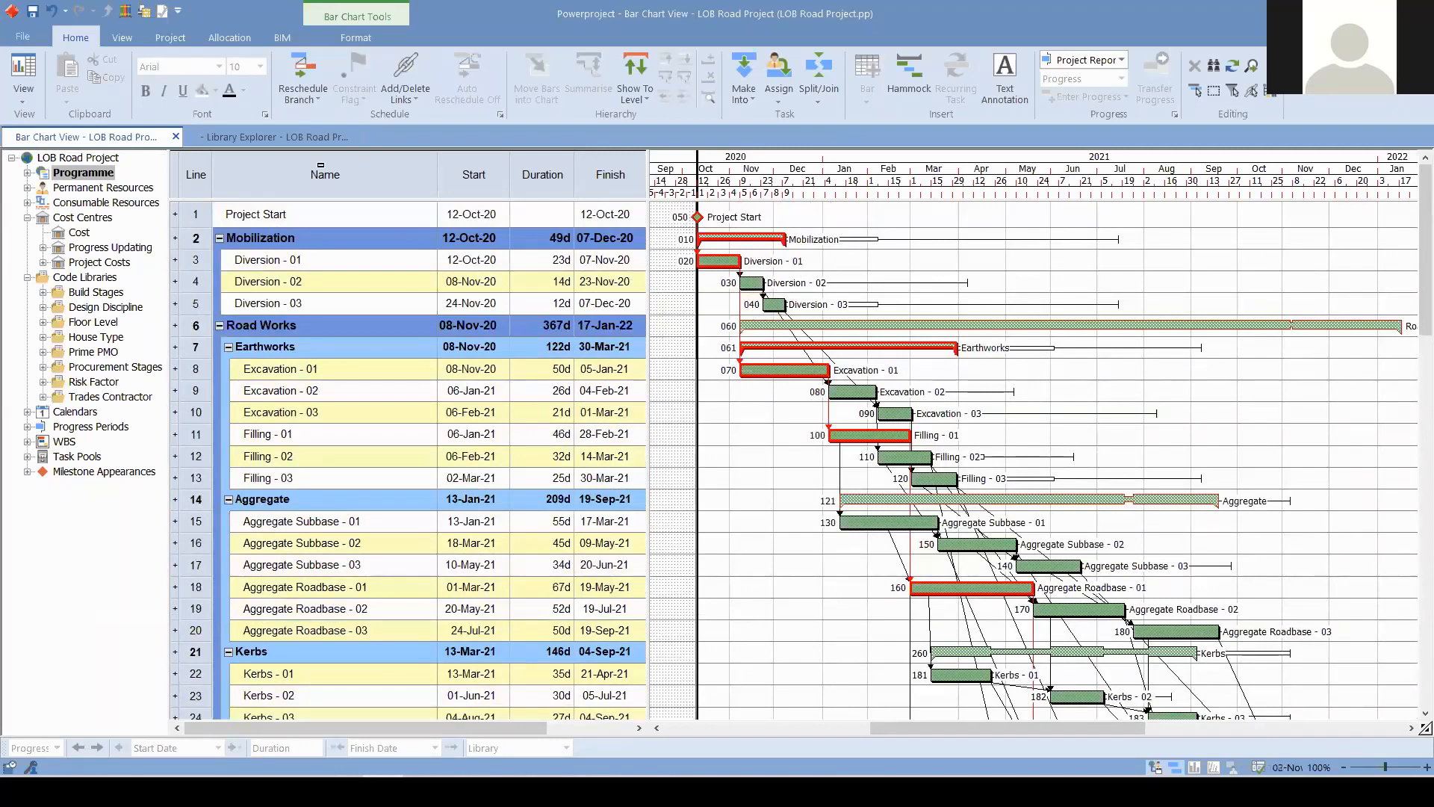
# - Look over the project's import and export options, and return to the bar chart
pyautogui.click(22, 37)
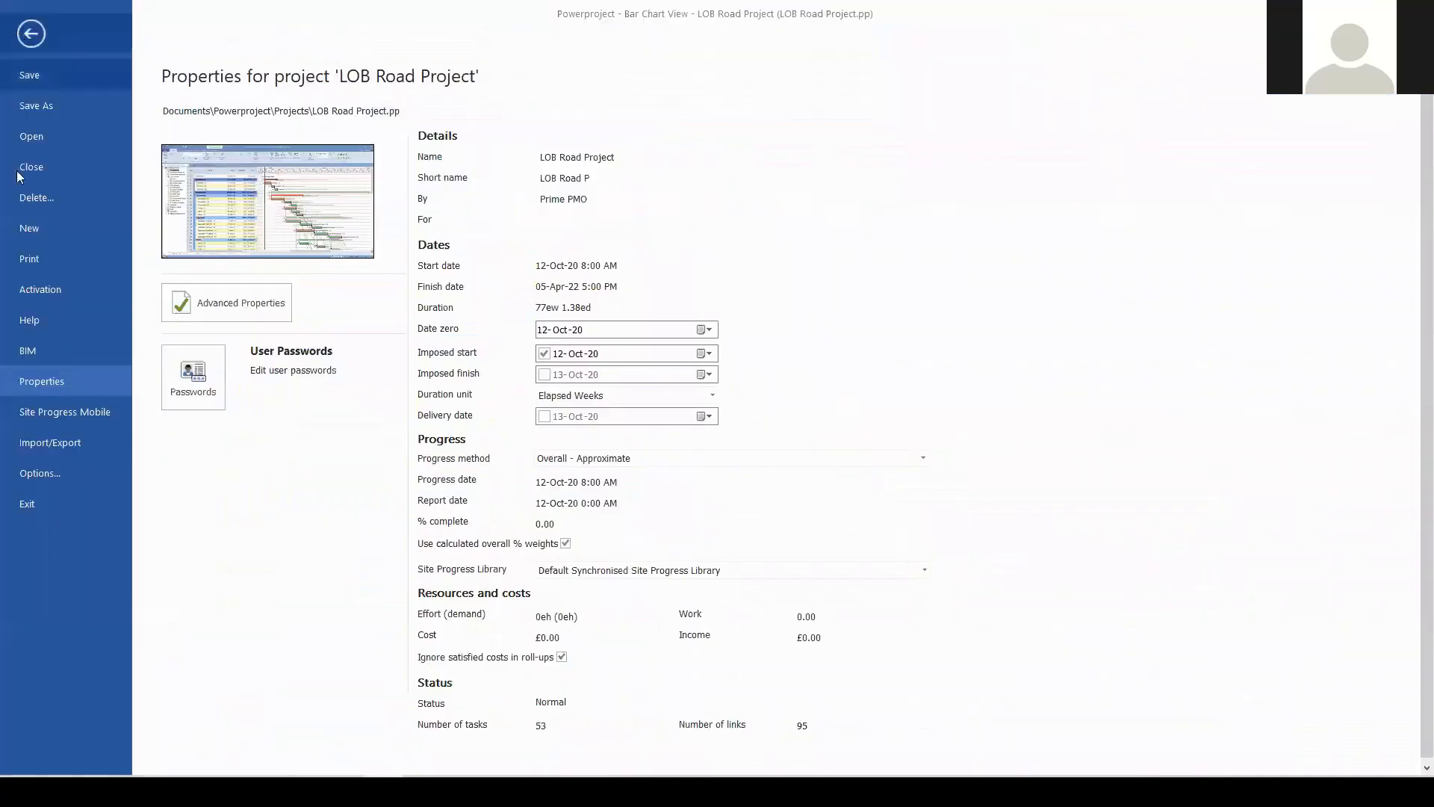
pyautogui.click(66, 442)
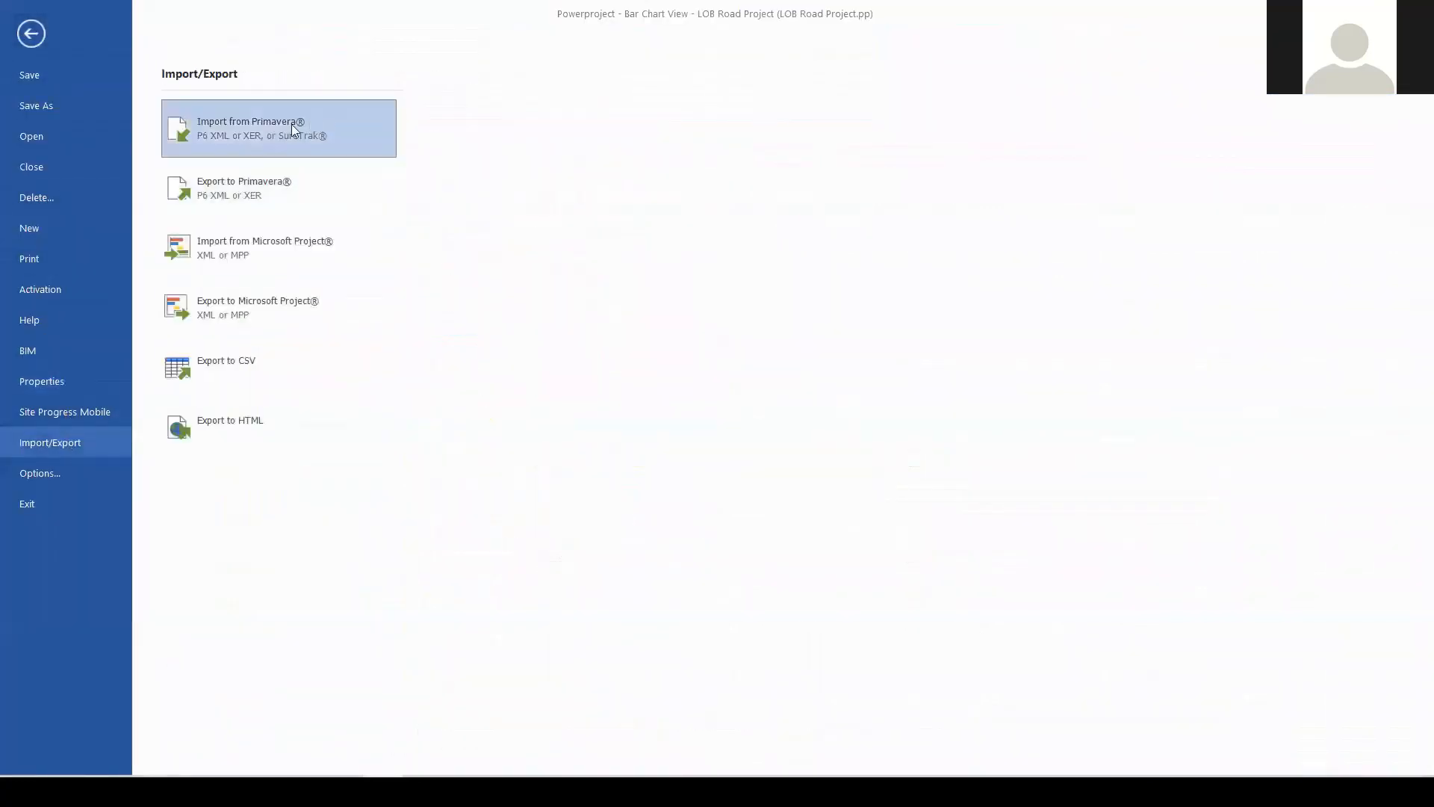
pyautogui.press('ctrl')
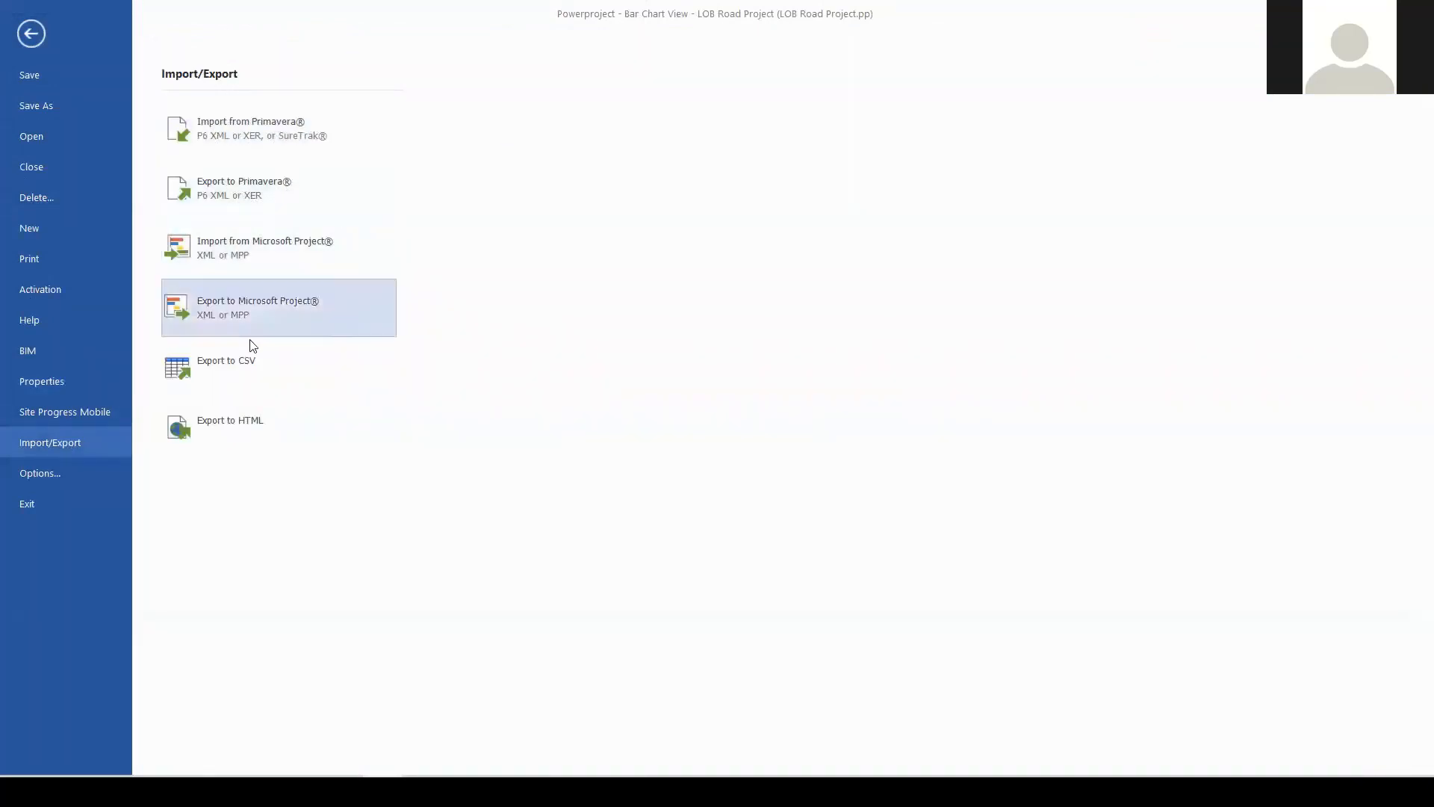
pyautogui.click(31, 33)
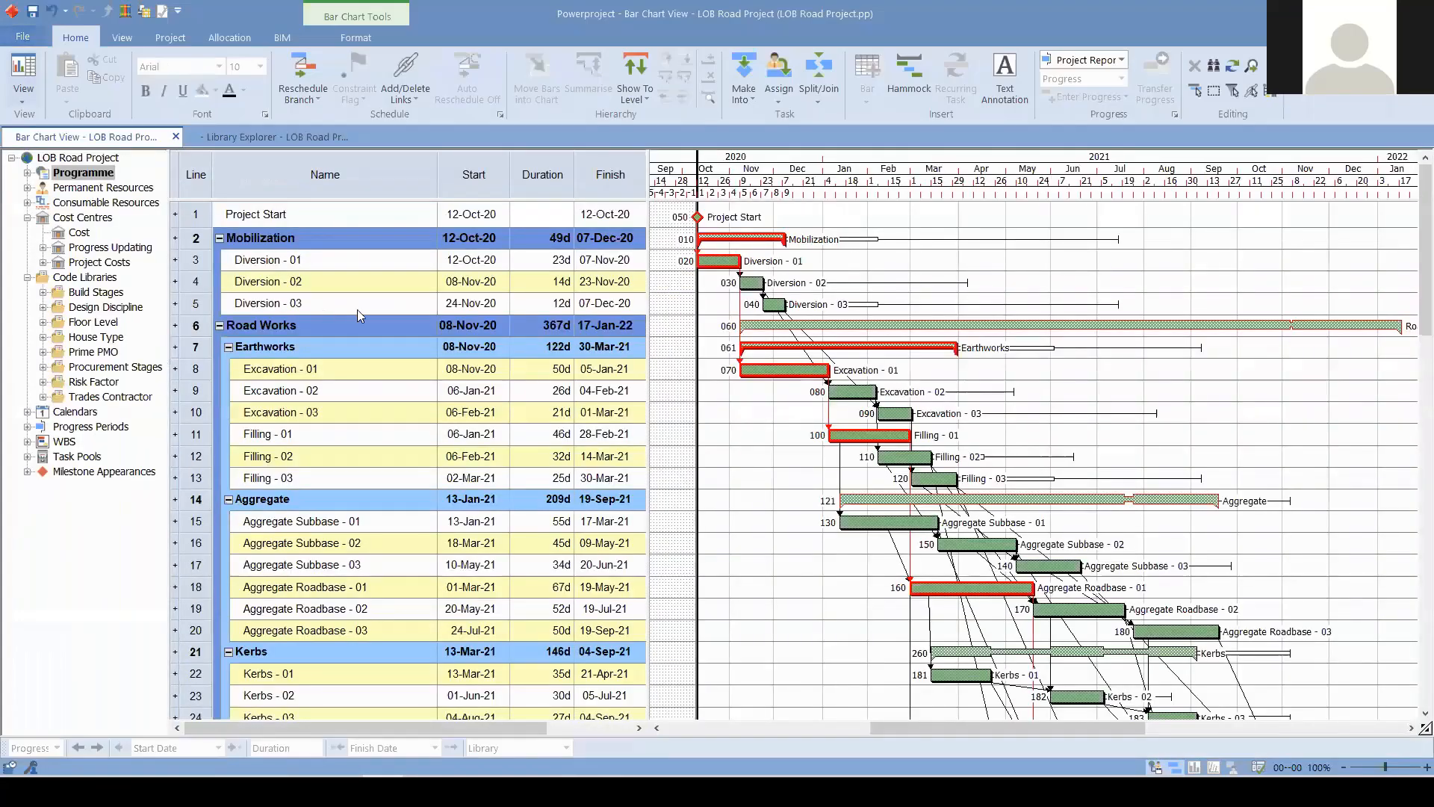
pyautogui.moveTo(343, 218); pyautogui.dragTo(642, 609)
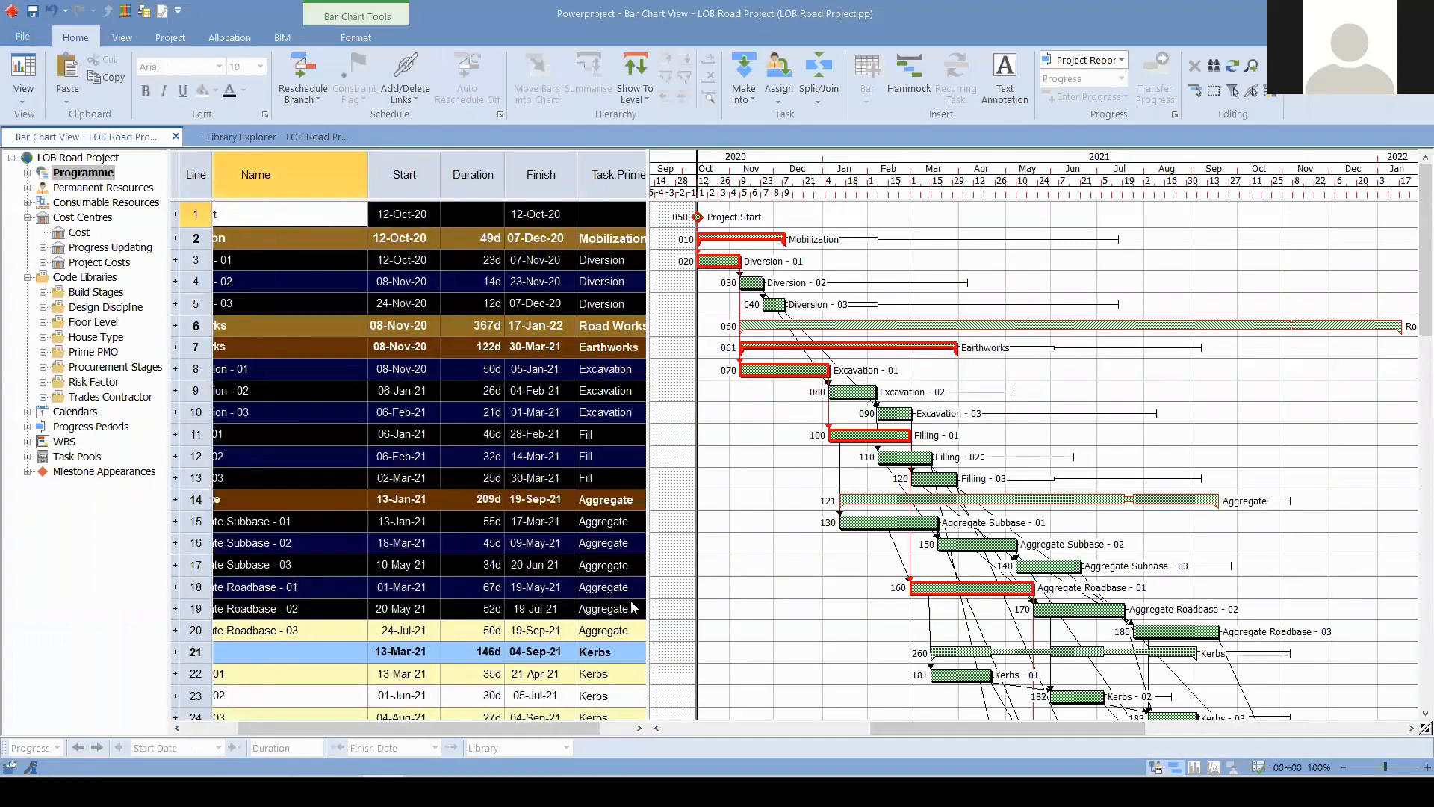
pyautogui.rightClick(508, 458)
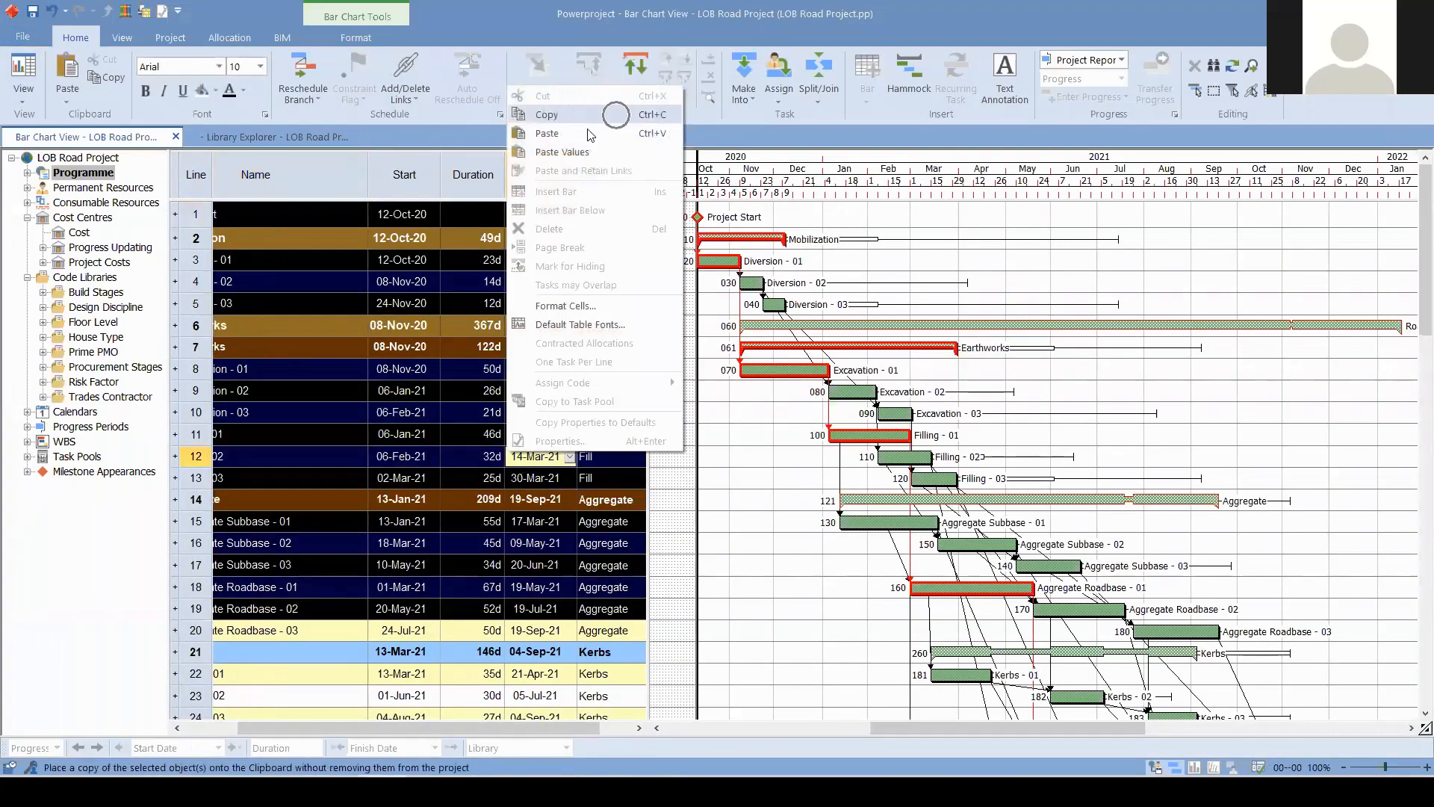
pyautogui.click(320, 216)
pyautogui.doubleClick(330, 281)
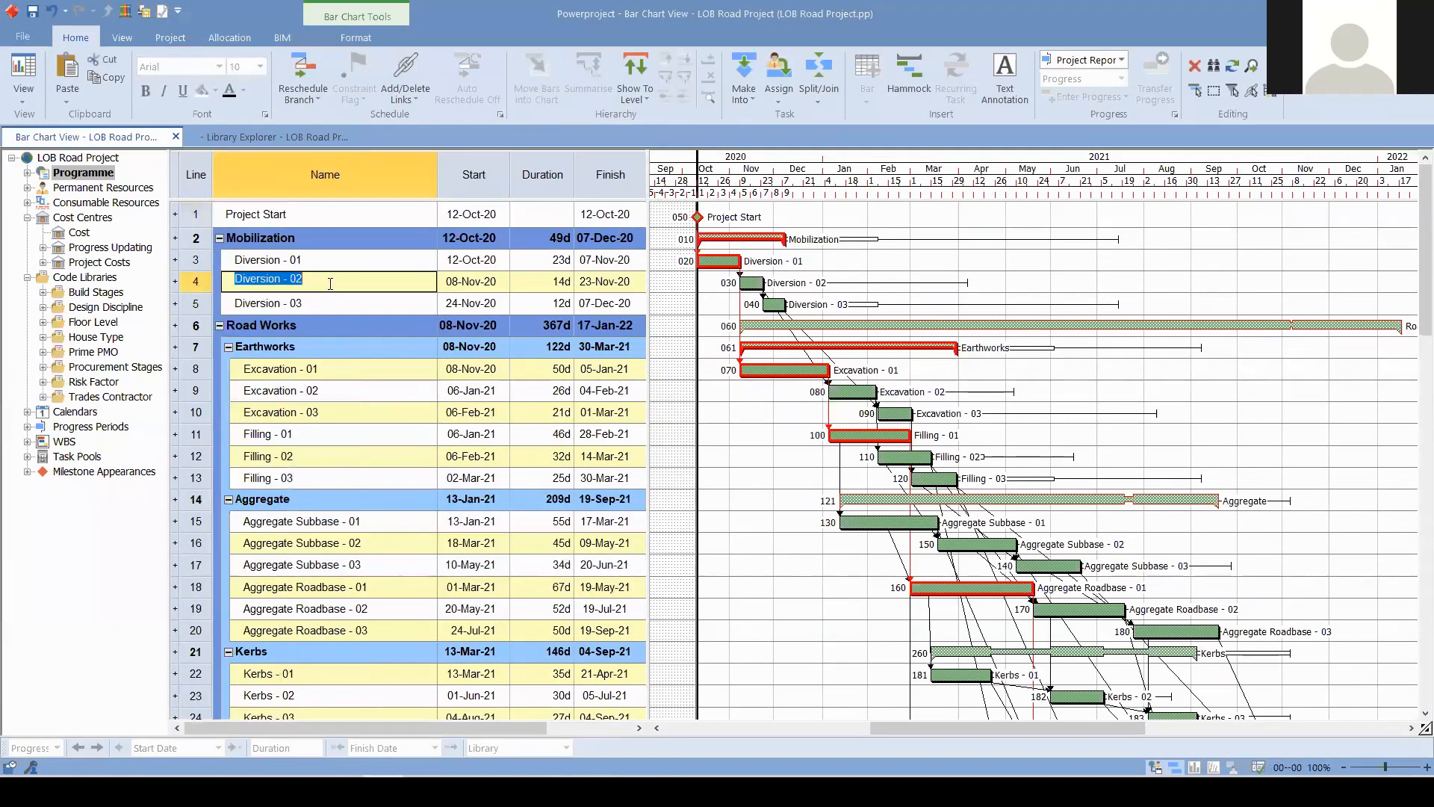
pyautogui.doubleClick(362, 396)
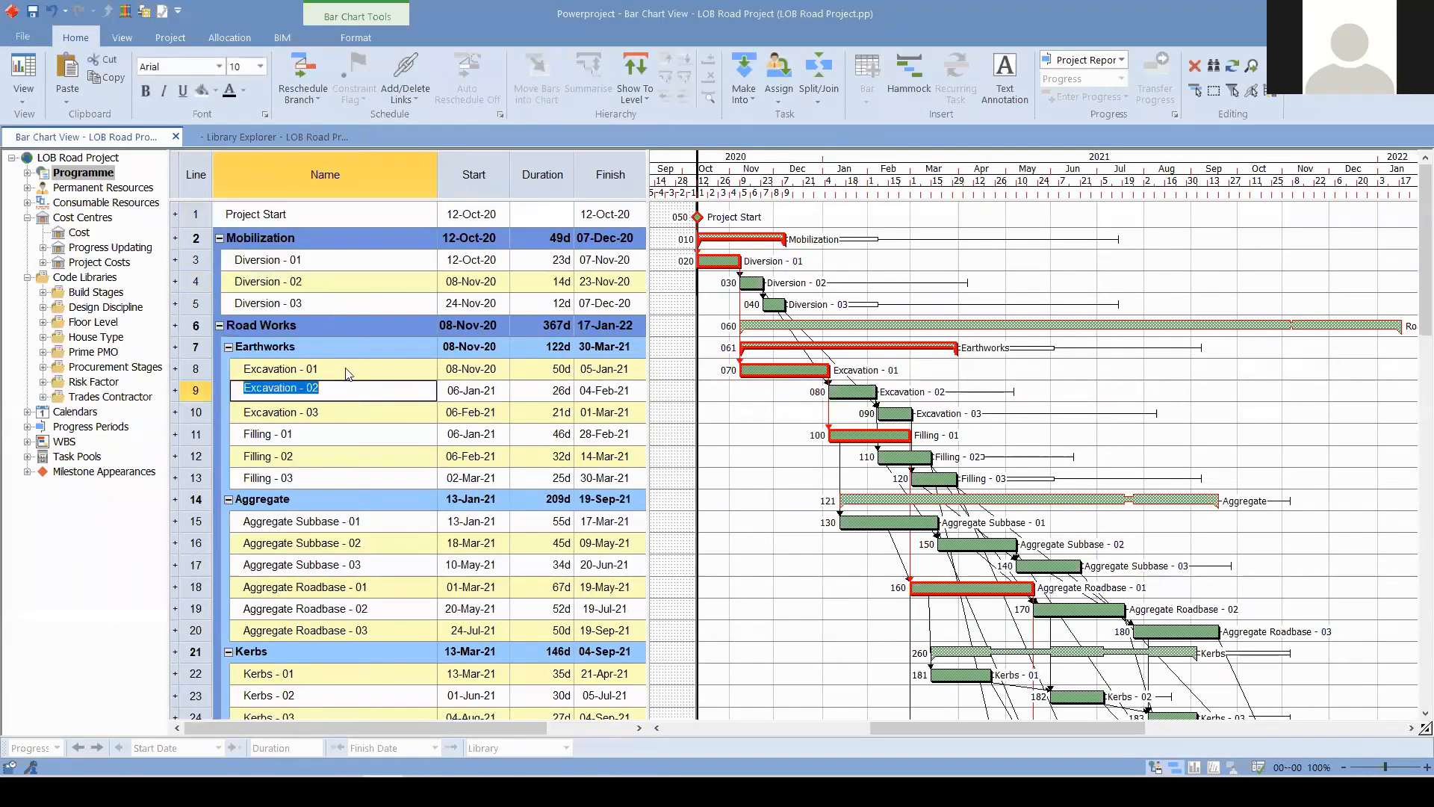
pyautogui.doubleClick(347, 369)
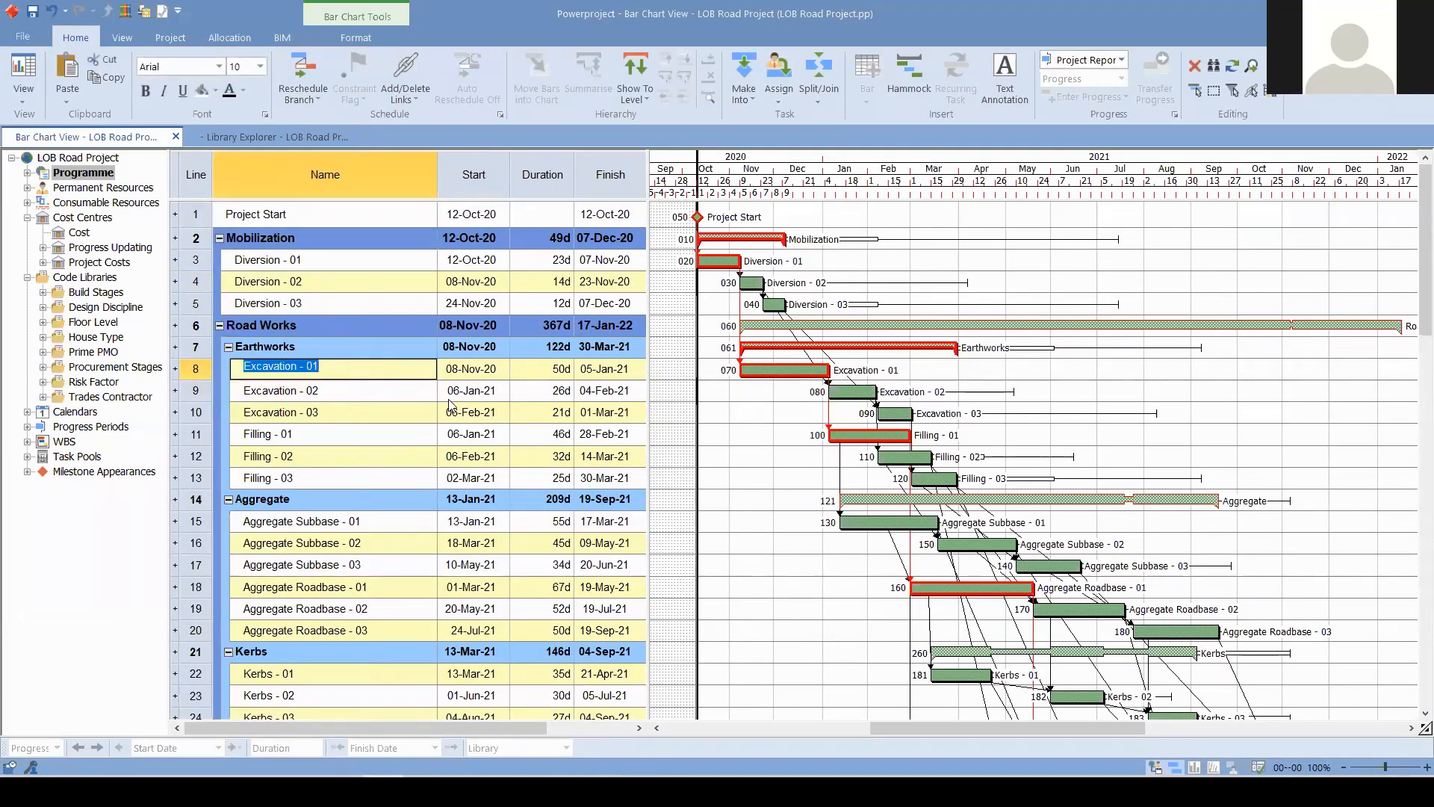
pyautogui.click(752, 500)
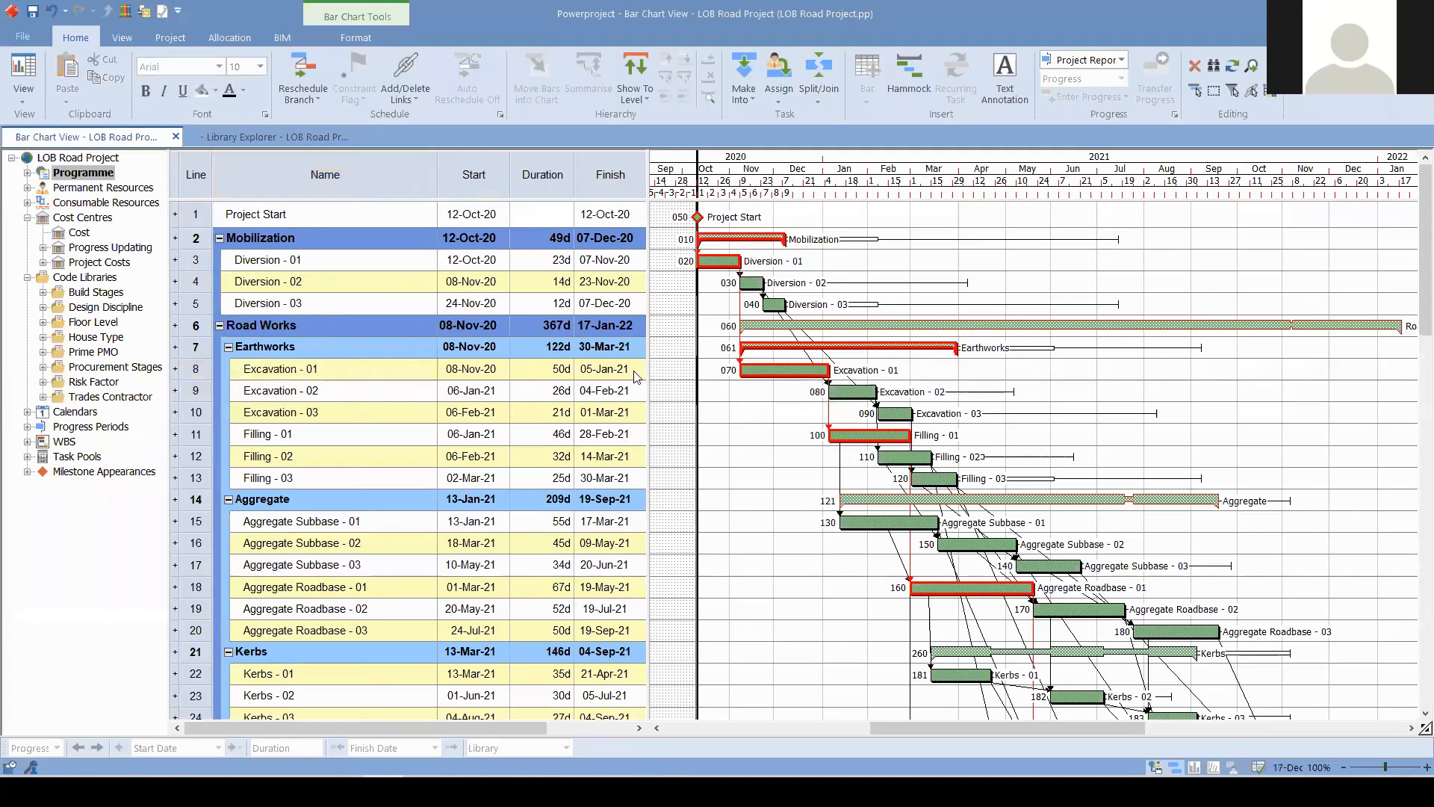
# - Draw two task bars below Project Finish, about 21-Oct-20 to 20-Jan-21 and about 21-Jan-21 to 04-Apr-21
pyautogui.scroll(-3, 661, 404)
pyautogui.scroll(-10, 675, 407)
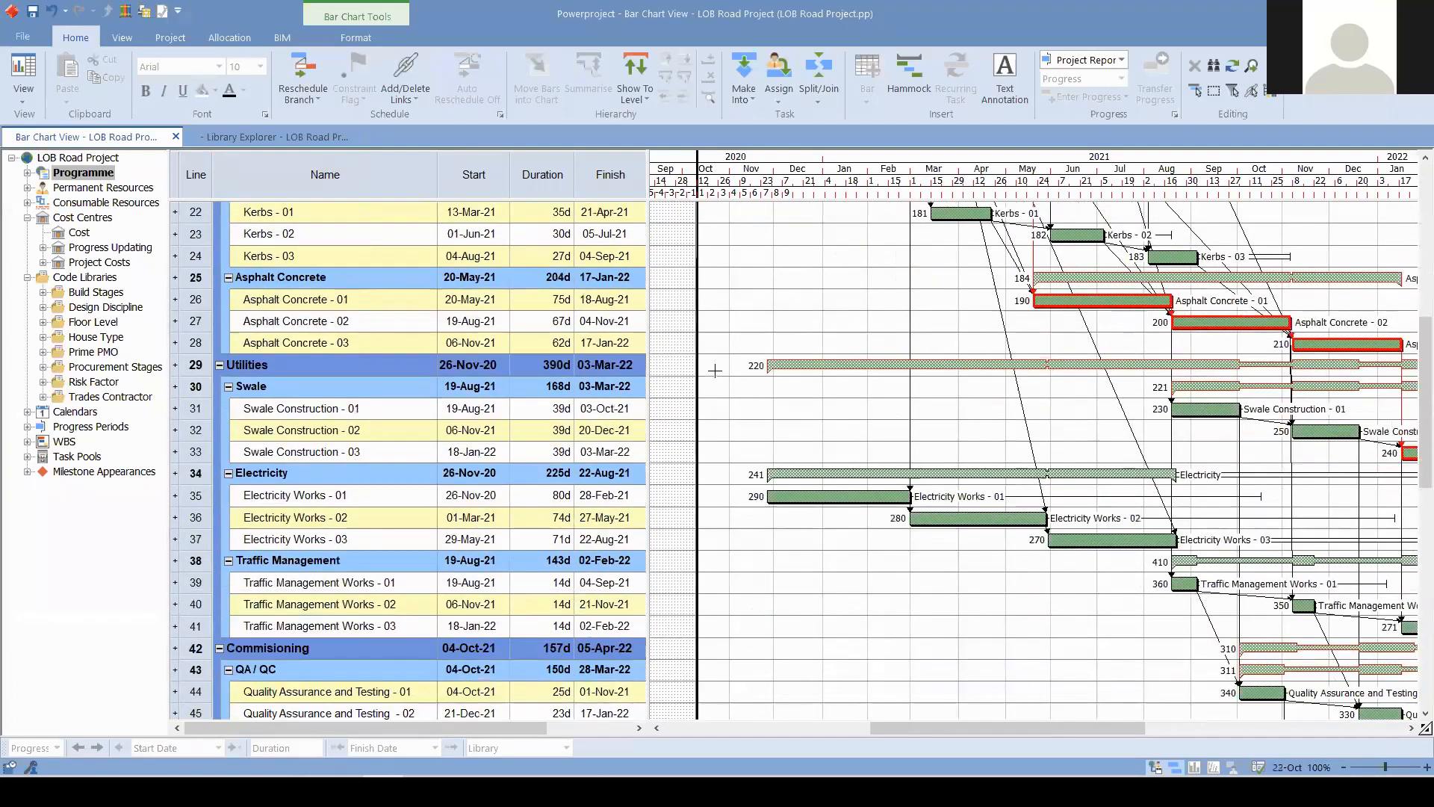
pyautogui.scroll(-3, 724, 382)
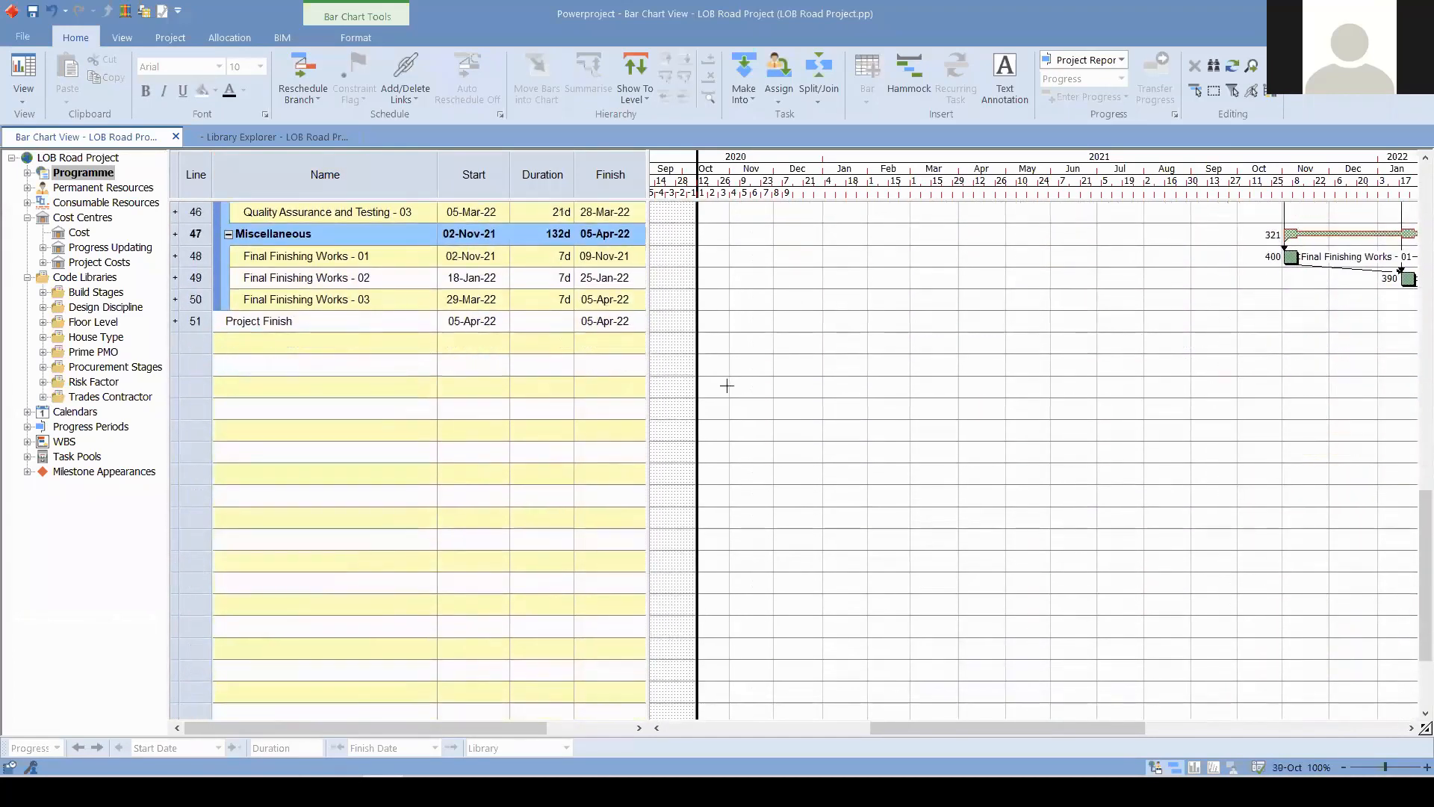
pyautogui.moveTo(722, 364); pyautogui.dragTo(965, 388)
pyautogui.click(354, 366)
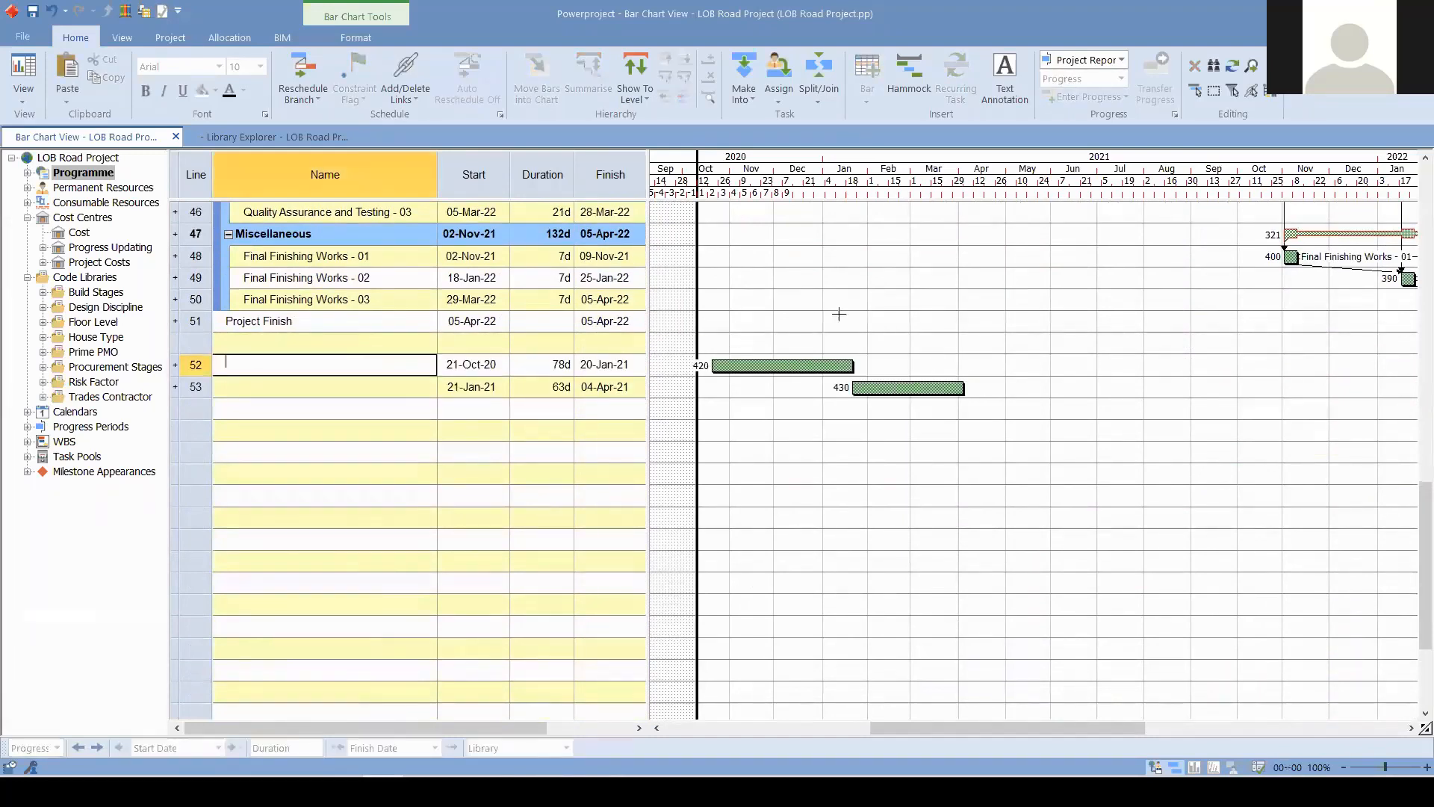
pyautogui.moveTo(824, 366); pyautogui.dragTo(814, 369)
# - Name the two new tasks below Project Finish Excavation and Piles
pyautogui.click(359, 364)
pyautogui.write('Excavation')
pyautogui.press('Return')
pyautogui.write('Piles')
pyautogui.press('Return')
# - Set the Excavation task's duration to 30 days and the Piles task's duration to 15 days
pyautogui.click(535, 364)
pyautogui.write('30')
pyautogui.press('Return')
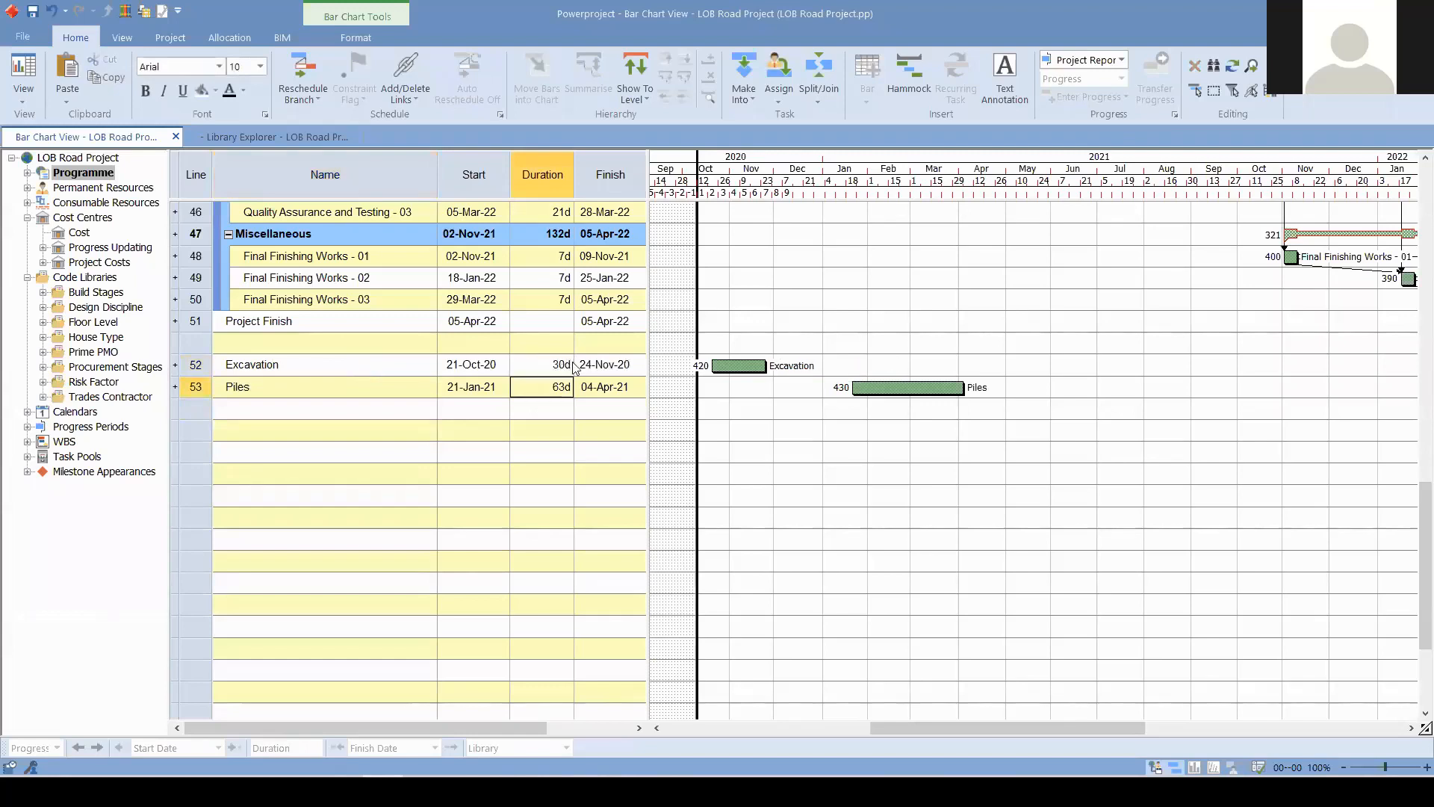
pyautogui.click(543, 388)
pyautogui.write('15')
pyautogui.press('Return')
# - Add a task named Footing below Piles with a duration of 12 days
pyautogui.click(398, 408)
pyautogui.write('Footing')
pyautogui.press('Return')
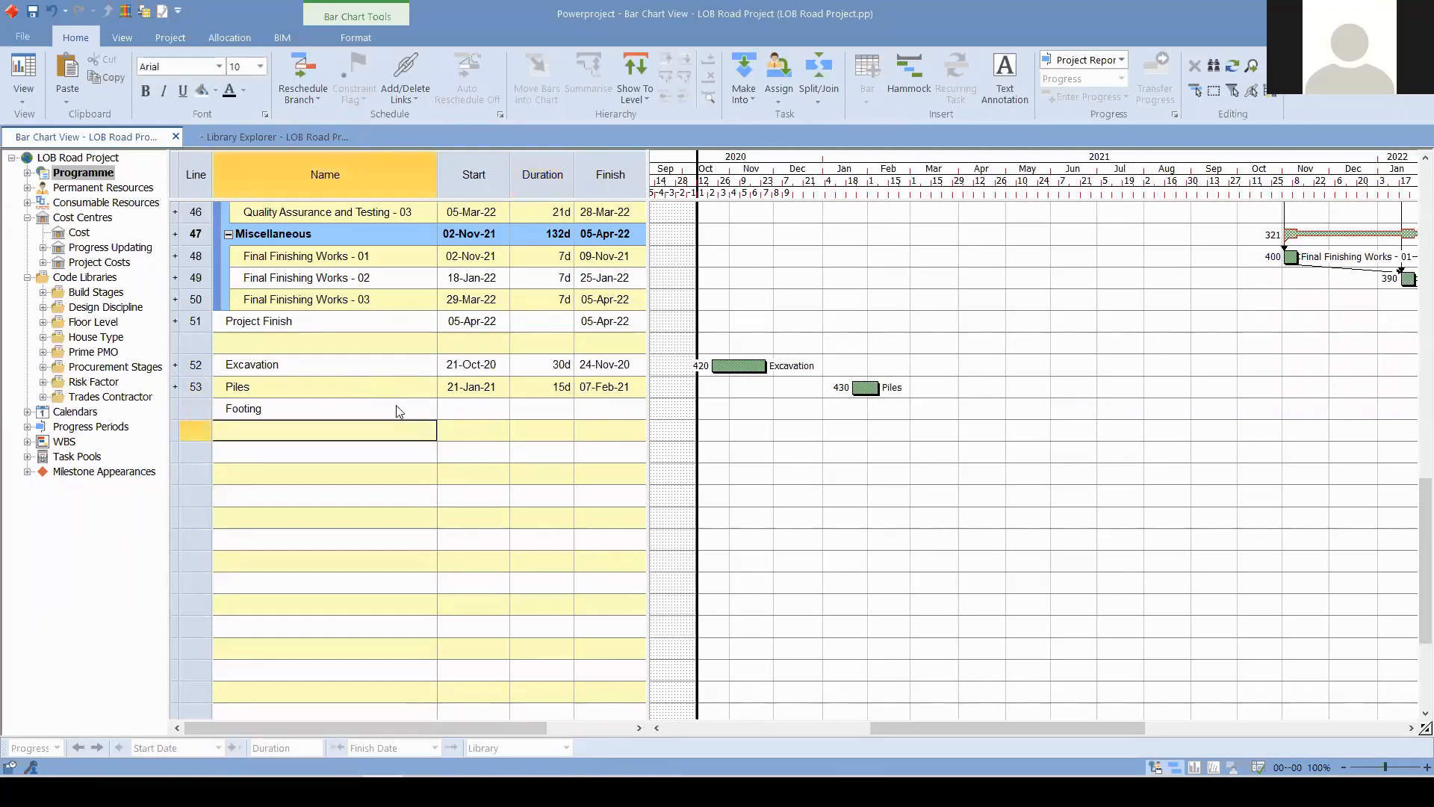
pyautogui.click(542, 409)
pyautogui.write('12')
pyautogui.press('Return')
# - Add a 20-day task named Slab below Footing and move its bar to start on about 04-Feb-21
pyautogui.click(283, 428)
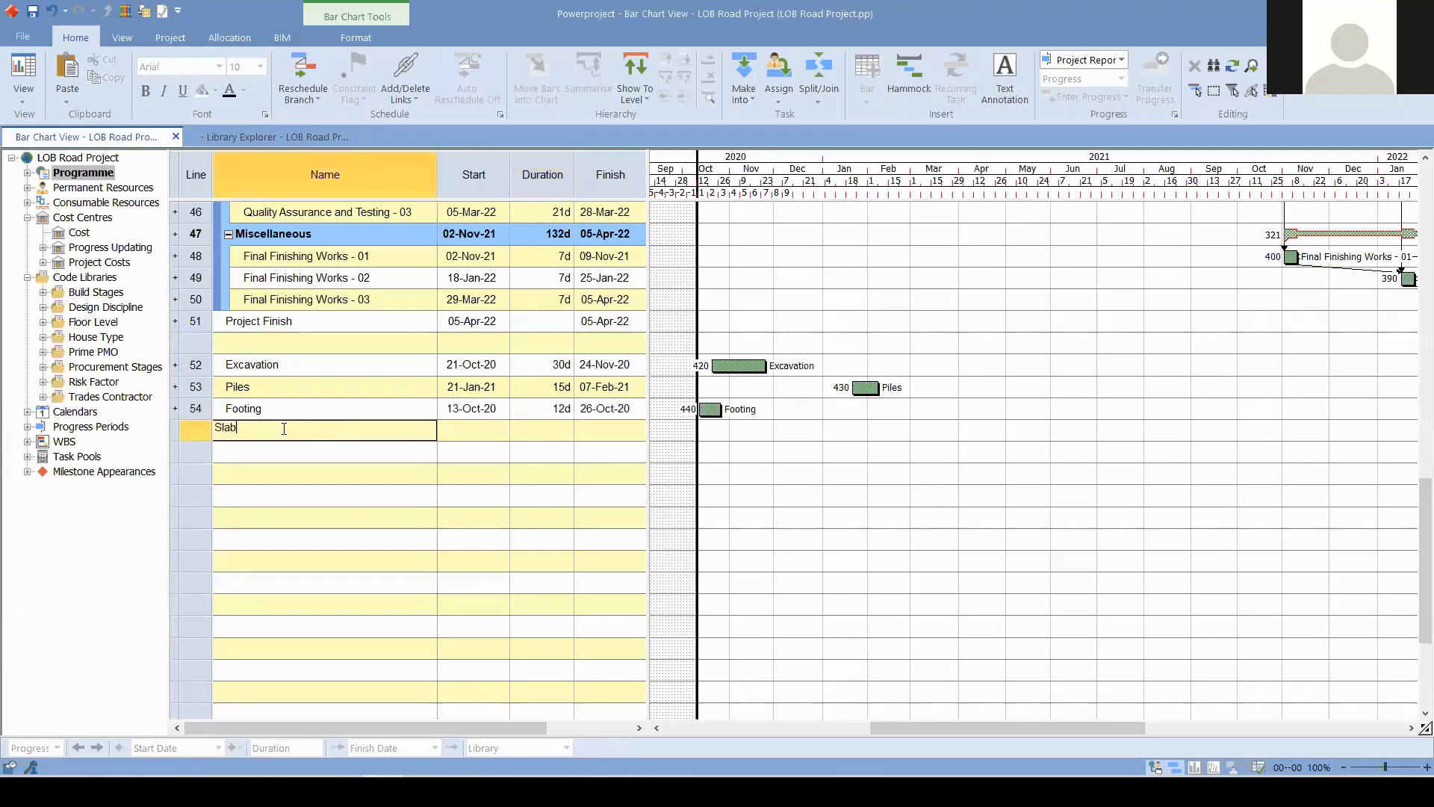
pyautogui.click(553, 430)
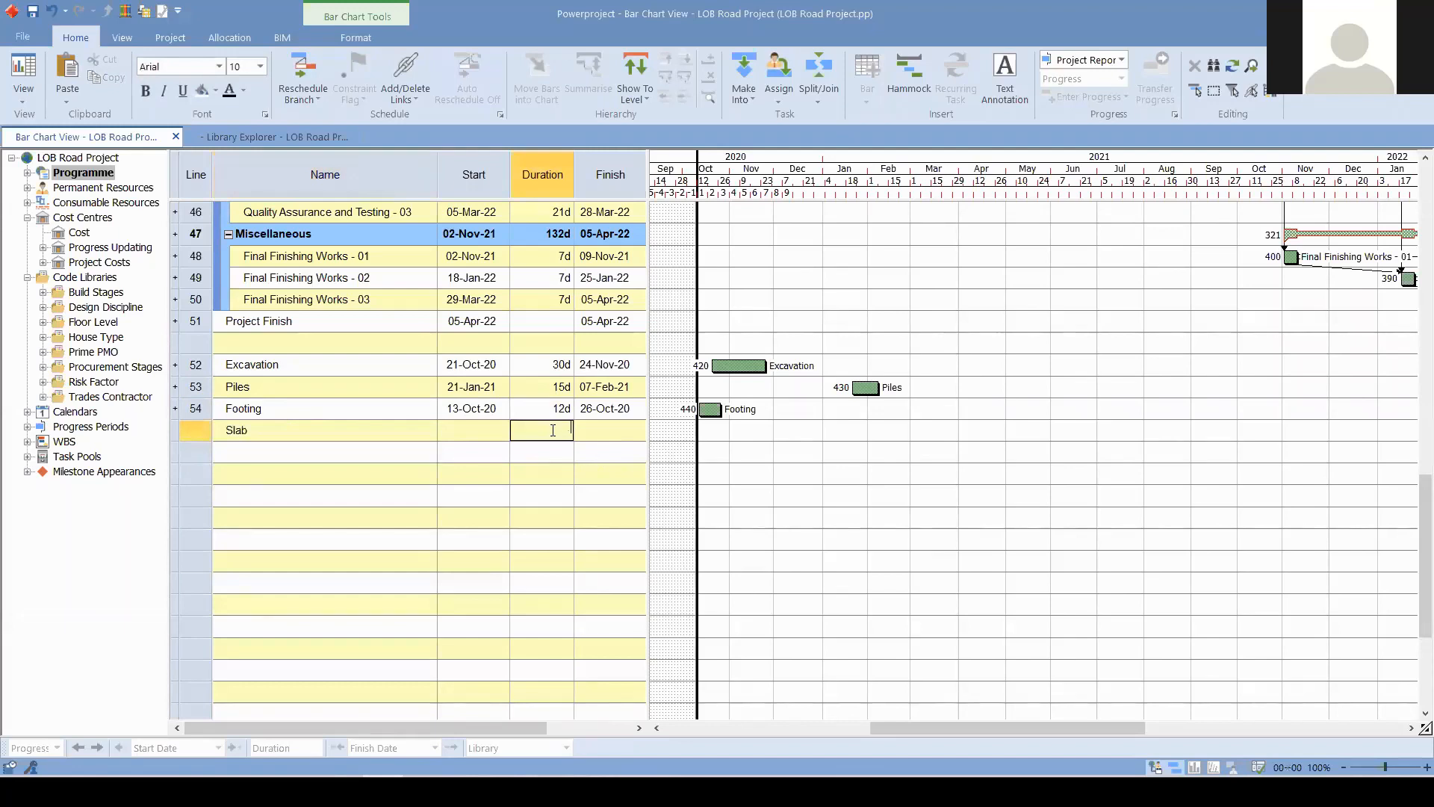
pyautogui.press('Return')
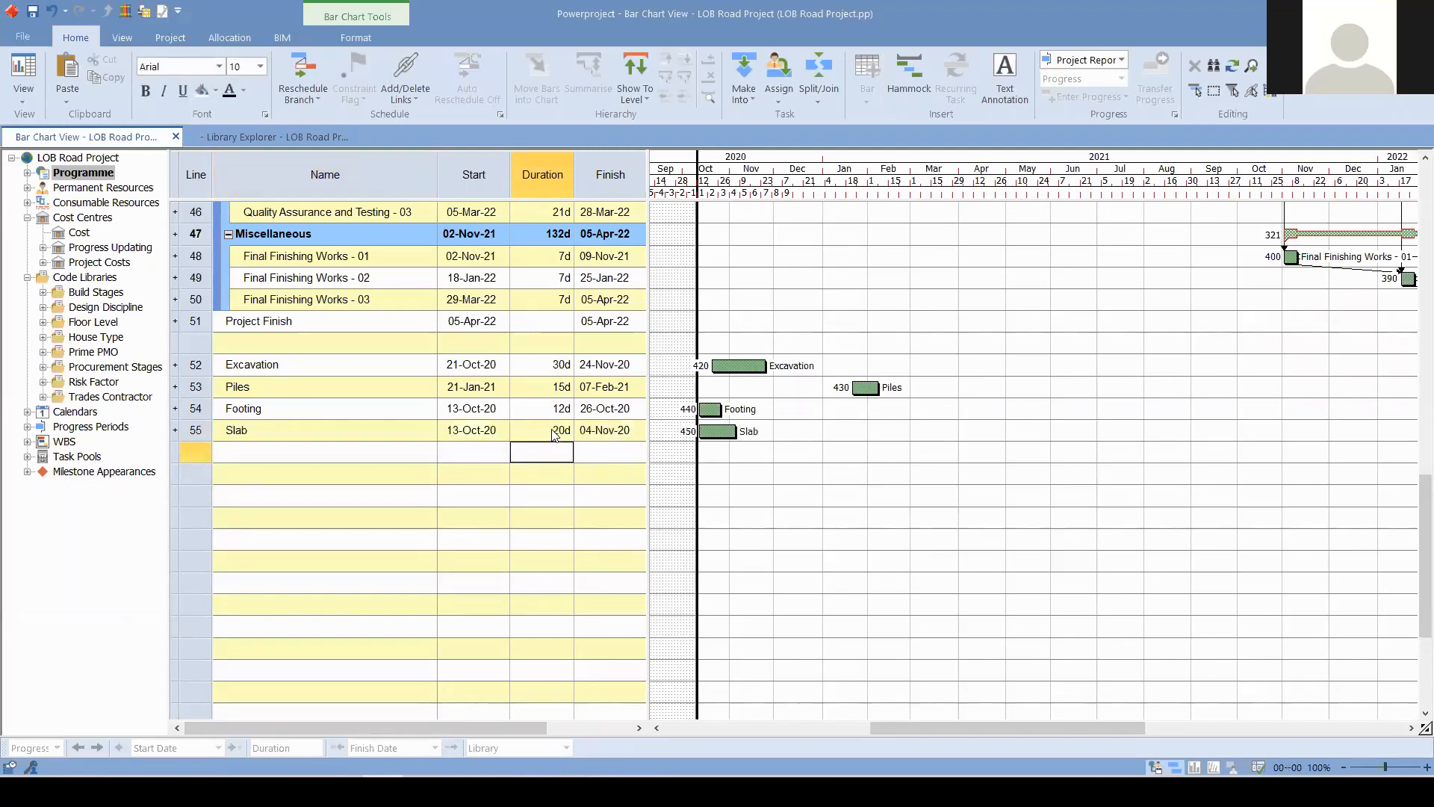
pyautogui.moveTo(717, 431); pyautogui.dragTo(891, 431)
pyautogui.click(994, 327)
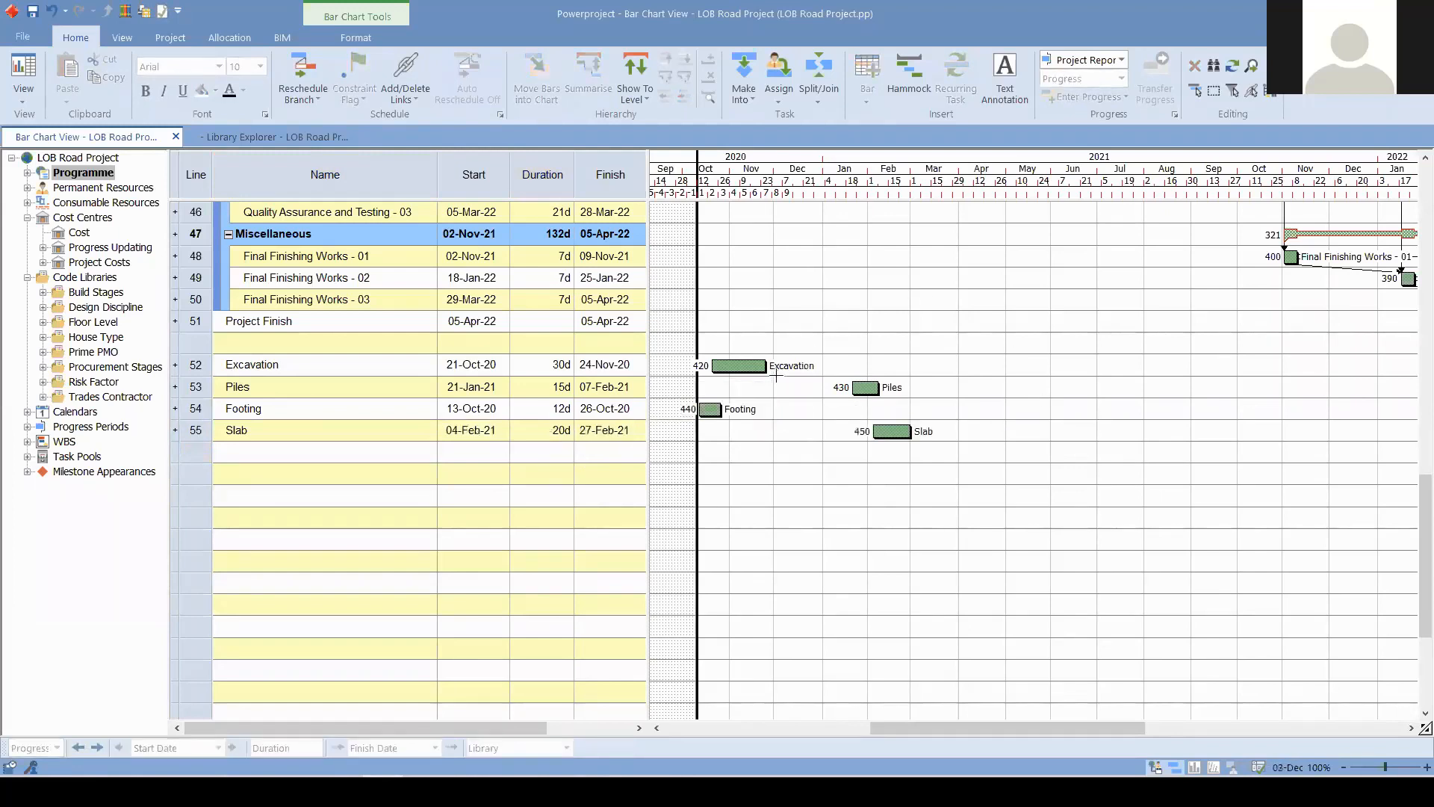
# - Link the Excavation, Piles, Footing and Slab bars one after another in that order
pyautogui.moveTo(767, 368); pyautogui.dragTo(935, 430)
pyautogui.click(878, 368)
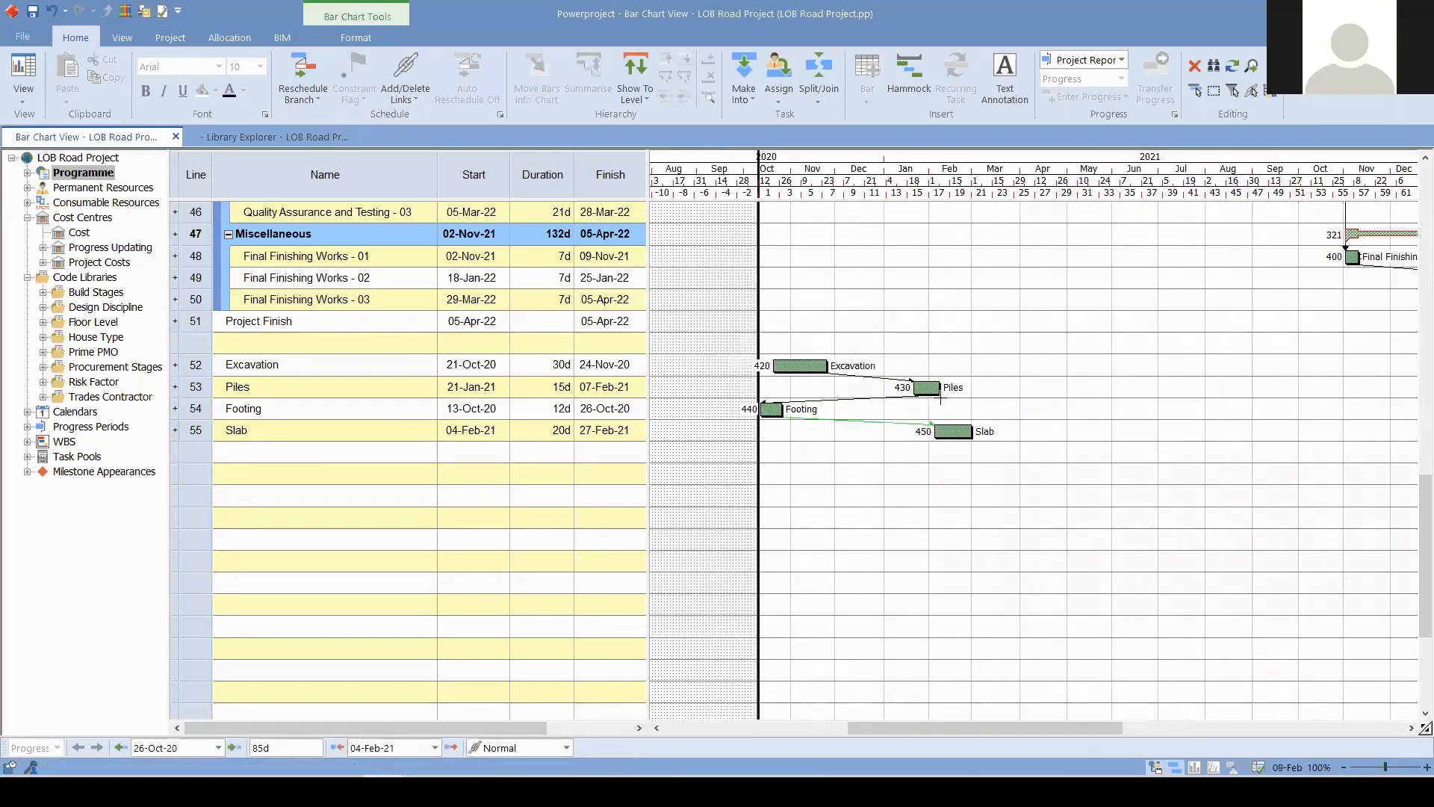
pyautogui.click(791, 404)
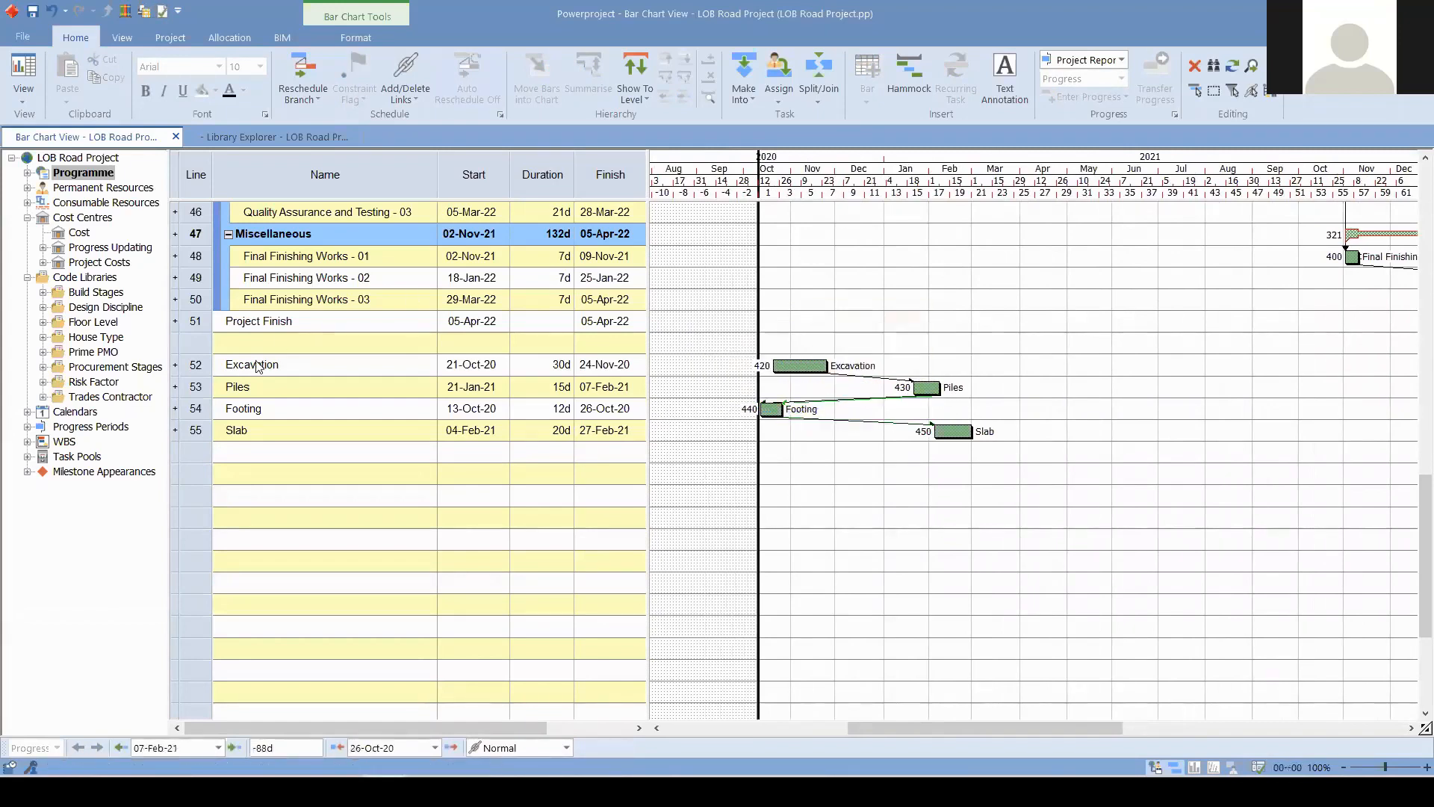
pyautogui.moveTo(203, 366); pyautogui.dragTo(198, 430)
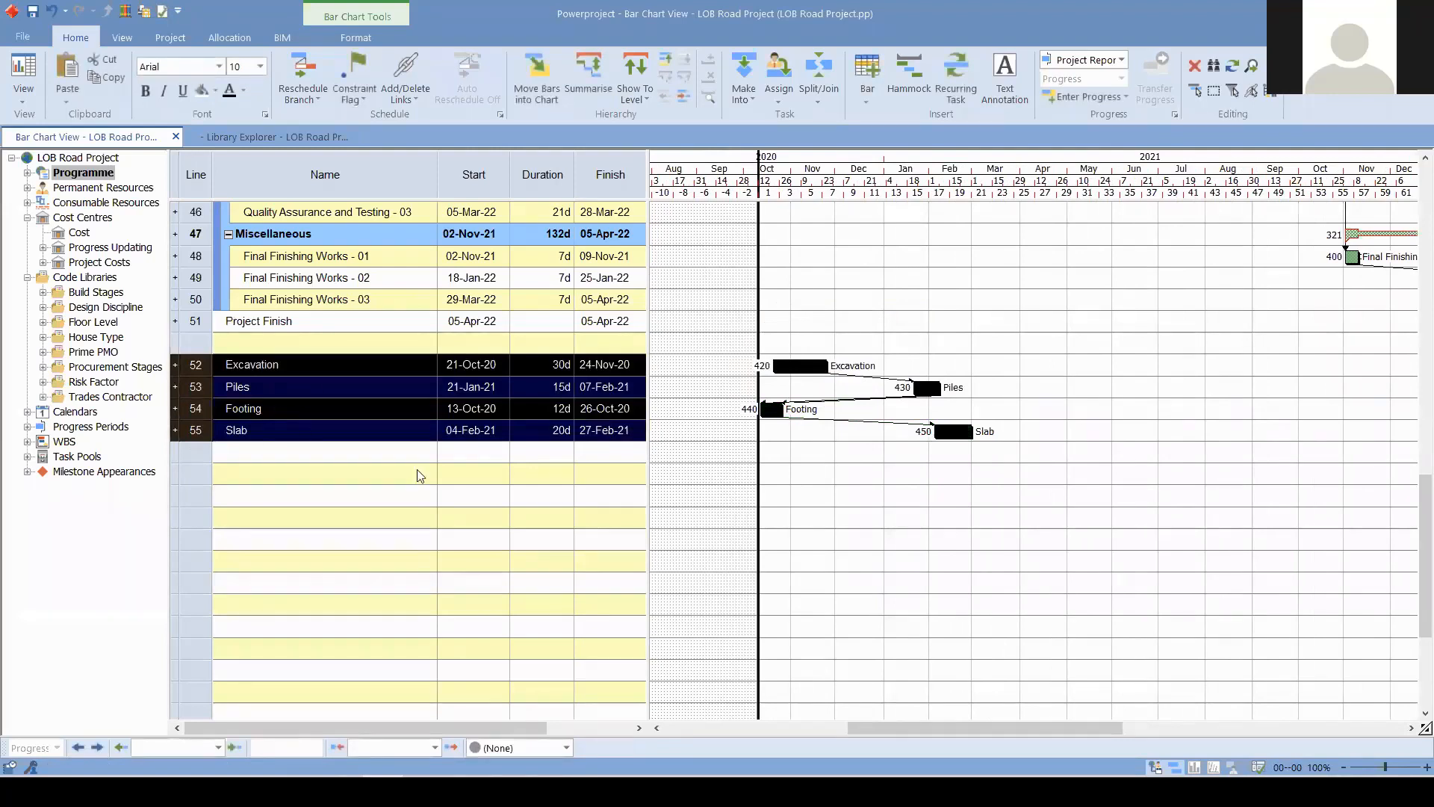
# - Move Quality Assurance and Testing - 01 to start 12-Aug-21, Electricity Works - 03 to 22-Mar-21 and Electricity Works - 02 to 05-Apr-21
pyautogui.scroll(3, 872, 471)
pyautogui.click(949, 470)
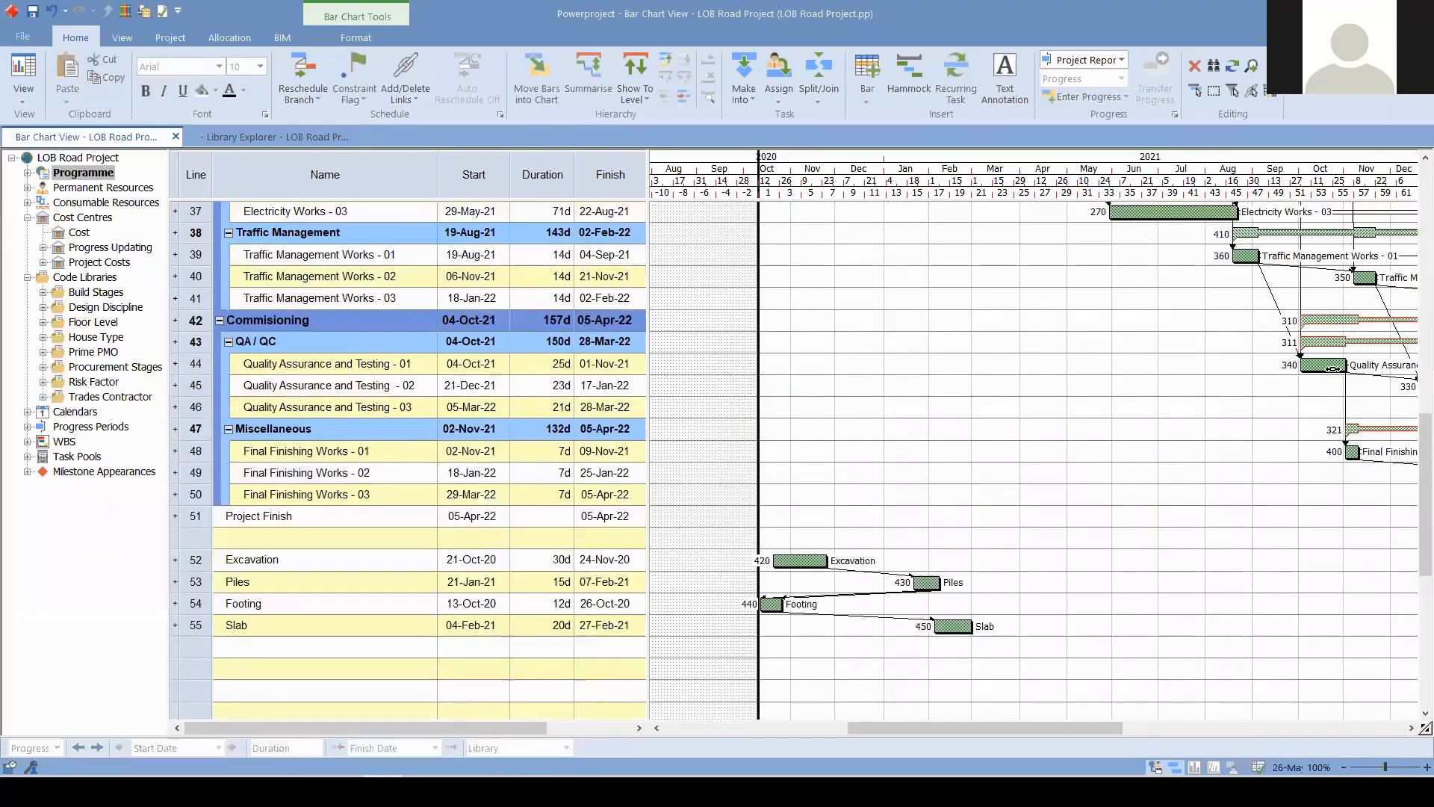
pyautogui.moveTo(1324, 364); pyautogui.dragTo(1246, 363)
pyautogui.moveTo(1165, 212); pyautogui.dragTo(1058, 212)
pyautogui.scroll(2, 1055, 259)
pyautogui.moveTo(1027, 321); pyautogui.dragTo(1080, 321)
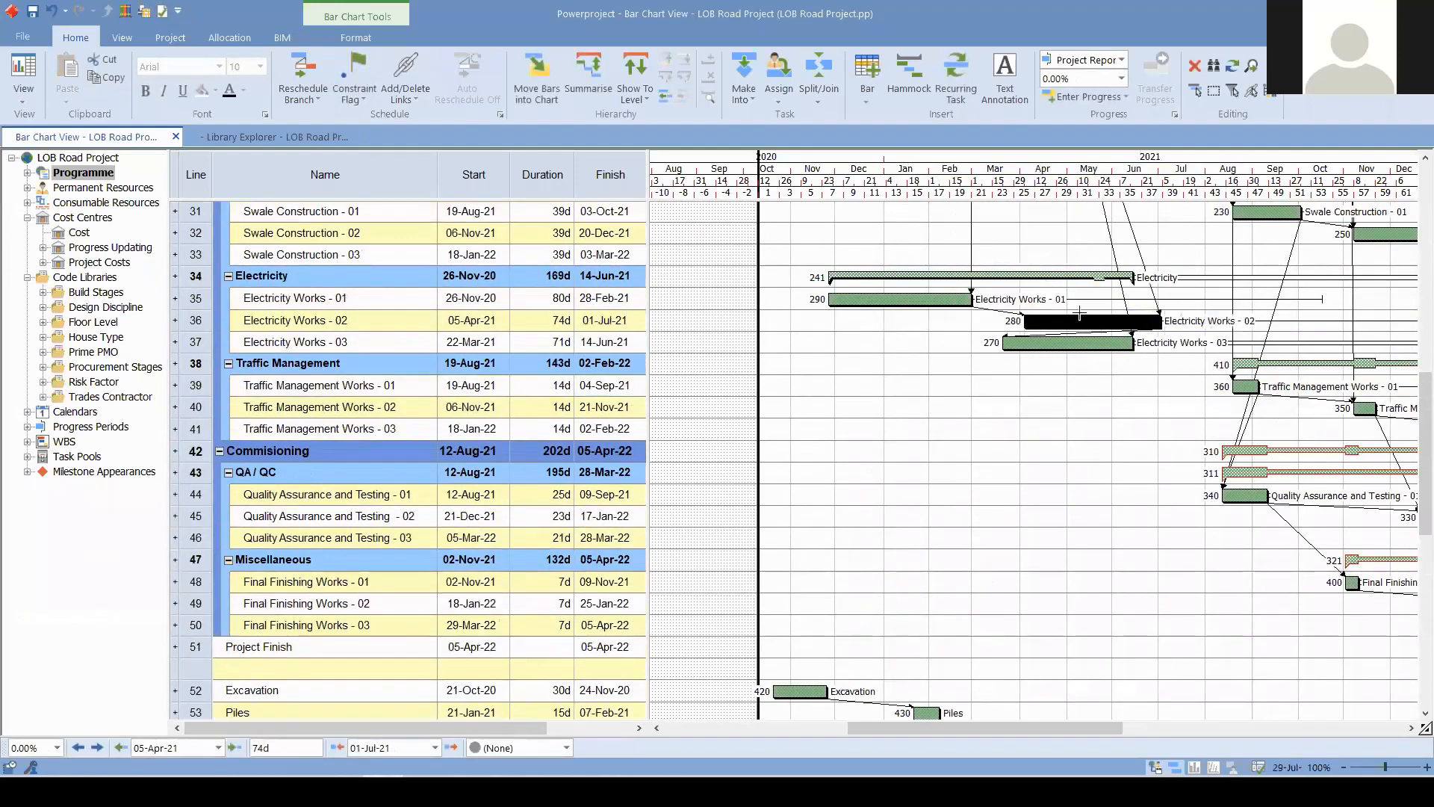
pyautogui.click(1105, 357)
pyautogui.scroll(-3, 1104, 356)
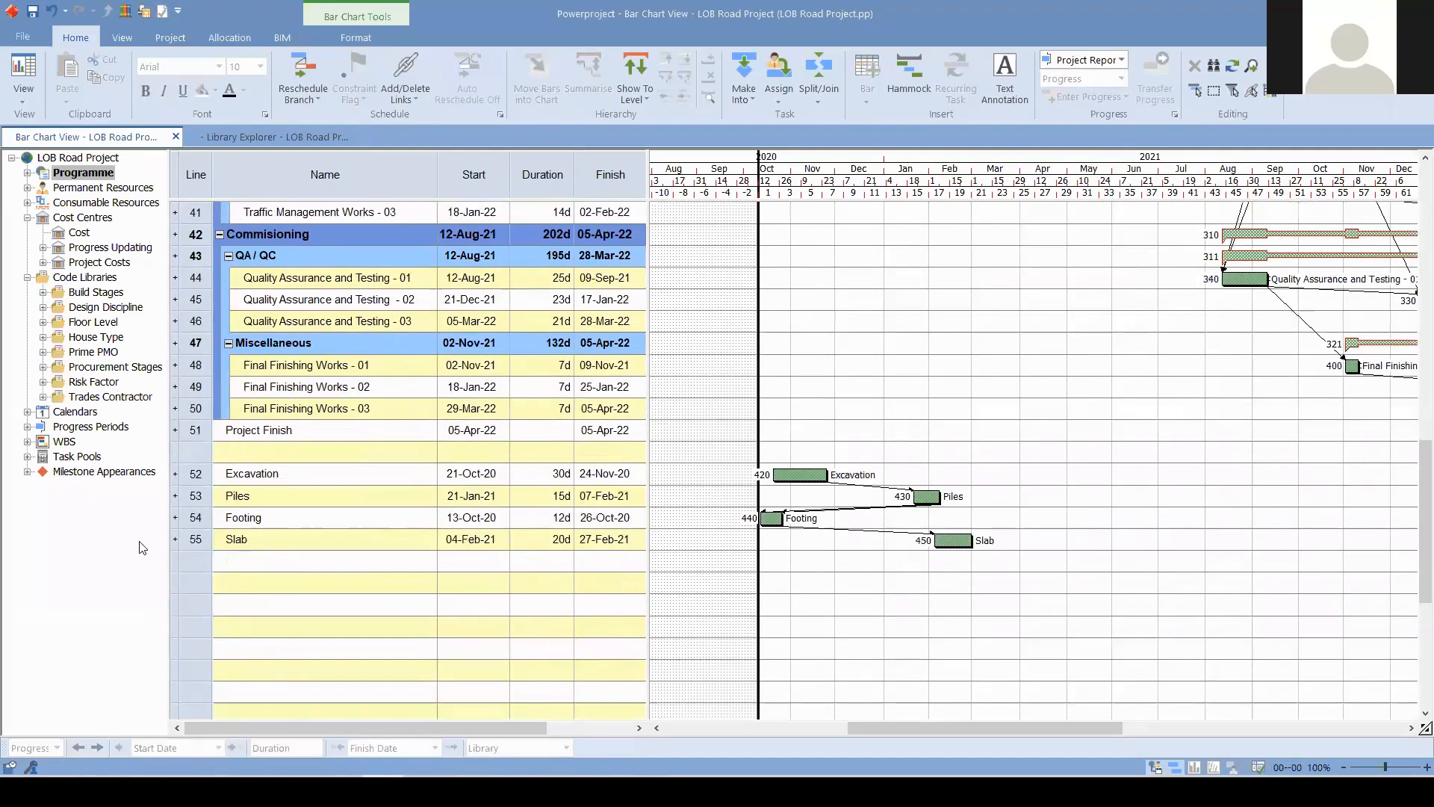
# - Reschedule the linked Excavation, Piles, Footing and Slab tasks
pyautogui.moveTo(202, 474); pyautogui.dragTo(196, 538)
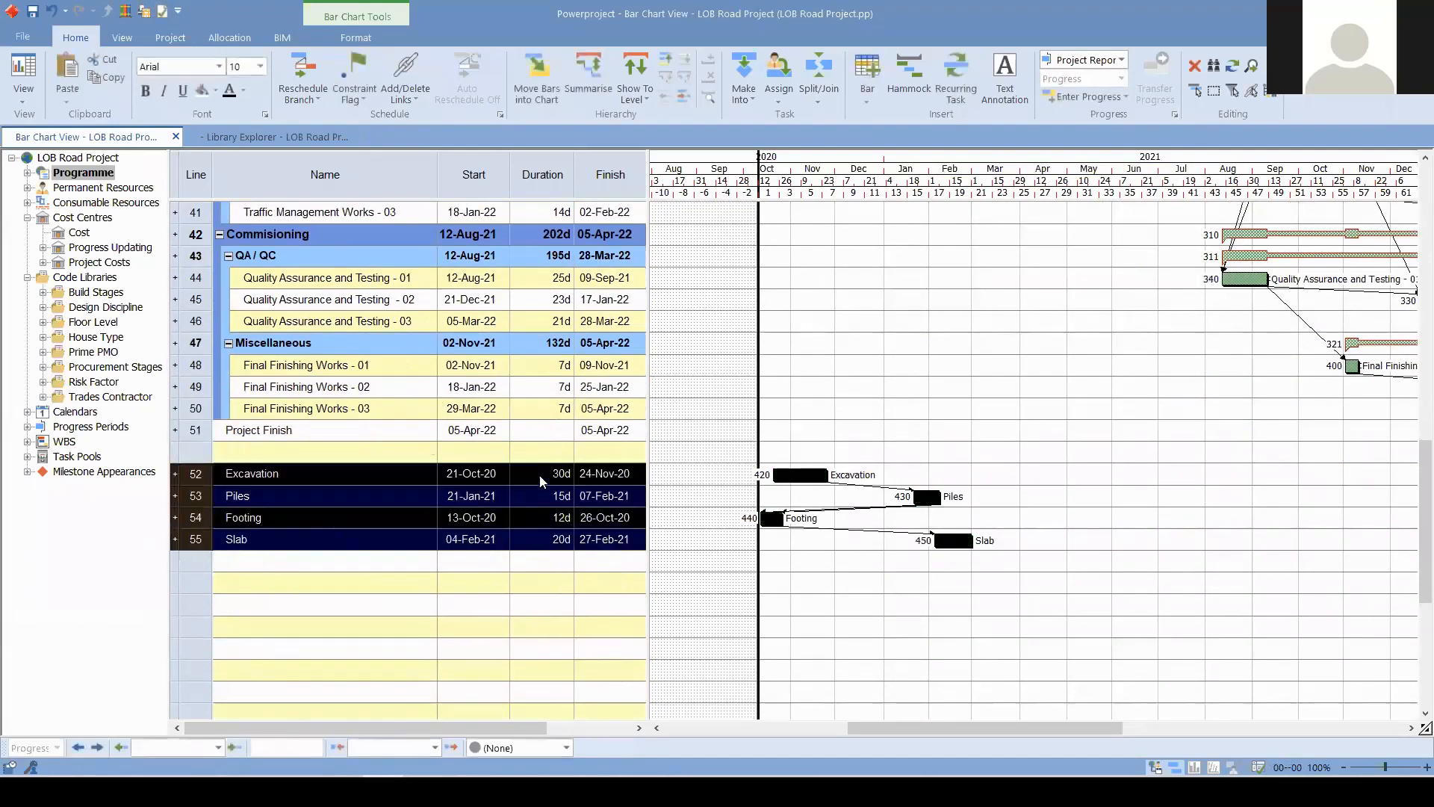
pyautogui.click(304, 91)
pyautogui.click(336, 157)
pyautogui.click(808, 448)
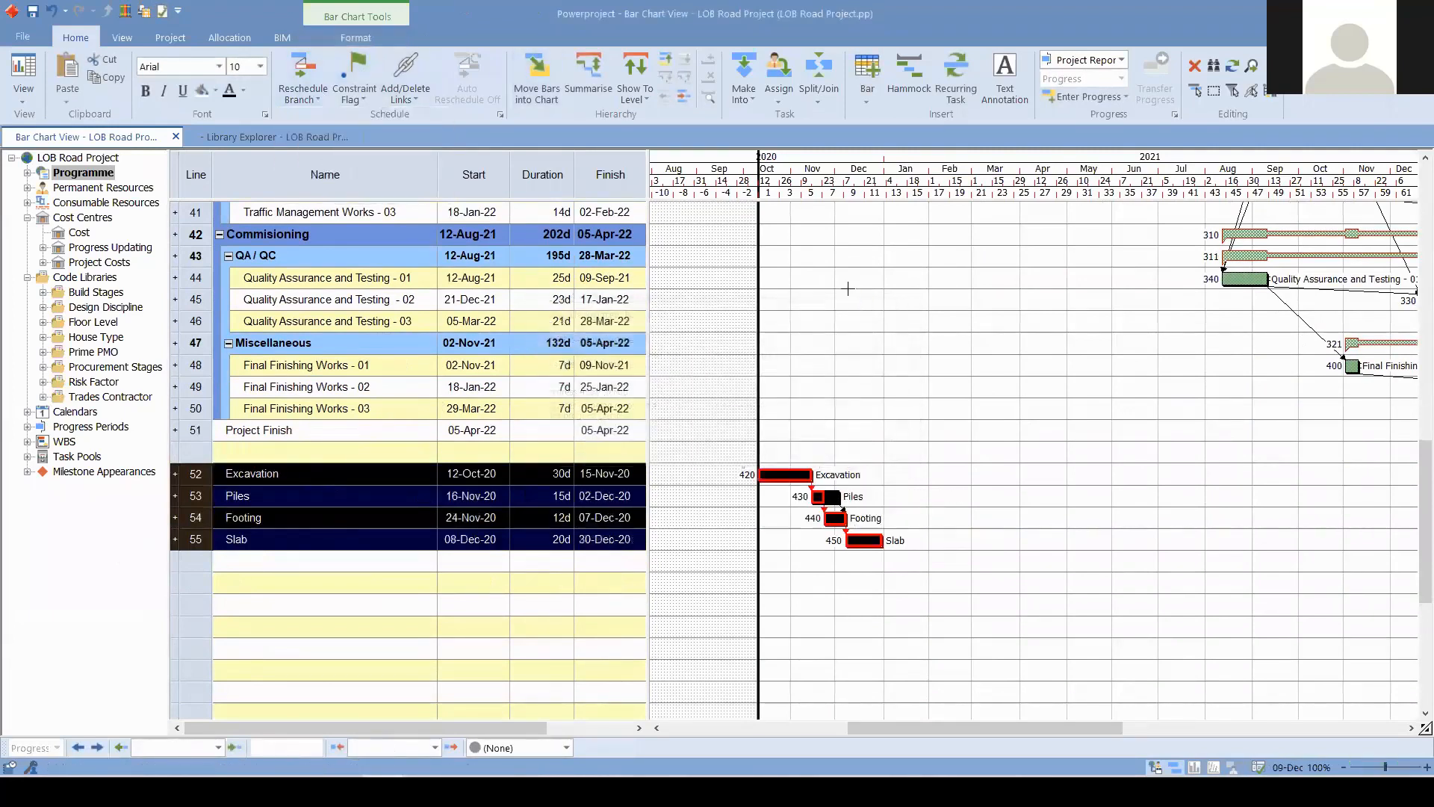
# - Select the Excavation to Slab rows again and repeat the rescheduling for the selection only
pyautogui.moveTo(790, 473); pyautogui.dragTo(777, 486)
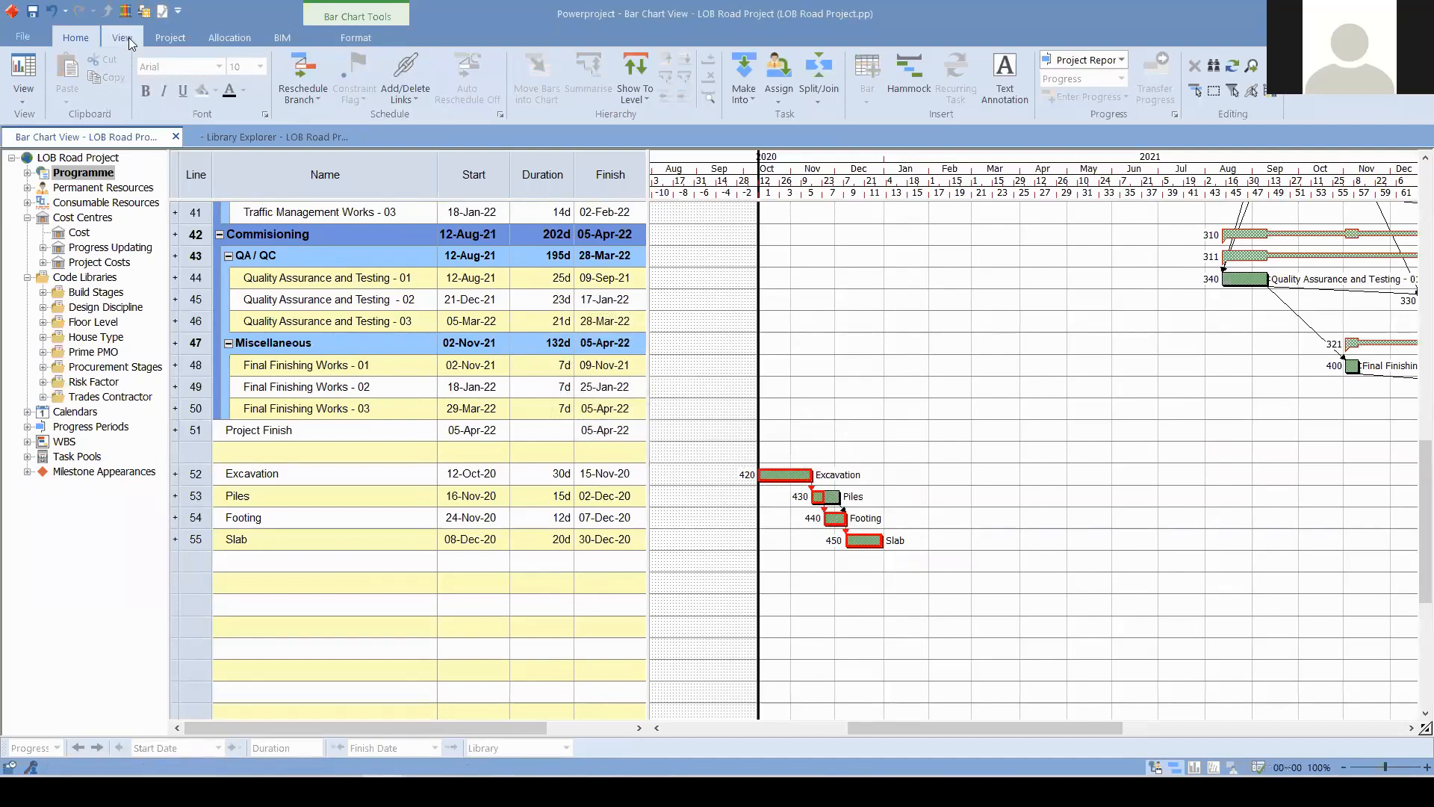
pyautogui.click(315, 100)
pyautogui.click(280, 611)
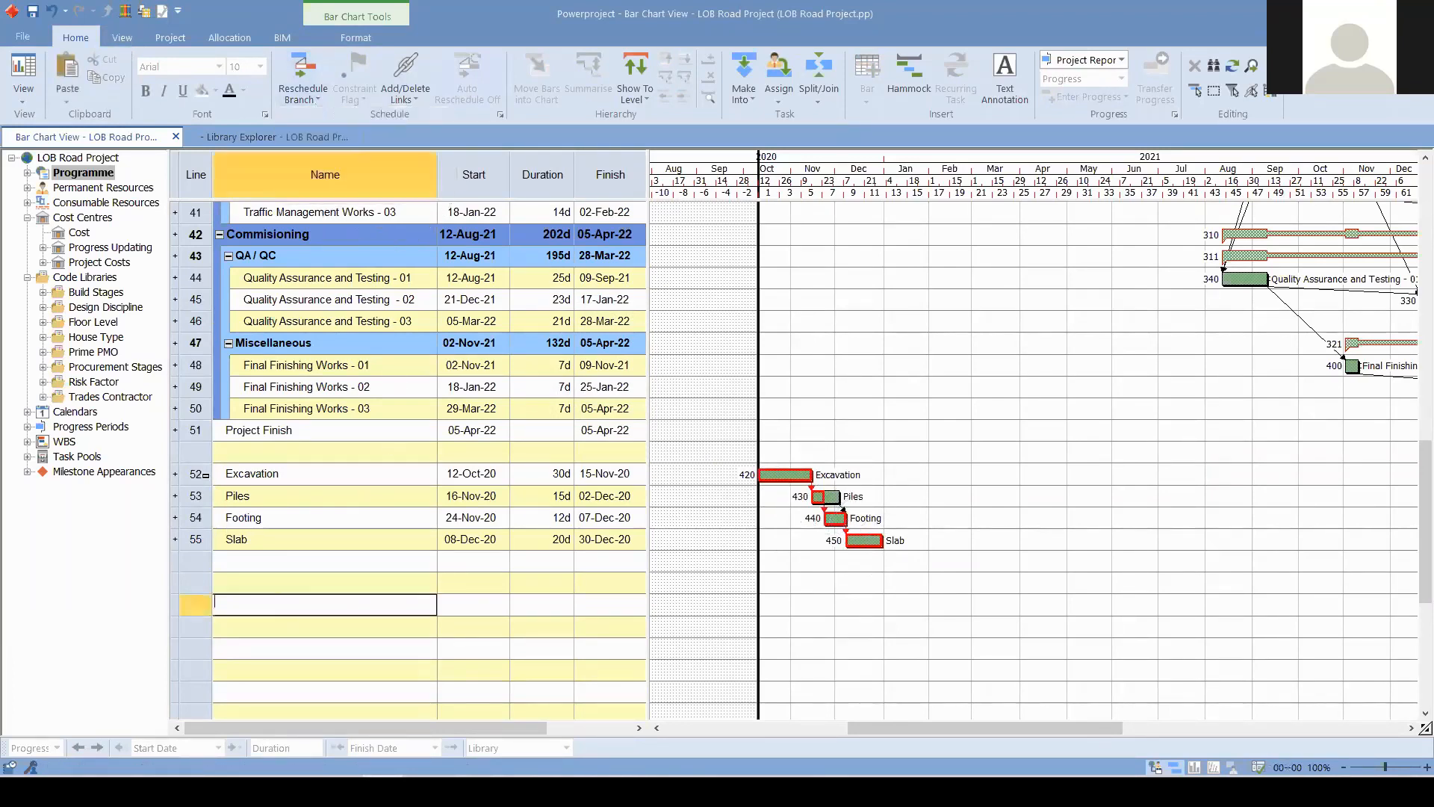
pyautogui.moveTo(200, 475); pyautogui.dragTo(198, 539)
pyautogui.click(302, 100)
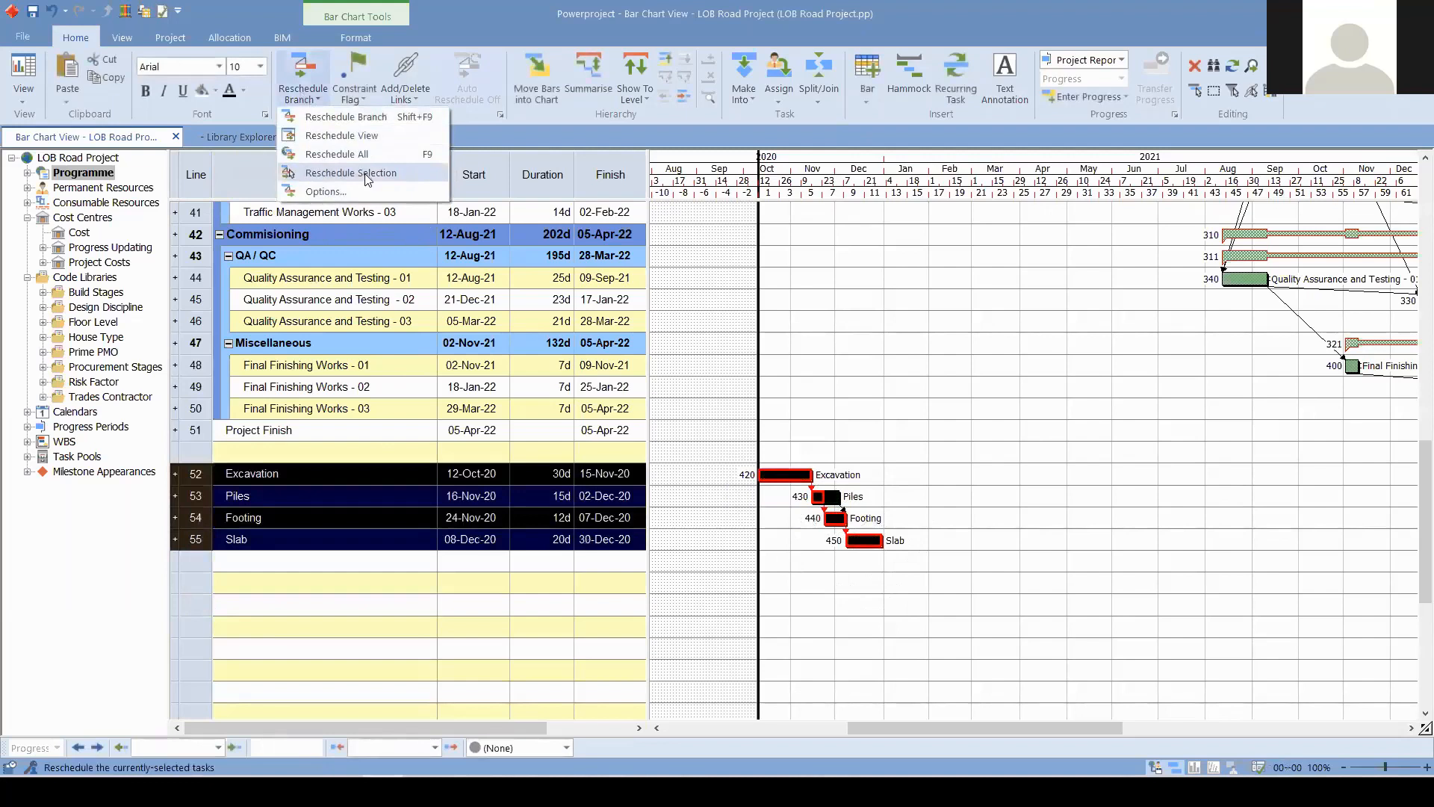
pyautogui.click(366, 179)
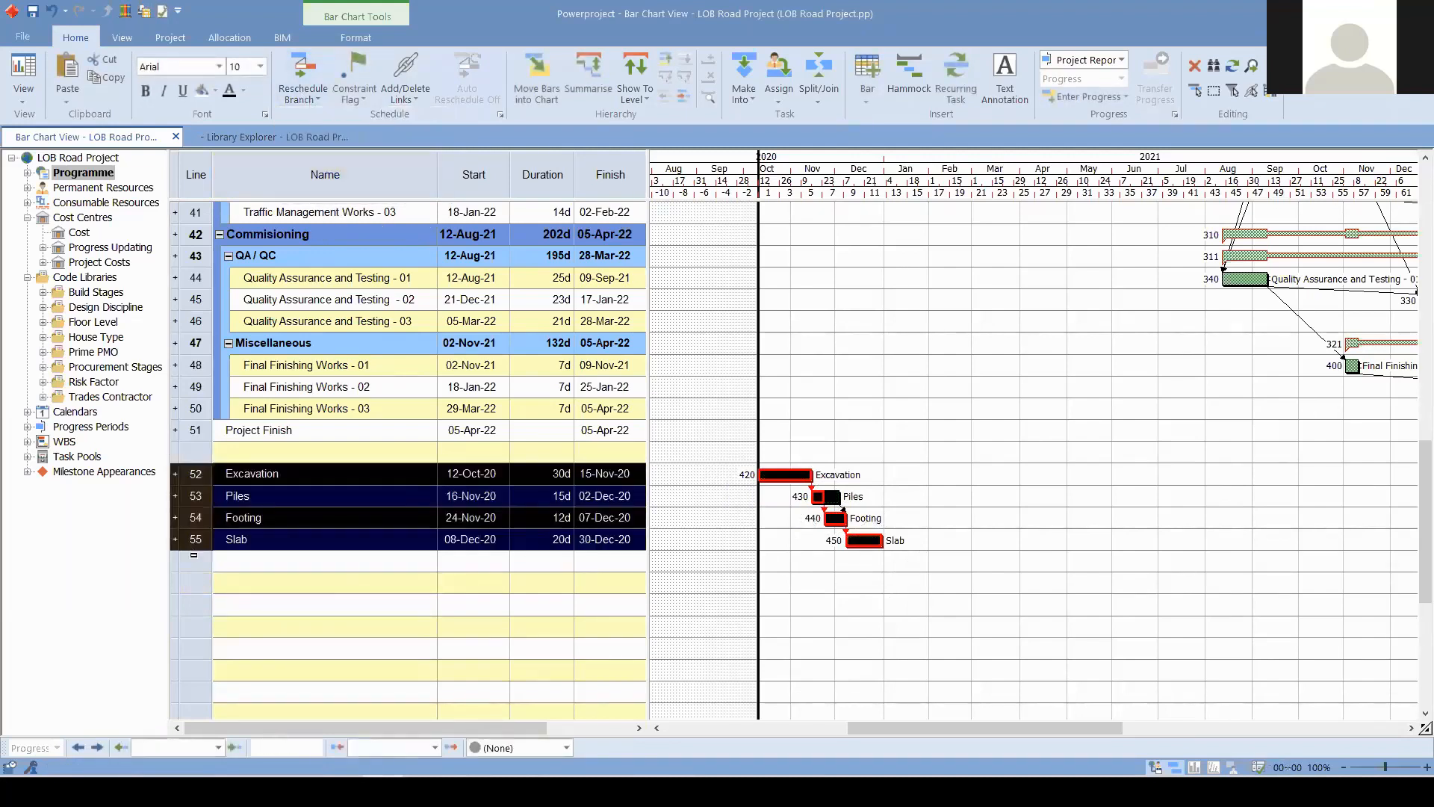
# - Summarise the four selected tasks under a new summary row and name it Sub-Structure
pyautogui.click(586, 86)
pyautogui.click(402, 478)
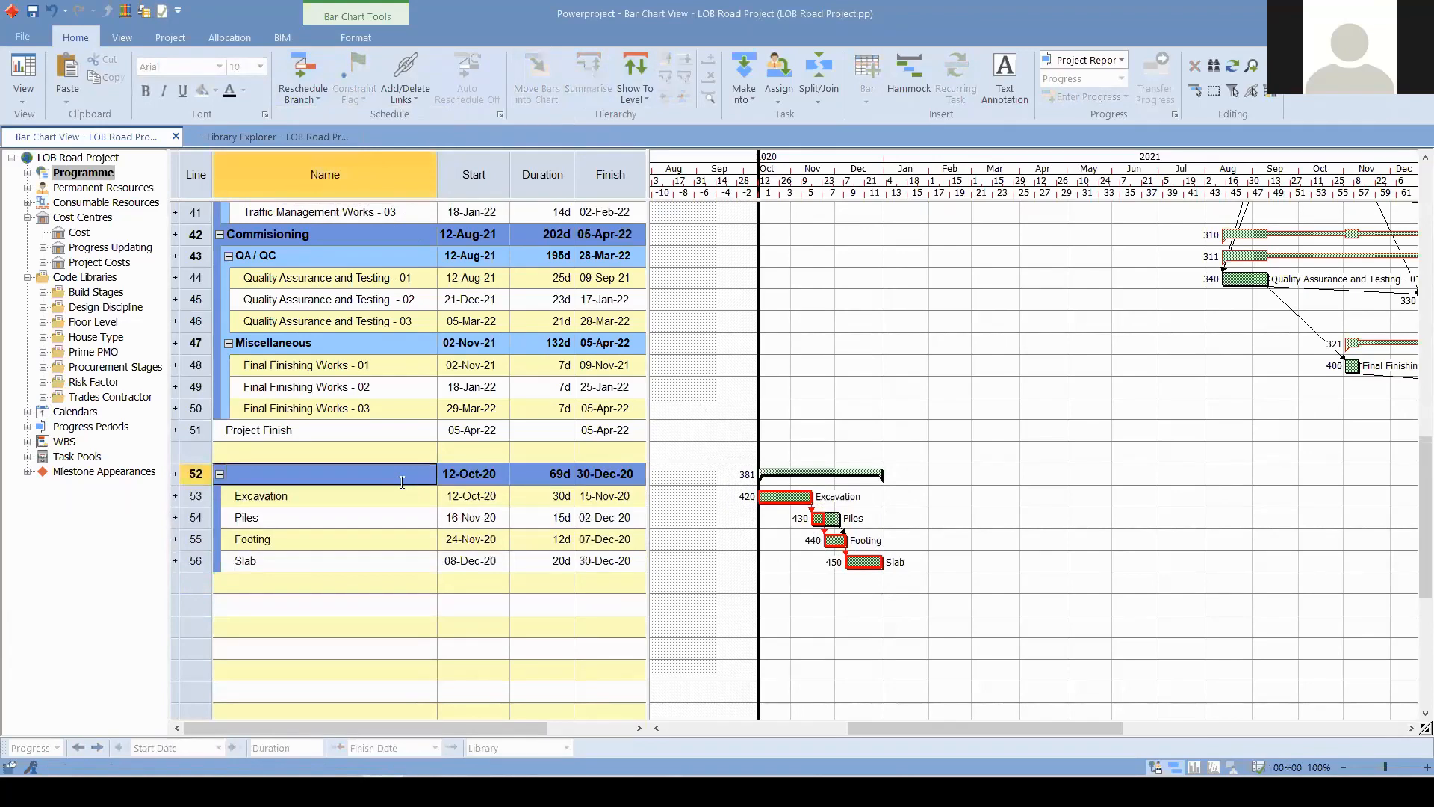
pyautogui.write('Sub-Structure')
pyautogui.press('Return')
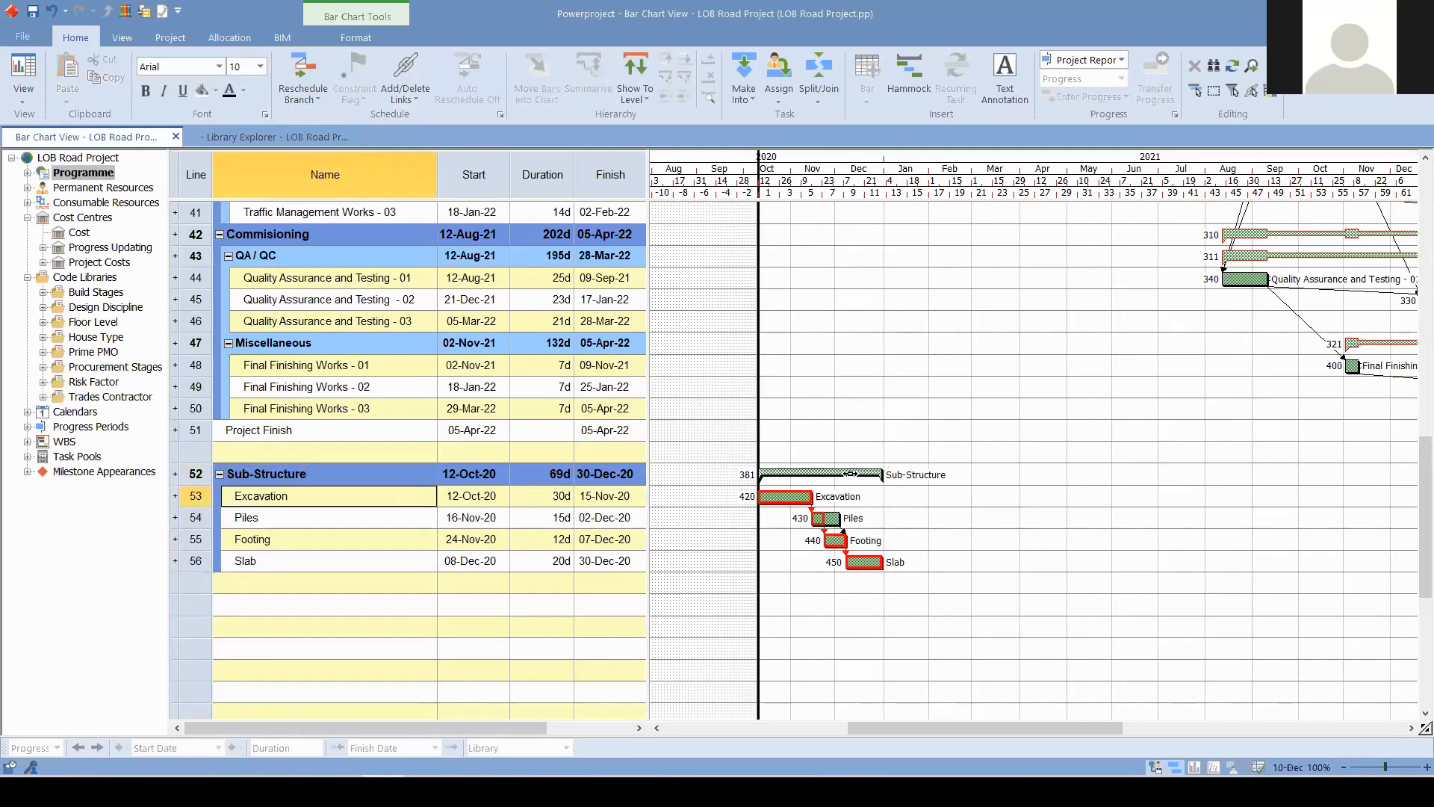
# - Reschedule the selection of Sub-Structure summary, Excavation, Piles, Footing and Slab rows only
pyautogui.moveTo(199, 475); pyautogui.dragTo(202, 560)
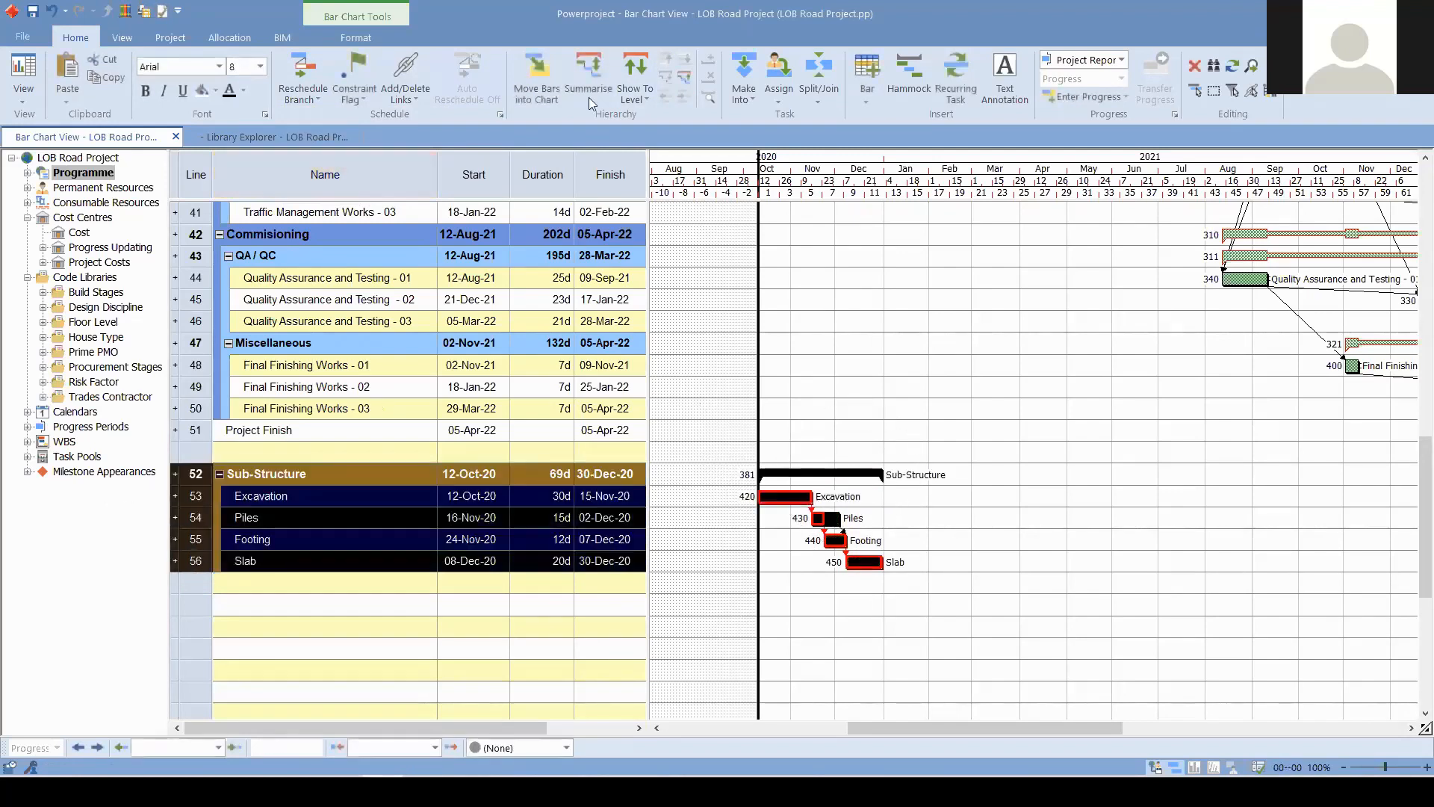
pyautogui.click(311, 99)
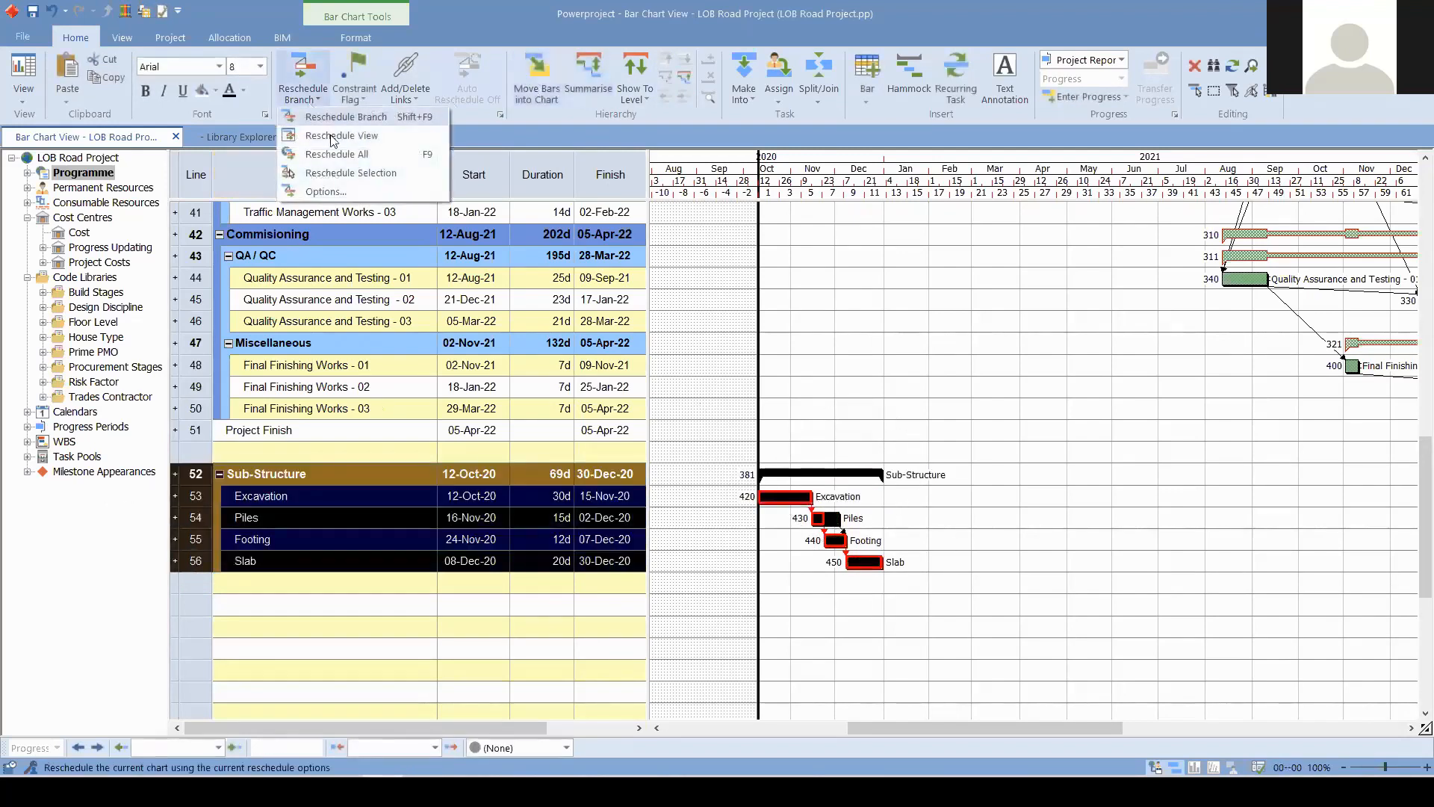
pyautogui.click(345, 173)
pyautogui.click(811, 450)
pyautogui.click(859, 474)
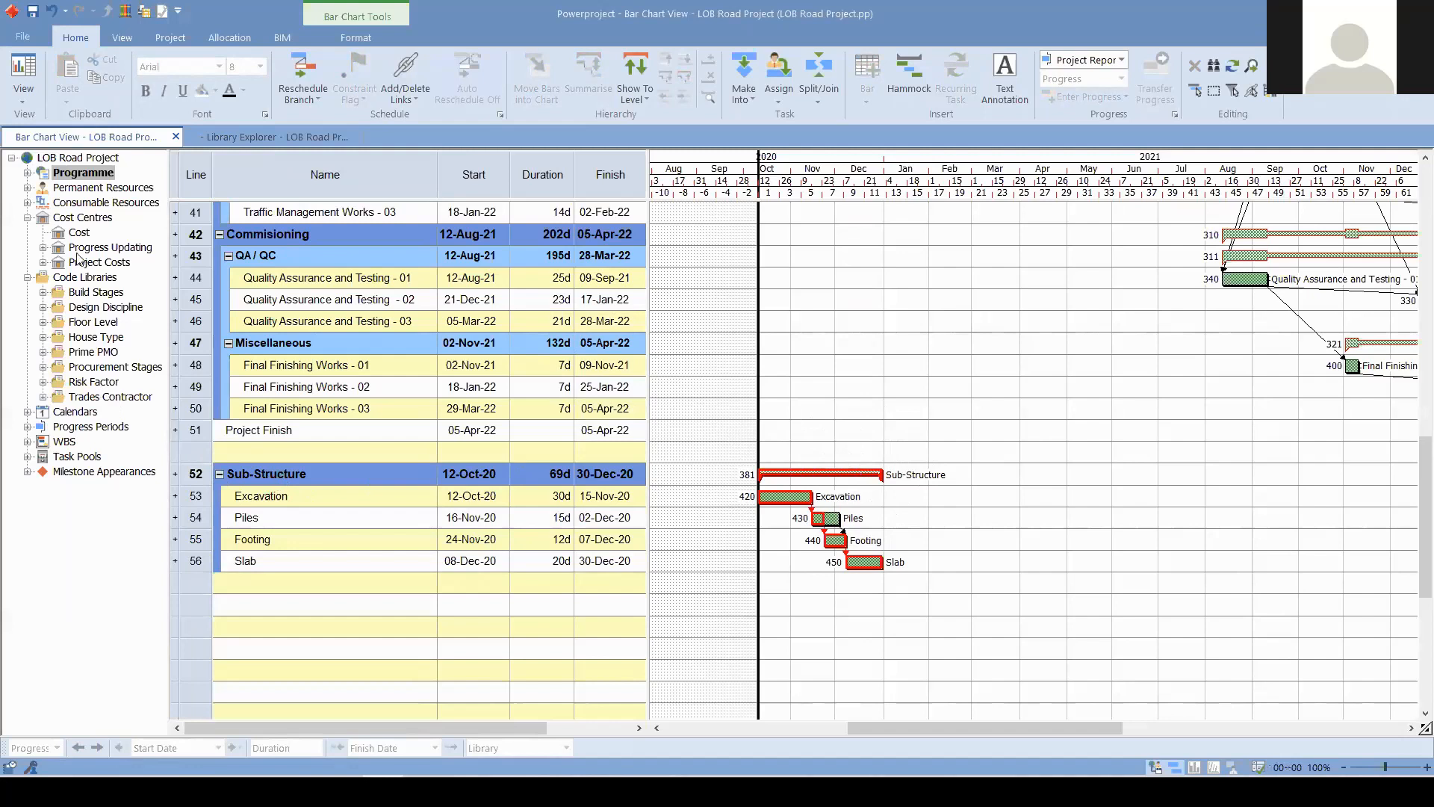
# - Expand the Build Stages code library and widen the project tree so the full code names fit
pyautogui.press('ctrl')
pyautogui.press('ctrl')
pyautogui.click(43, 292)
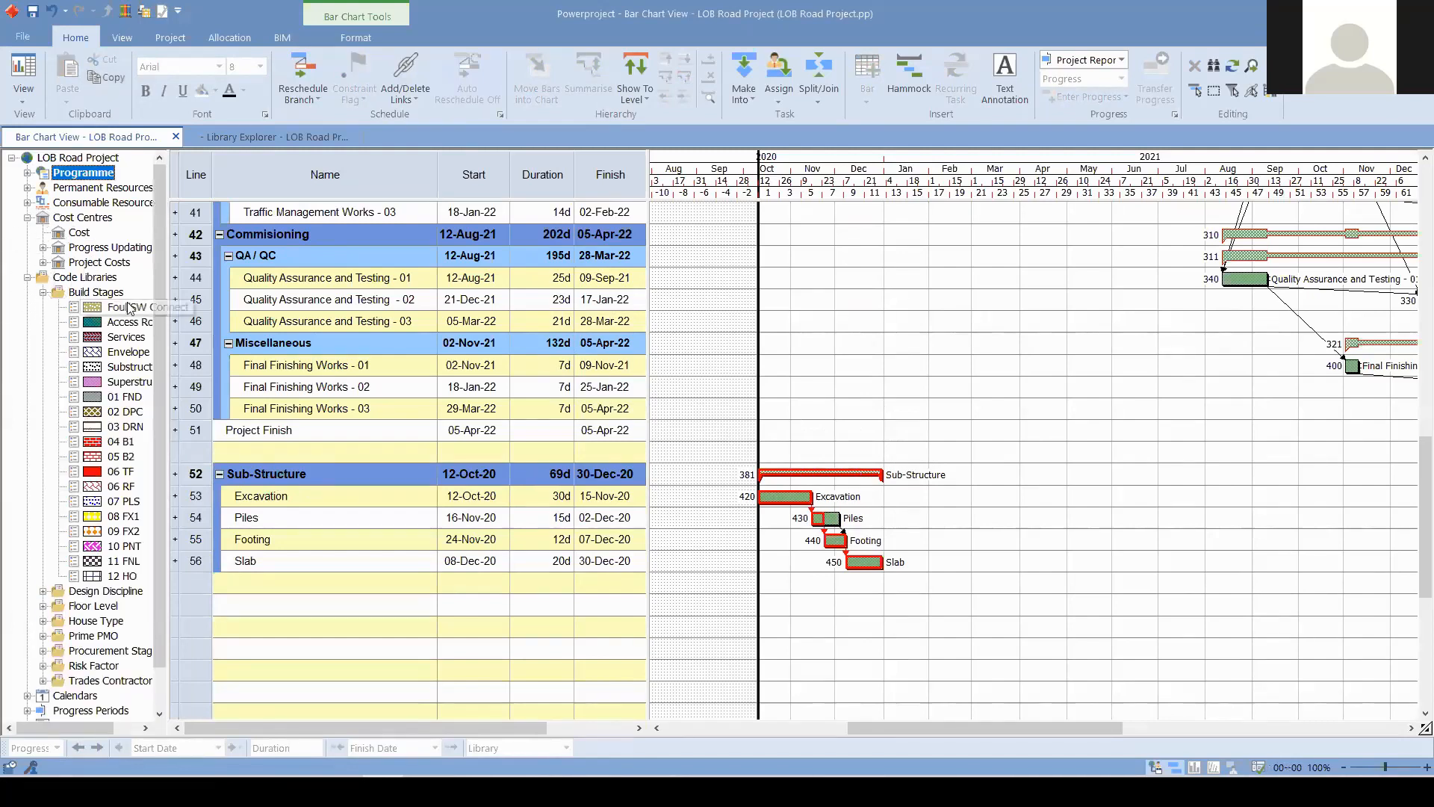
pyautogui.moveTo(166, 301); pyautogui.dragTo(224, 302)
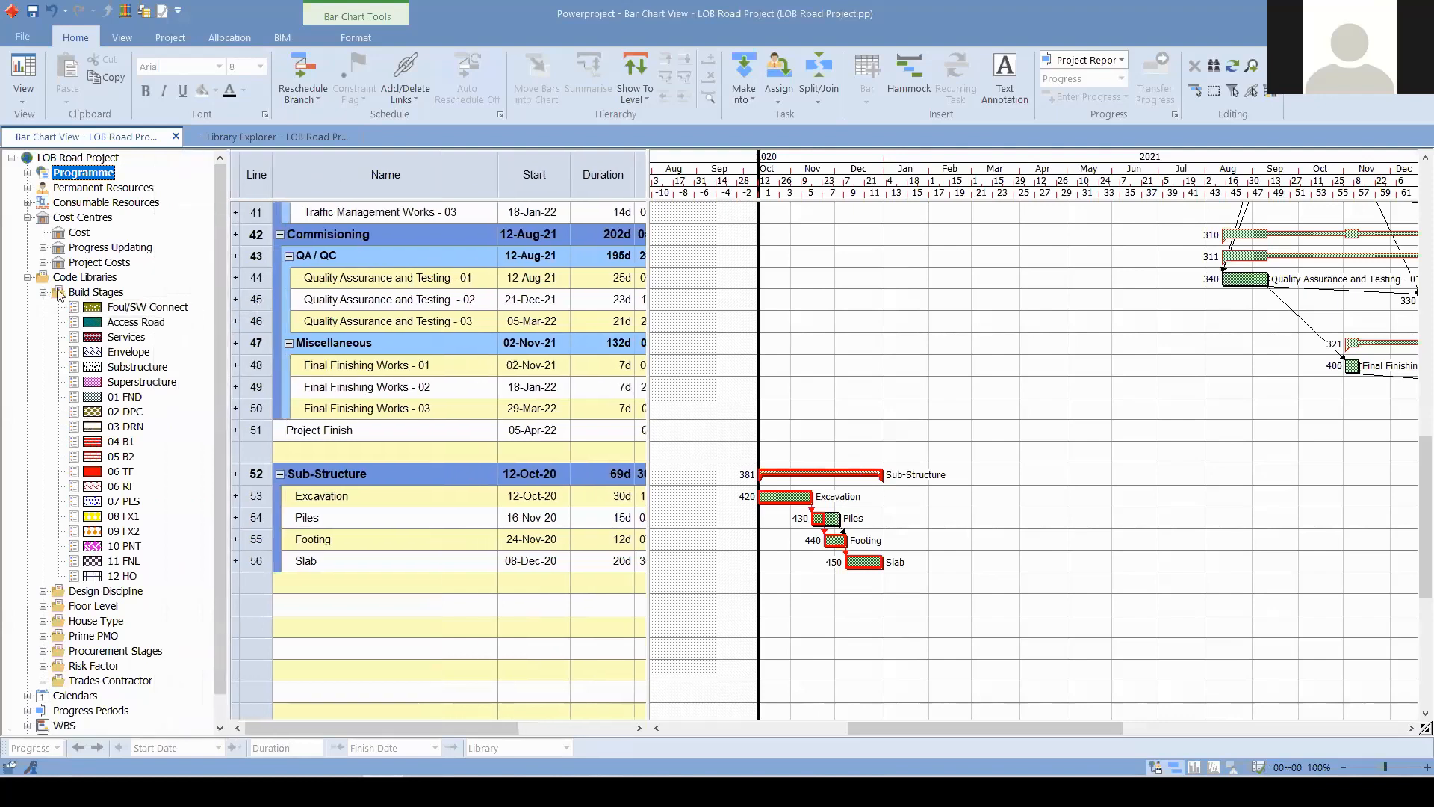
pyautogui.press('ctrl')
# - Assign the Substructure build stage to the Excavation, Piles, Footing and Slab bars and include its code library in the view
pyautogui.click(124, 369)
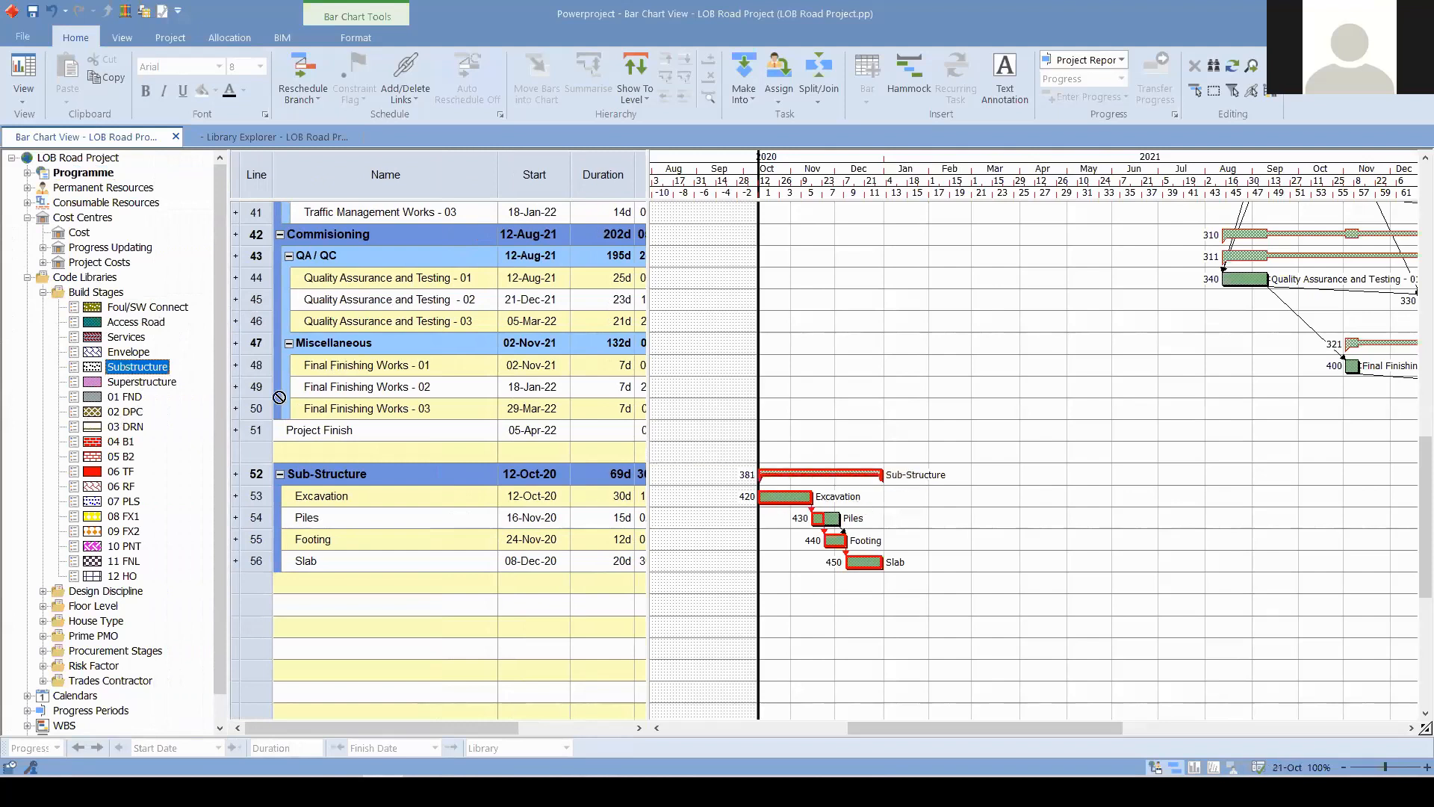
pyautogui.press('ctrl')
pyautogui.click(781, 498)
pyautogui.keyDown('ctrl'); pyautogui.click(826, 518); pyautogui.keyUp('ctrl')
pyautogui.keyDown('ctrl'); pyautogui.click(836, 539); pyautogui.keyUp('ctrl')
pyautogui.keyDown('ctrl'); pyautogui.click(865, 560); pyautogui.keyUp('ctrl')
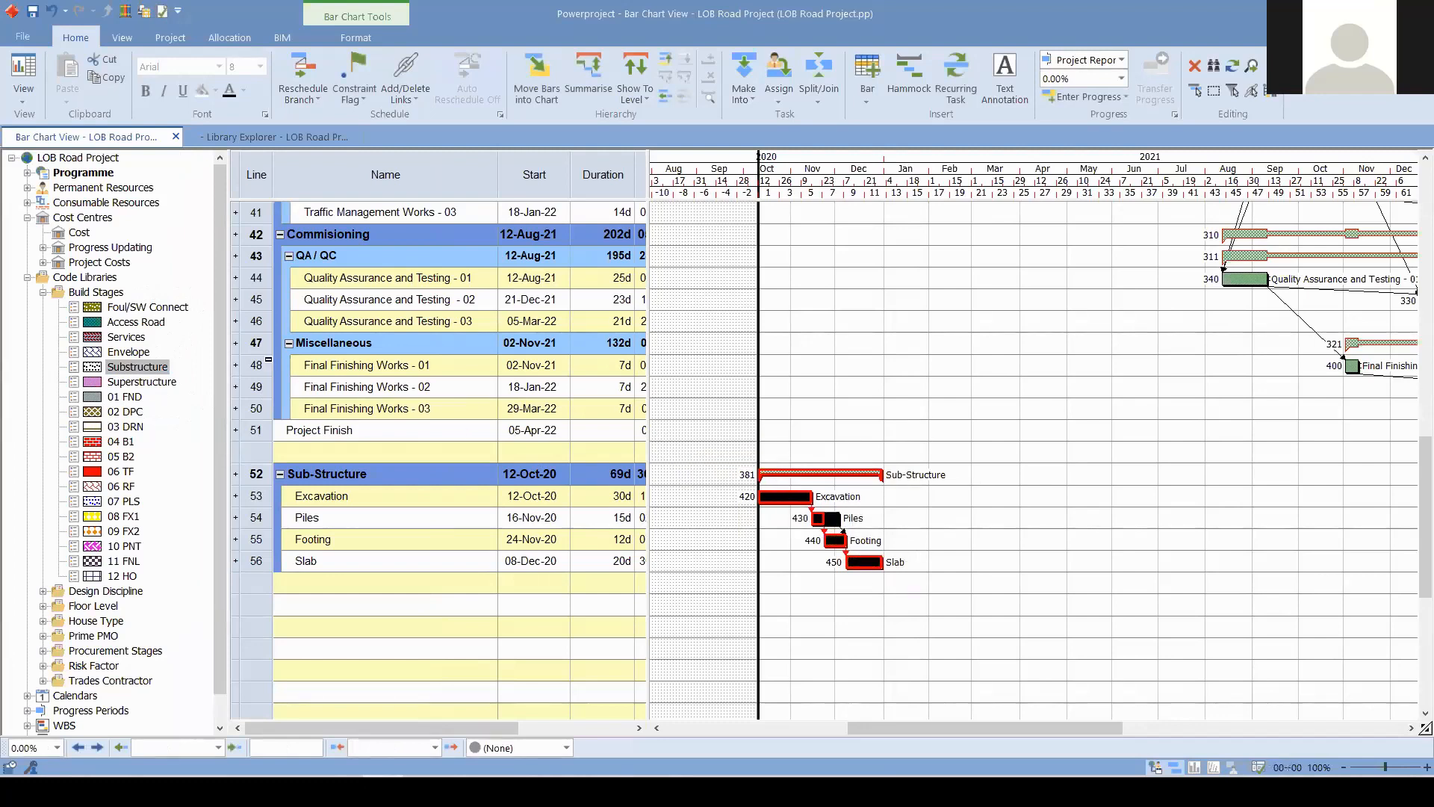
pyautogui.moveTo(142, 367); pyautogui.dragTo(785, 499)
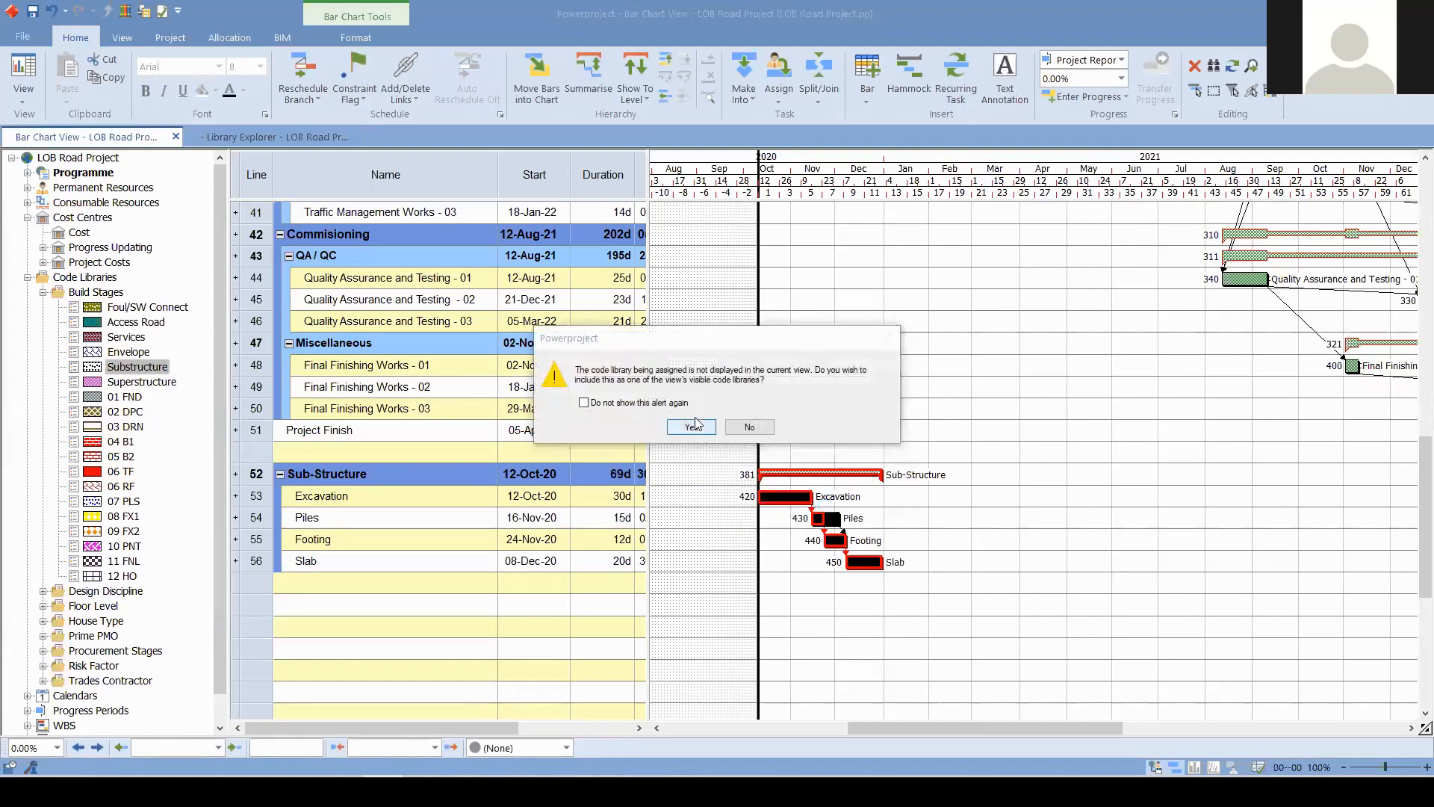
pyautogui.click(693, 424)
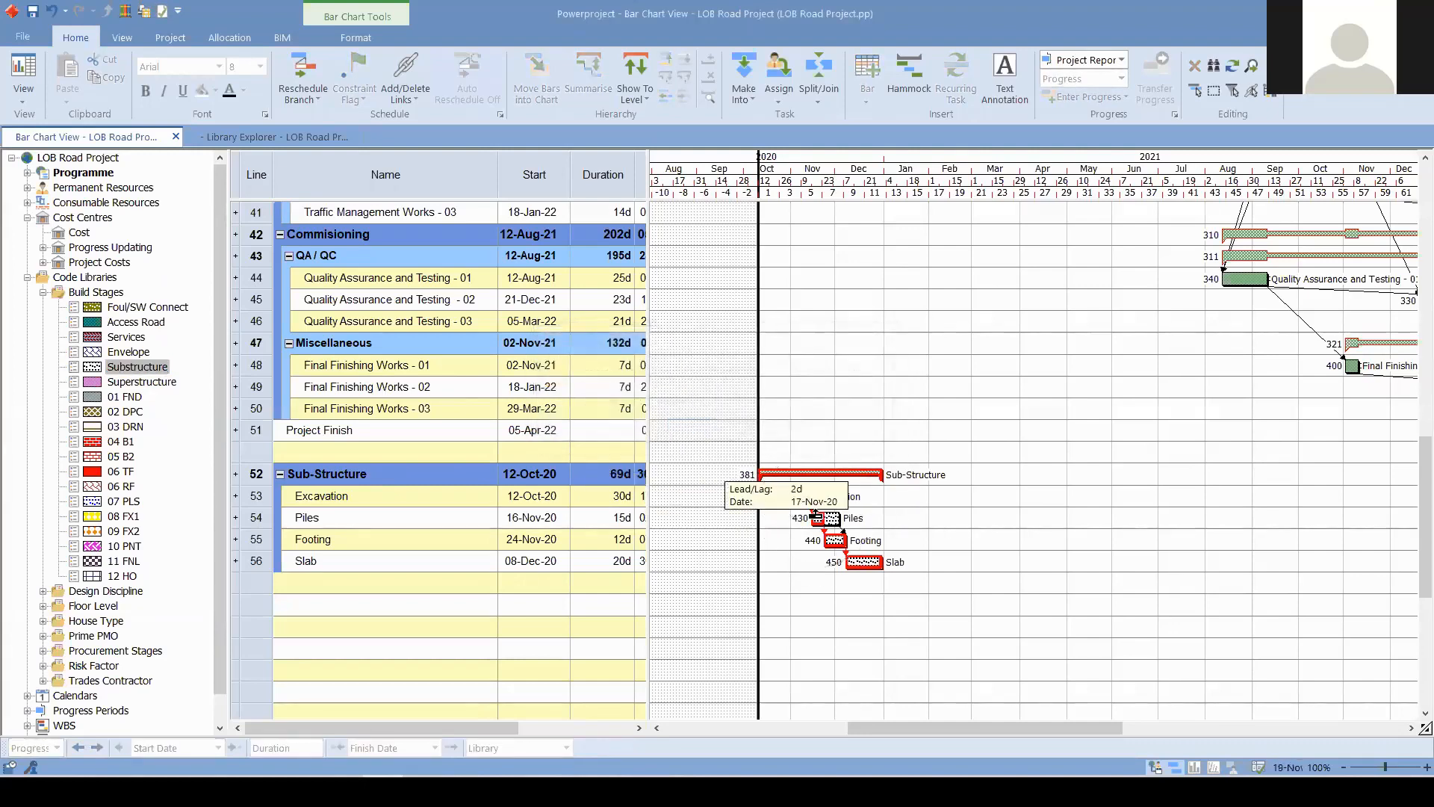
# - View only the tasks coded Substructure, and return to the full Programme chart
pyautogui.doubleClick(119, 367)
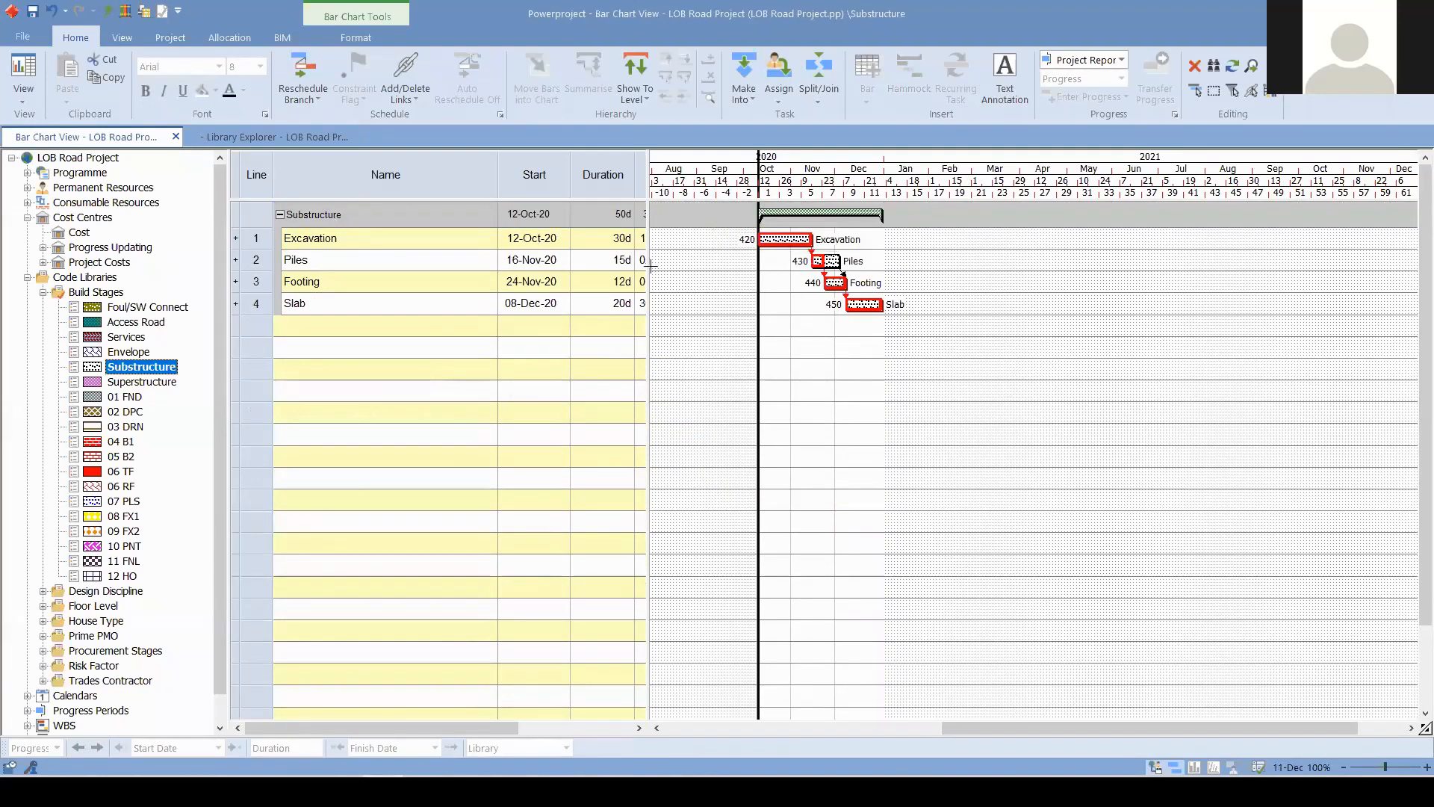
pyautogui.click(126, 355)
pyautogui.click(125, 368)
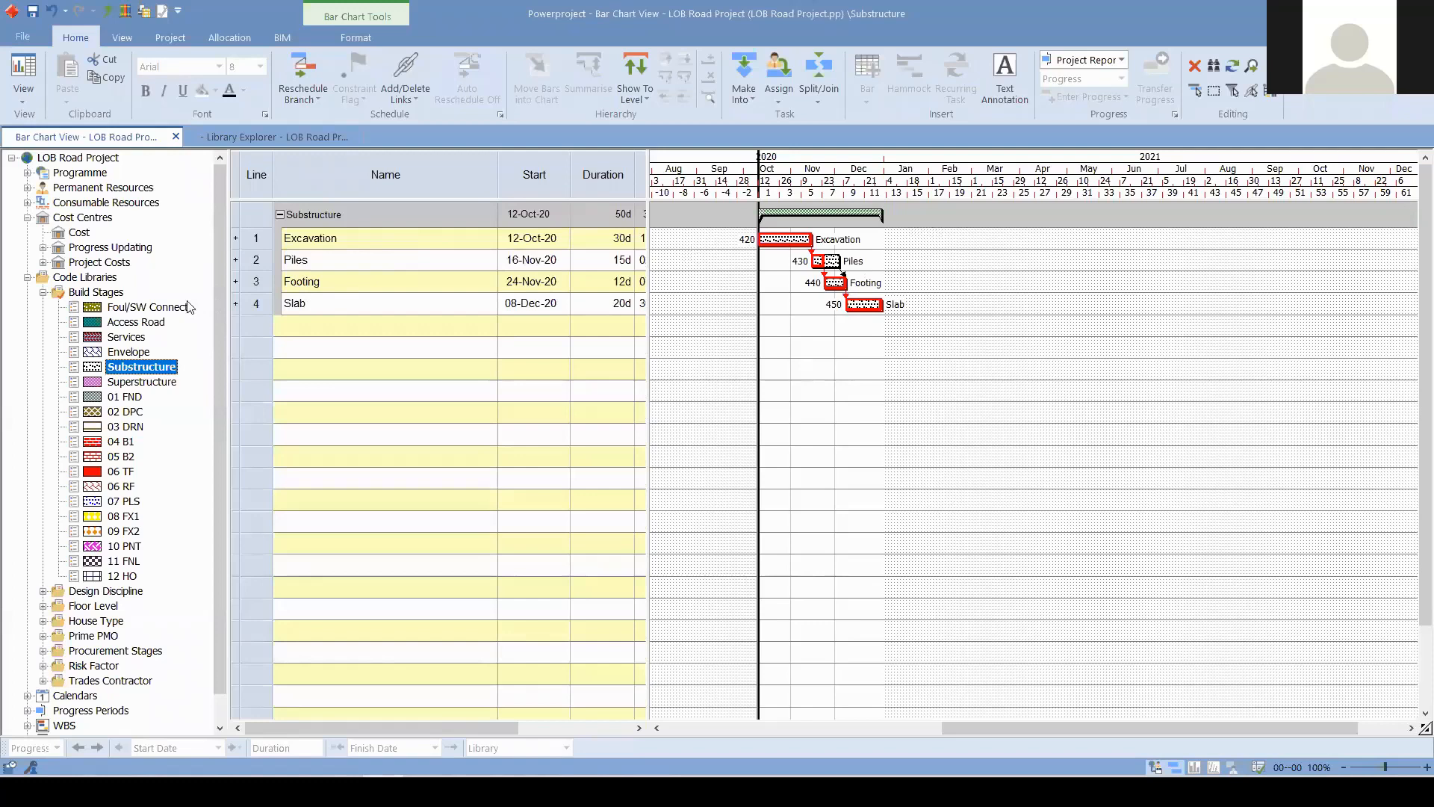
pyautogui.click(68, 173)
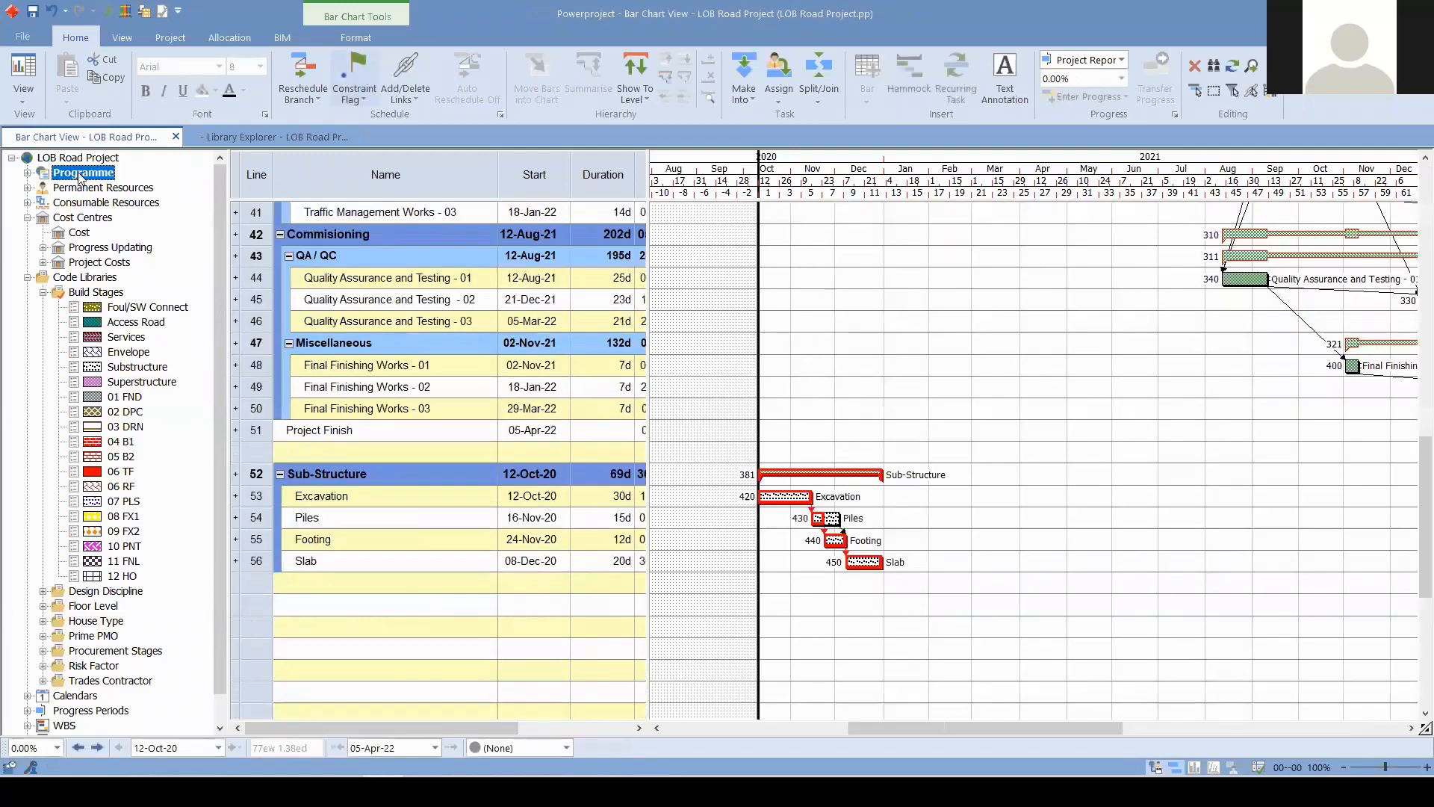
# - Copy the Sub-Structure summary bar with its tasks to the task pool
pyautogui.rightClick(823, 470)
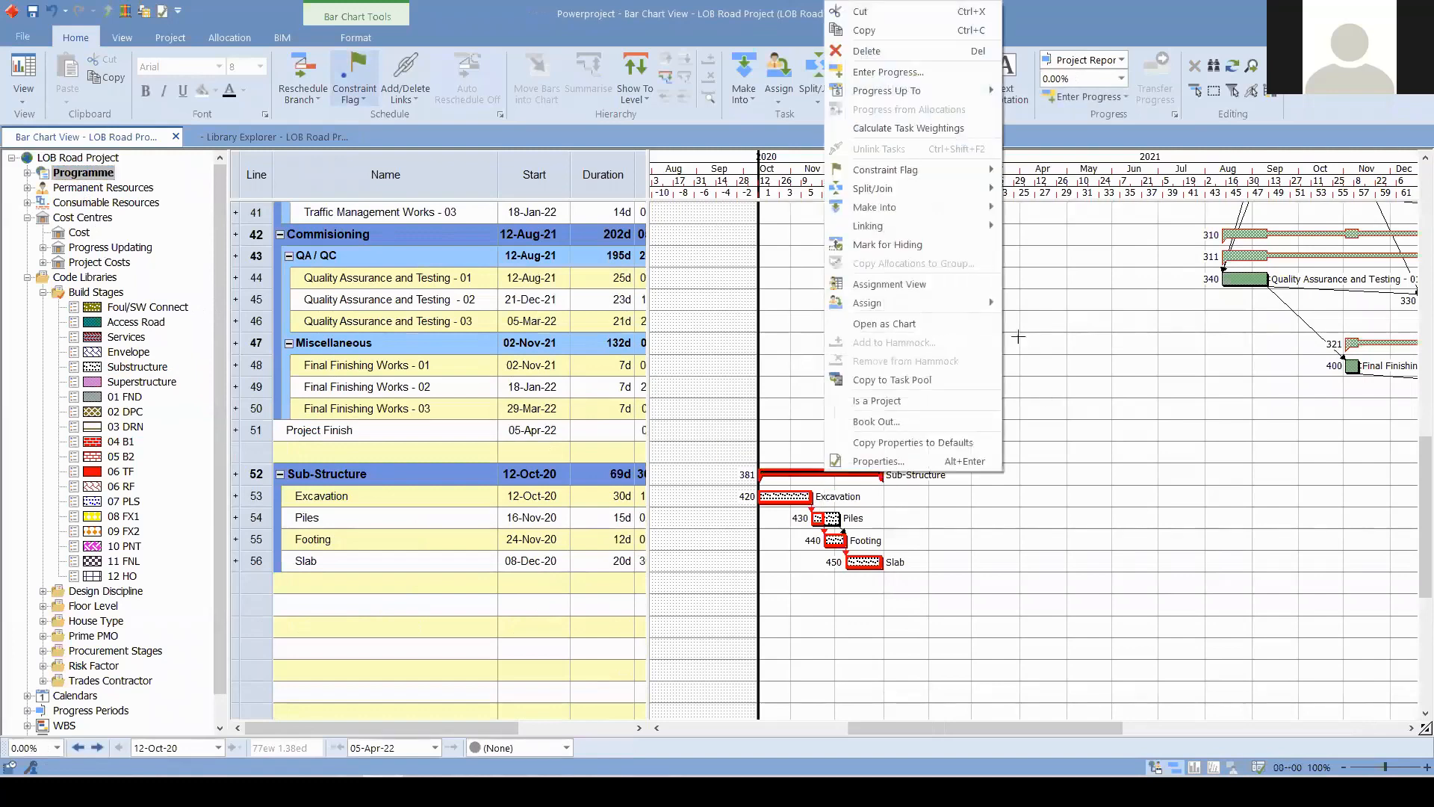
pyautogui.click(919, 542)
pyautogui.moveTo(826, 516)
pyautogui.press('ctrl')
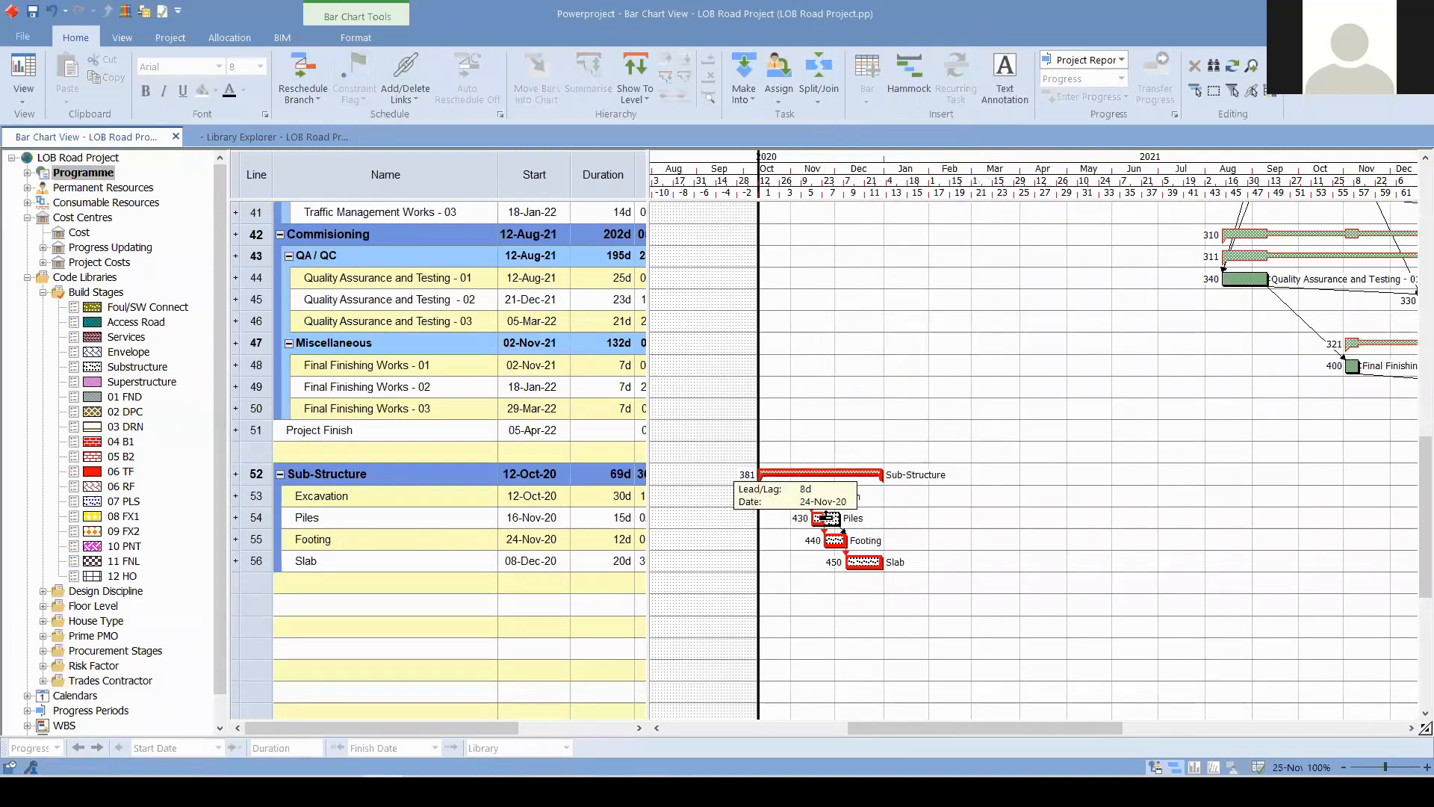
pyautogui.rightClick(844, 476)
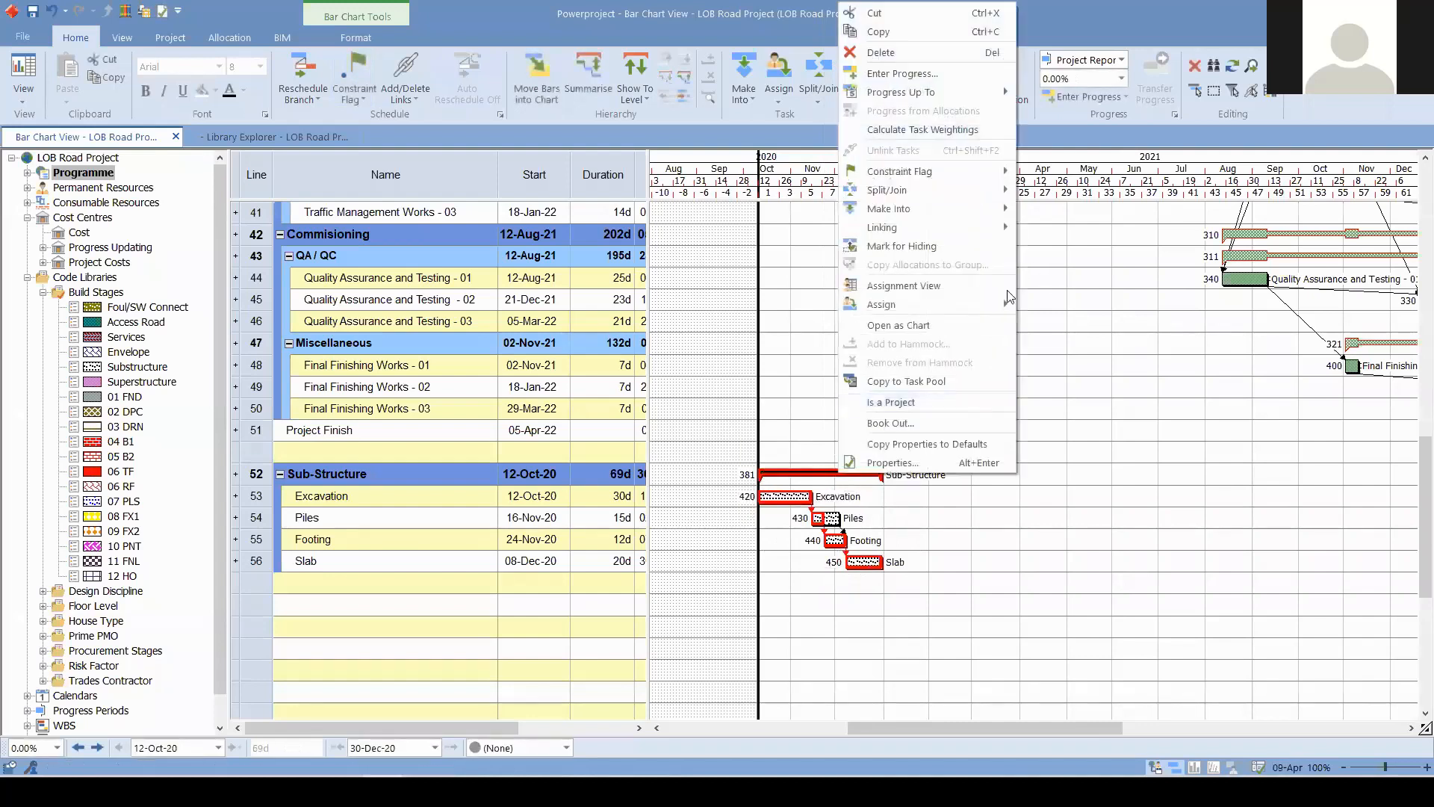
pyautogui.click(912, 382)
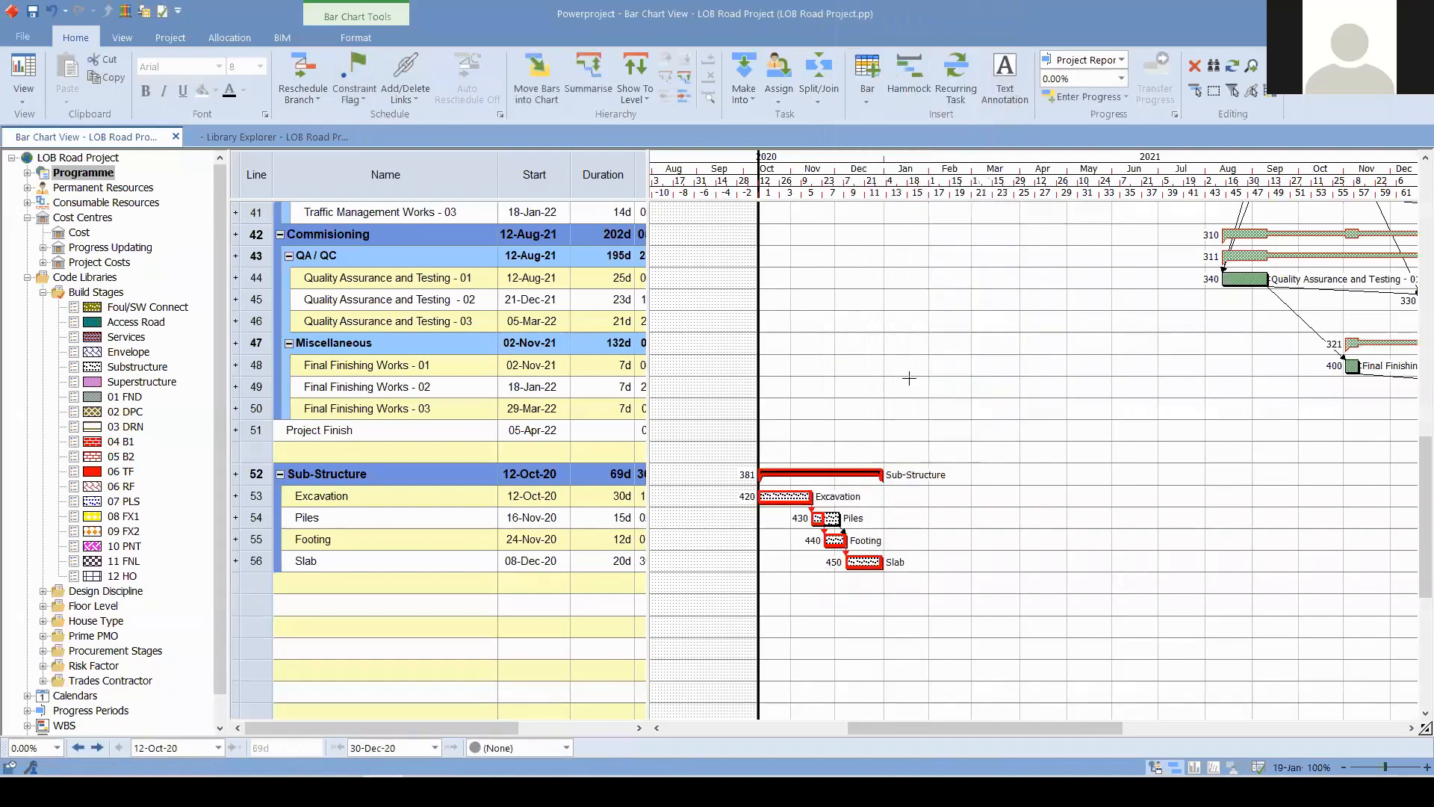
# - Insert the Sub-Structure group from Task Pools below Slab, starting 30-Dec-20, and expand its tasks
pyautogui.scroll(-1, 136, 504)
pyautogui.click(27, 680)
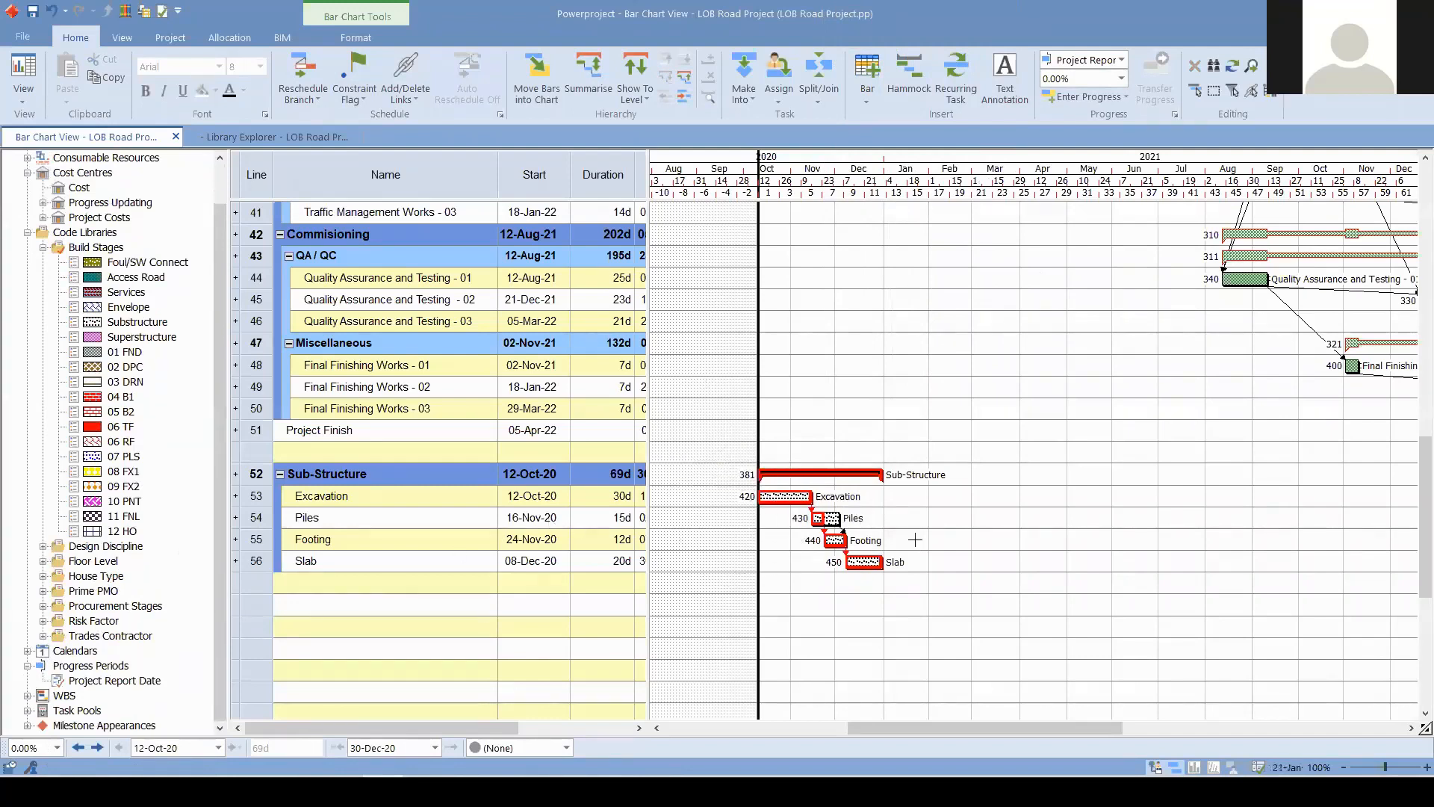
pyautogui.click(28, 710)
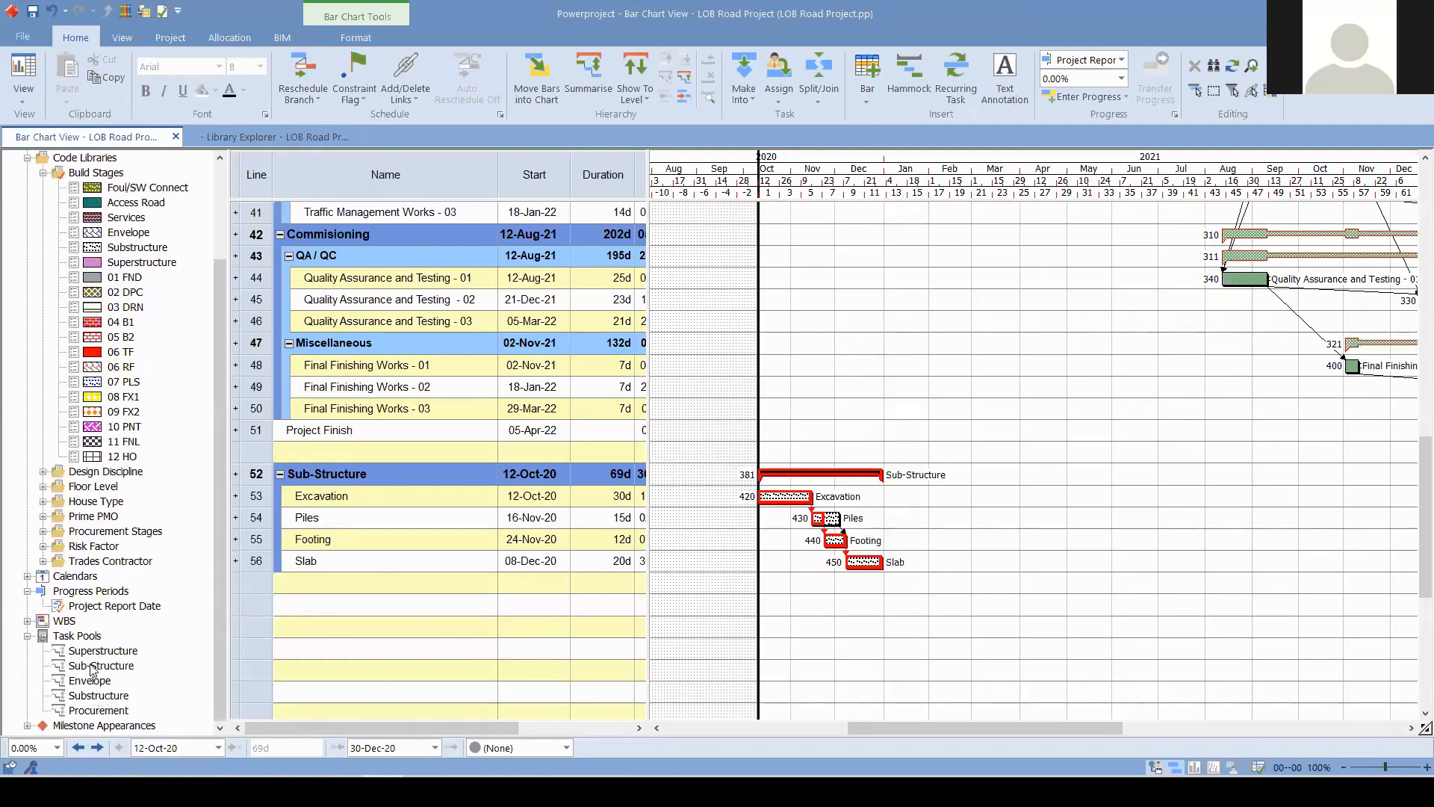
pyautogui.moveTo(136, 667); pyautogui.dragTo(896, 579)
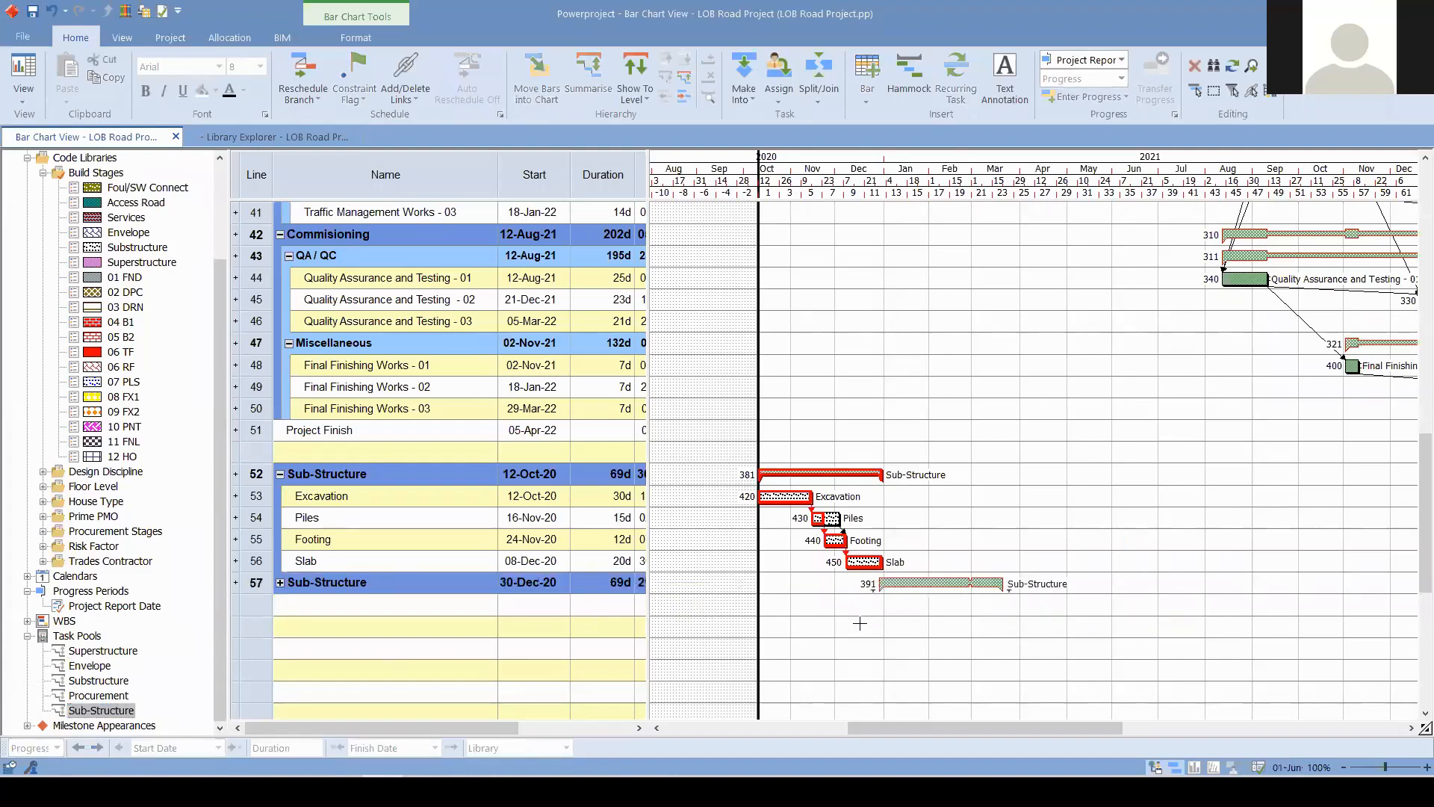
pyautogui.click(1008, 649)
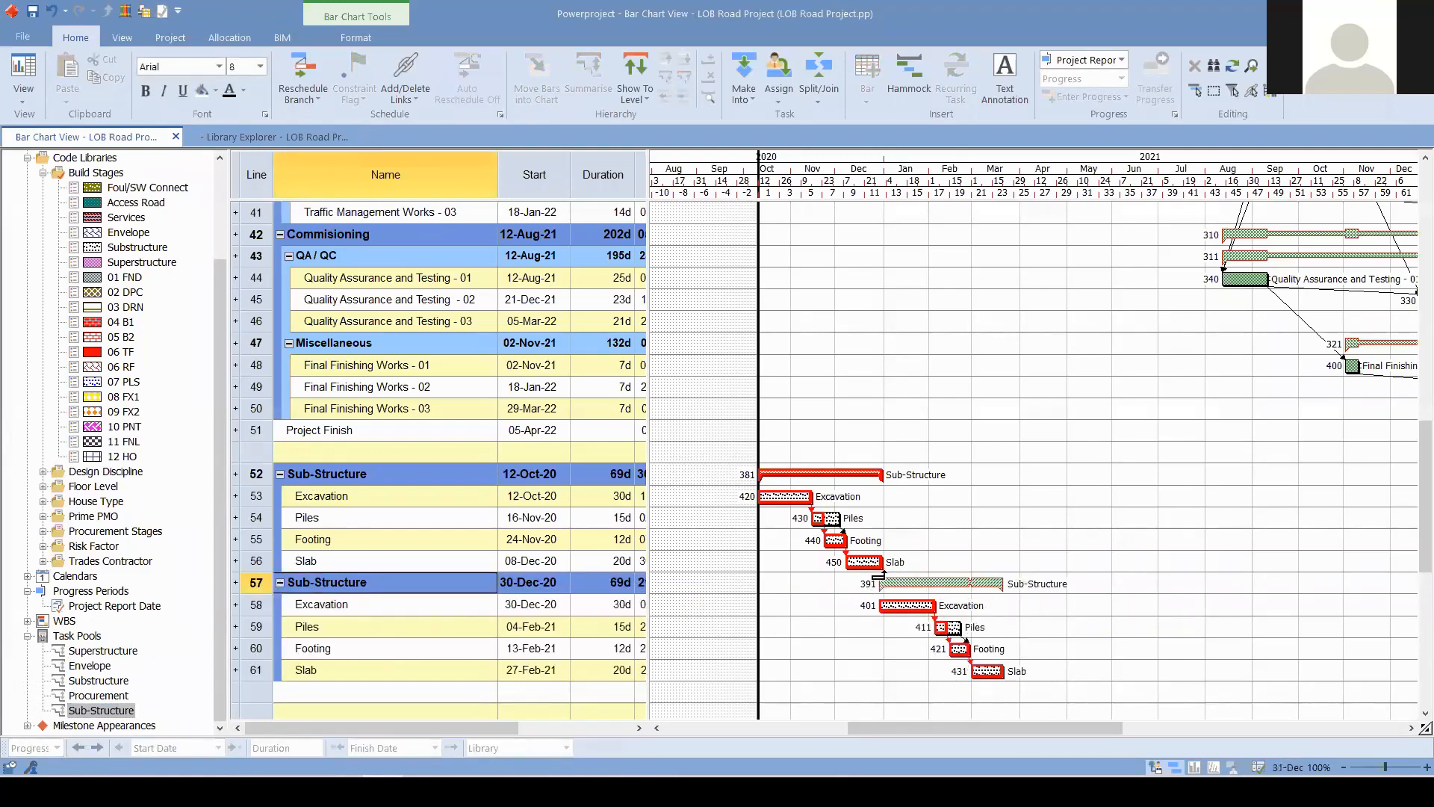
# - Link the first group's Slab to the copied group's Excavation with a 38d lag and reschedule all tasks
pyautogui.moveTo(884, 566); pyautogui.dragTo(882, 606)
pyautogui.moveTo(262, 474); pyautogui.dragTo(249, 669)
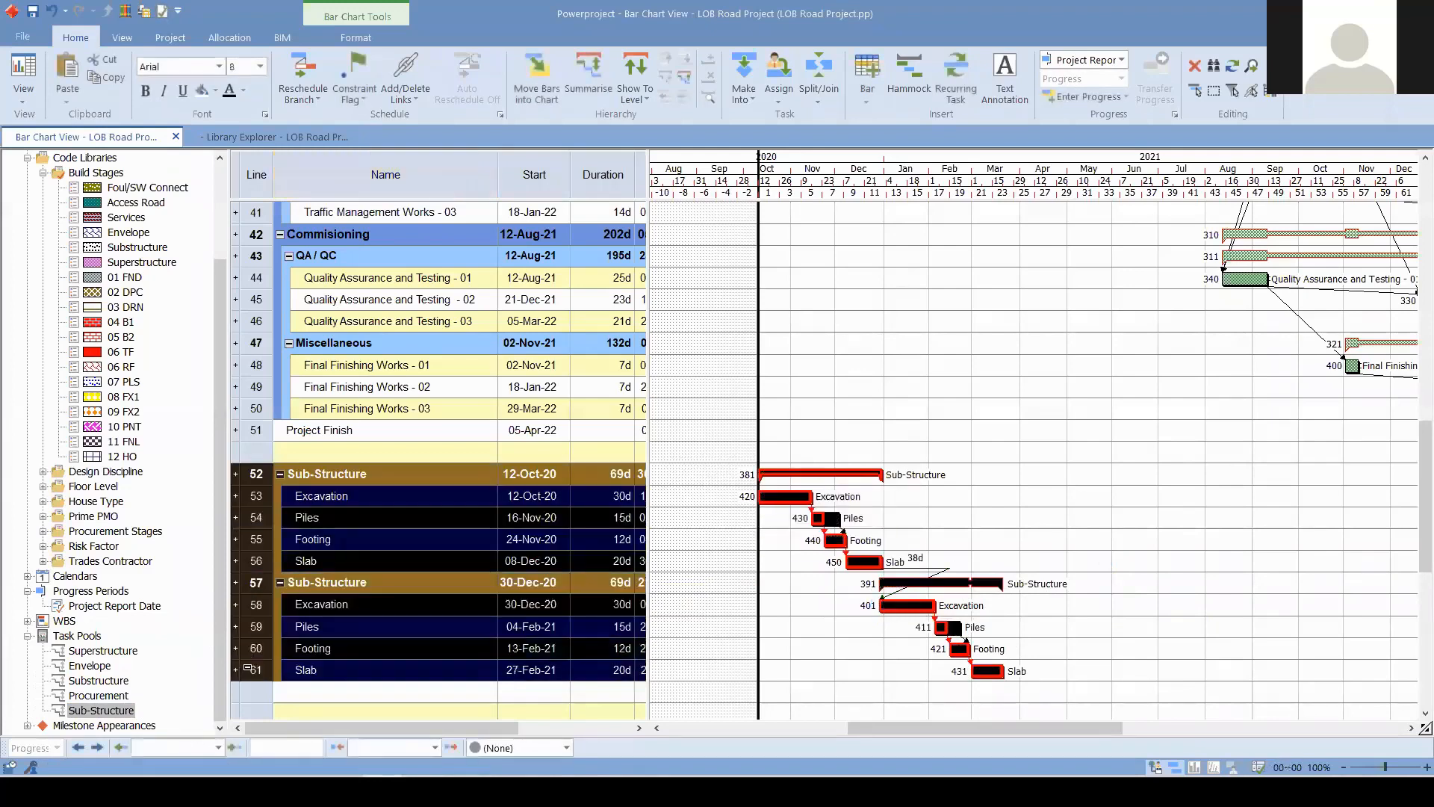
pyautogui.click(303, 100)
pyautogui.click(321, 156)
pyautogui.click(799, 451)
pyautogui.click(1045, 581)
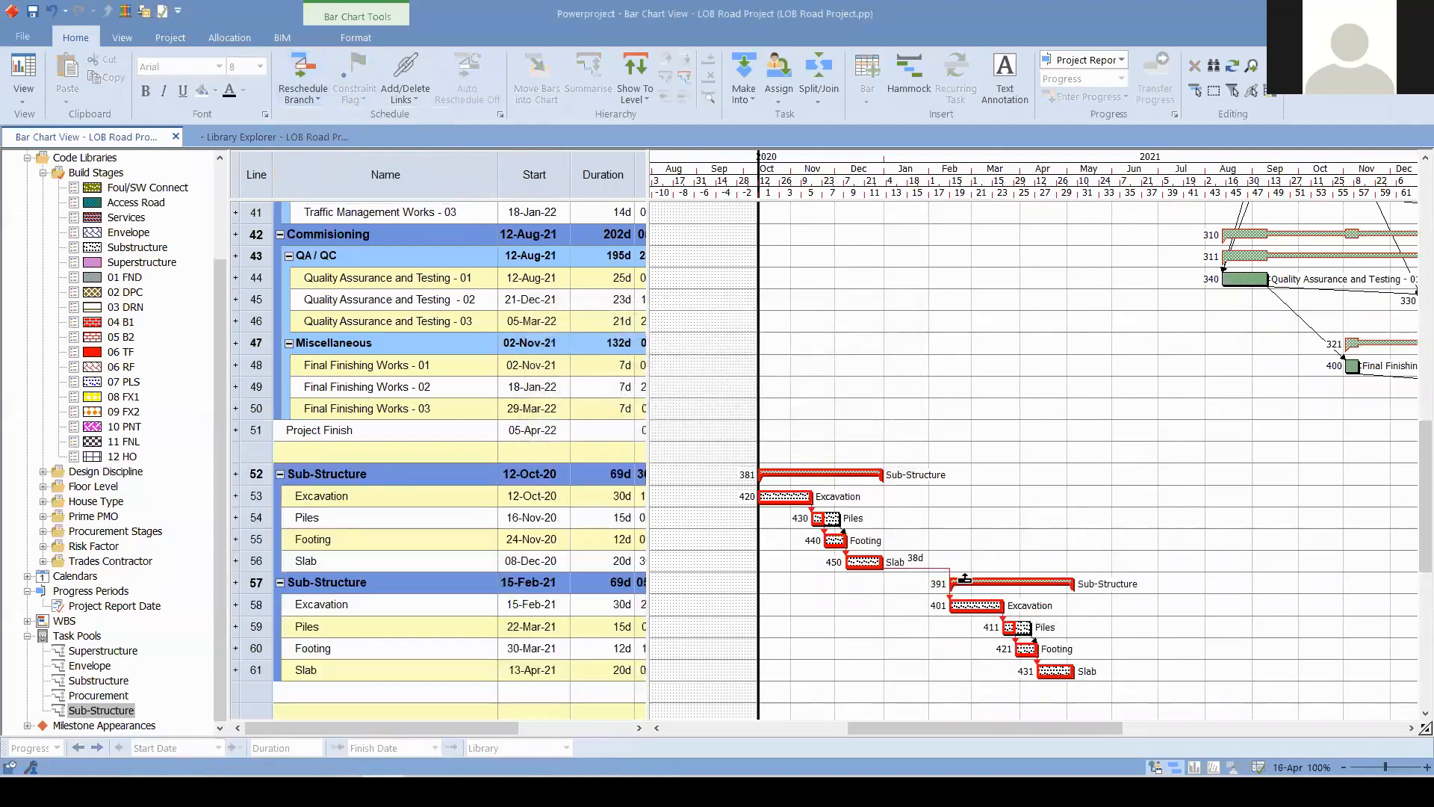
# - Delete both Sub-Structure groups with all their tasks below Project Finish
pyautogui.scroll(-2, 807, 533)
pyautogui.moveTo(256, 429); pyautogui.dragTo(261, 637)
pyautogui.press('Delete')
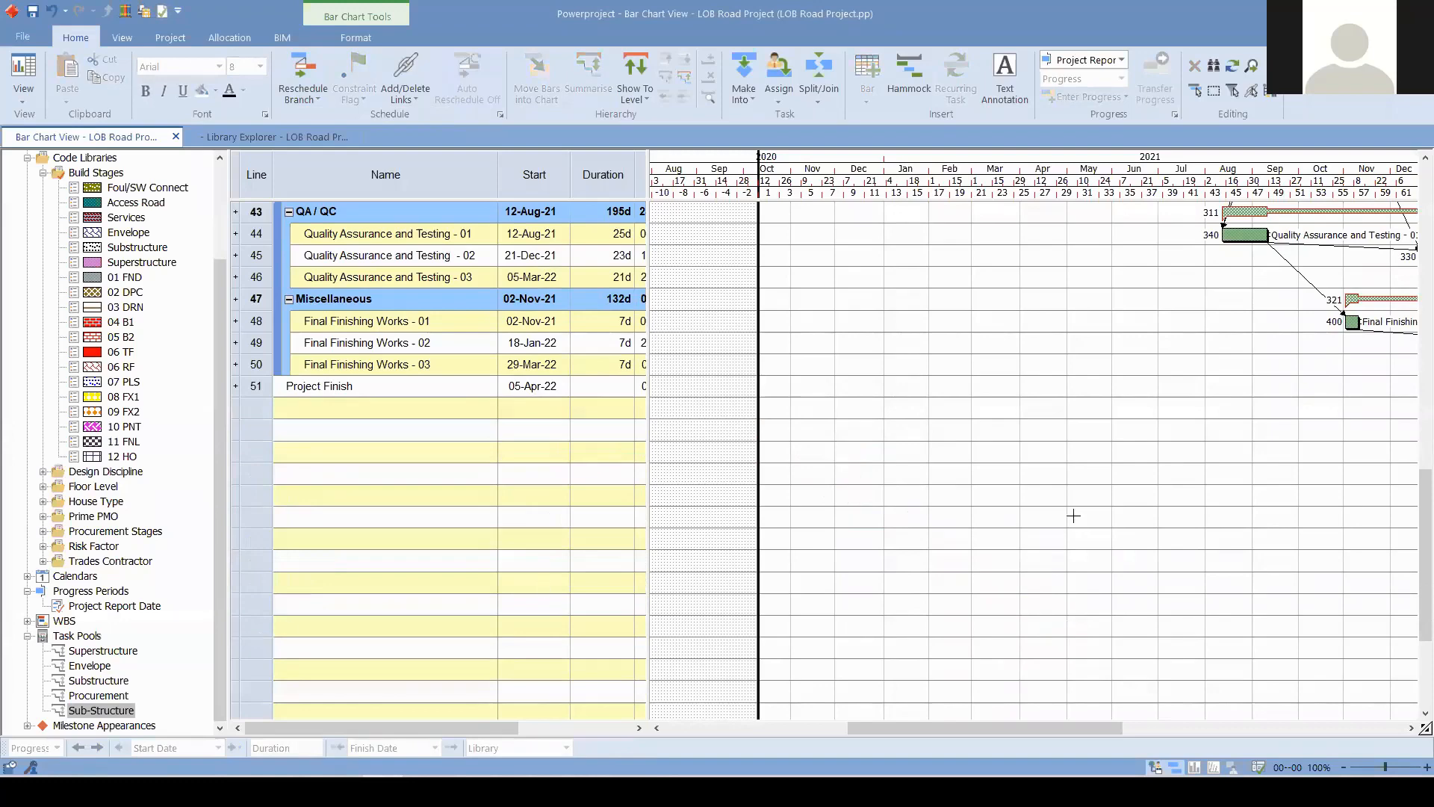
# - Look over the file import and export options for Primavera, Microsoft Project, CSV and HTML, and return to the bar chart
pyautogui.scroll(3, 749, 427)
pyautogui.scroll(10, 750, 427)
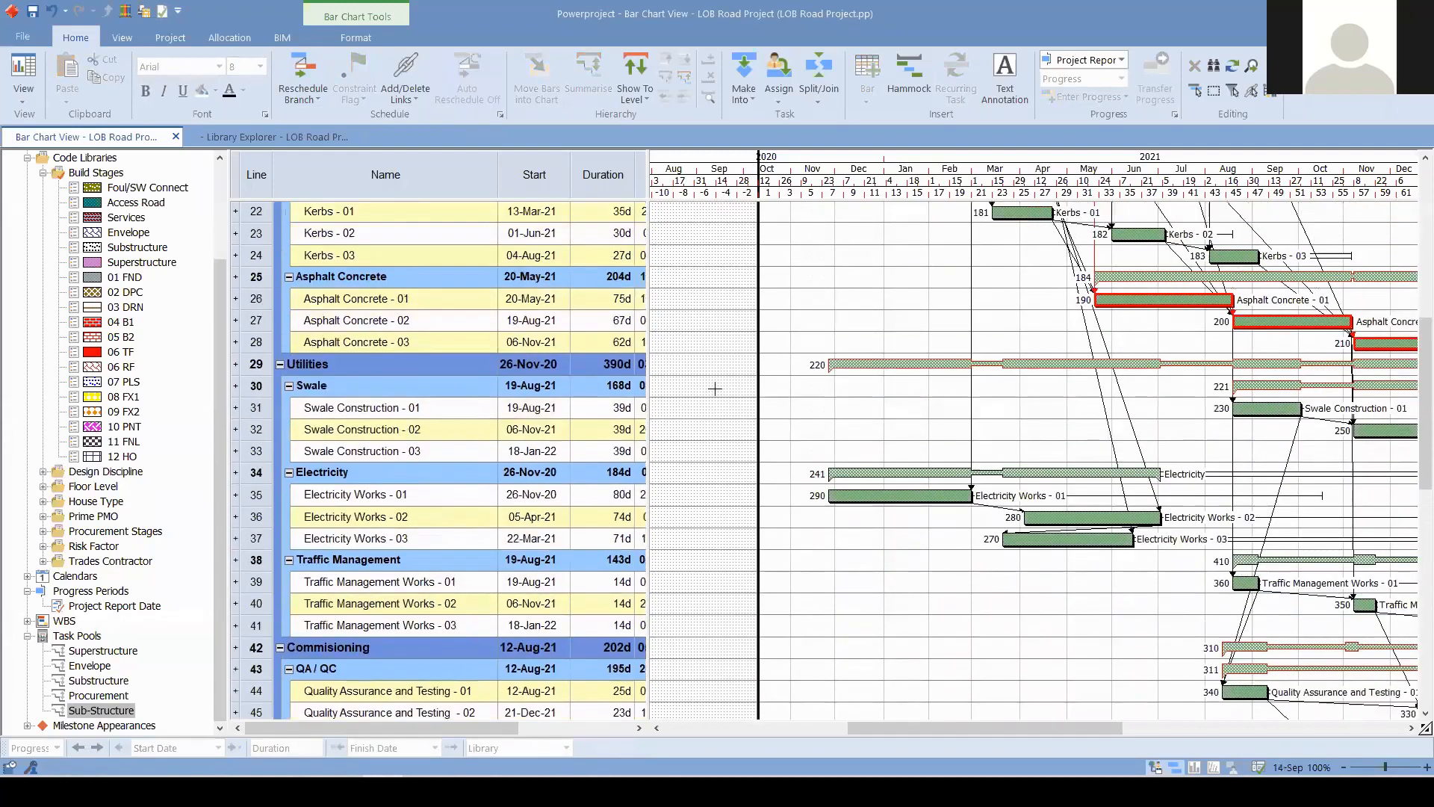
pyautogui.scroll(5, 747, 437)
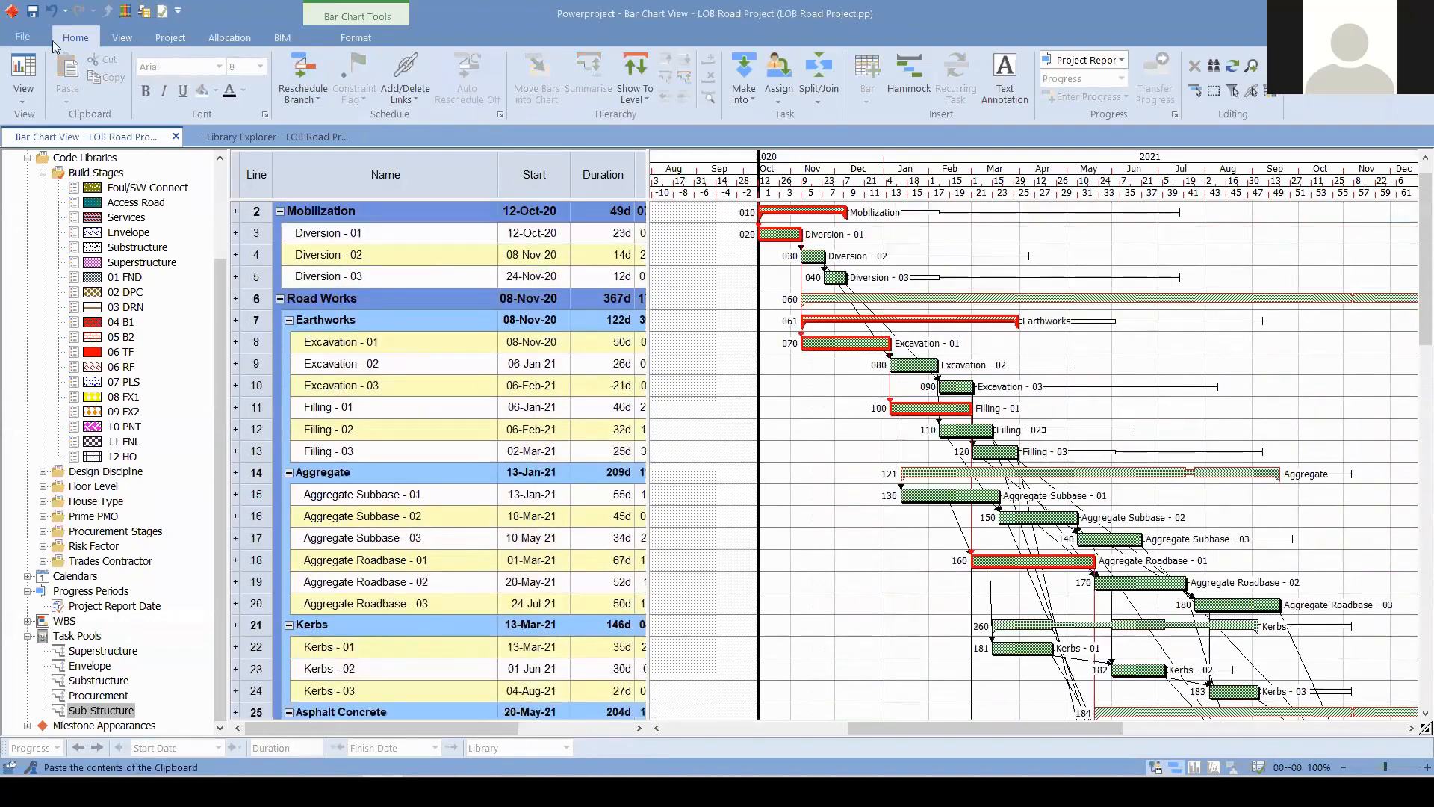
pyautogui.click(26, 37)
pyautogui.click(62, 440)
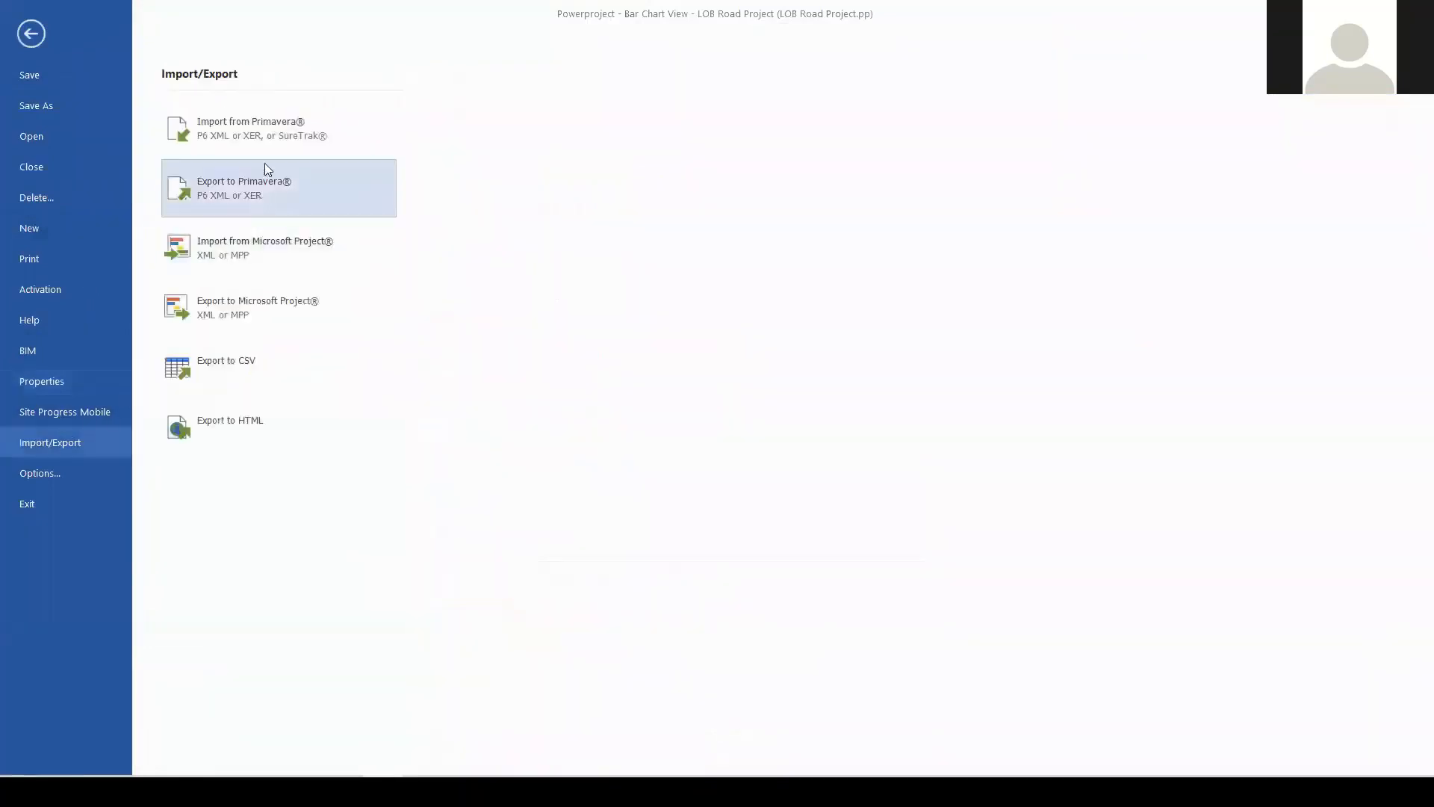
pyautogui.click(31, 34)
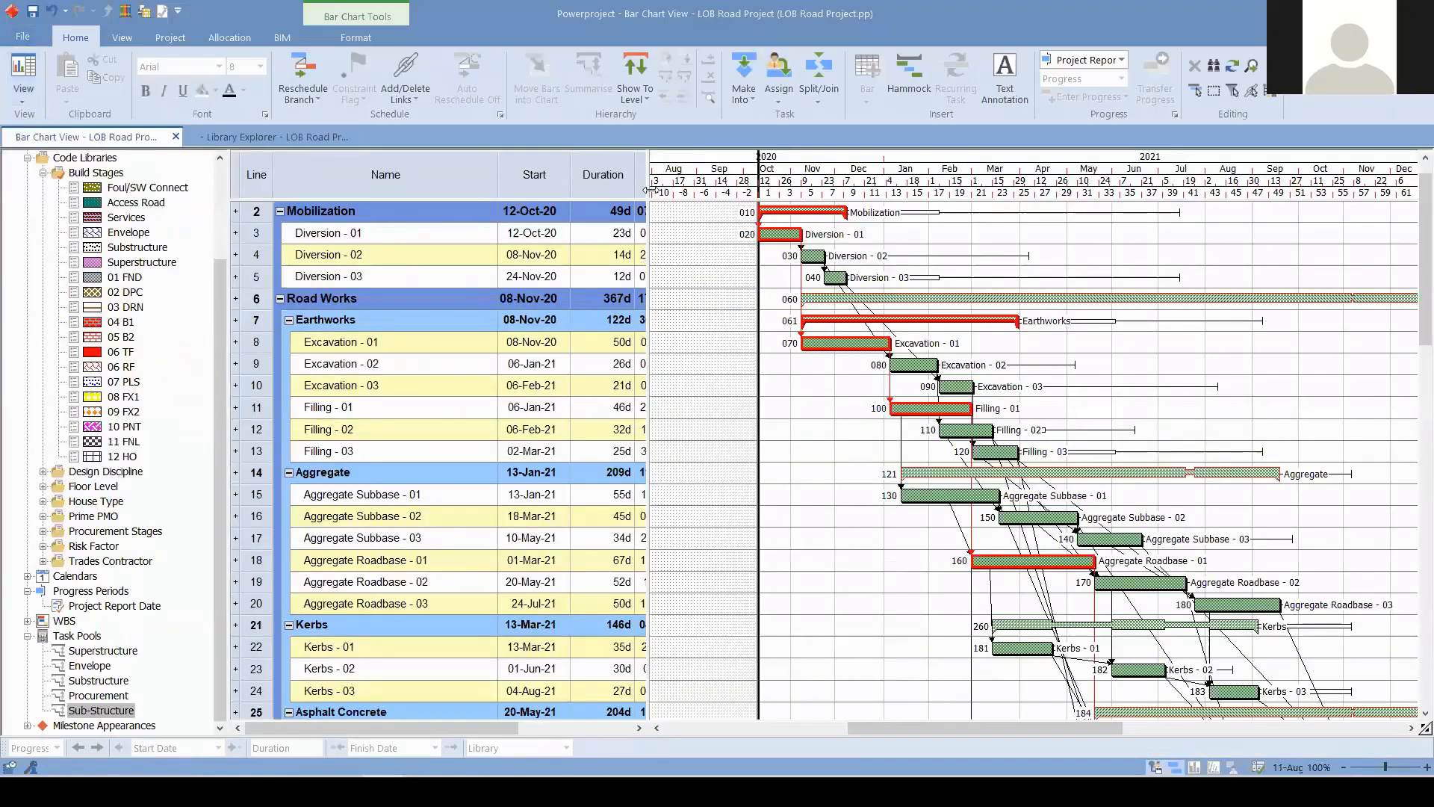
# - Widen the task table to show the Finish column, and collapse the Build Stages library in the project tree
pyautogui.moveTo(644, 184); pyautogui.dragTo(706, 185)
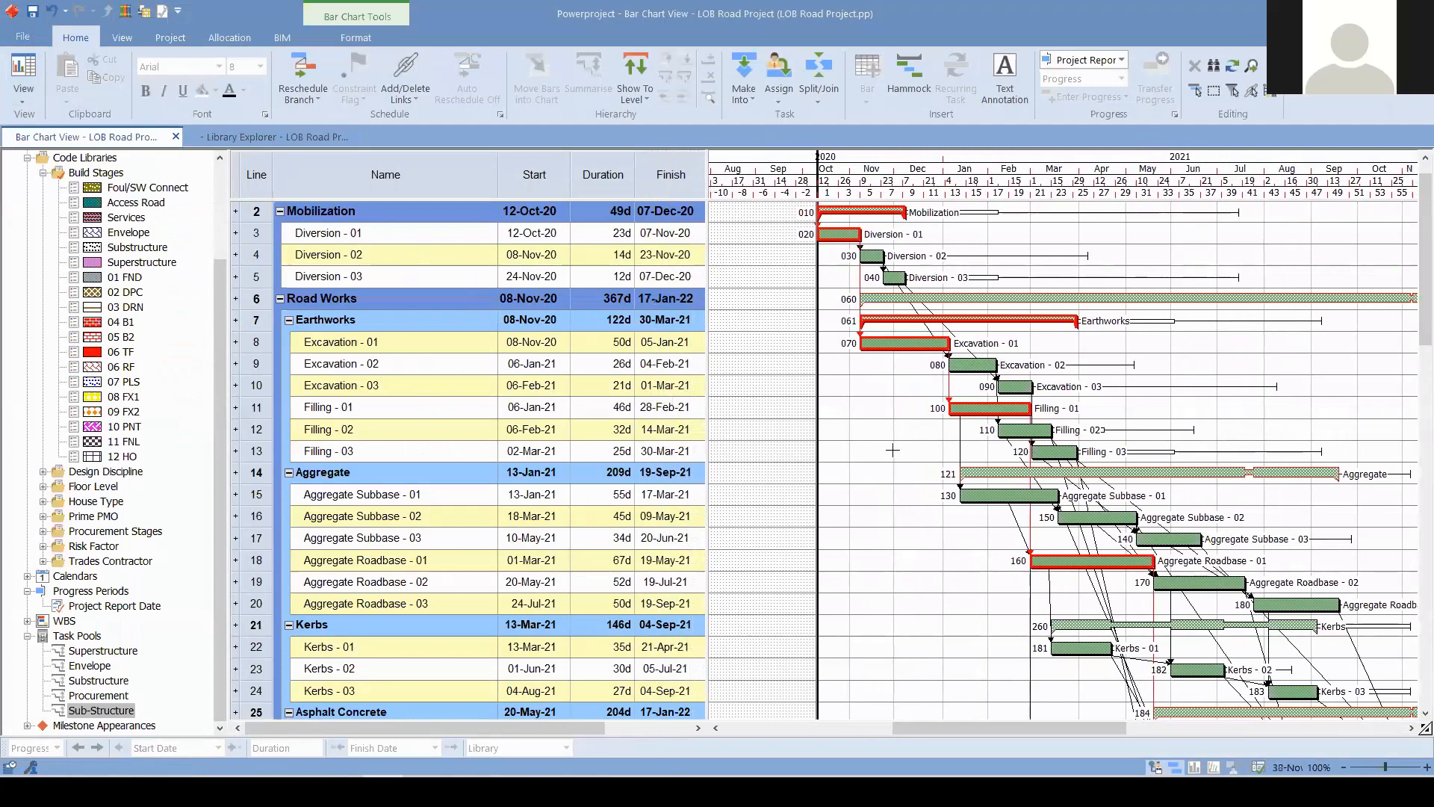
pyautogui.scroll(1, 892, 450)
pyautogui.moveTo(984, 728); pyautogui.dragTo(1009, 728)
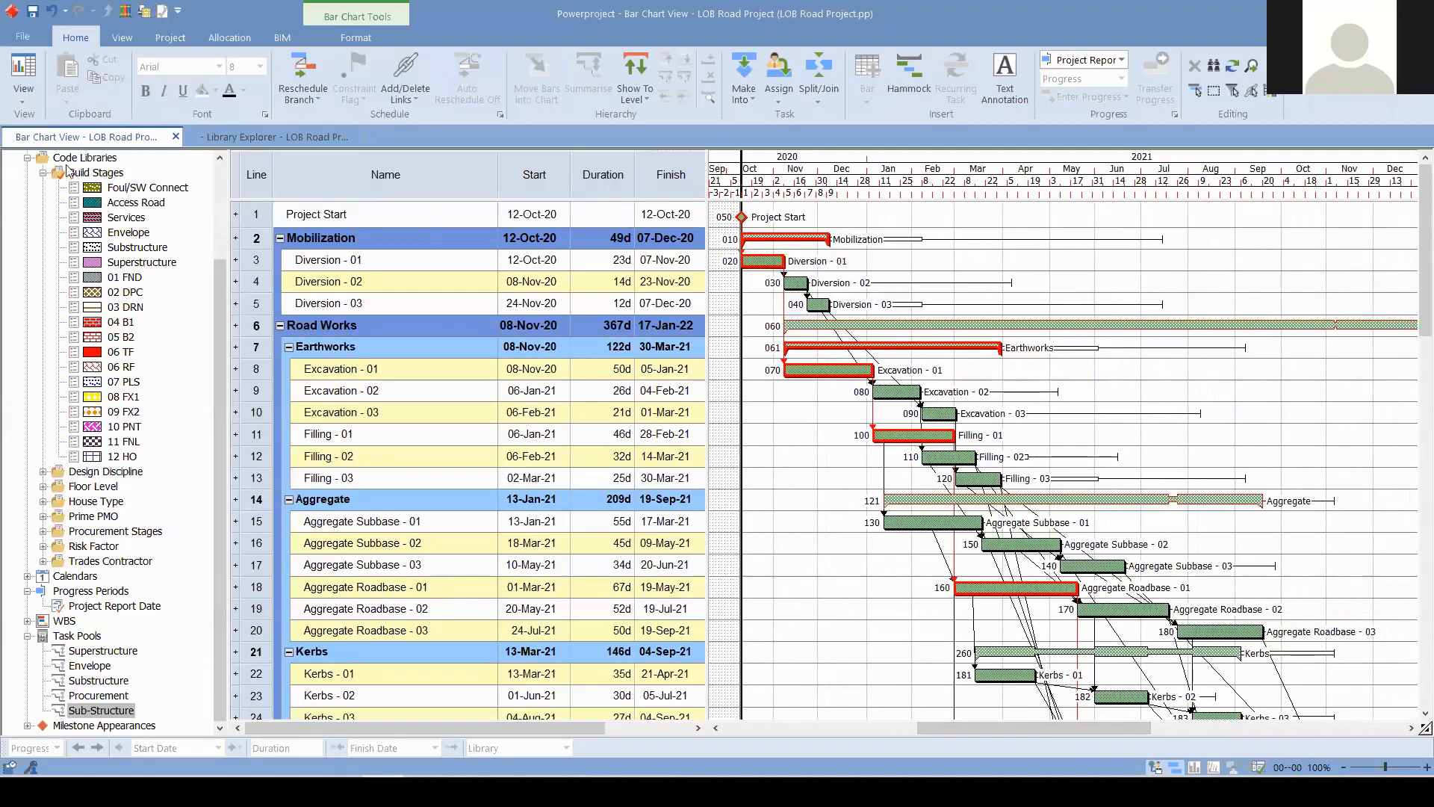
pyautogui.click(42, 173)
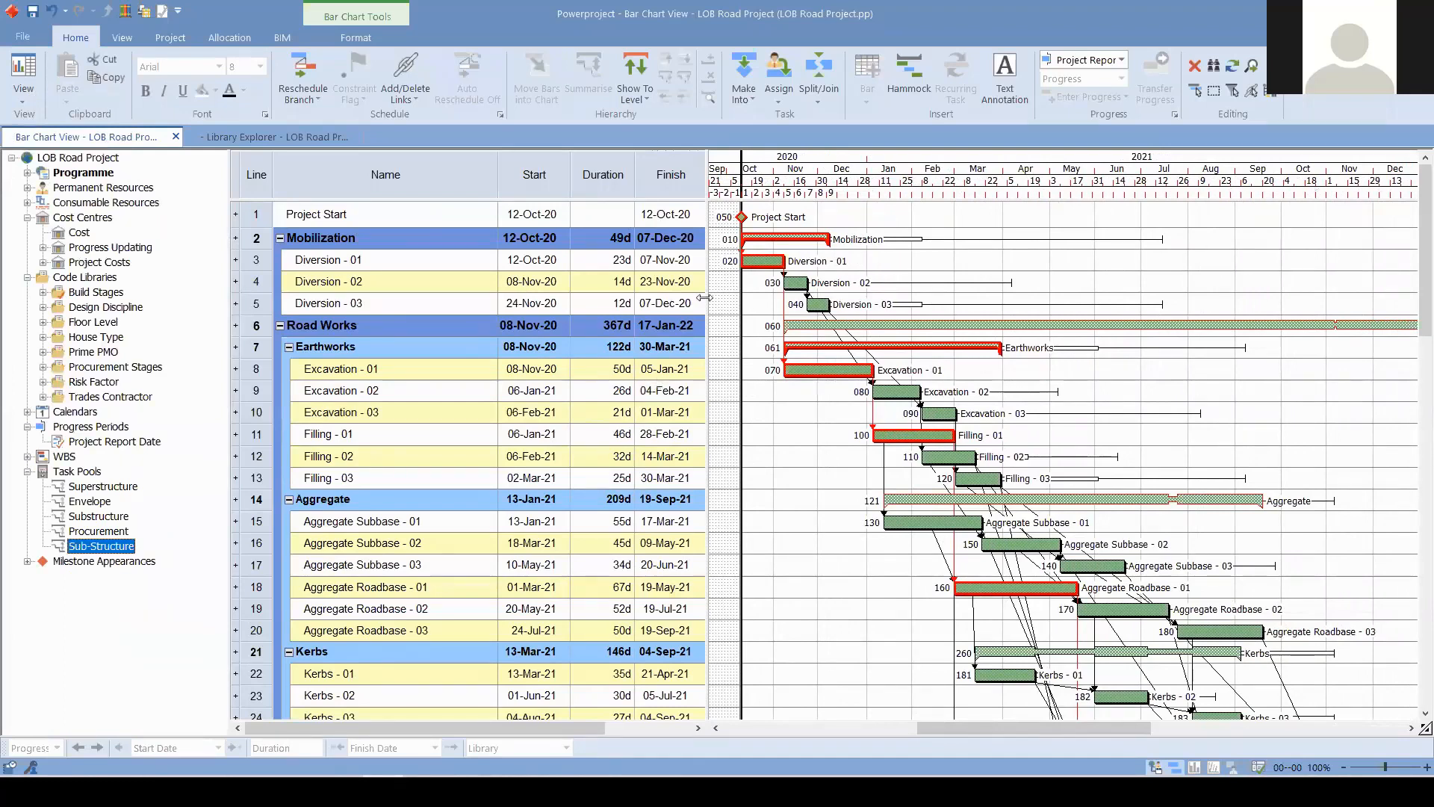
pyautogui.press('ctrl')
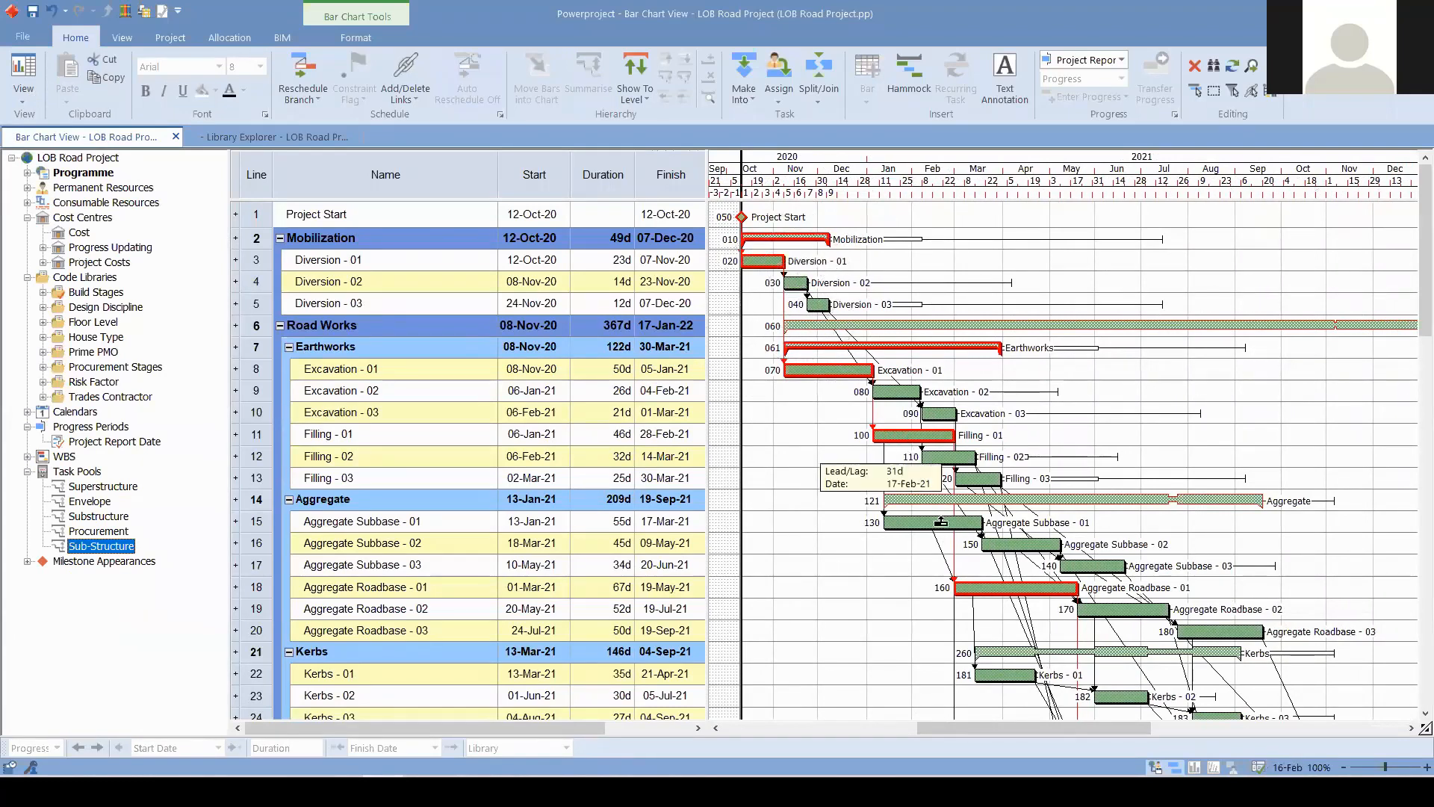
# - Widen the task table to reveal the Task Prime PMO column and review its codes down to the Commissioning tasks
pyautogui.moveTo(706, 269); pyautogui.dragTo(817, 274)
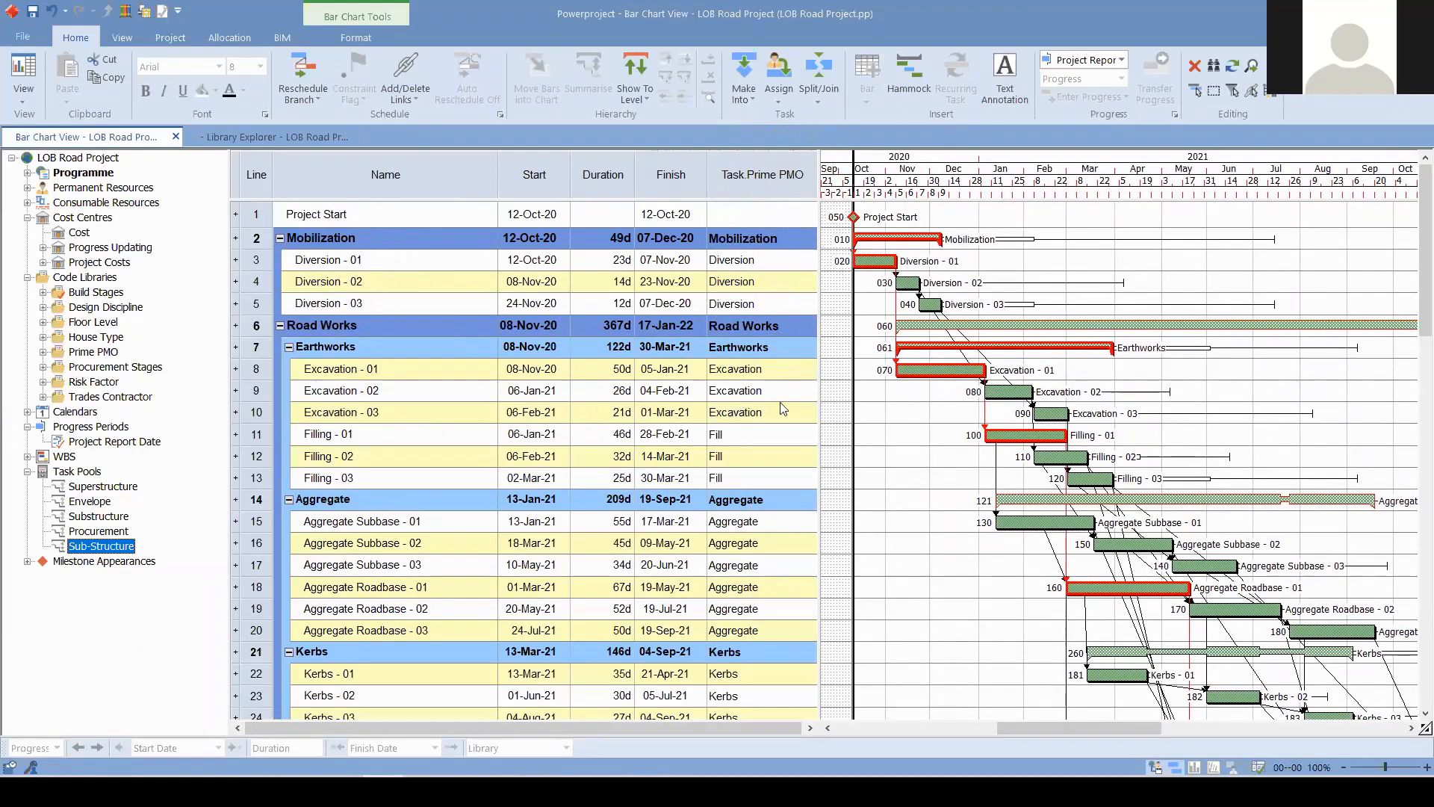
pyautogui.scroll(-3, 769, 396)
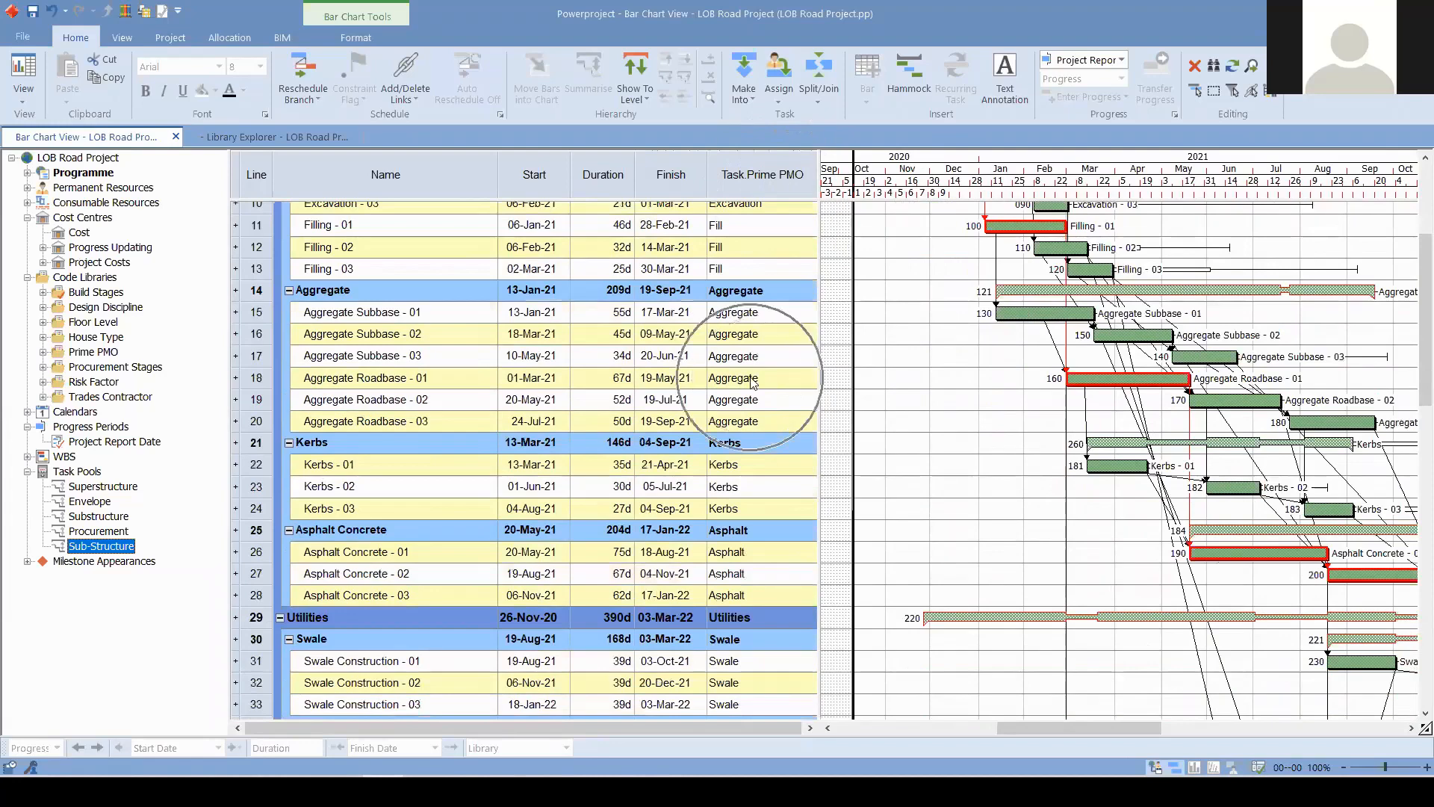
pyautogui.scroll(-3, 753, 383)
pyautogui.scroll(-5, 1022, 383)
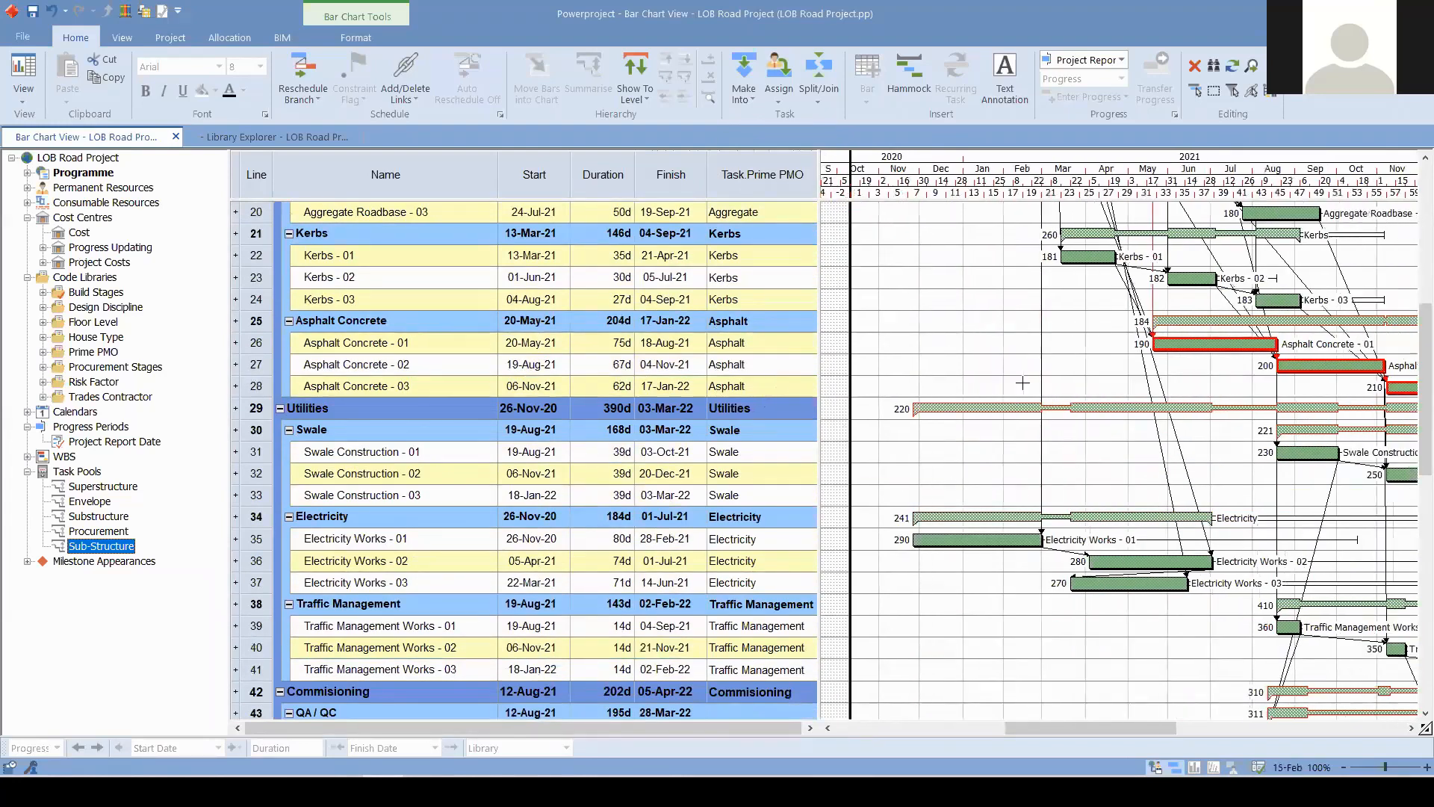
pyautogui.scroll(-1, 1022, 401)
pyautogui.scroll(-1, 1023, 401)
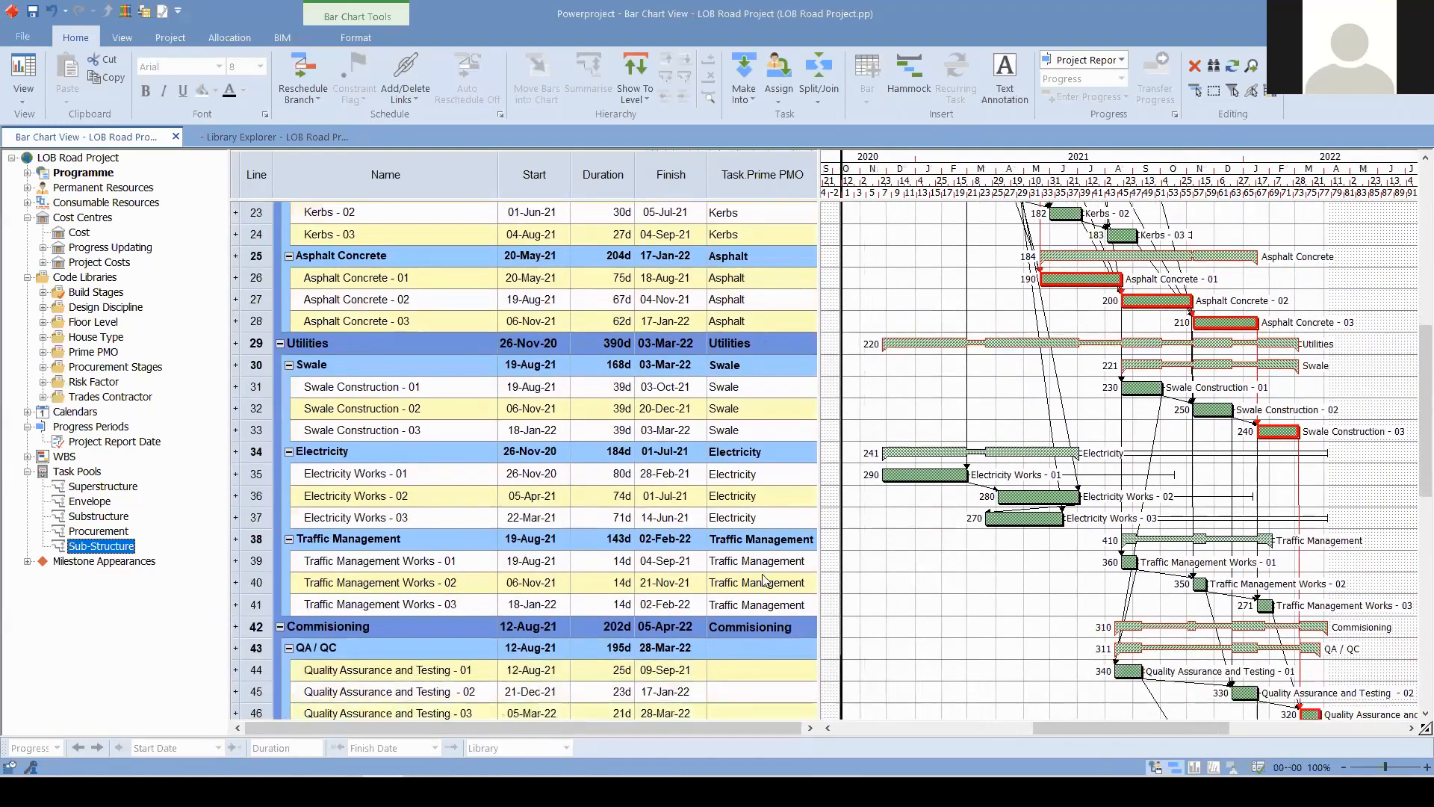
# - Examine the Task Prime PMO cells of the QA / QC and Miscellaneous tasks under Commisioning
pyautogui.scroll(-2, 764, 580)
pyautogui.scroll(-1, 765, 580)
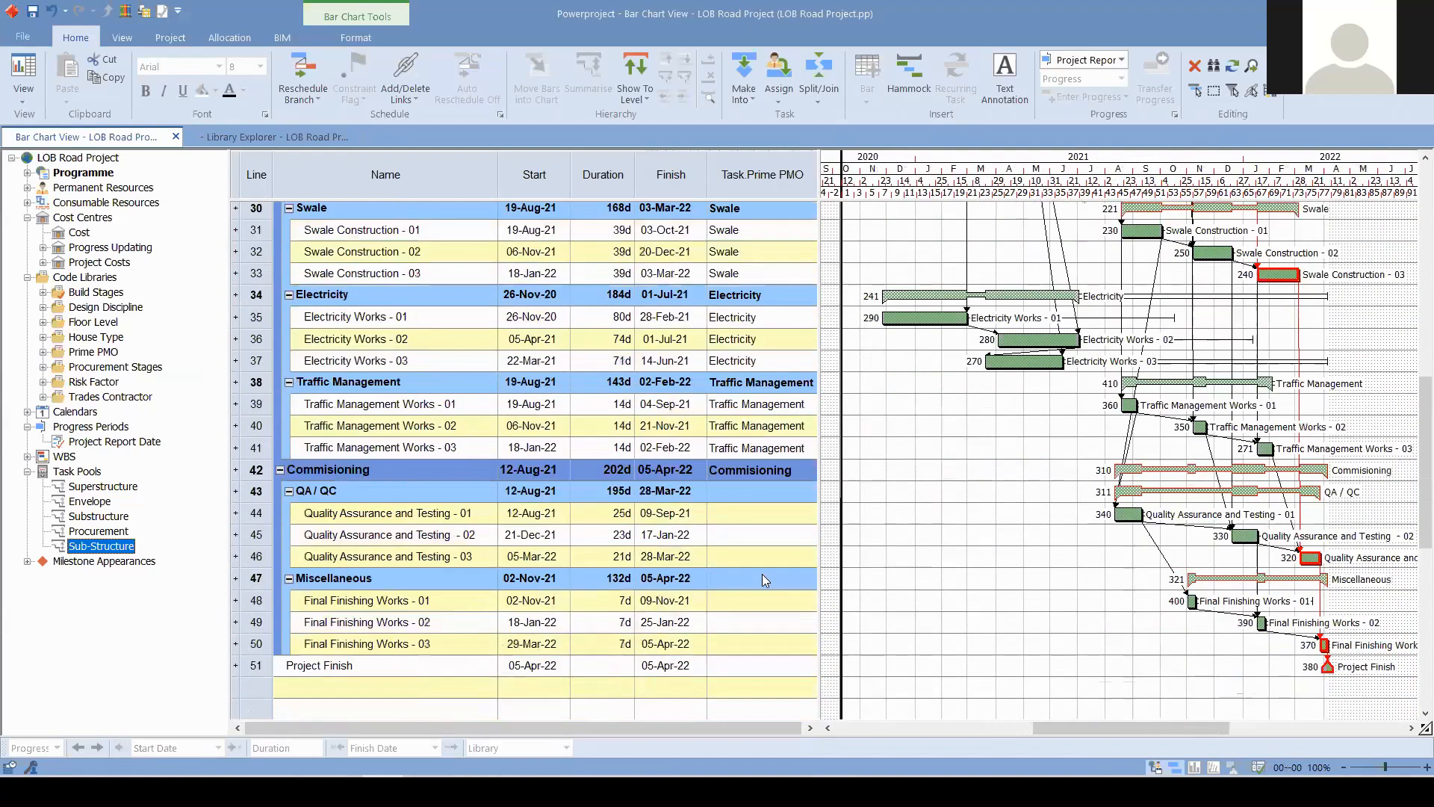
pyautogui.doubleClick(770, 515)
pyautogui.click(728, 518)
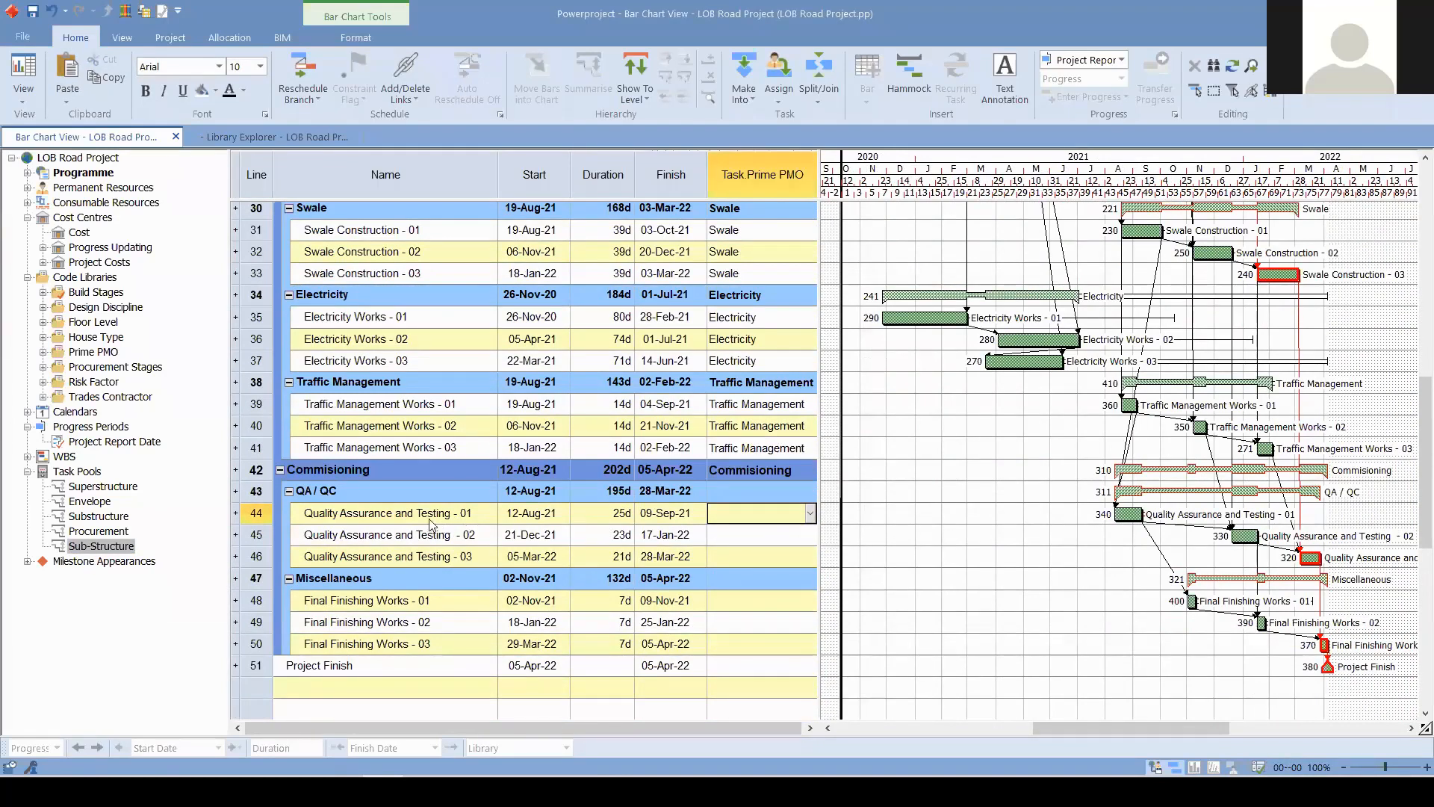
pyautogui.doubleClick(716, 602)
pyautogui.click(762, 597)
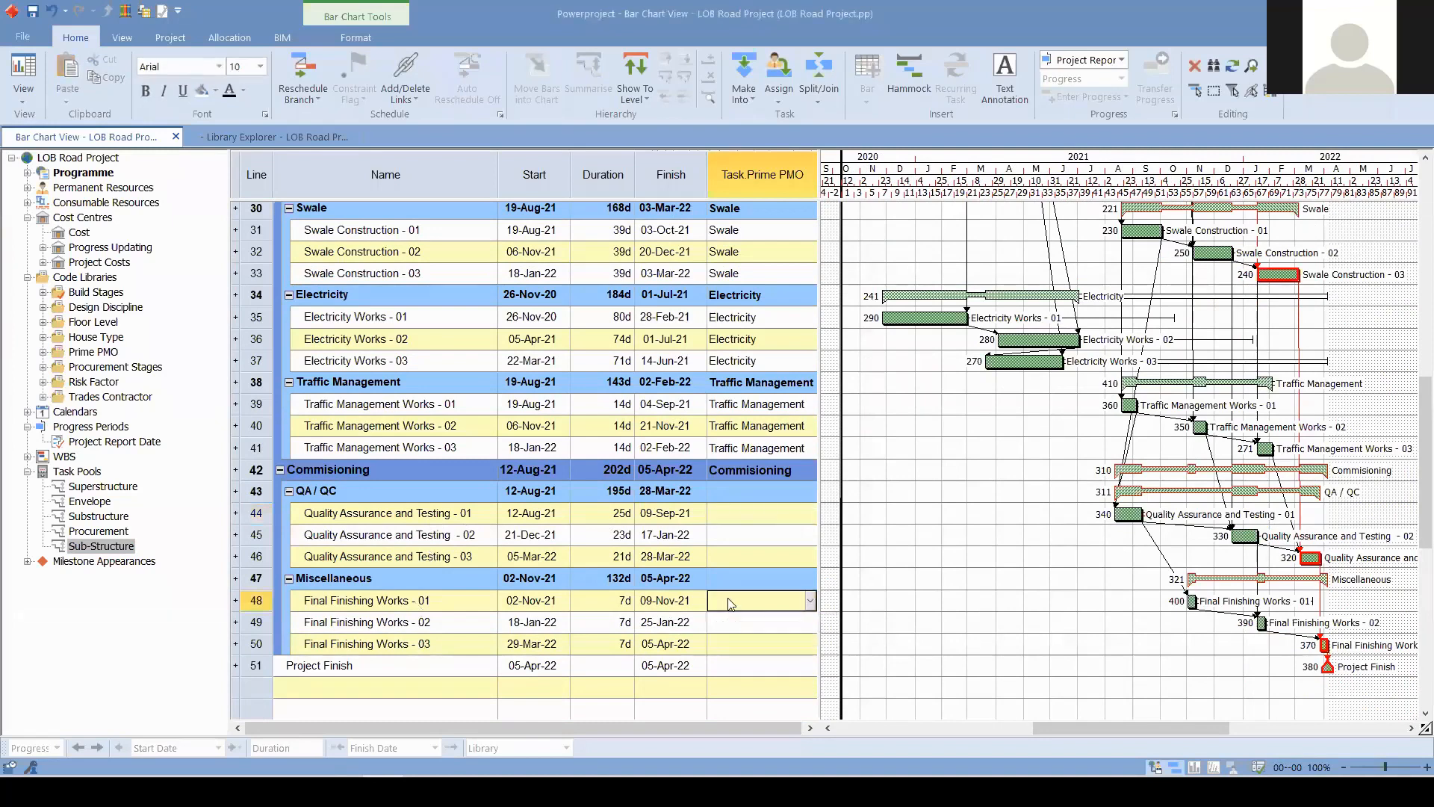
pyautogui.press('ctrl')
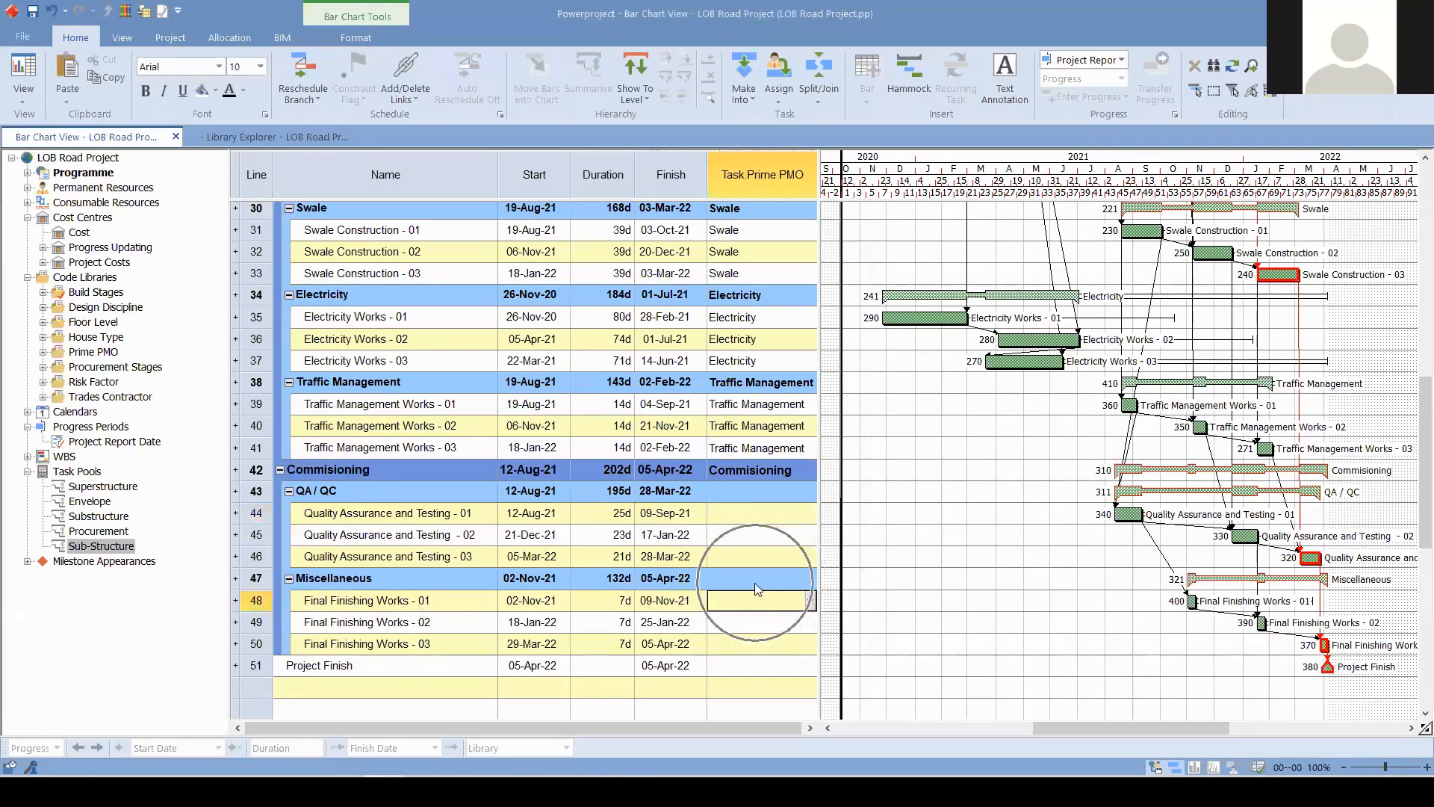
pyautogui.press('ctrl')
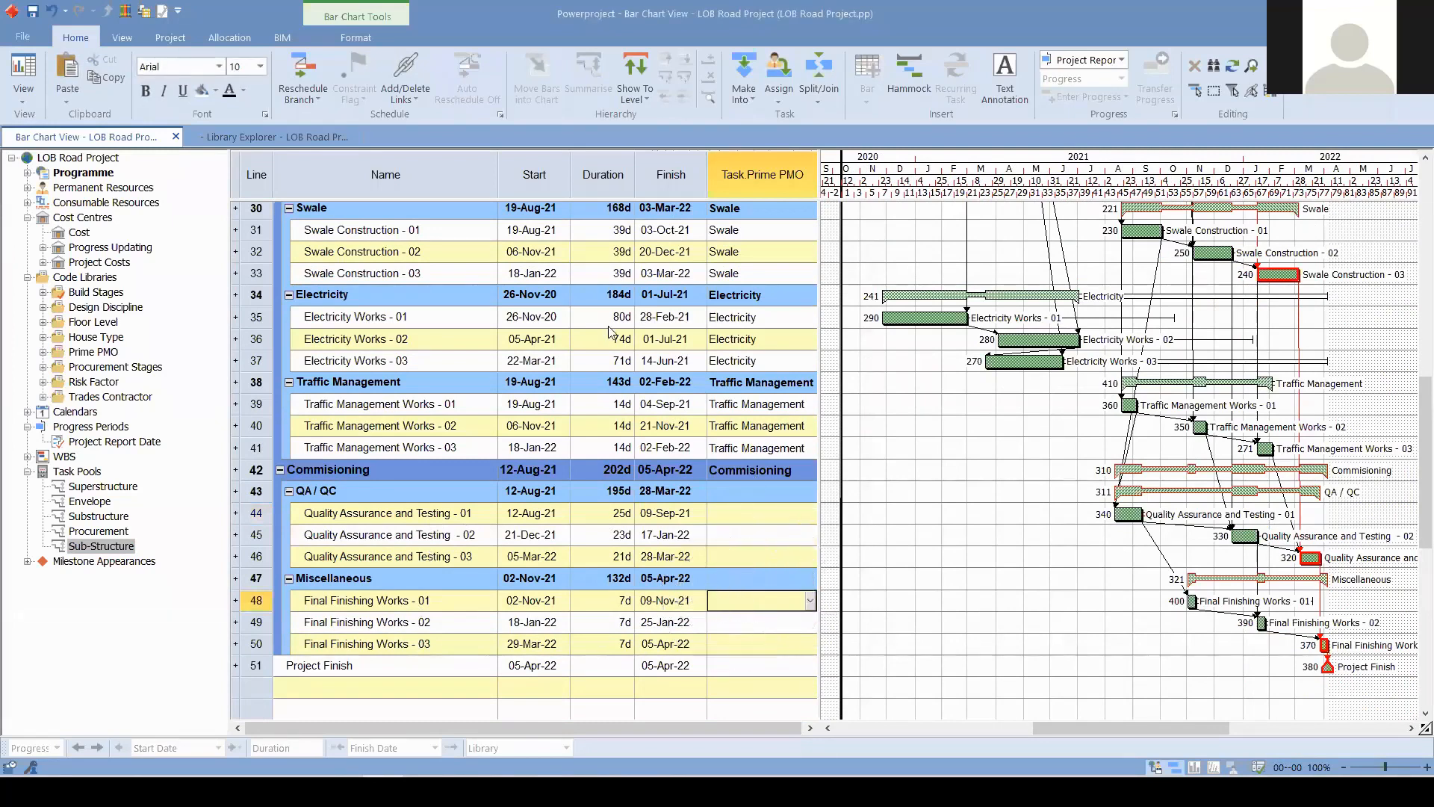
# - Close the existing Library Explorer view and open it again for the project's library objects
pyautogui.click(329, 139)
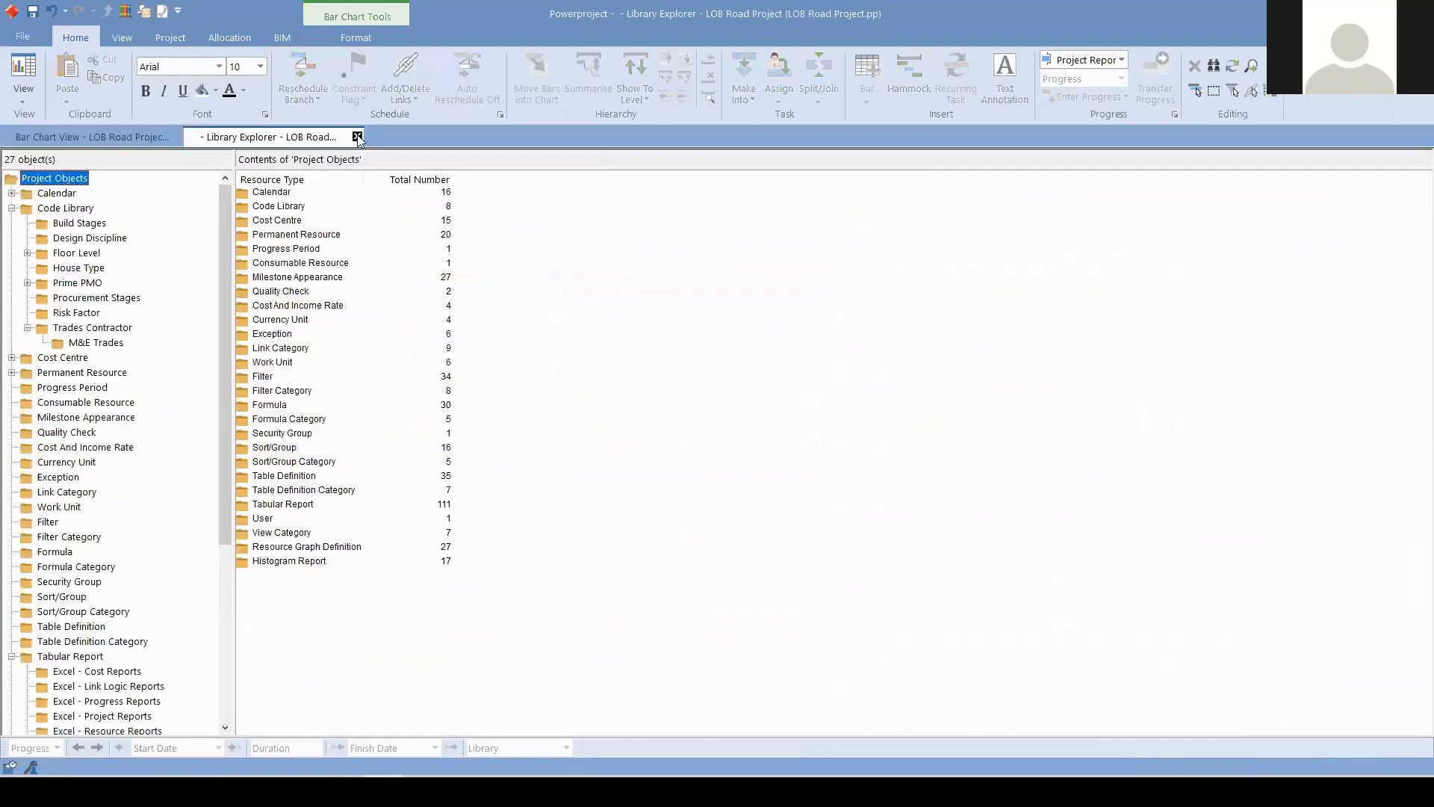
pyautogui.click(131, 139)
pyautogui.click(121, 37)
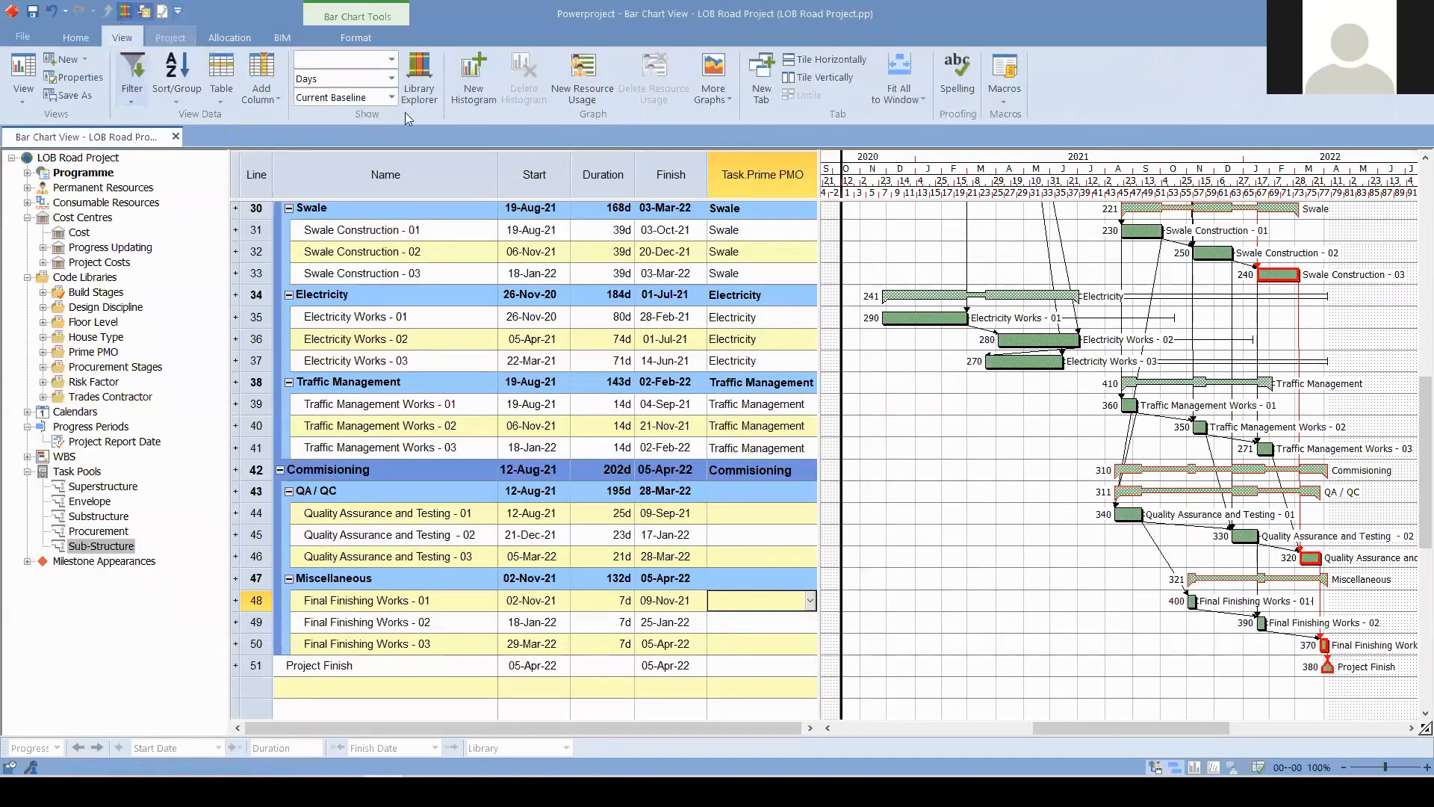
pyautogui.click(420, 84)
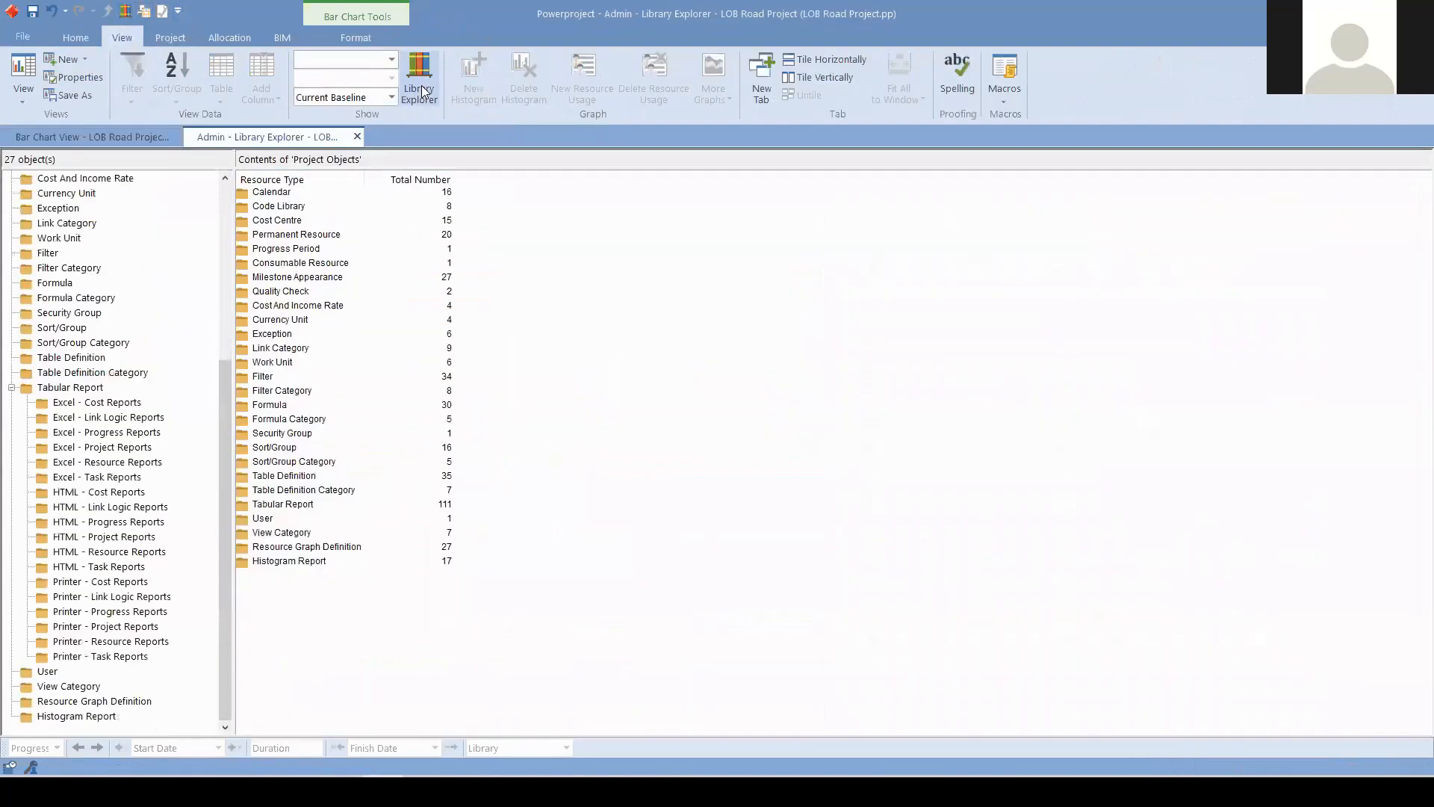
pyautogui.scroll(6, 133, 319)
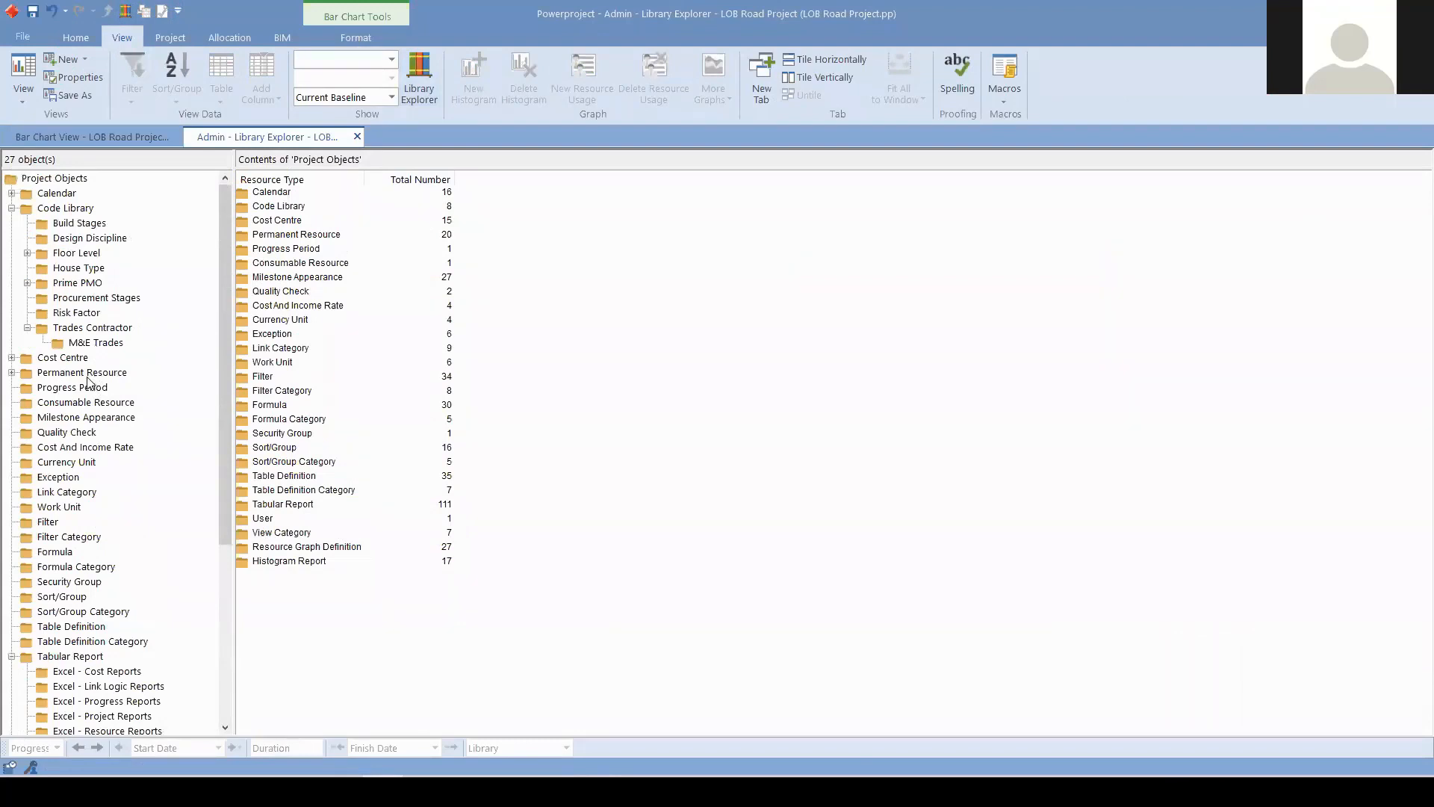
pyautogui.click(411, 84)
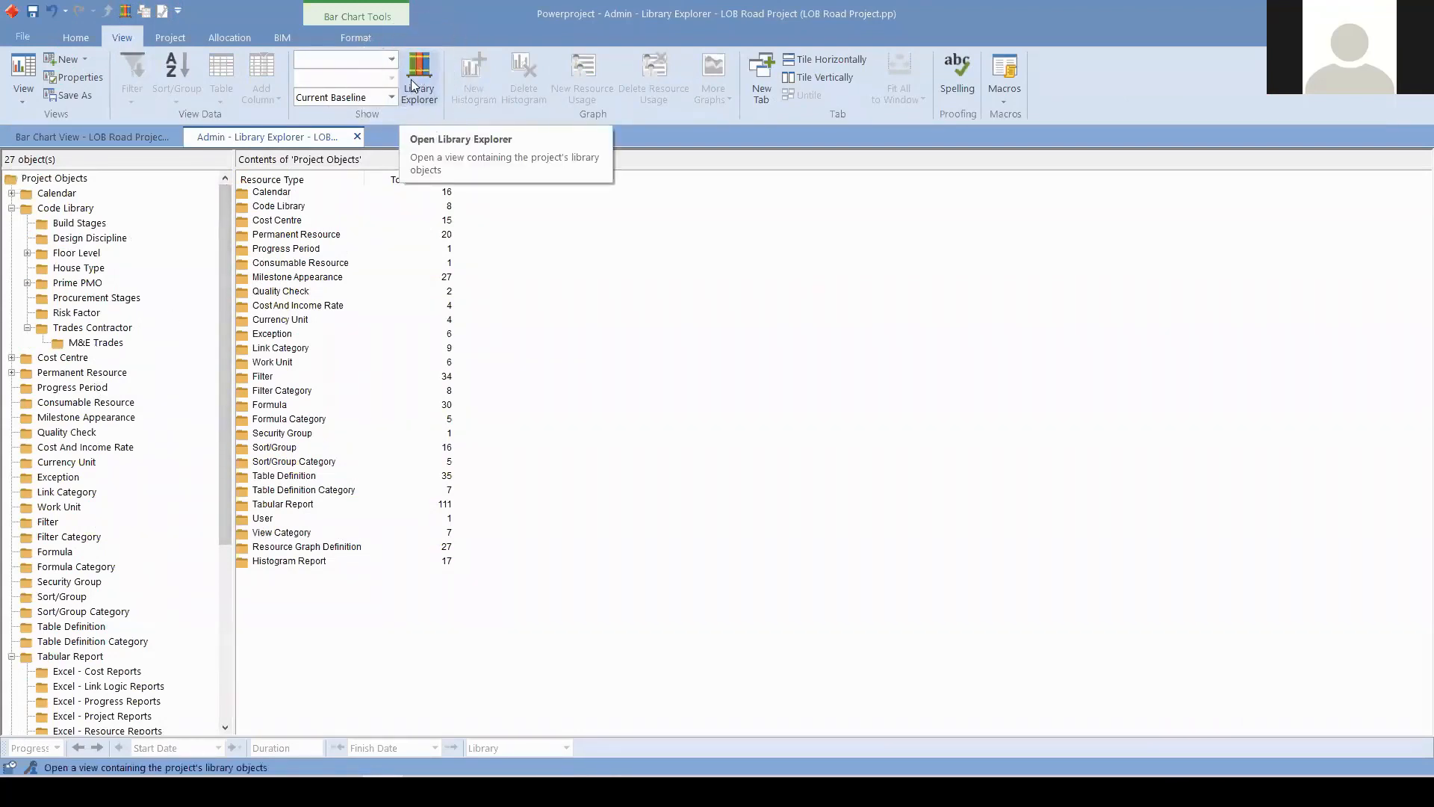
# - Return to the bar chart and expand the Prime PMO code library in the project tree
pyautogui.click(112, 137)
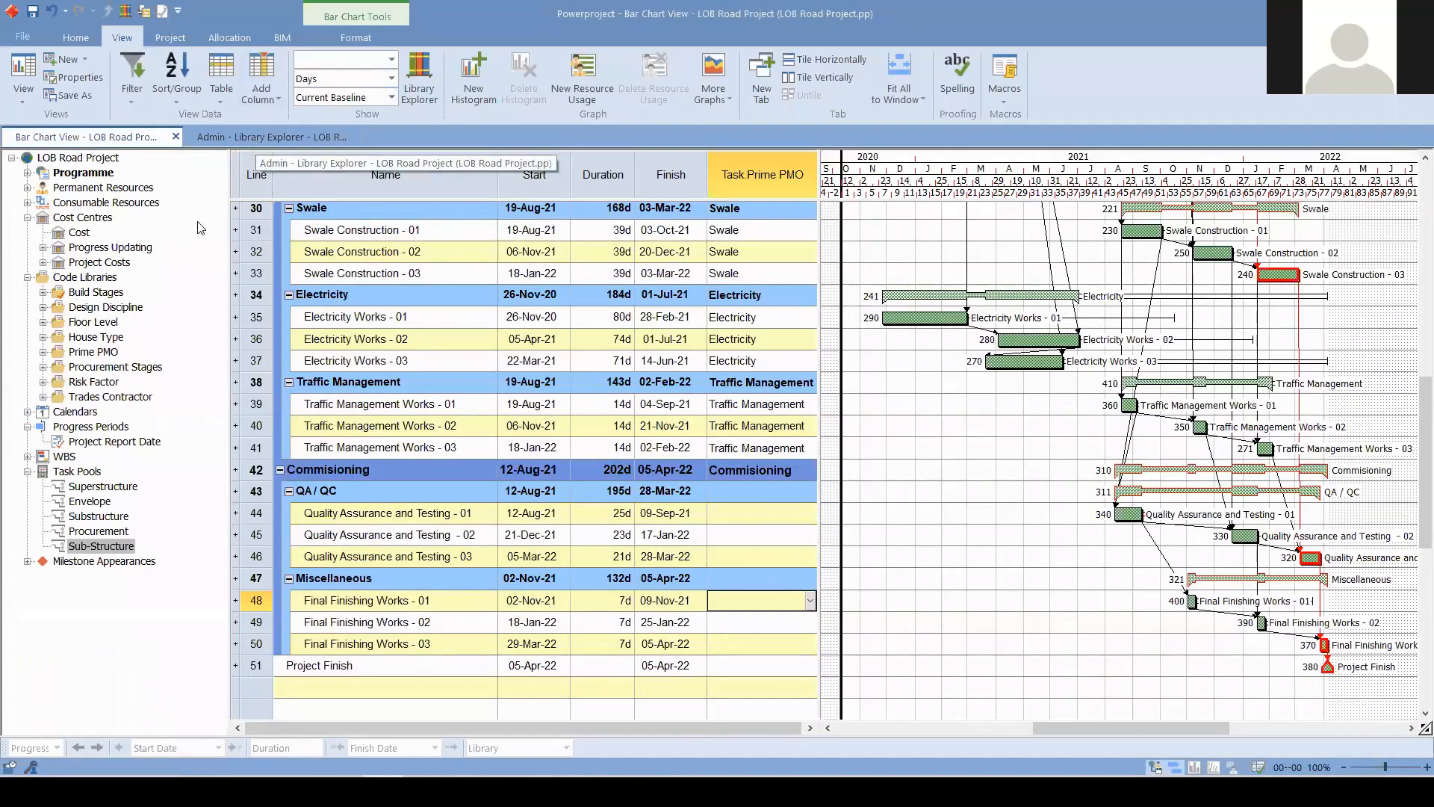
pyautogui.scroll(6, 790, 282)
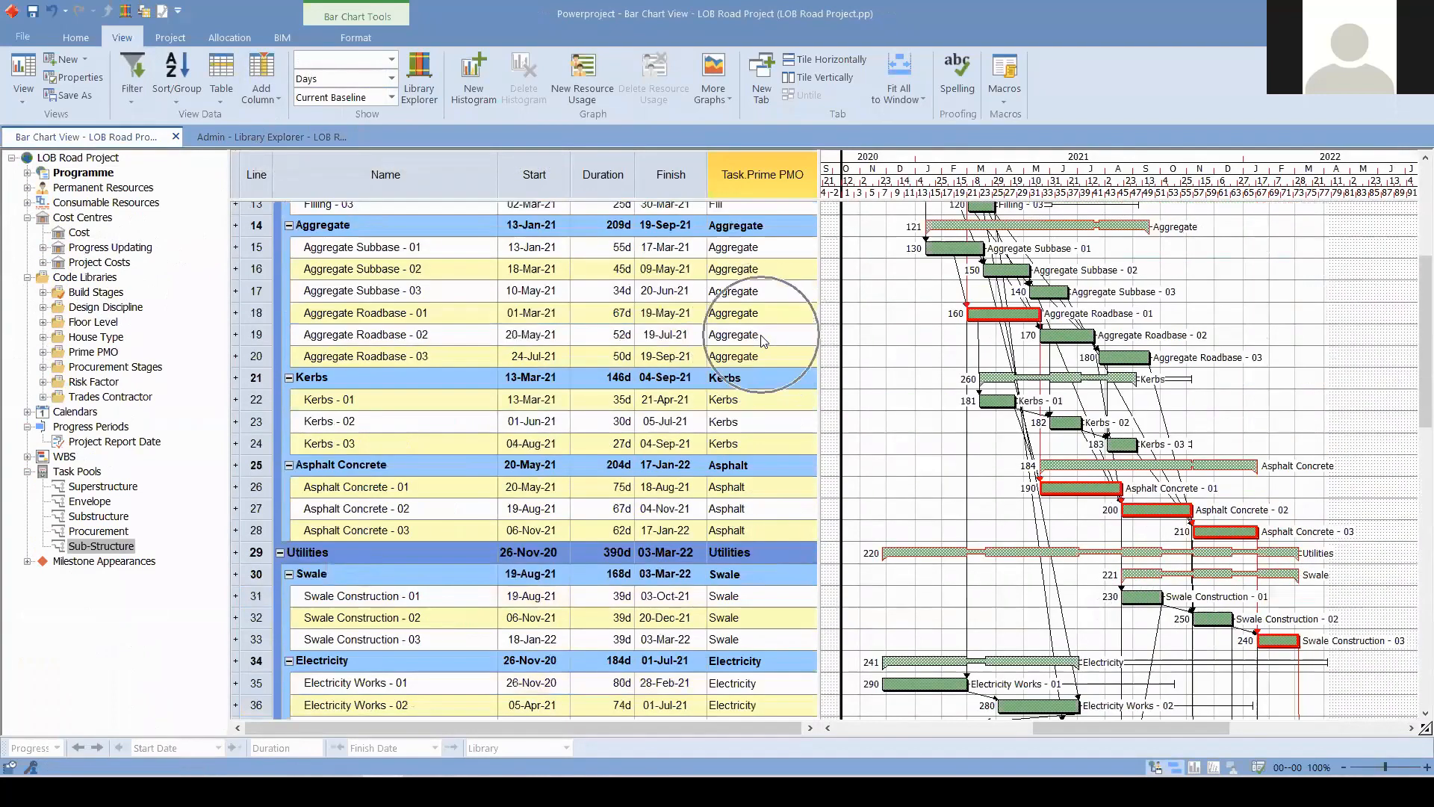
pyautogui.click(46, 351)
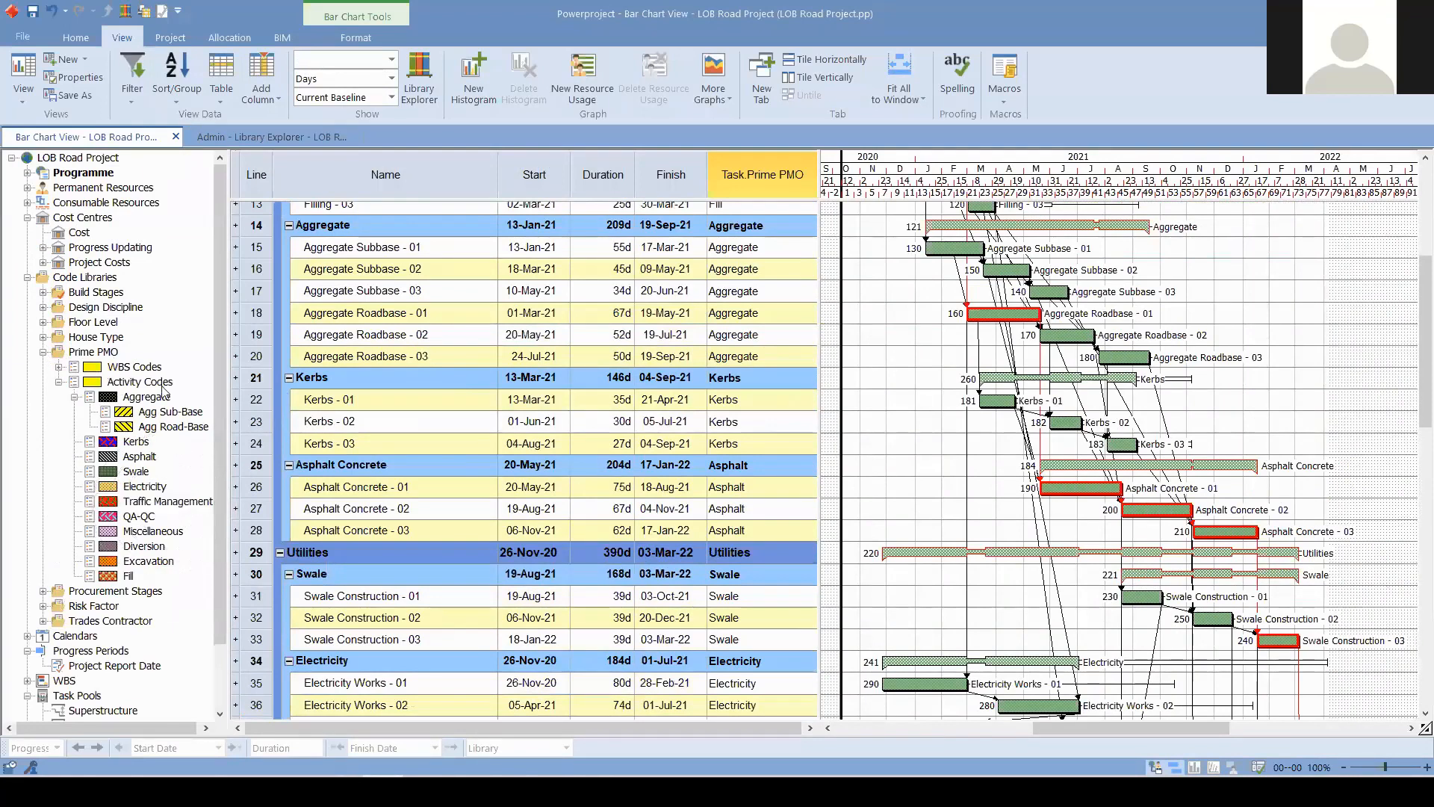
# - Browse the Prime PMO Activity Codes in Library Explorer and look at the Miscellaneous and QA-QC entries
pyautogui.click(254, 137)
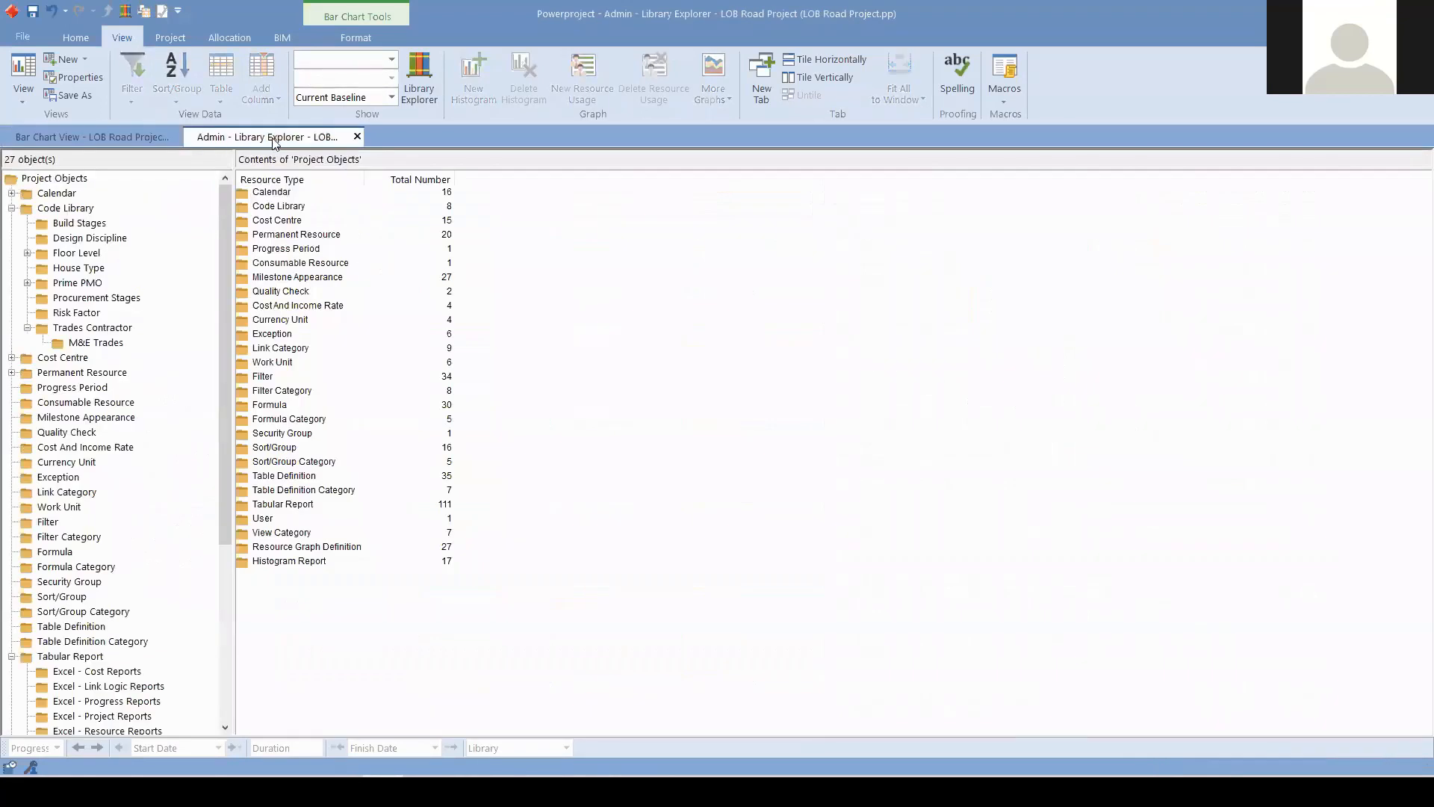
pyautogui.doubleClick(262, 208)
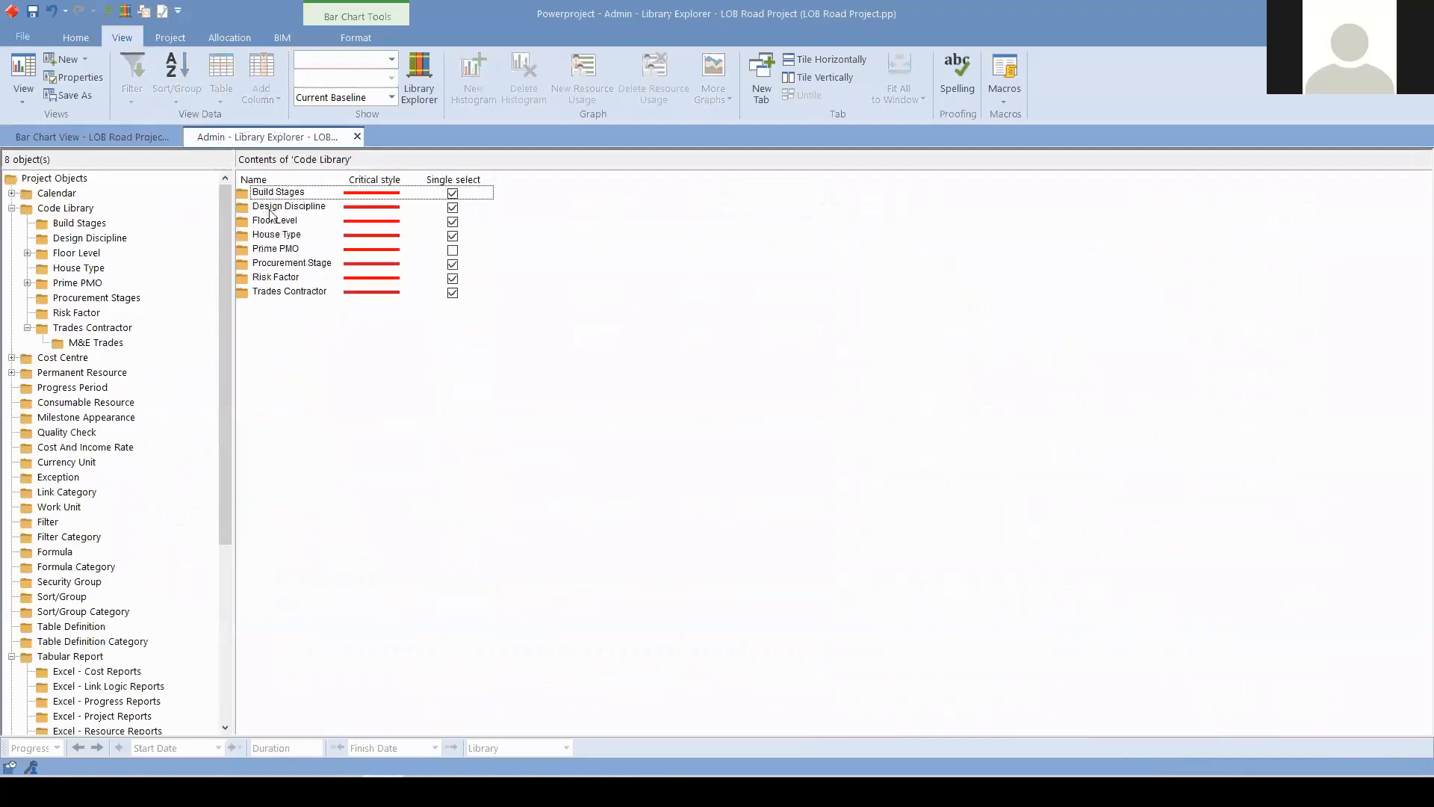
pyautogui.doubleClick(263, 249)
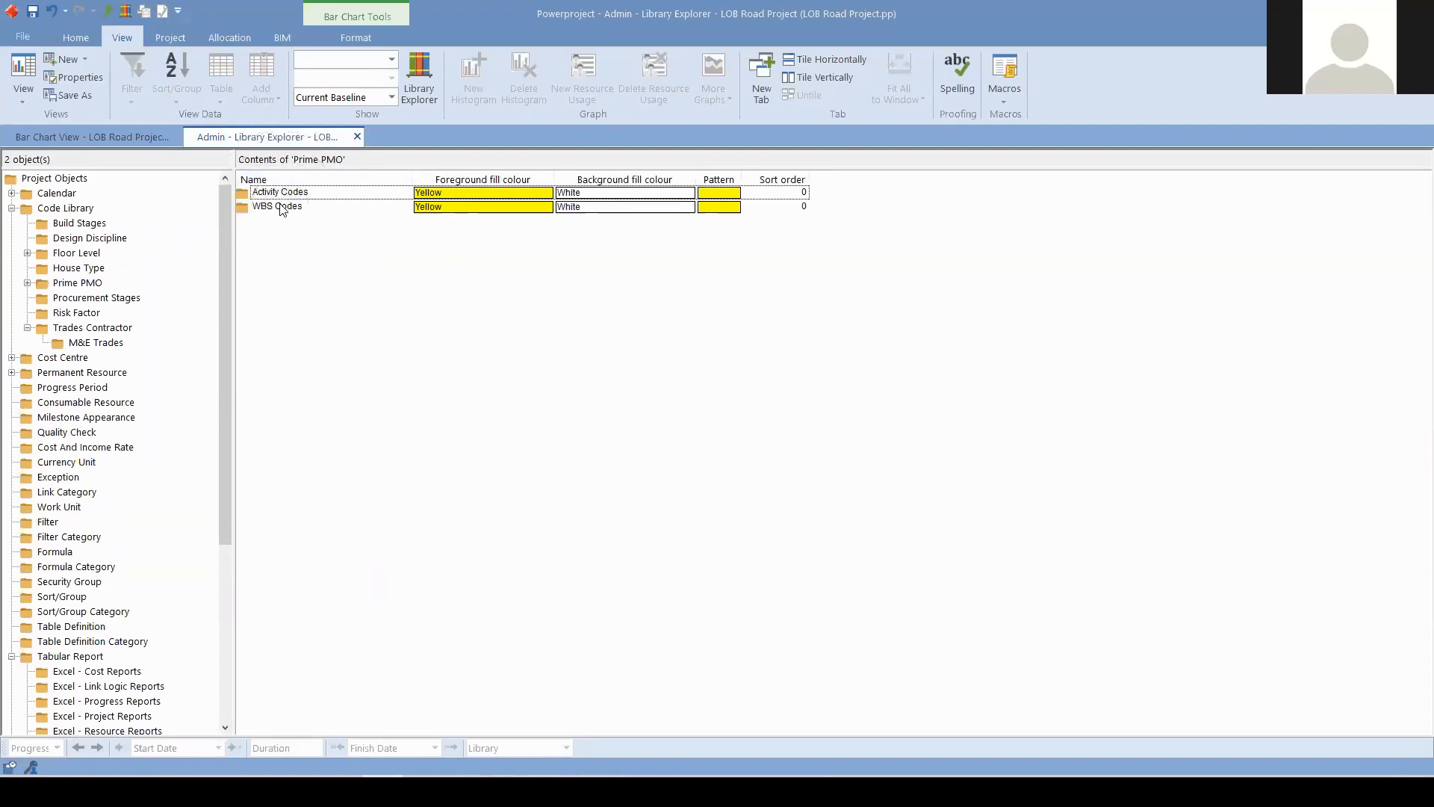
pyautogui.click(115, 134)
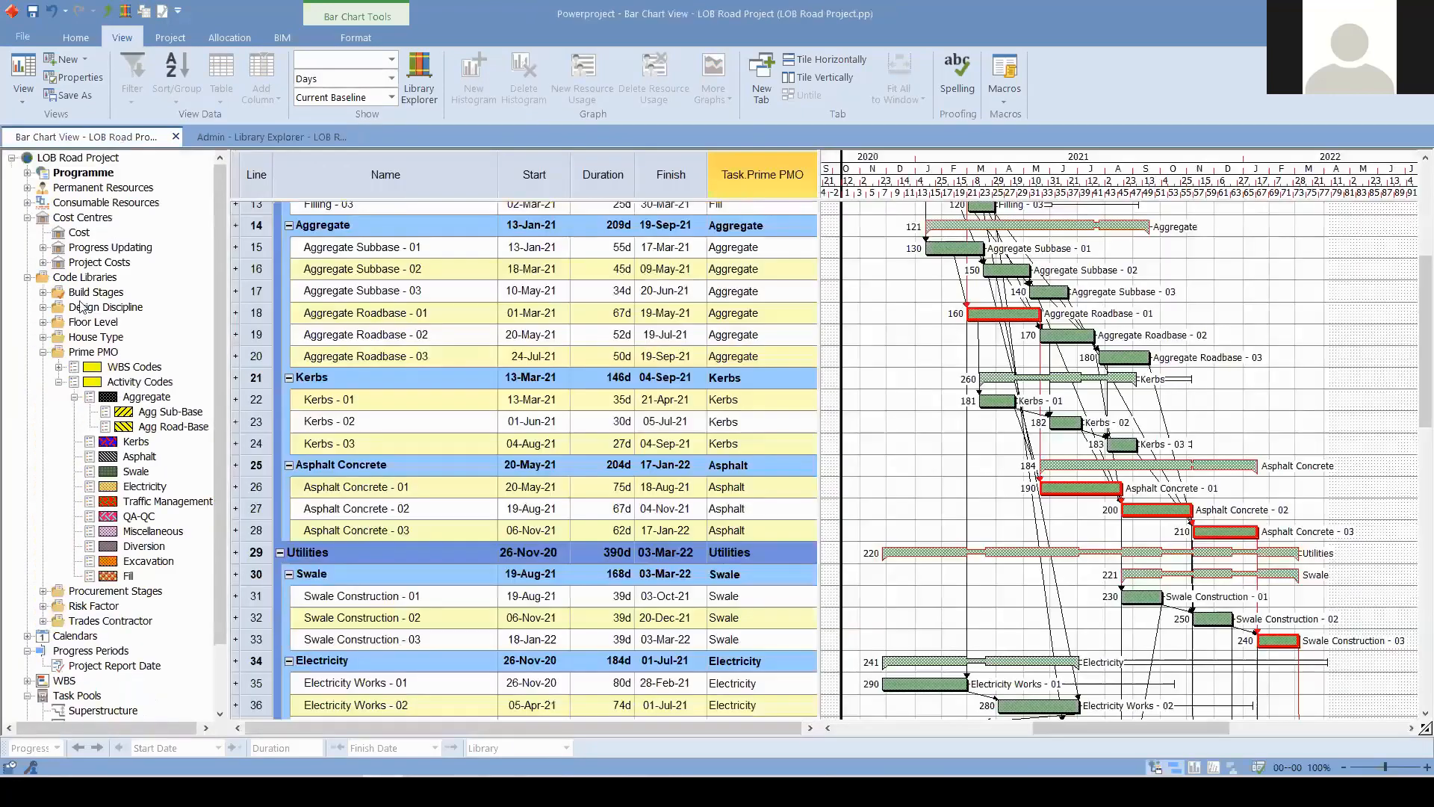
pyautogui.click(247, 136)
pyautogui.doubleClick(280, 193)
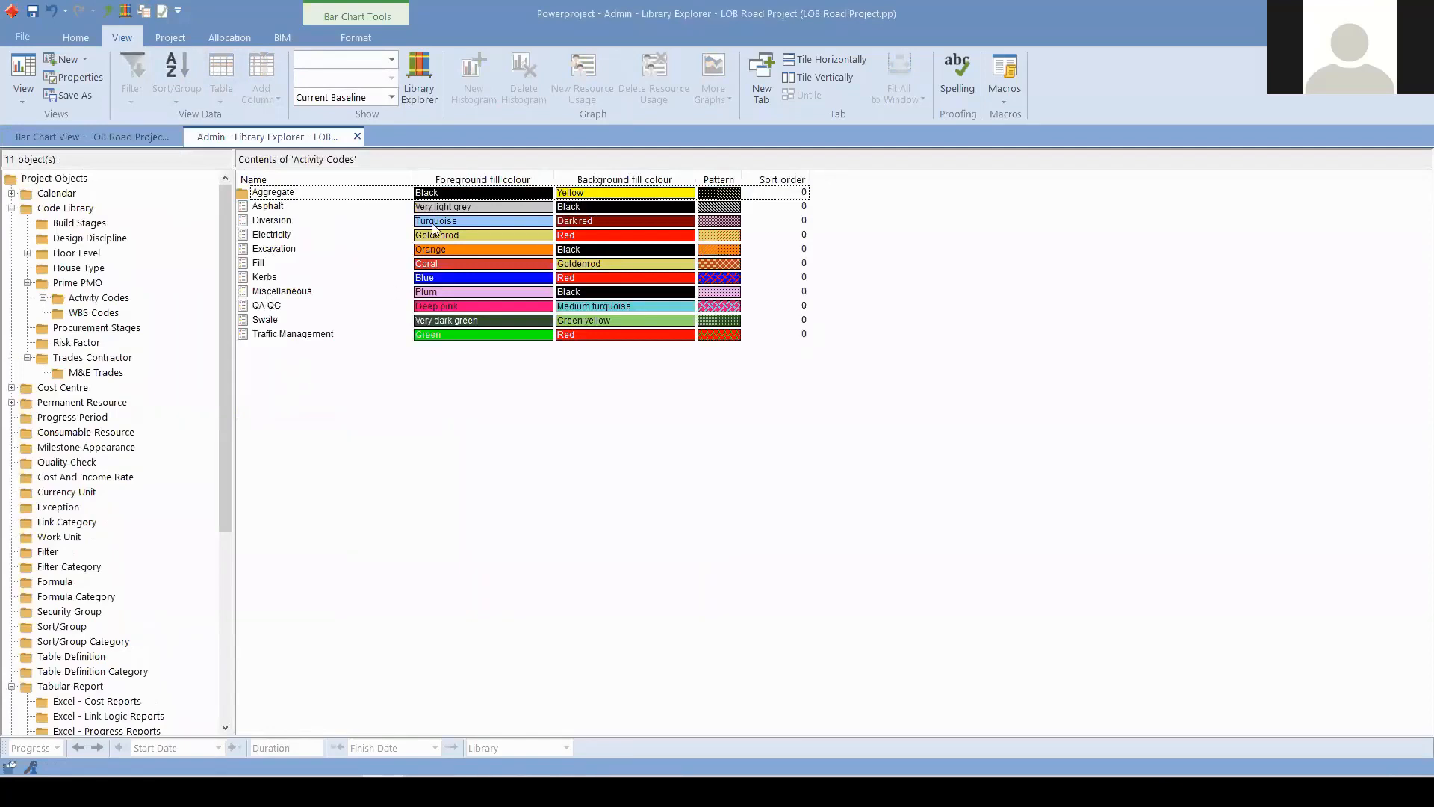
pyautogui.click(247, 307)
pyautogui.click(244, 293)
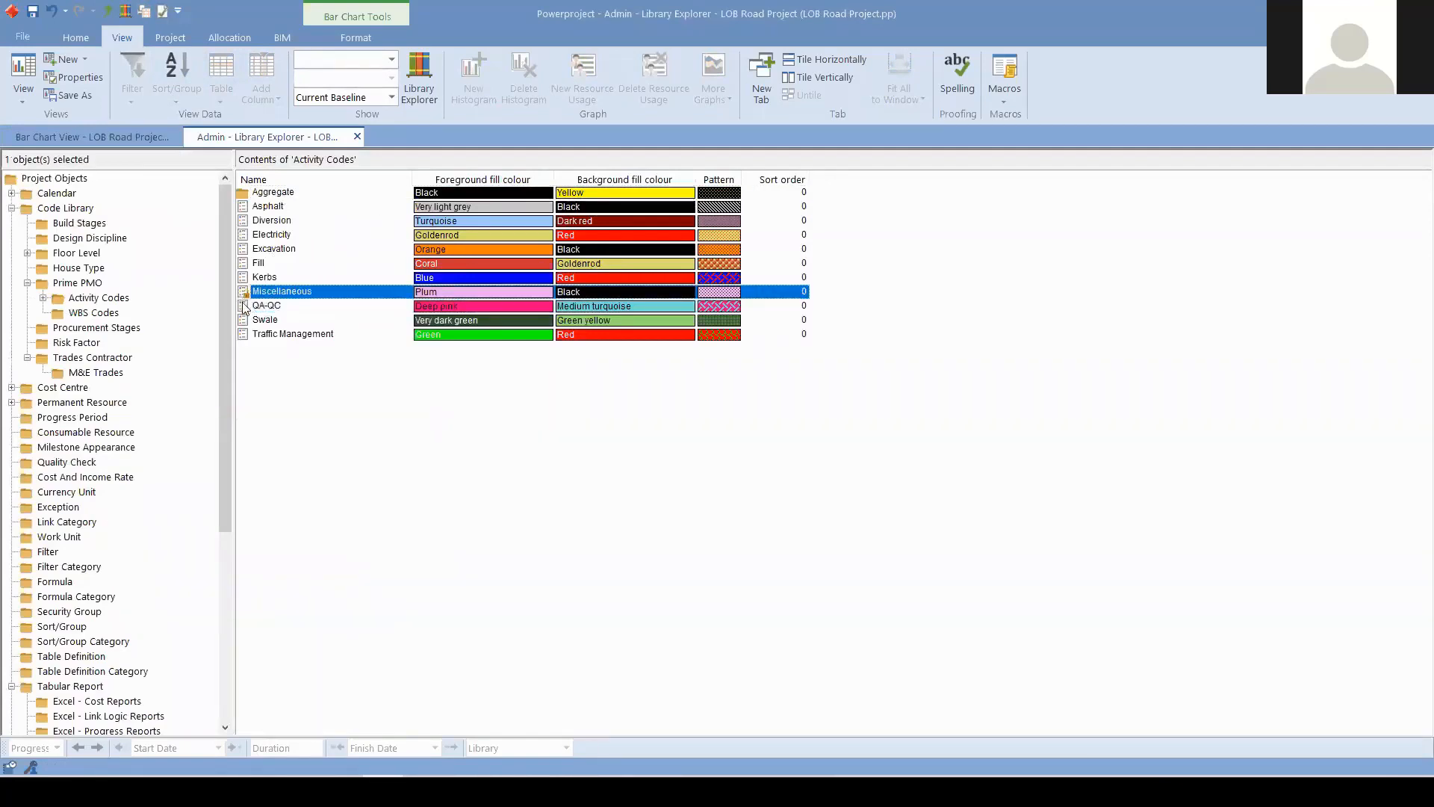
pyautogui.click(244, 307)
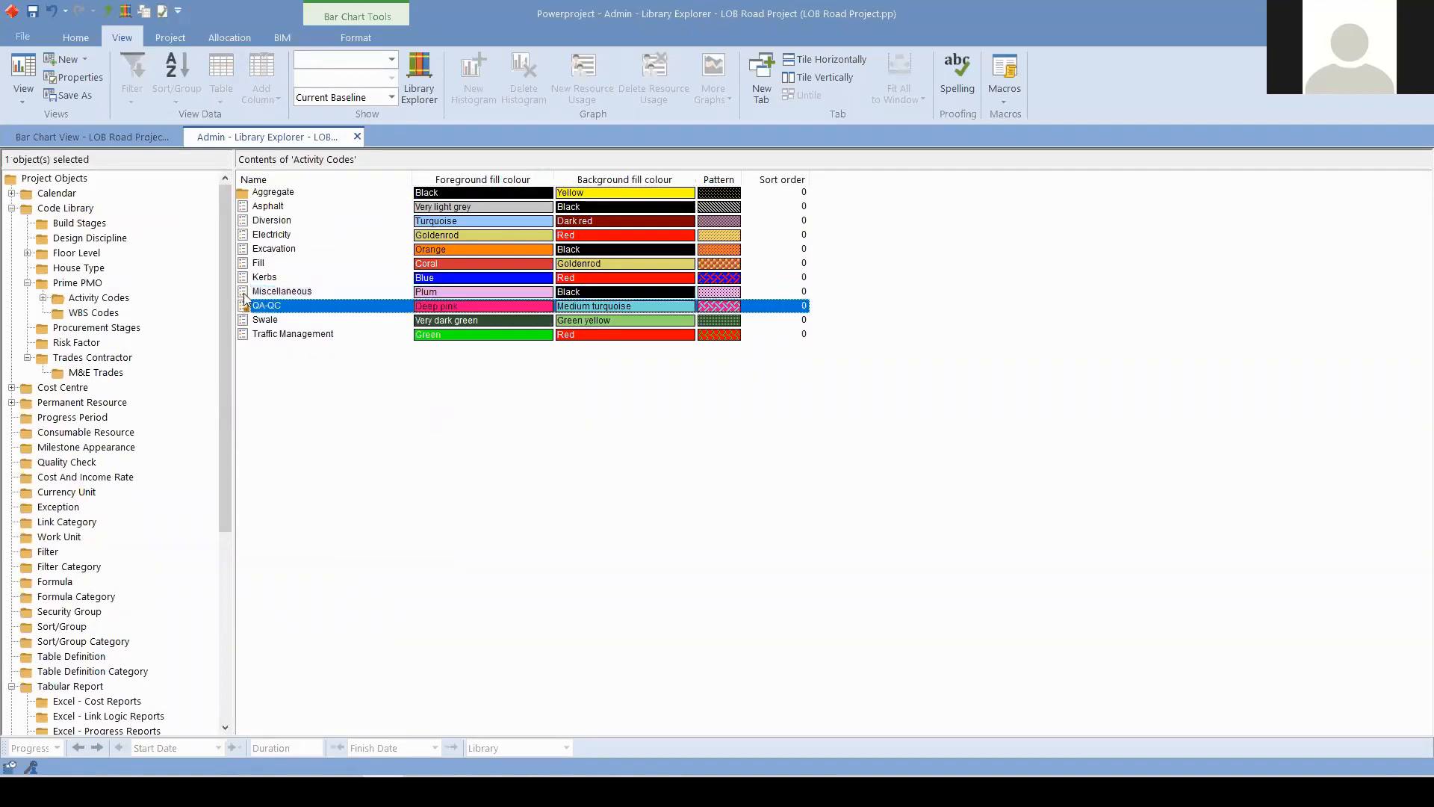
# - Create a new code library entry named QA-QC in the Activity Codes folder
pyautogui.rightClick(267, 371)
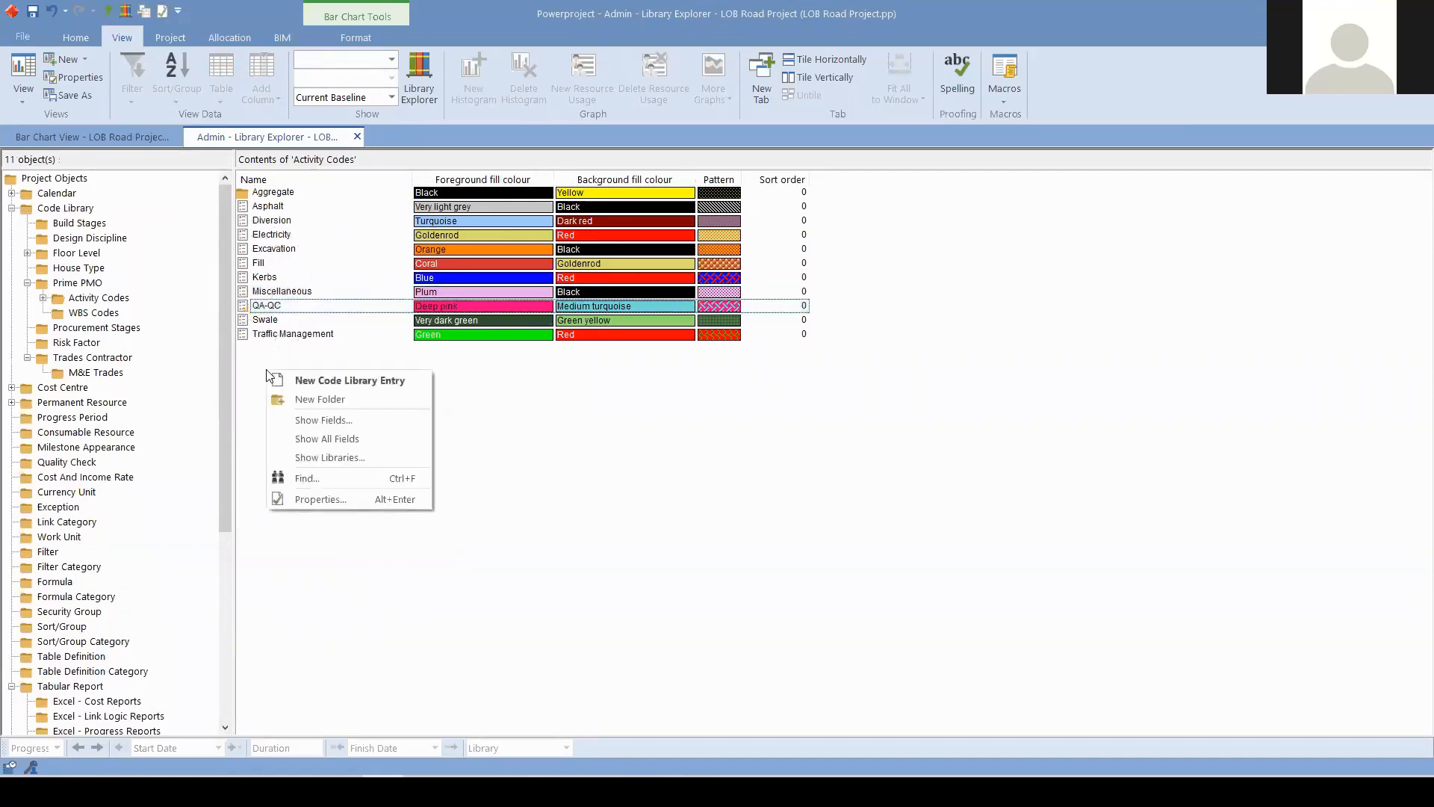
pyautogui.click(328, 378)
pyautogui.write('Q')
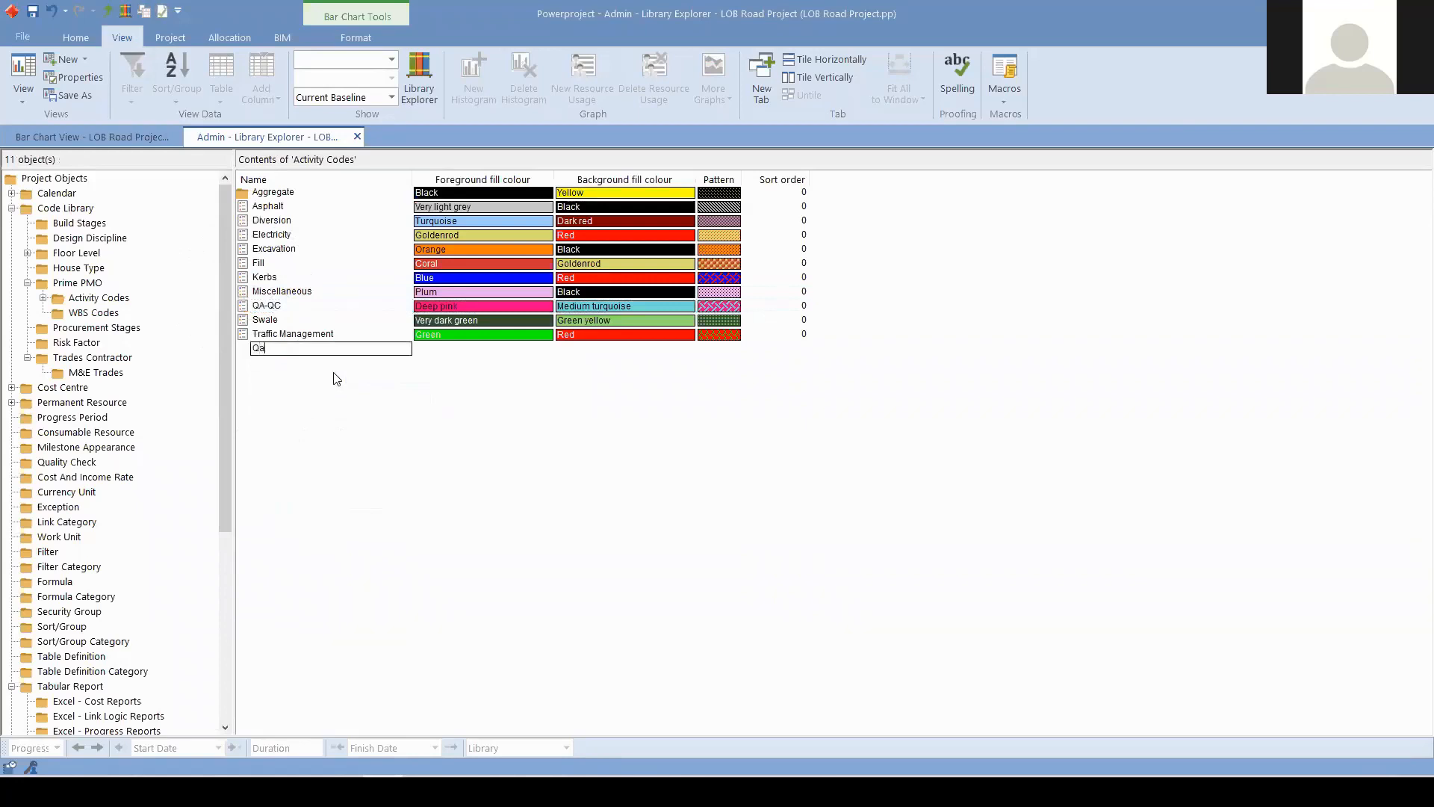
pyautogui.write('A-QC')
pyautogui.press('Return')
# - Give the new QA-QC entry a Plum foreground, a Black background and a dense dark dotted pattern
pyautogui.click(527, 348)
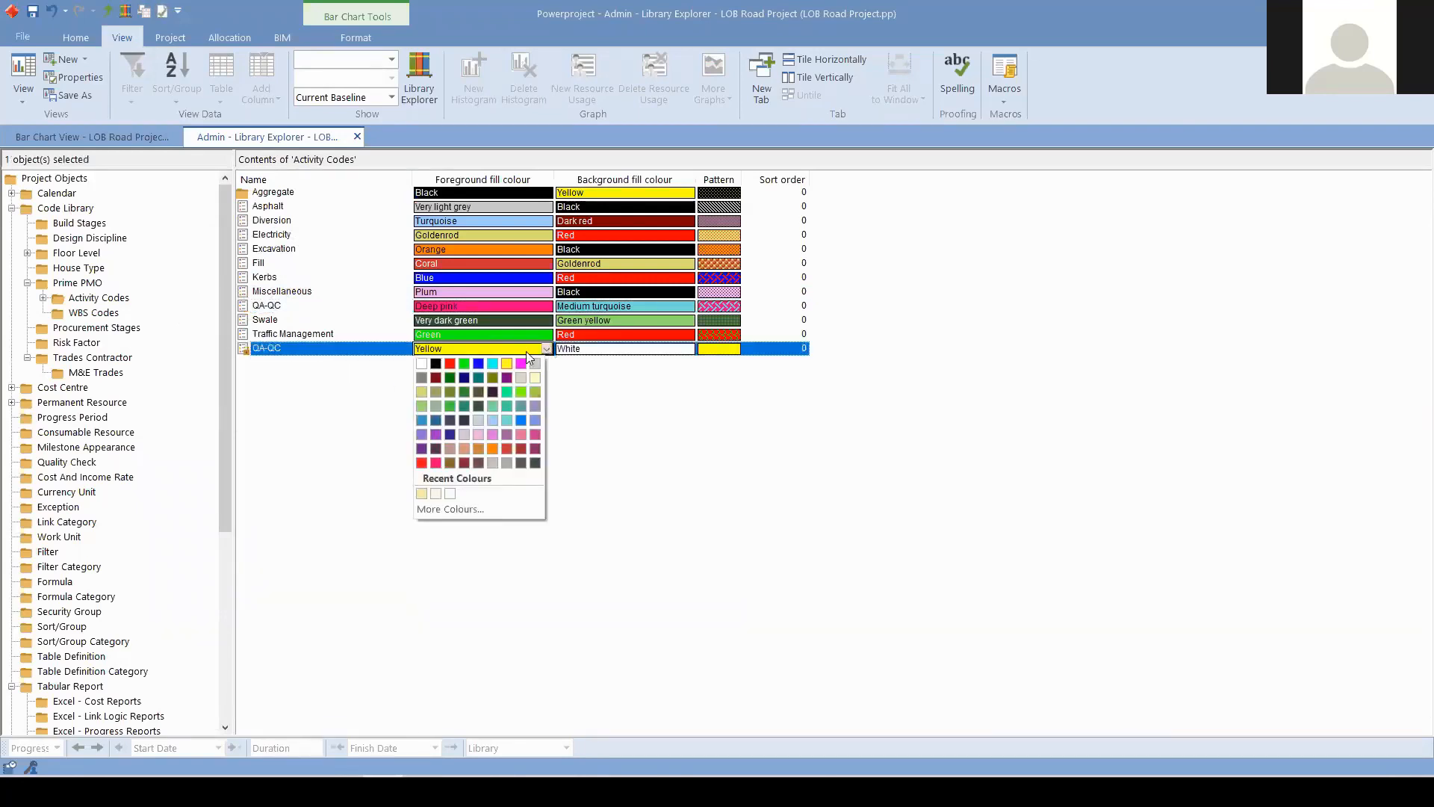
pyautogui.click(478, 434)
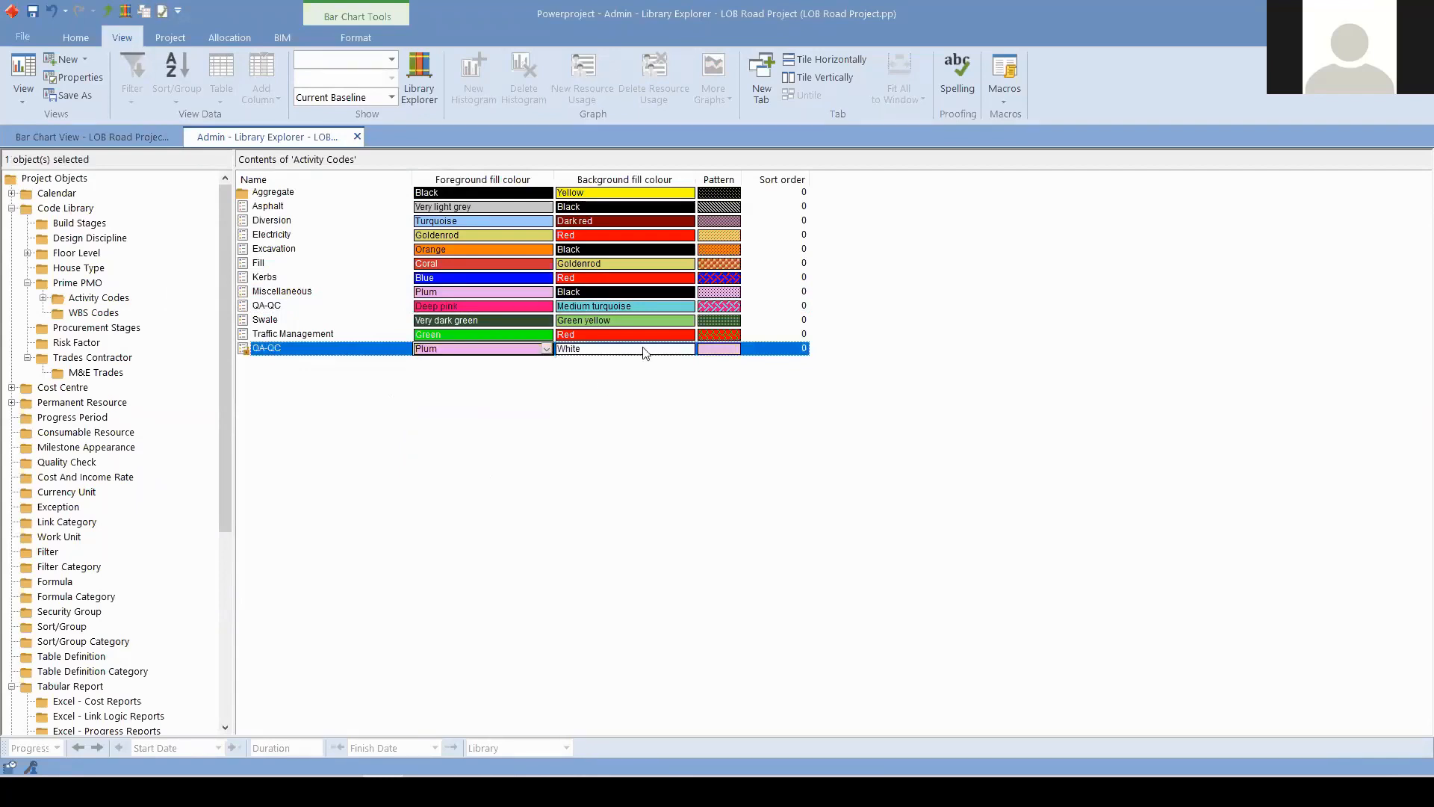
pyautogui.click(645, 352)
pyautogui.click(580, 366)
pyautogui.click(715, 349)
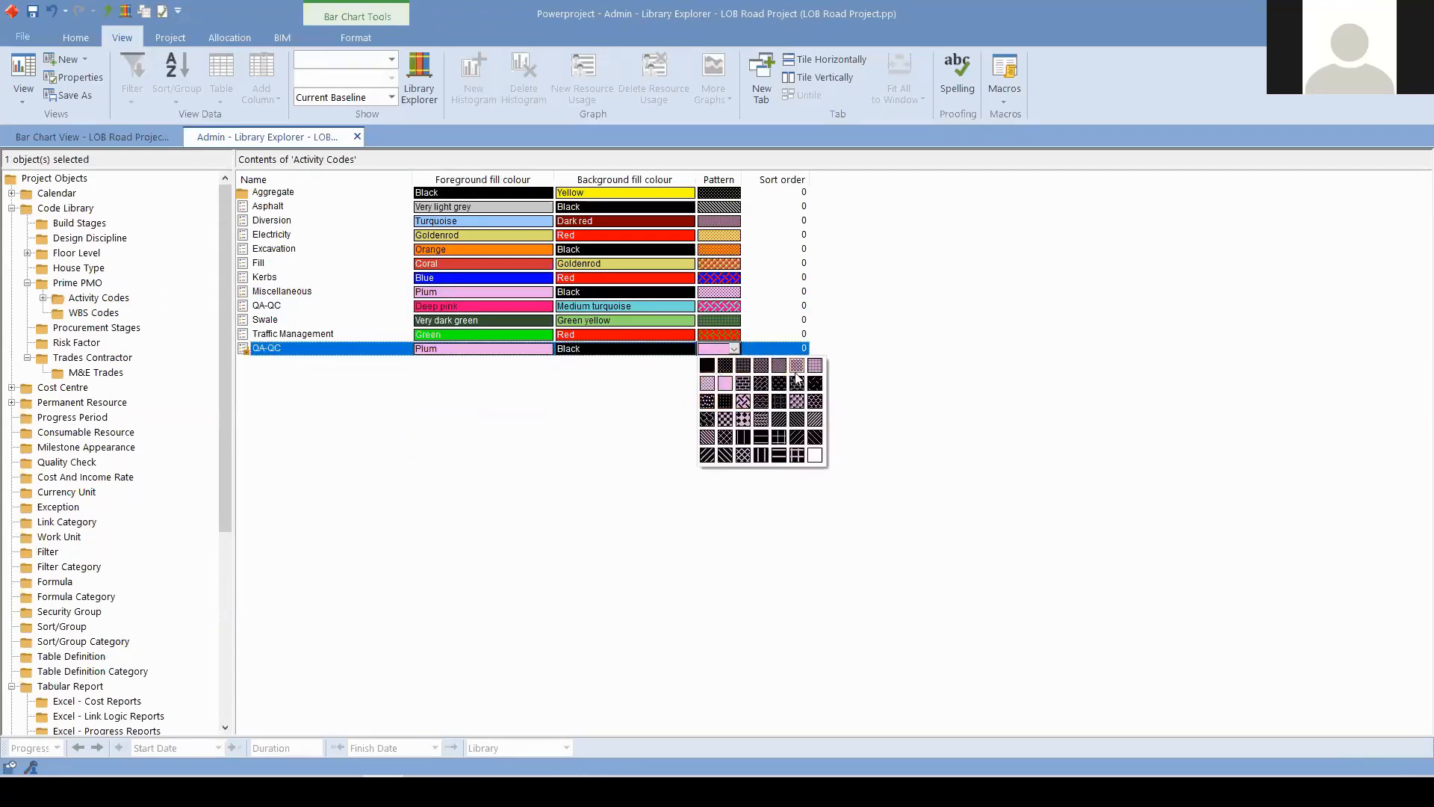
pyautogui.click(731, 367)
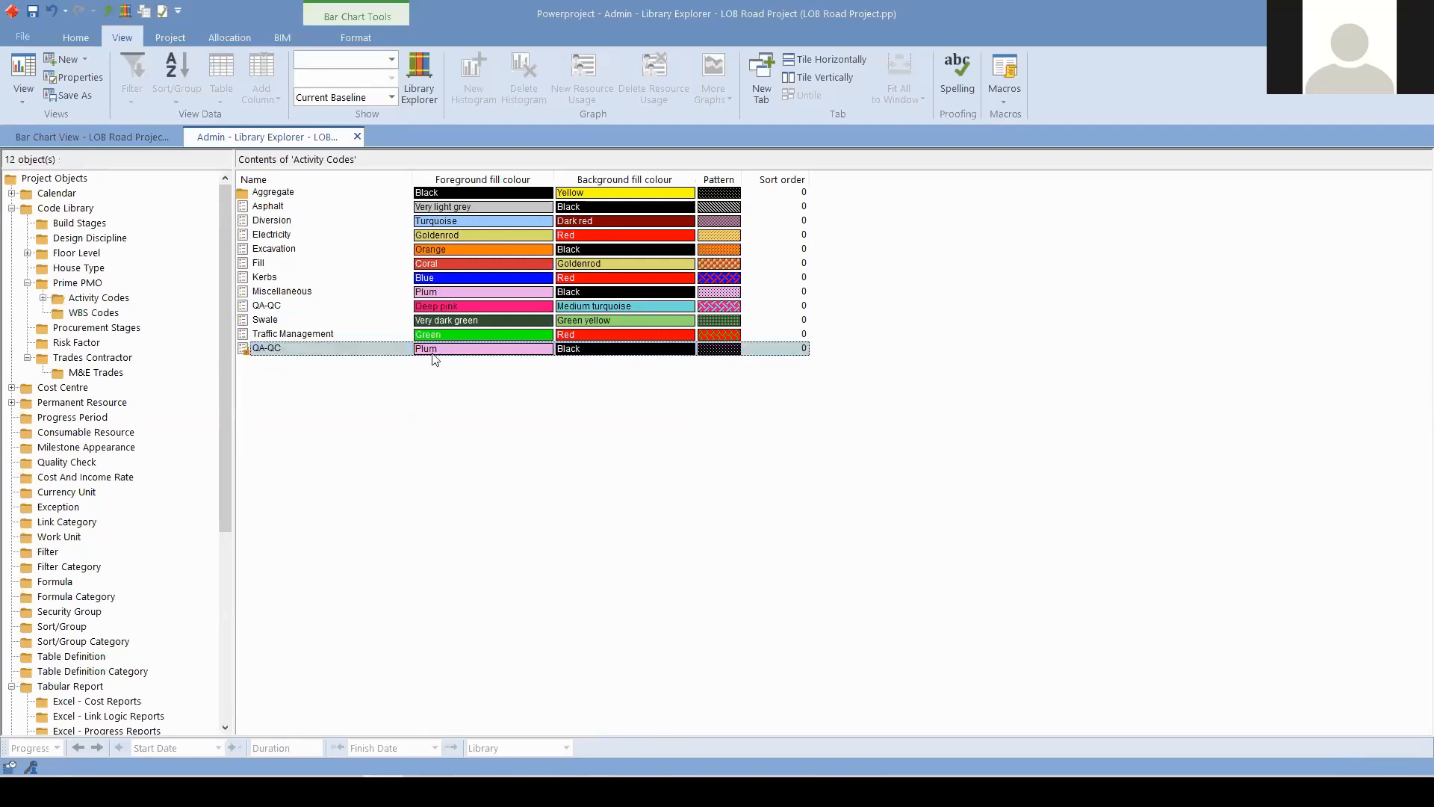
# - Delete the duplicate plum and black QA-QC entry from the Activity Codes
pyautogui.click(242, 306)
pyautogui.click(486, 387)
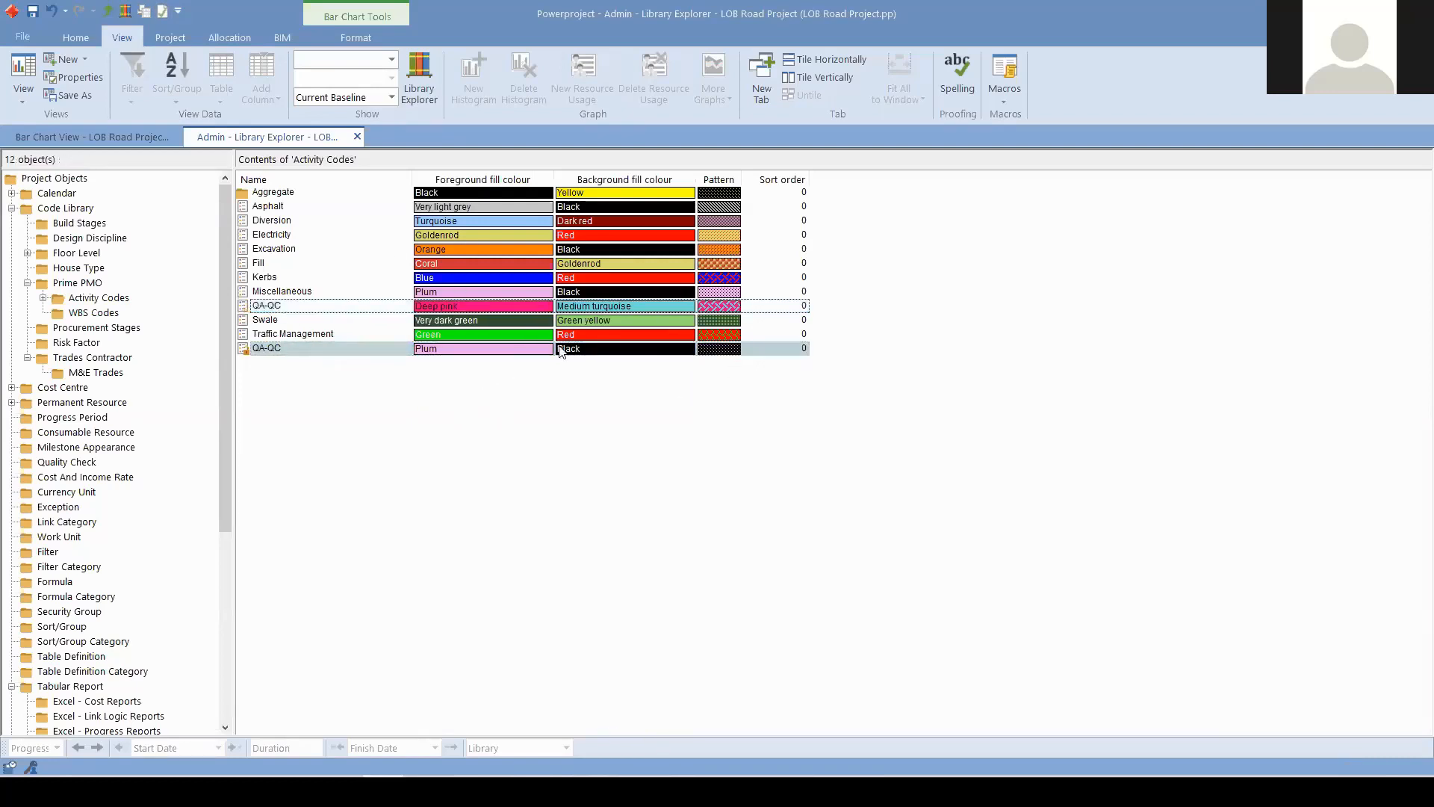
pyautogui.click(244, 310)
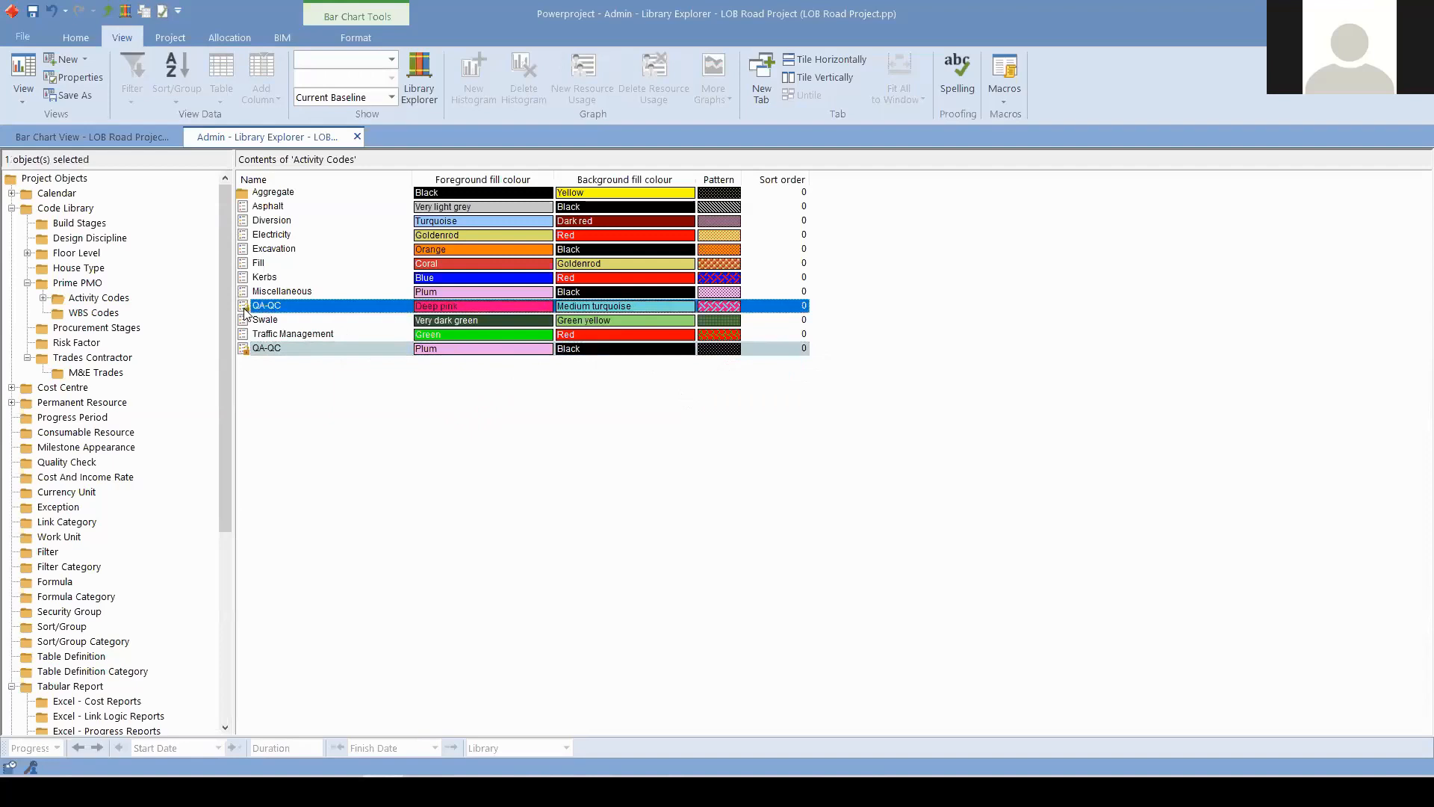
pyautogui.rightClick(241, 347)
pyautogui.click(303, 396)
pyautogui.click(336, 373)
pyautogui.click(297, 341)
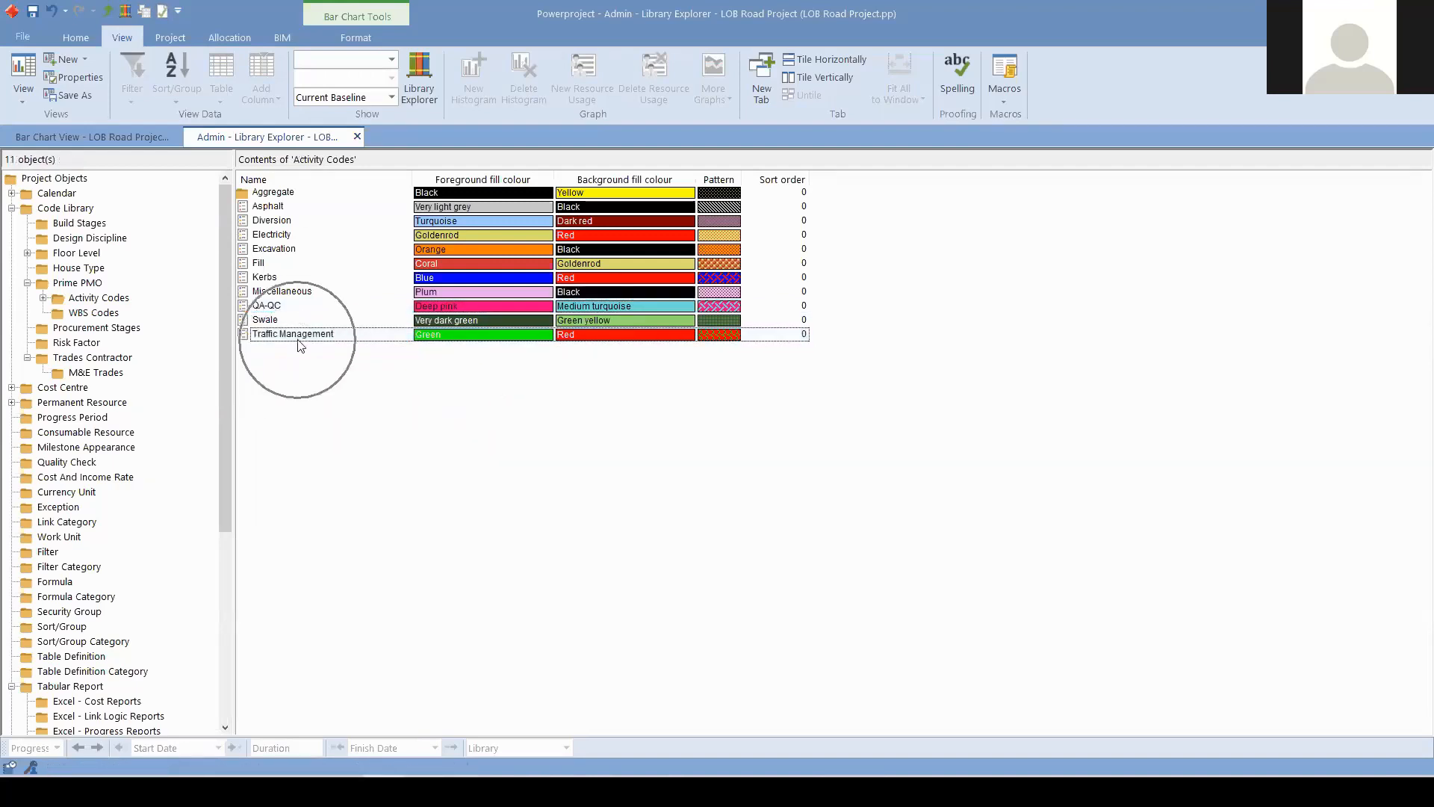
# - View the option for adding a code library entry and the Aggregate subfolder's codes, and return to Project Objects
pyautogui.rightClick(301, 371)
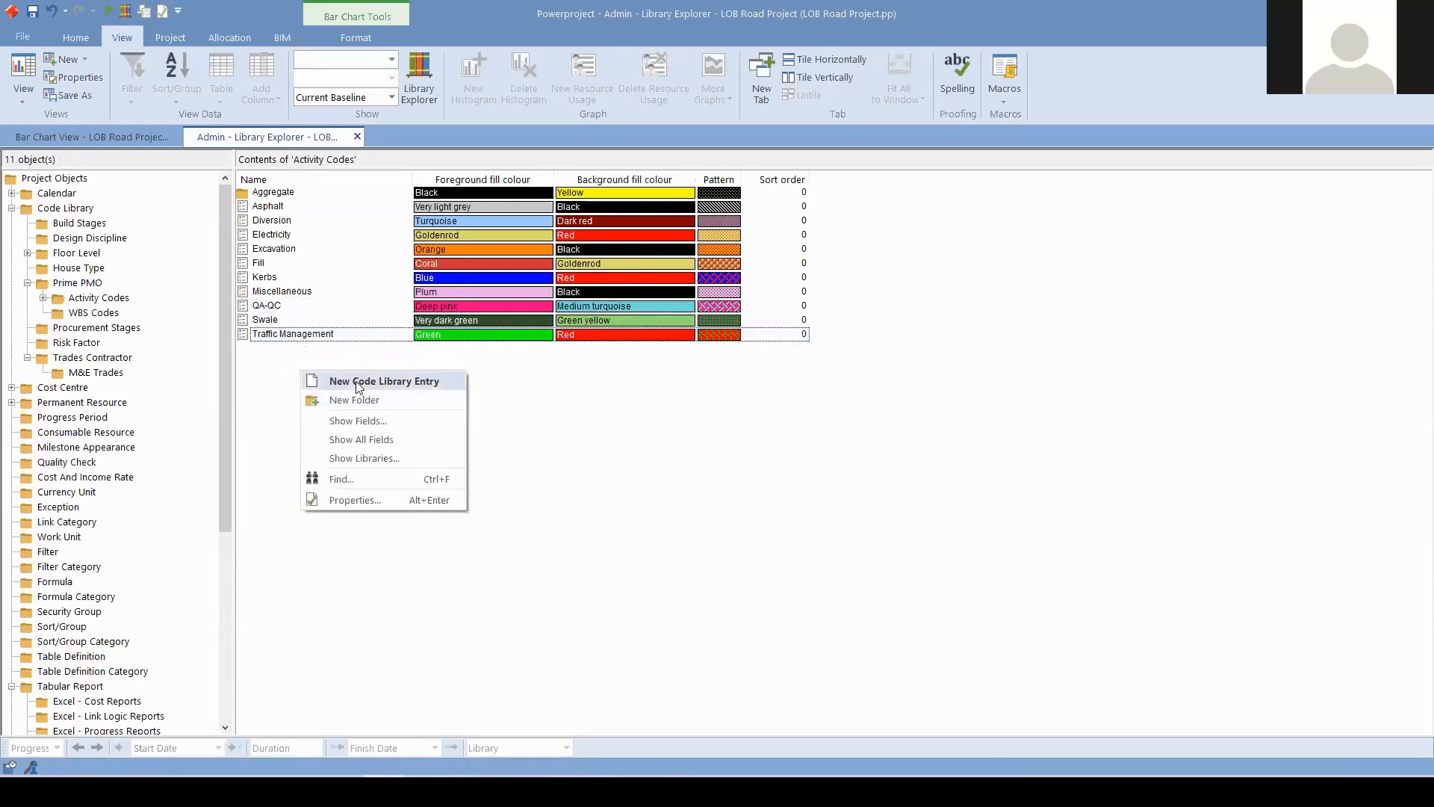
pyautogui.click(263, 194)
pyautogui.doubleClick(246, 195)
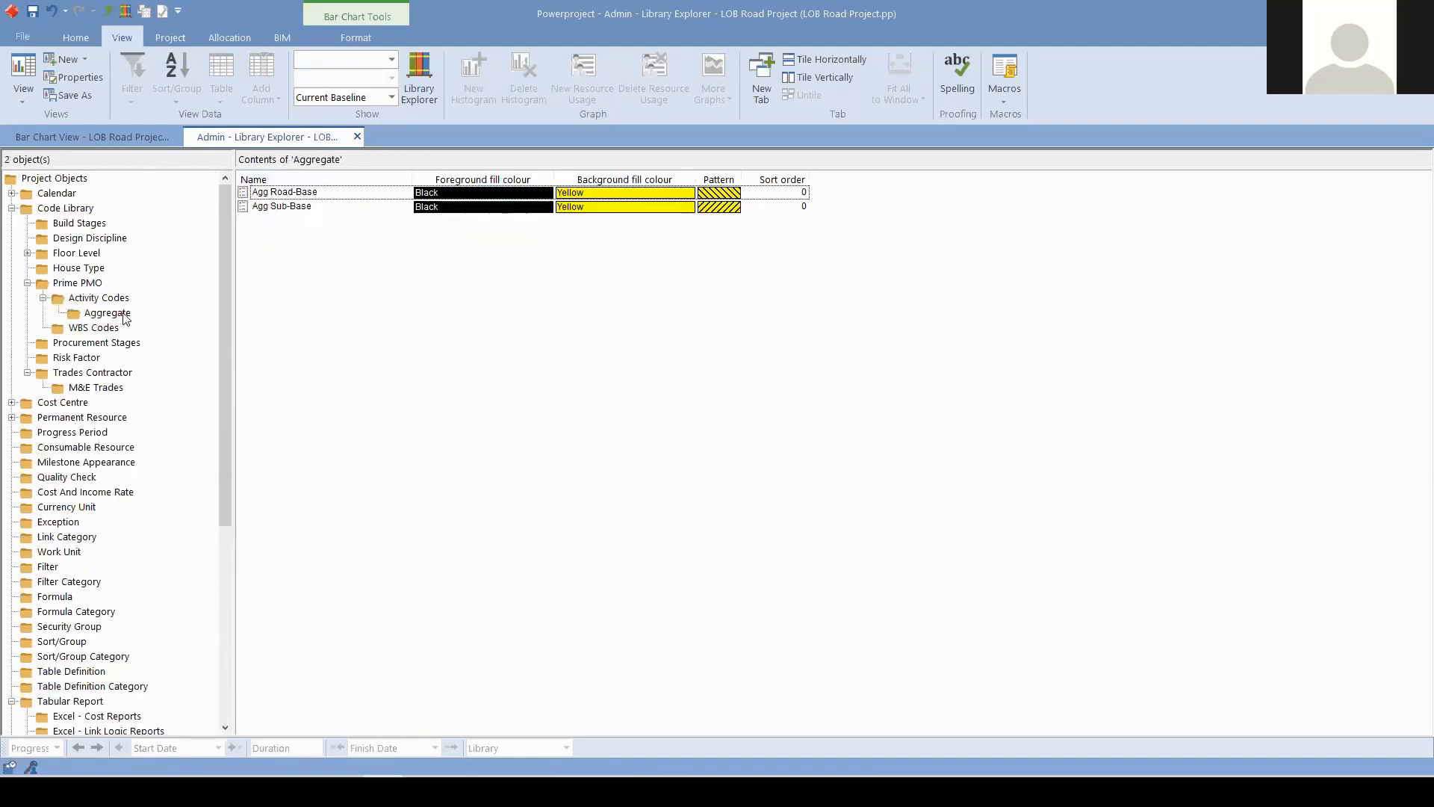
pyautogui.click(57, 179)
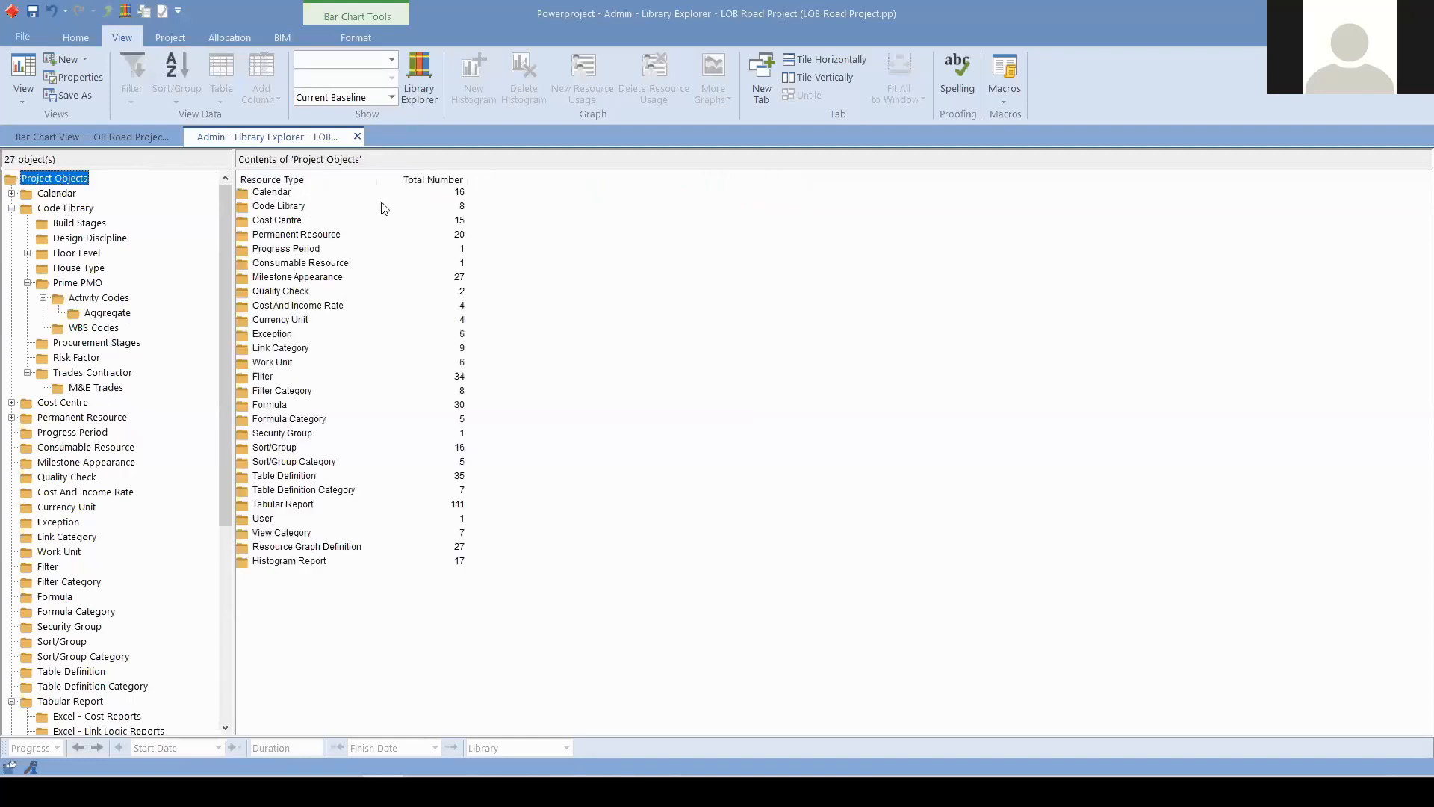
# - Assign the QA-QC activity code to Quality Assurance and Testing - 01 in the bar chart's Prime PMO column
pyautogui.click(111, 138)
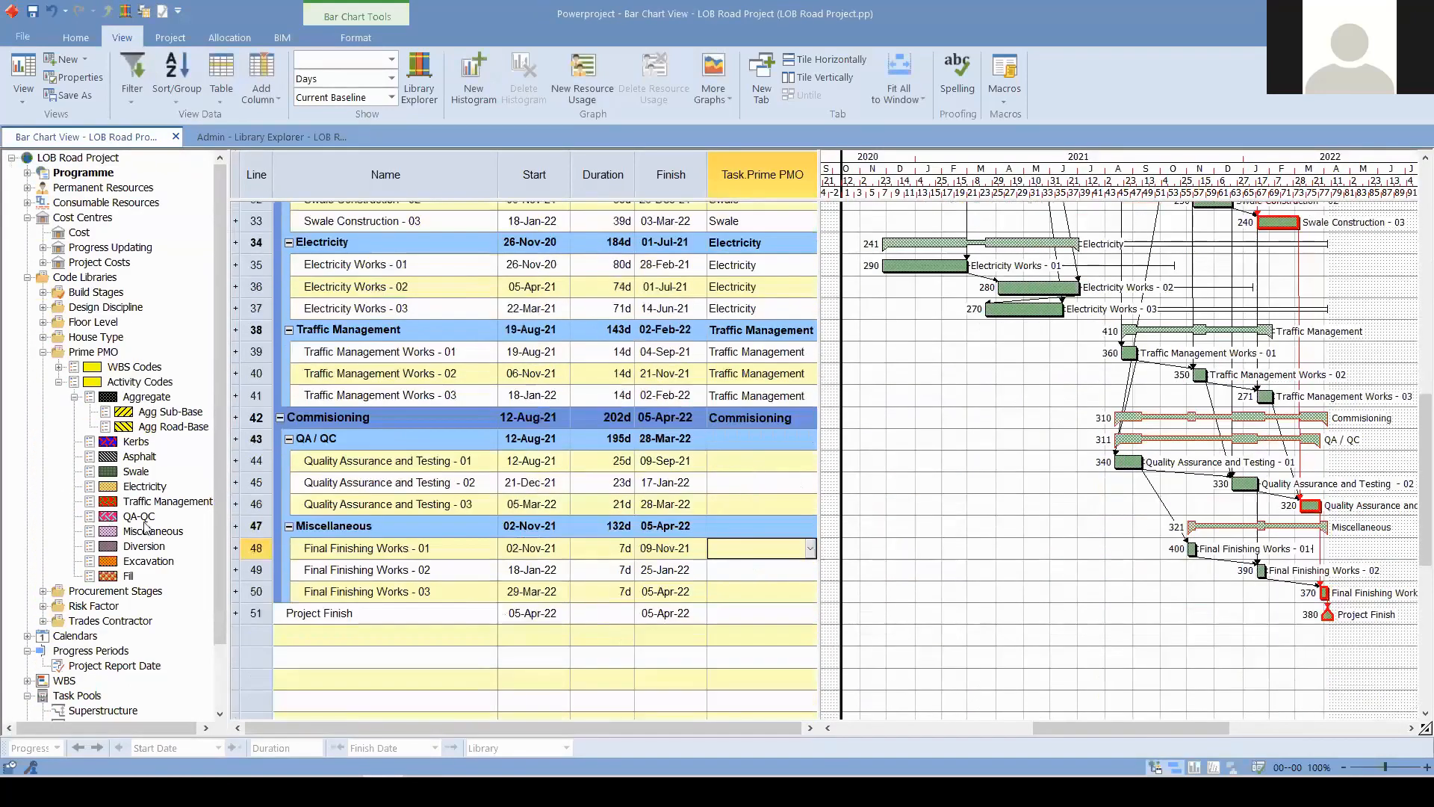
pyautogui.click(808, 462)
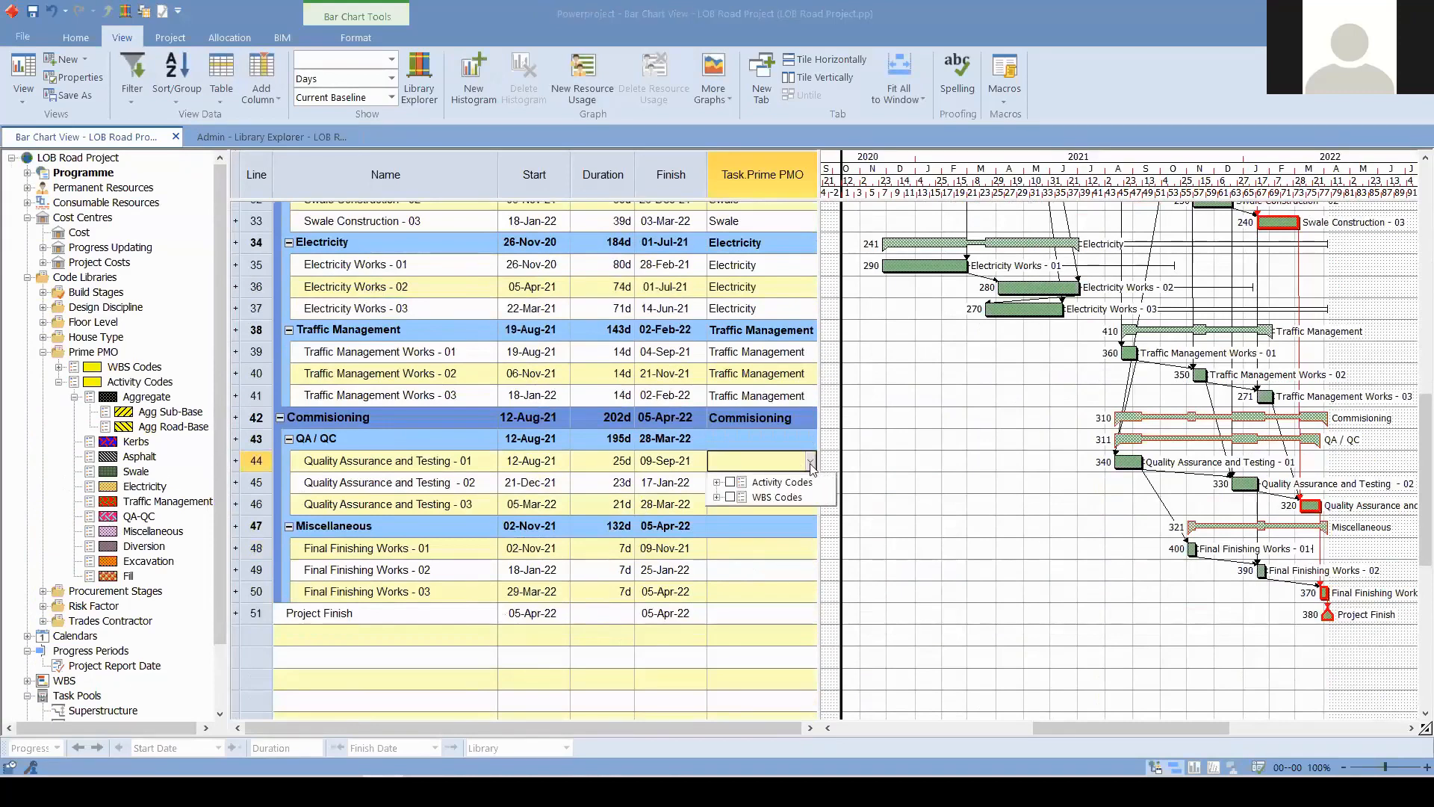
pyautogui.click(717, 482)
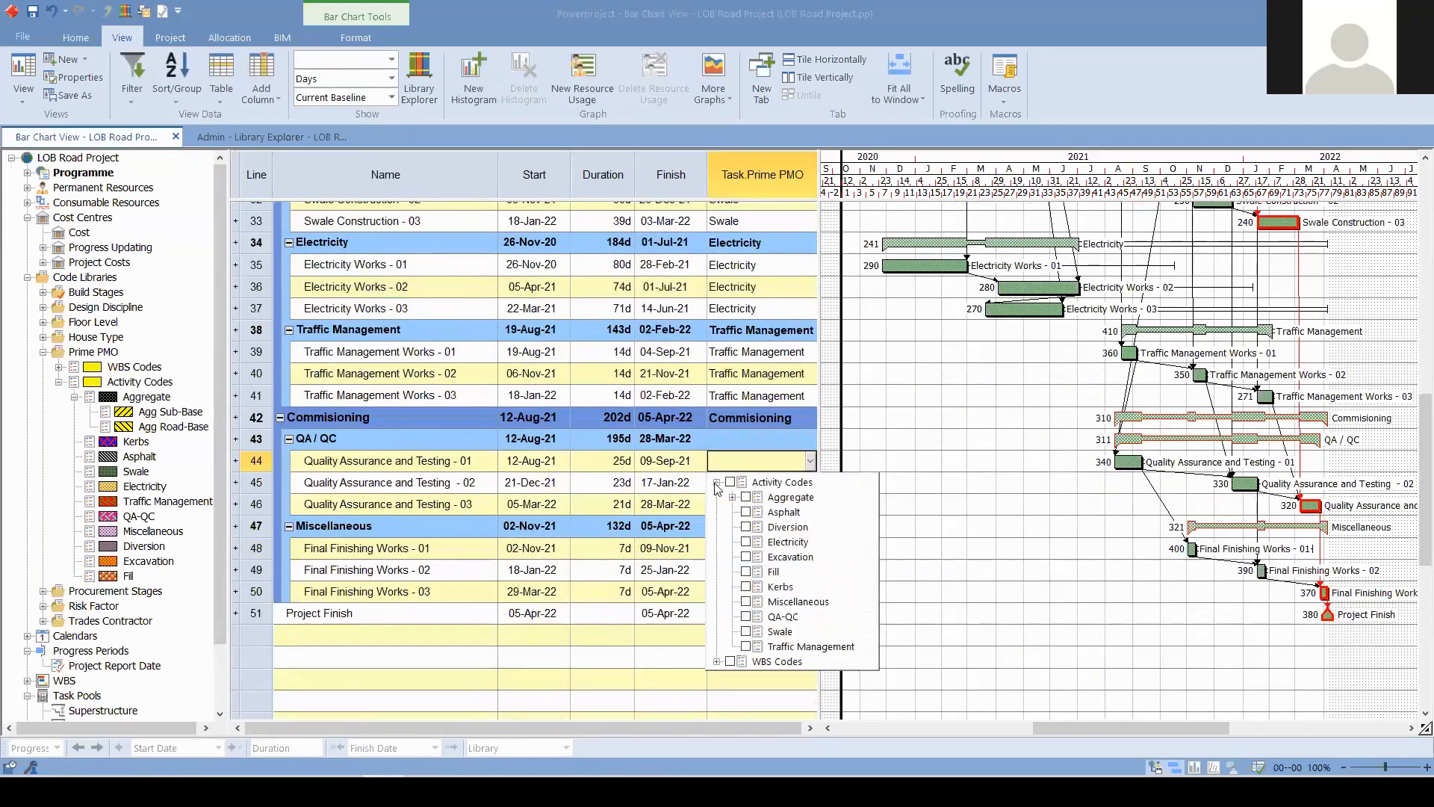
pyautogui.click(745, 617)
pyautogui.click(764, 464)
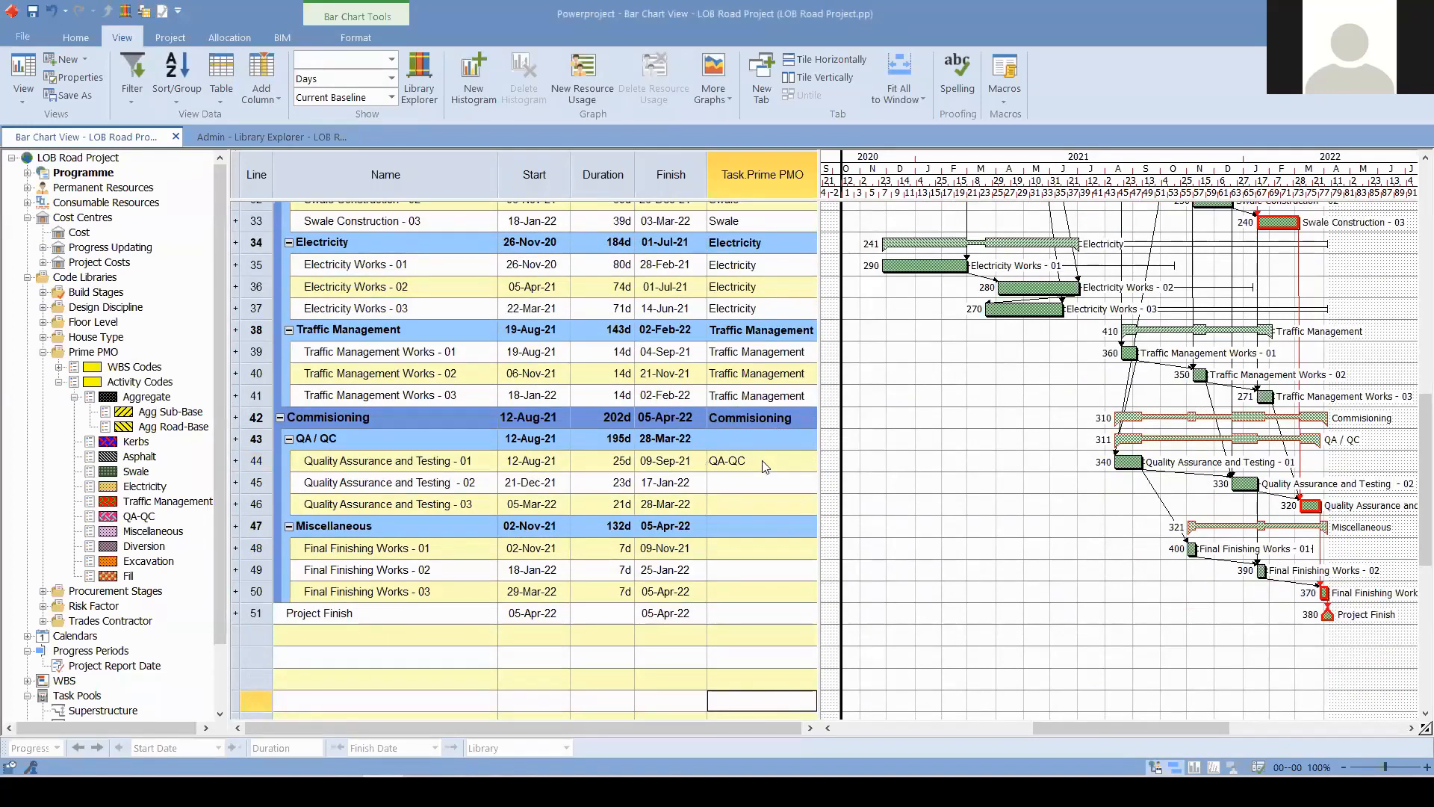
# - Assign the QA-QC activity code to Quality Assurance and Testing - 02 in its Prime PMO cell
pyautogui.click(769, 482)
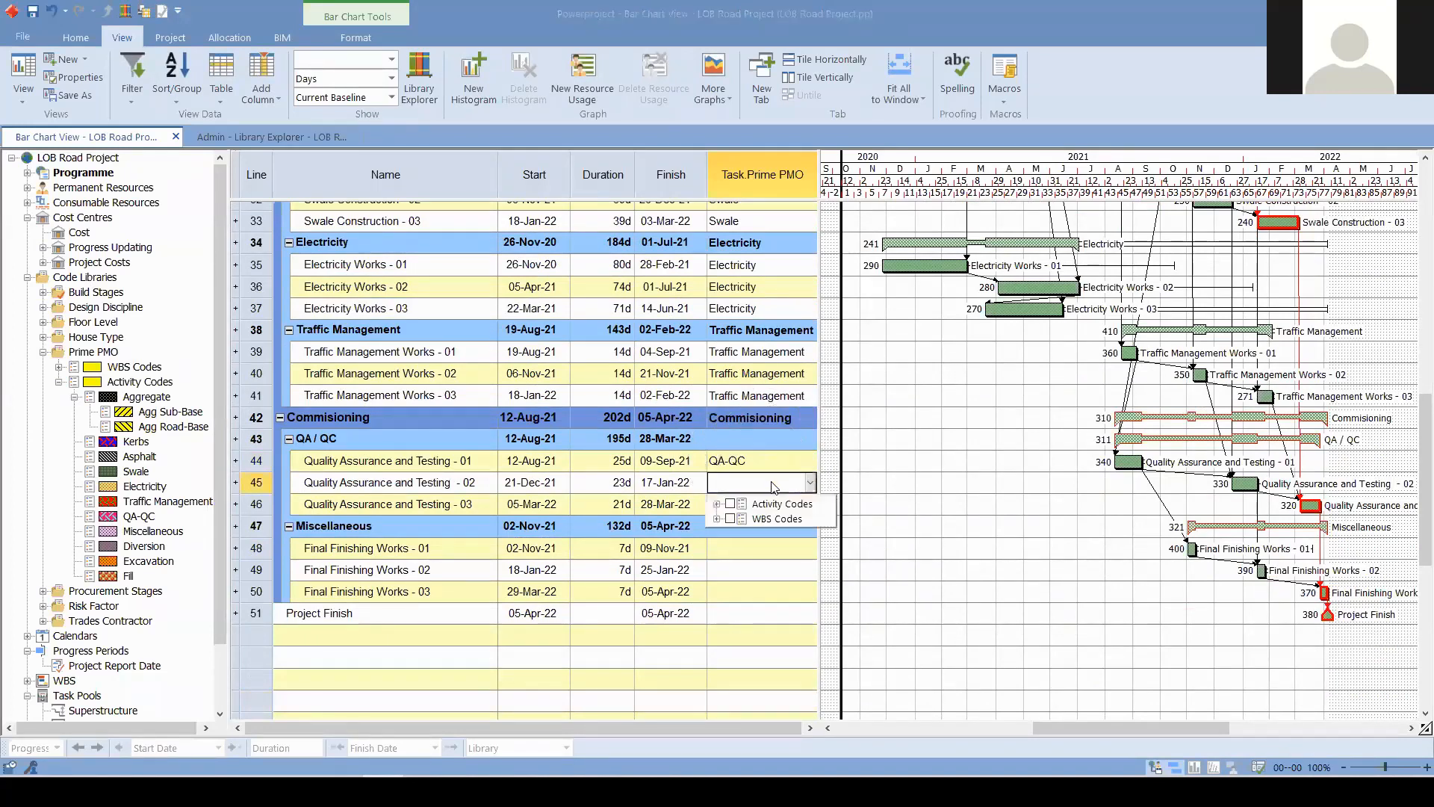
pyautogui.click(718, 504)
pyautogui.click(745, 637)
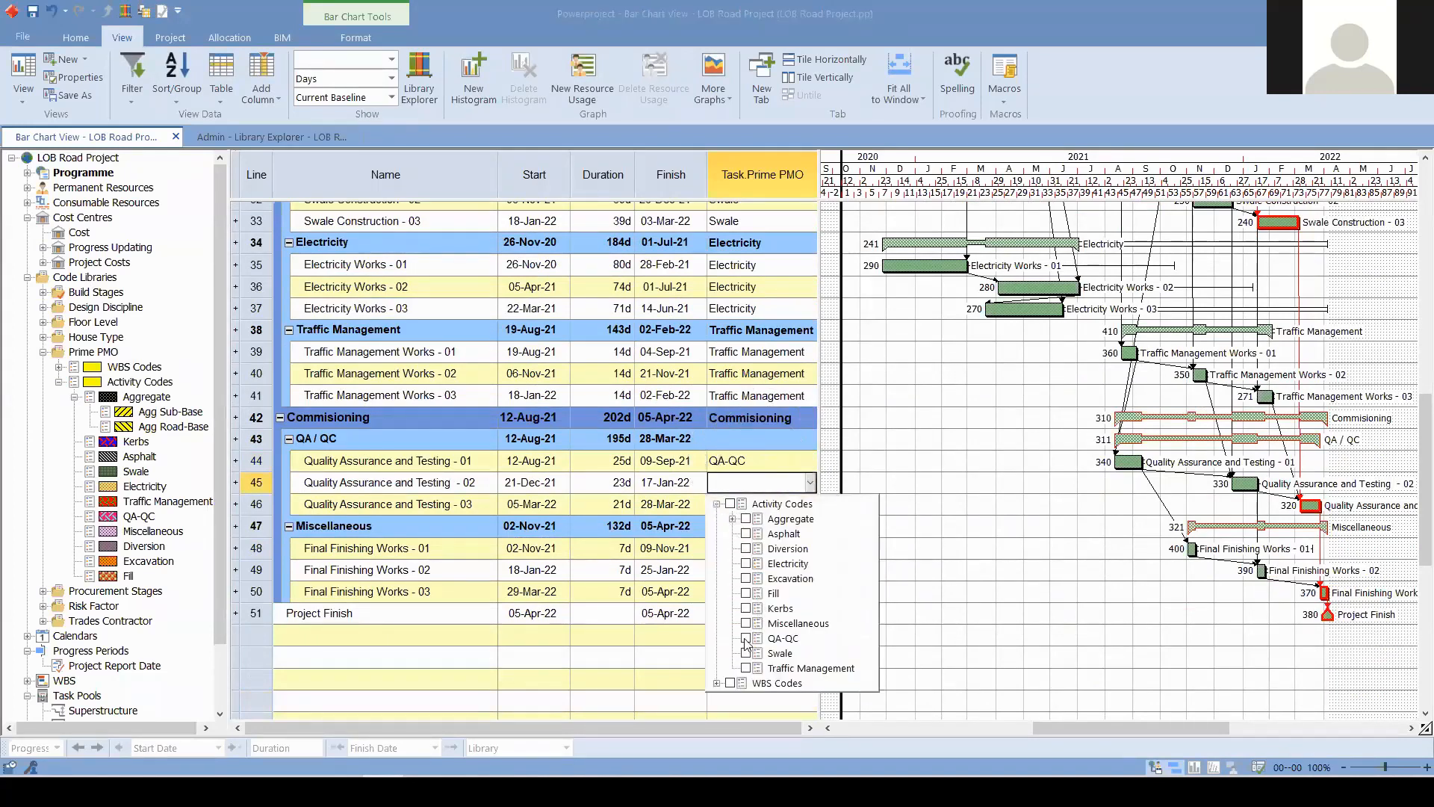
pyautogui.click(650, 636)
# - Assign the QA-QC code to the Quality Assurance and Testing - 03 bar and include Prime PMO among the view's visible code libraries
pyautogui.click(1310, 505)
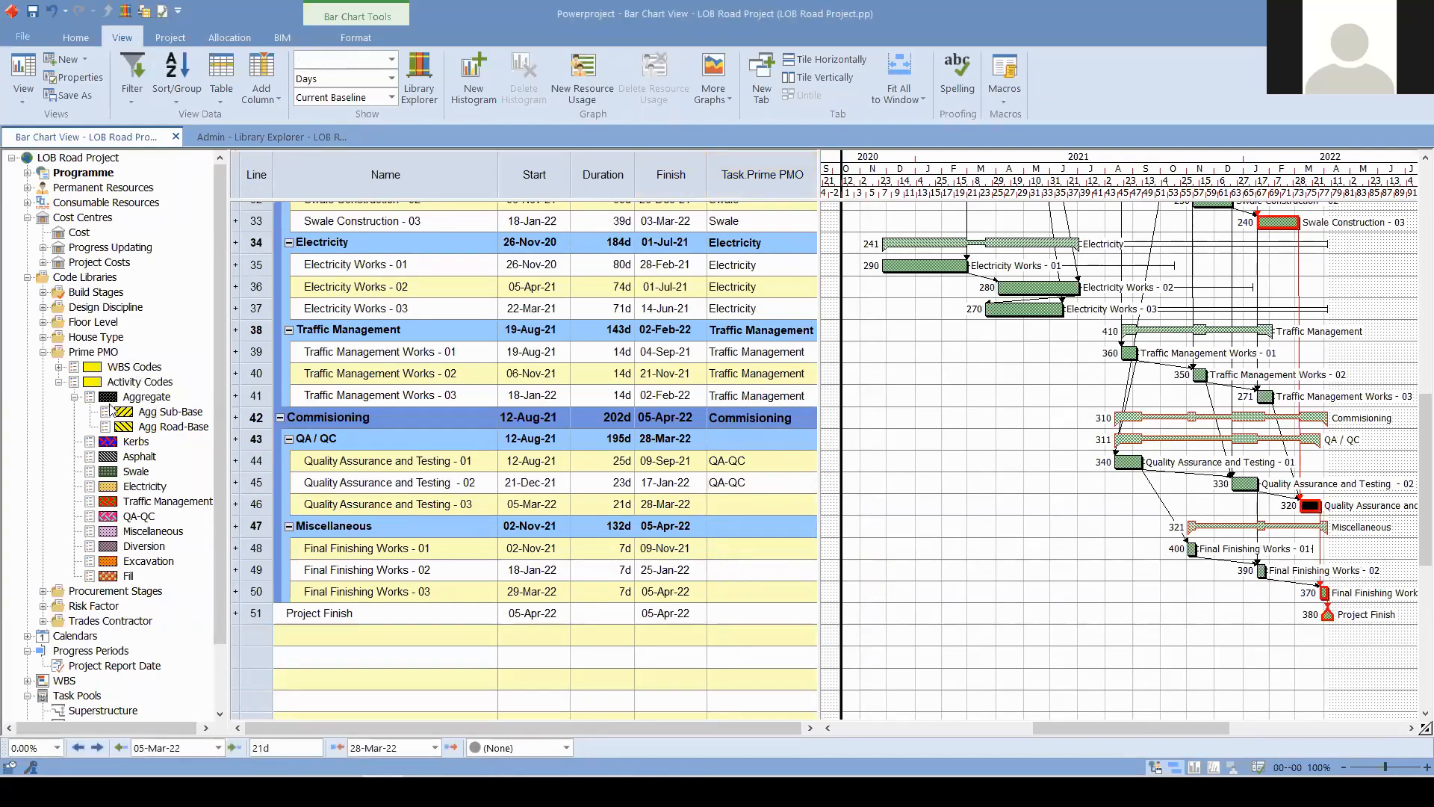
pyautogui.moveTo(127, 522); pyautogui.dragTo(1309, 507)
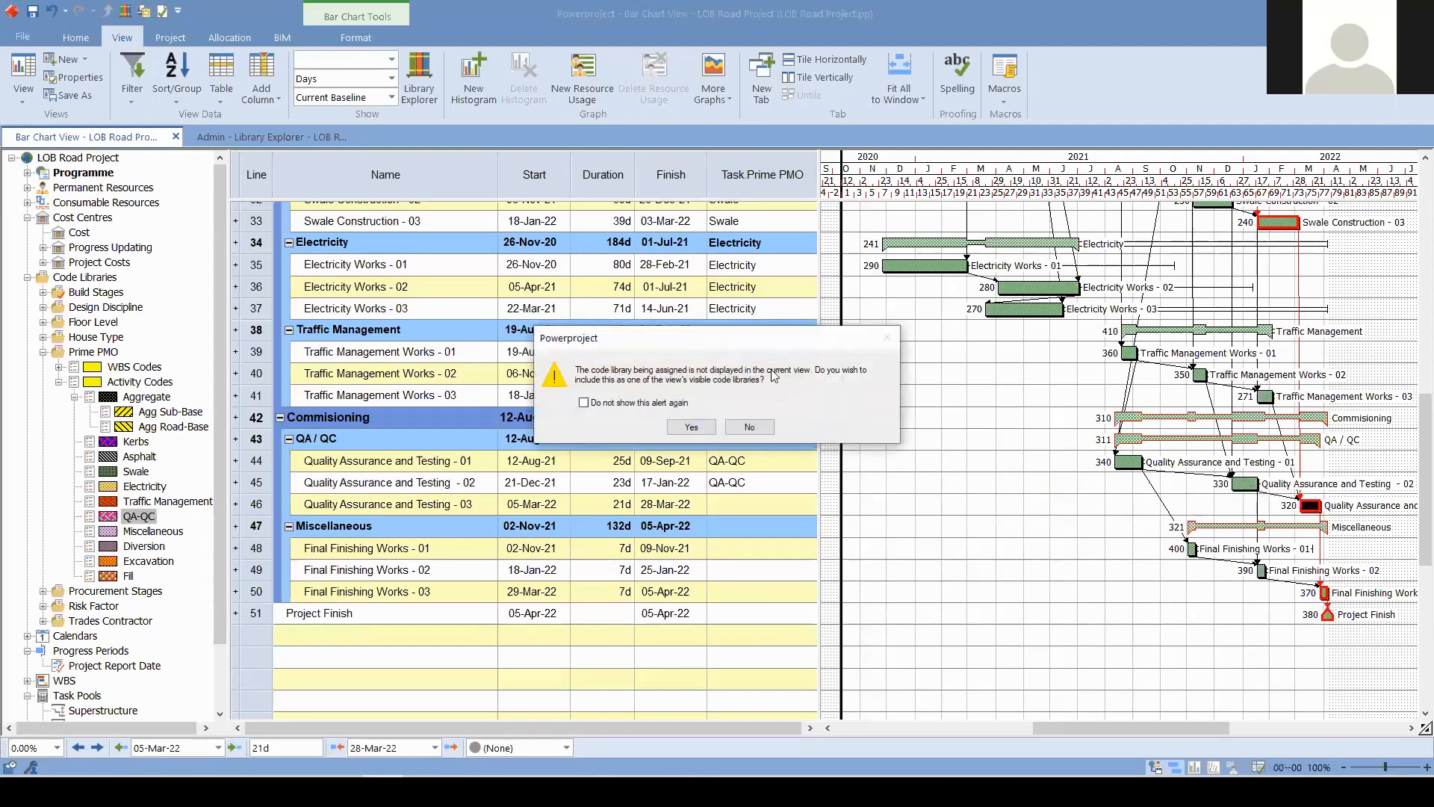
pyautogui.click(691, 428)
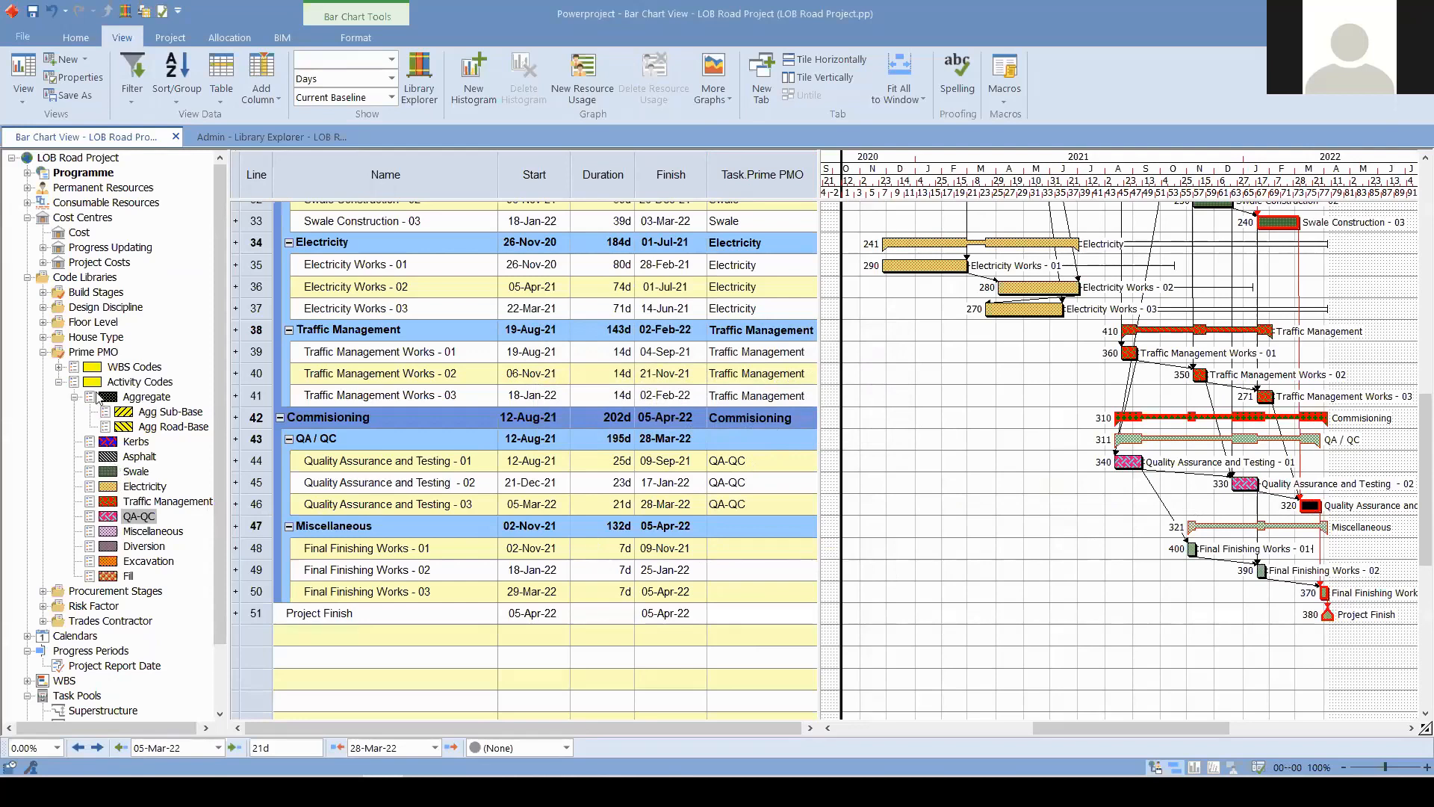
# - Collapse the Prime PMO library and narrow the project tree and the table to enlarge the bar chart
pyautogui.click(43, 353)
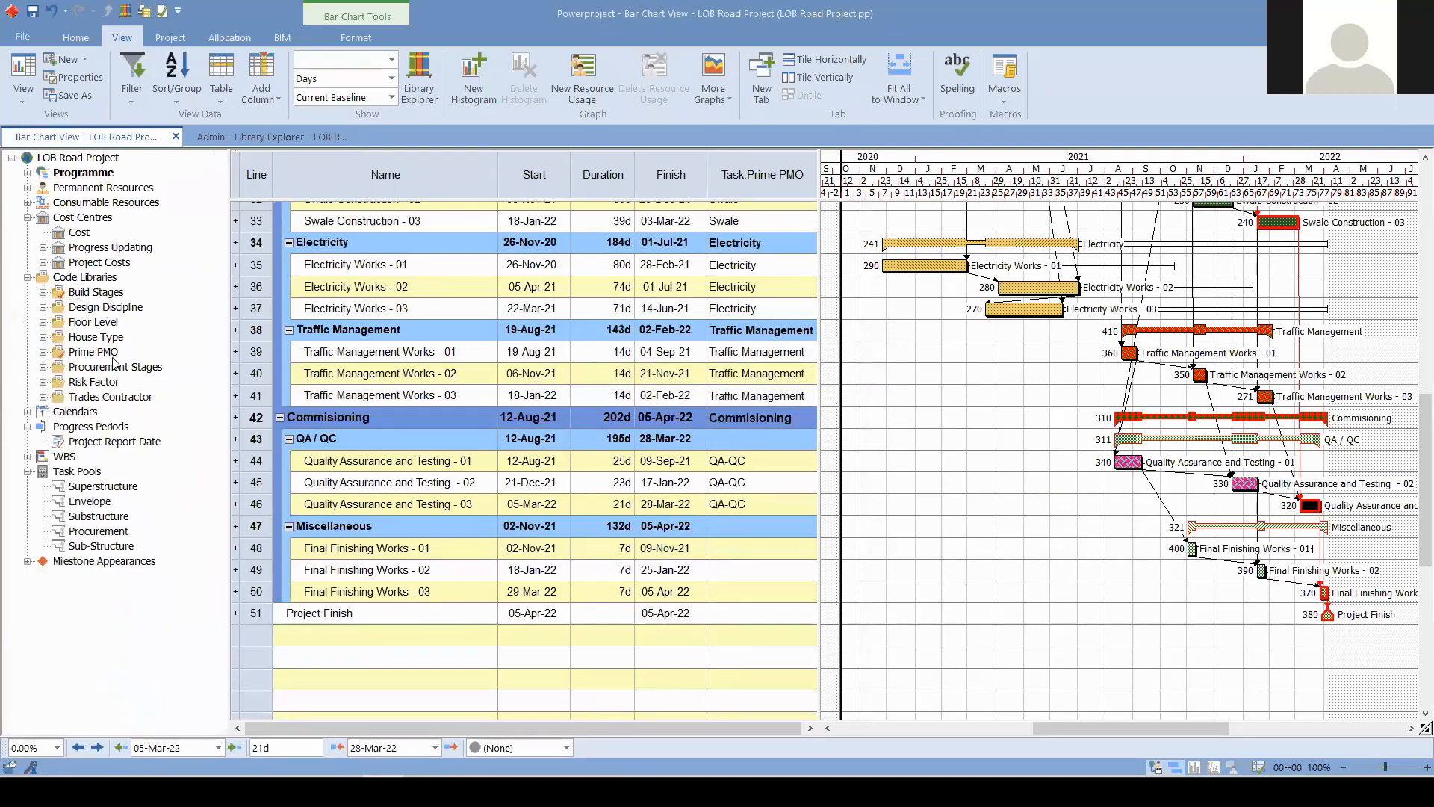
pyautogui.moveTo(228, 356); pyautogui.dragTo(177, 356)
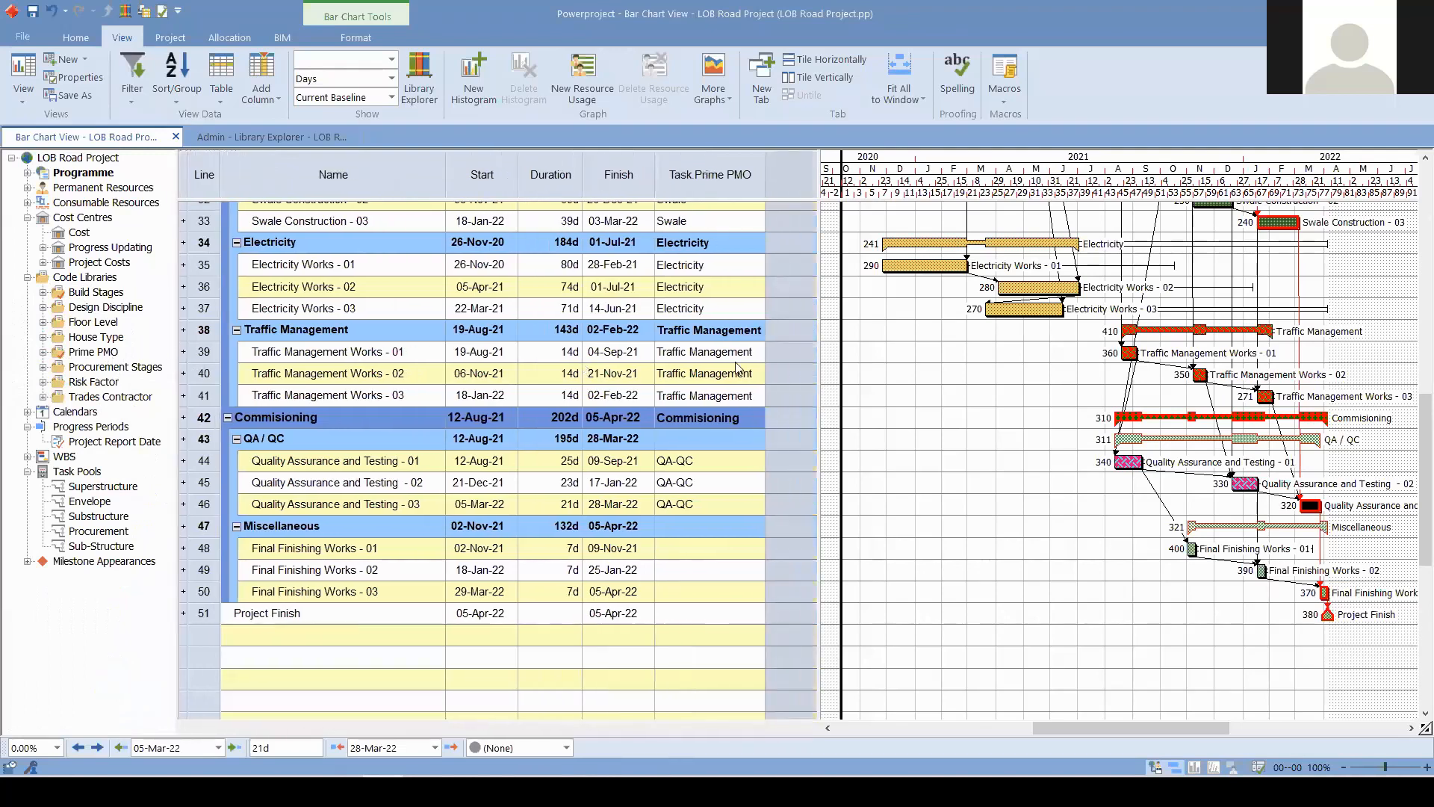
pyautogui.moveTo(819, 370); pyautogui.dragTo(768, 371)
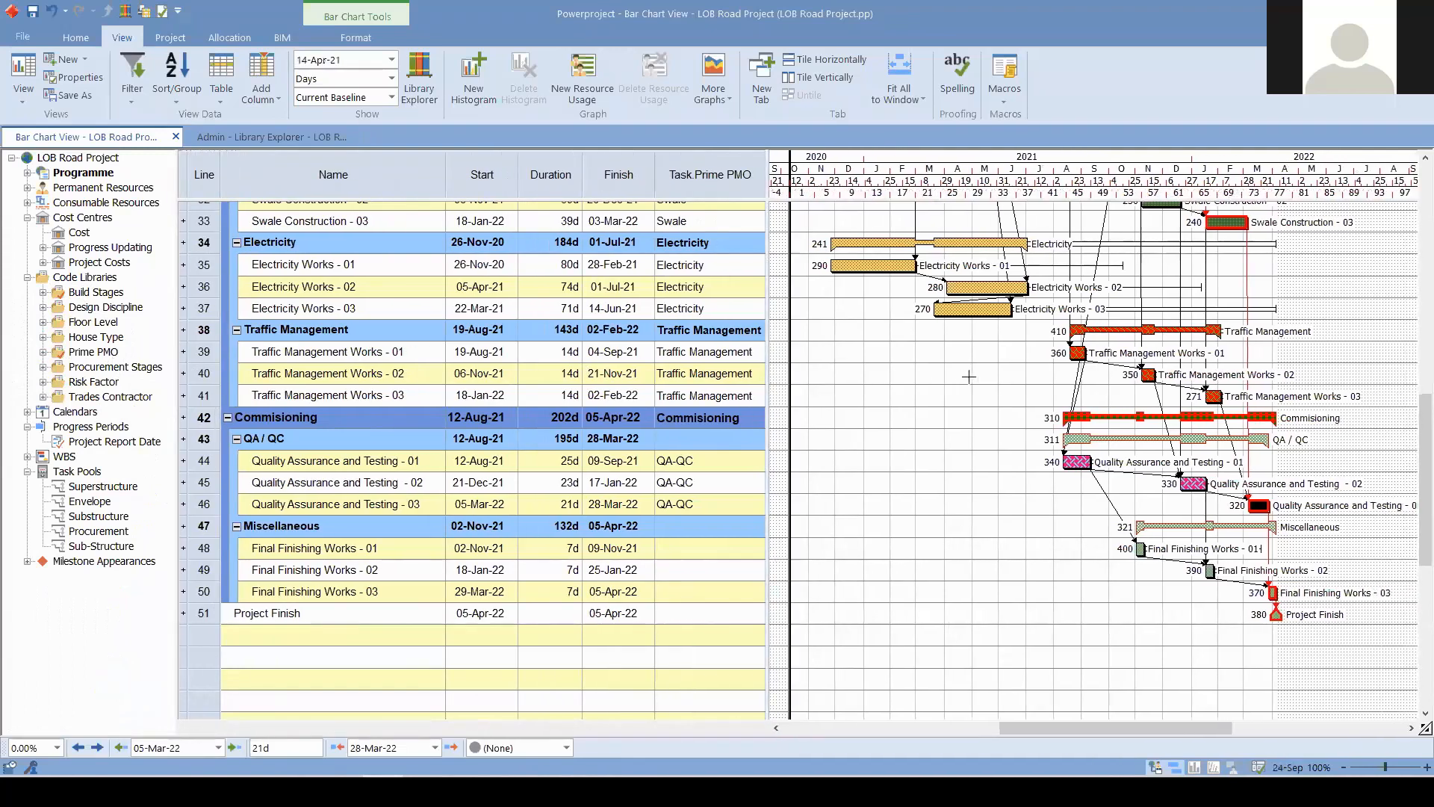
# - Assign the Miscellaneous activity code to the bars of Final Finishing Works - 01, 02 and 03 together
pyautogui.scroll(7, 963, 379)
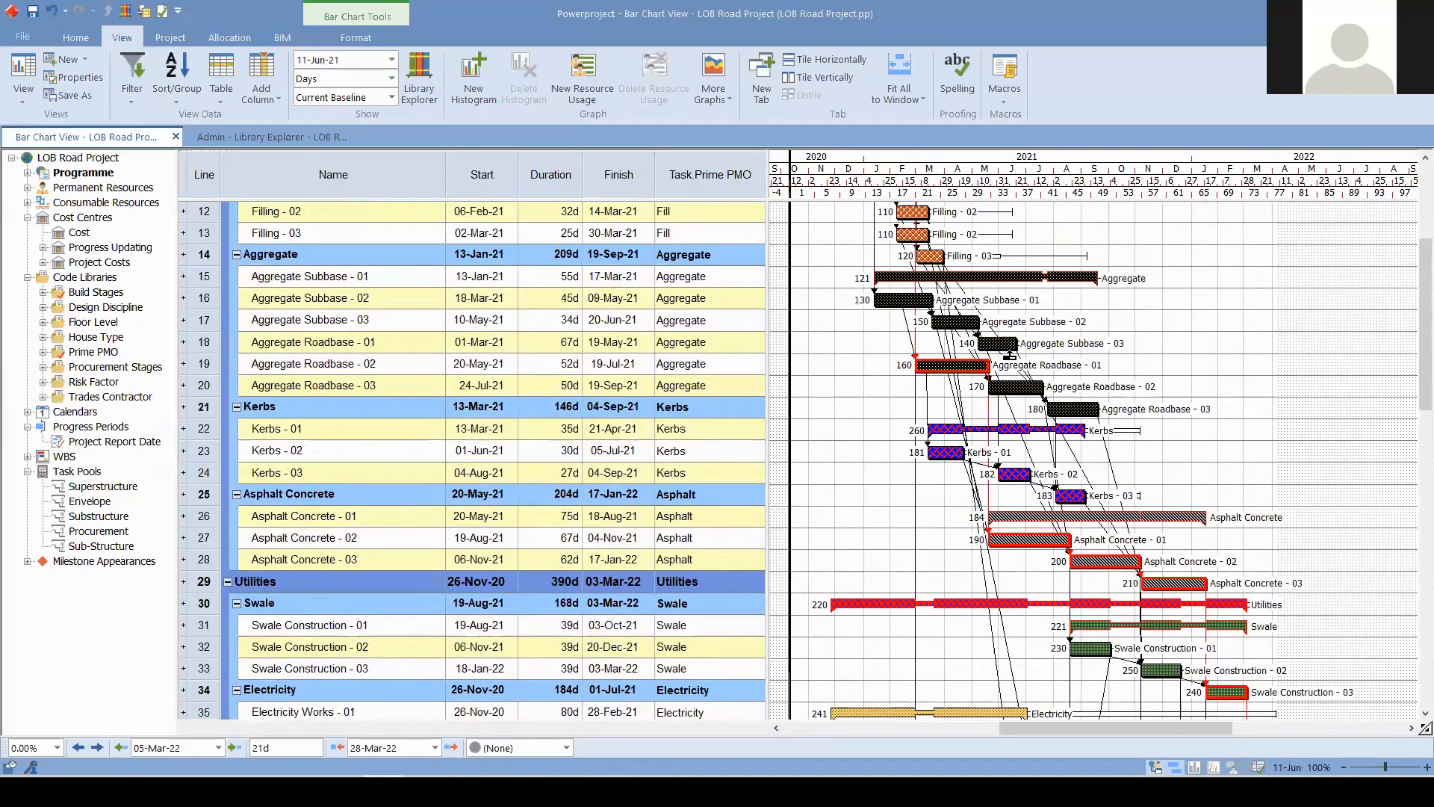
pyautogui.scroll(1, 1010, 355)
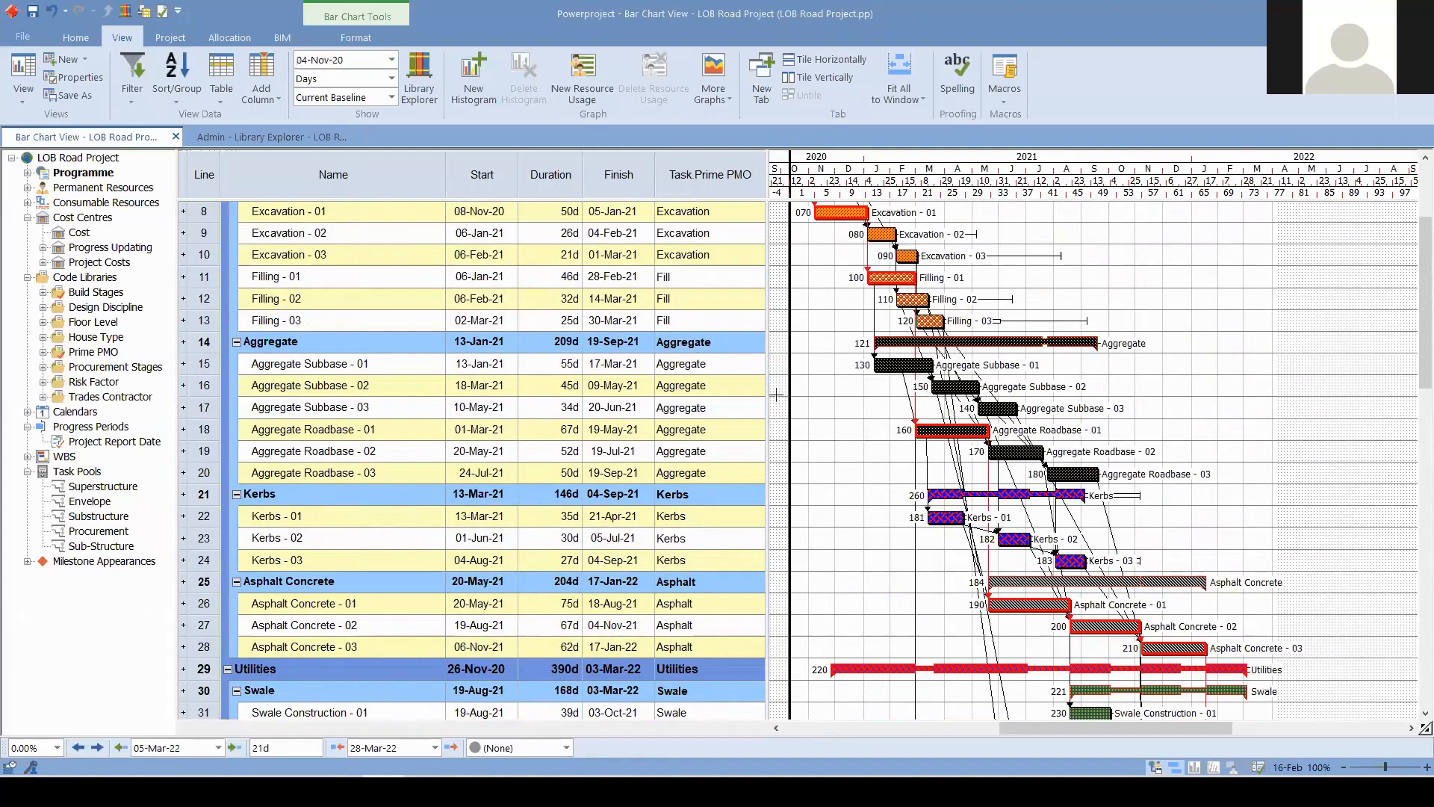
pyautogui.scroll(1, 924, 386)
pyautogui.scroll(2, 924, 386)
pyautogui.scroll(-8, 927, 396)
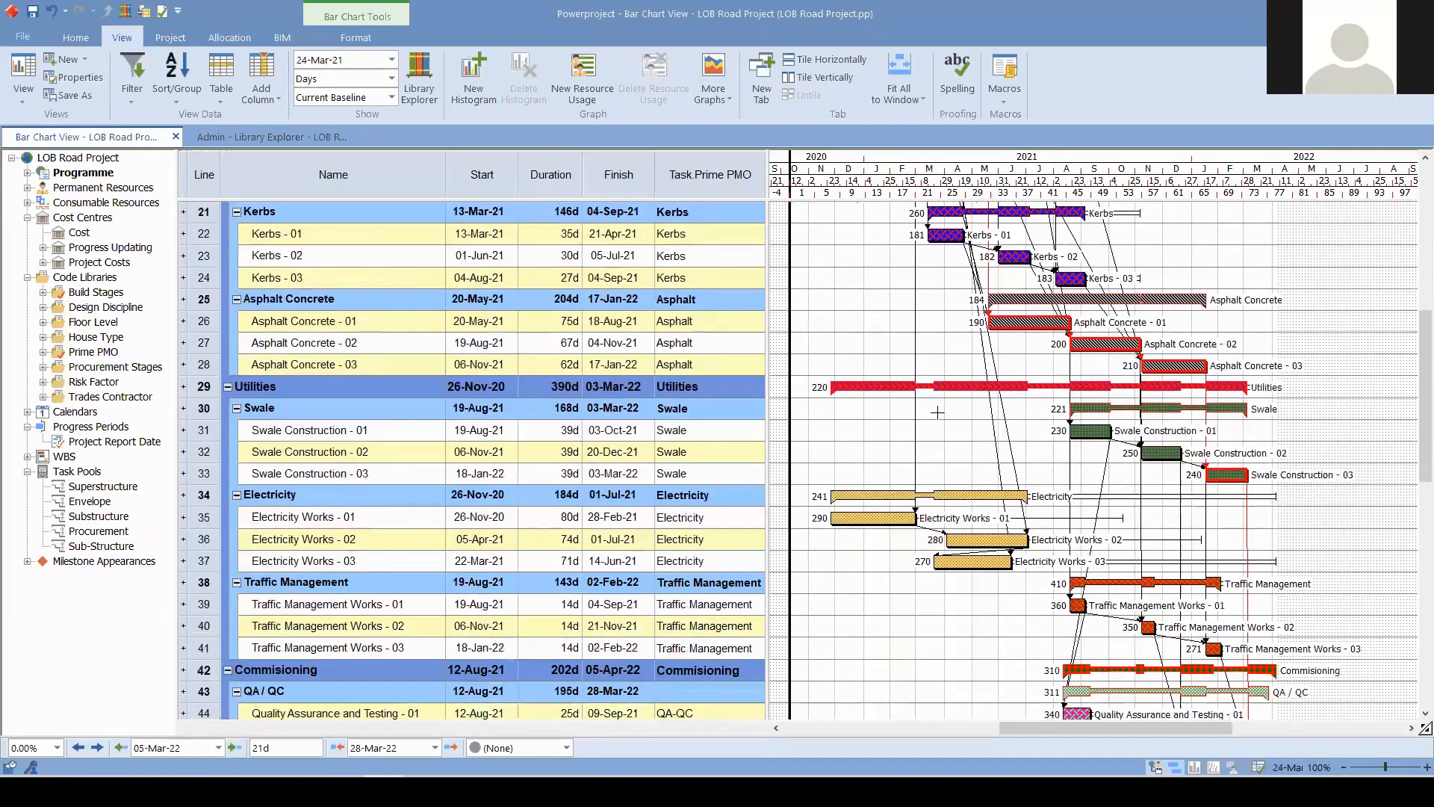
pyautogui.scroll(-3, 935, 410)
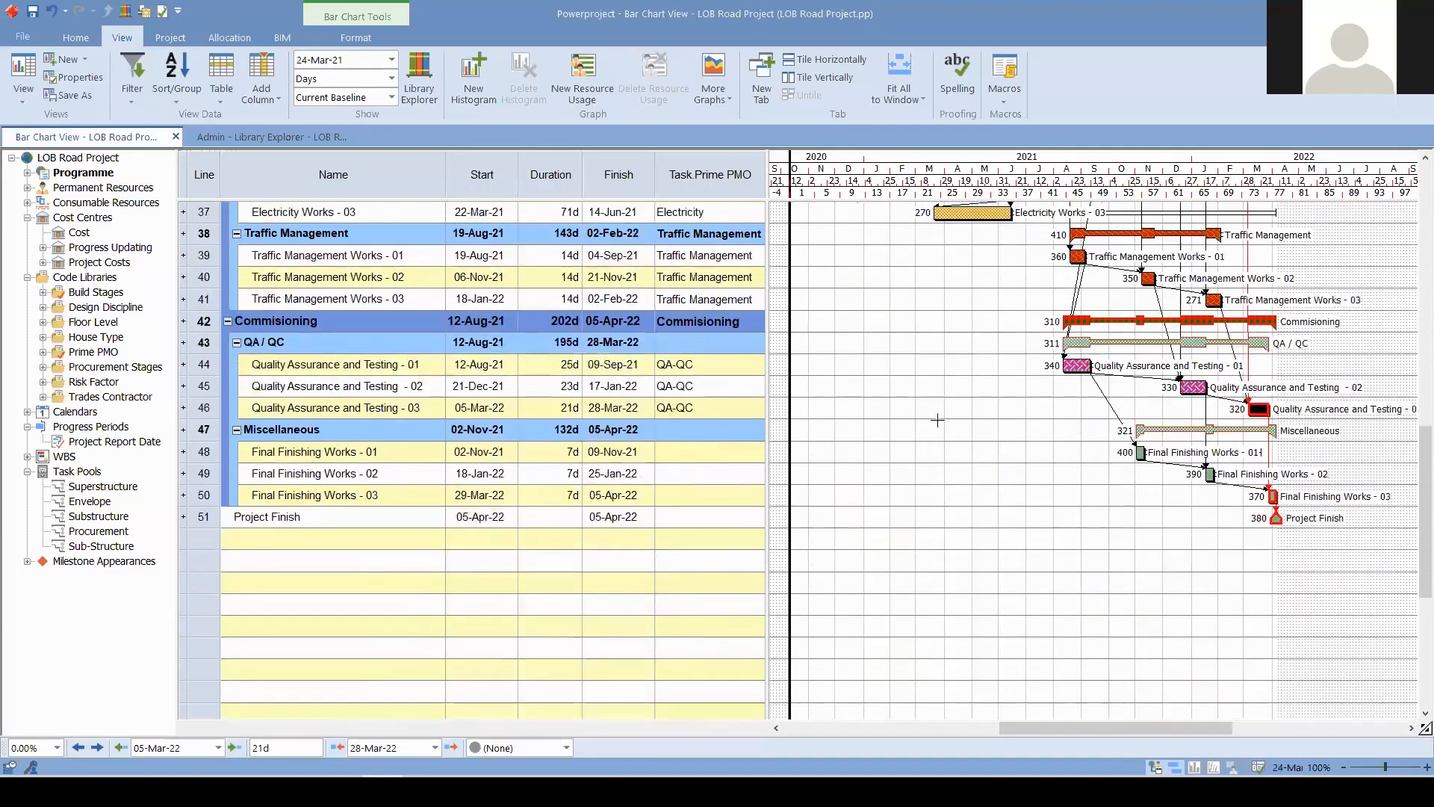
pyautogui.doubleClick(735, 459)
pyautogui.click(746, 553)
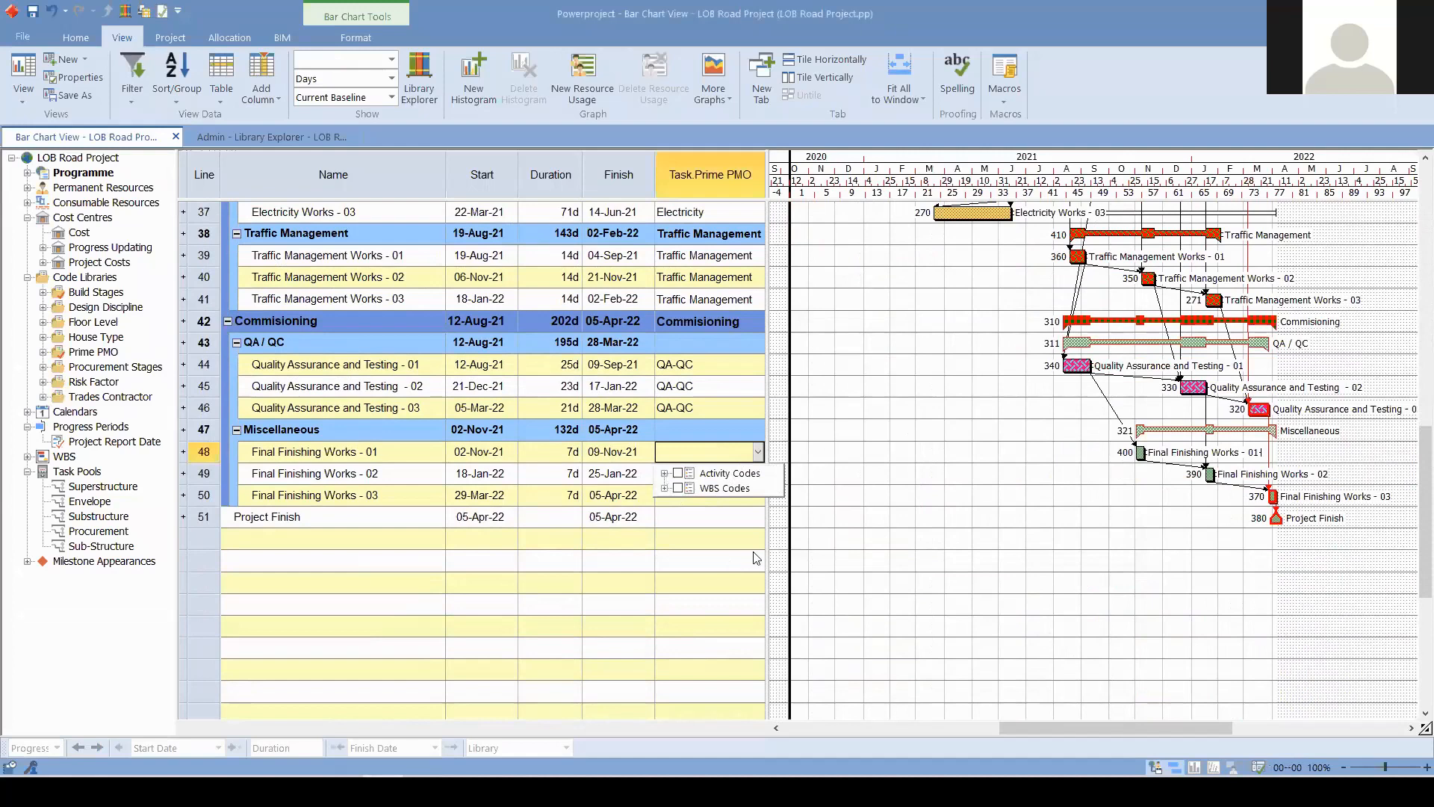
pyautogui.click(1140, 454)
pyautogui.keyDown('ctrl'); pyautogui.click(1209, 475); pyautogui.keyUp('ctrl')
pyautogui.keyDown('ctrl'); pyautogui.click(1273, 497); pyautogui.keyUp('ctrl')
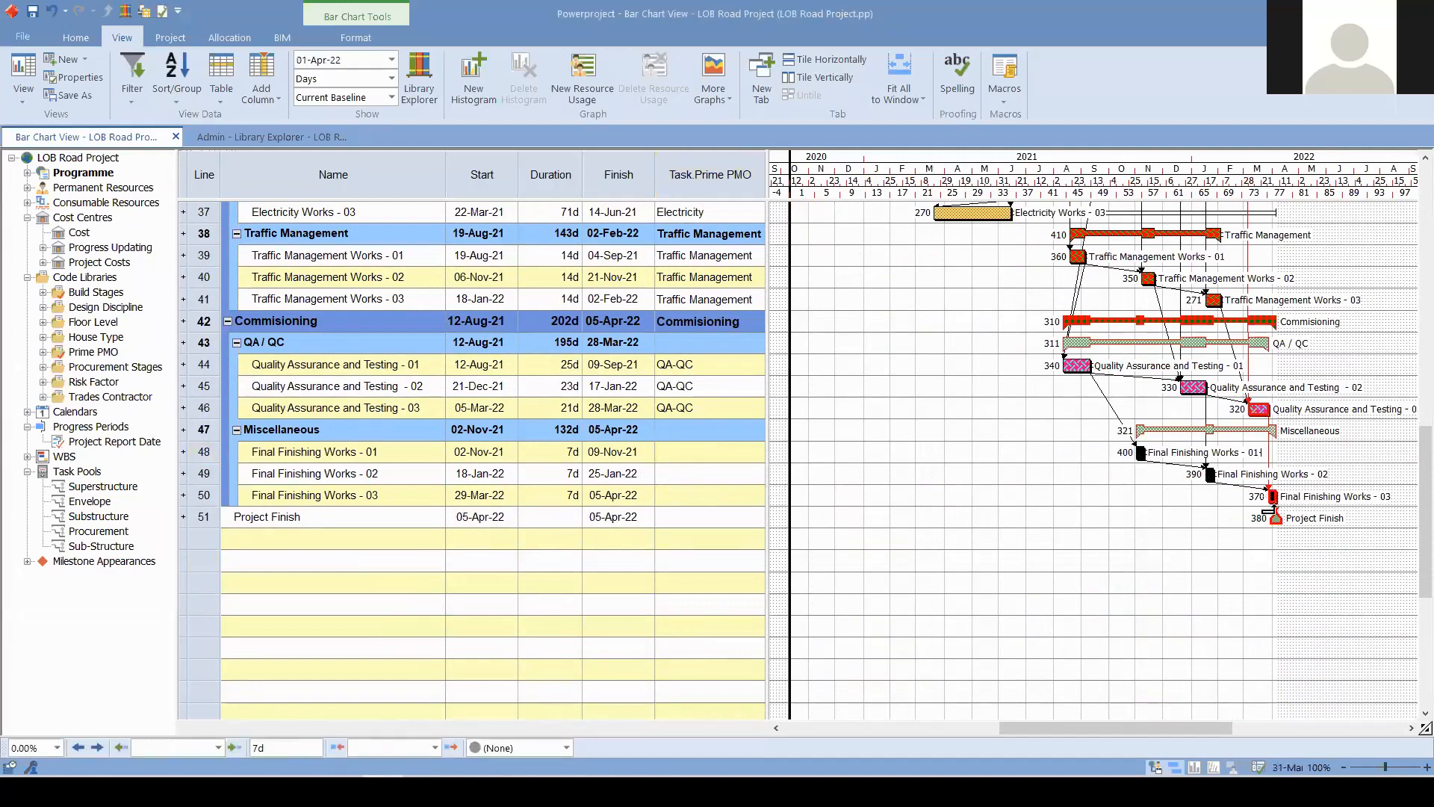
pyautogui.click(42, 352)
pyautogui.moveTo(137, 532); pyautogui.dragTo(1210, 481)
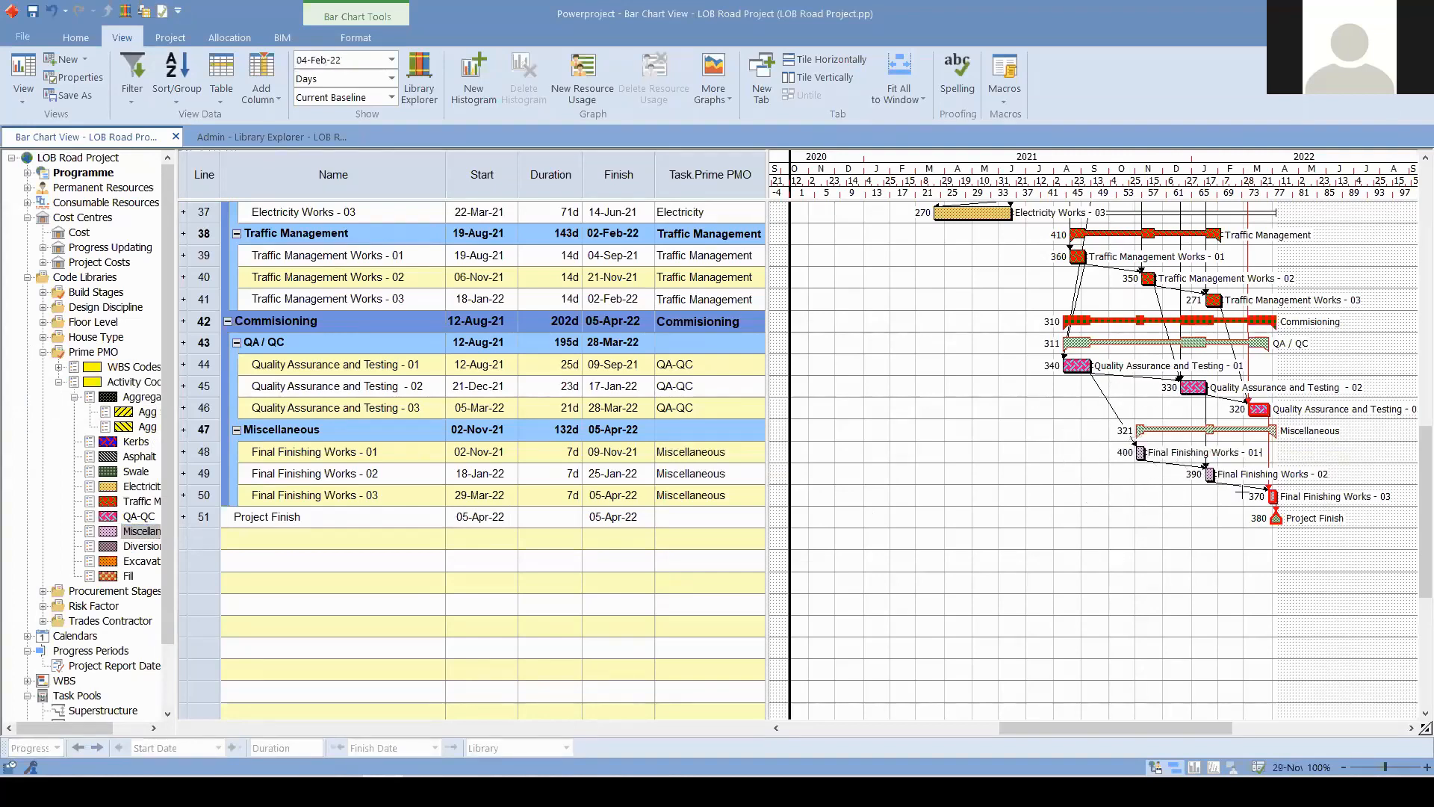
# - Widen the table area beyond the Prime PMO column and examine the column categories available for adding, including Codes
pyautogui.press('ctrl')
pyautogui.press('ctrl')
pyautogui.scroll(3, 801, 378)
pyautogui.press('ctrl')
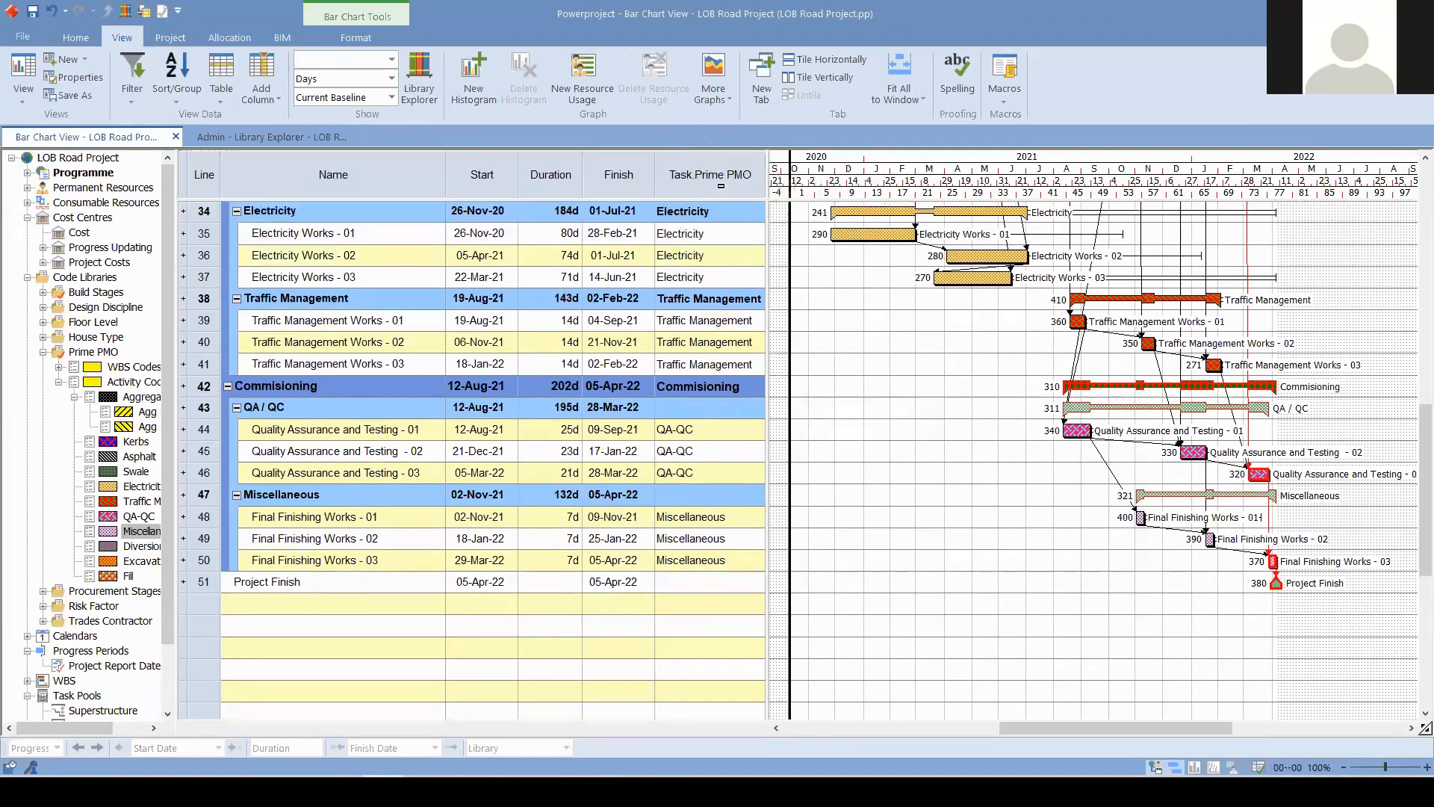
pyautogui.moveTo(763, 184); pyautogui.dragTo(833, 193)
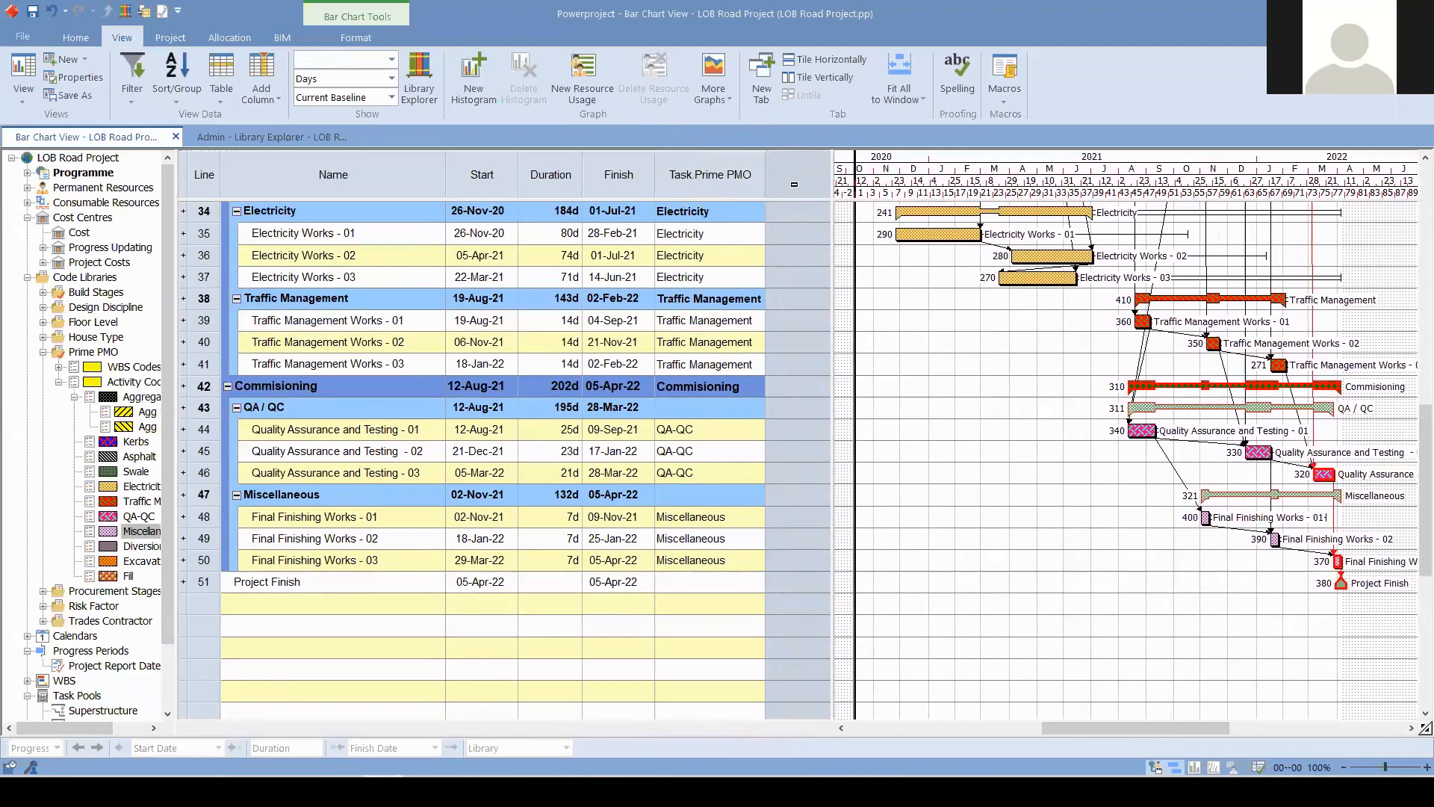
pyautogui.rightClick(793, 185)
pyautogui.moveTo(884, 355)
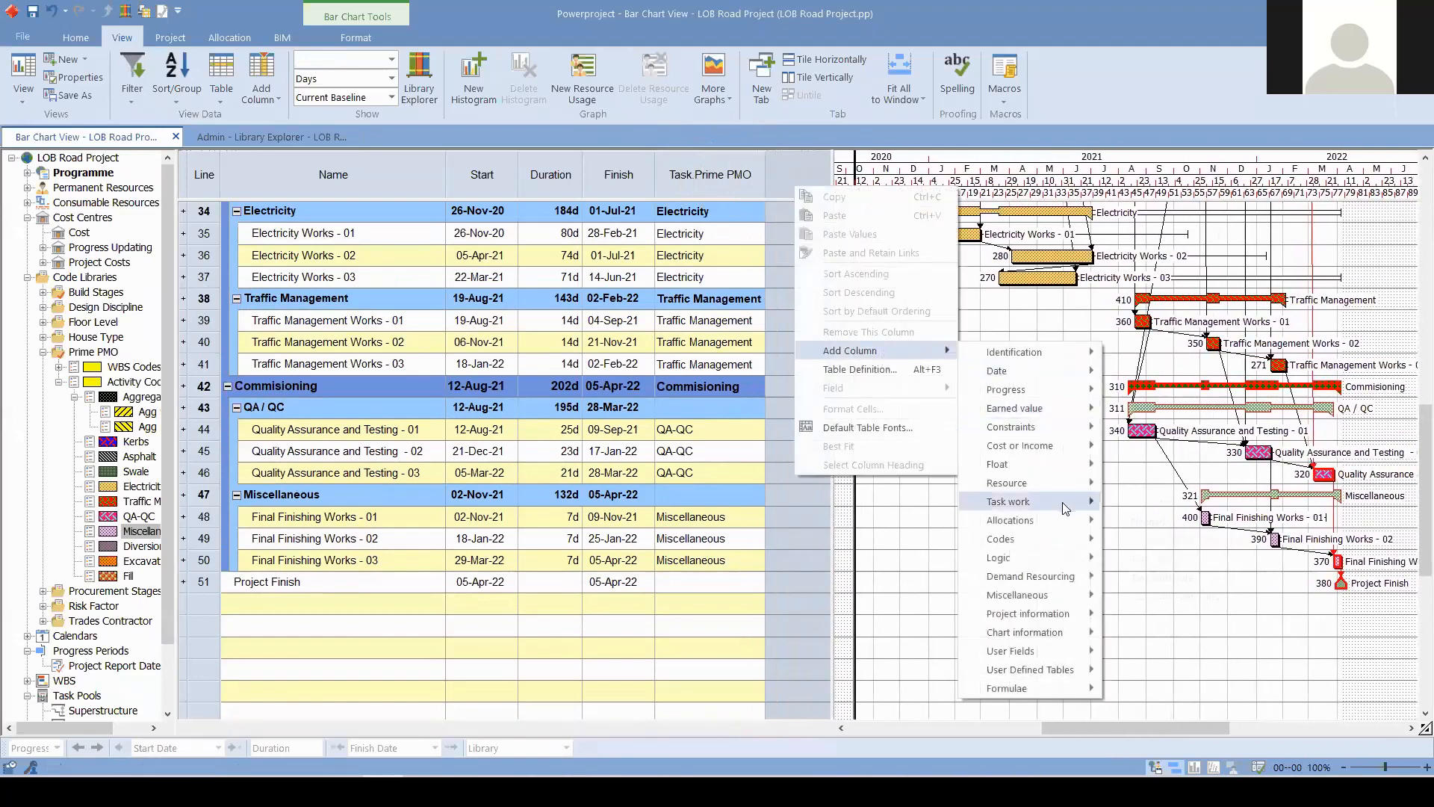
pyautogui.moveTo(1049, 542)
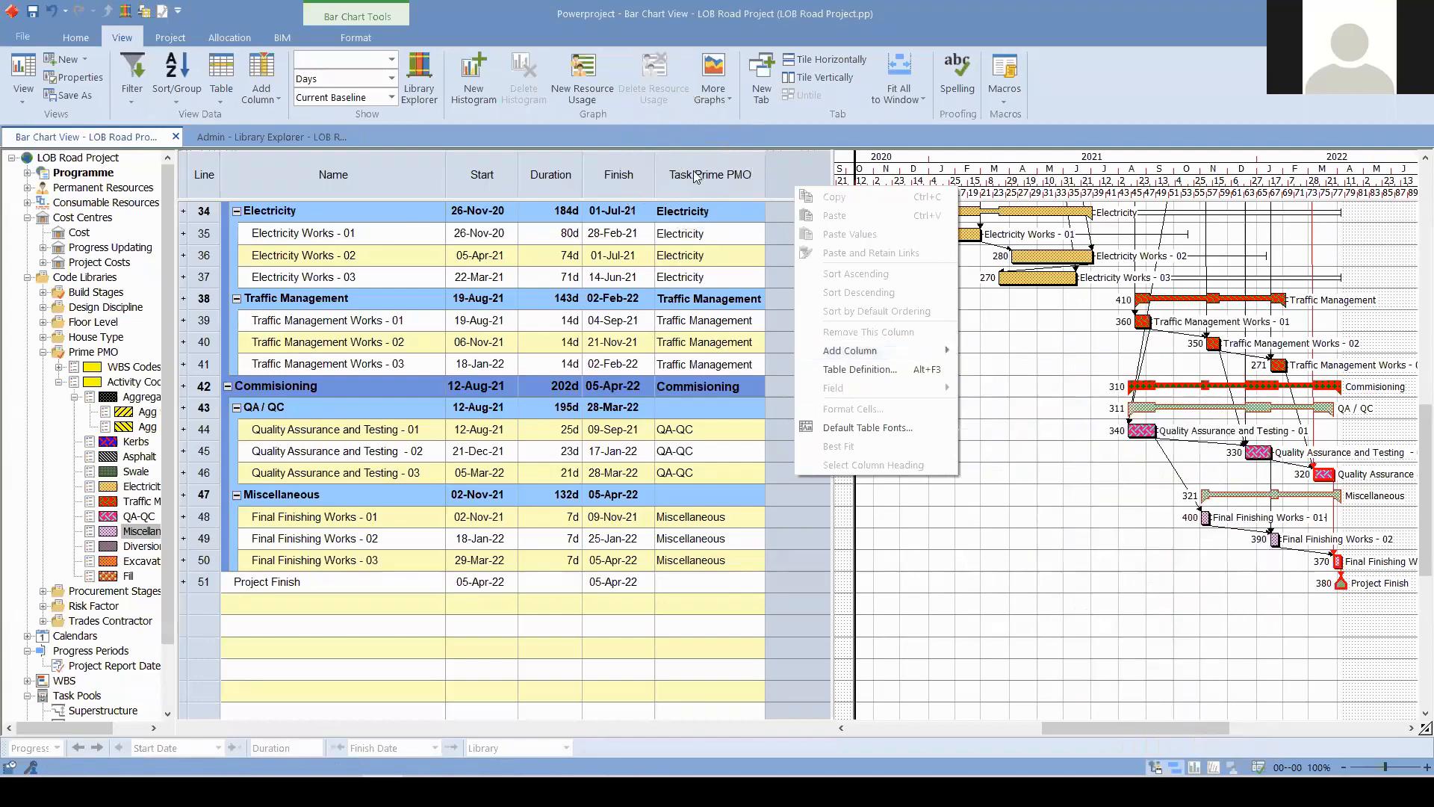
pyautogui.click(245, 609)
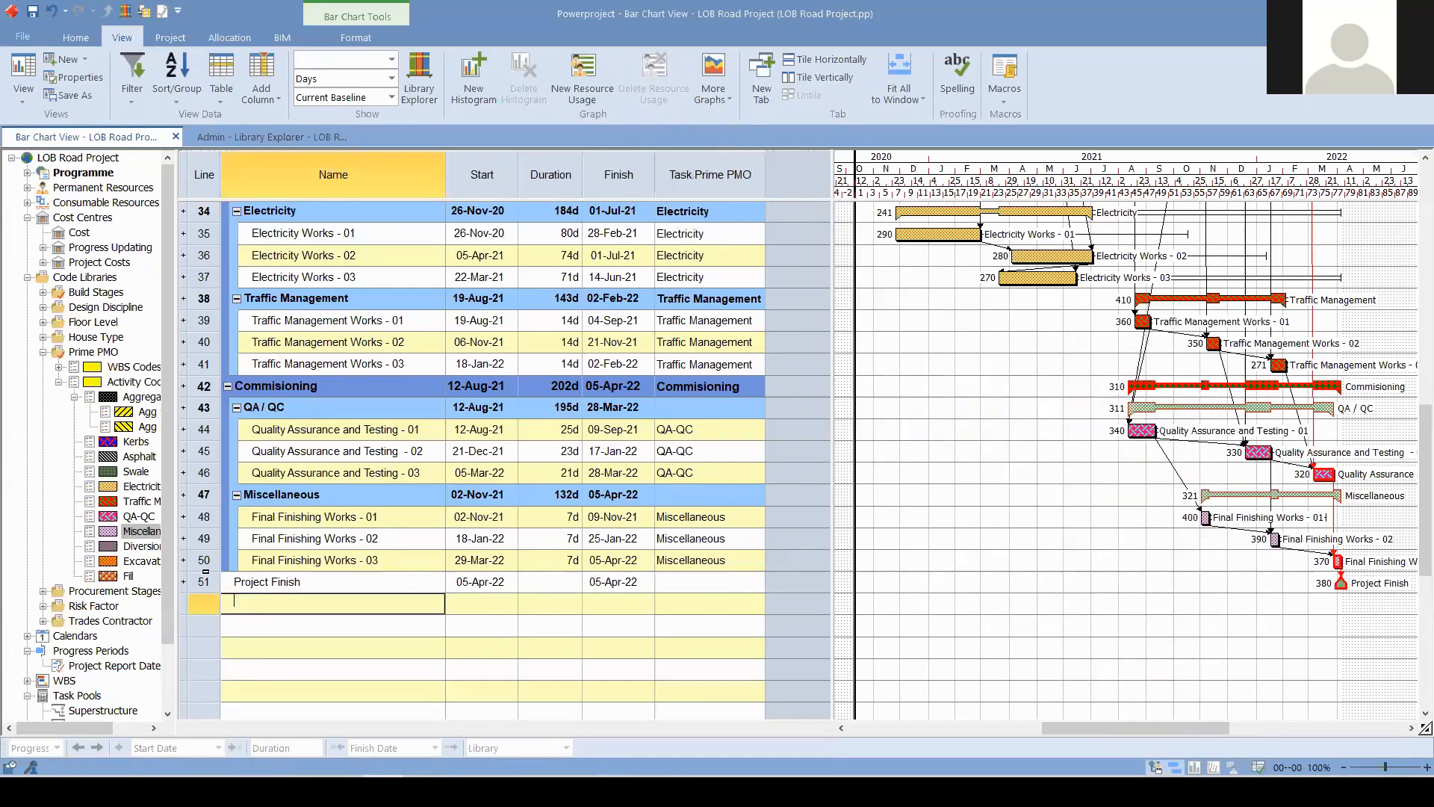
# - Draw a 151-day task from 26-Dec-20 to 22-Jun-21 on an empty row below Project Finish and name it A
pyautogui.click(200, 563)
pyautogui.click(478, 711)
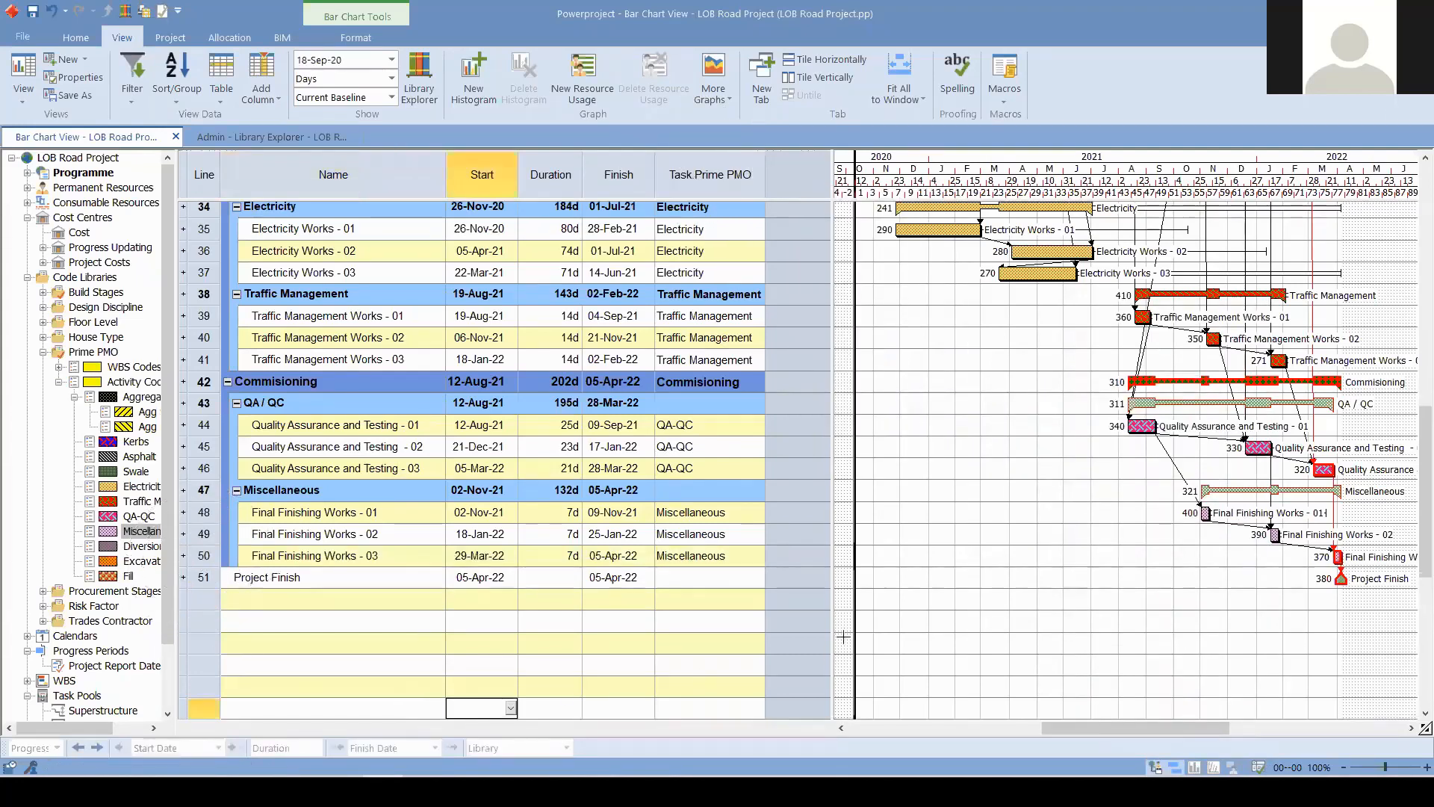
pyautogui.scroll(-2, 843, 636)
pyautogui.moveTo(832, 563); pyautogui.dragTo(647, 594)
pyautogui.moveTo(737, 497); pyautogui.dragTo(898, 498)
pyautogui.click(400, 492)
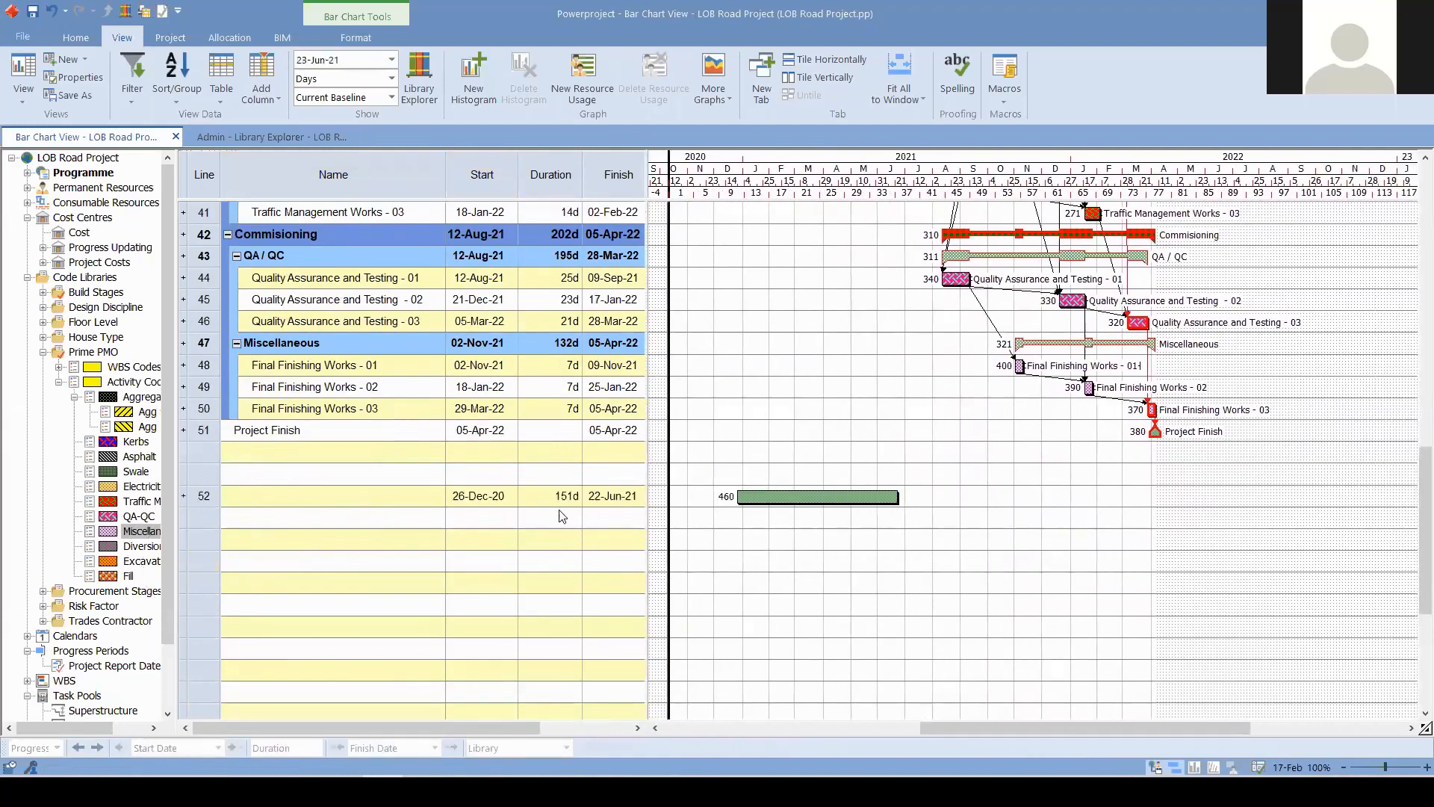
pyautogui.click(380, 563)
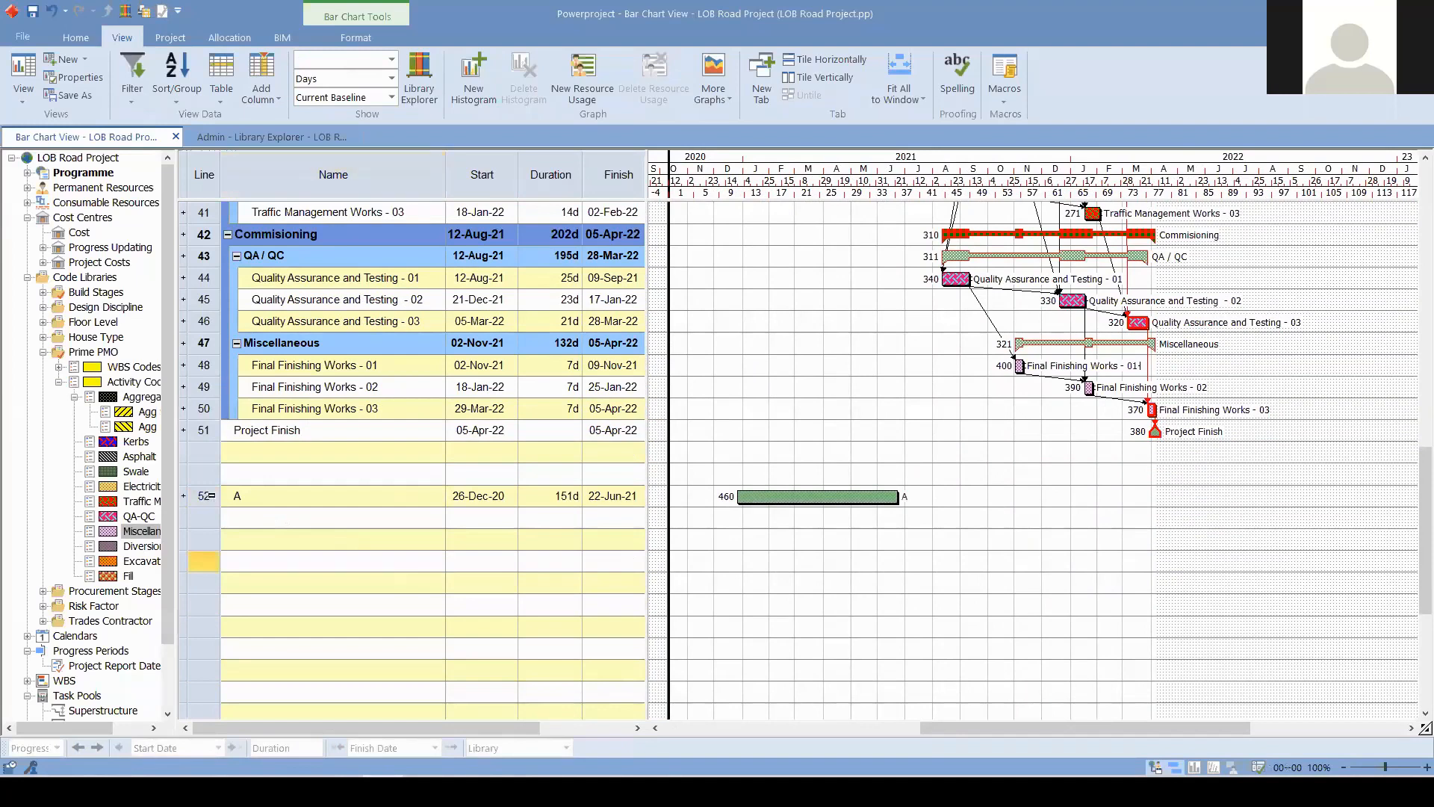
# - Compare selecting the entire line of task A with selecting only its bar
pyautogui.click(204, 496)
pyautogui.click(207, 497)
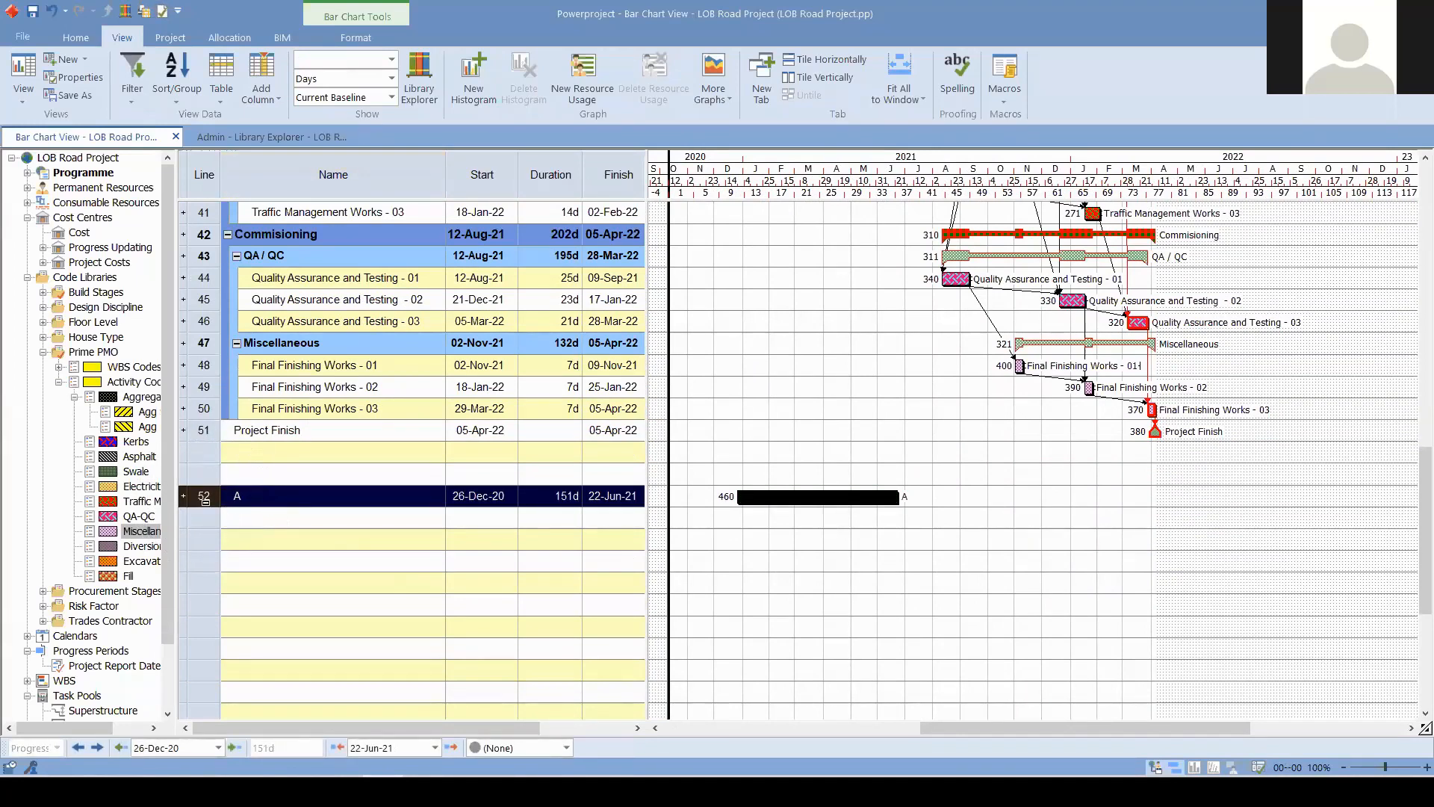
pyautogui.click(822, 498)
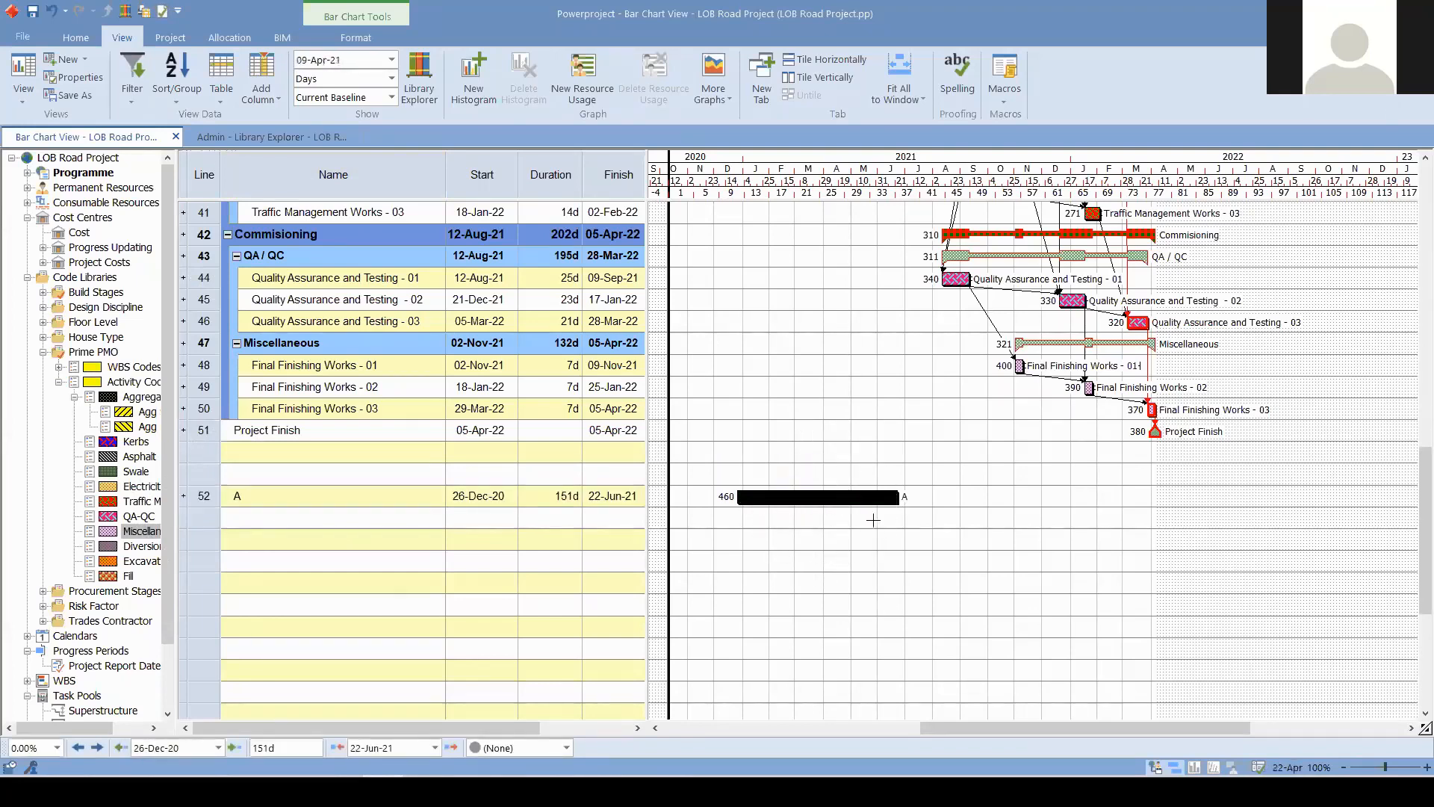
pyautogui.press('ctrl')
pyautogui.press('ctrl')
pyautogui.click(207, 501)
pyautogui.click(208, 502)
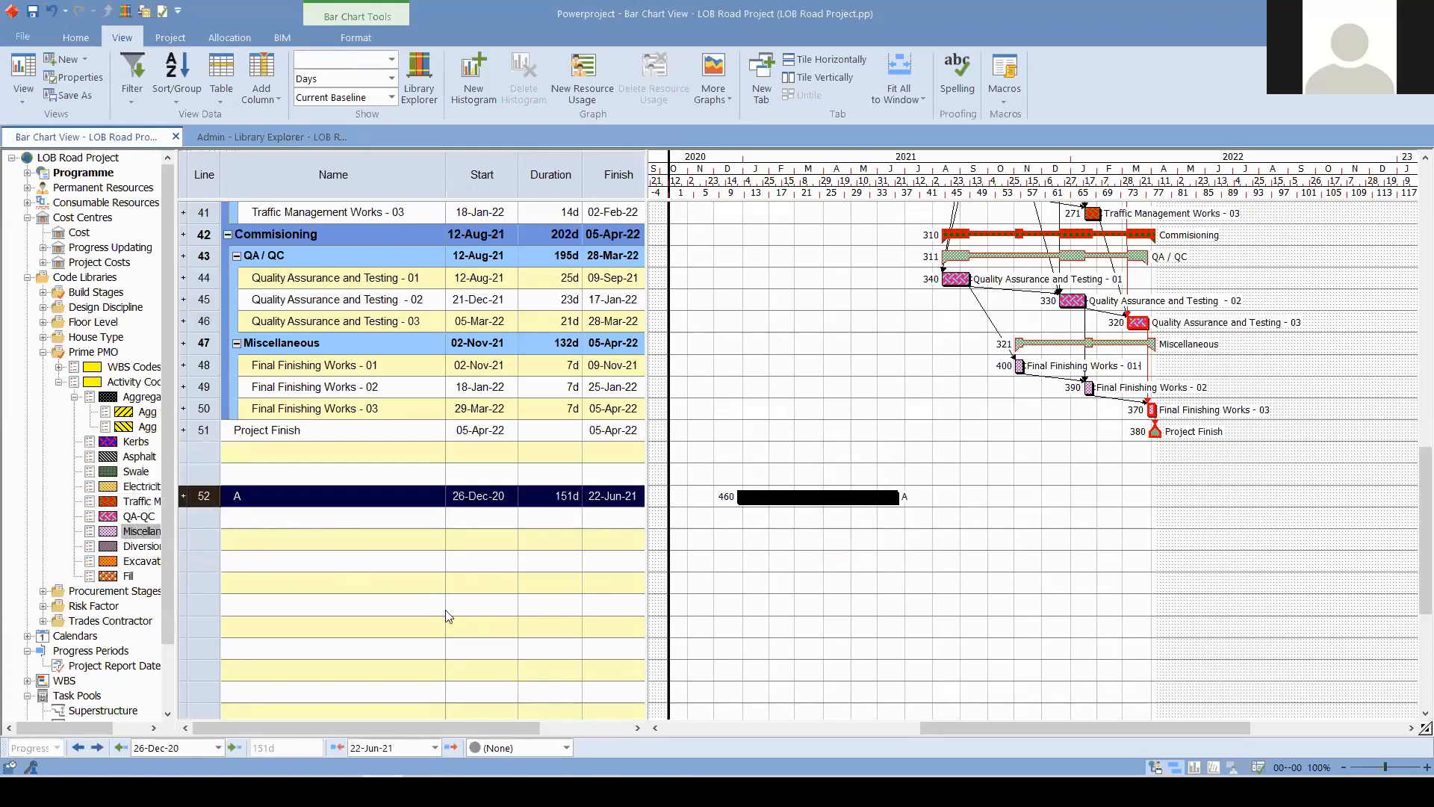
# - Move task A's bar one row down to start on 13-Jan-21, and select the line still named A
pyautogui.click(793, 497)
pyautogui.moveTo(794, 497)
pyautogui.mouseDown()
pyautogui.moveTo(861, 528)
pyautogui.moveTo(809, 518)
pyautogui.mouseUp()
pyautogui.click(234, 497)
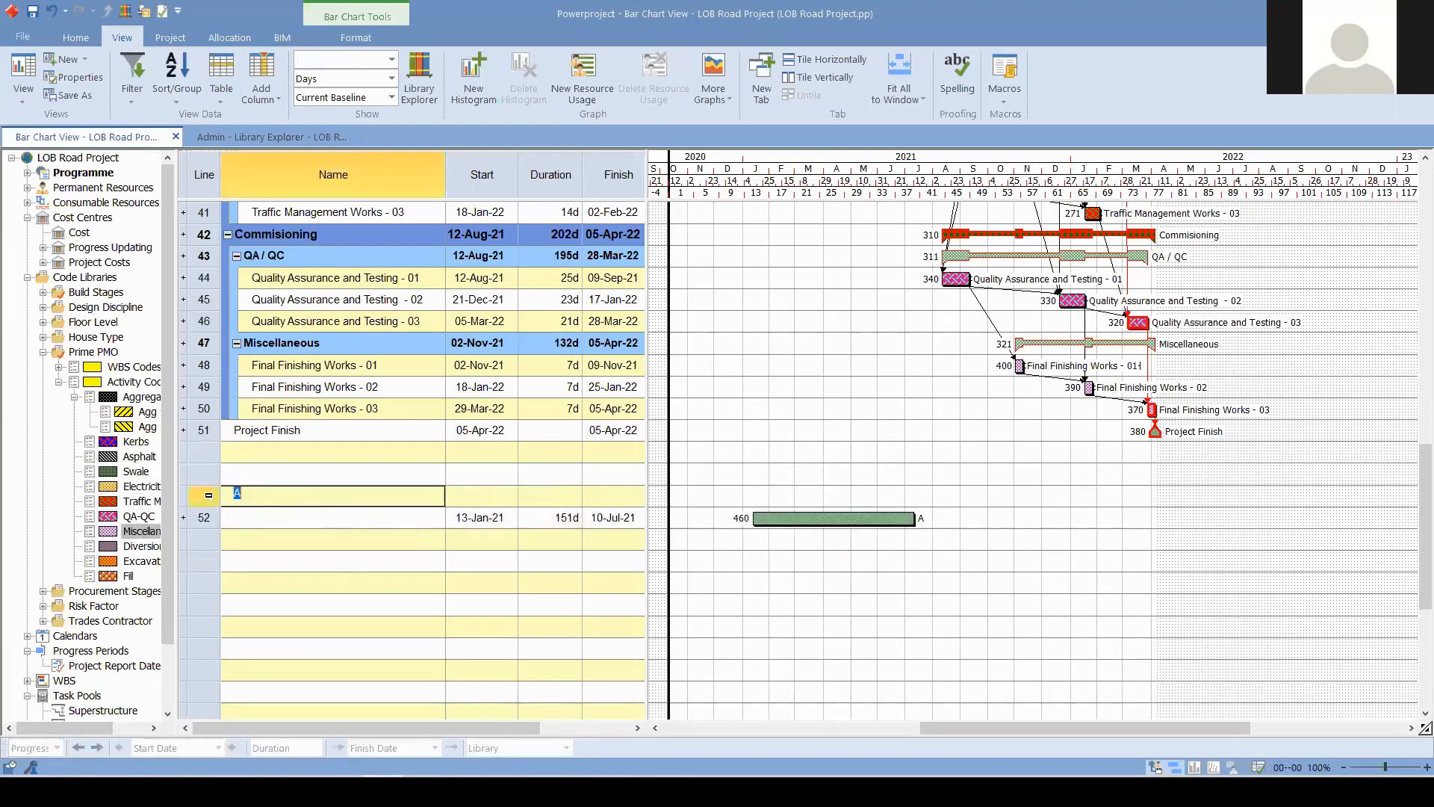
pyautogui.click(212, 496)
pyautogui.press('ctrl')
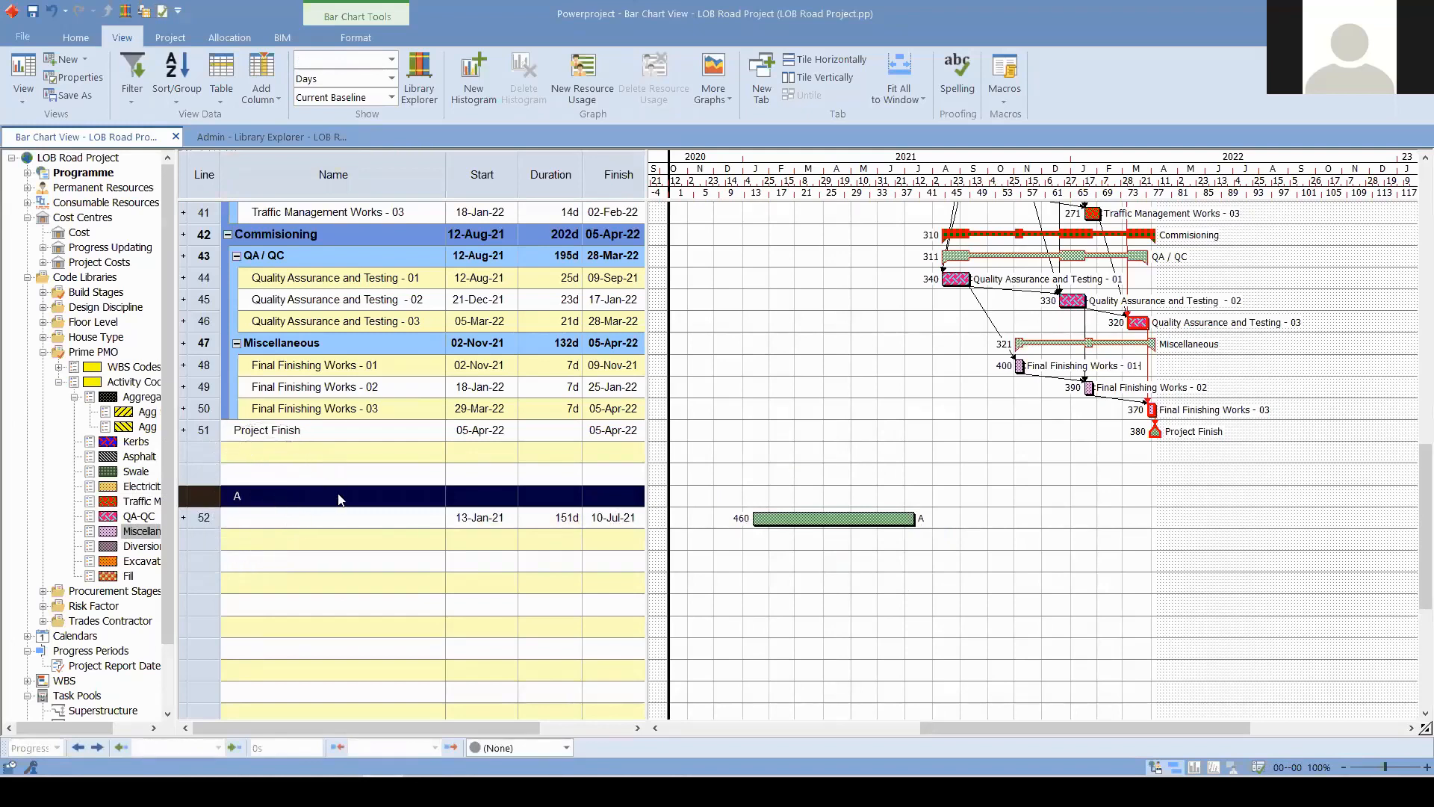
# - Name the line holding the moved bar B and select its bar on the chart
pyautogui.click(380, 521)
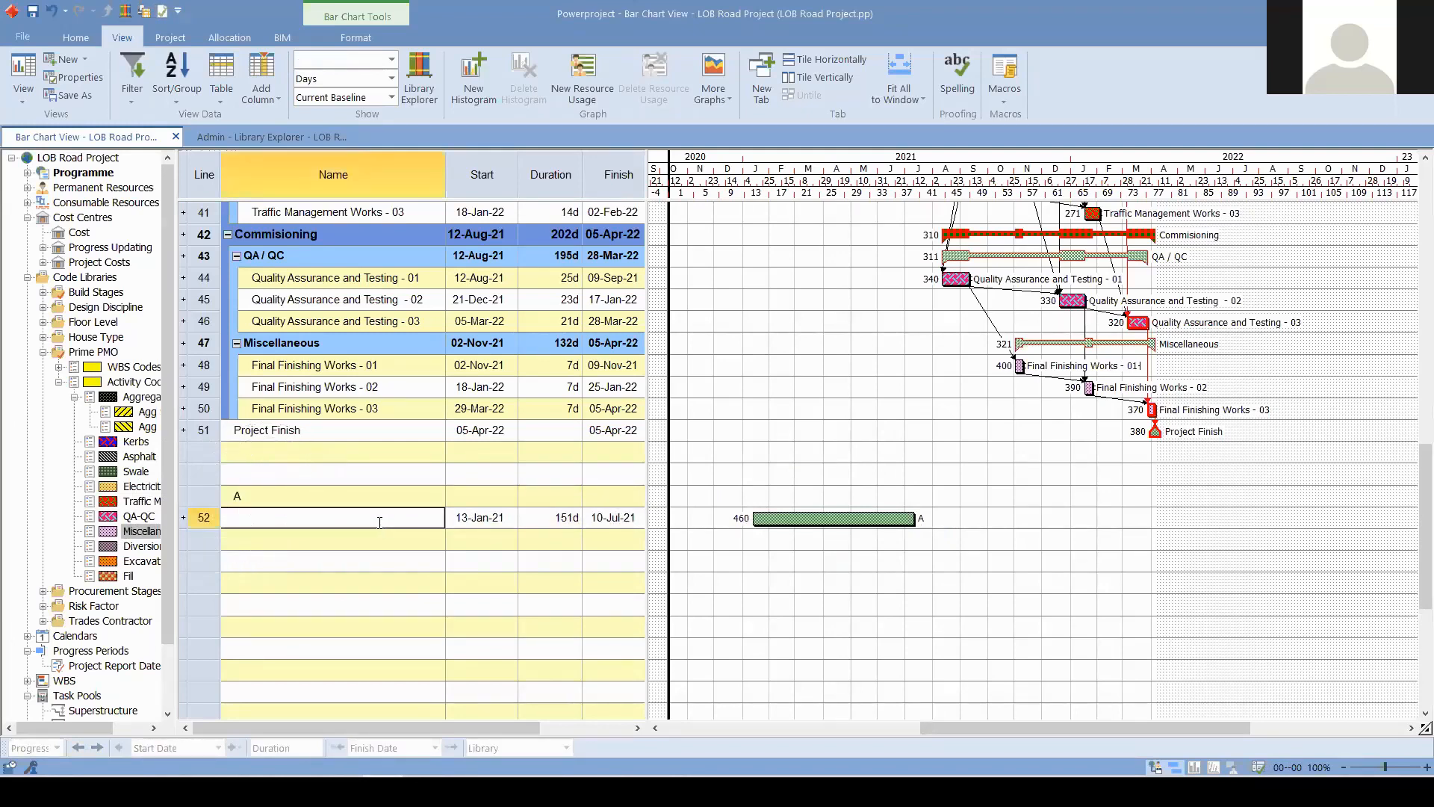
pyautogui.click(357, 561)
pyautogui.click(208, 519)
pyautogui.press('ctrl')
pyautogui.click(409, 568)
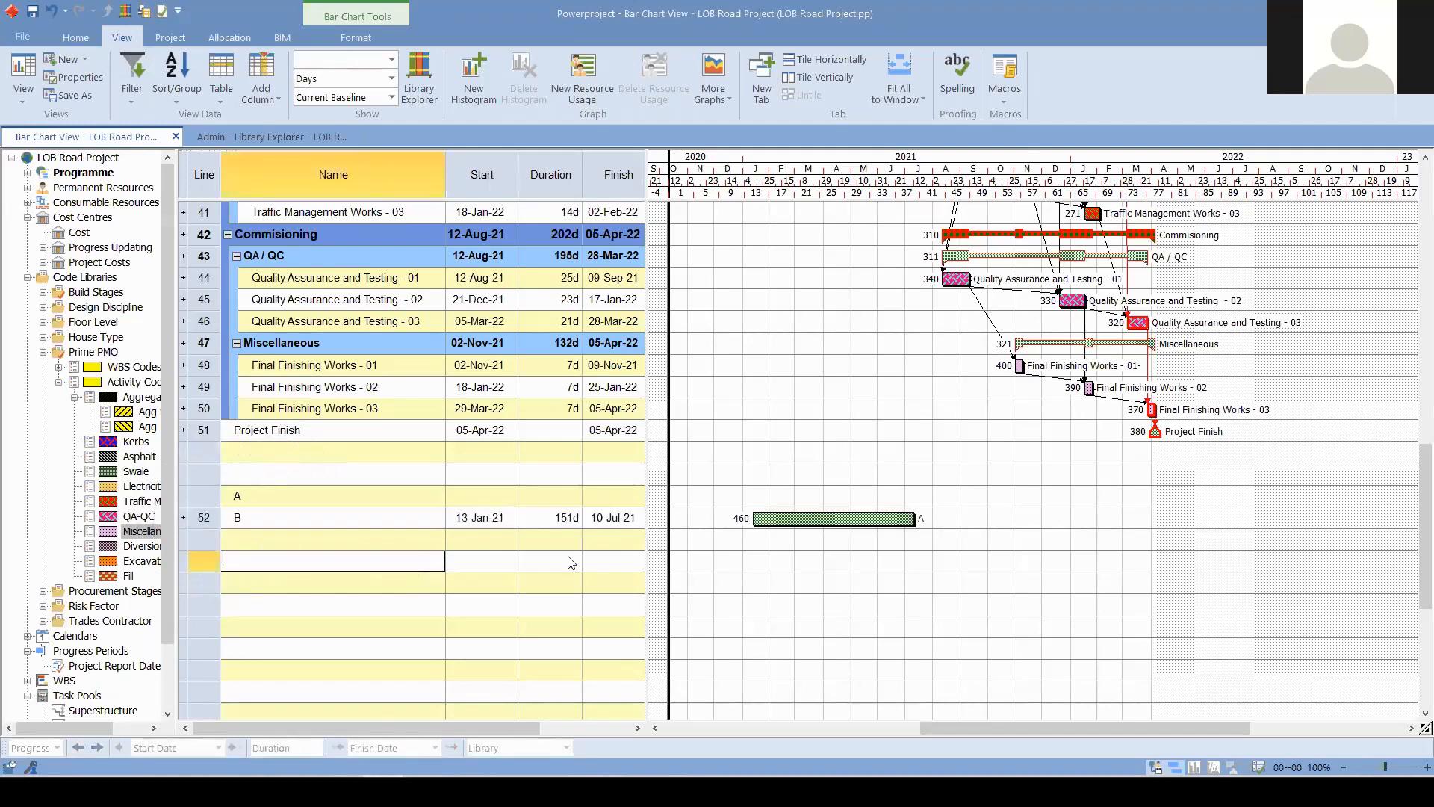
pyautogui.click(895, 520)
pyautogui.press('ctrl')
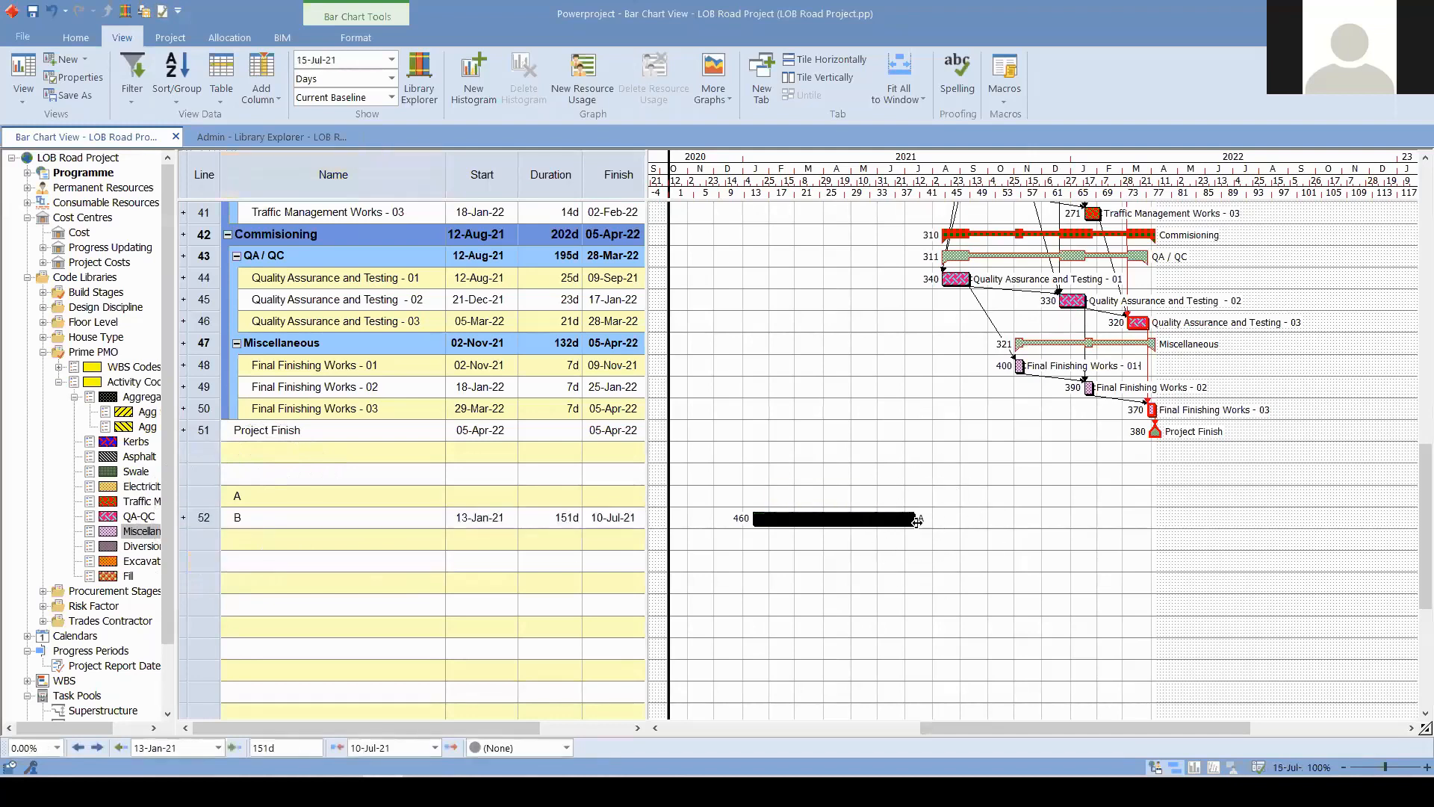
# - Move the bar from line B back up to line A, starting 07-Jan-21, and delete the leftover line B
pyautogui.moveTo(870, 521); pyautogui.dragTo(921, 519)
pyautogui.moveTo(902, 519); pyautogui.dragTo(897, 496)
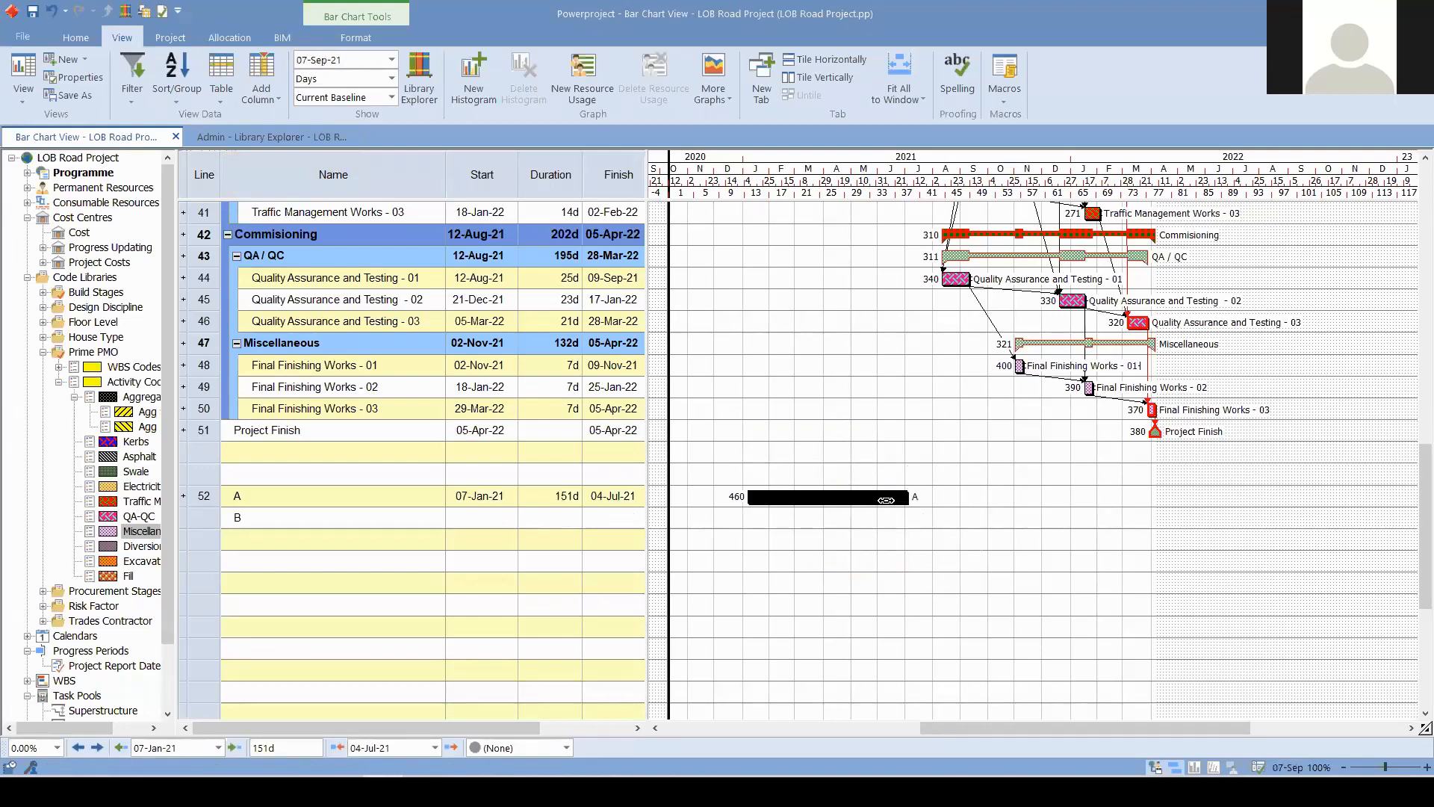
pyautogui.click(241, 502)
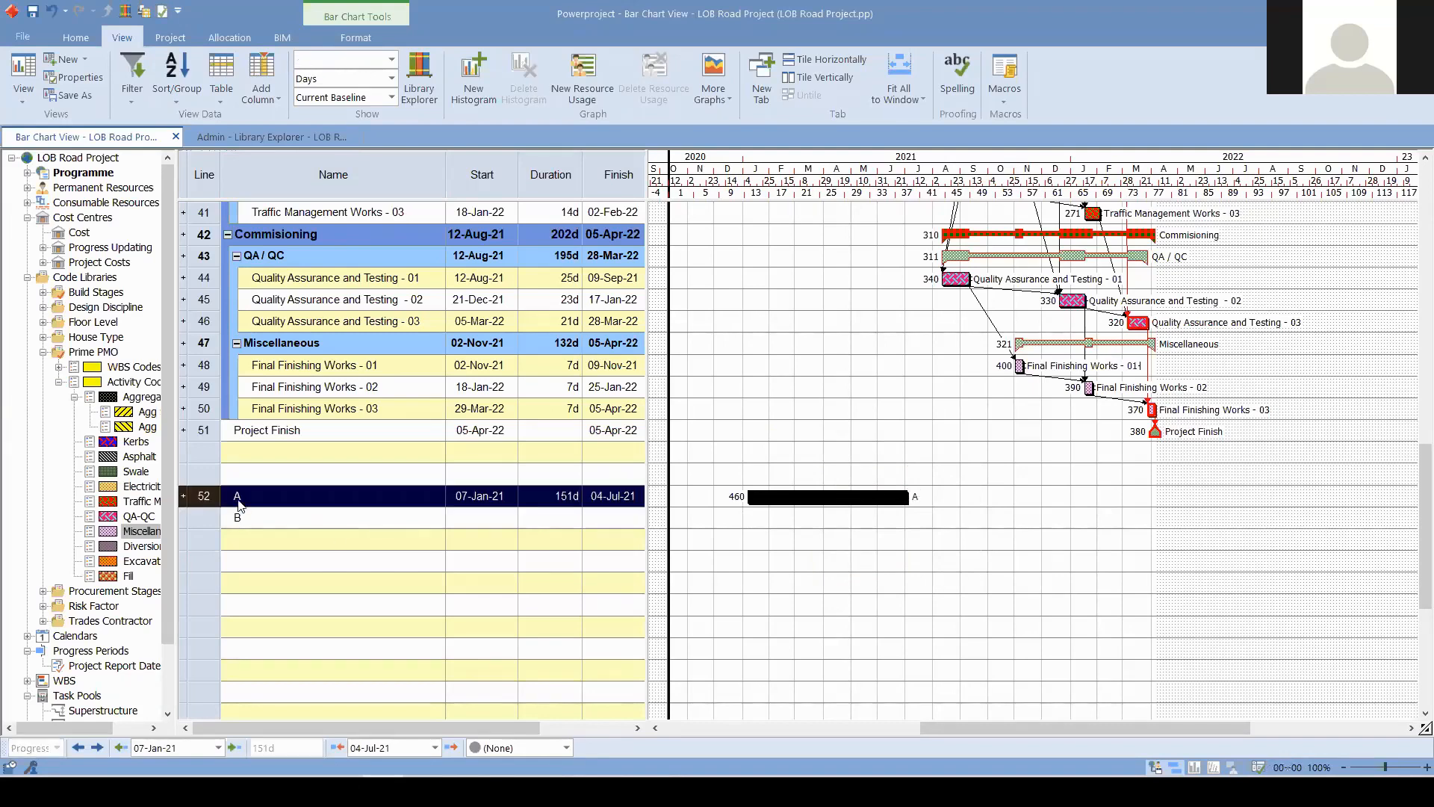
pyautogui.click(194, 523)
pyautogui.press('Delete')
# - Move task A's bar one row down, then return it to line A with a 05-Jan-21 start
pyautogui.click(487, 506)
pyautogui.moveTo(802, 497); pyautogui.dragTo(805, 519)
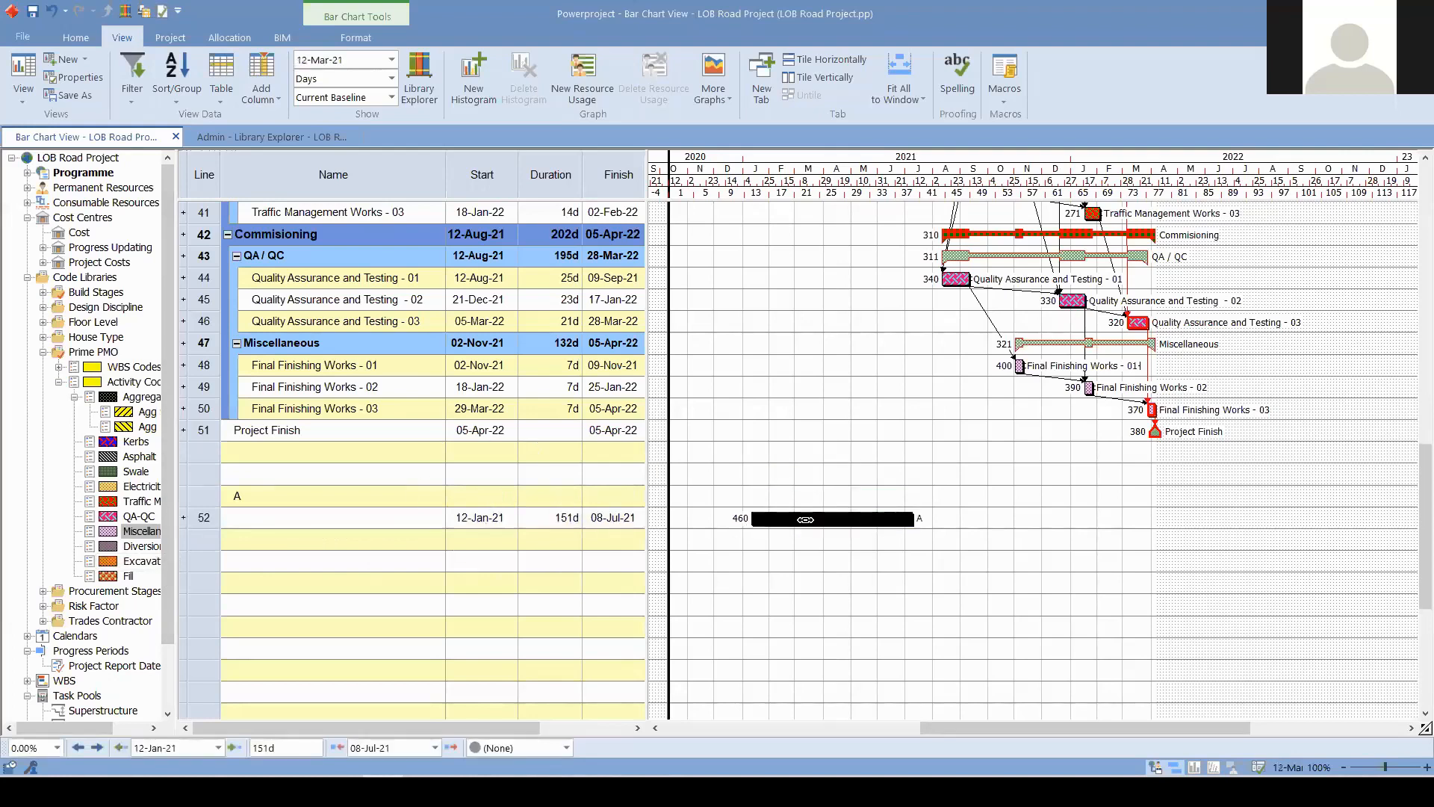
pyautogui.click(504, 526)
pyautogui.moveTo(827, 518); pyautogui.dragTo(823, 496)
# - Delete the entire line of task A below Project Finish
pyautogui.click(299, 496)
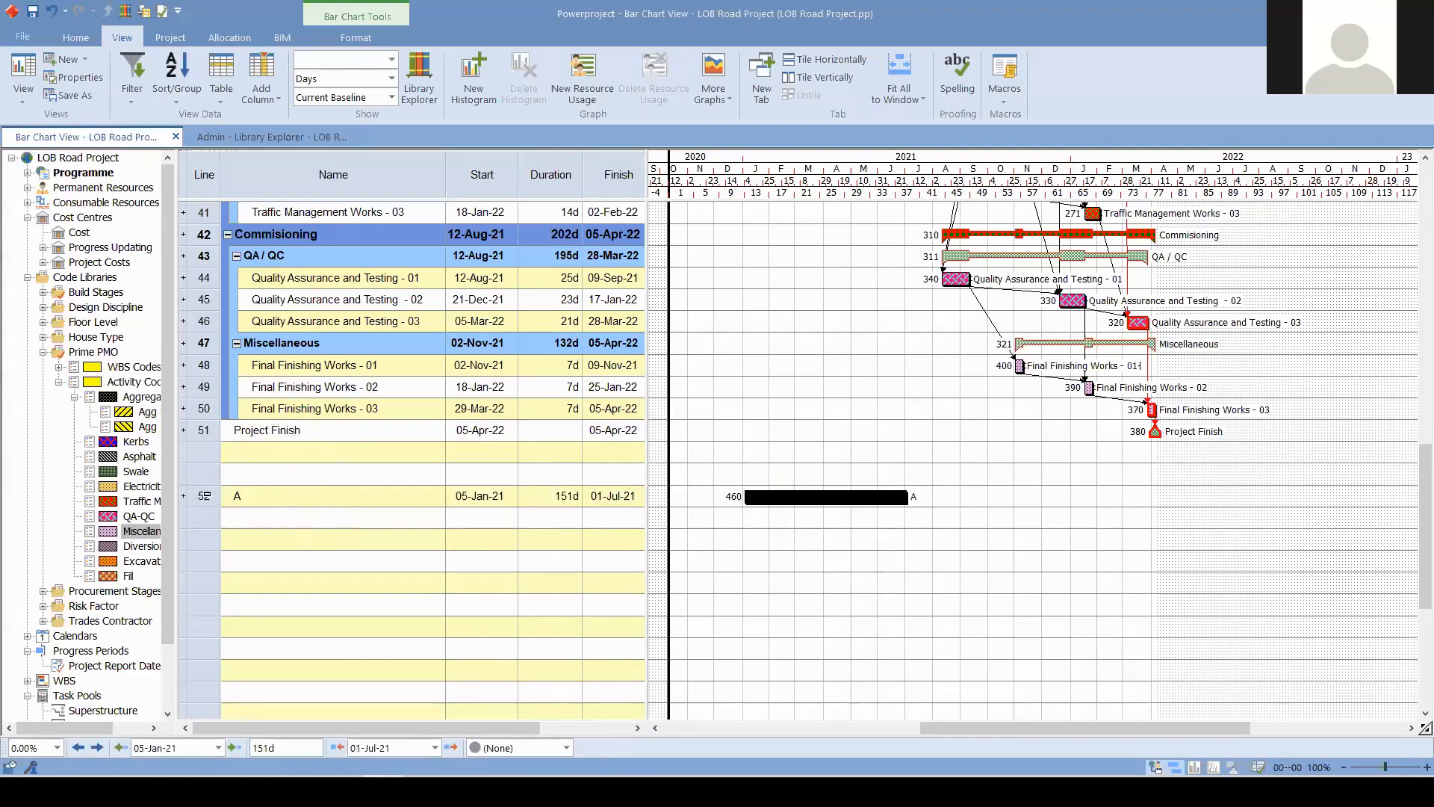
pyautogui.click(204, 496)
pyautogui.press('Delete')
# - Widen the spreadsheet area beside the chart until the Task Prime PMO column is fully shown
pyautogui.scroll(6, 591, 527)
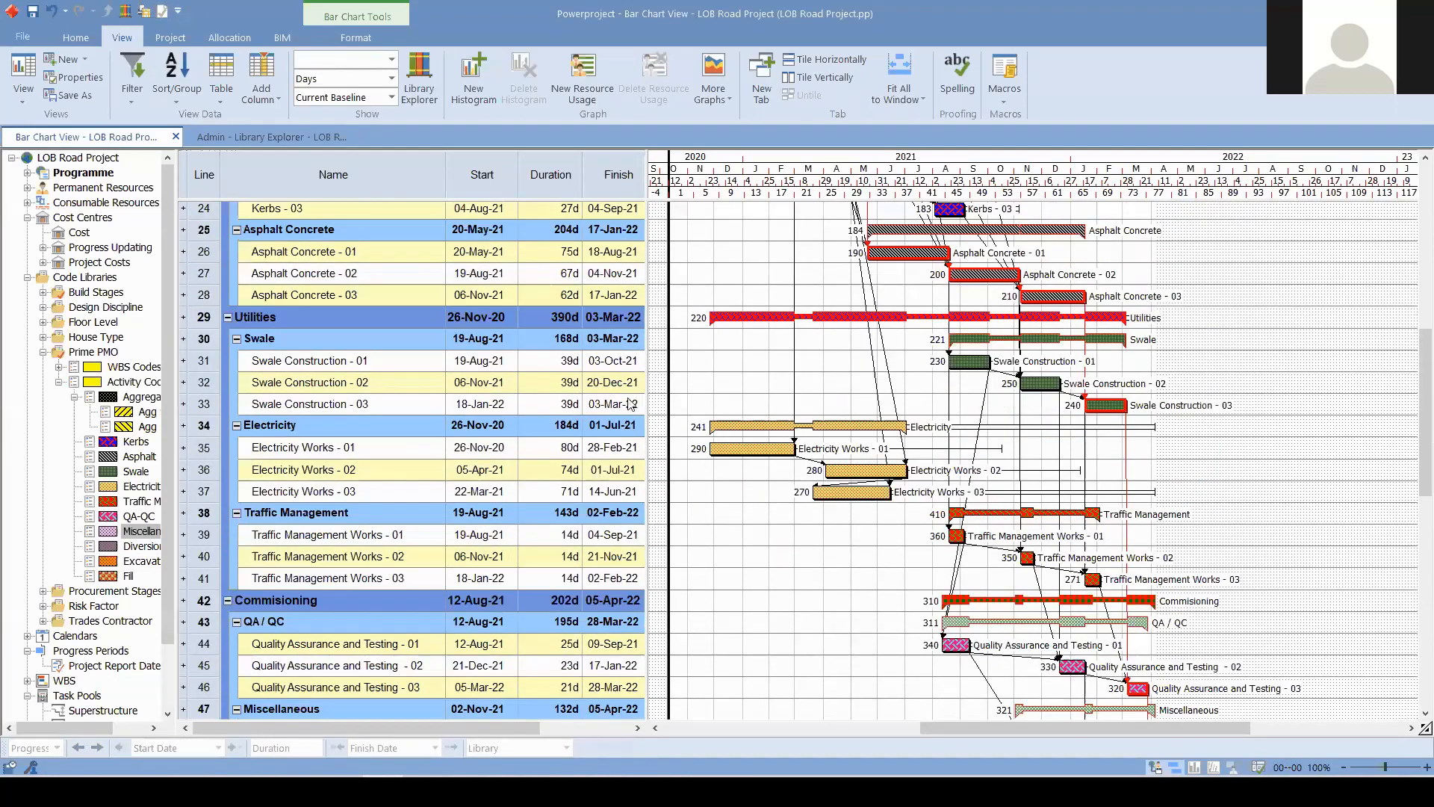
pyautogui.scroll(8, 626, 295)
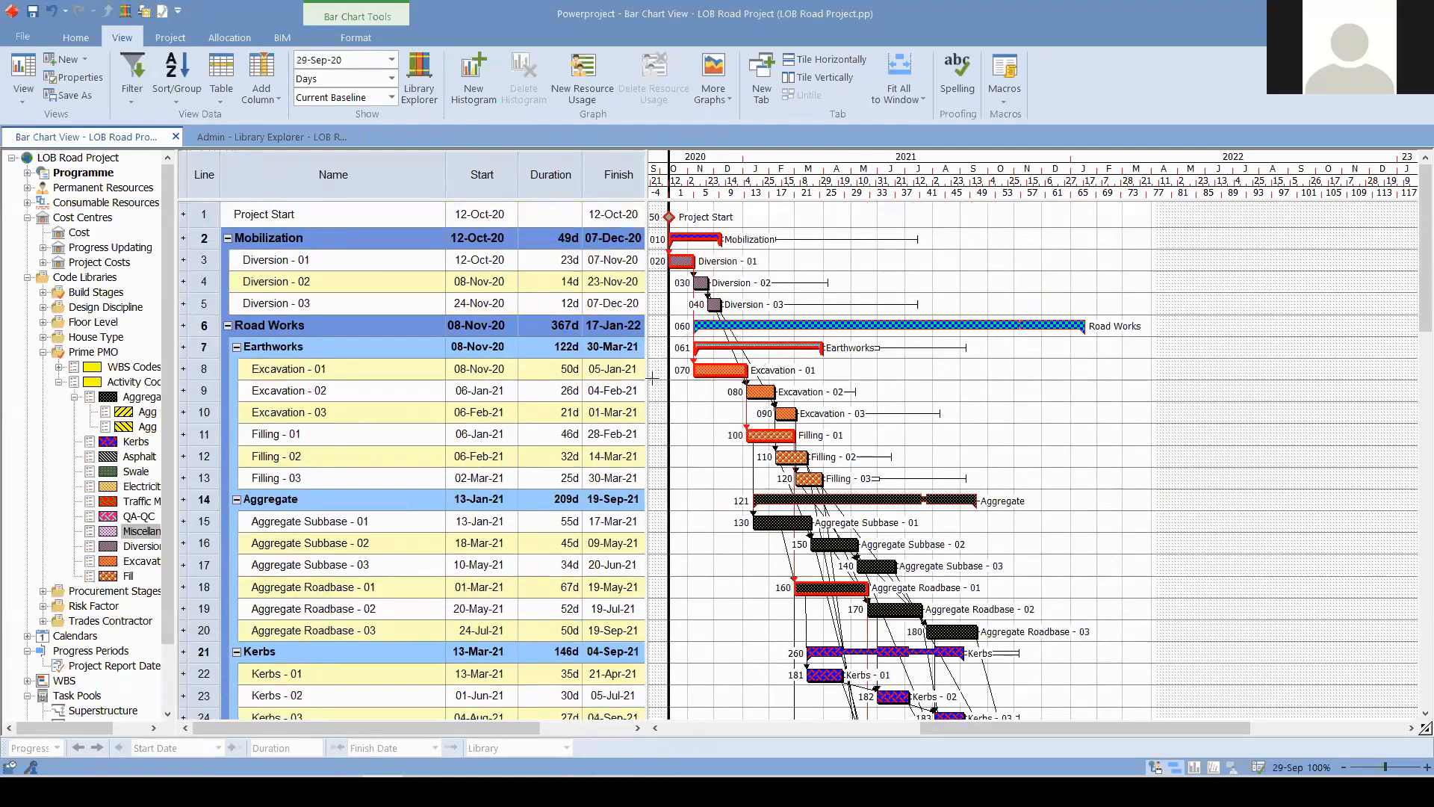
pyautogui.moveTo(652, 378); pyautogui.dragTo(758, 376)
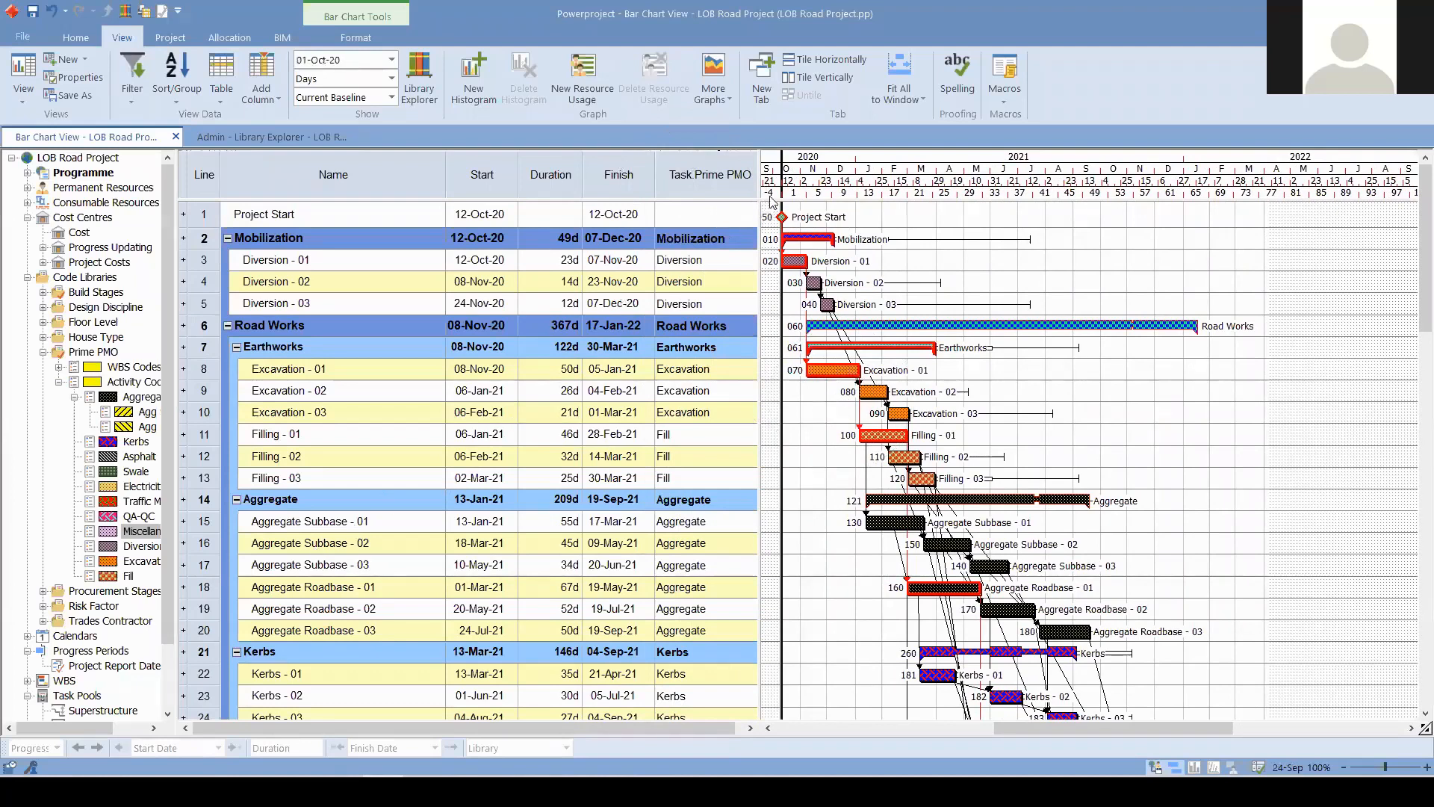
pyautogui.moveTo(754, 187); pyautogui.dragTo(845, 191)
pyautogui.rightClick(782, 179)
pyautogui.click(776, 166)
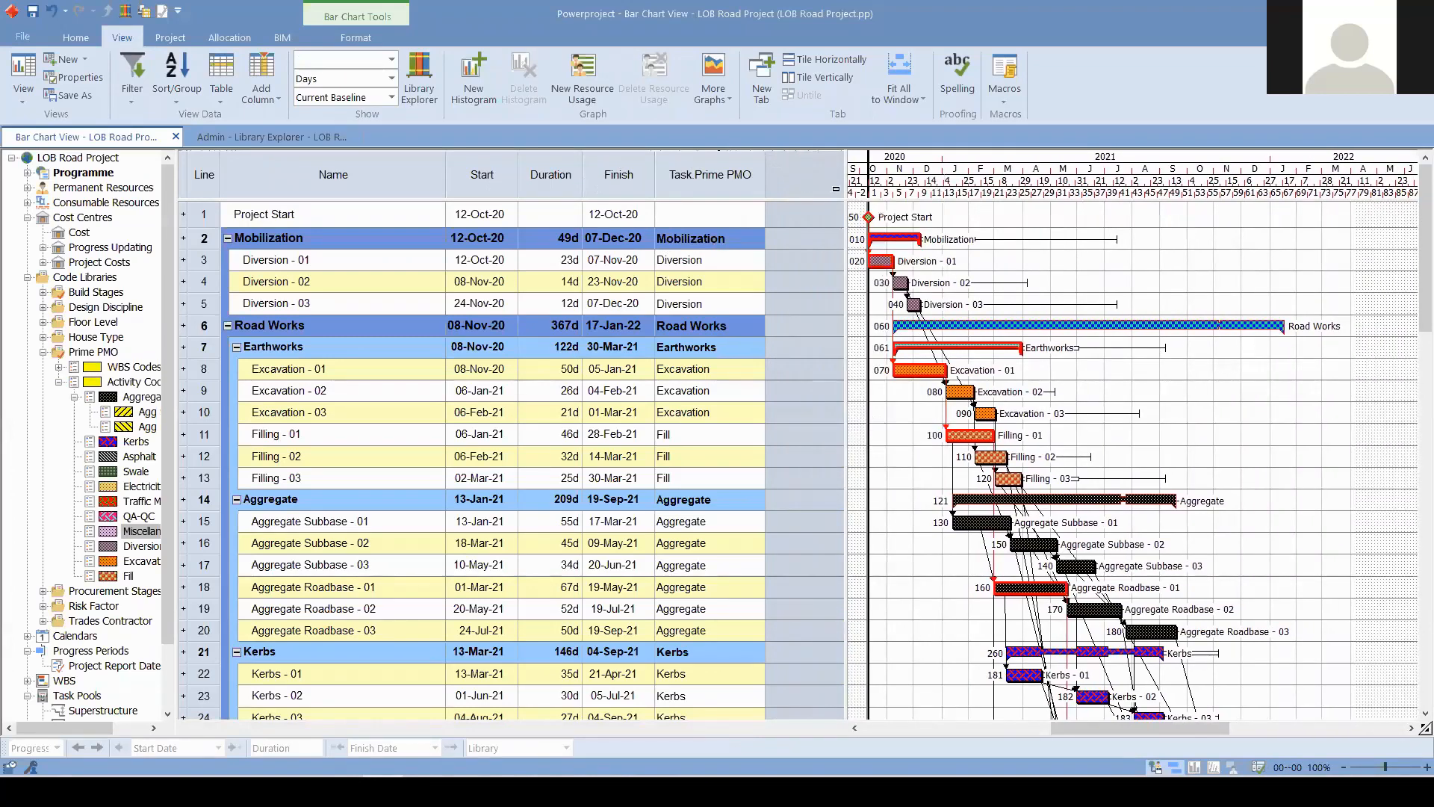
pyautogui.moveTo(840, 183); pyautogui.dragTo(758, 190)
pyautogui.scroll(-3, 893, 441)
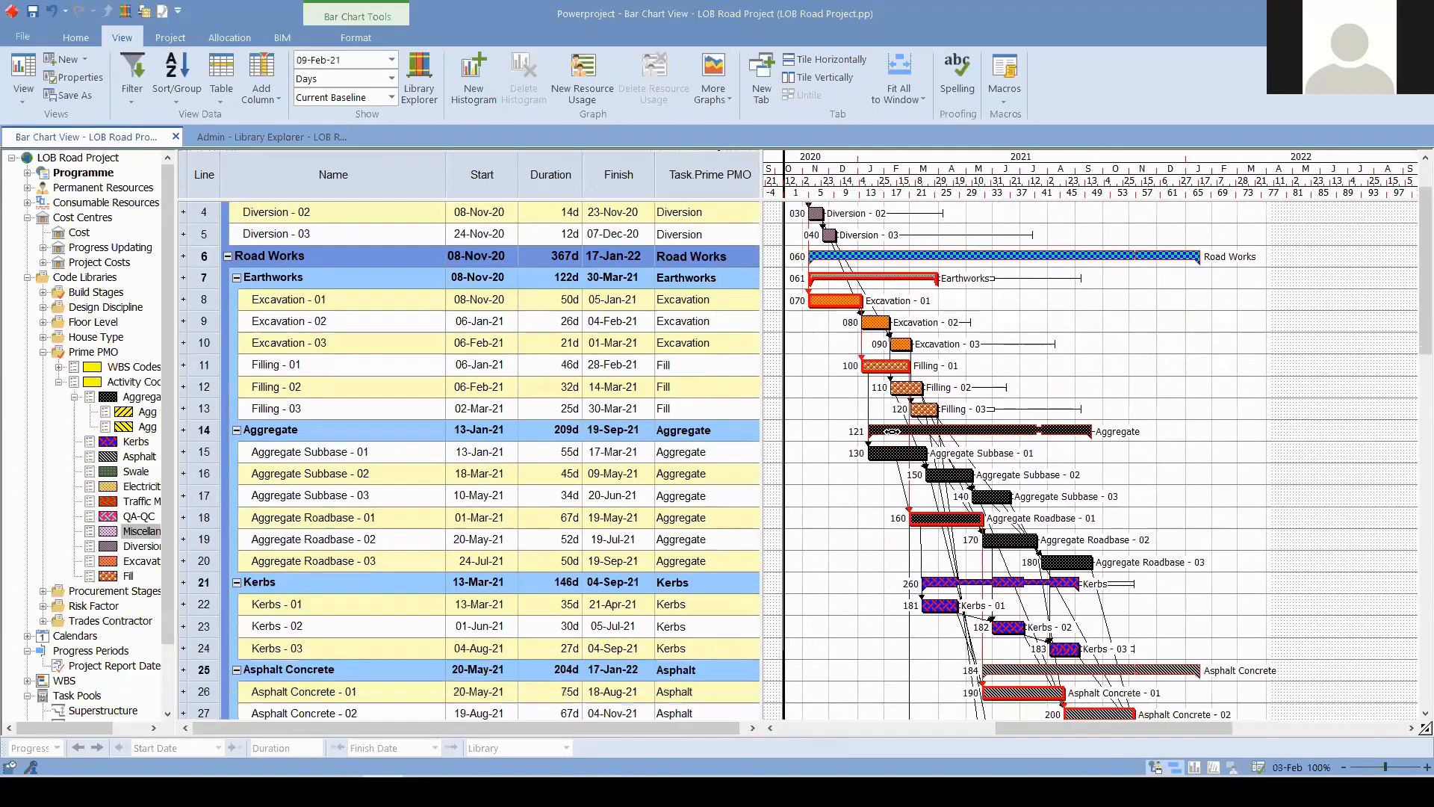
pyautogui.scroll(3, 892, 440)
# - Create a new code library named LOB in the Library Explorer
pyautogui.click(273, 138)
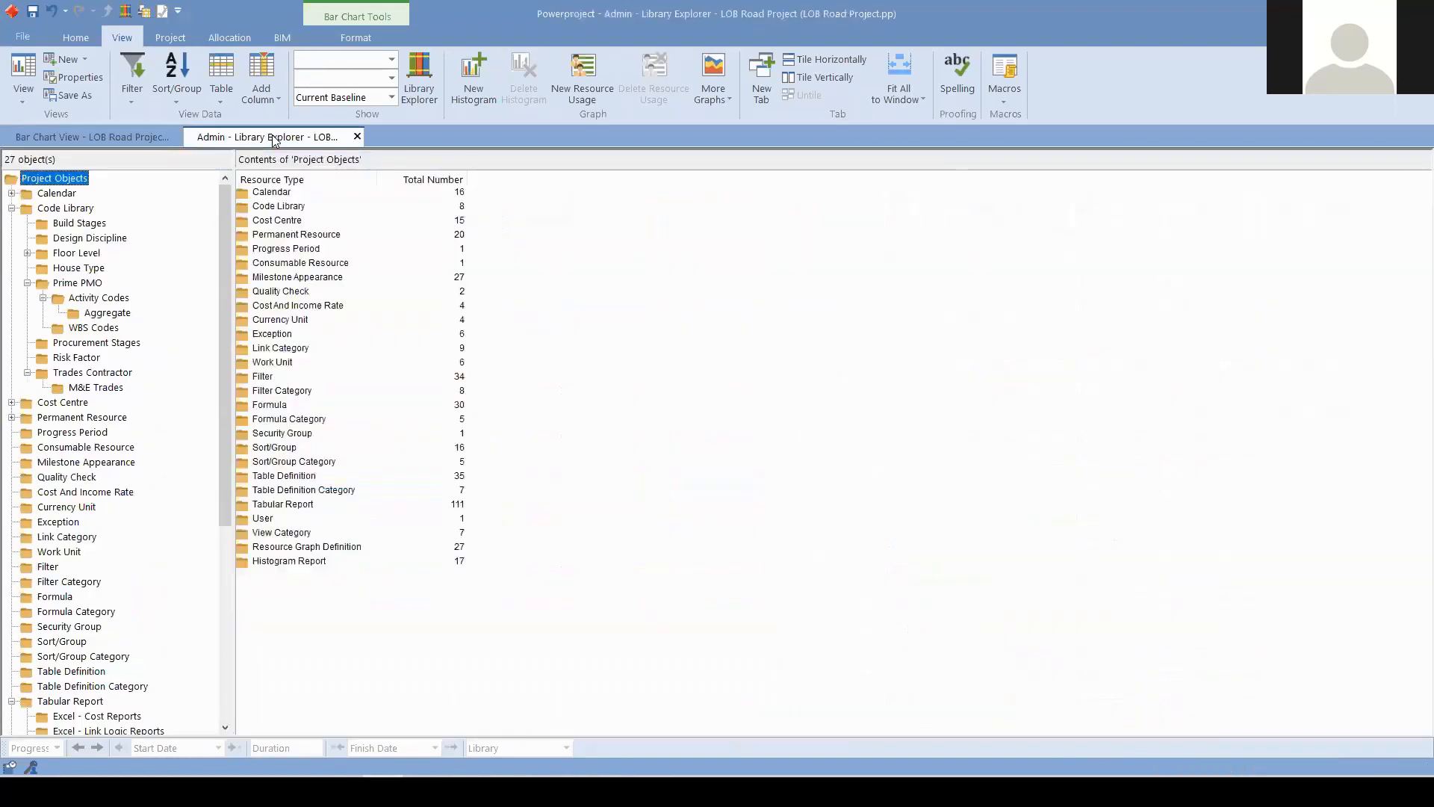
pyautogui.doubleClick(275, 207)
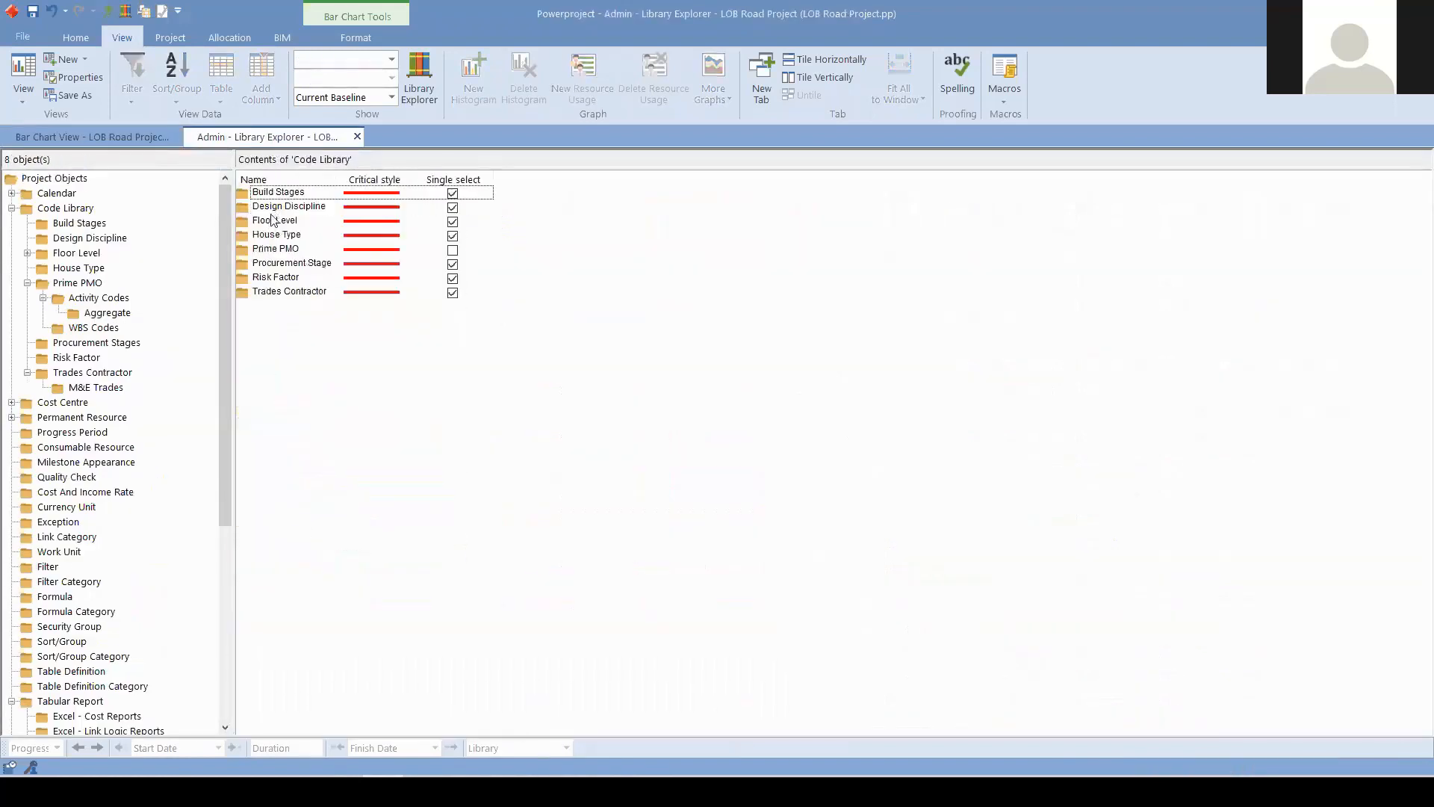
pyautogui.rightClick(275, 374)
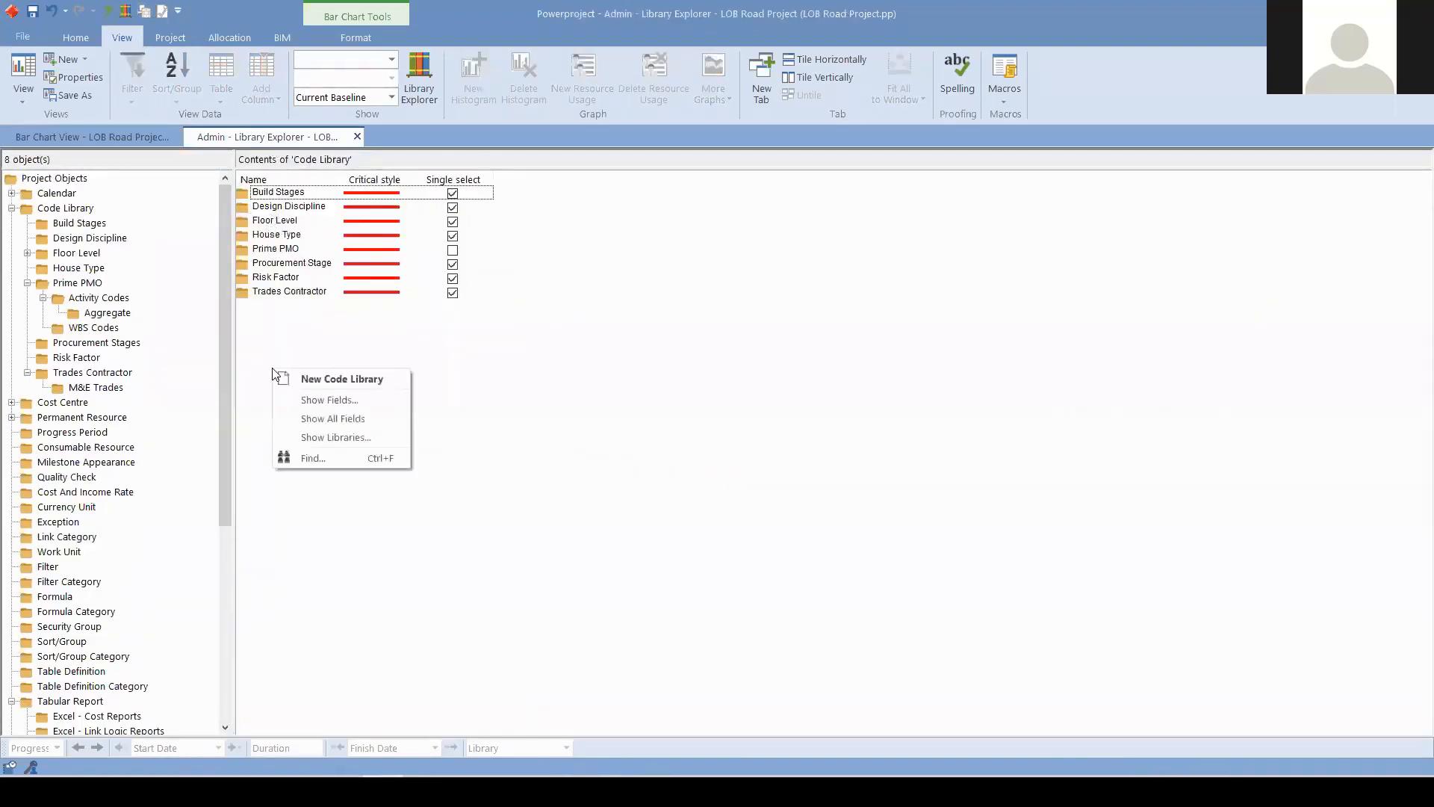
pyautogui.click(325, 379)
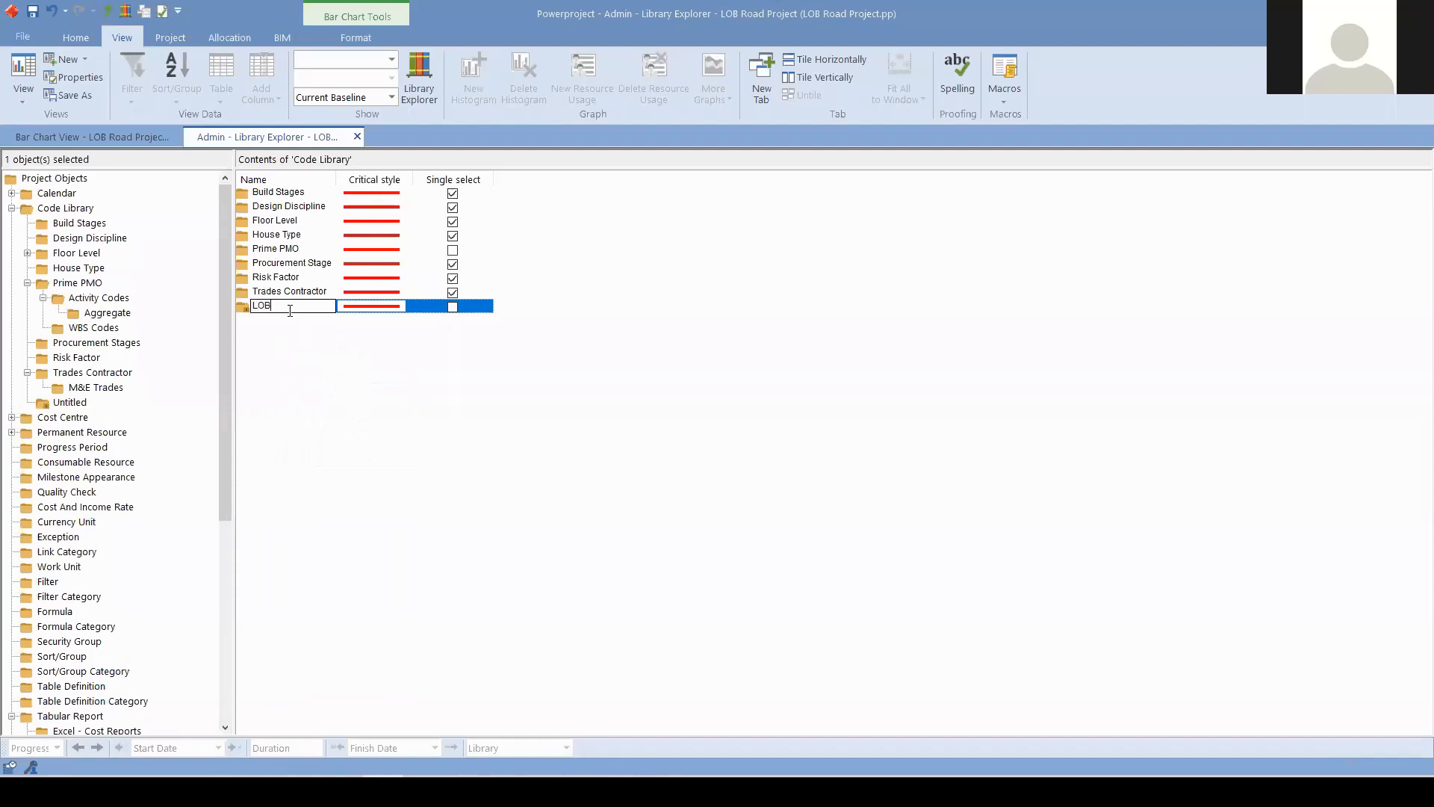
pyautogui.write('LOB')
pyautogui.press('Return')
# - Add a code library entry named 0+000 - 5+000 inside the LOB library
pyautogui.doubleClick(245, 307)
pyautogui.rightClick(336, 189)
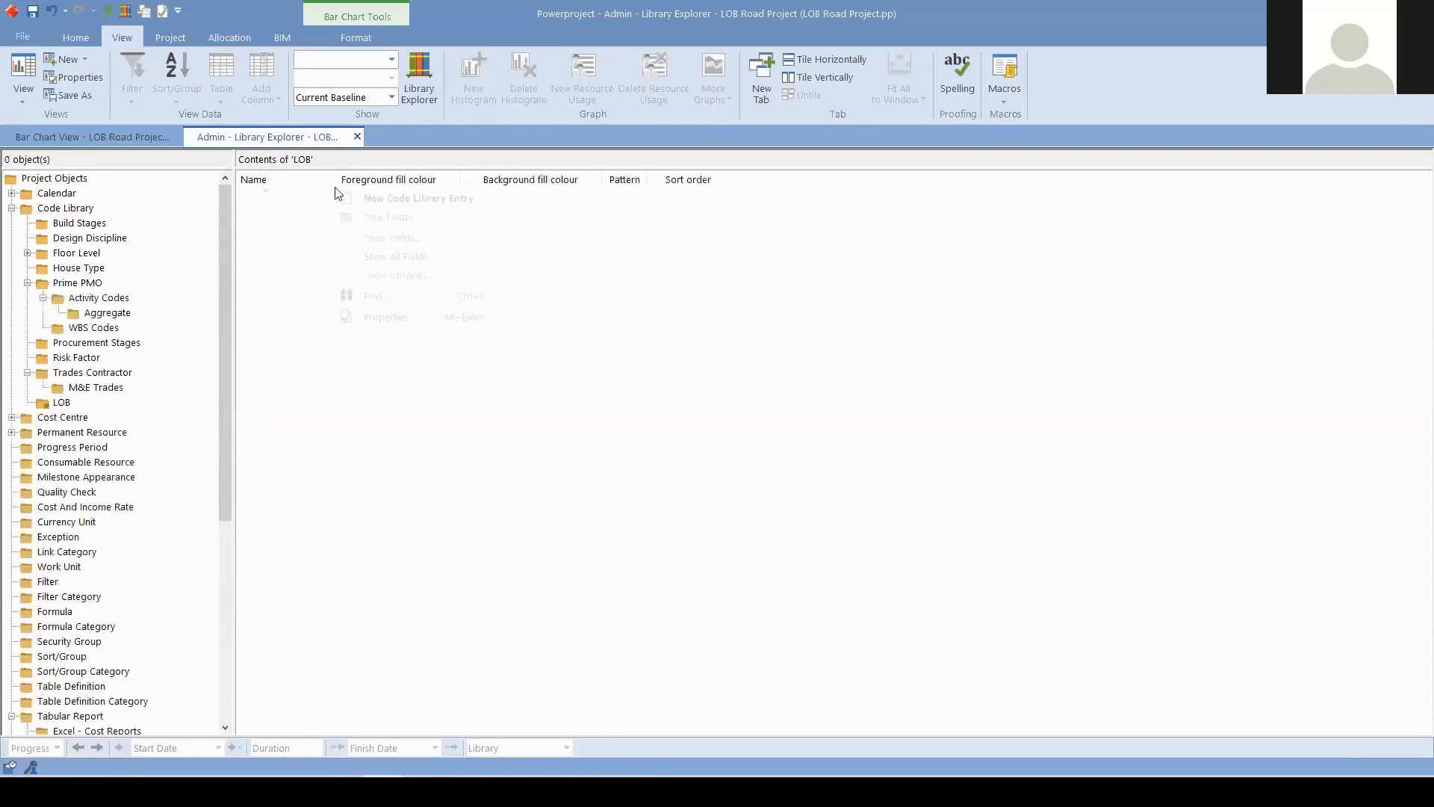
pyautogui.rightClick(308, 220)
pyautogui.click(351, 231)
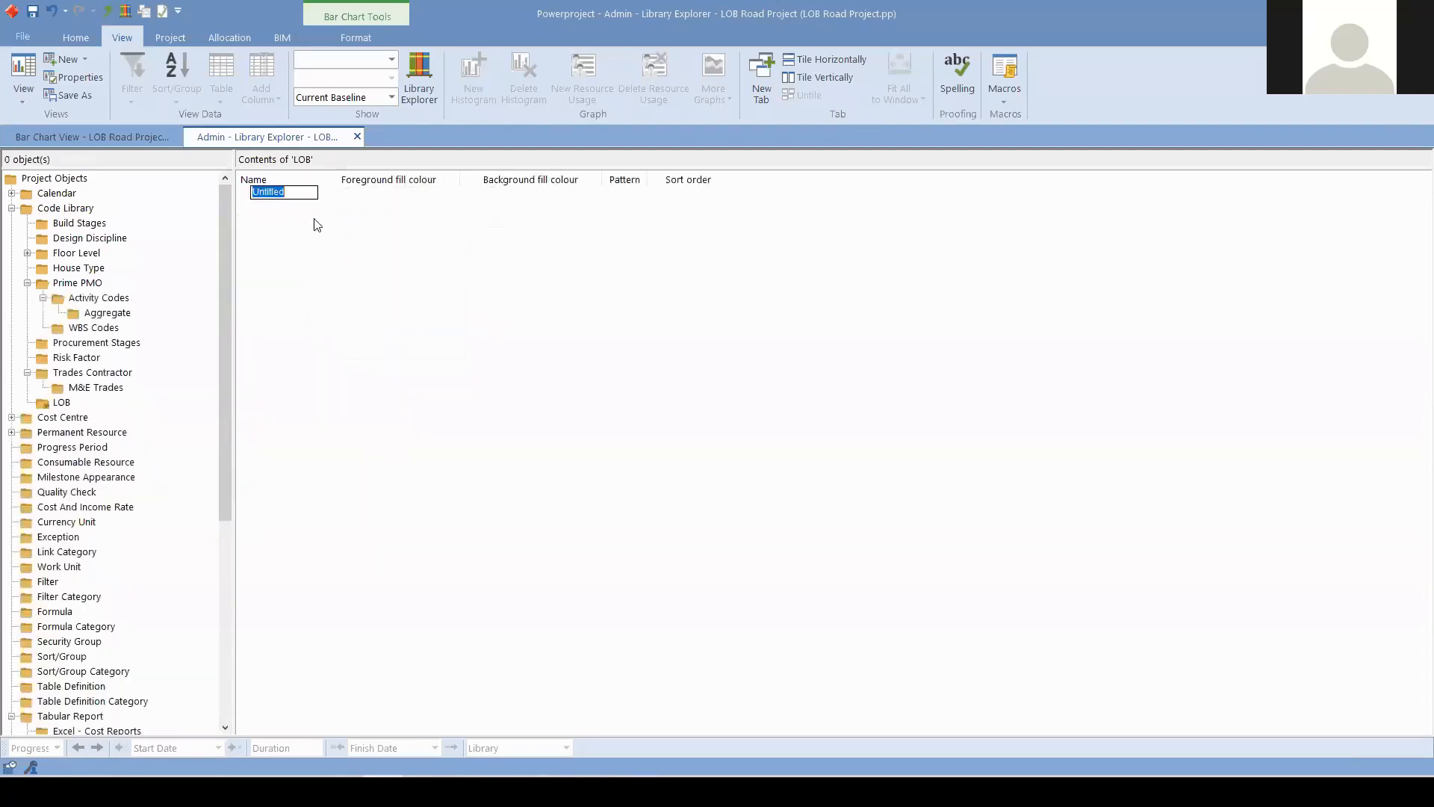
pyautogui.write('0+')
# - Add a second LOB library entry named 5+000 - 8+000
pyautogui.rightClick(317, 224)
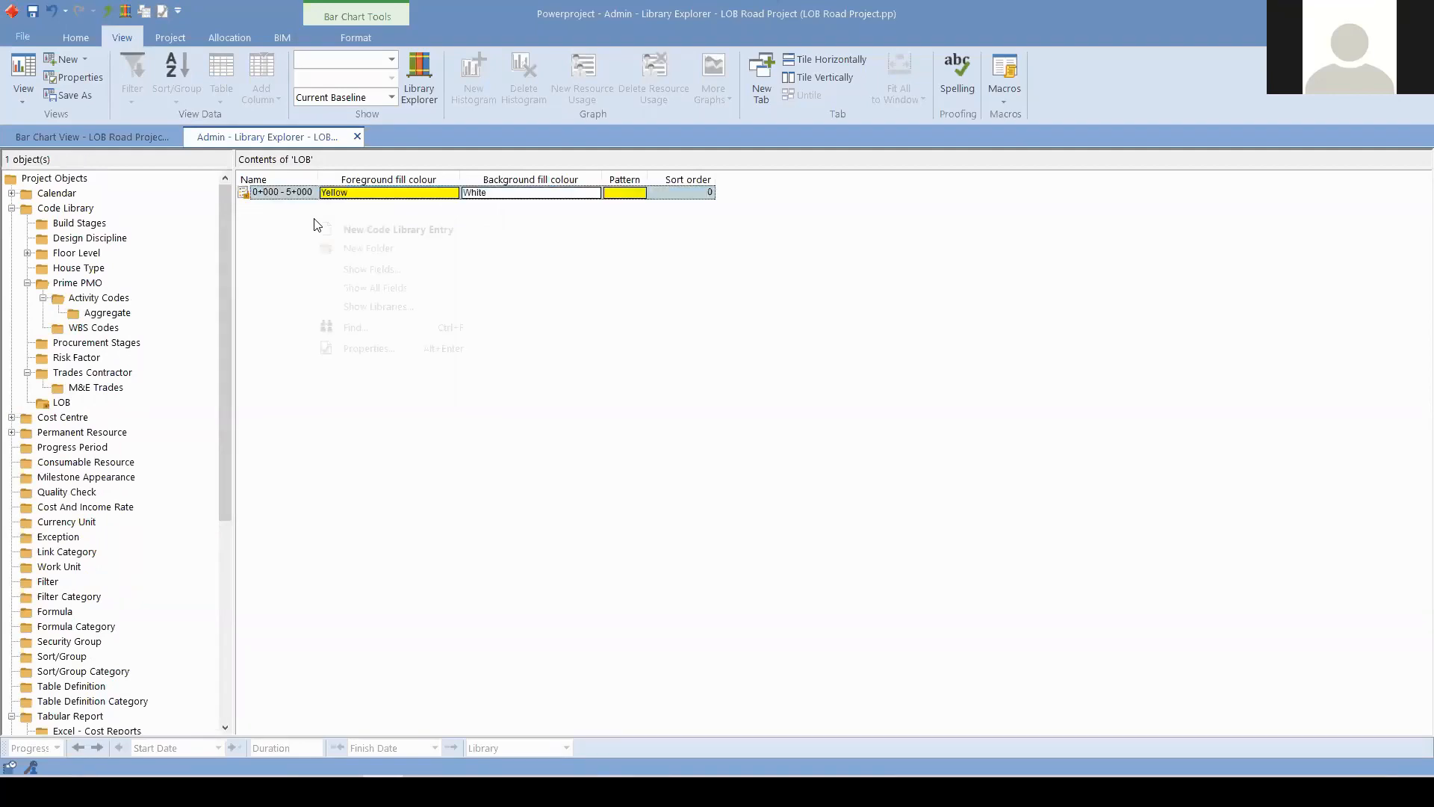
pyautogui.click(378, 228)
pyautogui.write('5+000 - 8+000')
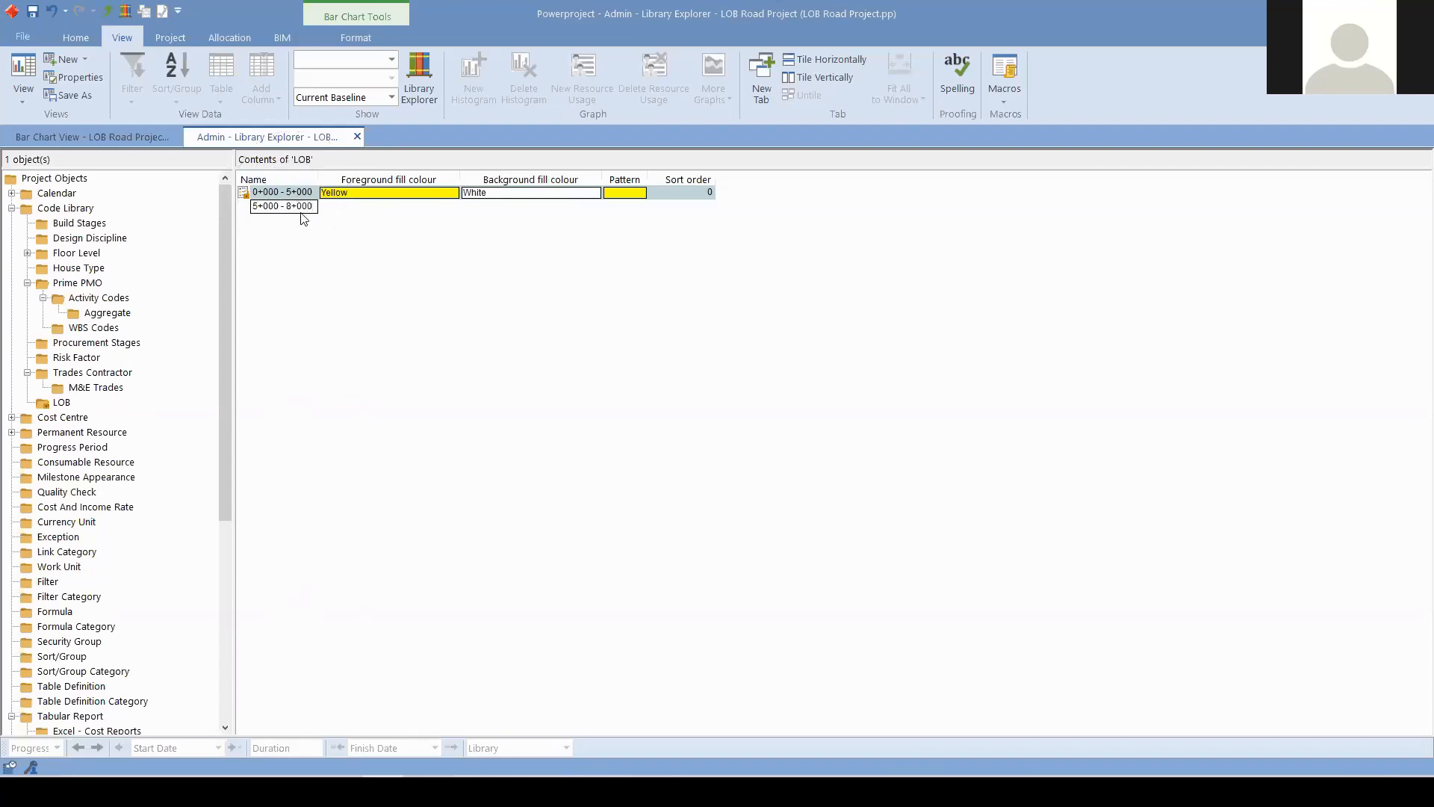
pyautogui.press('Return')
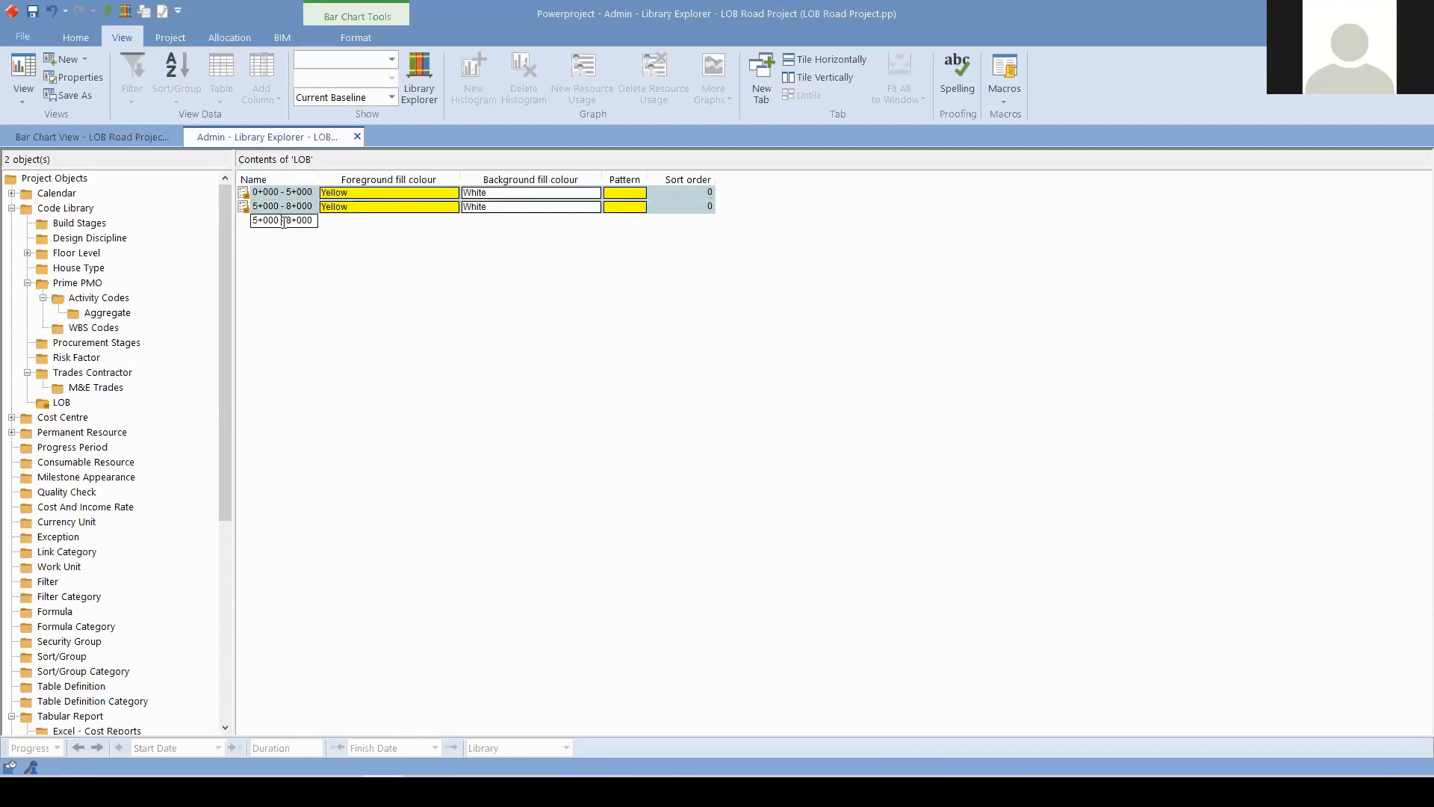
# - Name the third LOB library entry 8+000 - 10+000
pyautogui.moveTo(280, 218); pyautogui.dragTo(247, 224)
pyautogui.write('8+')
pyautogui.press('Right')
pyautogui.press('Right')
pyautogui.write('10')
pyautogui.press('Return')
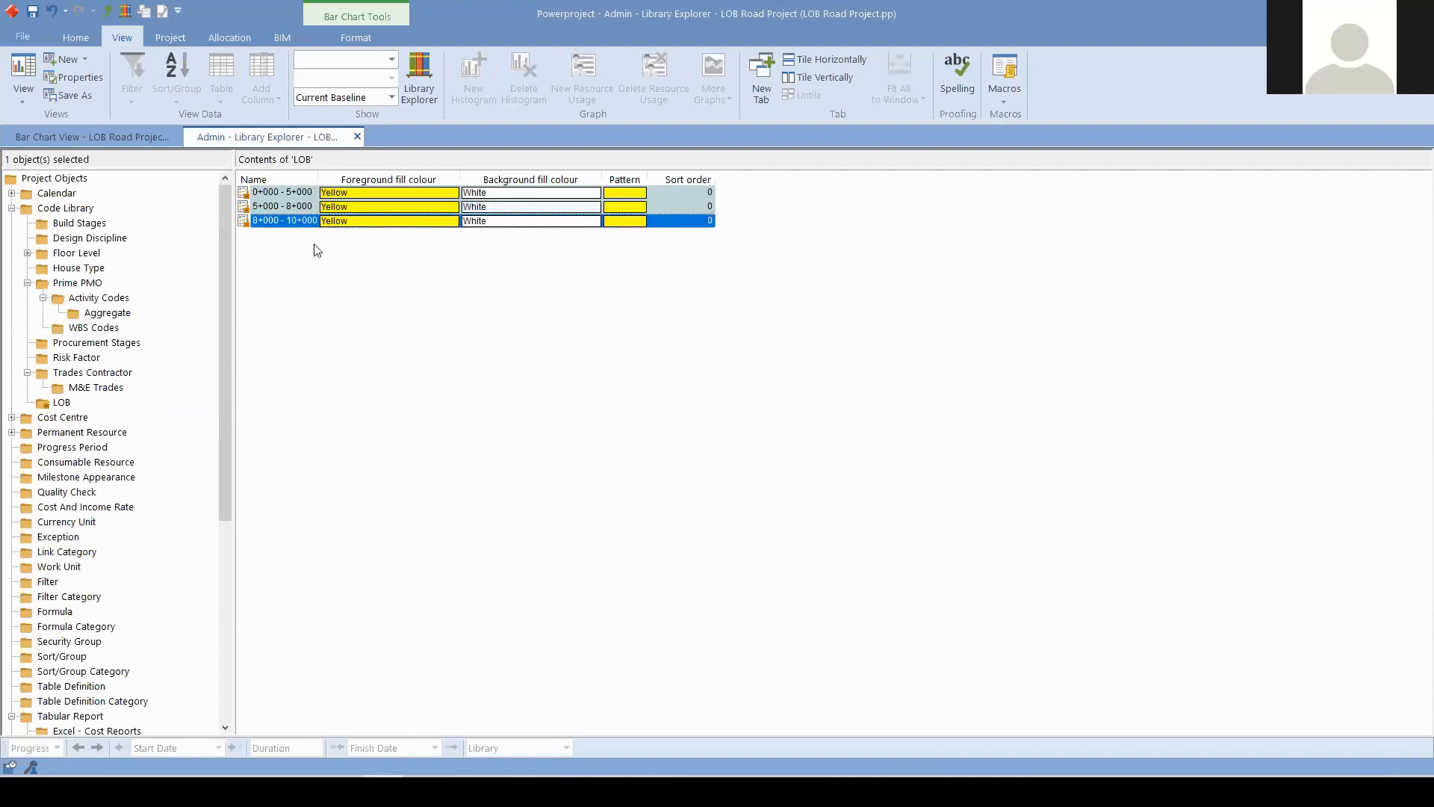
pyautogui.click(297, 286)
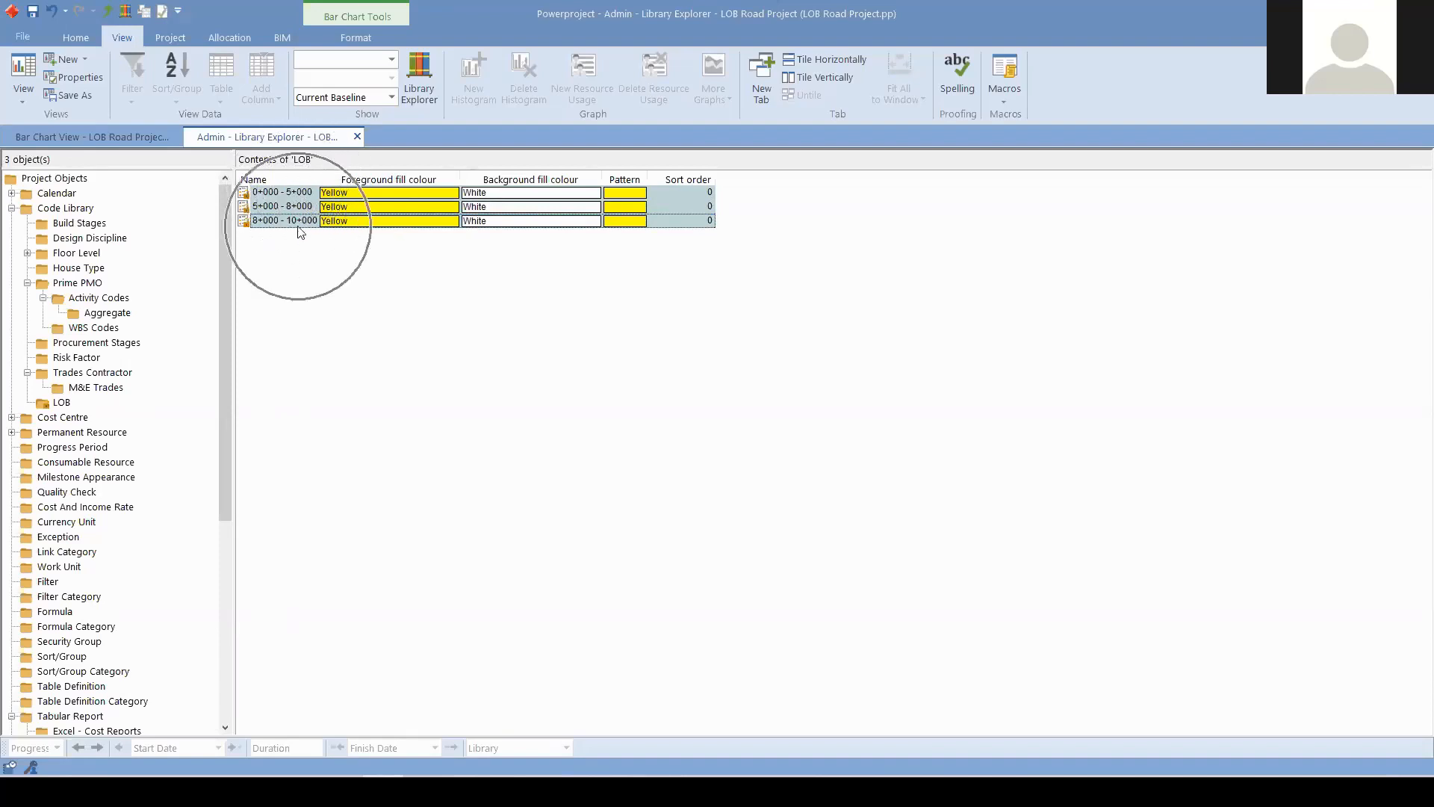
pyautogui.rightClick(299, 279)
pyautogui.click(302, 255)
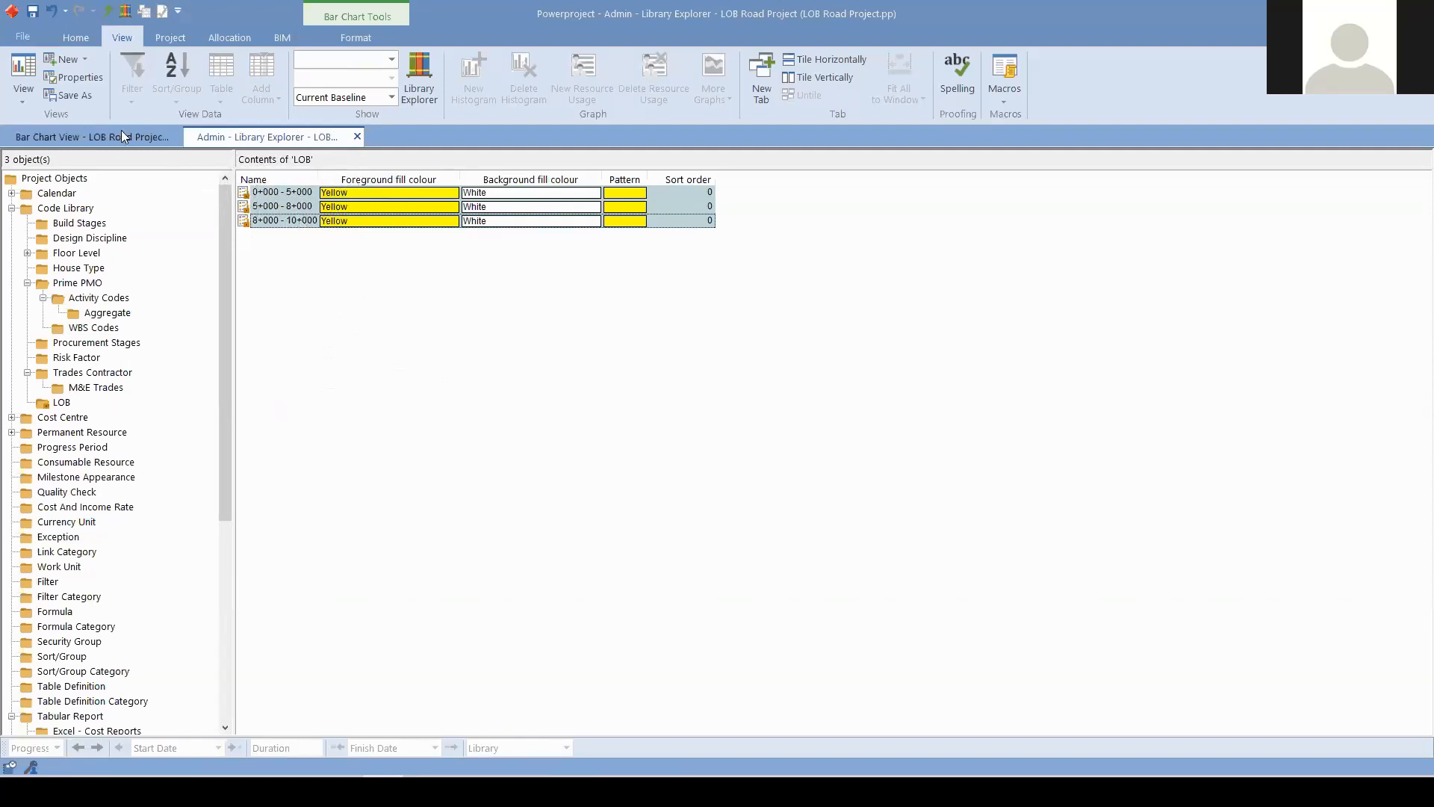
pyautogui.click(408, 198)
pyautogui.click(542, 260)
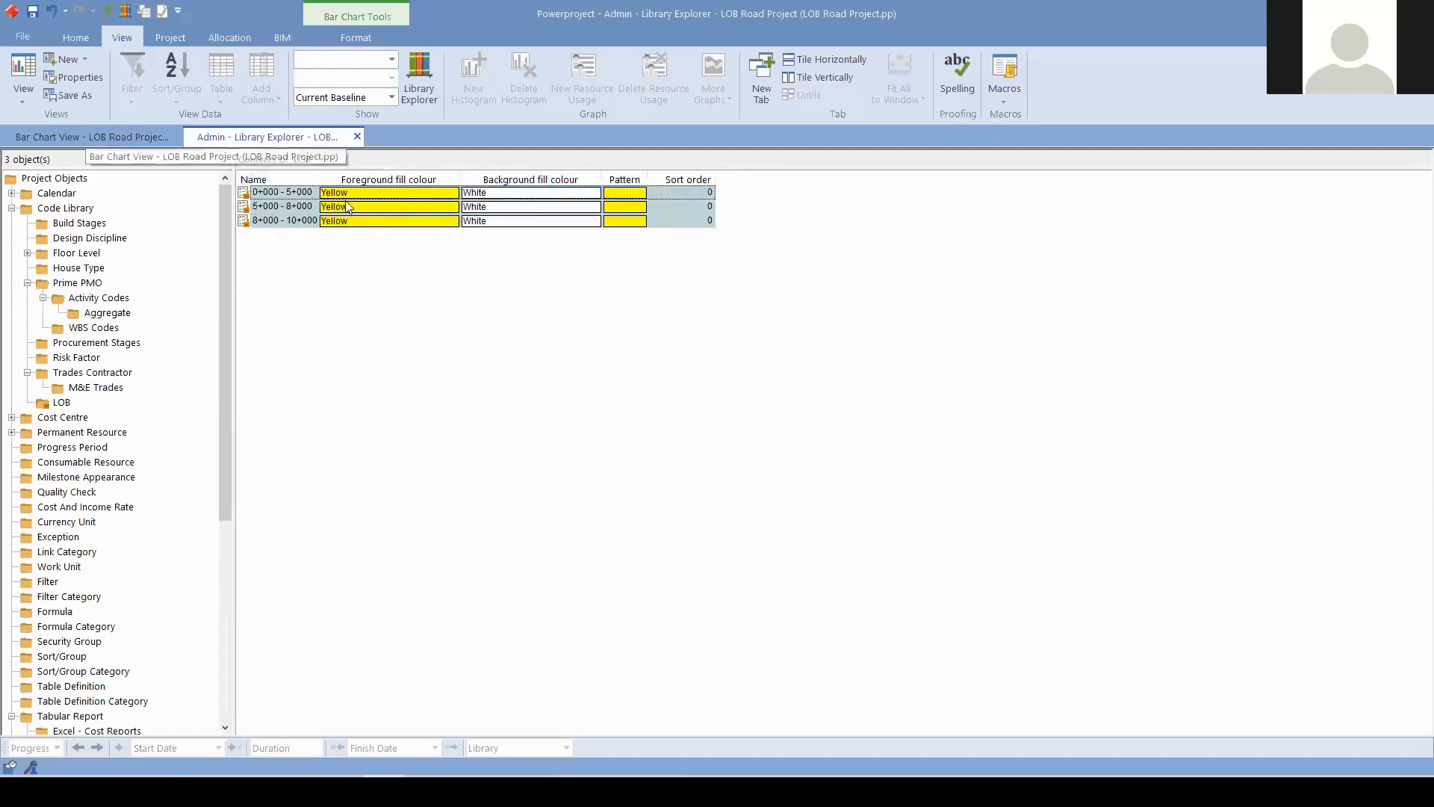
pyautogui.click(267, 192)
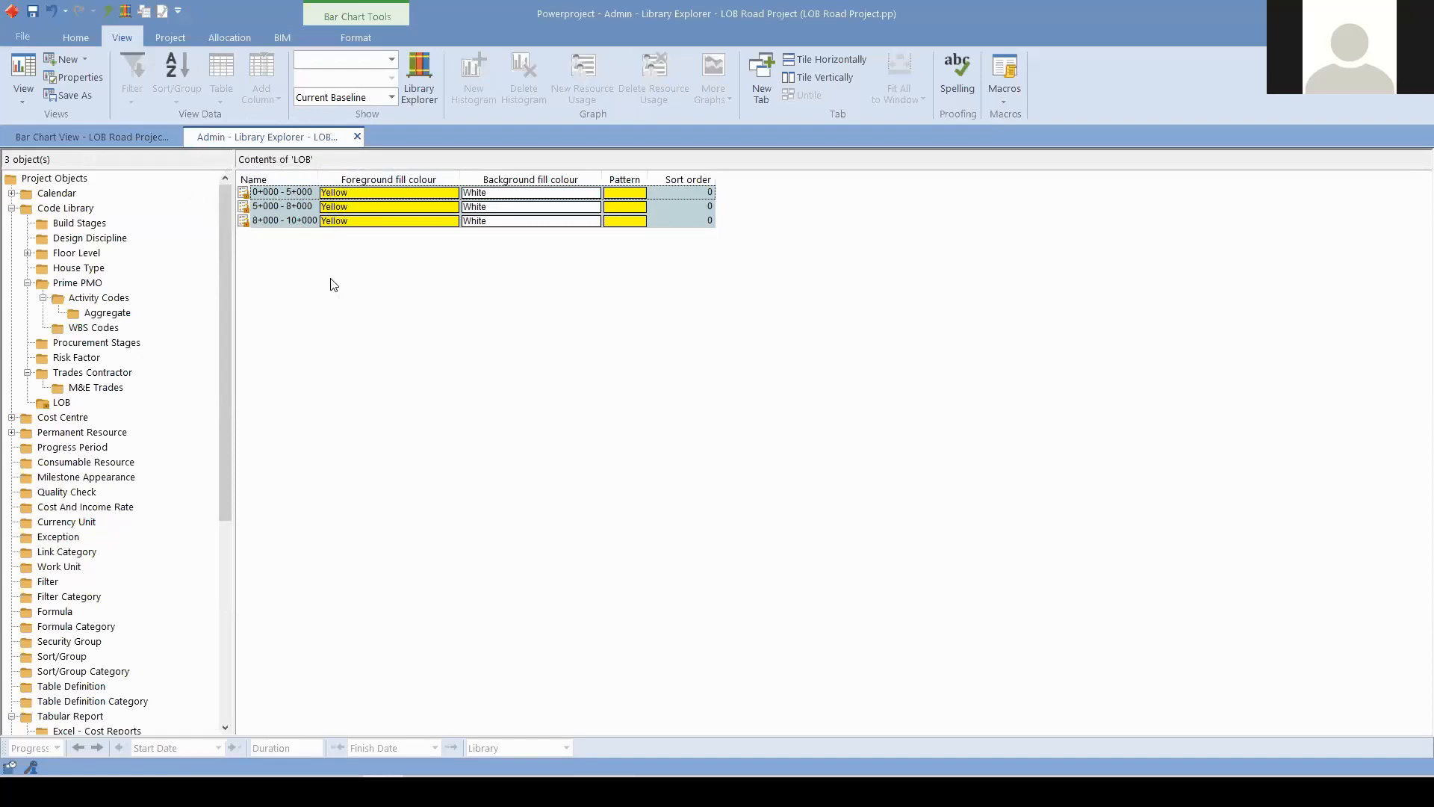
# - Show all fields for the entries of the LOB code library
pyautogui.rightClick(390, 295)
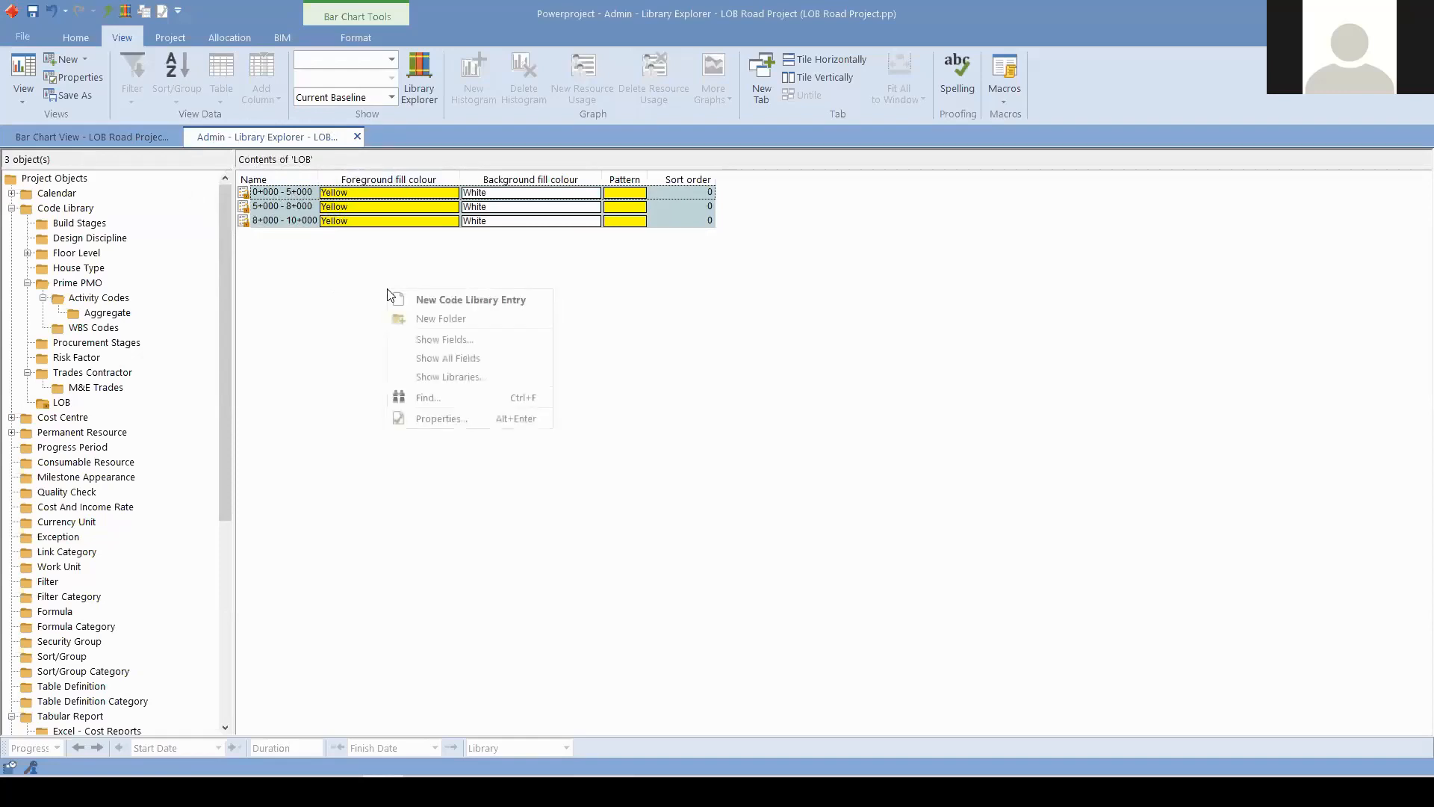
pyautogui.click(457, 358)
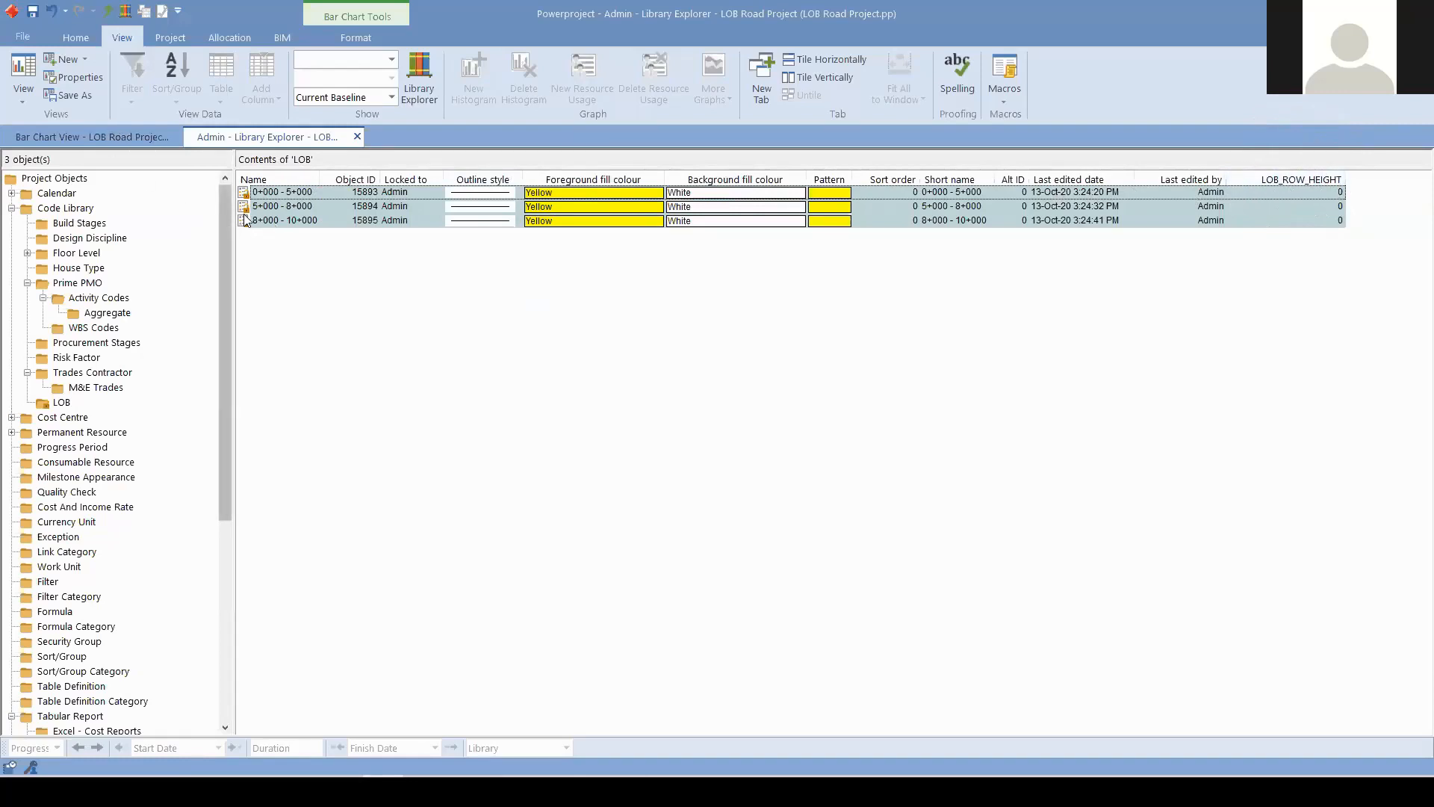
# - Return to the bar chart view, add a new Line of Balance graph below the chart and enlarge its pane
pyautogui.click(119, 137)
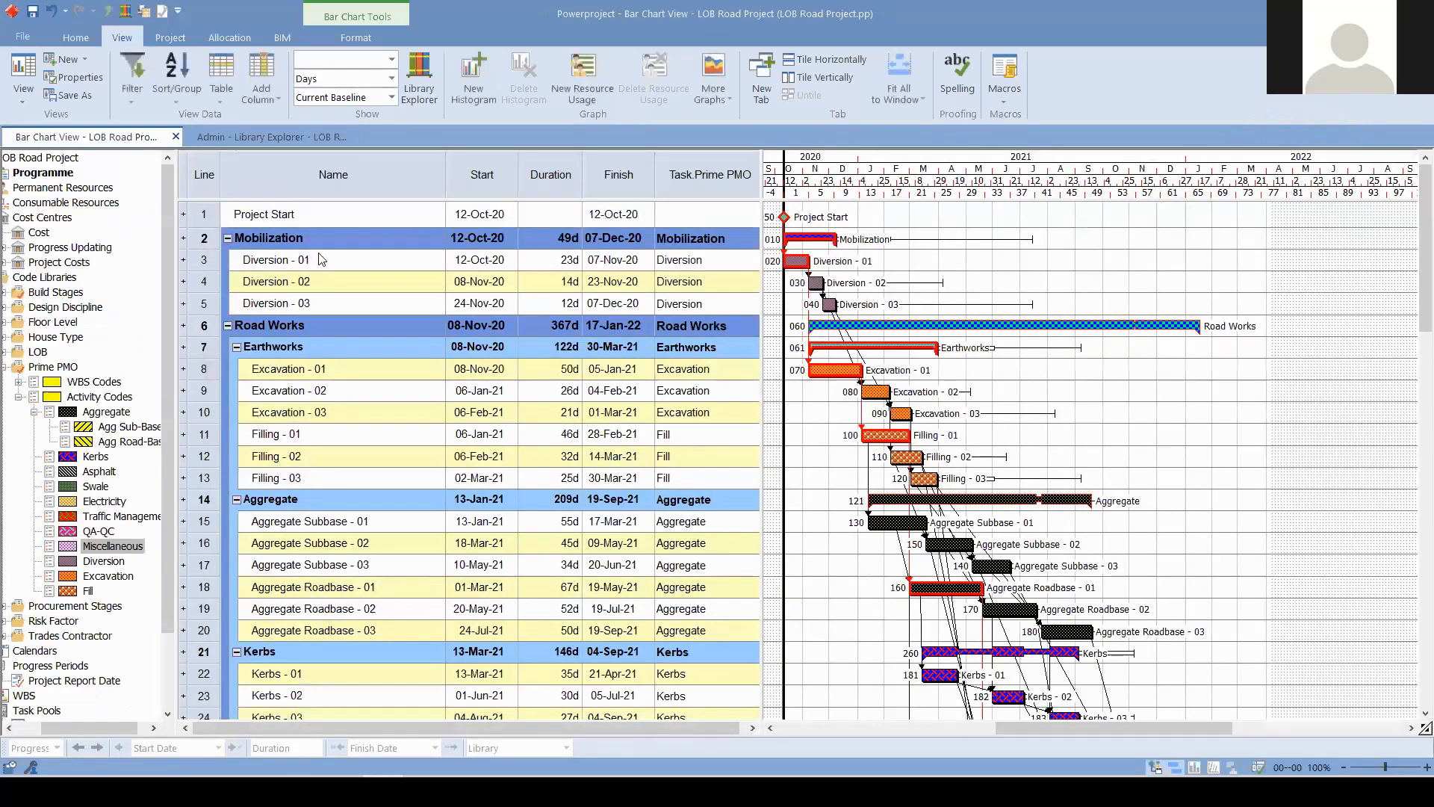
pyautogui.click(706, 93)
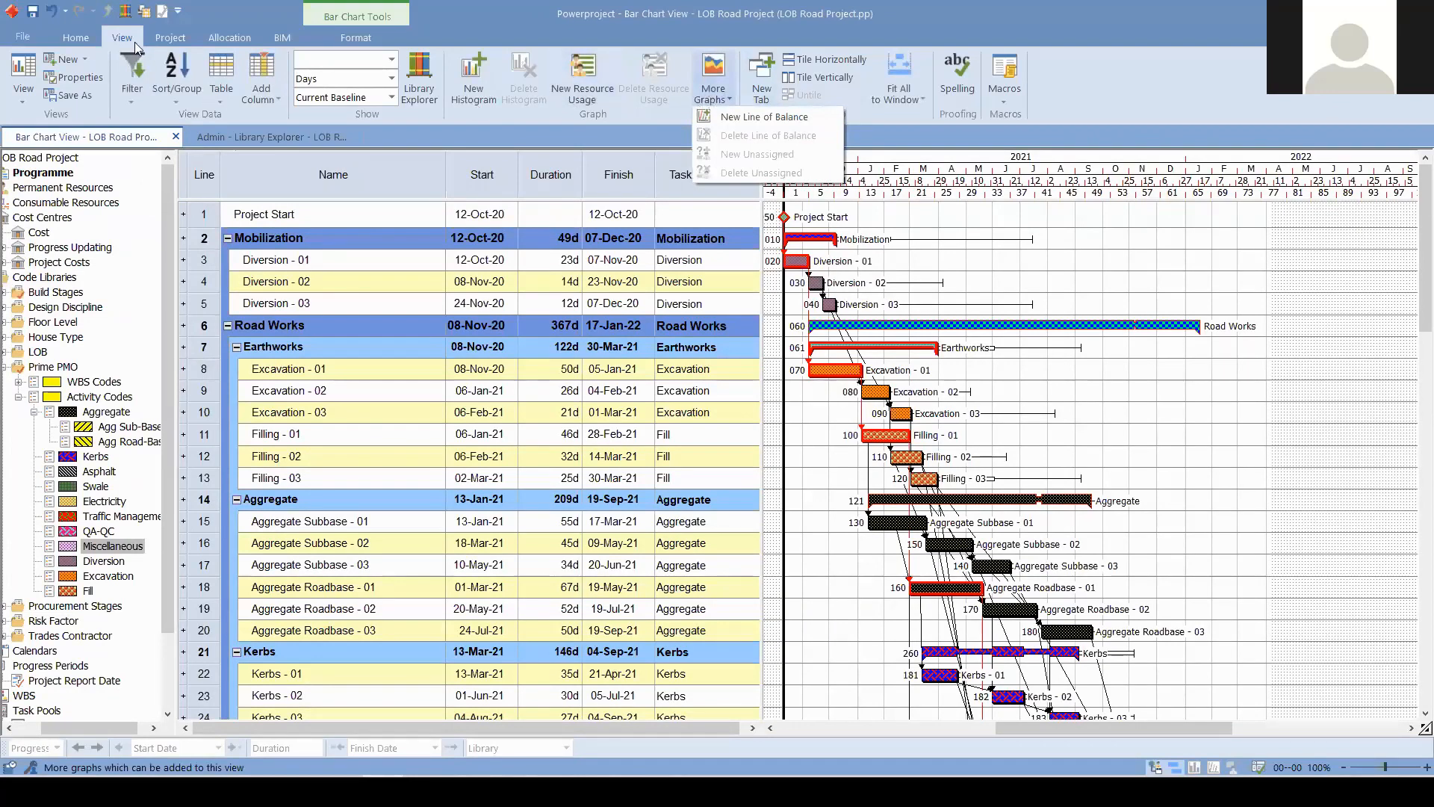
pyautogui.click(135, 48)
pyautogui.click(728, 102)
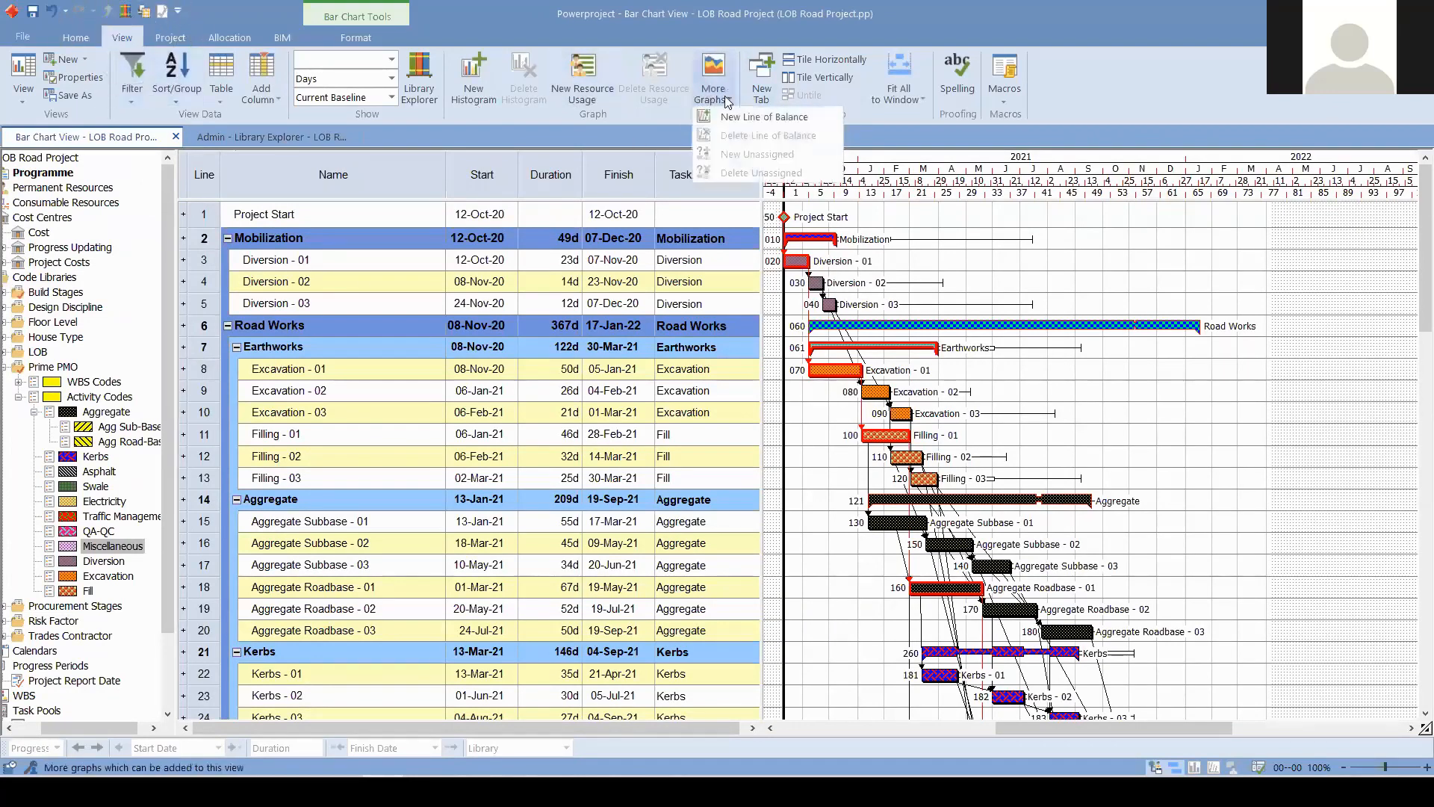
pyautogui.click(790, 121)
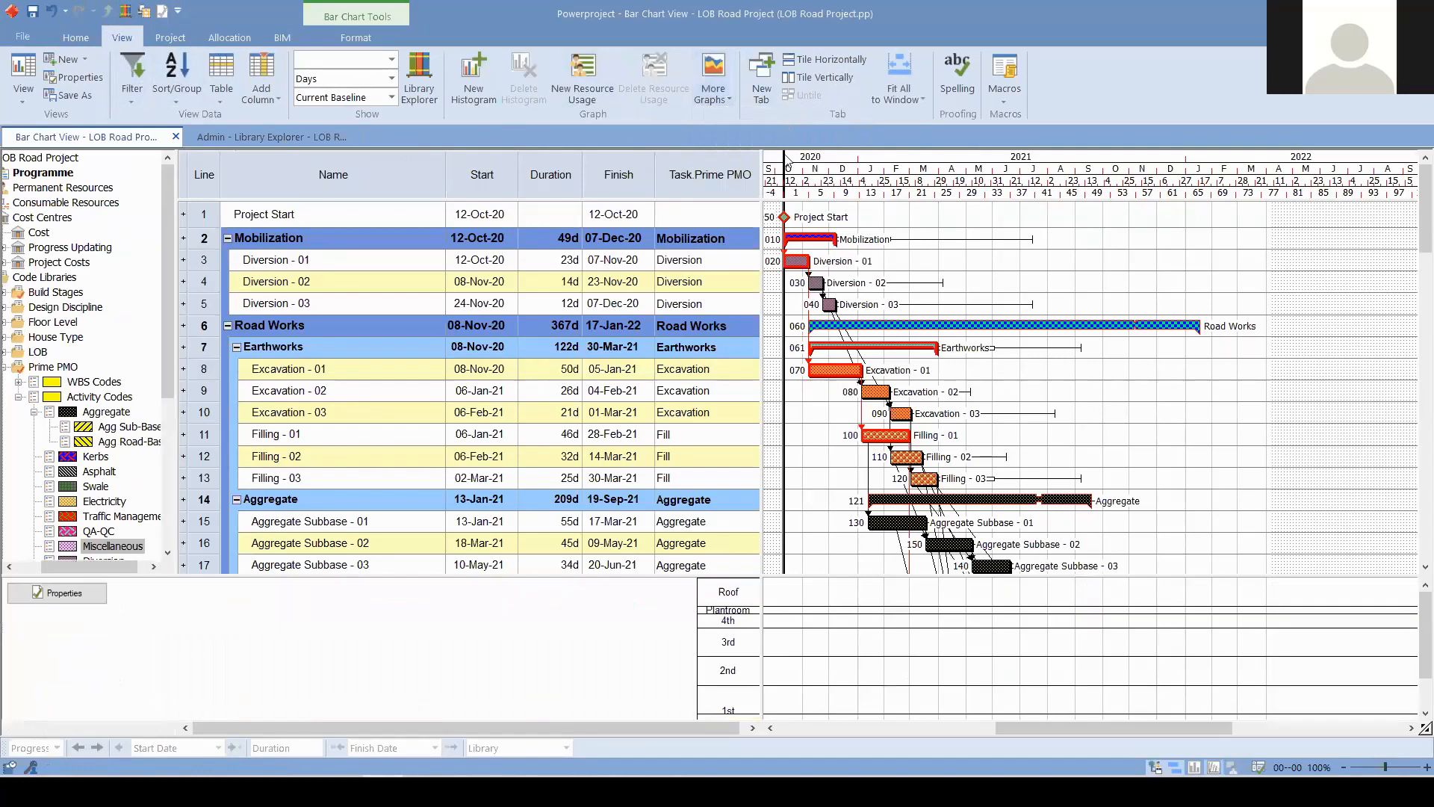
pyautogui.moveTo(571, 577); pyautogui.dragTo(603, 369)
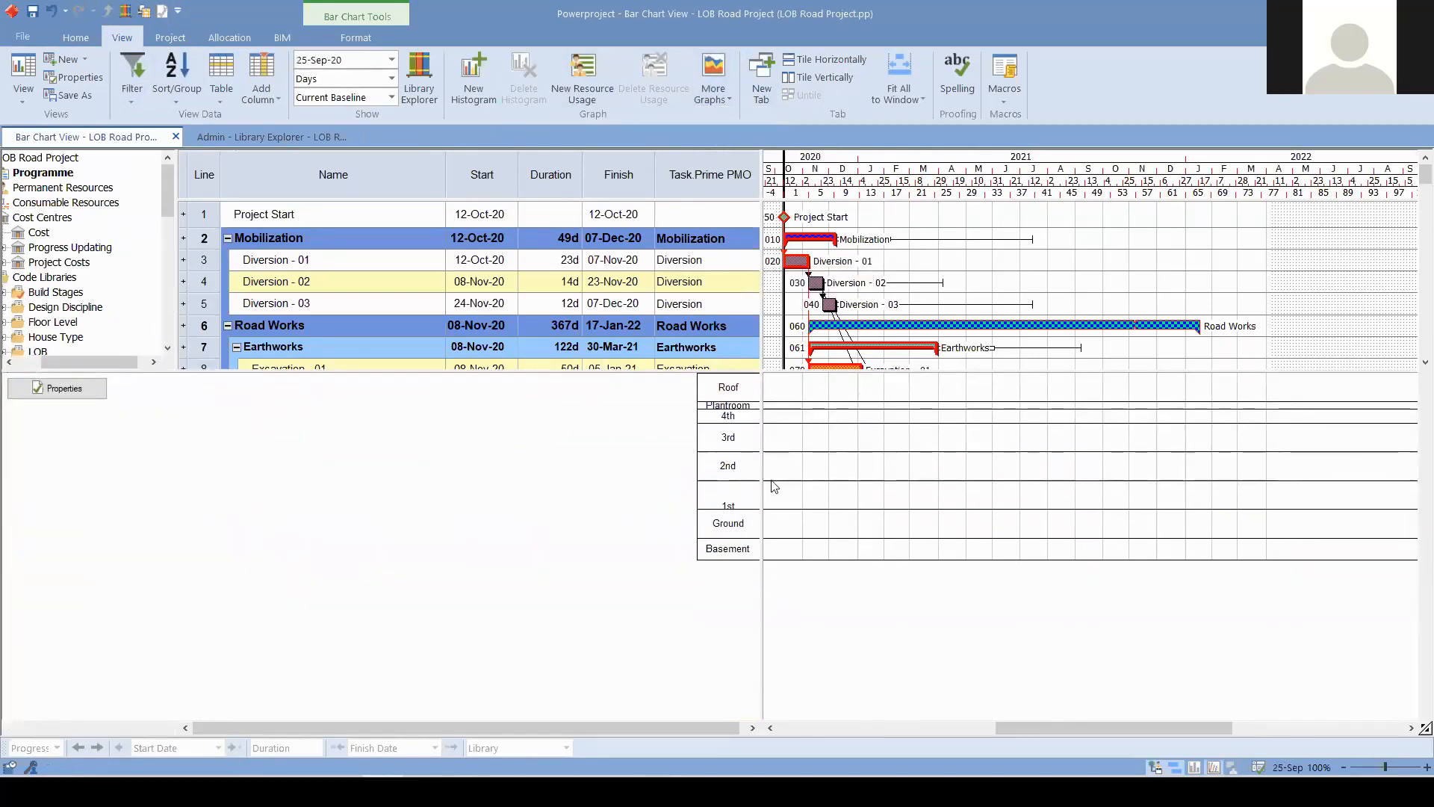
pyautogui.moveTo(637, 371); pyautogui.dragTo(644, 430)
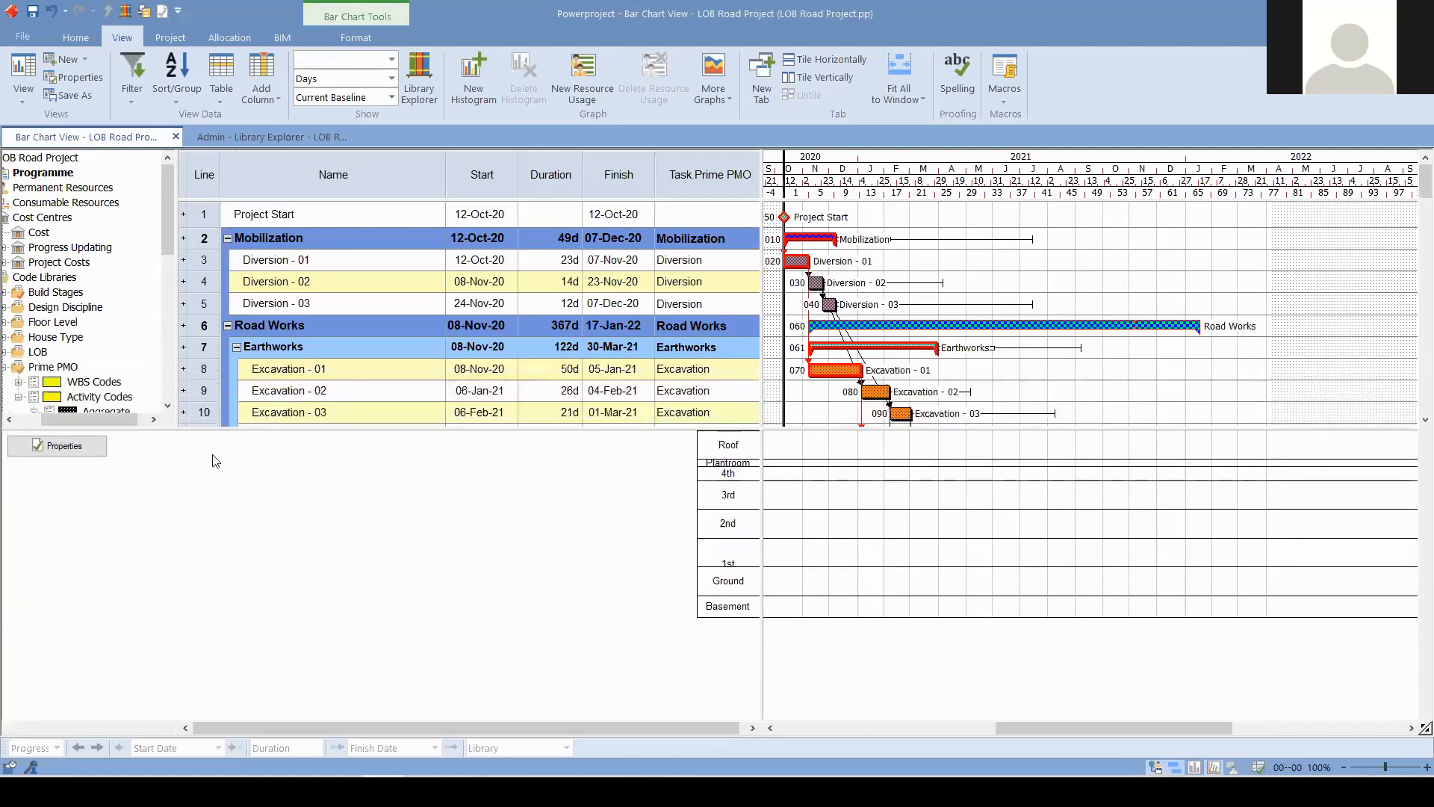
# - Set the Line of Balance graph's Y-axis location code library to LOB and apply it
pyautogui.press('ctrl')
pyautogui.click(79, 443)
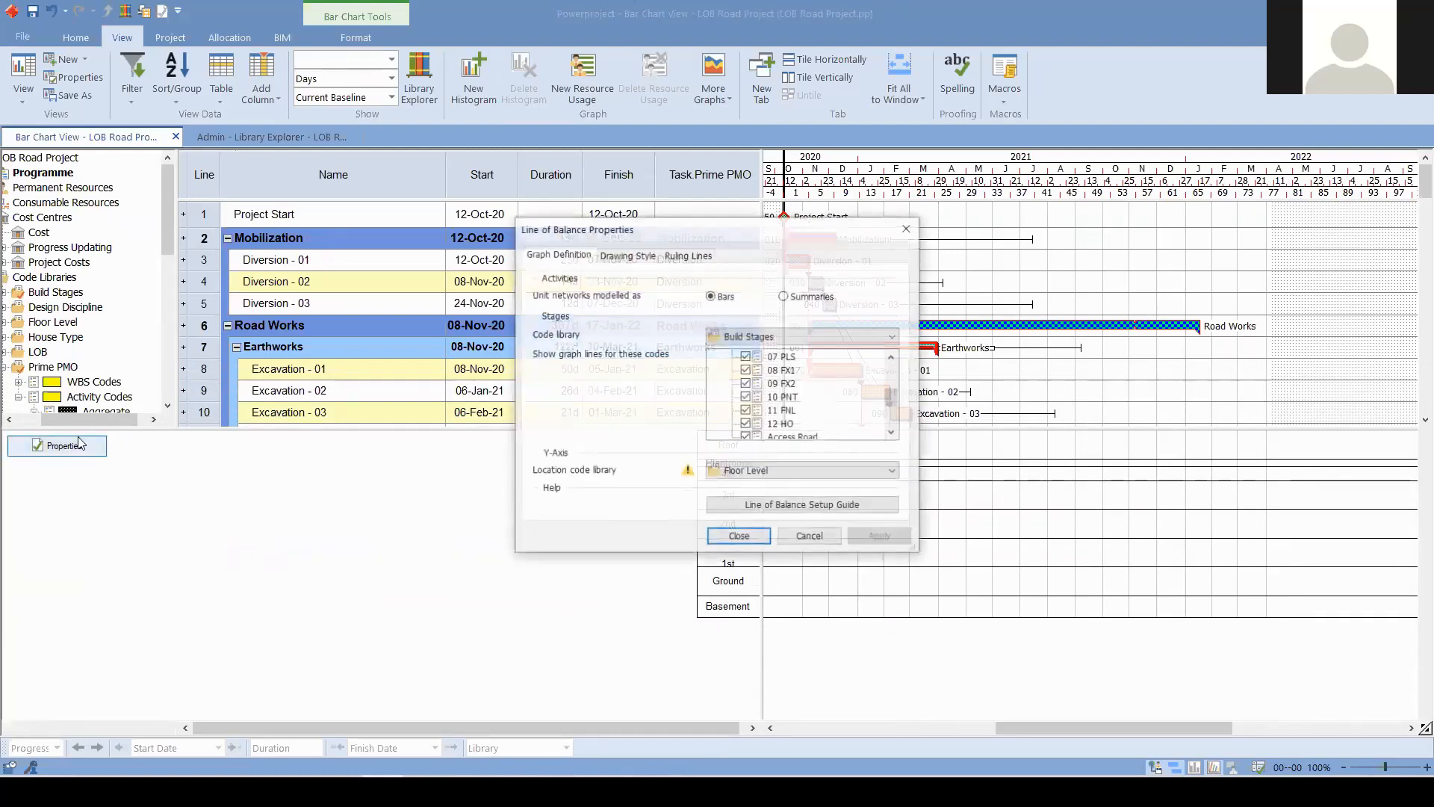
pyautogui.press('ctrl')
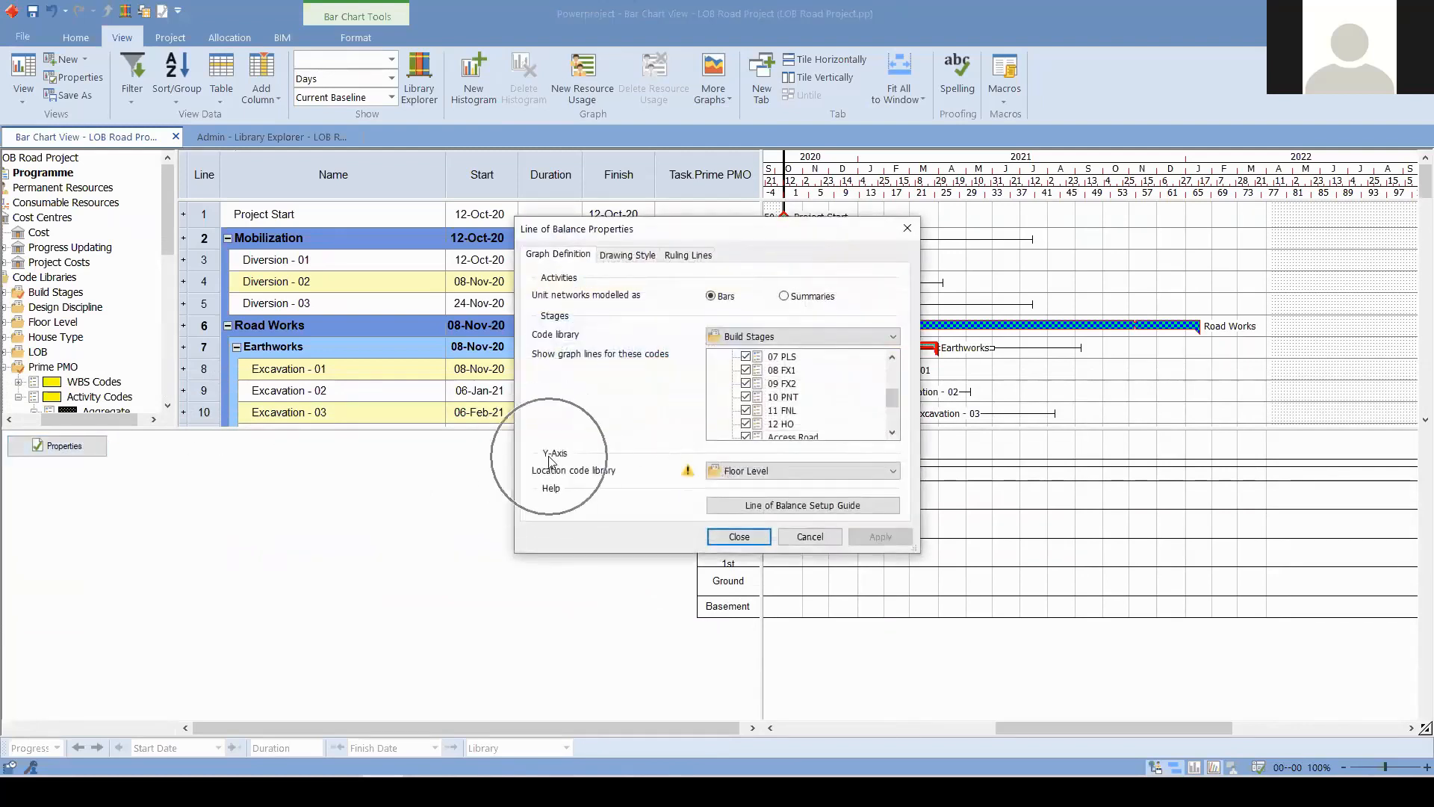
pyautogui.click(749, 471)
pyautogui.click(734, 595)
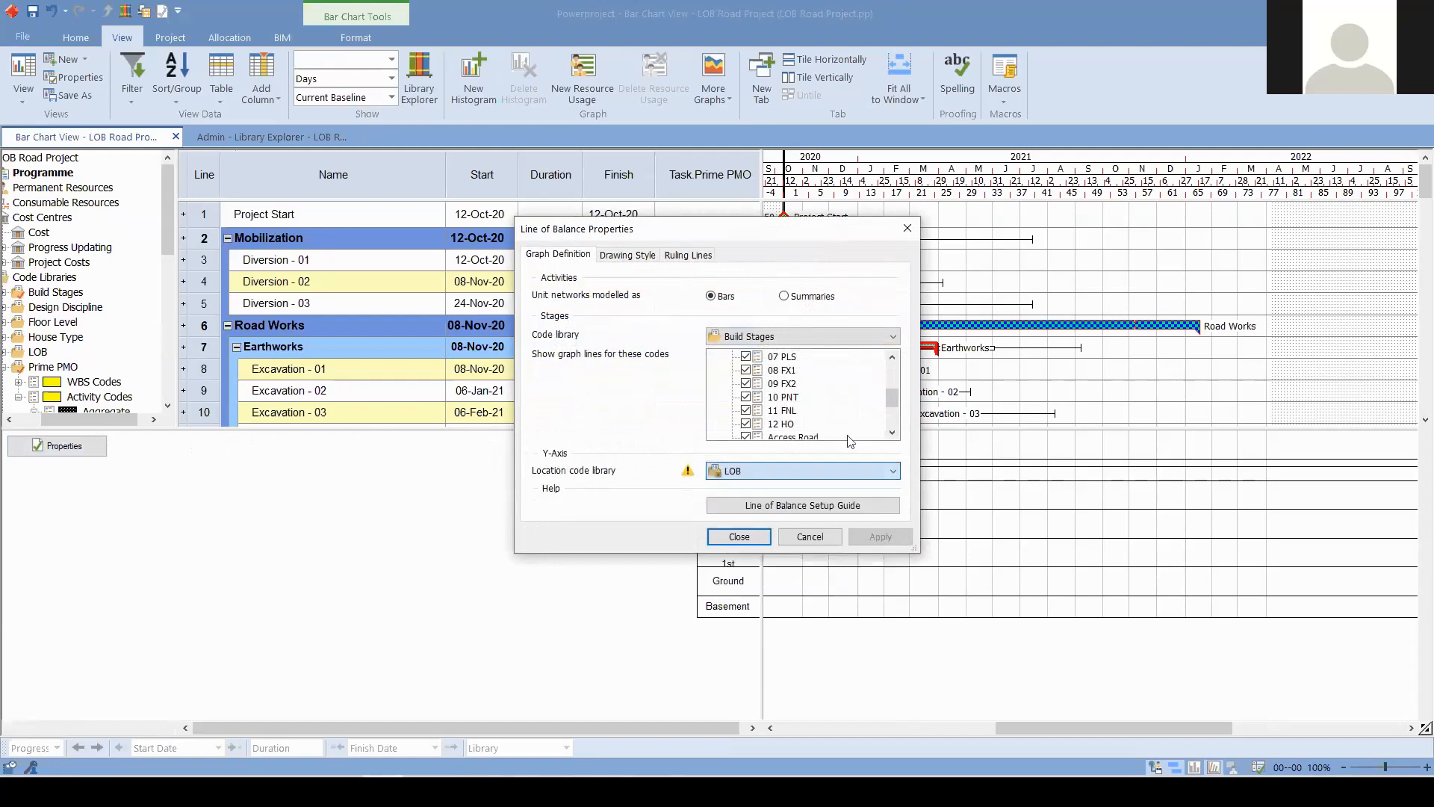
pyautogui.click(881, 537)
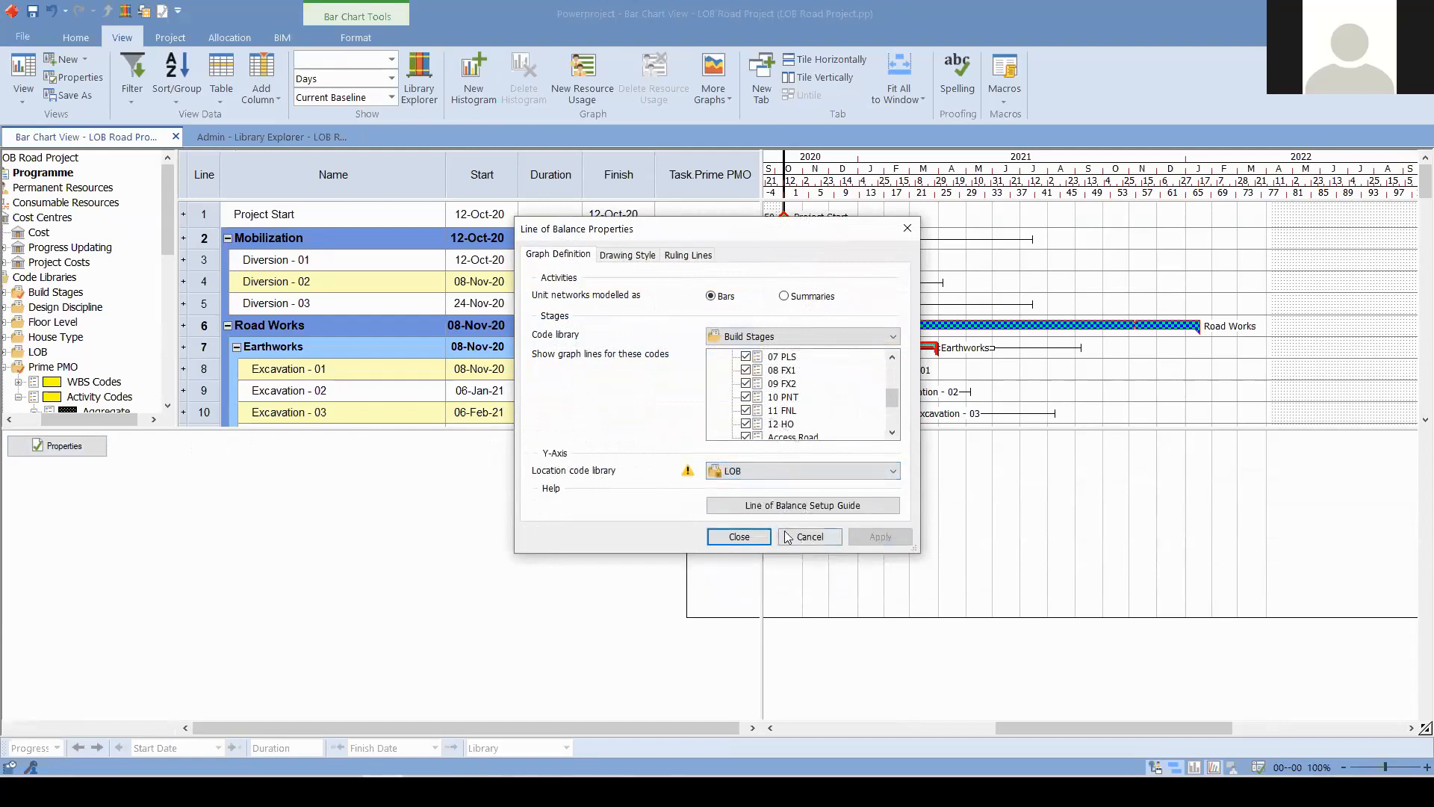
# - Set LOB_ROW_HEIGHT to 5 for all three entries of the LOB code library and return to the bar chart view
pyautogui.click(738, 537)
pyautogui.press('ctrl')
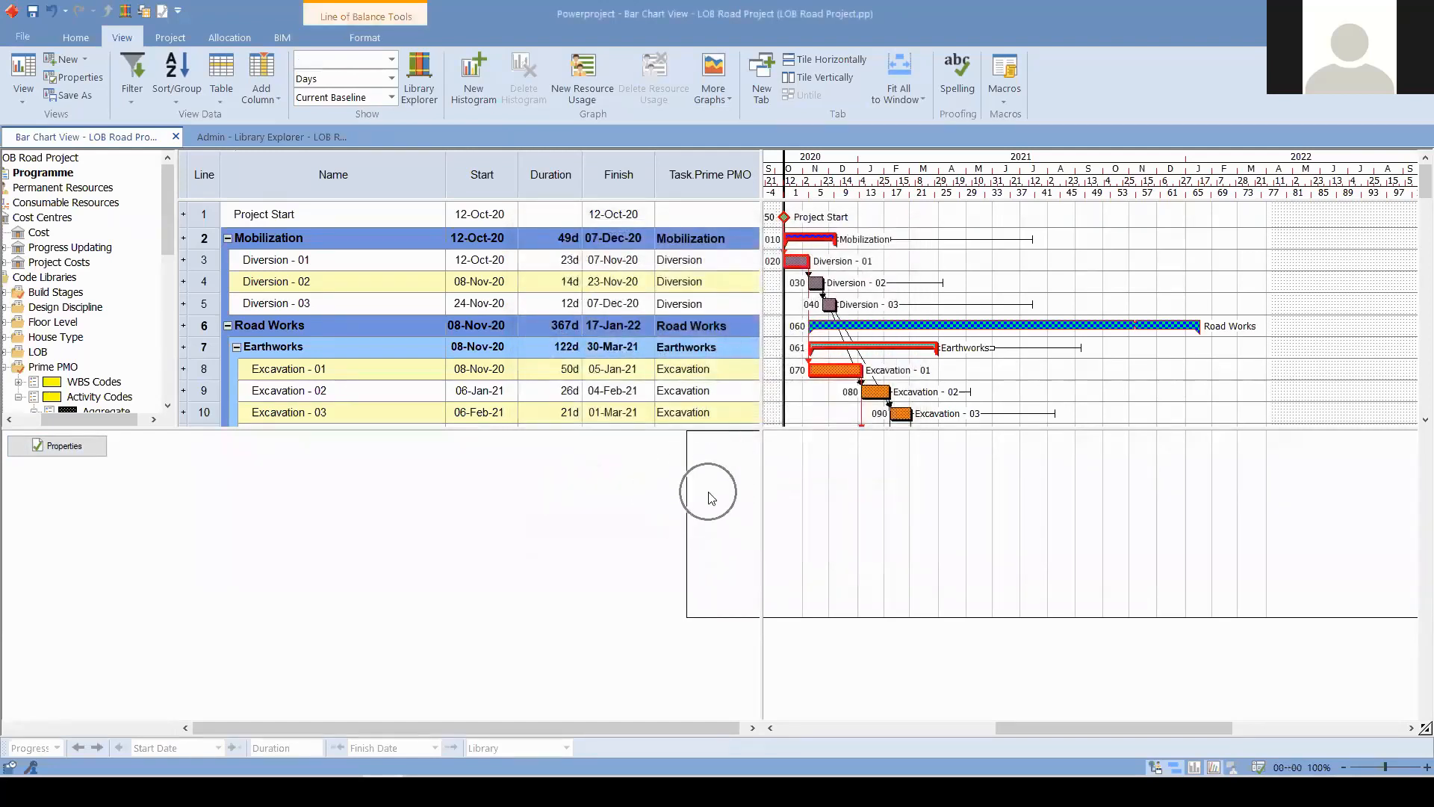
pyautogui.press('ctrl')
pyautogui.click(269, 137)
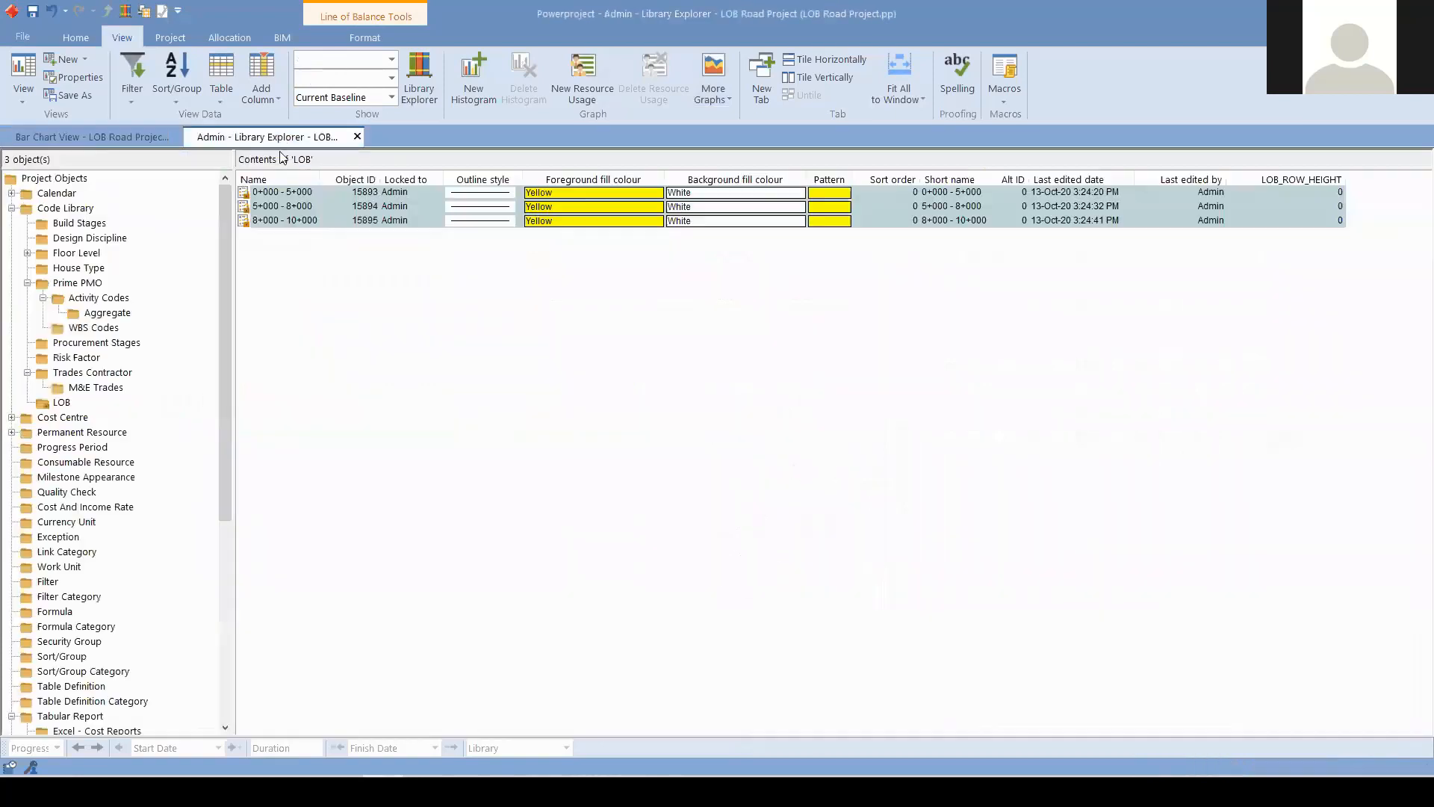
pyautogui.click(1331, 193)
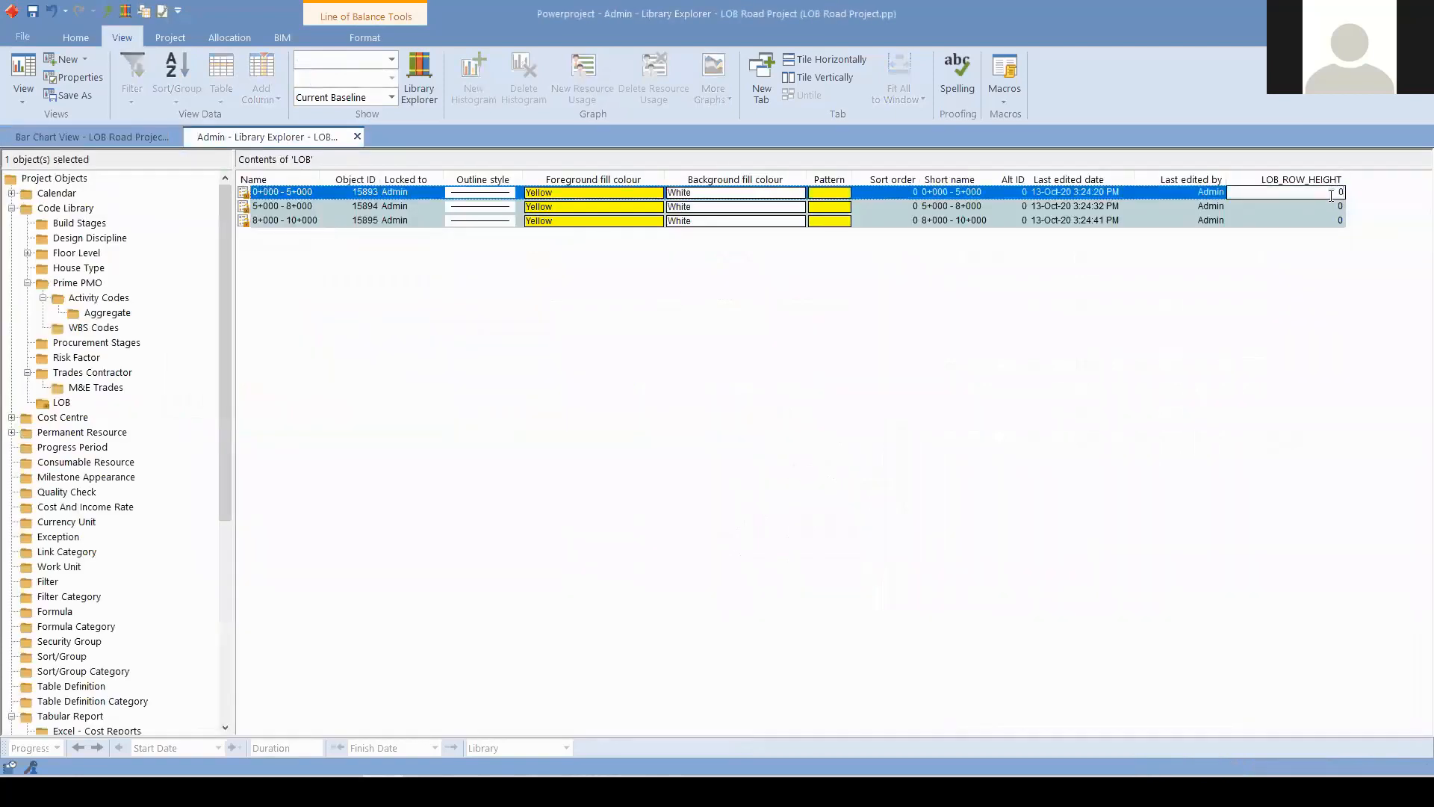
pyautogui.press('BackSpace')
pyautogui.doubleClick(1326, 207)
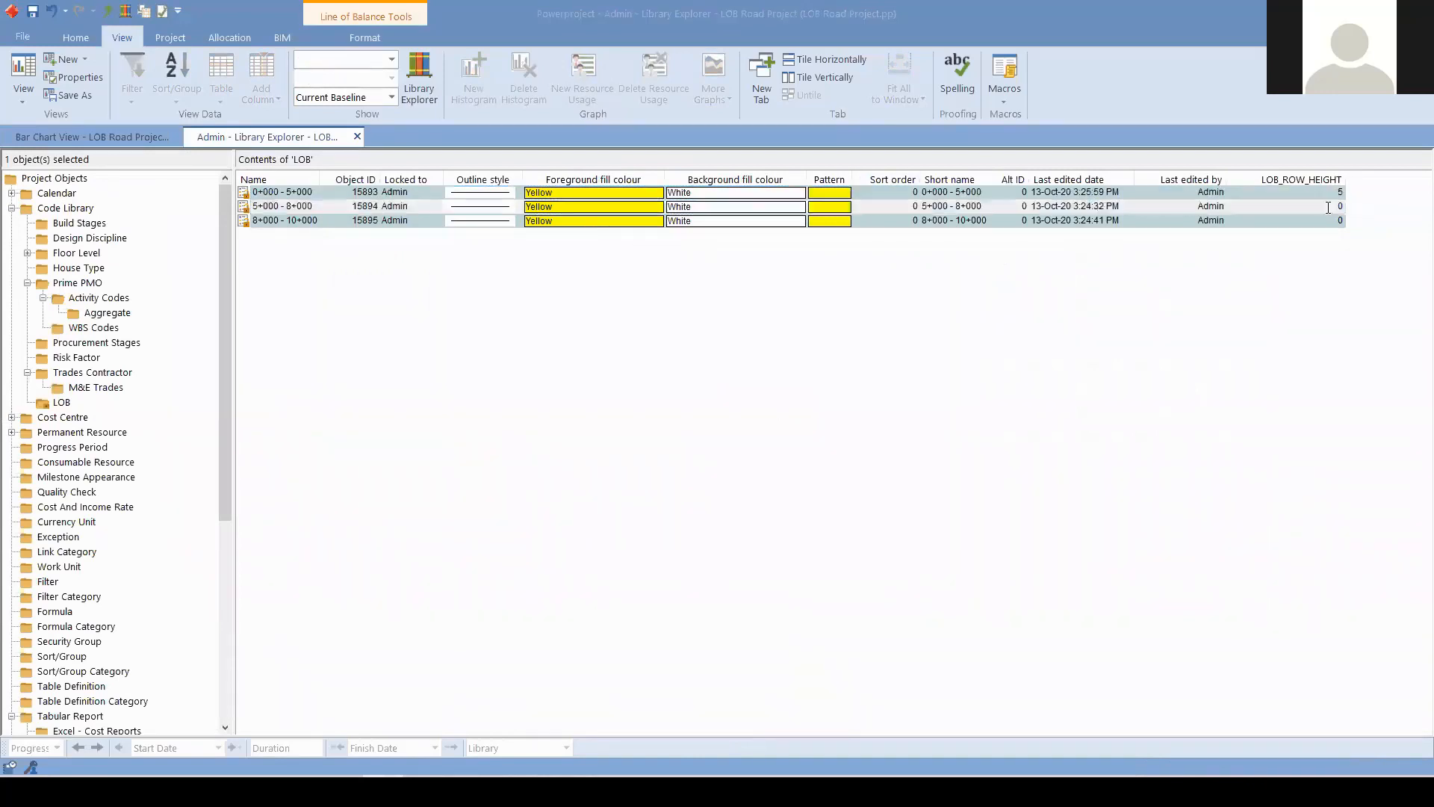
pyautogui.click(849, 261)
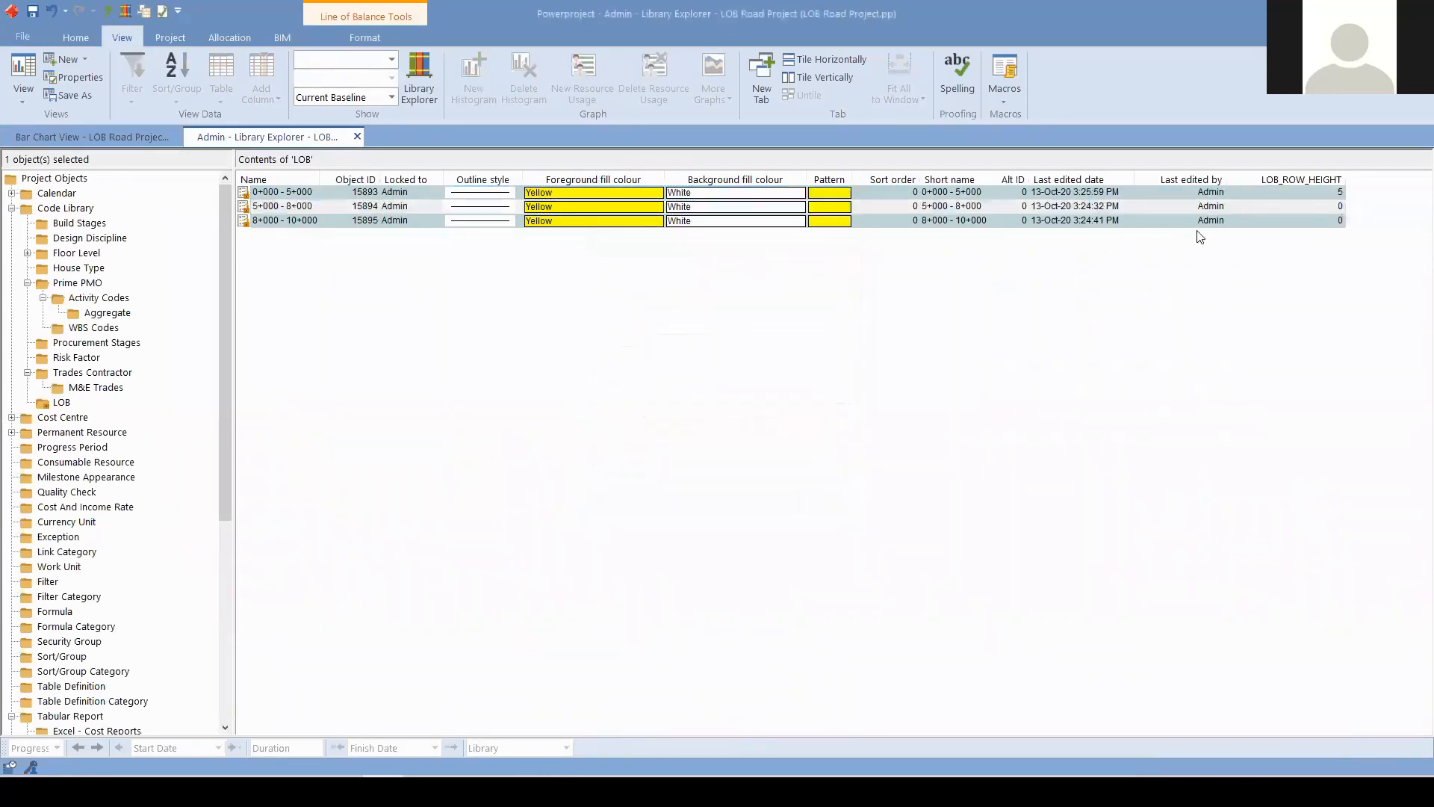
pyautogui.click(1301, 206)
pyautogui.press('Return')
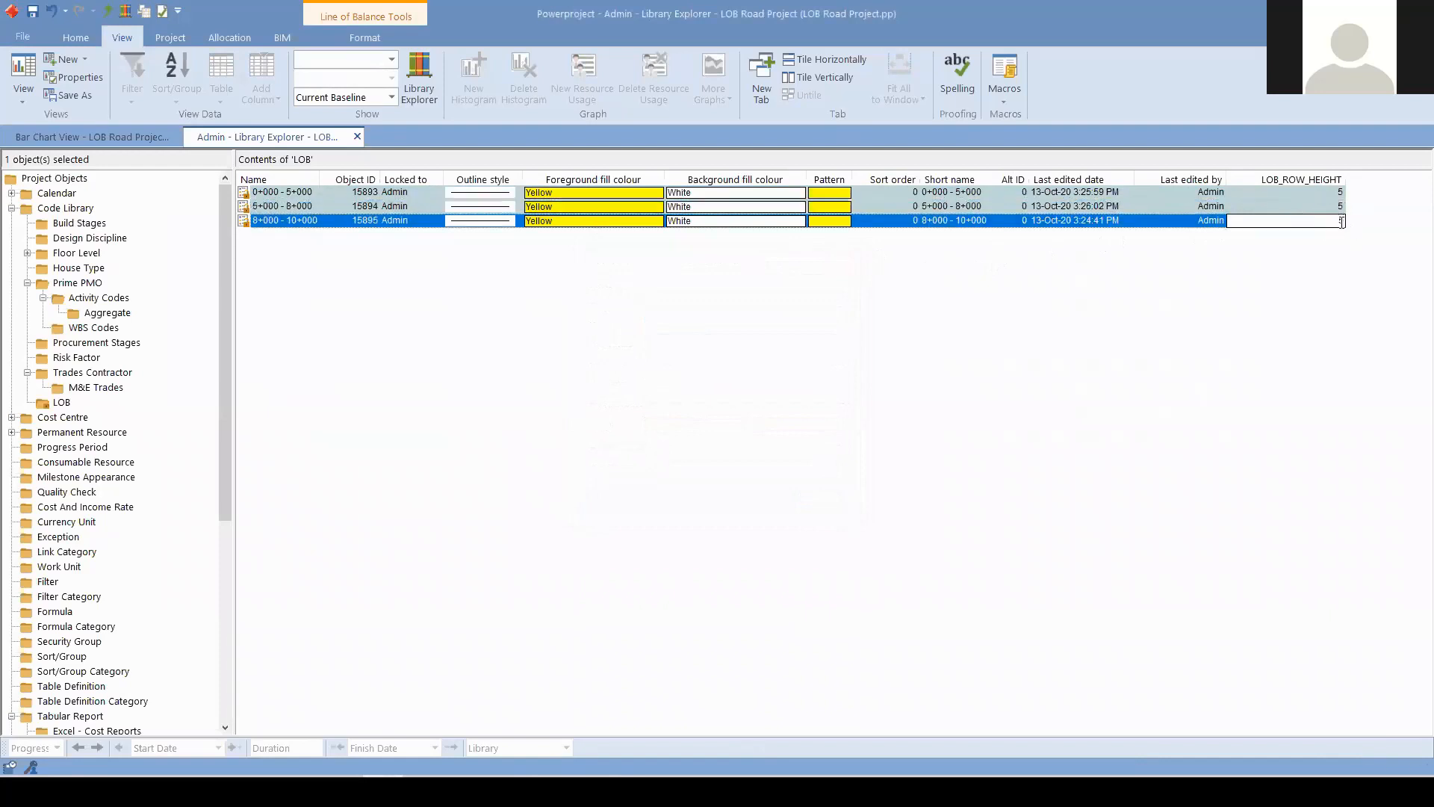
pyautogui.click(1312, 258)
pyautogui.click(142, 137)
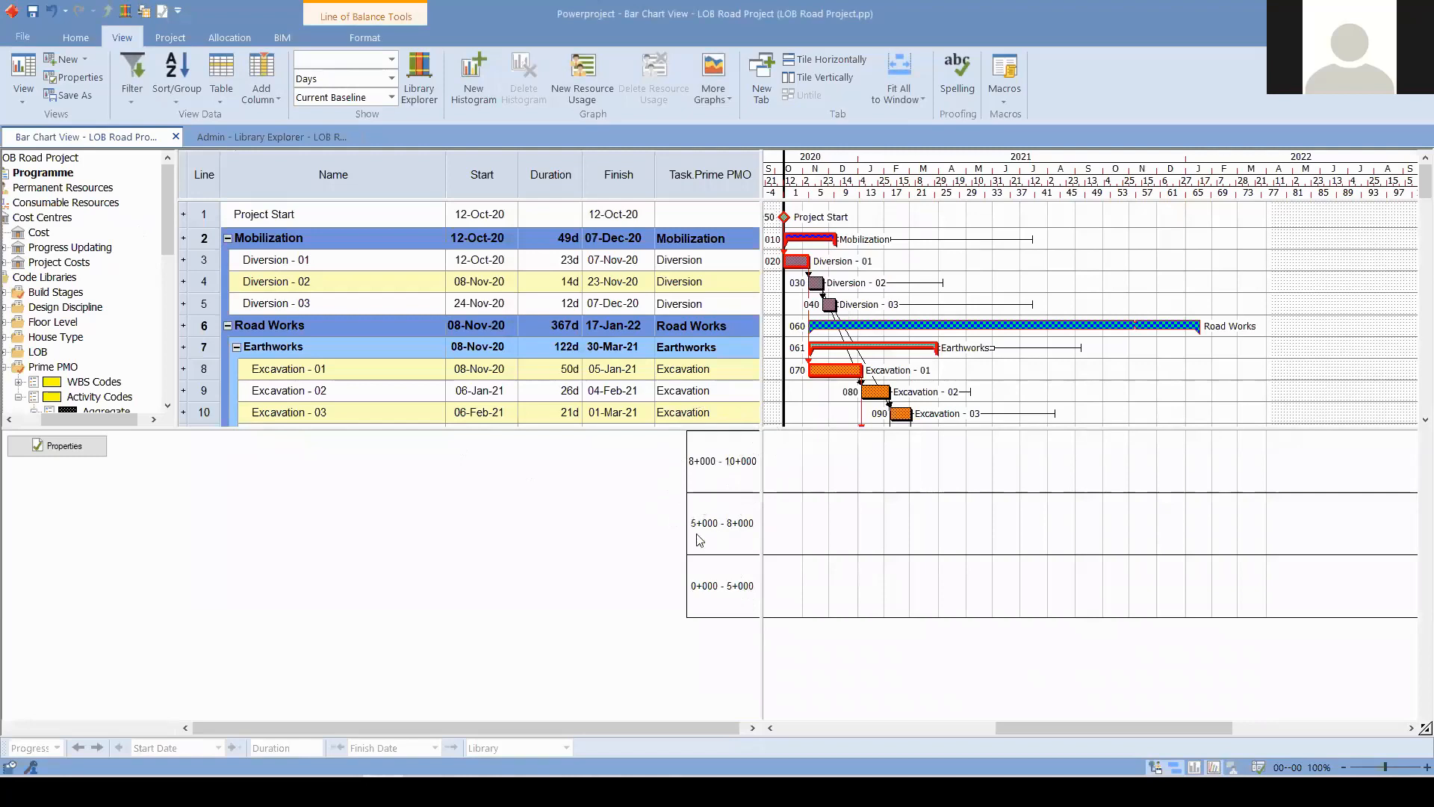
pyautogui.click(715, 613)
pyautogui.press('ctrl')
pyautogui.press('ctrl')
# - Set LOB_ROW_HEIGHT to 3 for 5+000 - 8+000 and 2 for 8+000 - 10+000, and go back to the bar chart view
pyautogui.click(228, 140)
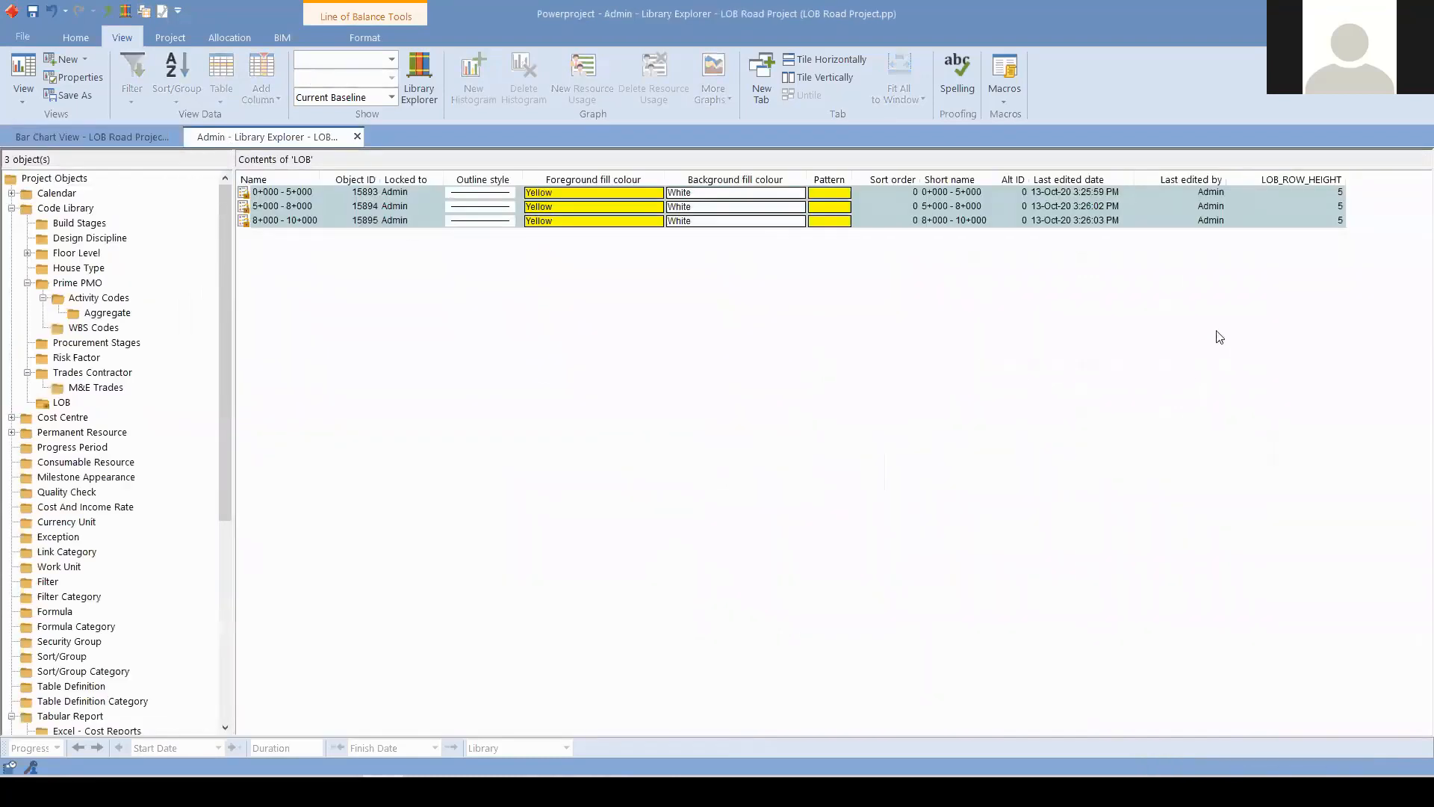
pyautogui.click(1336, 207)
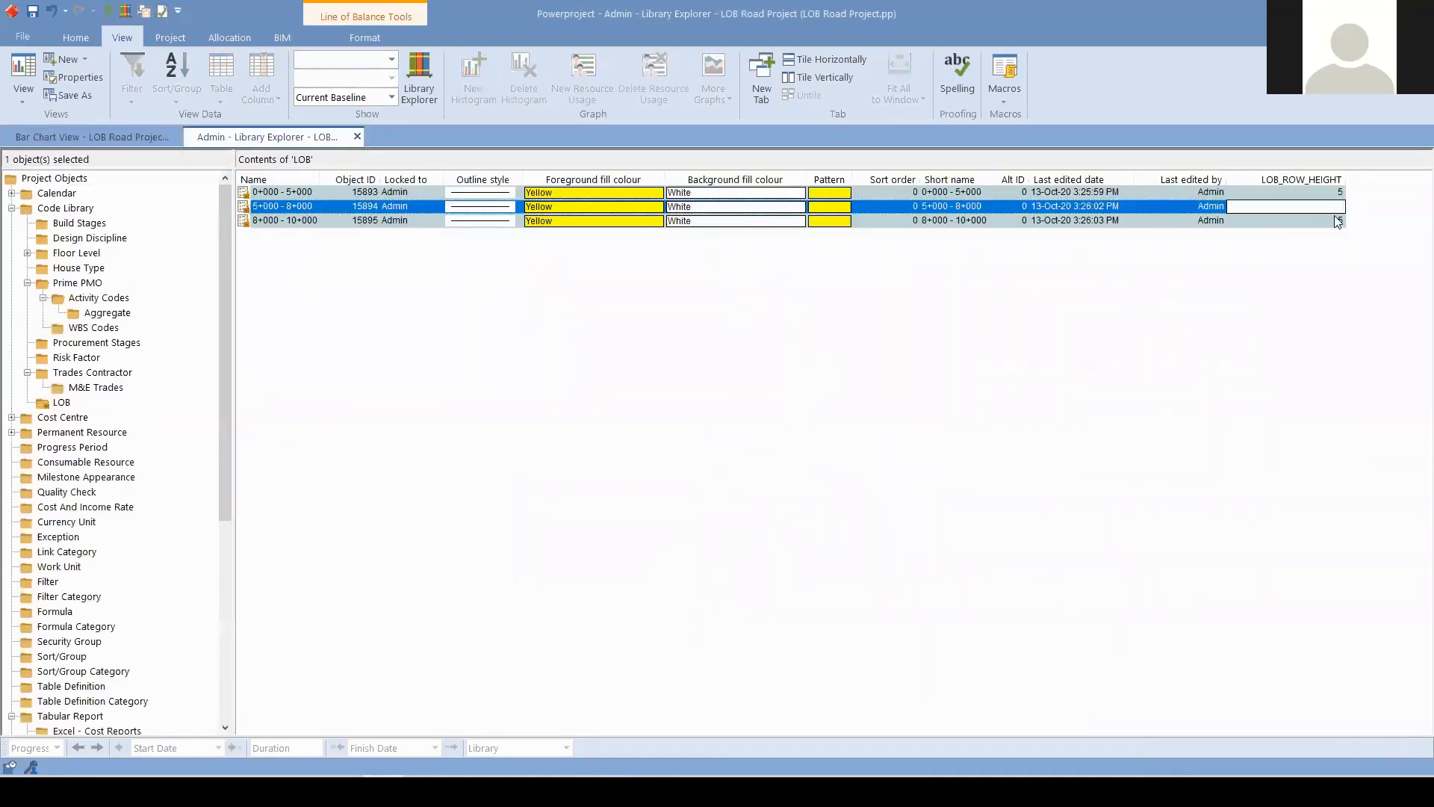
pyautogui.click(1339, 221)
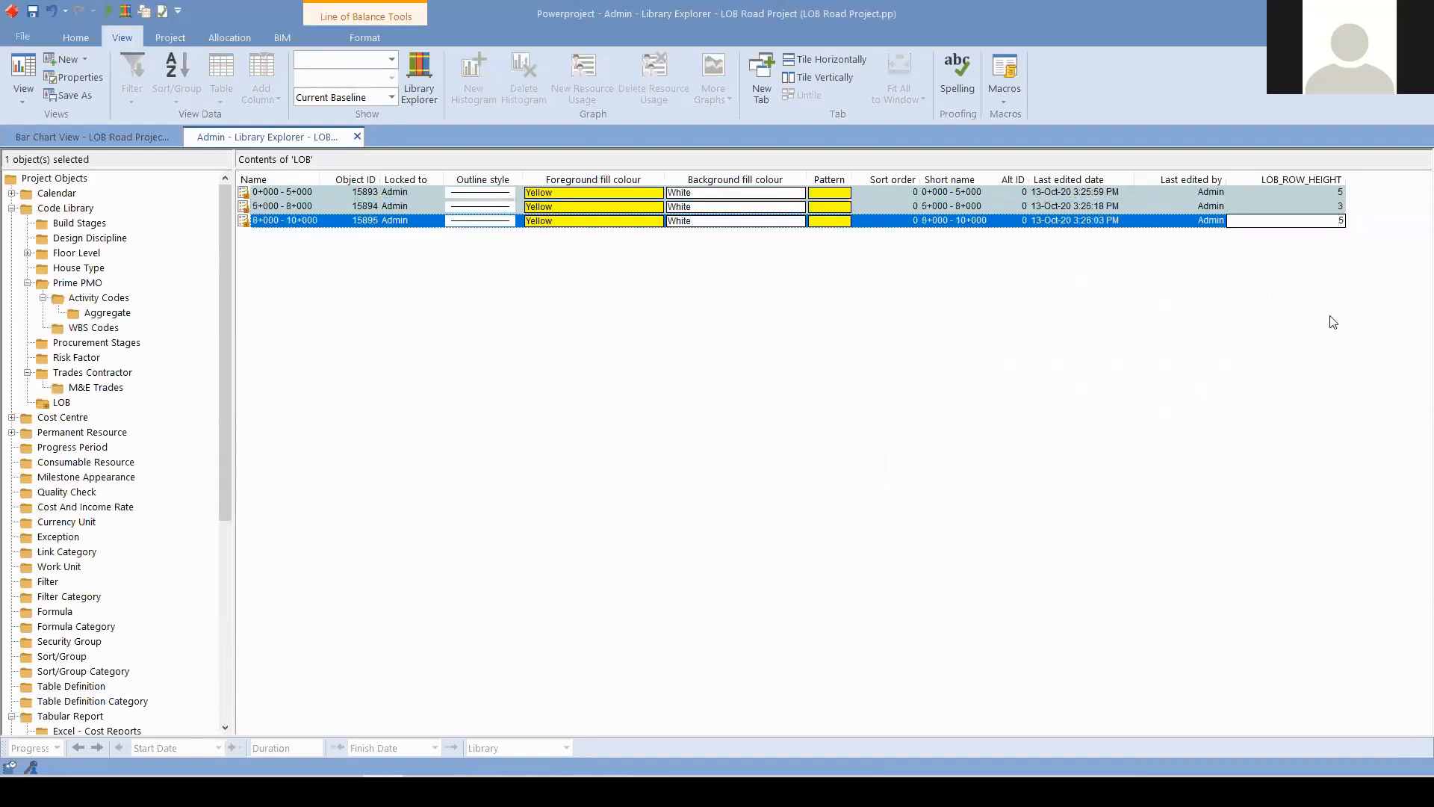
pyautogui.write('2')
pyautogui.click(1336, 282)
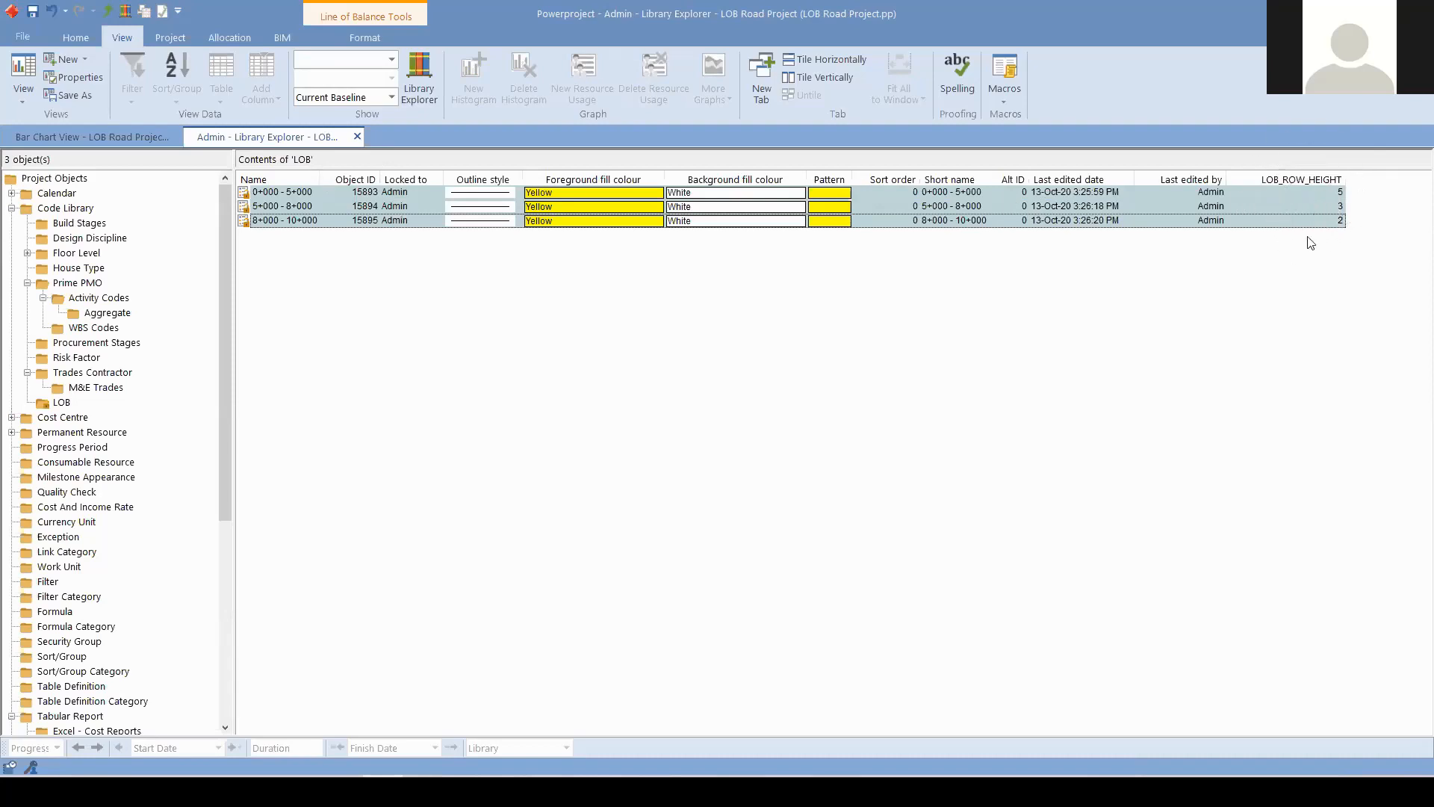
pyautogui.click(90, 137)
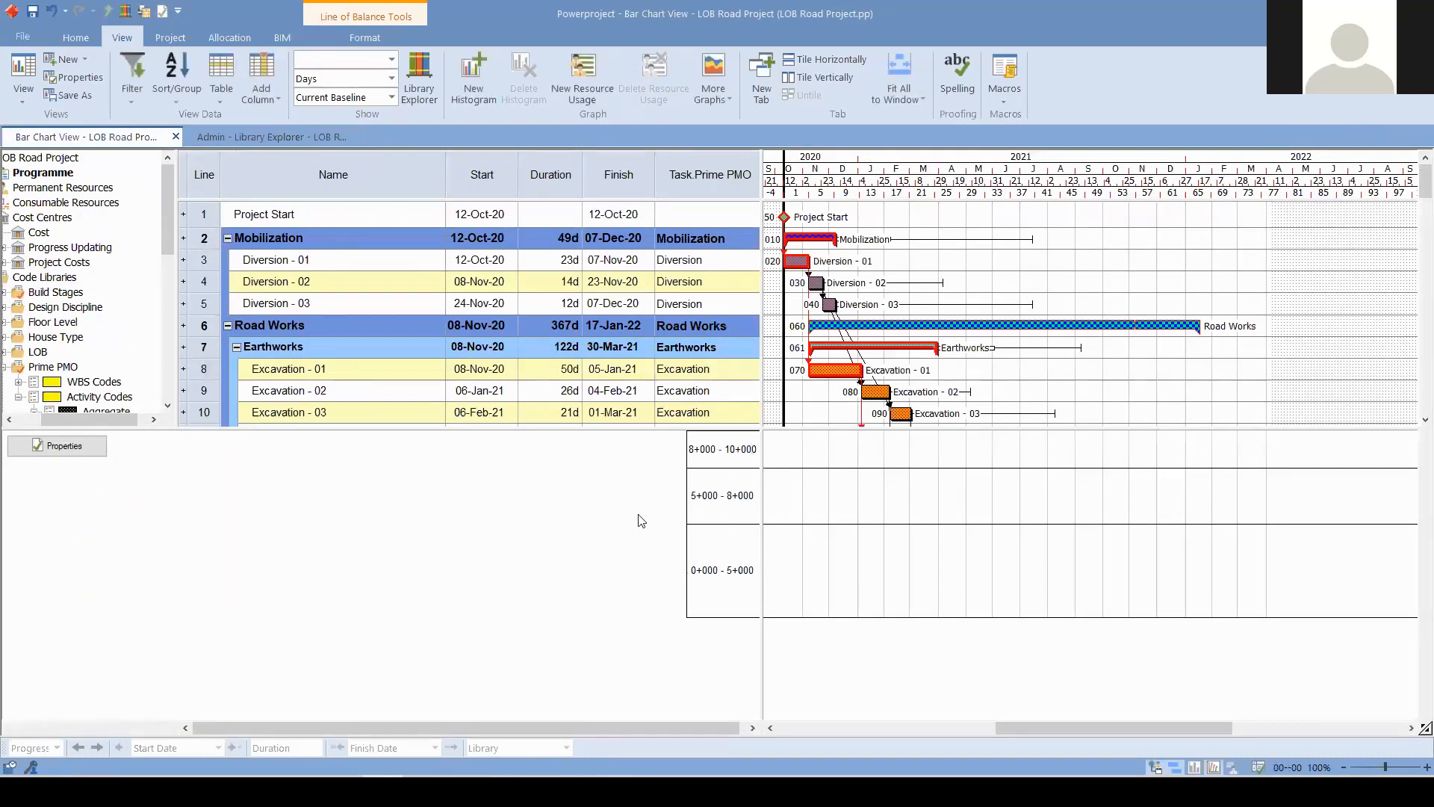
# - Set the Line of Balance graph's Stages code library to Prime PMO and apply it
pyautogui.moveTo(621, 428); pyautogui.dragTo(622, 501)
pyautogui.click(721, 534)
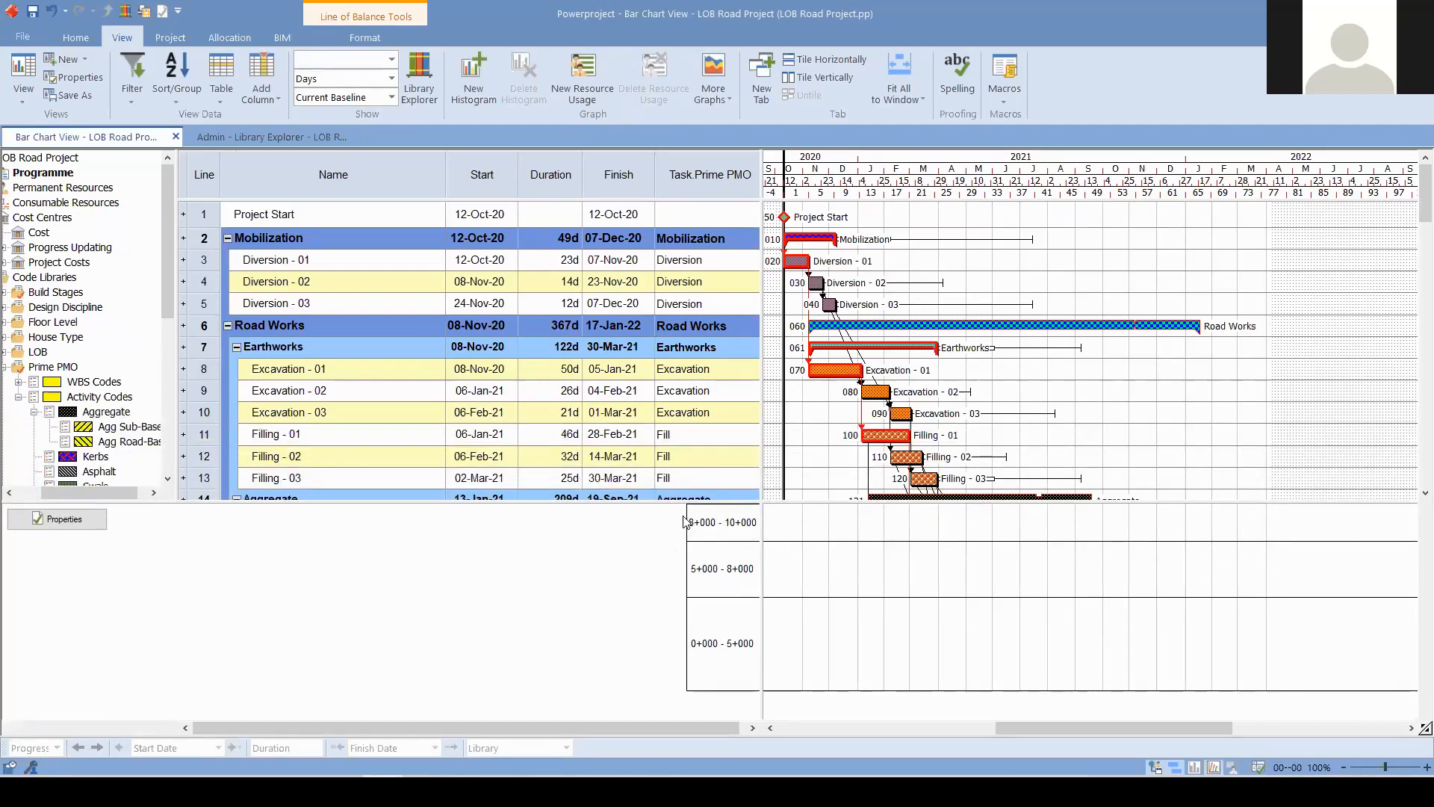
pyautogui.moveTo(632, 502); pyautogui.dragTo(627, 542)
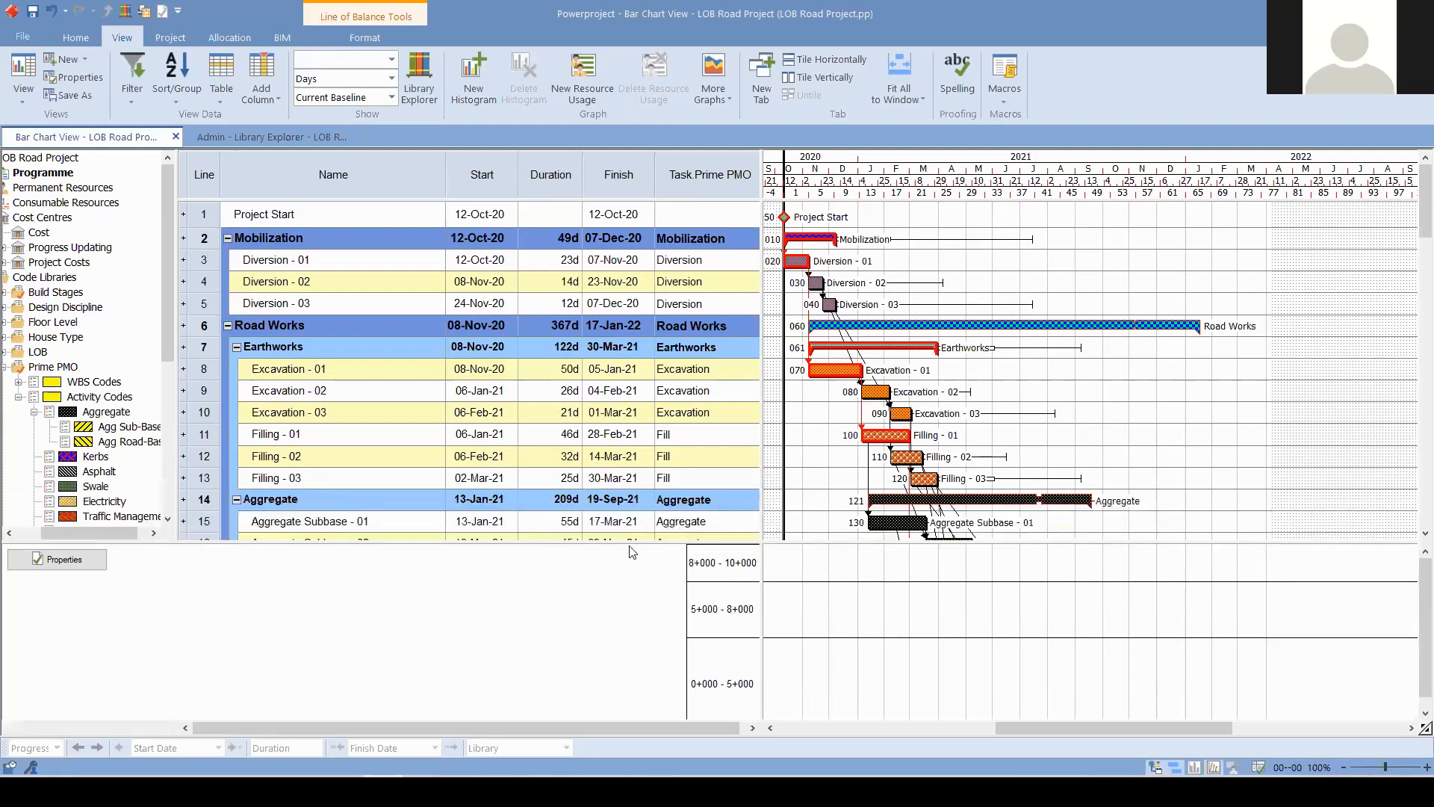
pyautogui.moveTo(626, 541); pyautogui.dragTo(635, 446)
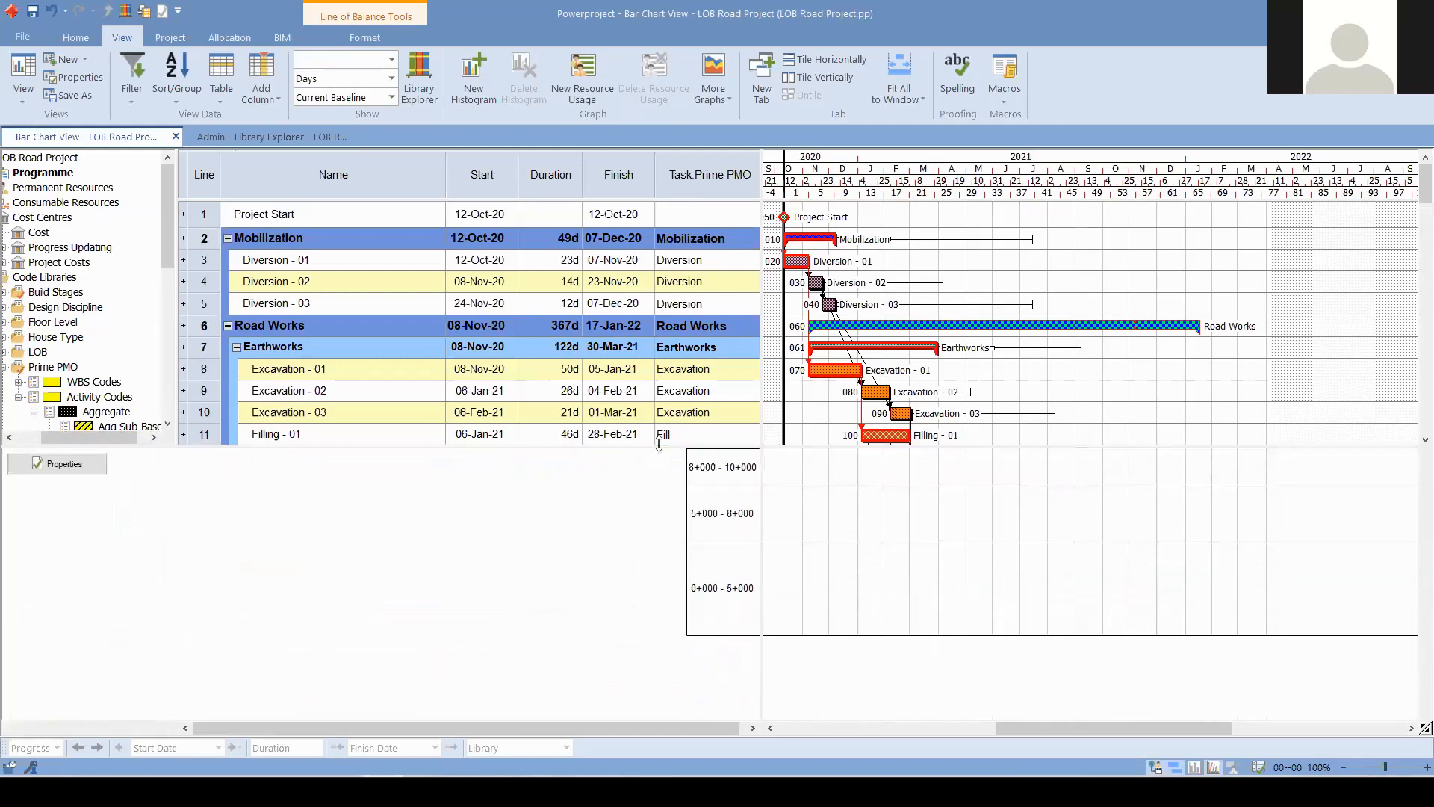
pyautogui.click(57, 462)
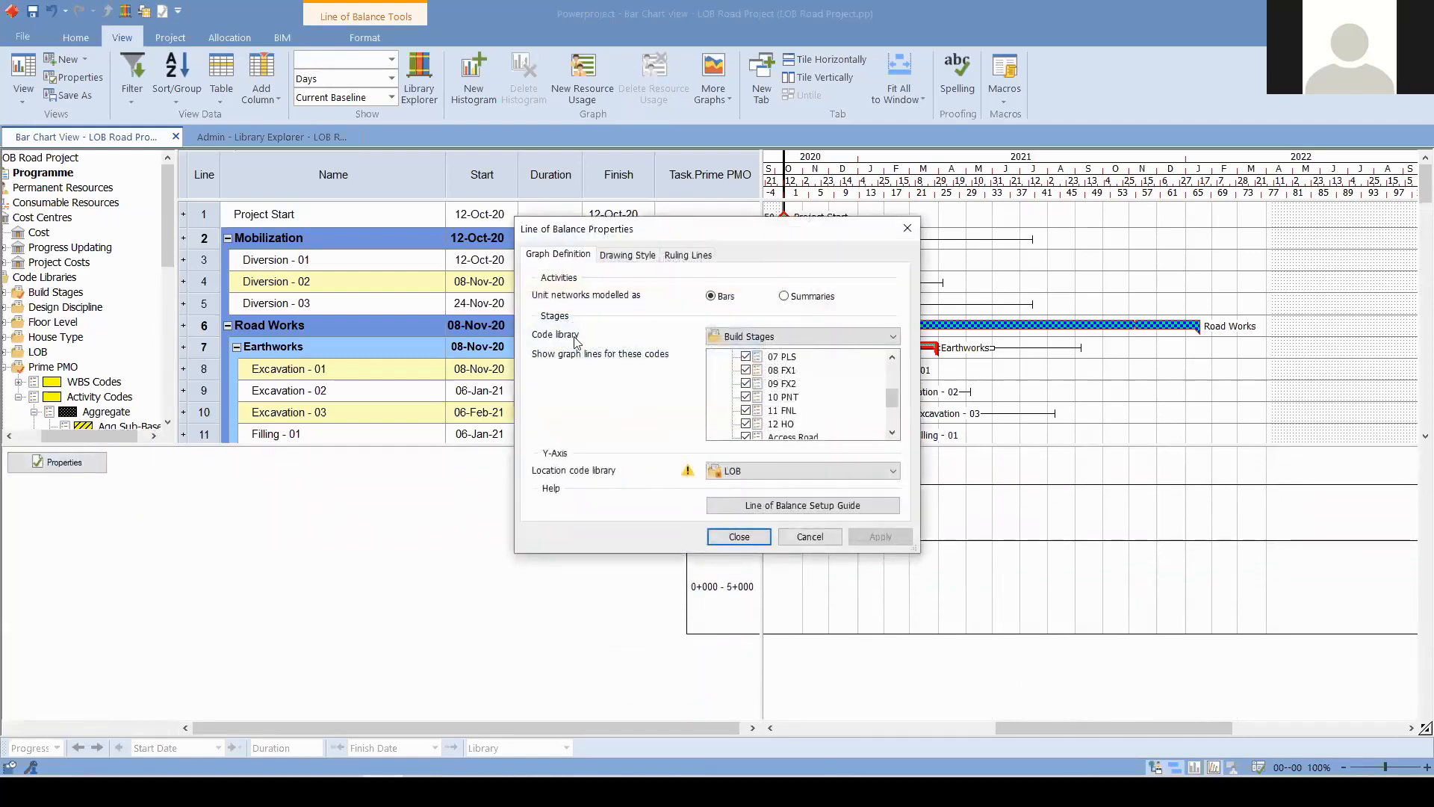
pyautogui.click(739, 336)
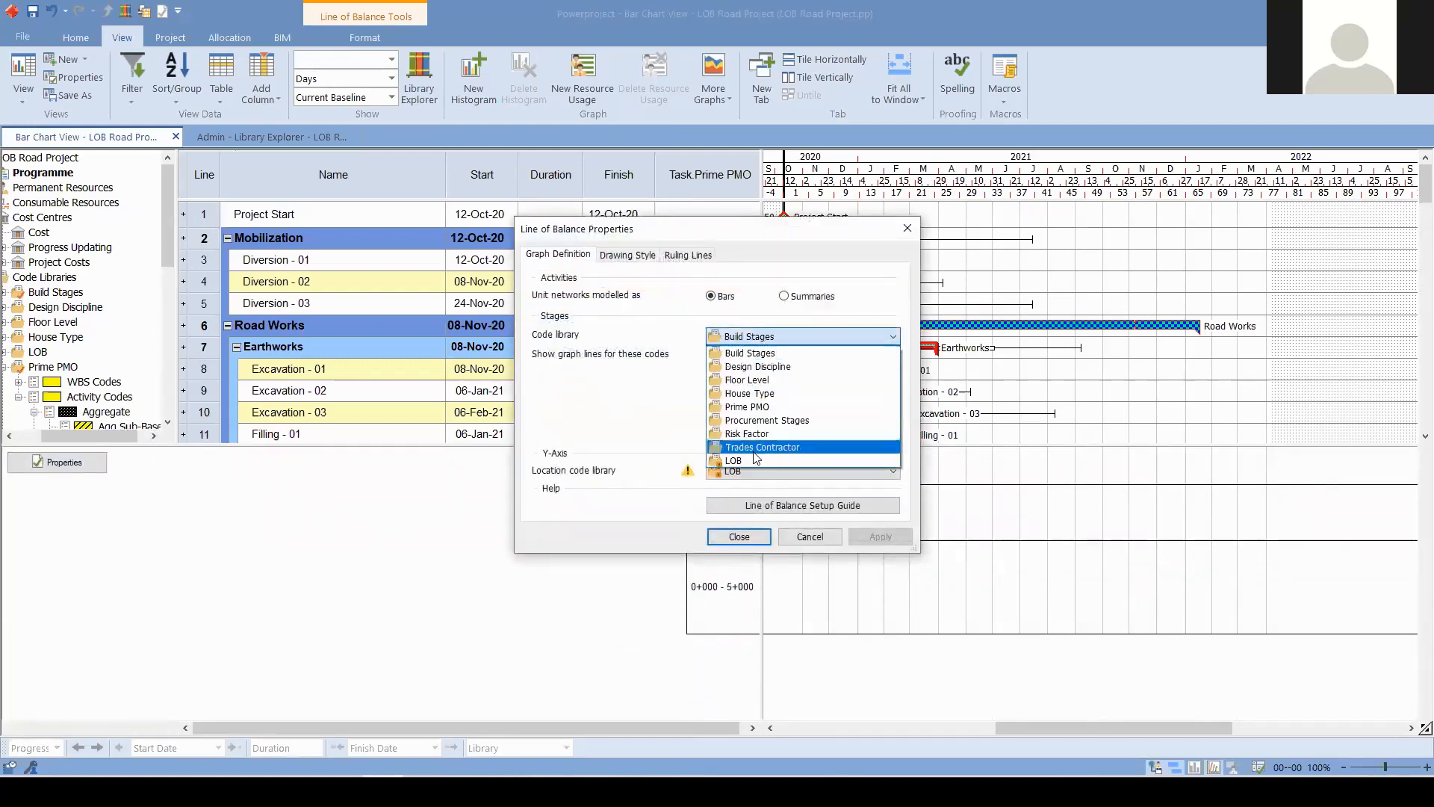
pyautogui.click(747, 406)
pyautogui.click(893, 540)
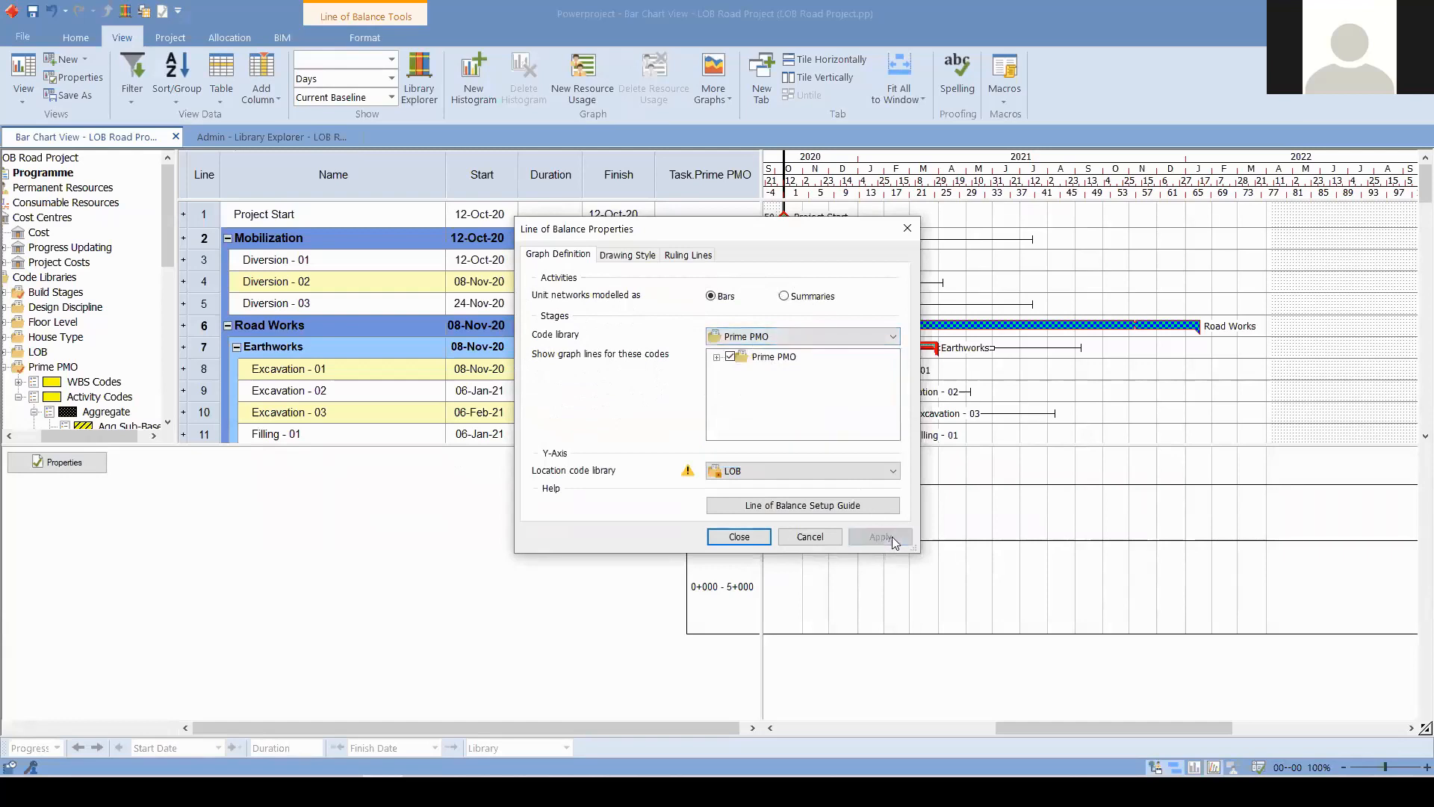
pyautogui.click(755, 539)
pyautogui.click(850, 507)
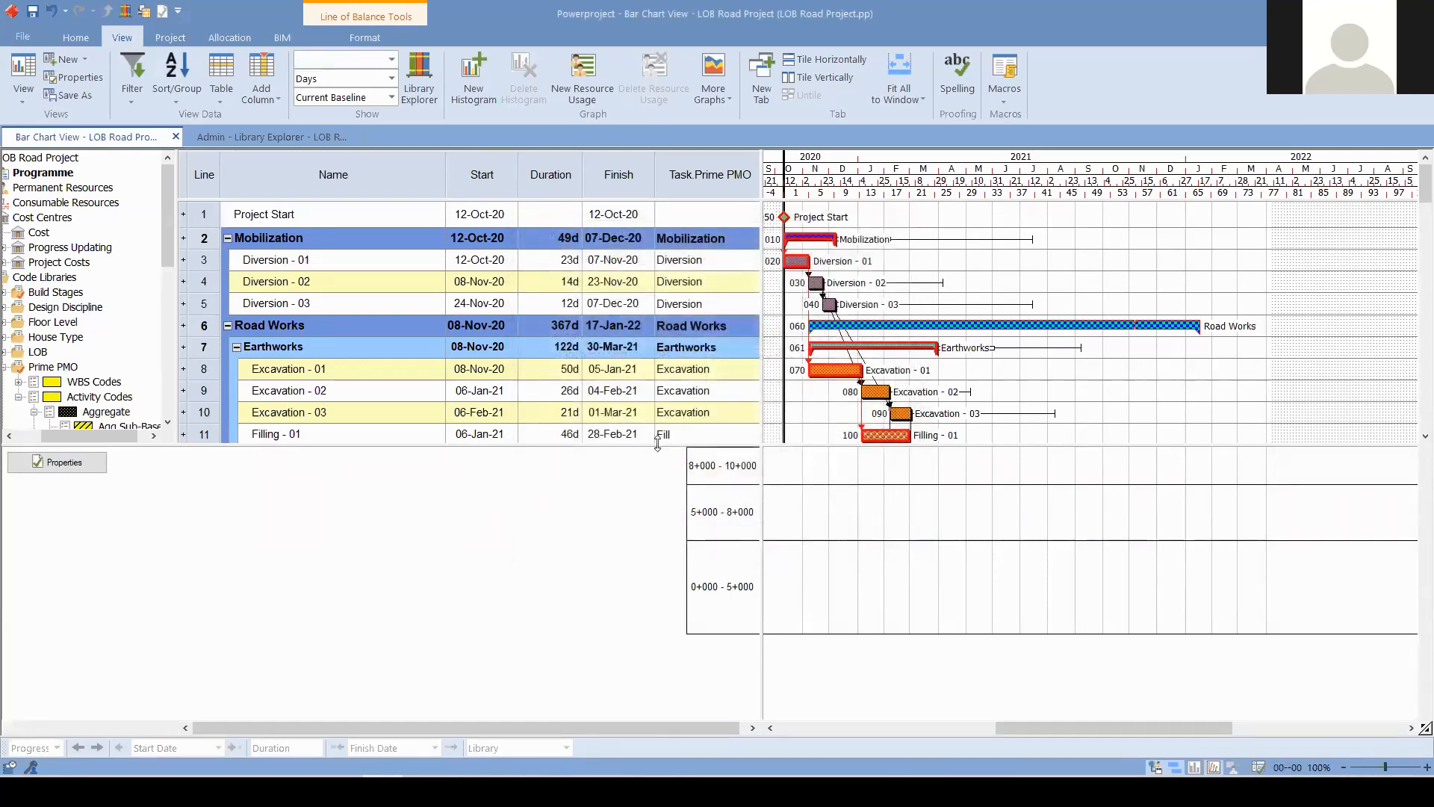
# - Collapse the graph pane, widen the activity table and add a Bar.LOB code column after Task Prime PMO
pyautogui.moveTo(657, 443); pyautogui.dragTo(659, 481)
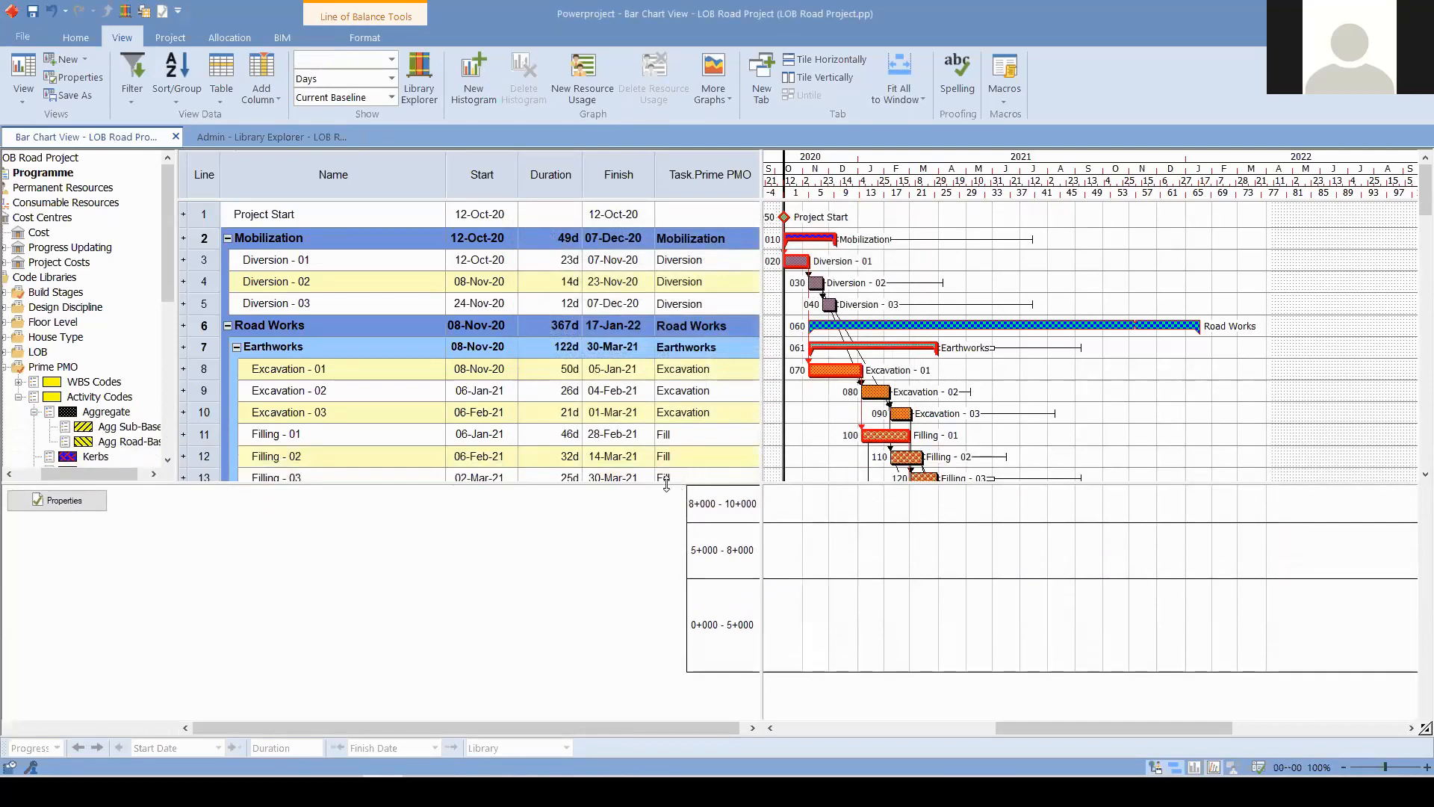
pyautogui.moveTo(667, 484); pyautogui.dragTo(667, 714)
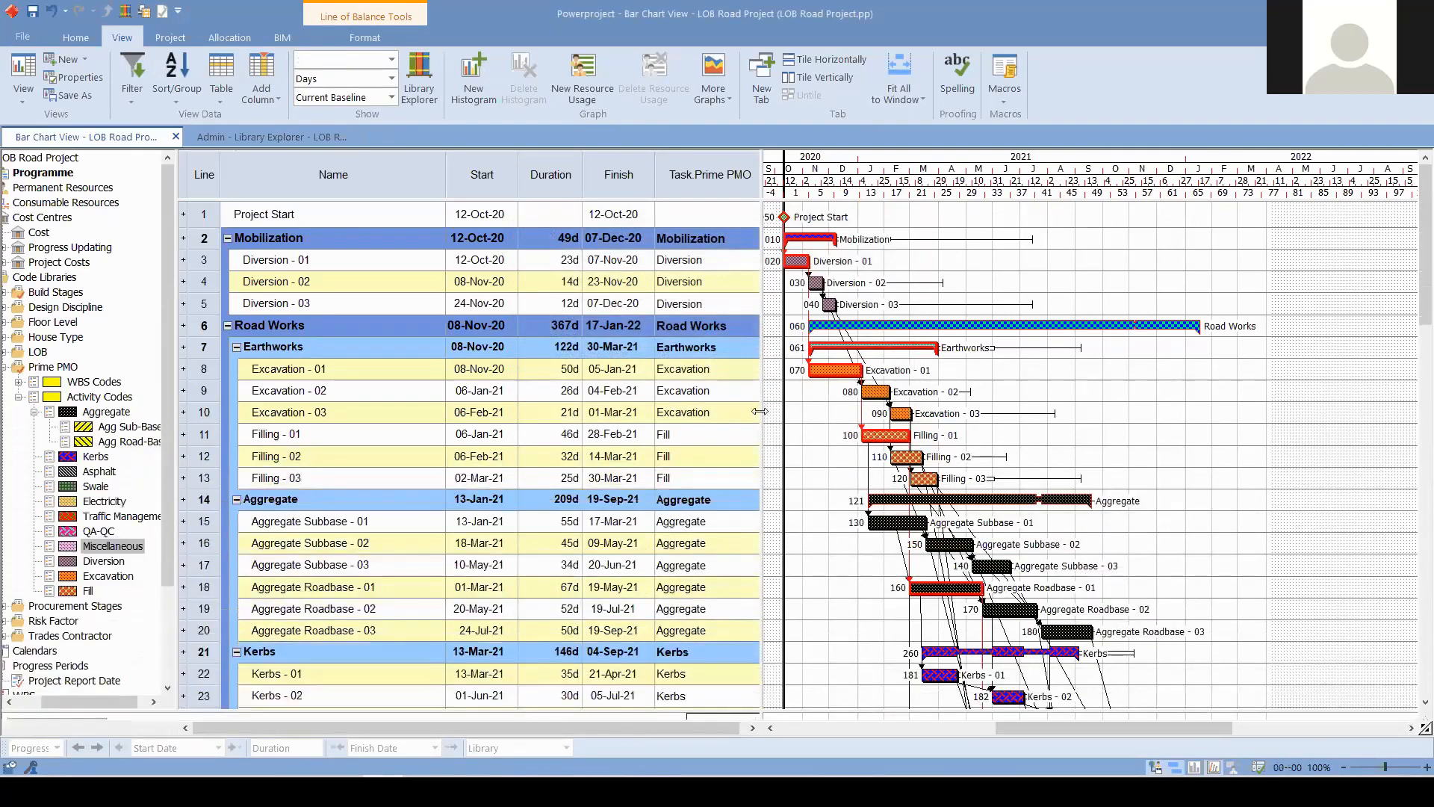
pyautogui.moveTo(849, 402); pyautogui.dragTo(886, 403)
pyautogui.rightClick(801, 171)
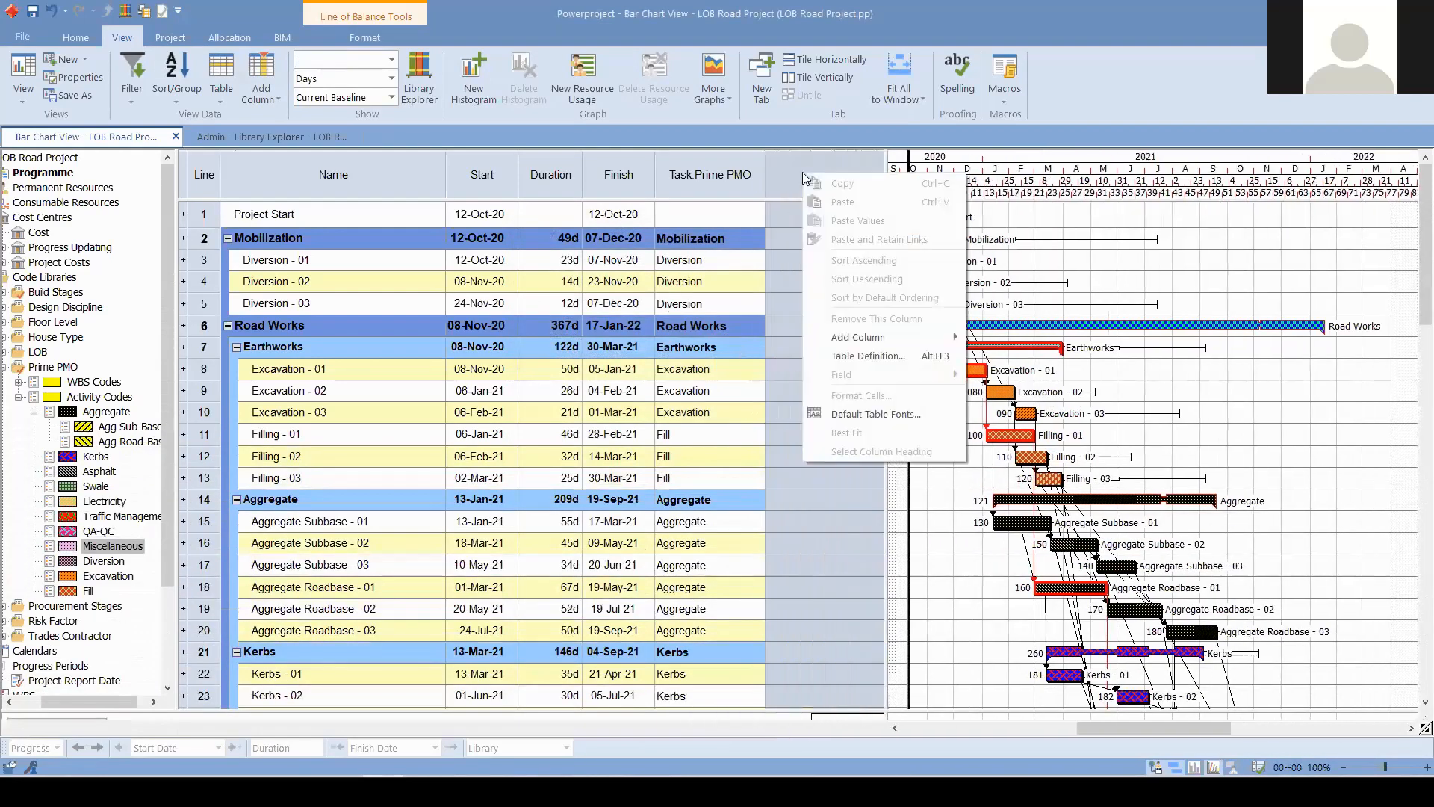
pyautogui.moveTo(930, 342)
pyautogui.moveTo(1020, 526)
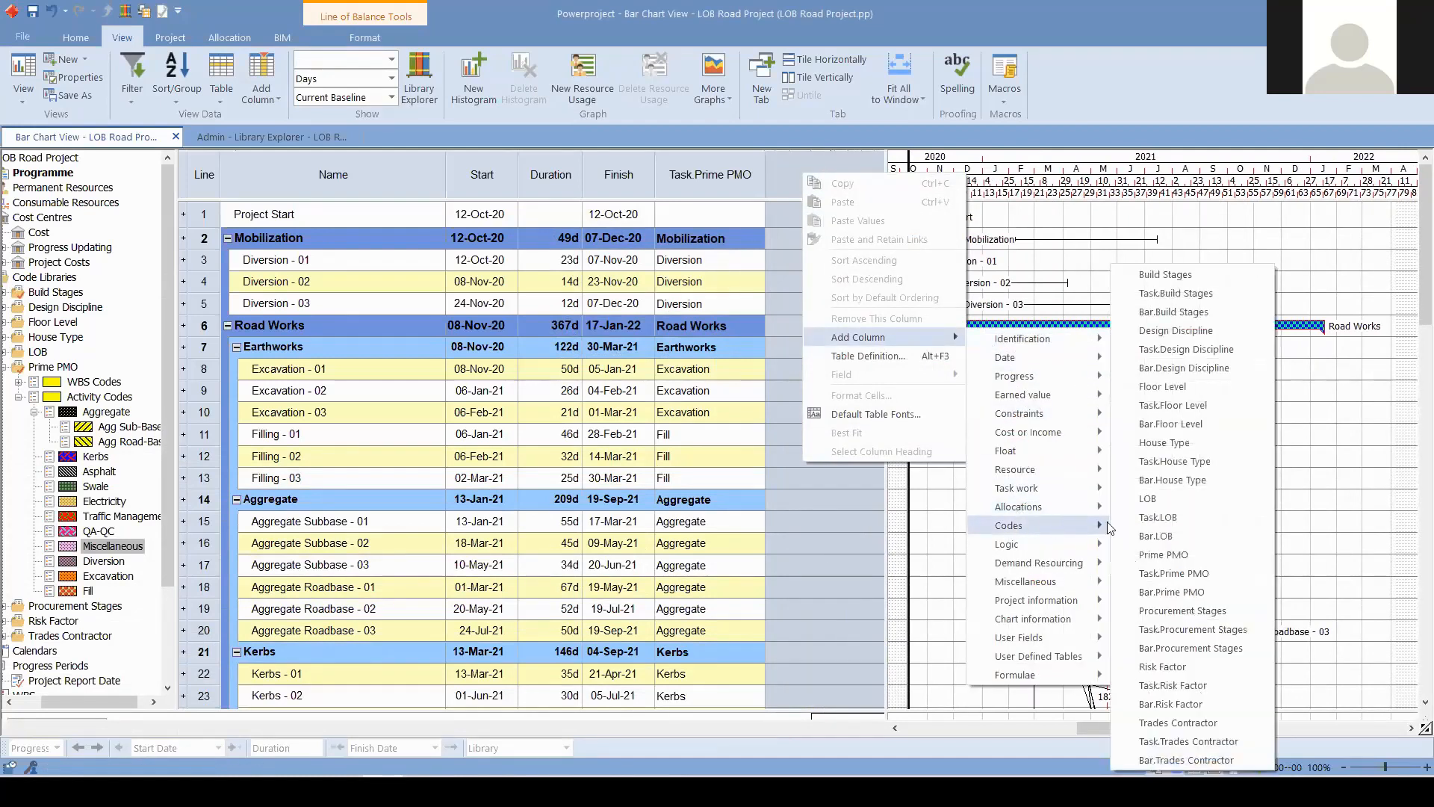
pyautogui.click(1173, 540)
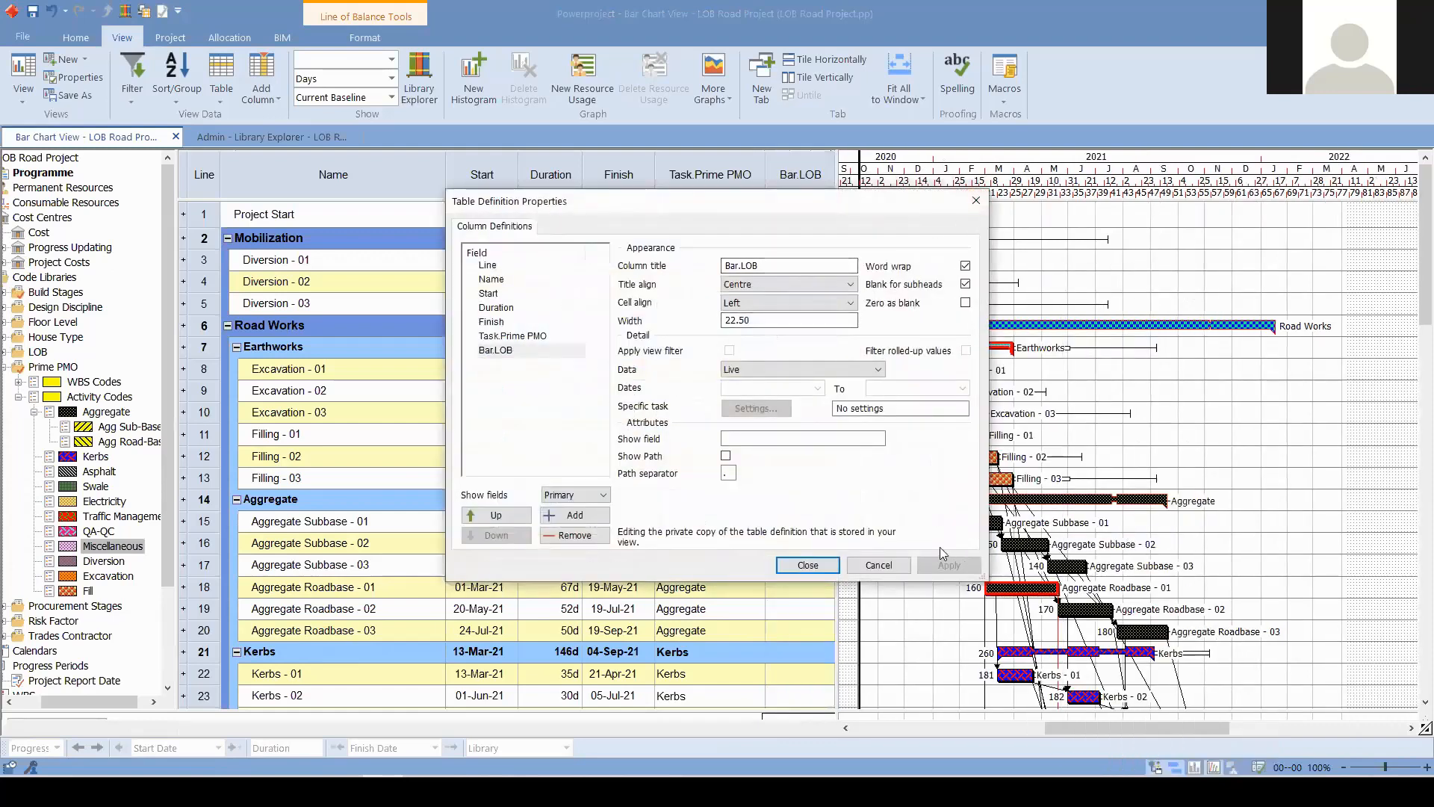
pyautogui.click(882, 565)
# - Assign the LOB code 0+000 - 5+000 to Diversion - 01 in the Bar.LOB column
pyautogui.click(805, 269)
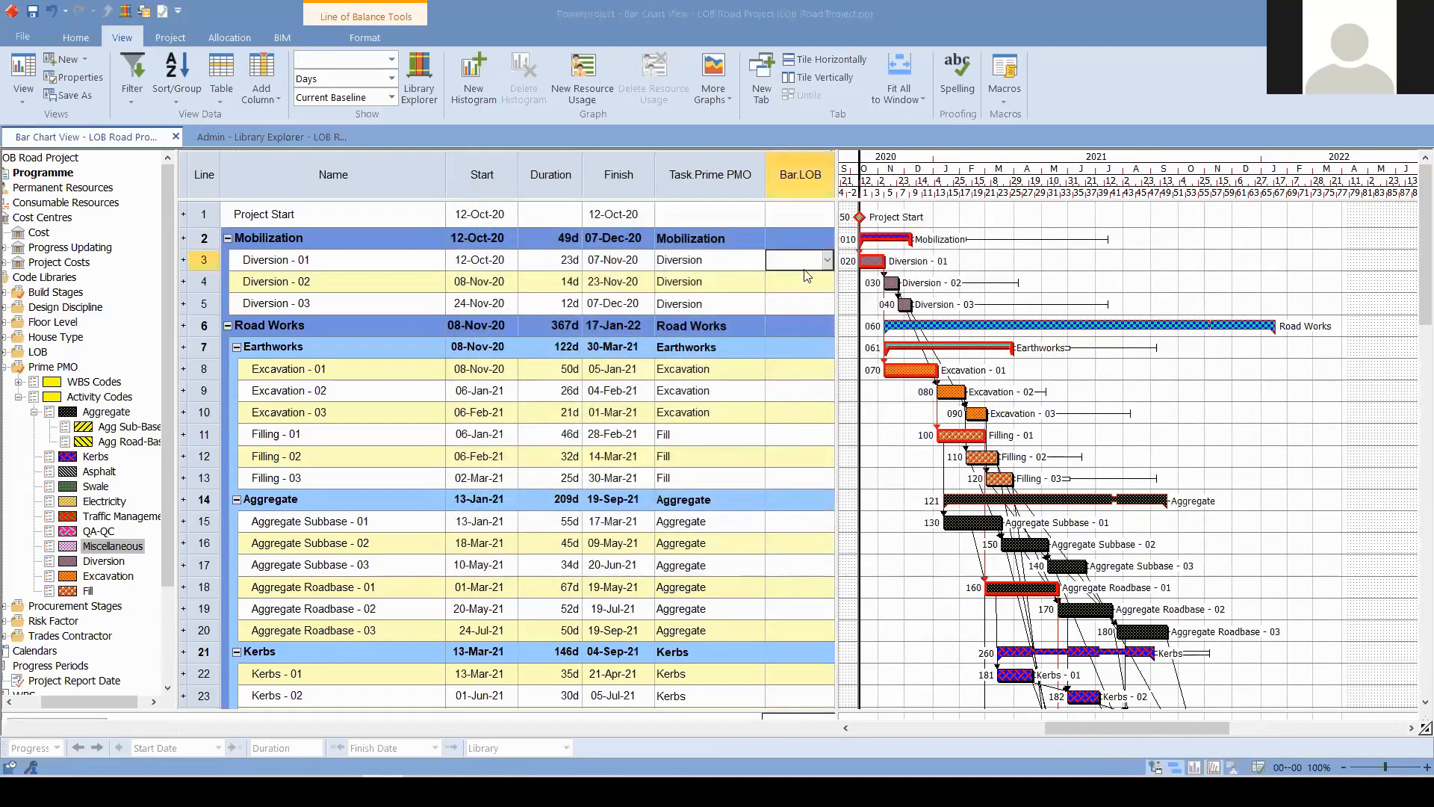
pyautogui.click(804, 269)
pyautogui.click(804, 266)
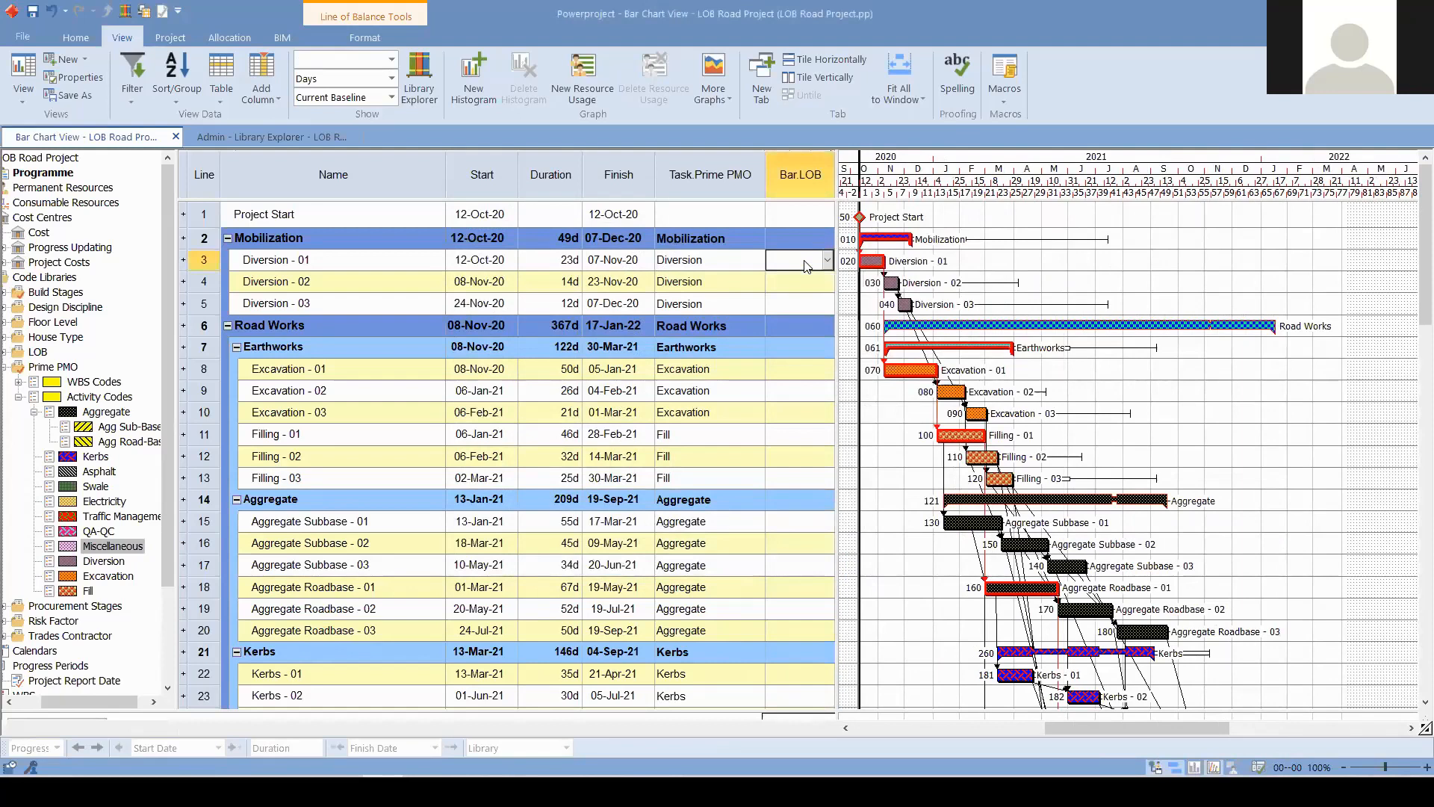
pyautogui.click(801, 266)
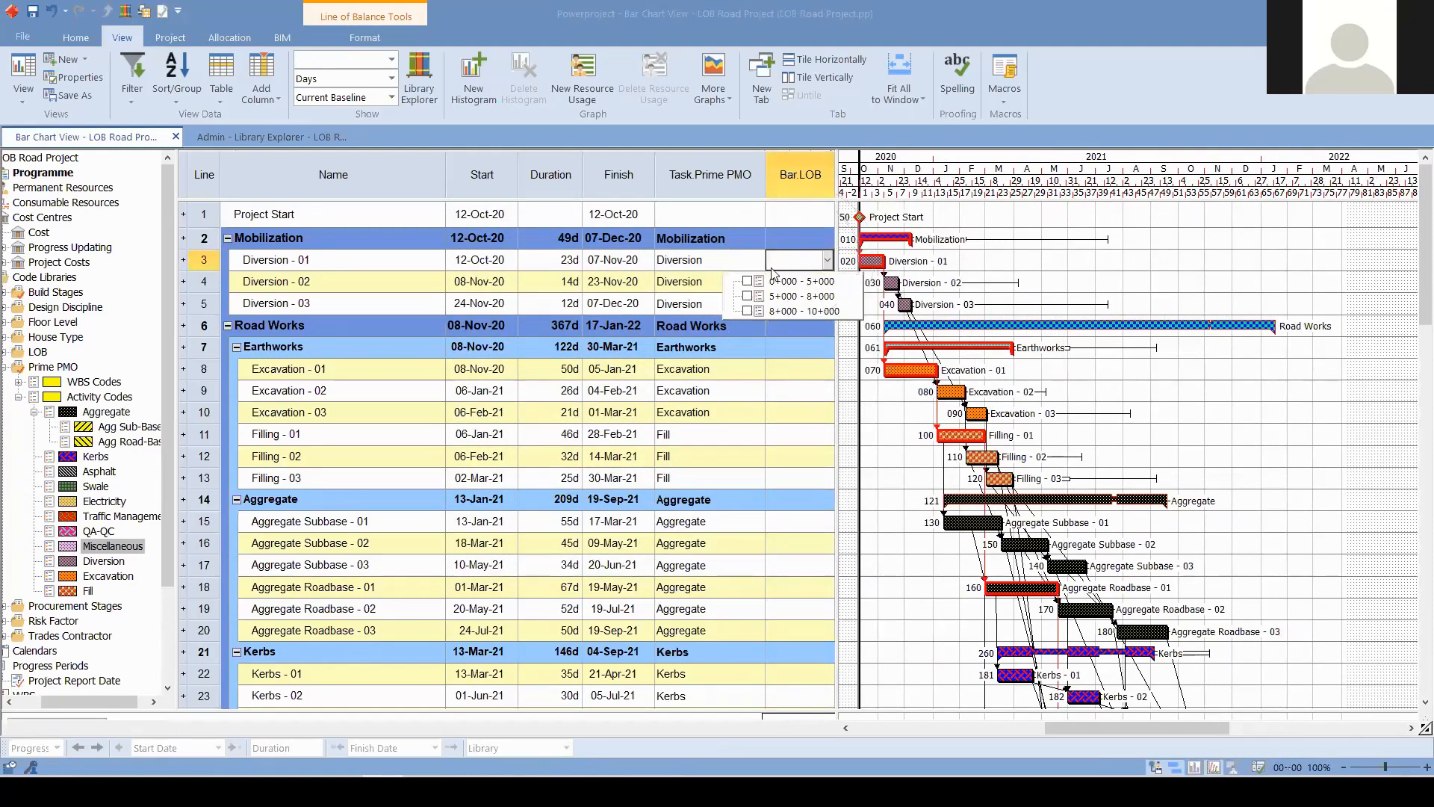
pyautogui.click(748, 282)
pyautogui.click(817, 265)
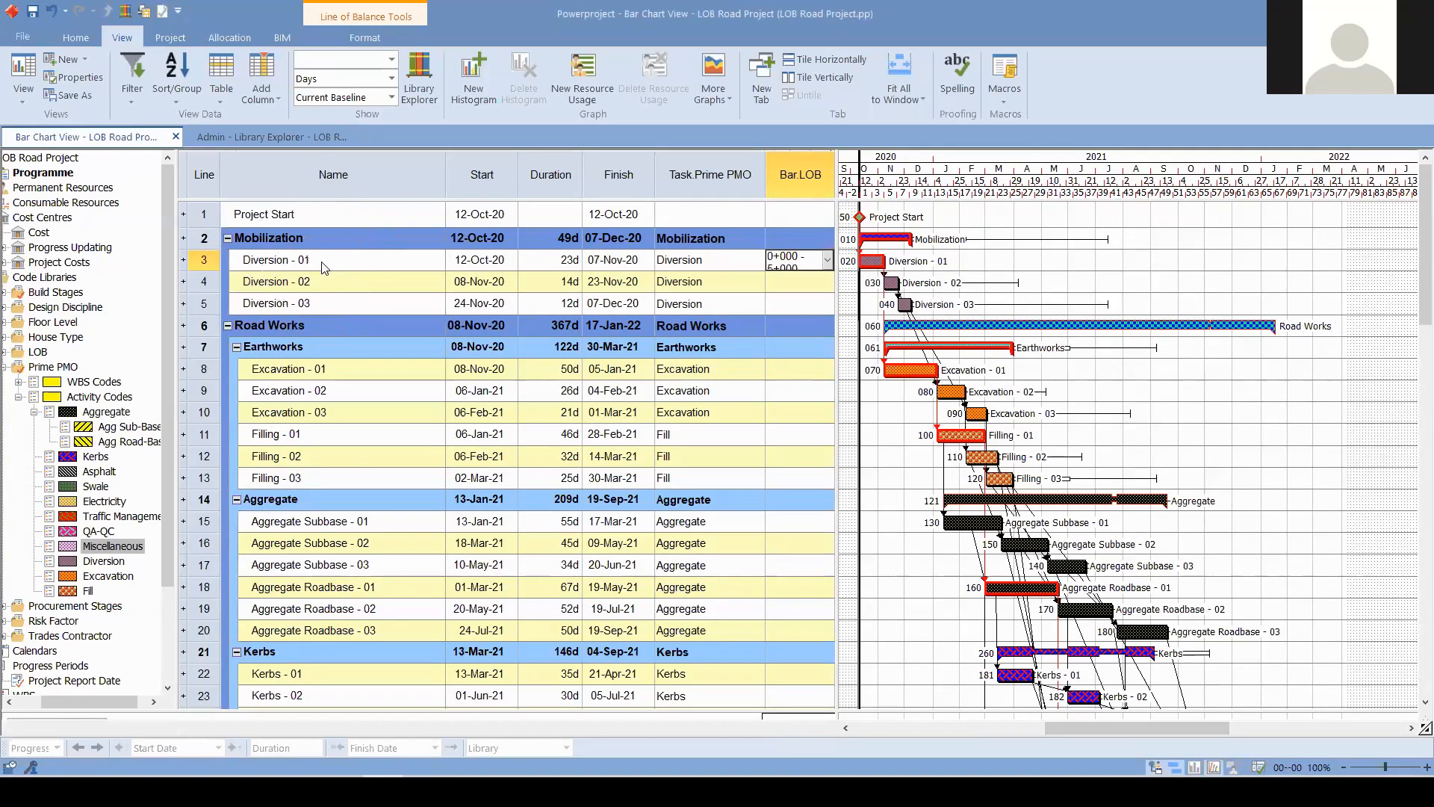
# - Try to paste the 0+000 - 5+000 code into the Bar.LOB cells of the other -01 activities, from Excavation through Final Finishing Works
pyautogui.click(798, 374)
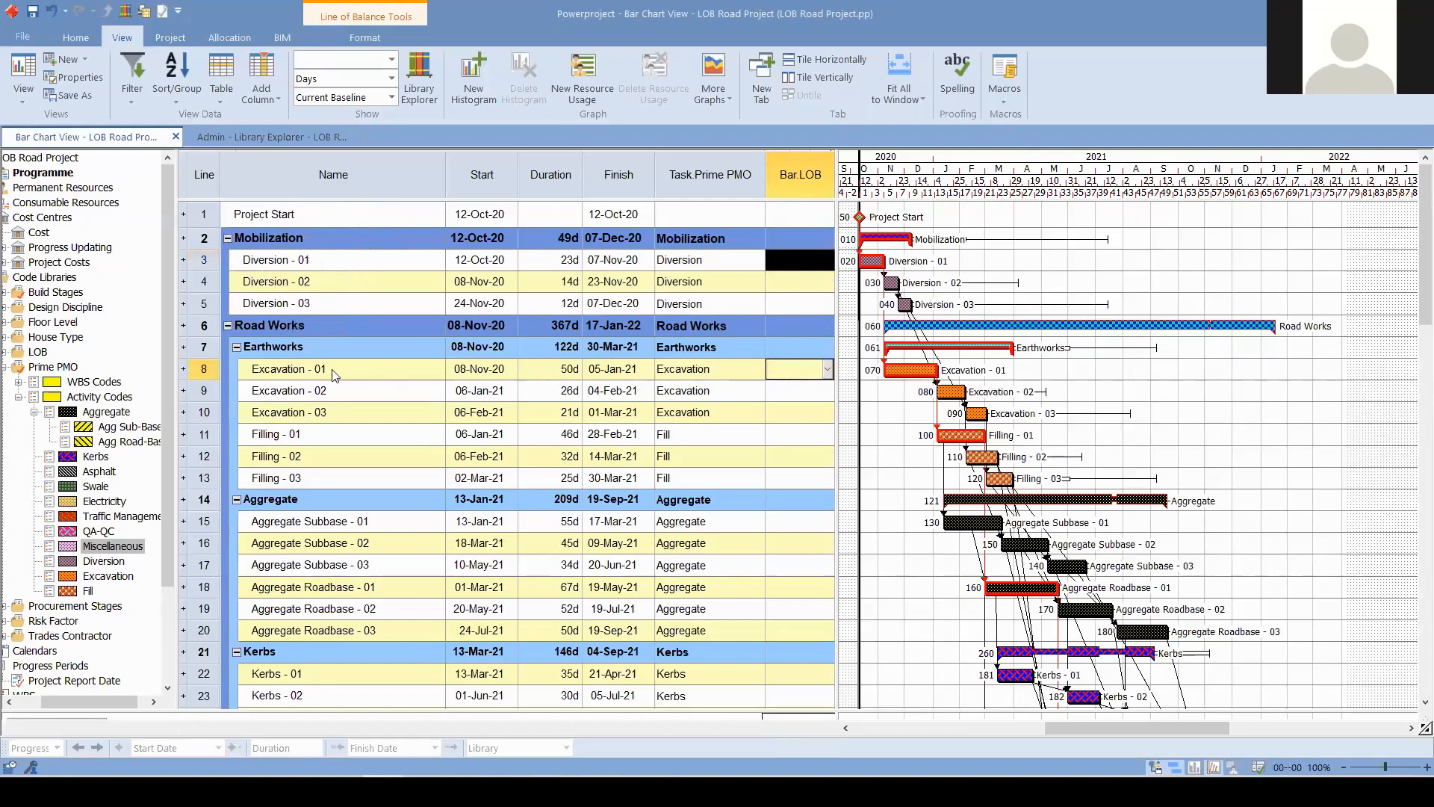
pyautogui.click(788, 438)
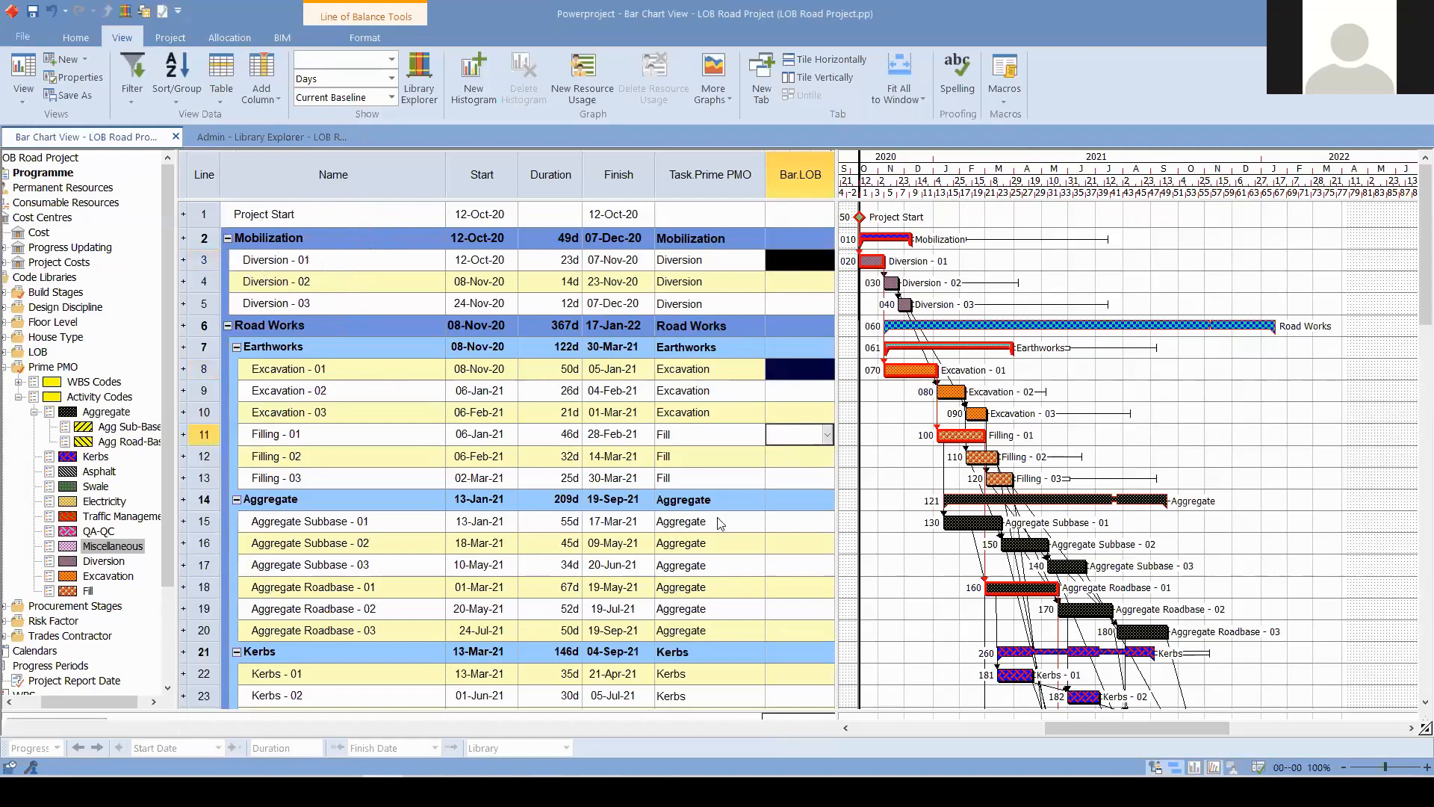
pyautogui.click(784, 523)
pyautogui.click(784, 590)
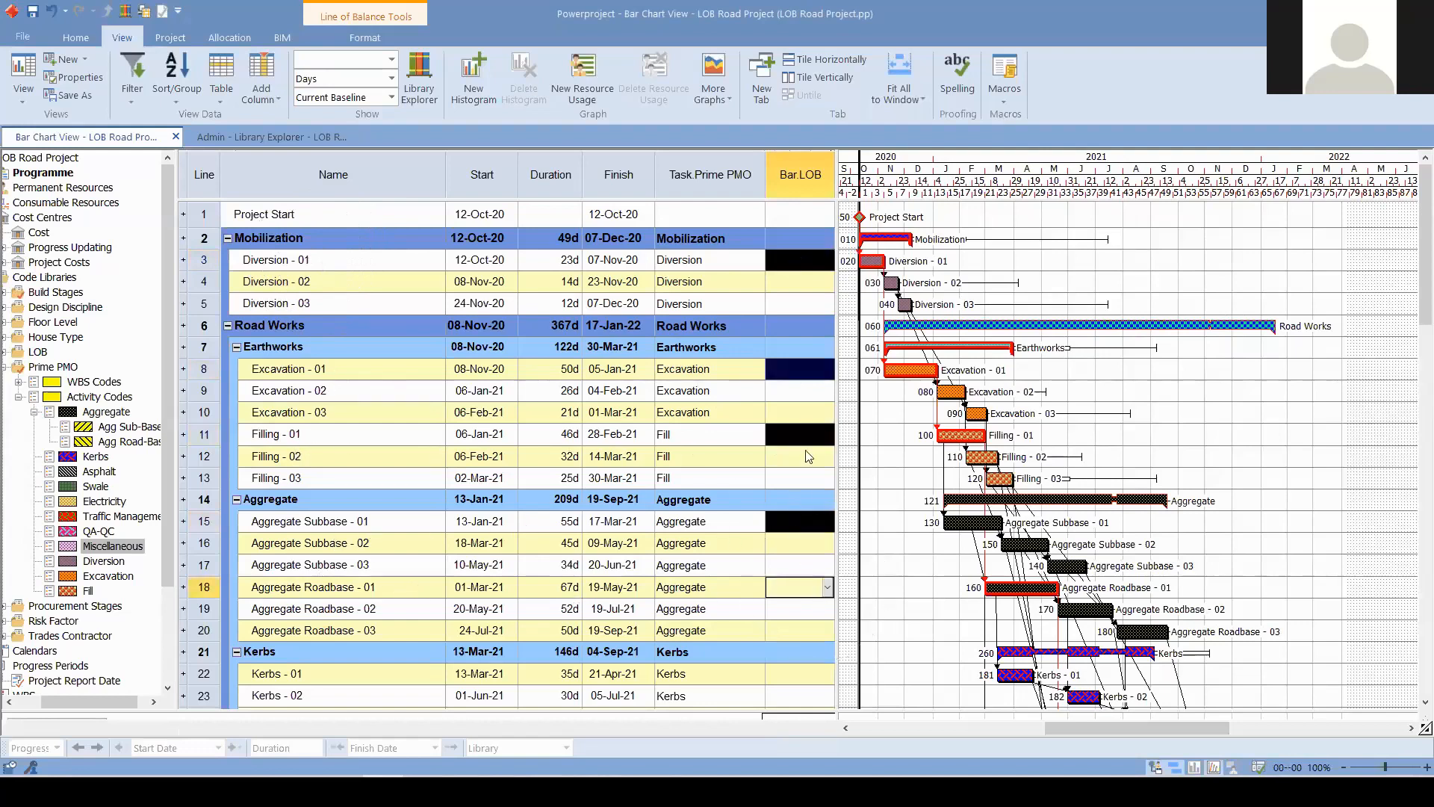
pyautogui.scroll(-4, 777, 486)
pyautogui.click(812, 423)
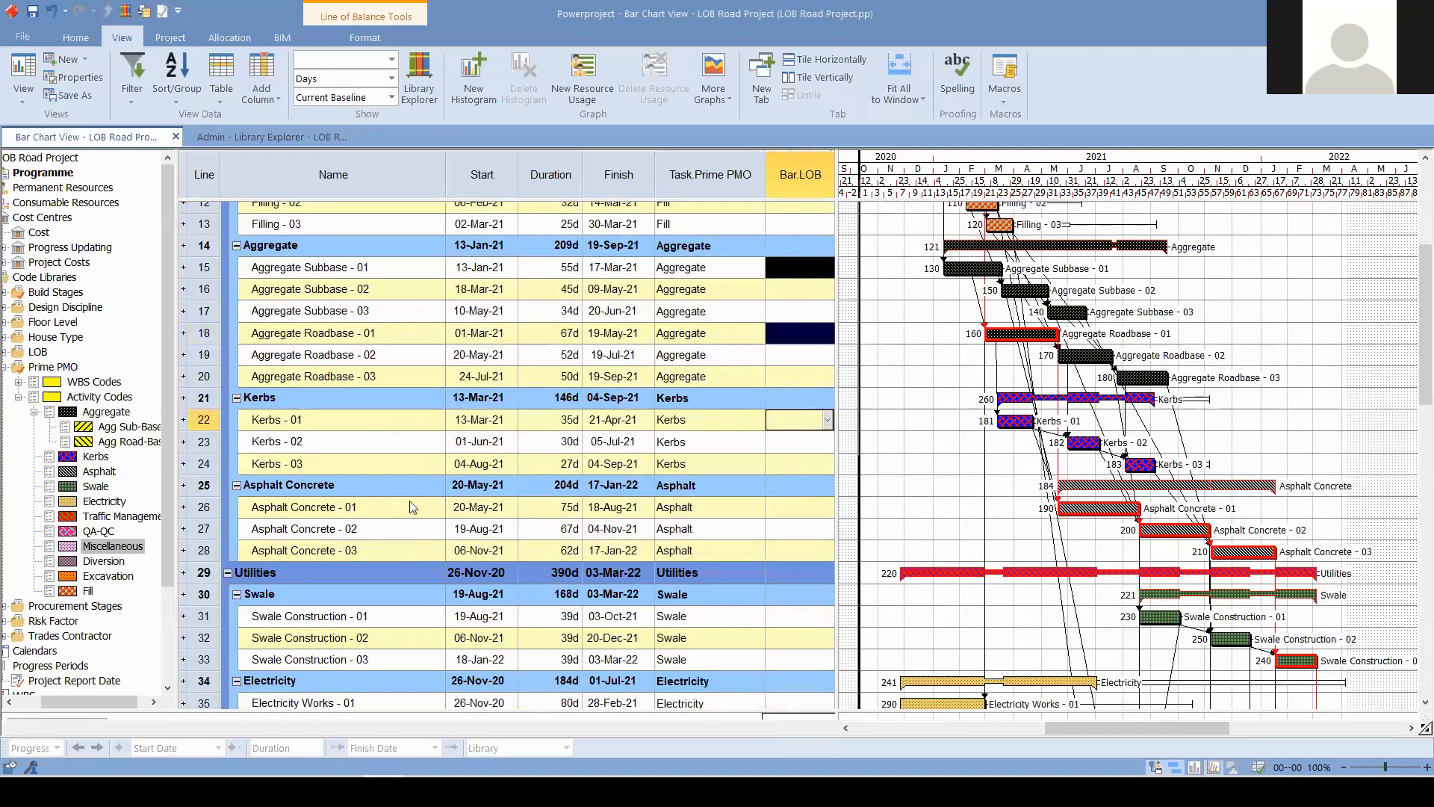
pyautogui.click(805, 511)
pyautogui.click(796, 615)
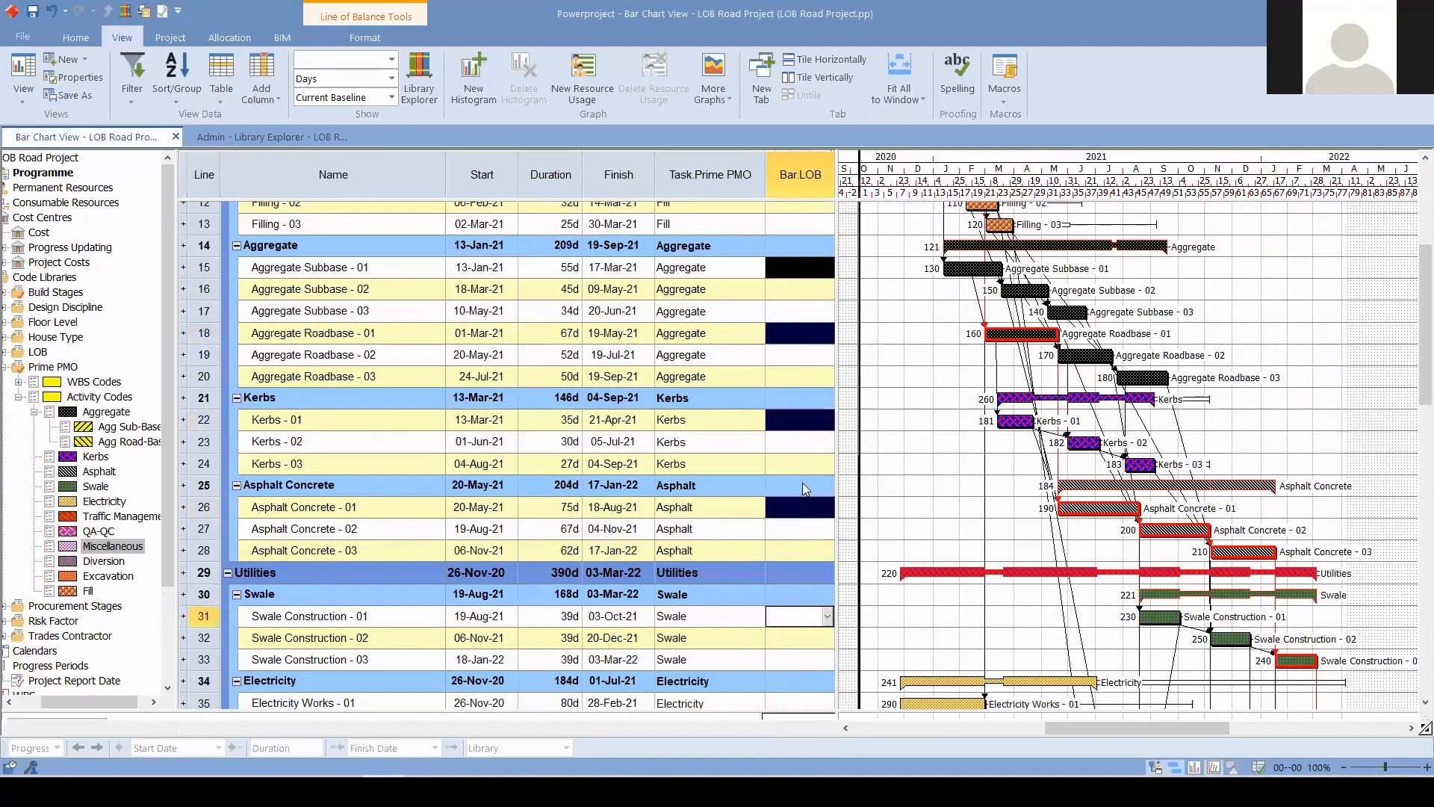
pyautogui.scroll(-5, 802, 483)
pyautogui.click(795, 409)
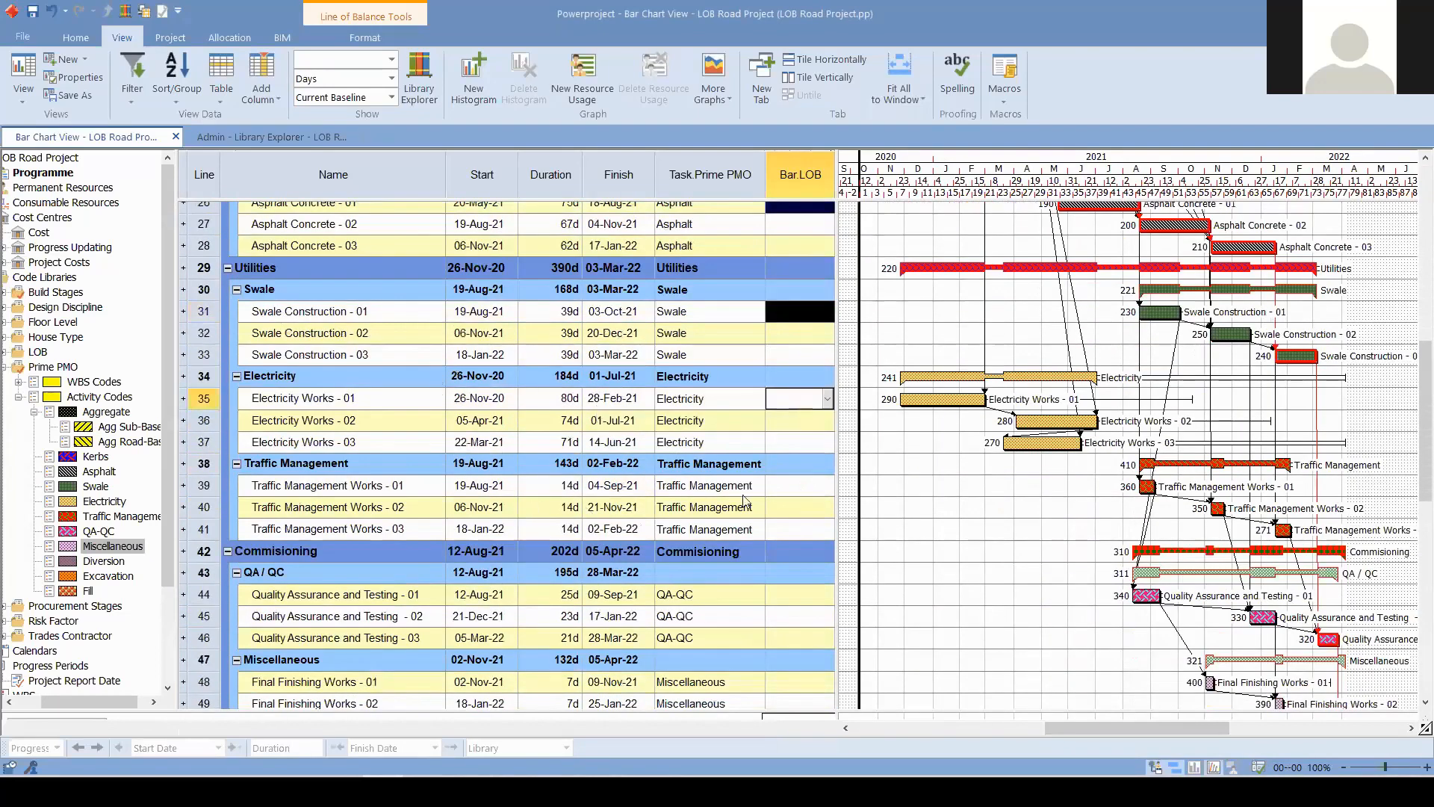
pyautogui.click(806, 493)
pyautogui.click(782, 598)
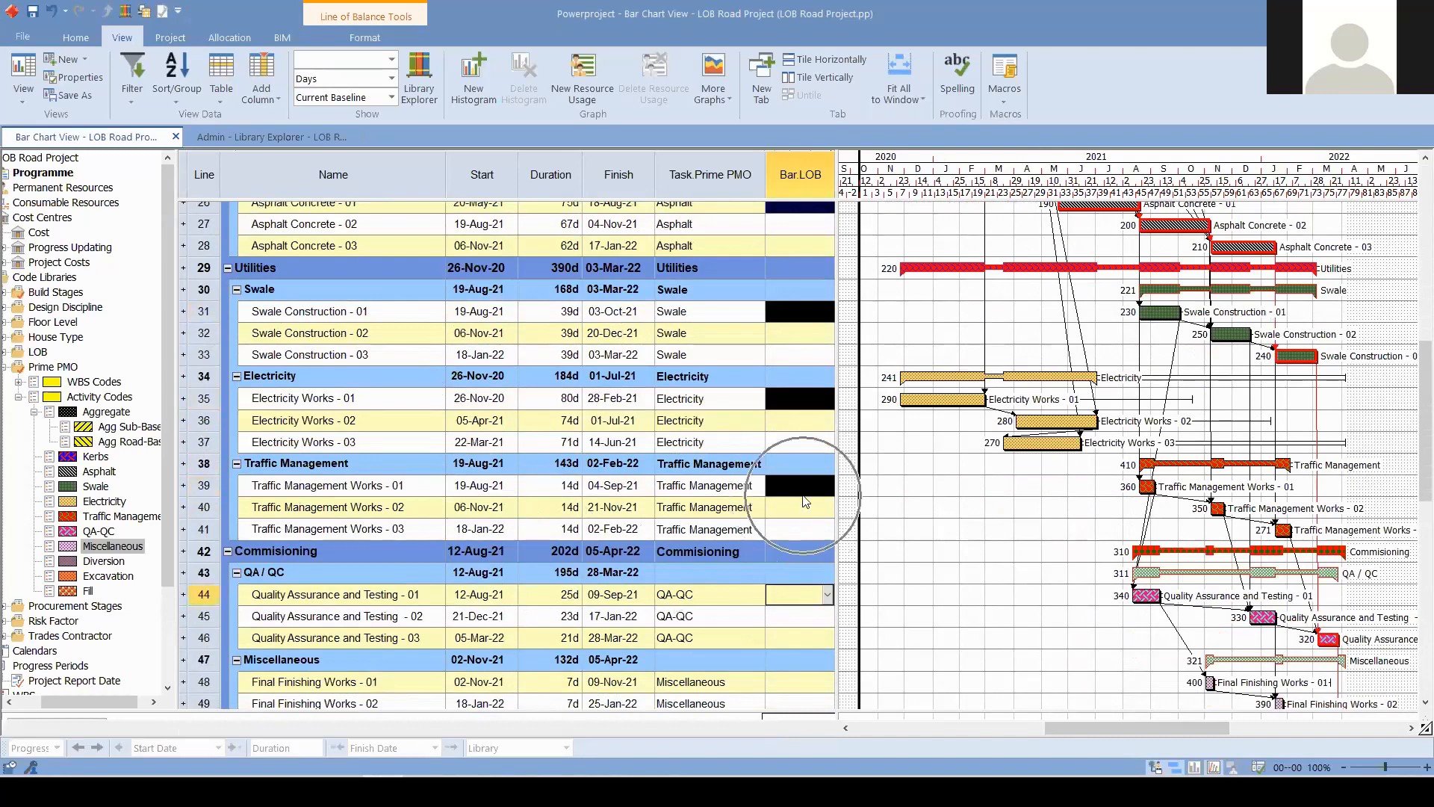
pyautogui.scroll(-4, 802, 495)
pyautogui.click(784, 431)
pyautogui.rightClick(795, 430)
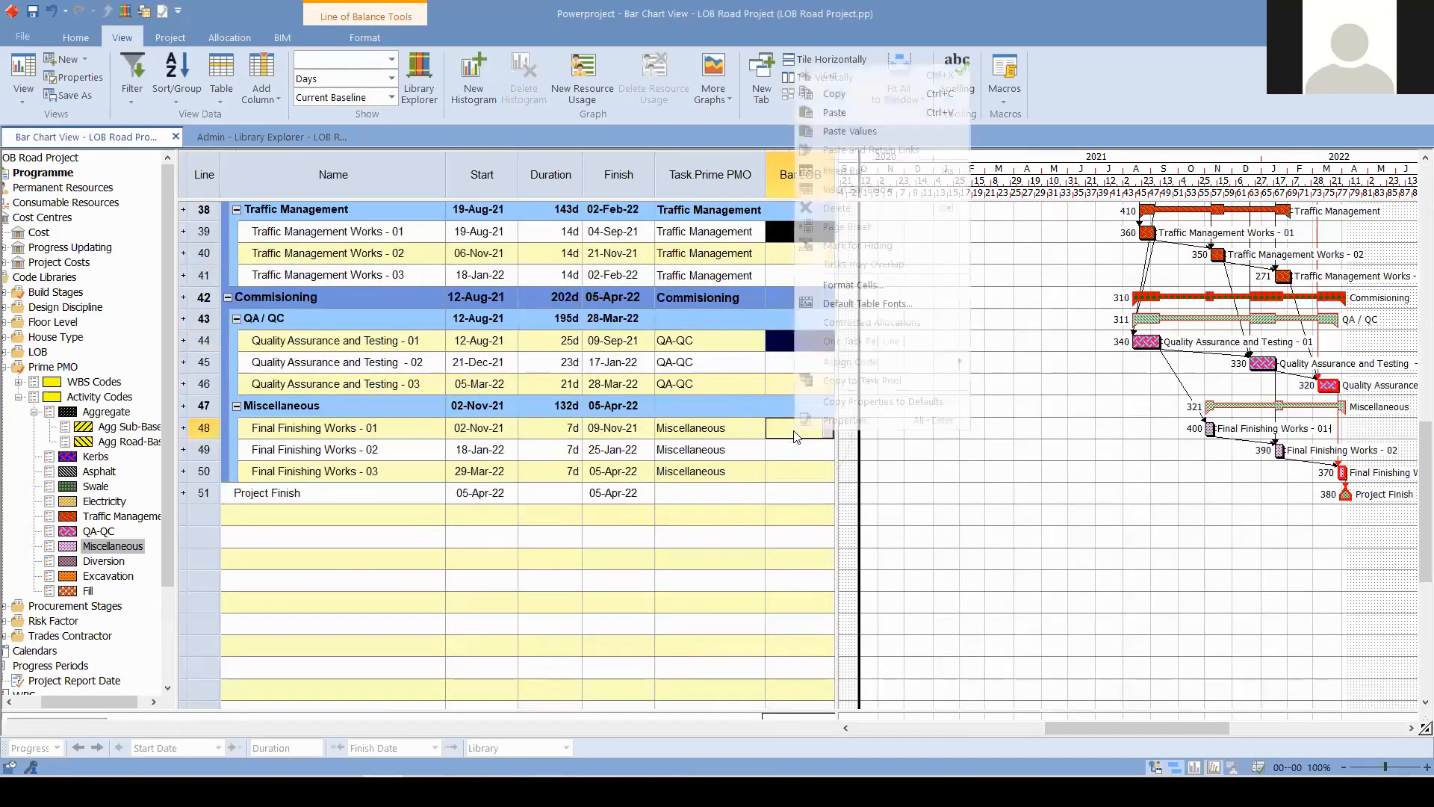
pyautogui.click(892, 124)
pyautogui.doubleClick(818, 489)
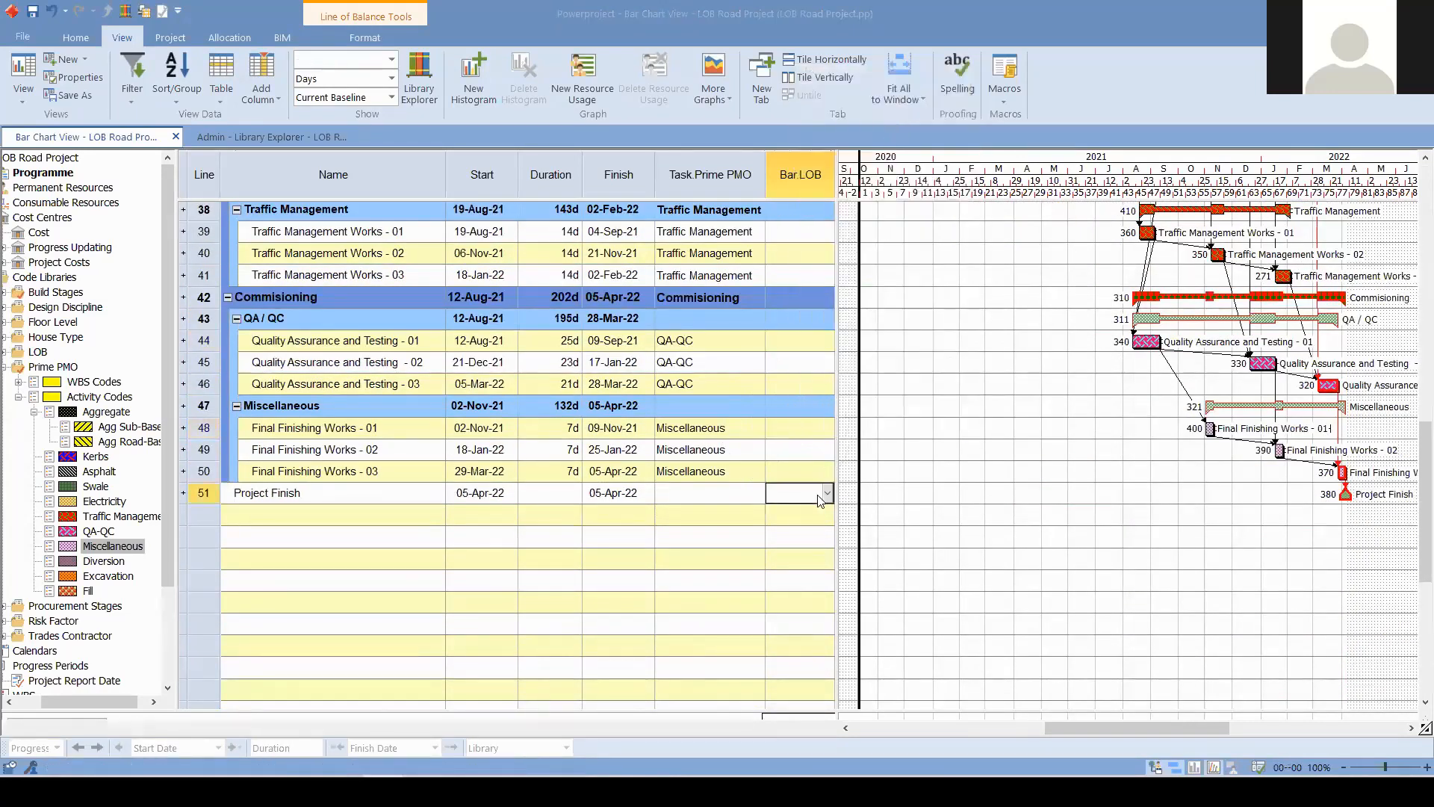
pyautogui.scroll(4, 818, 485)
pyautogui.click(817, 470)
pyautogui.scroll(9, 821, 476)
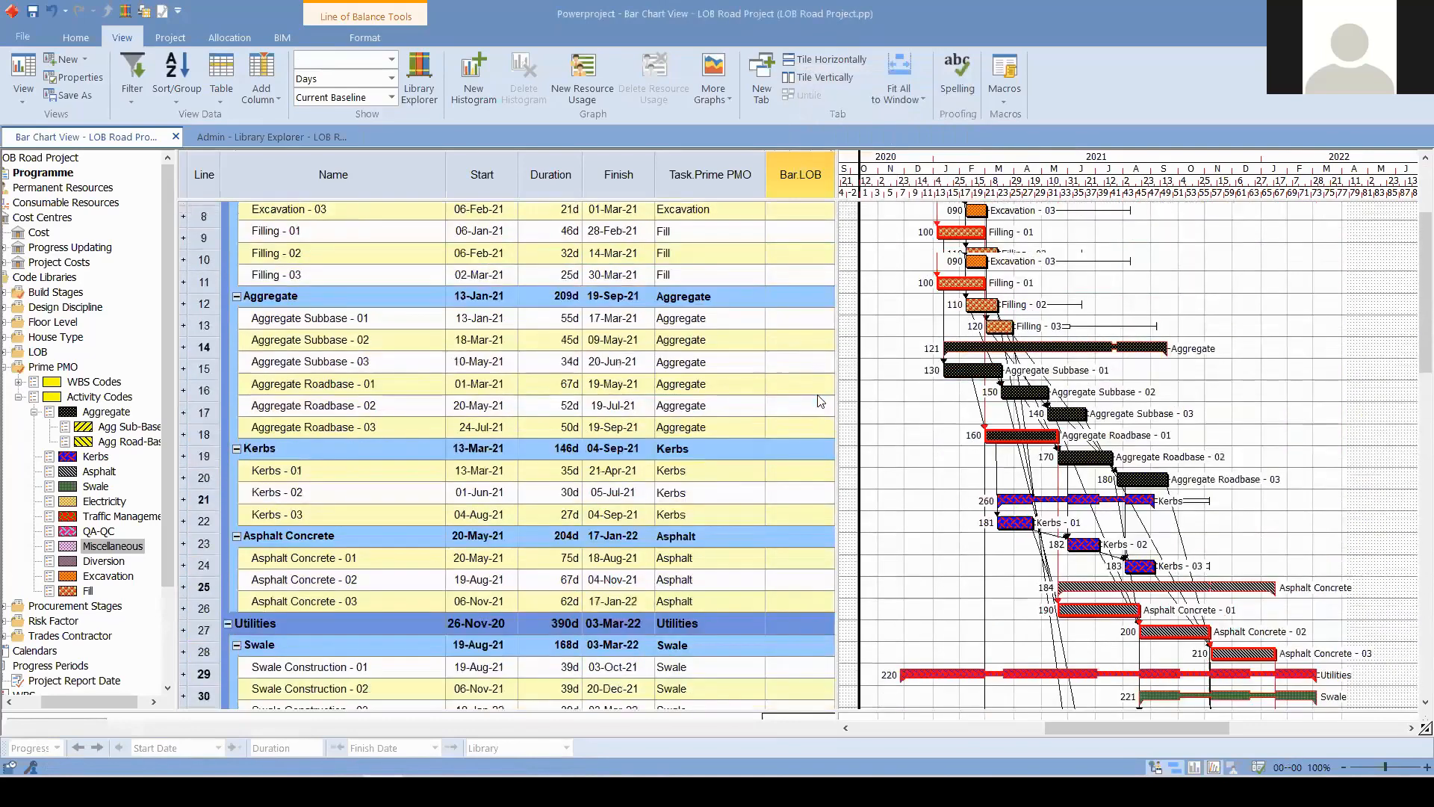
# - Assign the LOB code 0+000 - 5+000 individually to Diversion - 01 and Excavation - 01
pyautogui.doubleClick(806, 265)
pyautogui.click(752, 284)
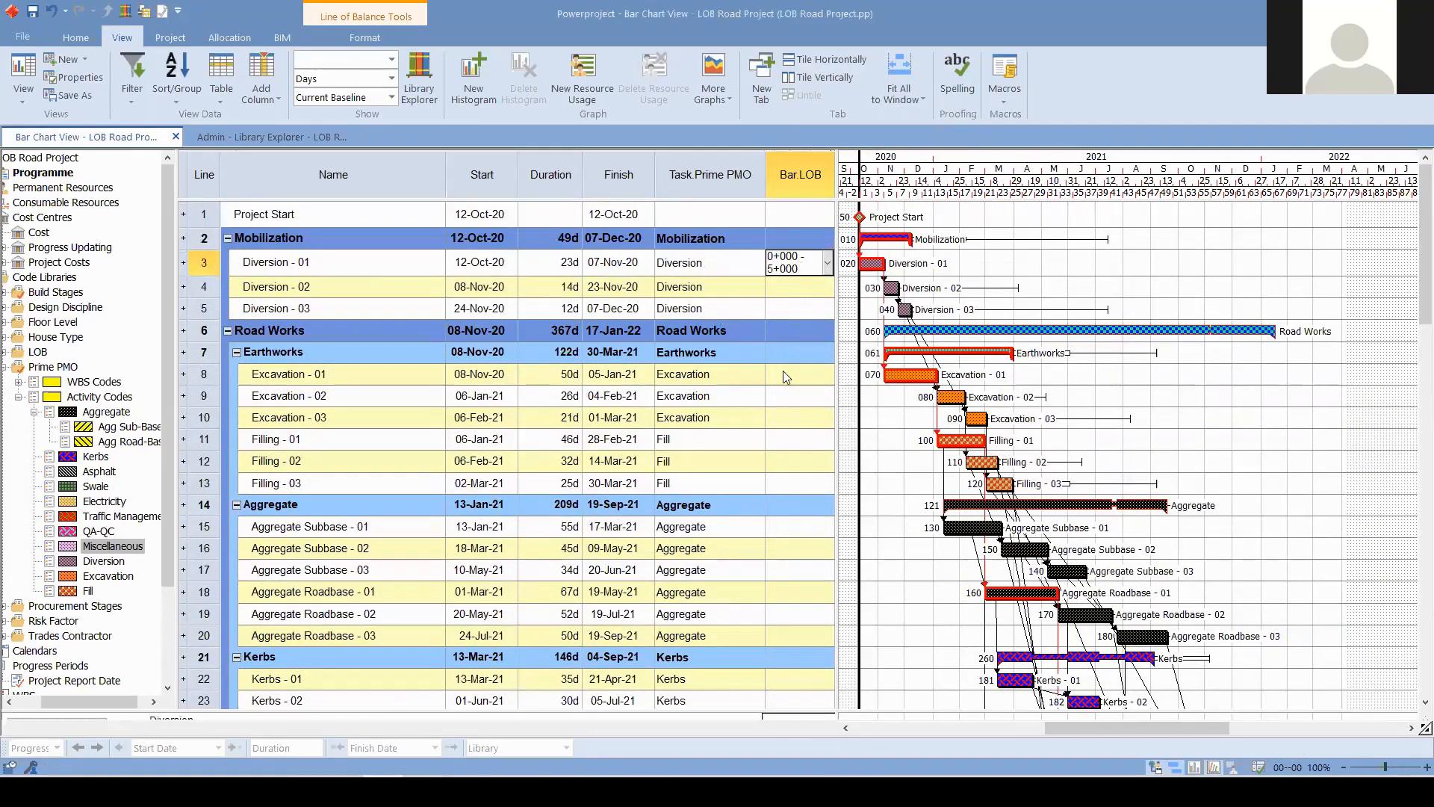
pyautogui.keyDown('ctrl'); pyautogui.click(793, 372); pyautogui.keyUp('ctrl')
pyautogui.rightClick(794, 370)
pyautogui.click(854, 431)
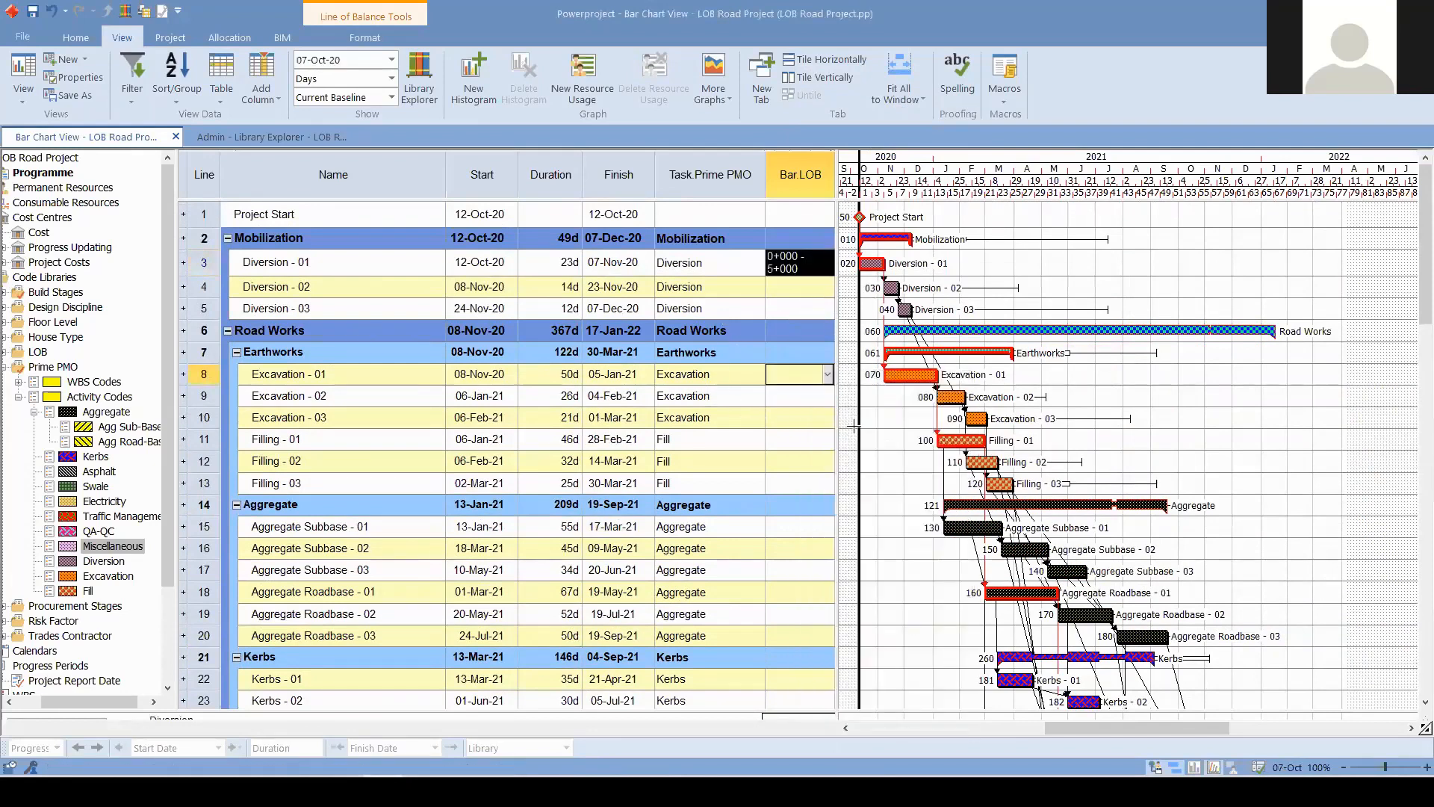
pyautogui.click(827, 374)
pyautogui.click(749, 396)
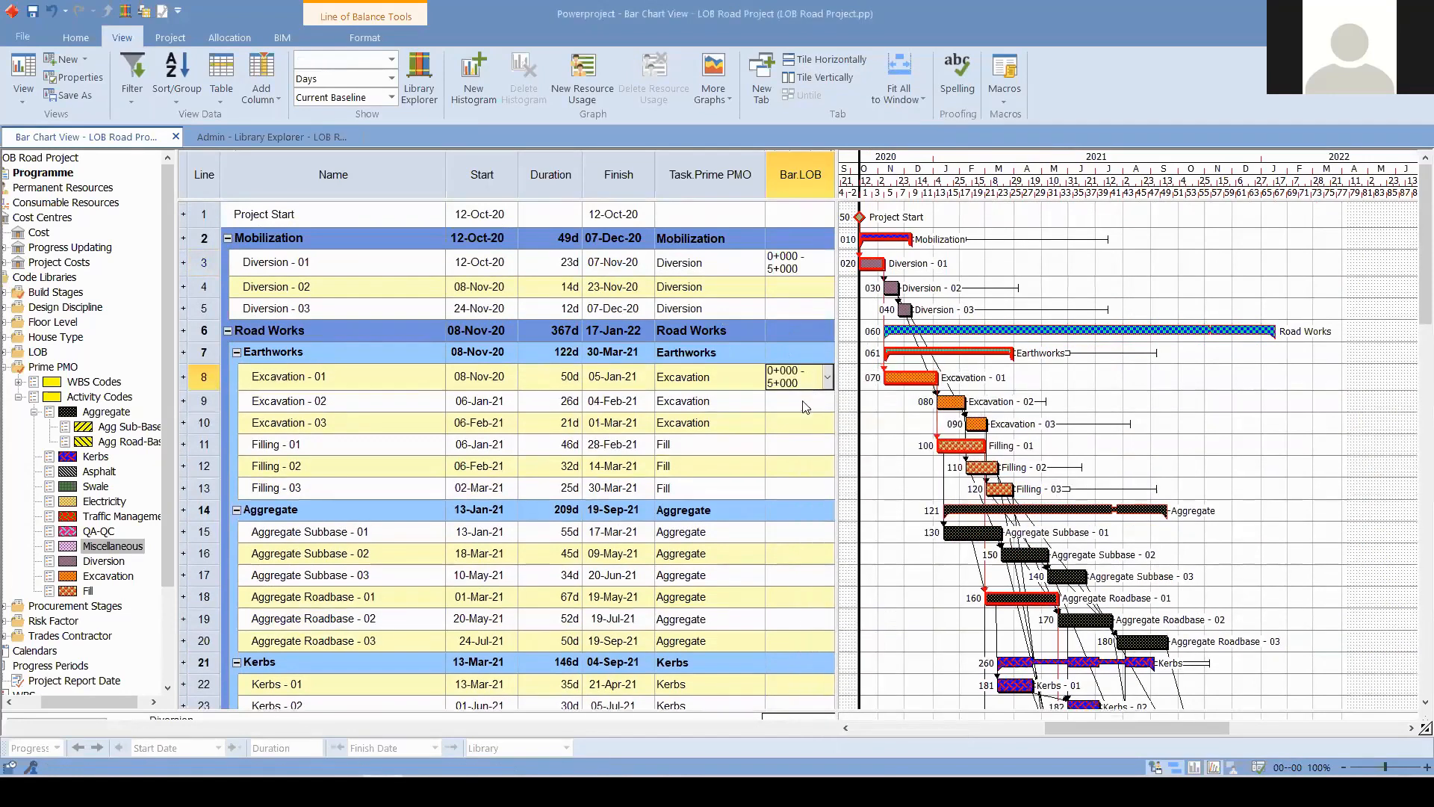
# - Assign the LOB code 0+000 - 5+000 to Filling - 01, Aggregate Subbase - 01 and Aggregate Roadbase - 01
pyautogui.click(802, 441)
pyautogui.click(826, 446)
pyautogui.click(753, 471)
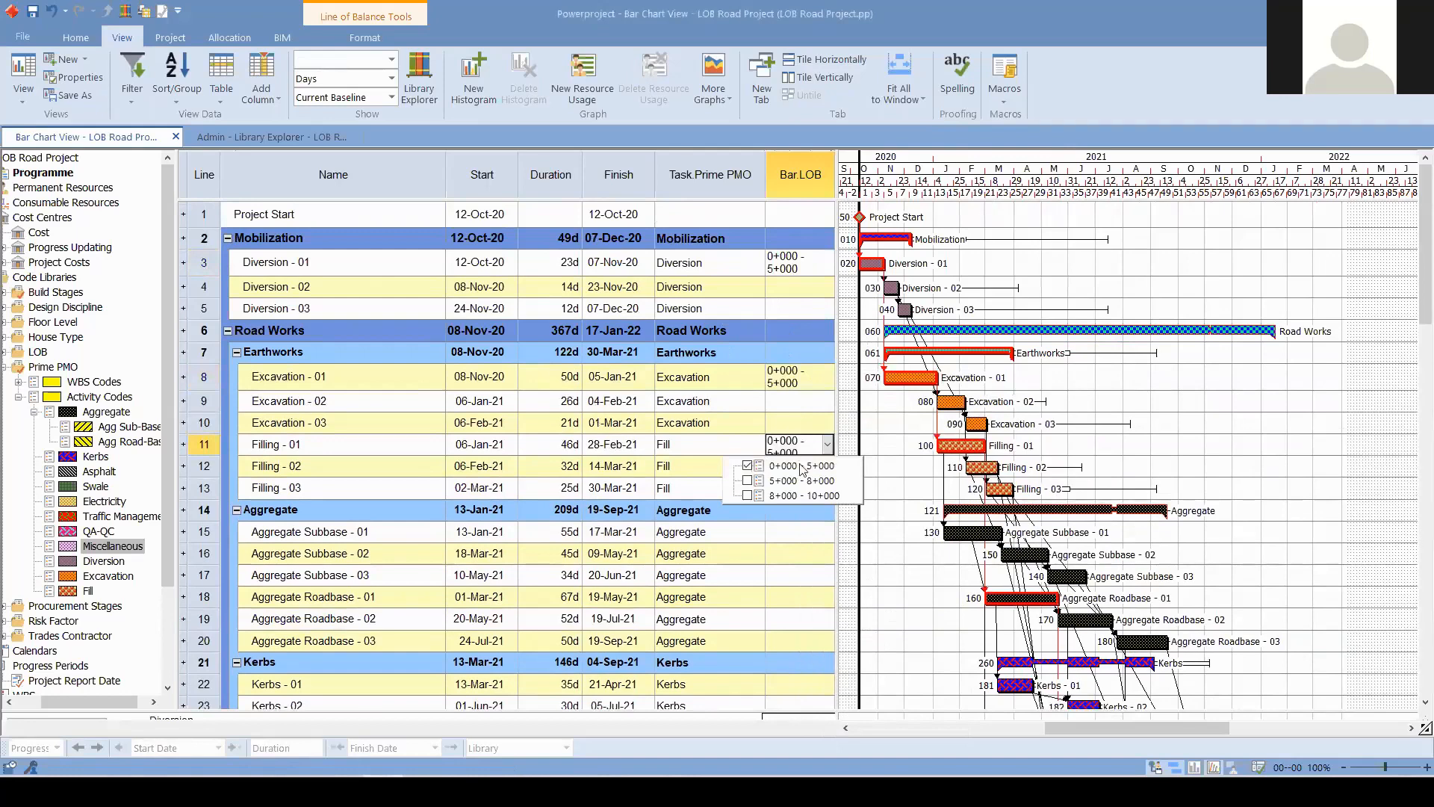
pyautogui.click(790, 545)
pyautogui.click(750, 563)
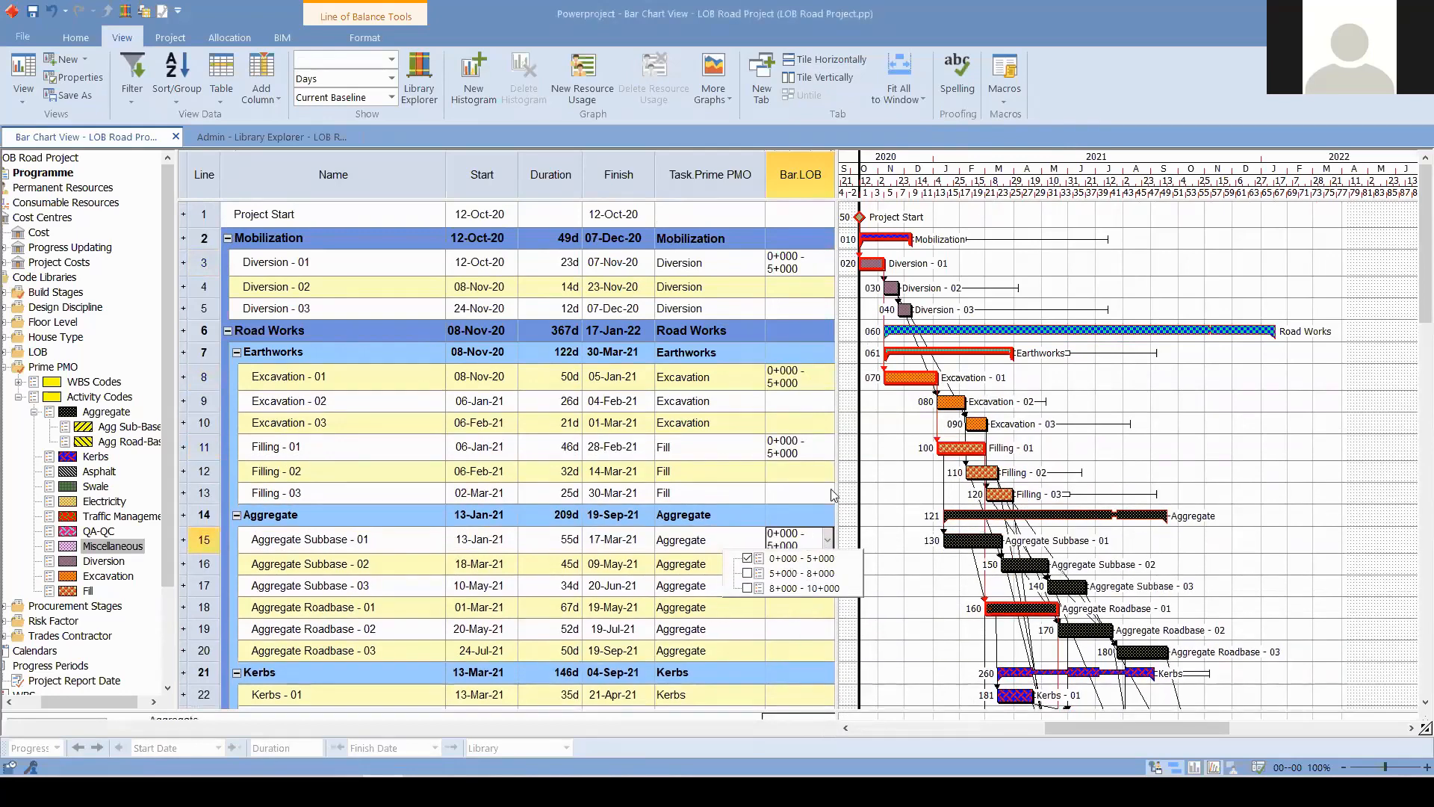
pyautogui.scroll(-3, 675, 423)
pyautogui.click(773, 454)
pyautogui.click(826, 455)
pyautogui.click(751, 480)
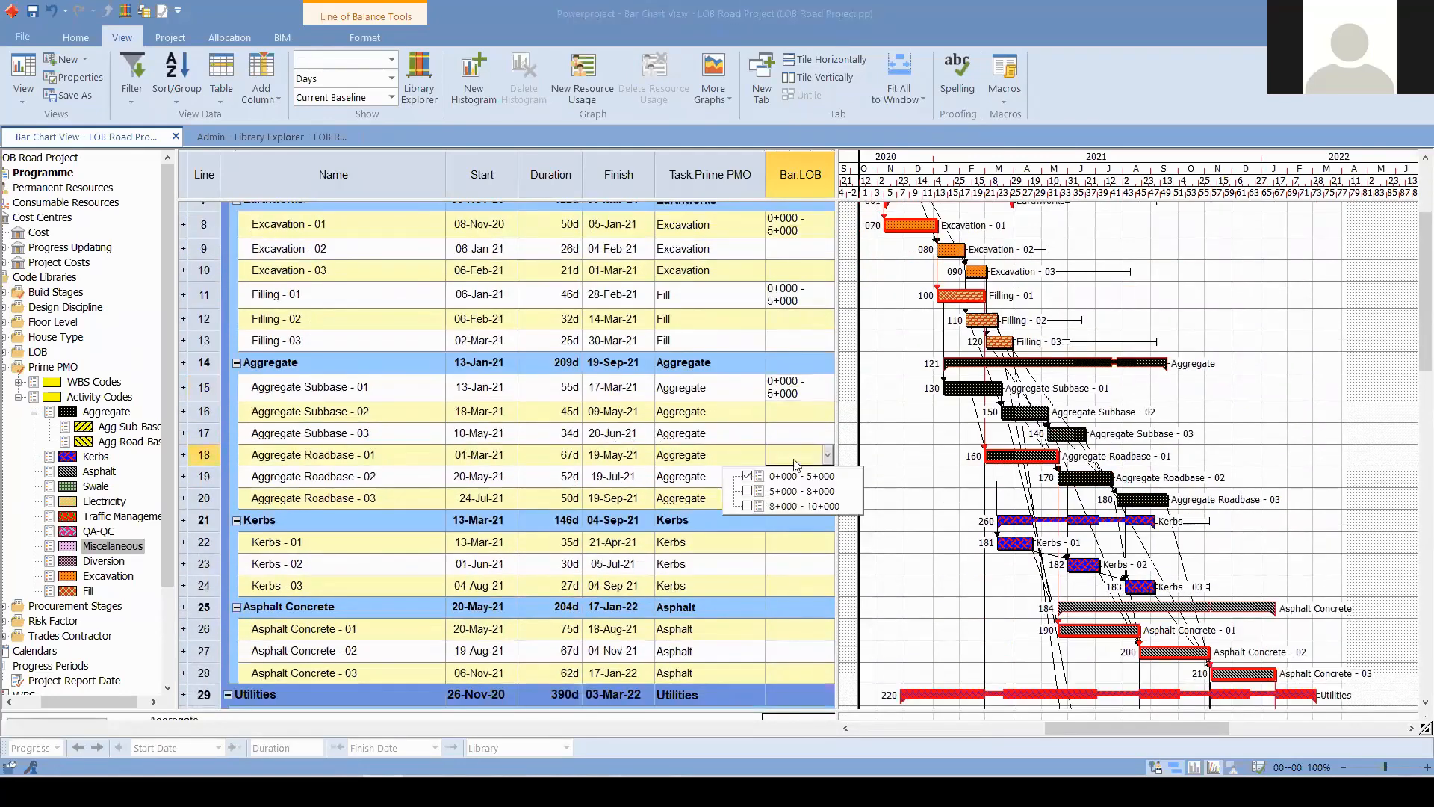
# - Assign the LOB code 0+000 - 5+000 to Kerbs - 01 and Asphalt Concrete - 01
pyautogui.scroll(-3, 801, 506)
pyautogui.click(810, 394)
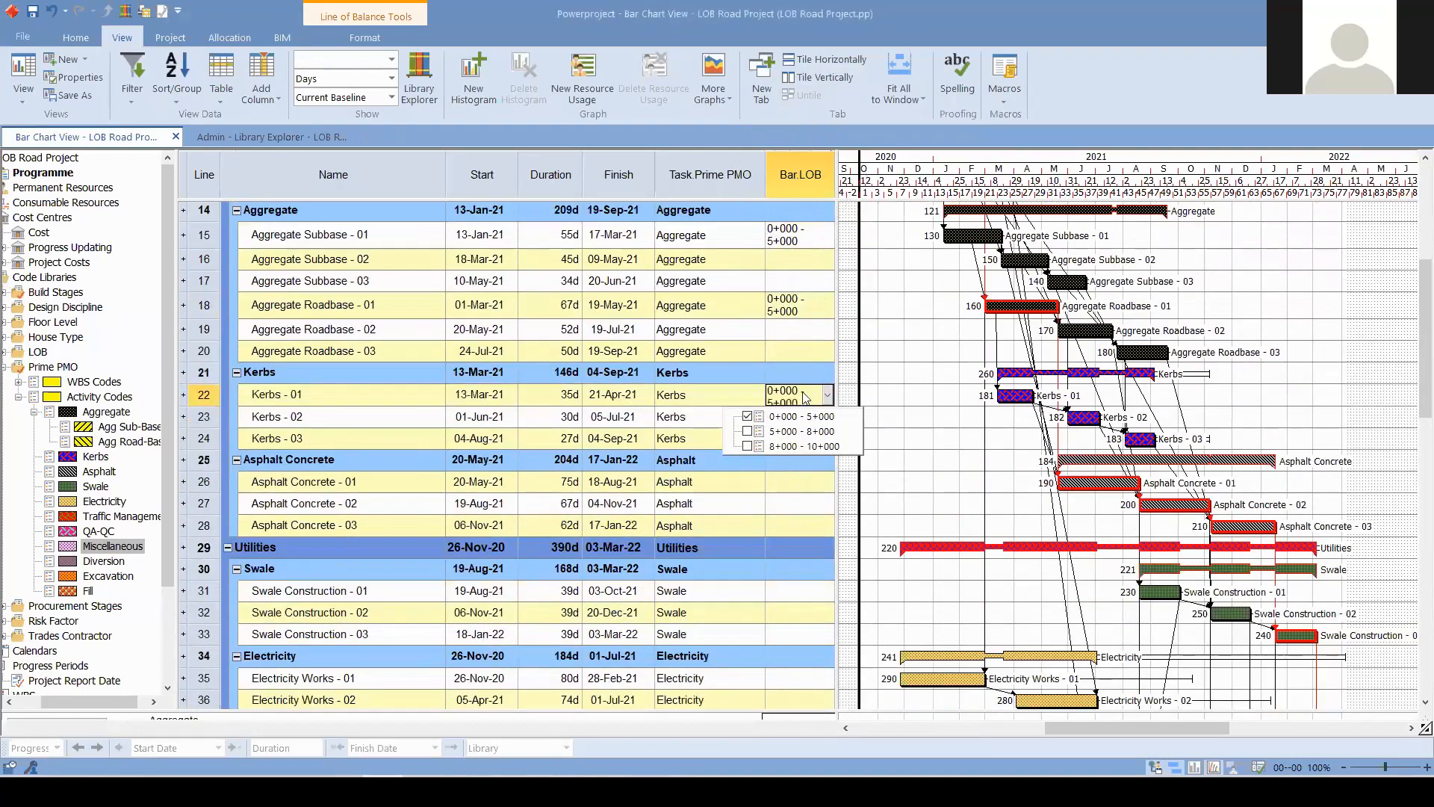
pyautogui.click(803, 393)
pyautogui.click(810, 486)
pyautogui.click(747, 507)
# - Assign the LOB code 0+000 - 5+000 to Swale Construction - 01 and Electricity Works - 01
pyautogui.scroll(-2, 747, 448)
pyautogui.click(810, 499)
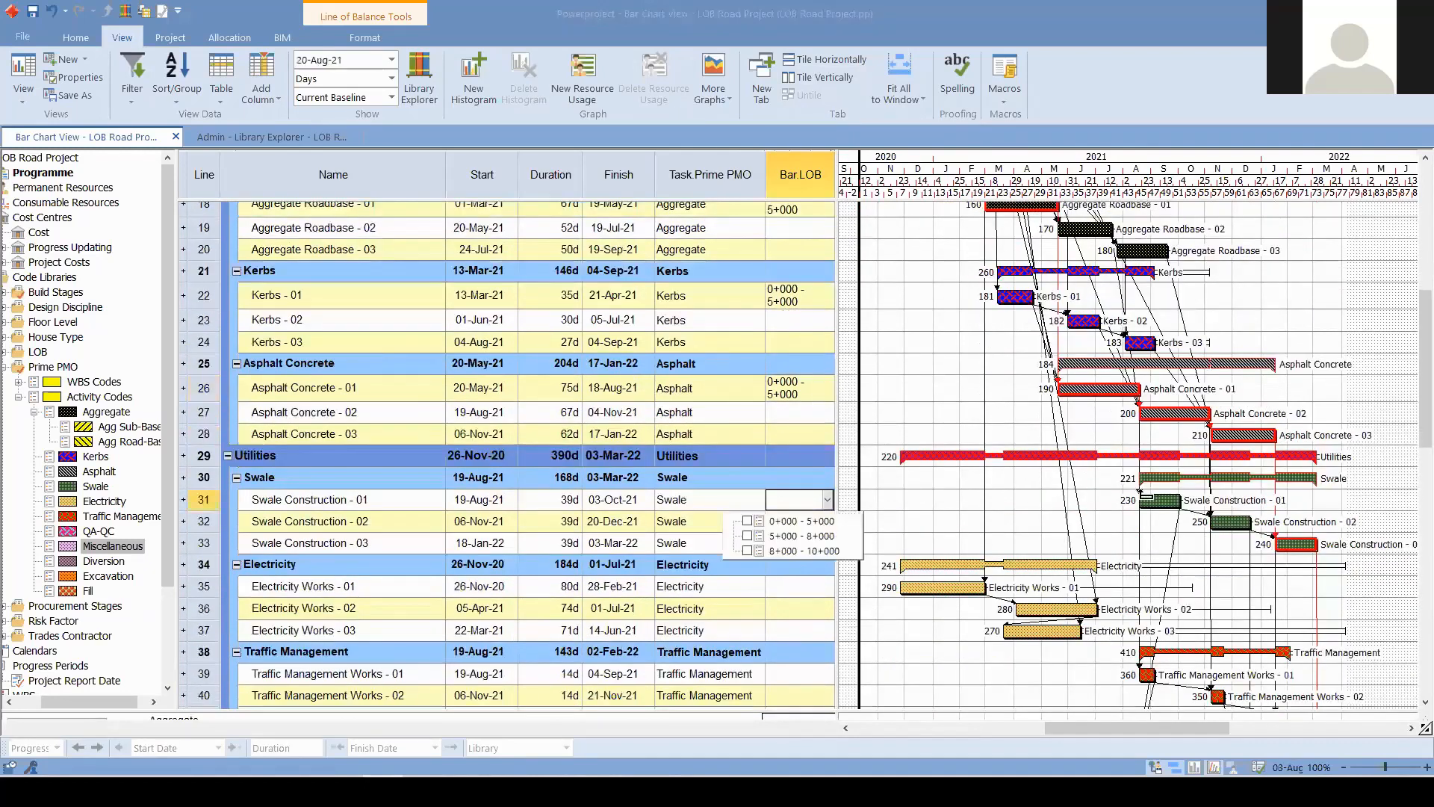
pyautogui.click(747, 521)
pyautogui.click(791, 594)
pyautogui.click(747, 612)
# - Assign the LOB code 0+000 - 5+000 to Traffic Management Works - 01, Quality Assurance and Testing - 01 and Final Finishing Works - 01
pyautogui.scroll(-3, 728, 227)
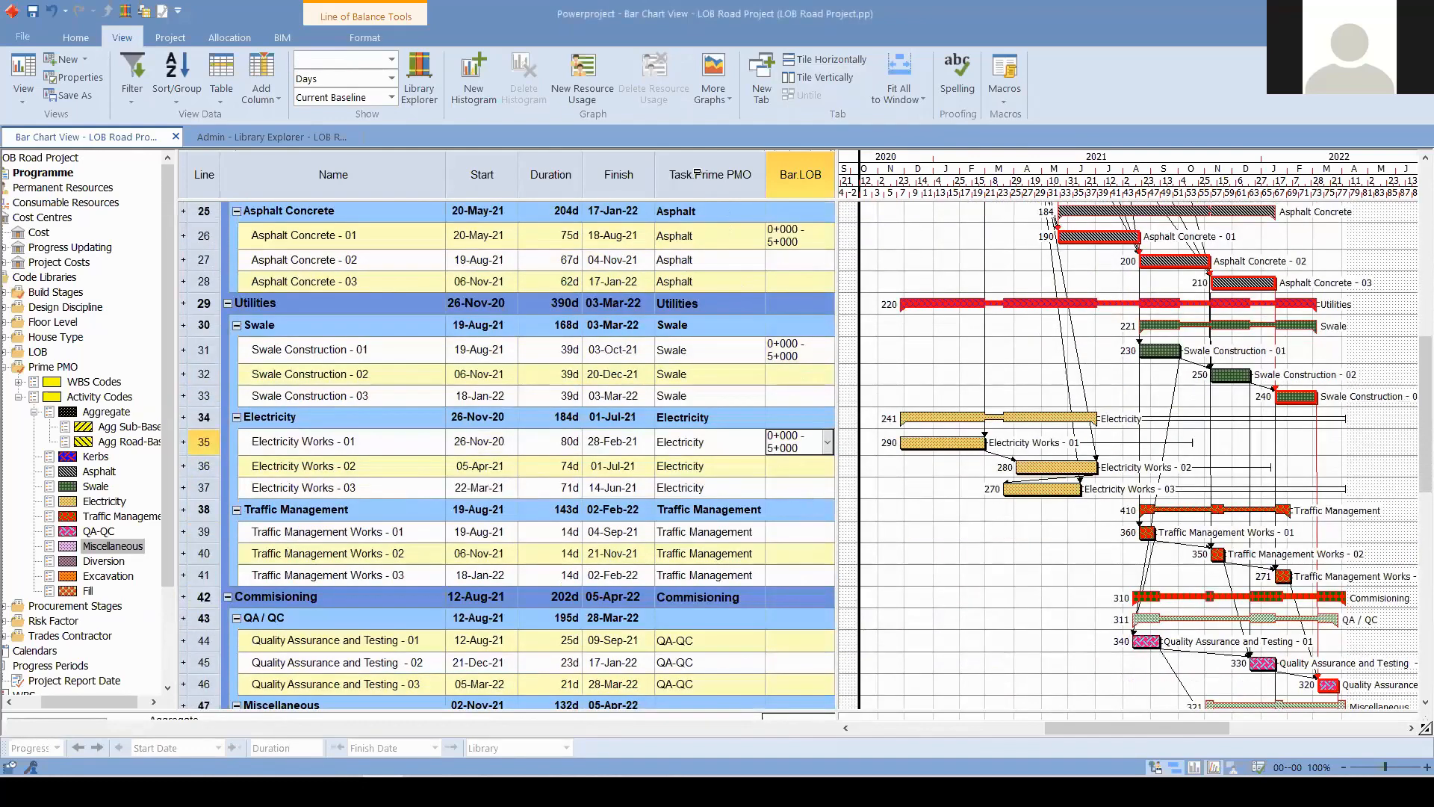
pyautogui.click(796, 538)
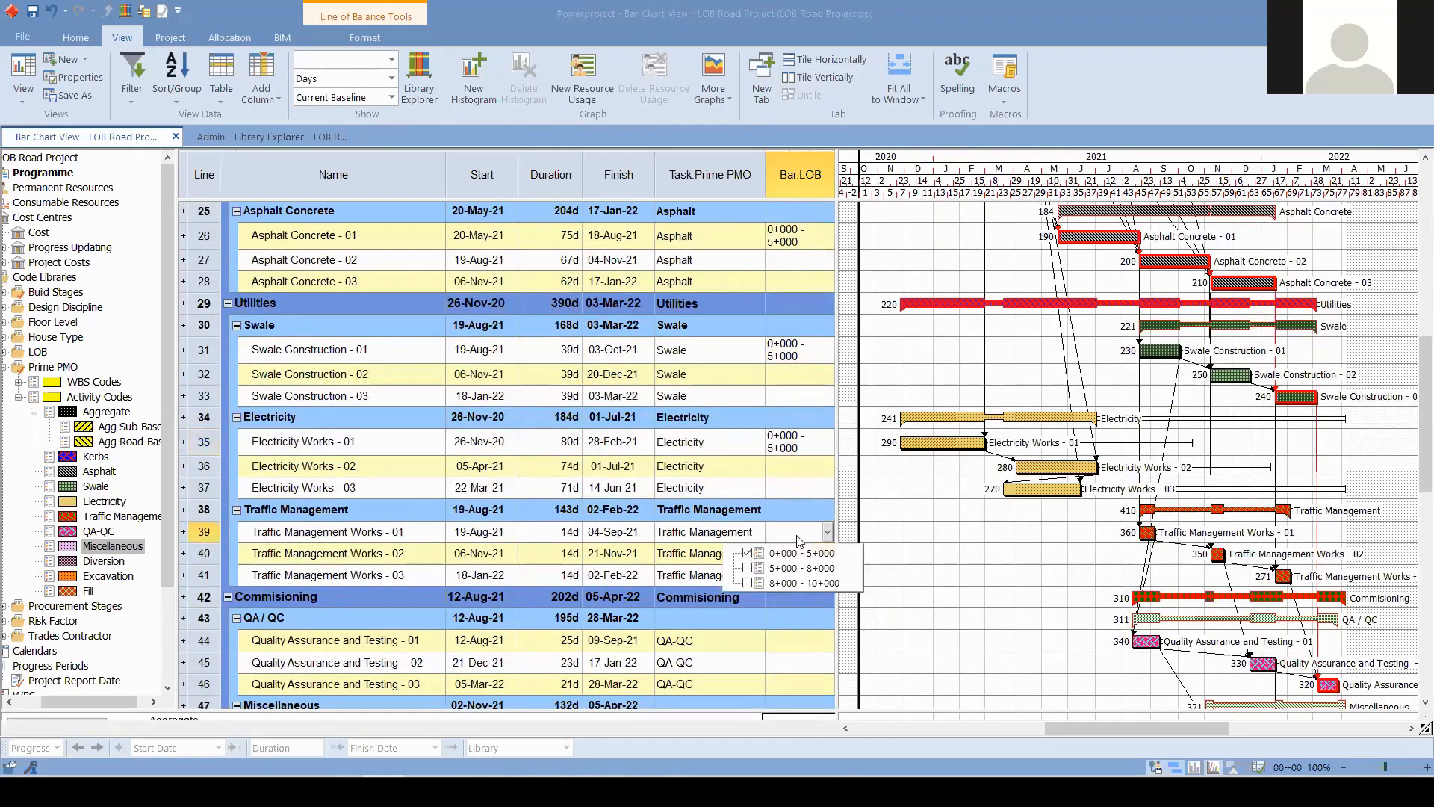
pyautogui.click(798, 538)
pyautogui.scroll(-2, 792, 467)
pyautogui.click(792, 498)
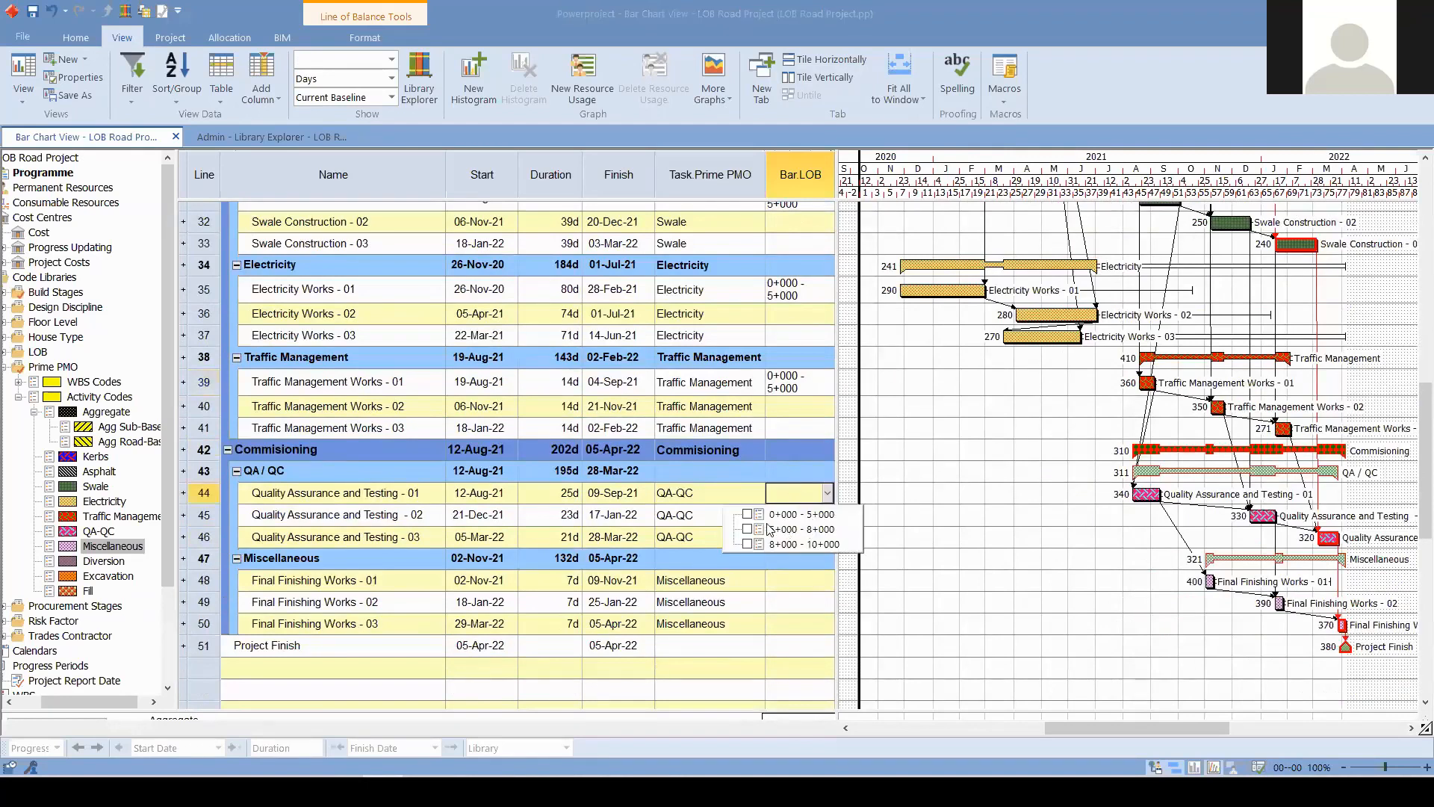
pyautogui.click(789, 503)
pyautogui.click(799, 586)
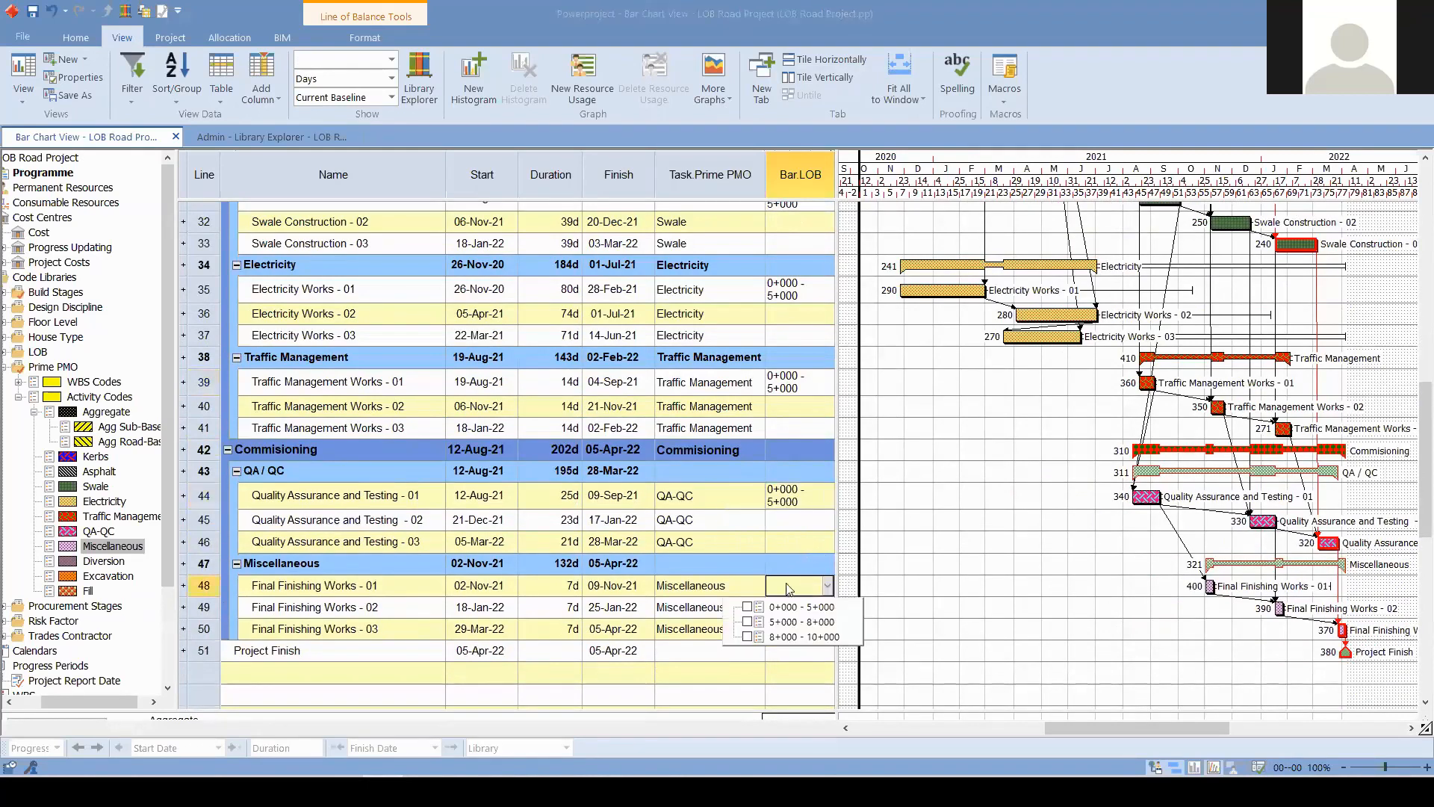
pyautogui.click(820, 588)
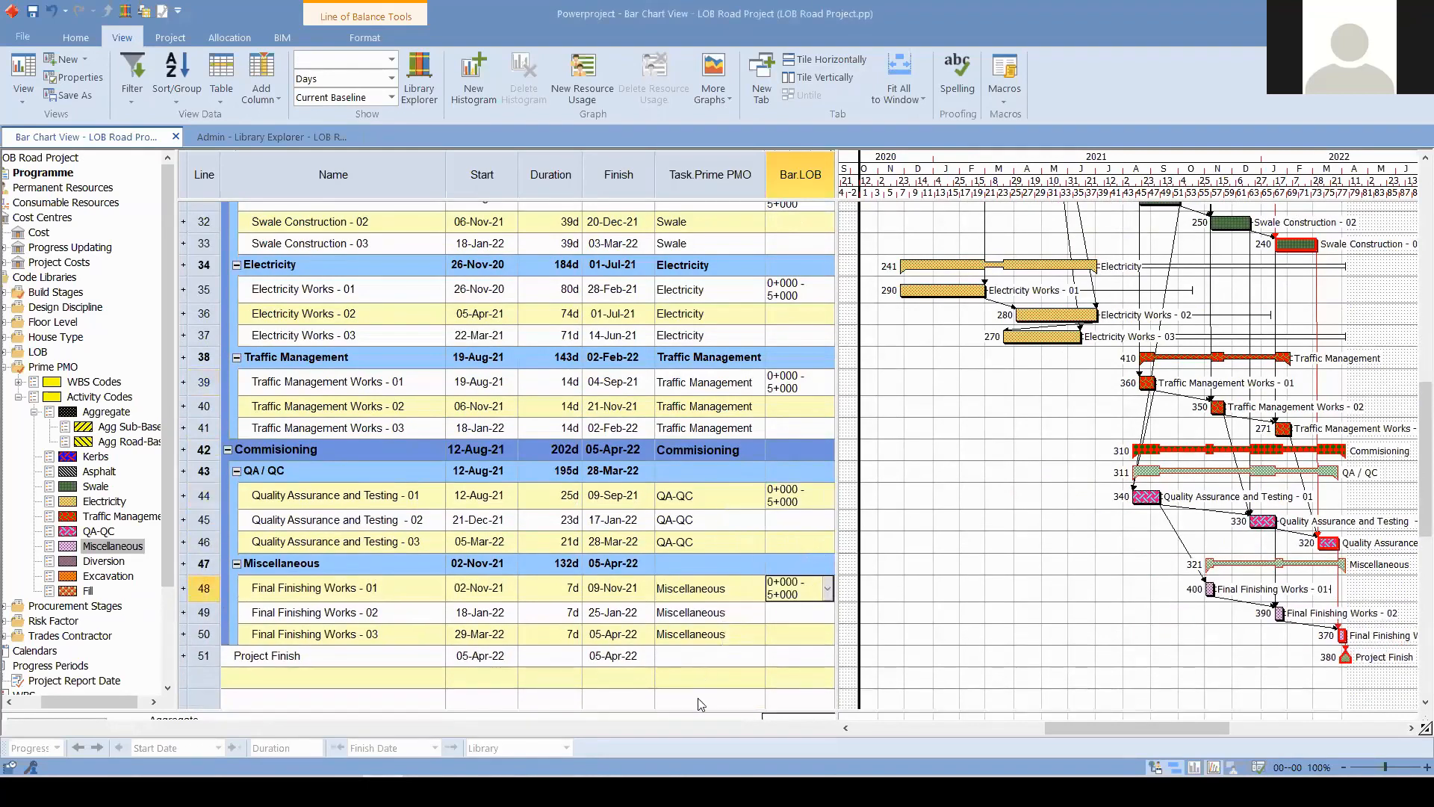
# - Enlarge the Line of Balance graph pane and examine the activity lines in the 0+000 - 5+000 row, including the Electricity Works - 01 details
pyautogui.moveTo(697, 708); pyautogui.dragTo(698, 373)
pyautogui.click(877, 478)
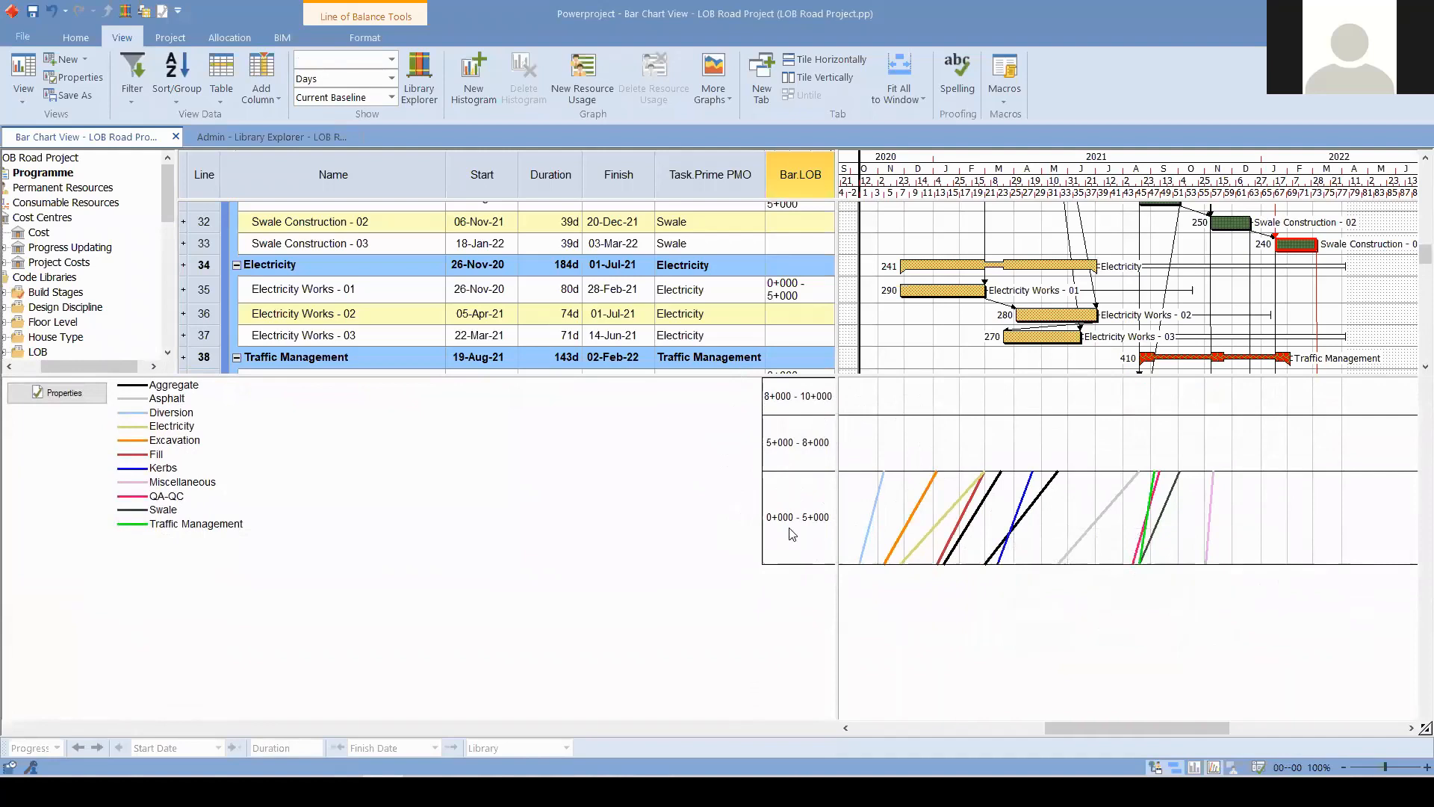
pyautogui.press('ctrl')
pyautogui.moveTo(954, 375); pyautogui.dragTo(954, 499)
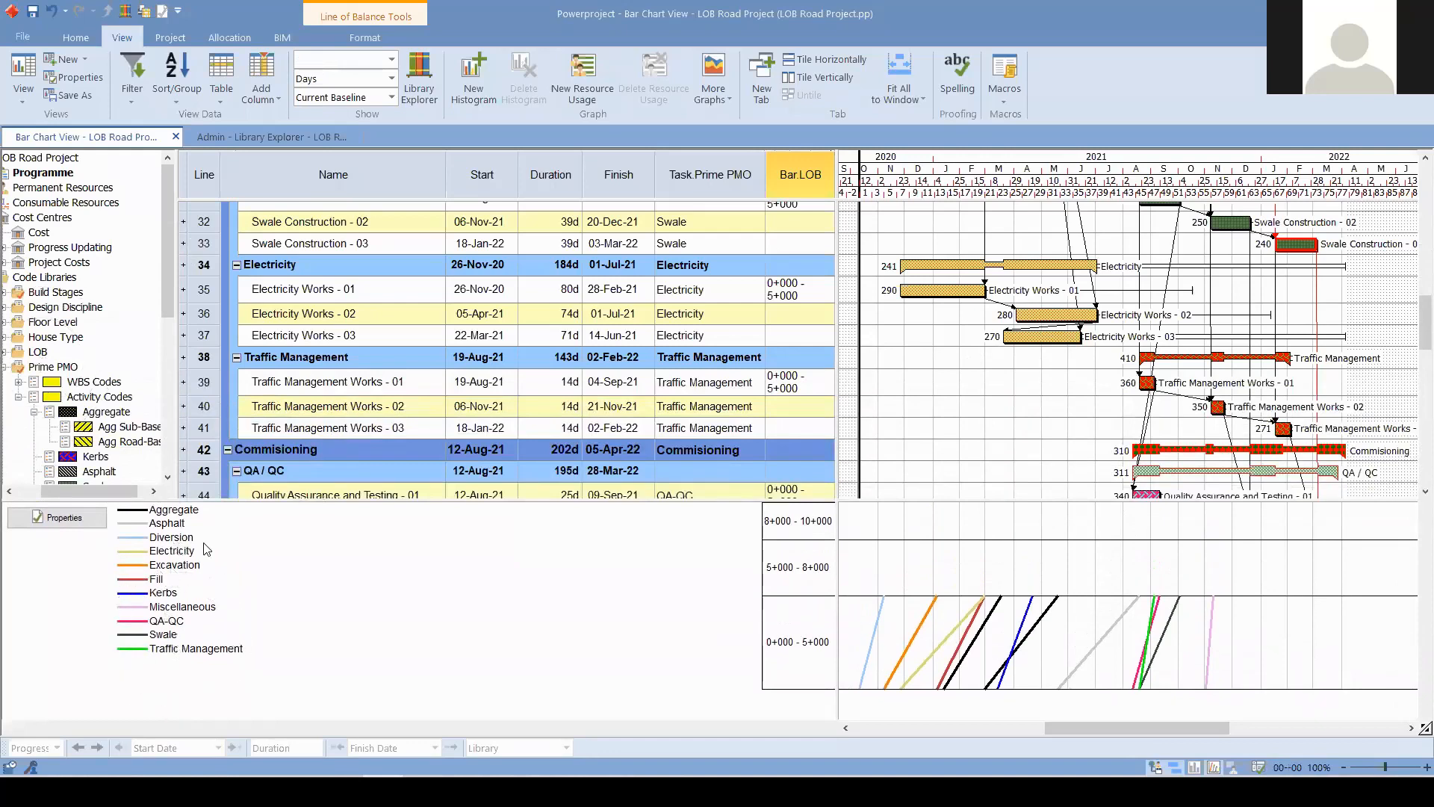
pyautogui.moveTo(948, 634)
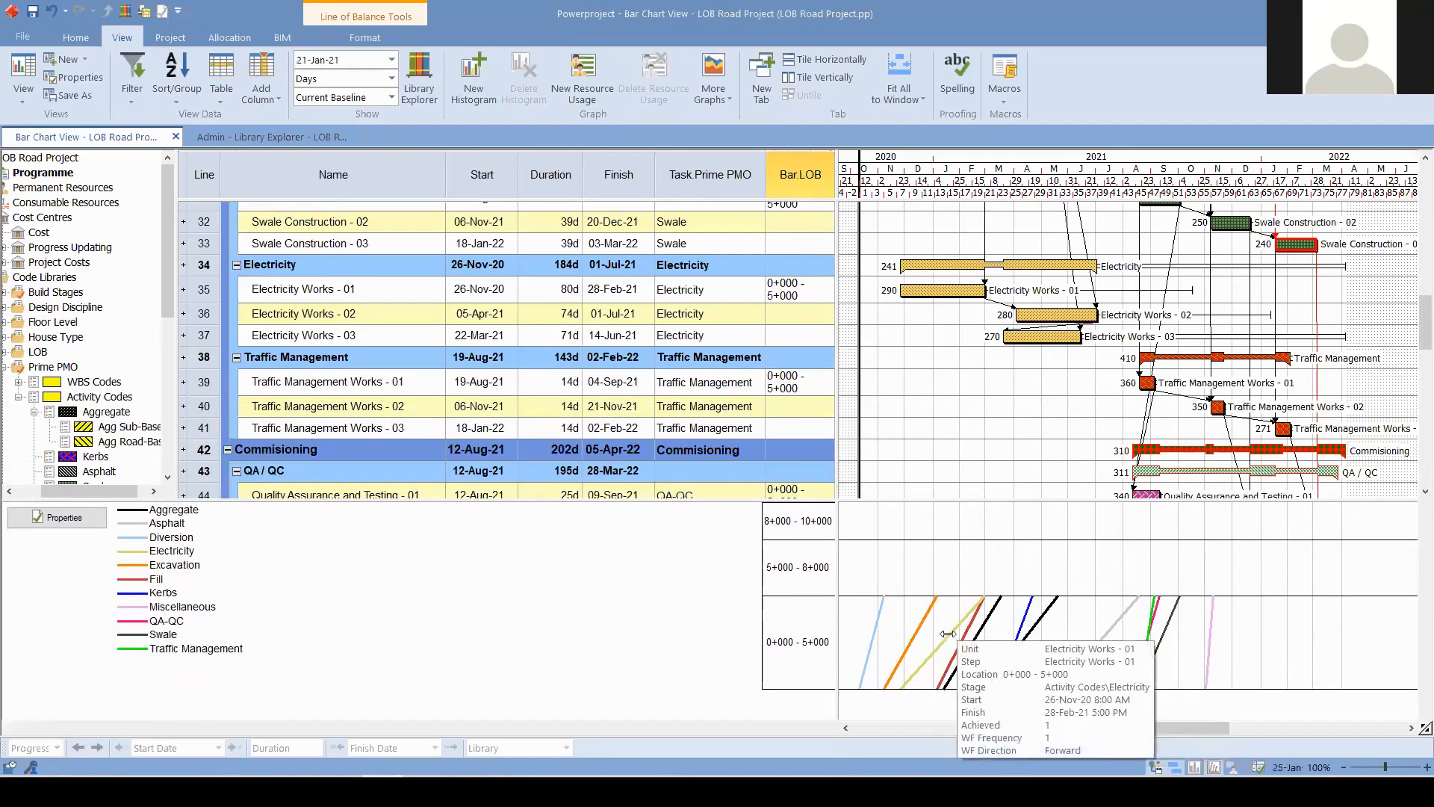
# - Shrink the graph pane and assign the LOB code 5+000 - 8+000 to Diversion - 02
pyautogui.moveTo(725, 510); pyautogui.dragTo(726, 676)
pyautogui.scroll(10, 808, 313)
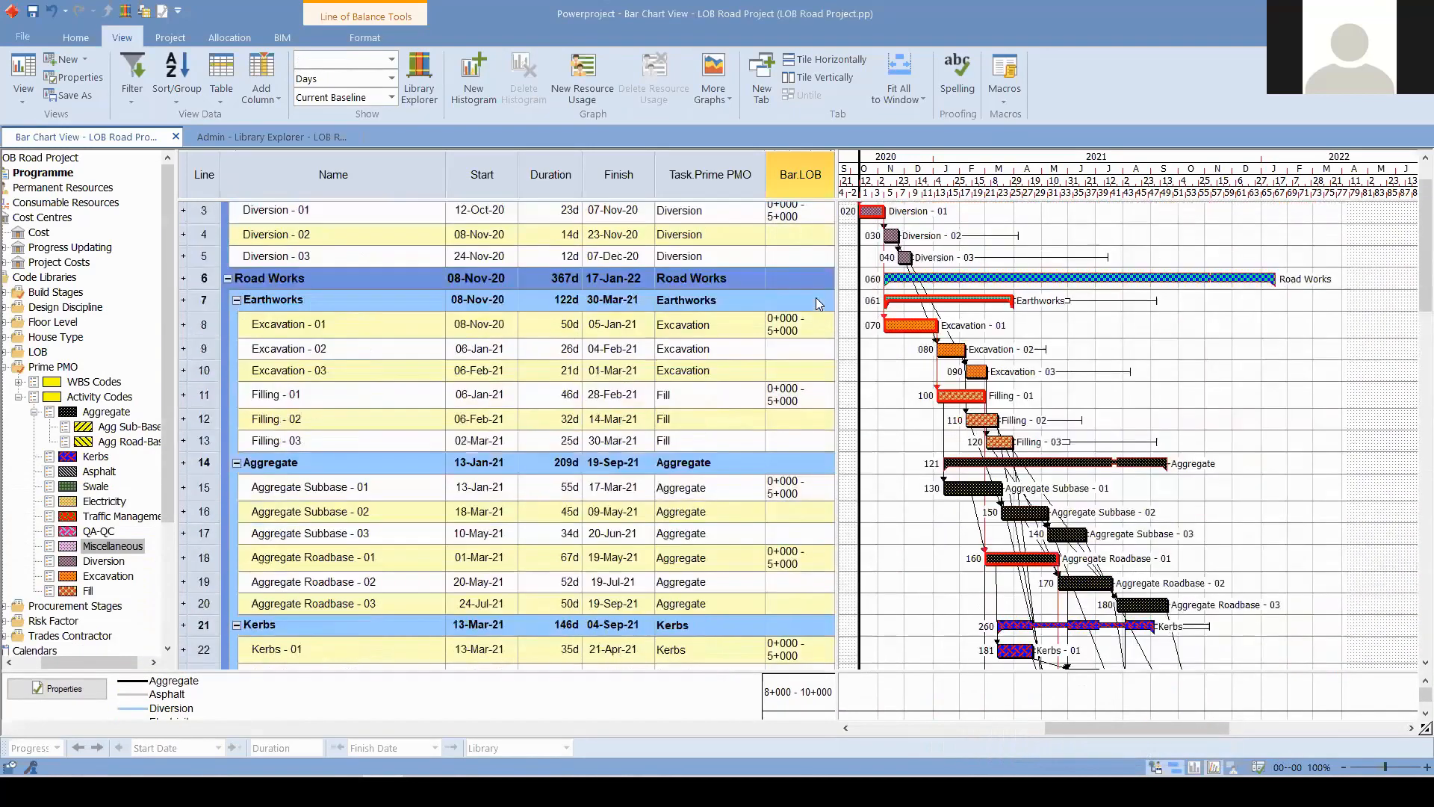
pyautogui.scroll(1, 815, 297)
pyautogui.click(814, 289)
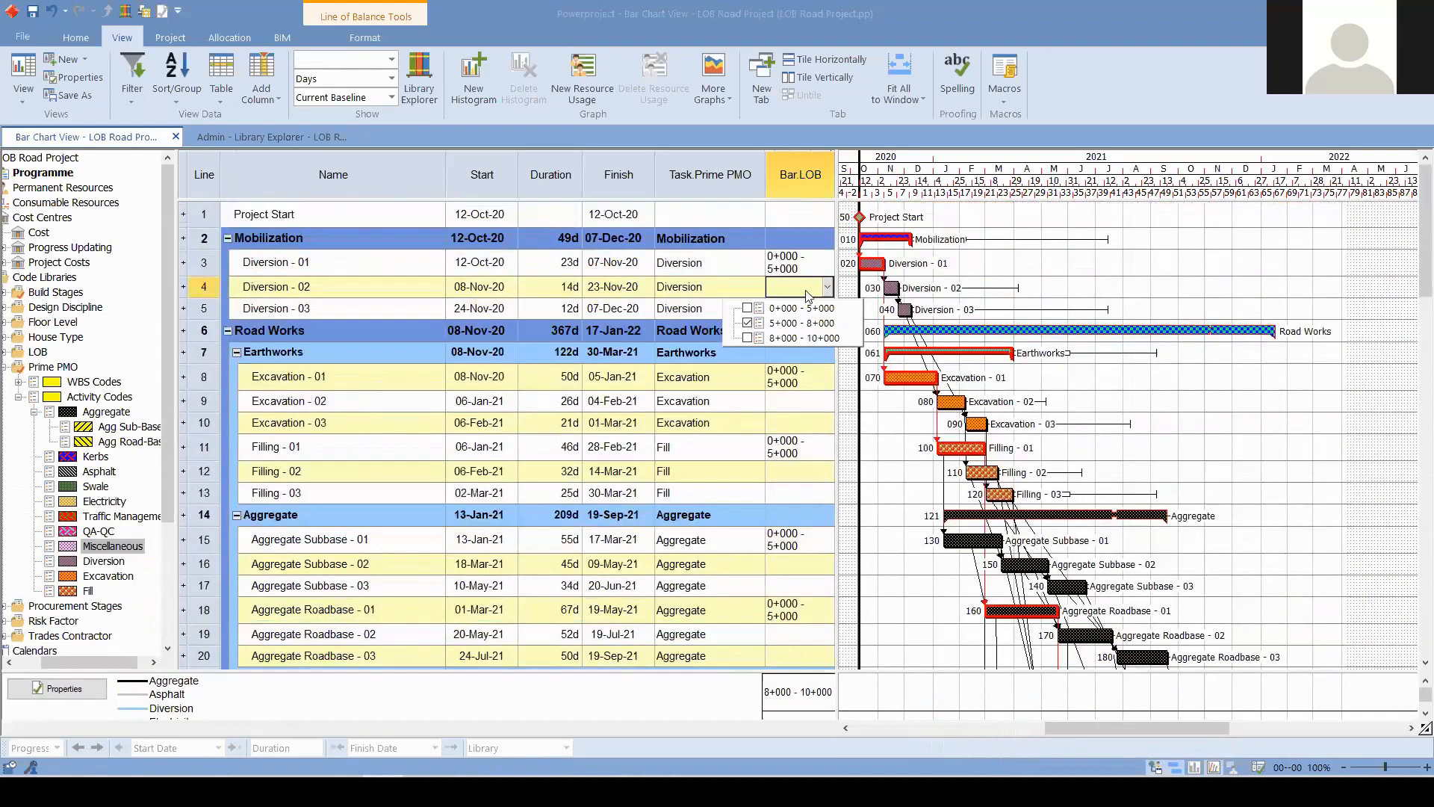
pyautogui.click(806, 291)
# - Copy the Bar.LOB code of Diversion - 02 to Excavation - 02 and Filling - 02
pyautogui.rightClick(800, 291)
pyautogui.click(793, 292)
pyautogui.click(792, 292)
pyautogui.rightClick(790, 291)
pyautogui.click(823, 321)
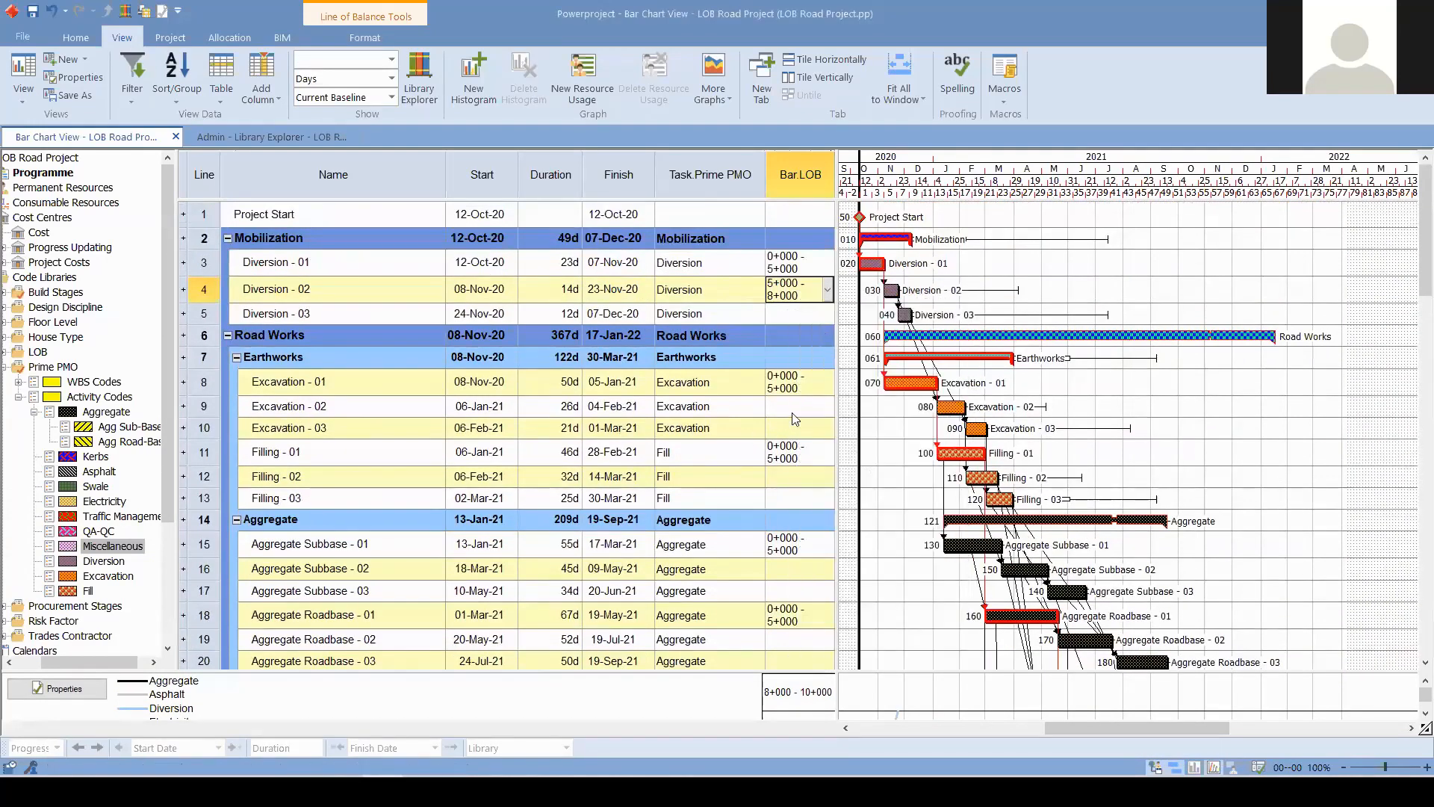
pyautogui.click(794, 413)
pyautogui.keyDown('ctrl'); pyautogui.click(801, 476); pyautogui.keyUp('ctrl')
pyautogui.rightClick(801, 477)
pyautogui.click(868, 174)
# - Copy the Bar.LOB code of Filling - 02 to all remaining -02 activities, from Aggregate Subbase through Final Finishing Works
pyautogui.scroll(-2, 796, 342)
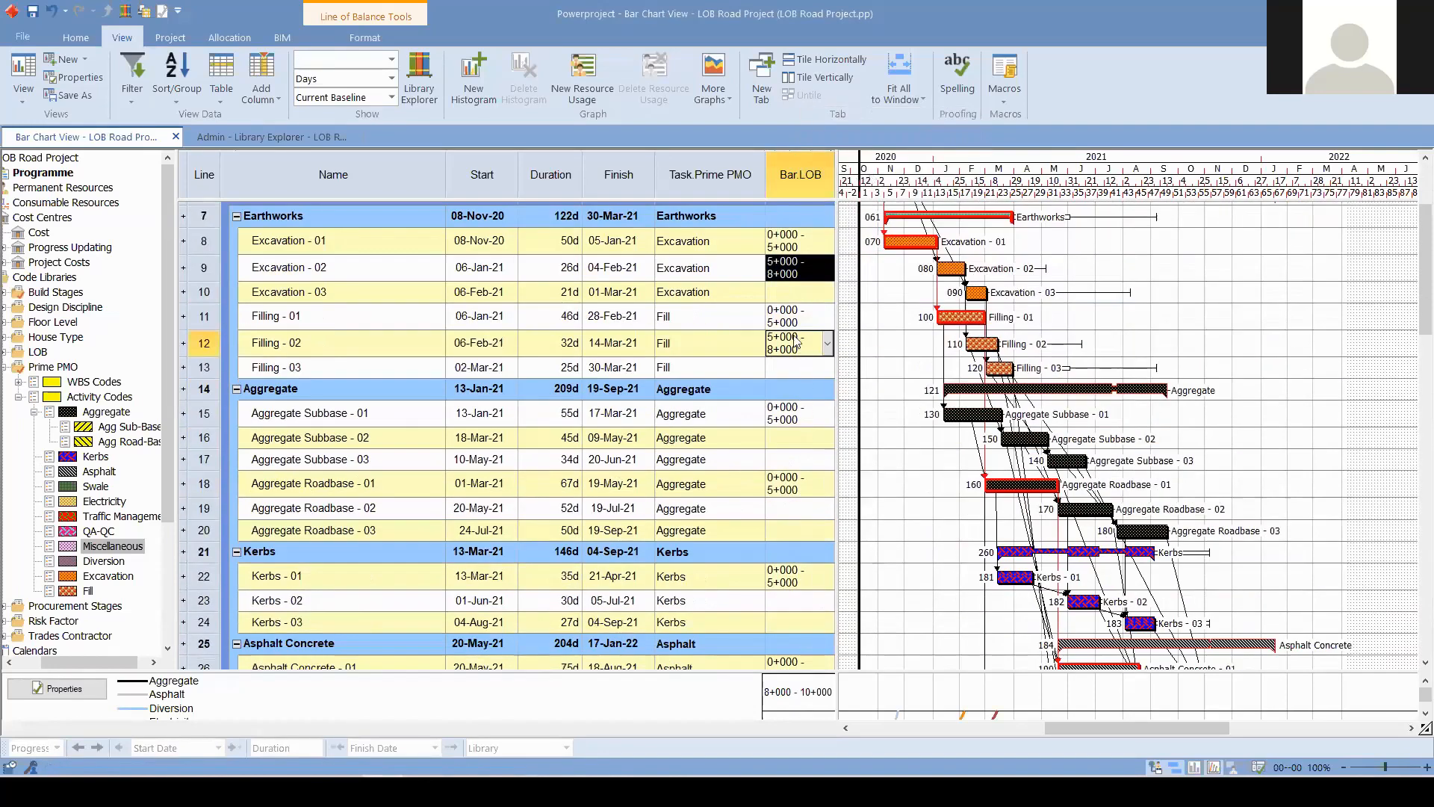
pyautogui.scroll(2, 796, 342)
pyautogui.click(790, 484)
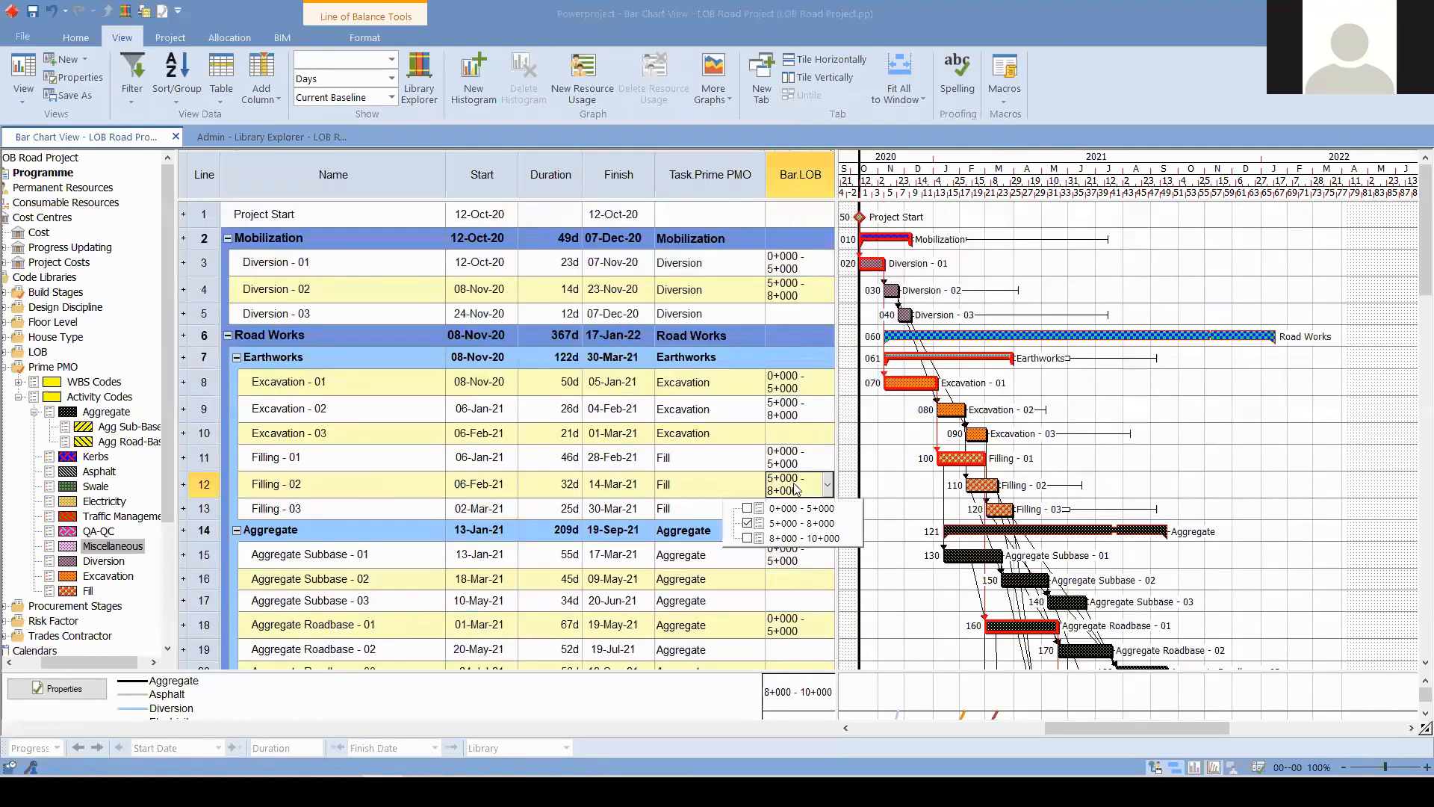
pyautogui.rightClick(792, 485)
pyautogui.click(838, 147)
pyautogui.scroll(-2, 794, 357)
pyautogui.scroll(-3, 797, 364)
pyautogui.click(796, 297)
pyautogui.click(789, 374)
pyautogui.click(804, 461)
pyautogui.click(794, 557)
pyautogui.scroll(-4, 805, 445)
pyautogui.keyDown('ctrl'); pyautogui.click(795, 381); pyautogui.keyUp('ctrl')
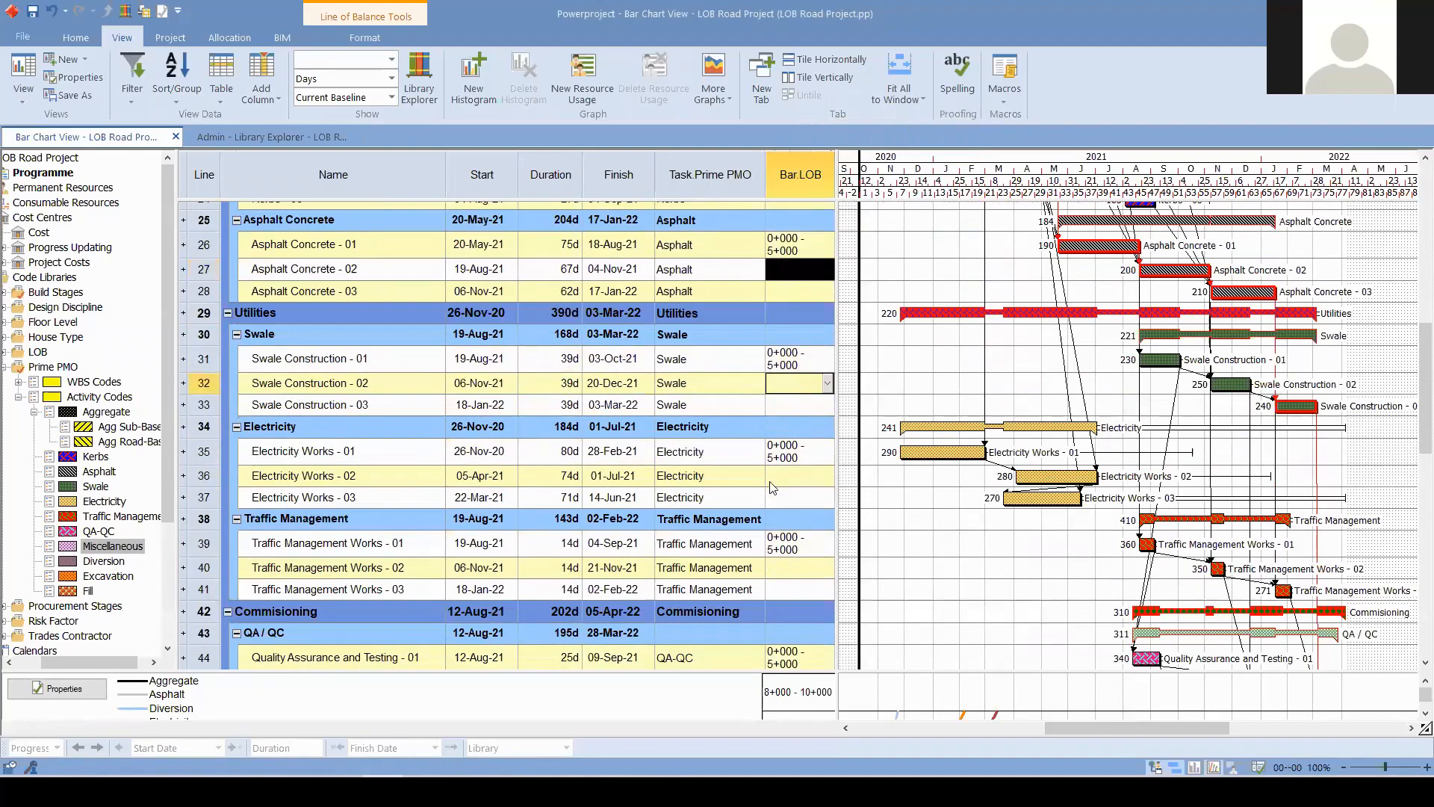
pyautogui.keyDown('ctrl'); pyautogui.click(781, 477); pyautogui.keyUp('ctrl')
pyautogui.keyDown('ctrl'); pyautogui.click(807, 567); pyautogui.keyUp('ctrl')
pyautogui.scroll(-3, 799, 439)
pyautogui.keyDown('ctrl'); pyautogui.click(788, 497); pyautogui.keyUp('ctrl')
pyautogui.keyDown('ctrl'); pyautogui.click(802, 594); pyautogui.keyUp('ctrl')
pyautogui.rightClick(801, 595)
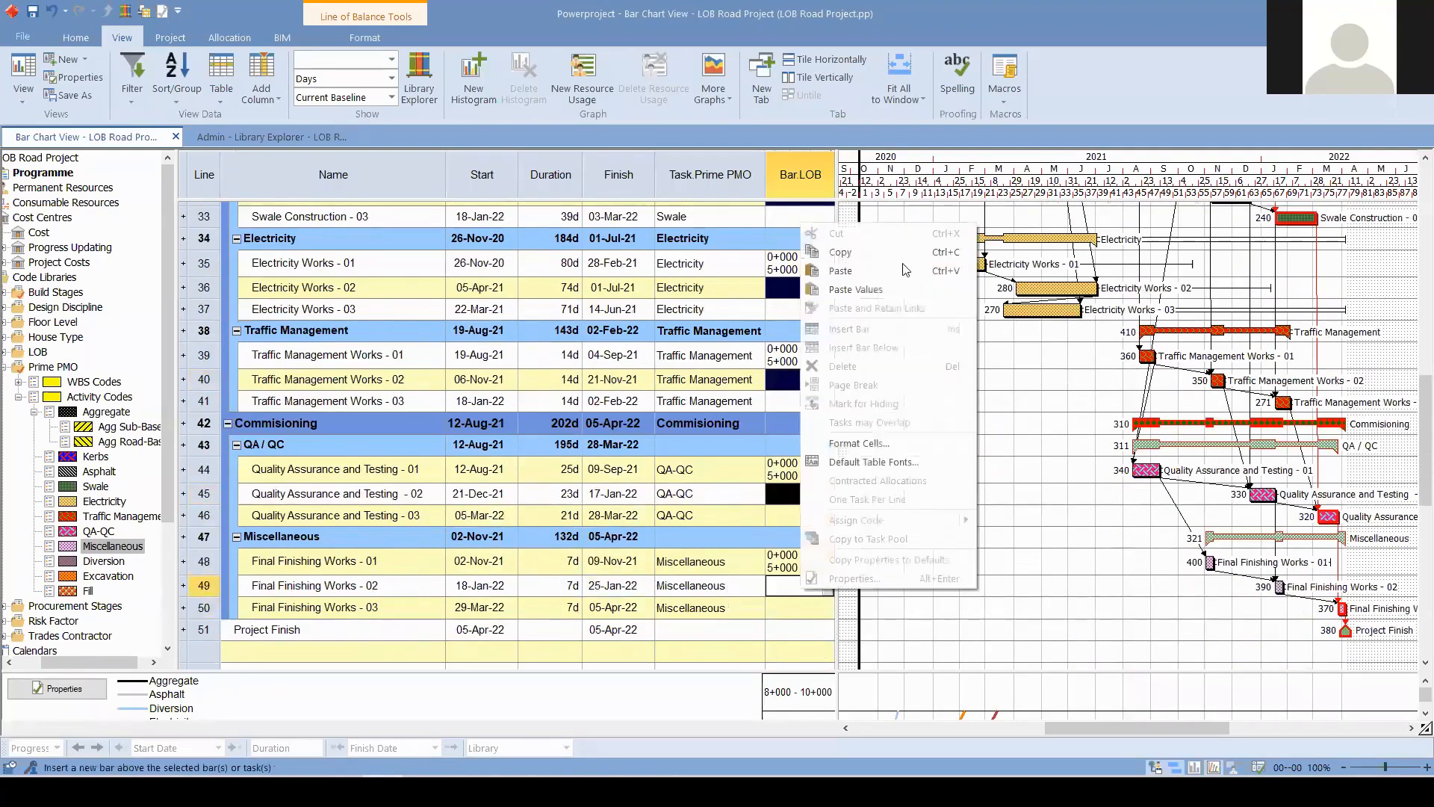
pyautogui.click(859, 286)
# - Assign the LOB code 8+000 - 10+000 to Diversion - 03
pyautogui.scroll(4, 797, 342)
pyautogui.scroll(7, 797, 336)
pyautogui.click(799, 314)
pyautogui.click(799, 313)
pyautogui.click(748, 365)
# - Copy the Bar.LOB code of Diversion - 03 to all remaining -03 activities, from Excavation through Final Finishing Works
pyautogui.rightClick(795, 323)
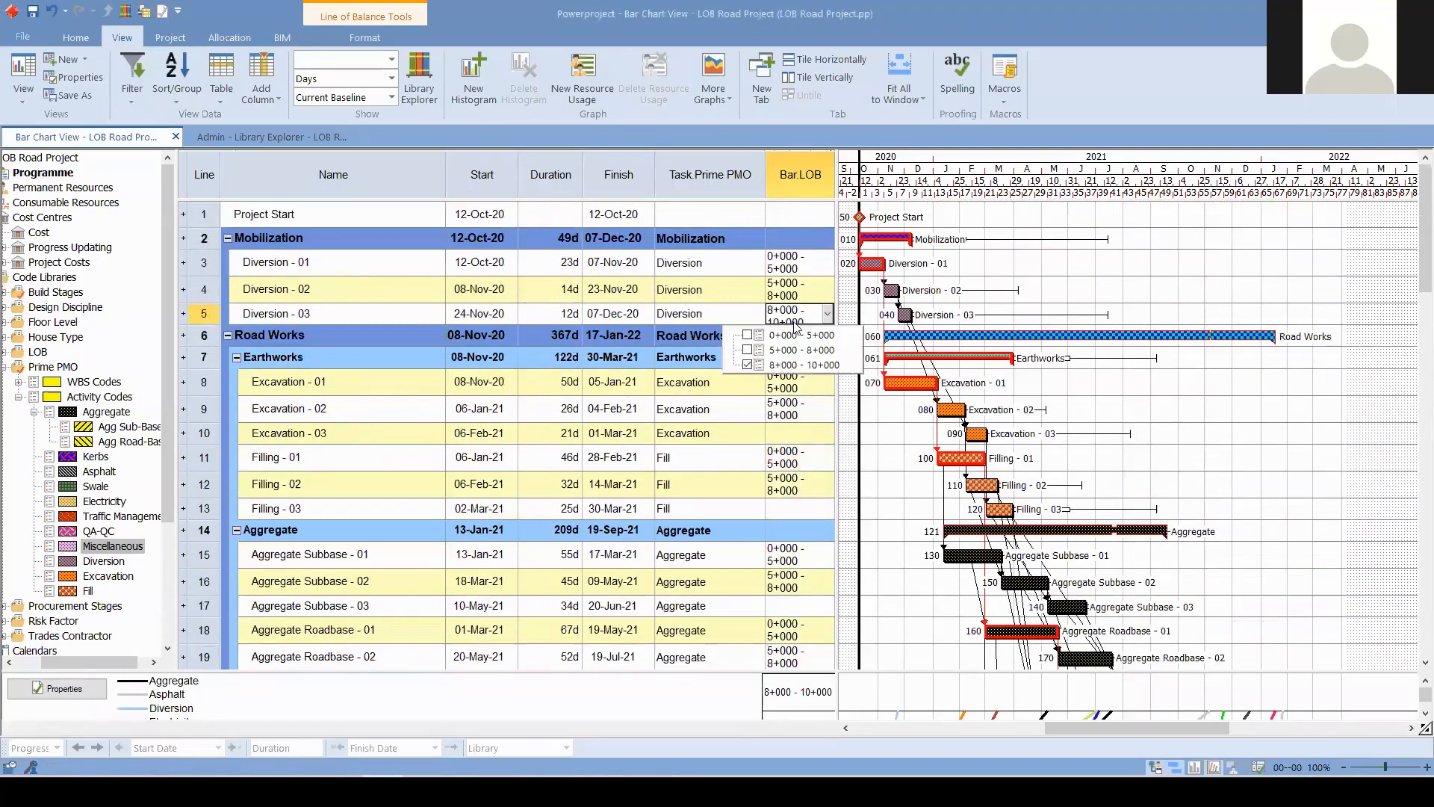
pyautogui.click(819, 357)
pyautogui.click(791, 512)
pyautogui.scroll(-4, 798, 415)
pyautogui.keyDown('ctrl'); pyautogui.click(799, 332); pyautogui.keyUp('ctrl')
pyautogui.keyDown('ctrl'); pyautogui.click(790, 407); pyautogui.keyUp('ctrl')
pyautogui.keyDown('ctrl'); pyautogui.click(808, 505); pyautogui.keyUp('ctrl')
pyautogui.keyDown('ctrl'); pyautogui.click(802, 597); pyautogui.keyUp('ctrl')
pyautogui.scroll(-4, 798, 384)
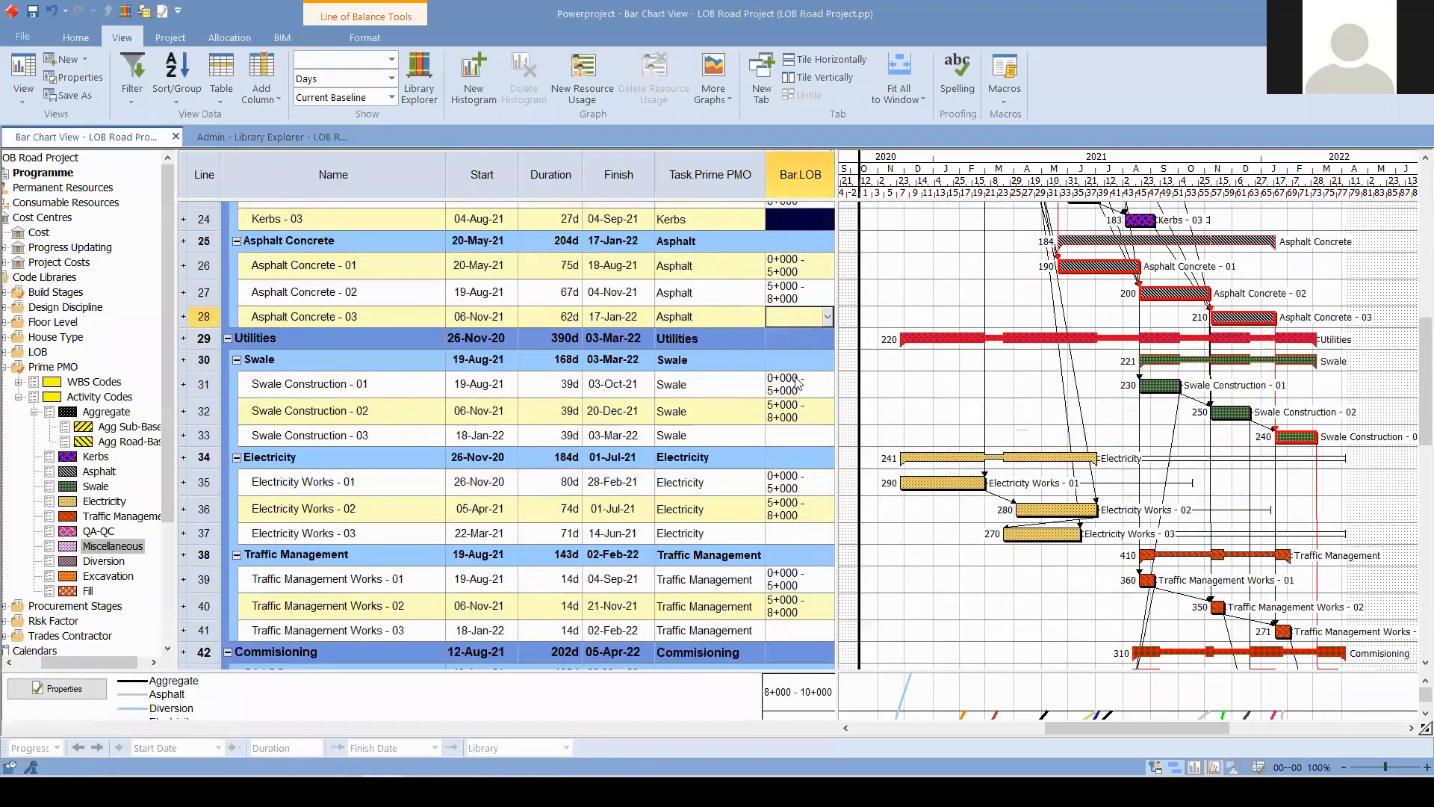
pyautogui.keyDown('ctrl'); pyautogui.click(793, 436); pyautogui.keyUp('ctrl')
pyautogui.keyDown('ctrl'); pyautogui.click(810, 534); pyautogui.keyUp('ctrl')
pyautogui.keyDown('ctrl'); pyautogui.click(798, 631); pyautogui.keyUp('ctrl')
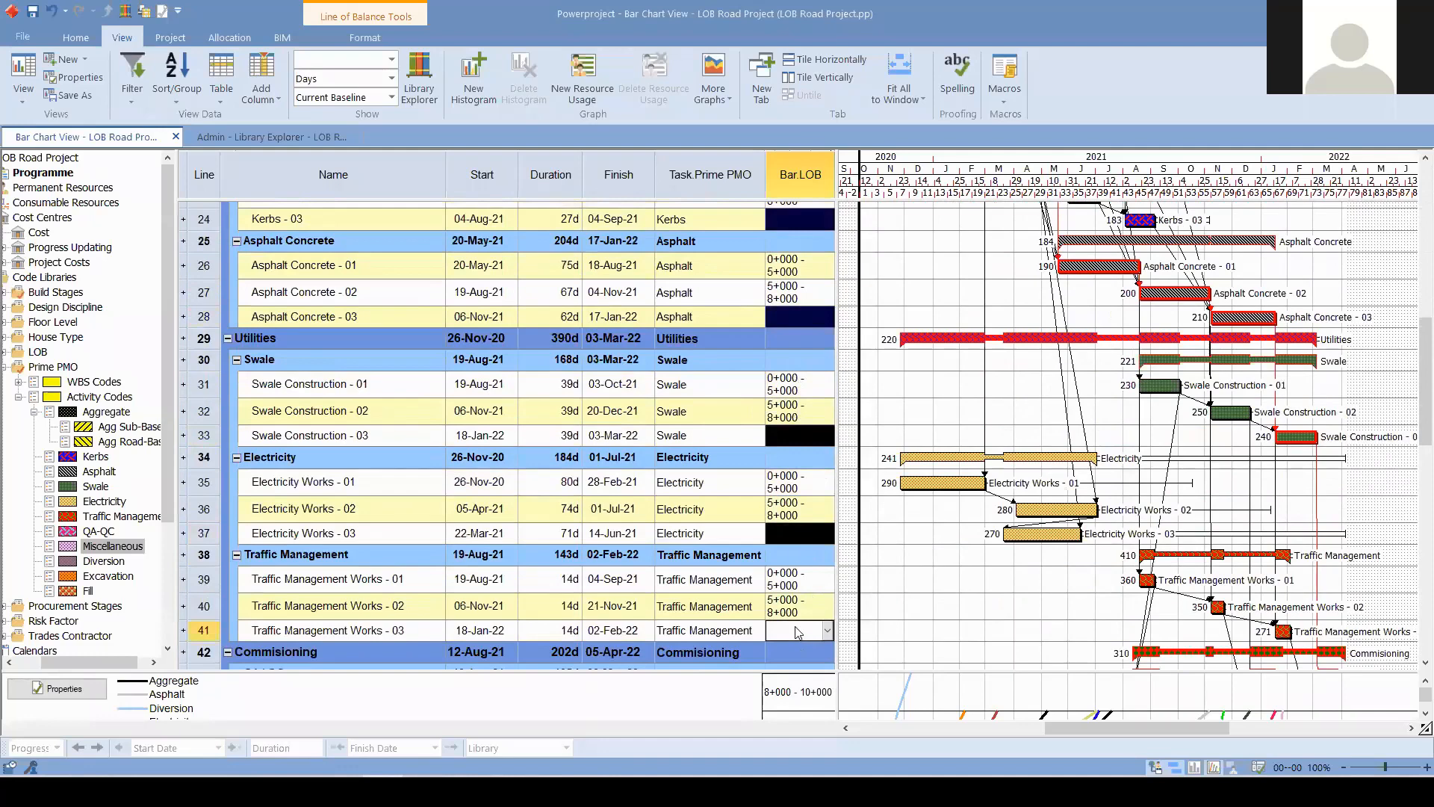
pyautogui.scroll(-3, 779, 387)
pyautogui.keyDown('ctrl'); pyautogui.click(811, 467); pyautogui.keyUp('ctrl')
pyautogui.keyDown('ctrl'); pyautogui.click(805, 566); pyautogui.keyUp('ctrl')
pyautogui.rightClick(804, 566)
pyautogui.click(886, 267)
pyautogui.click(804, 483)
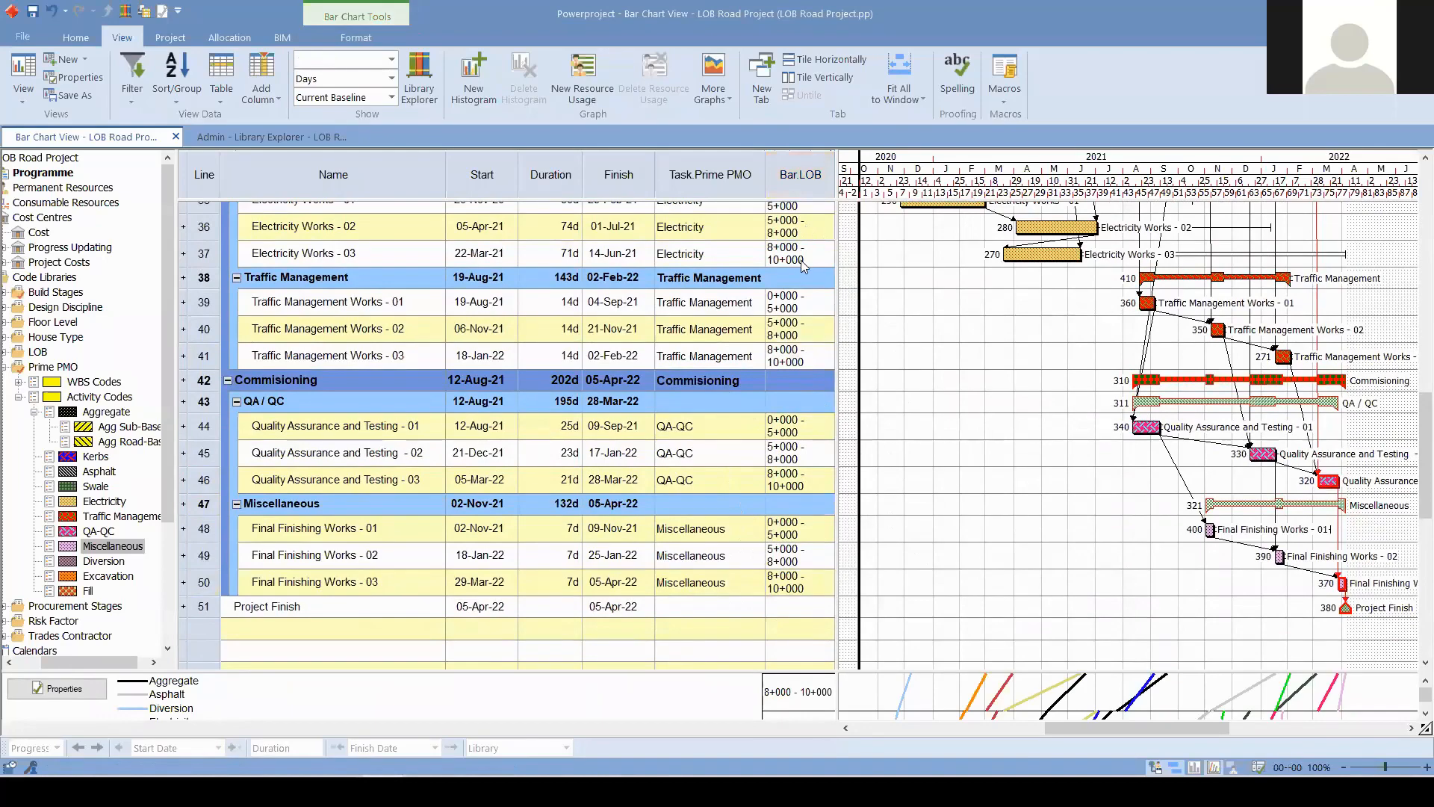
# - Narrow the table to the Name and Start columns, enlarge the graph pane and widen the timescale
pyautogui.scroll(12, 801, 259)
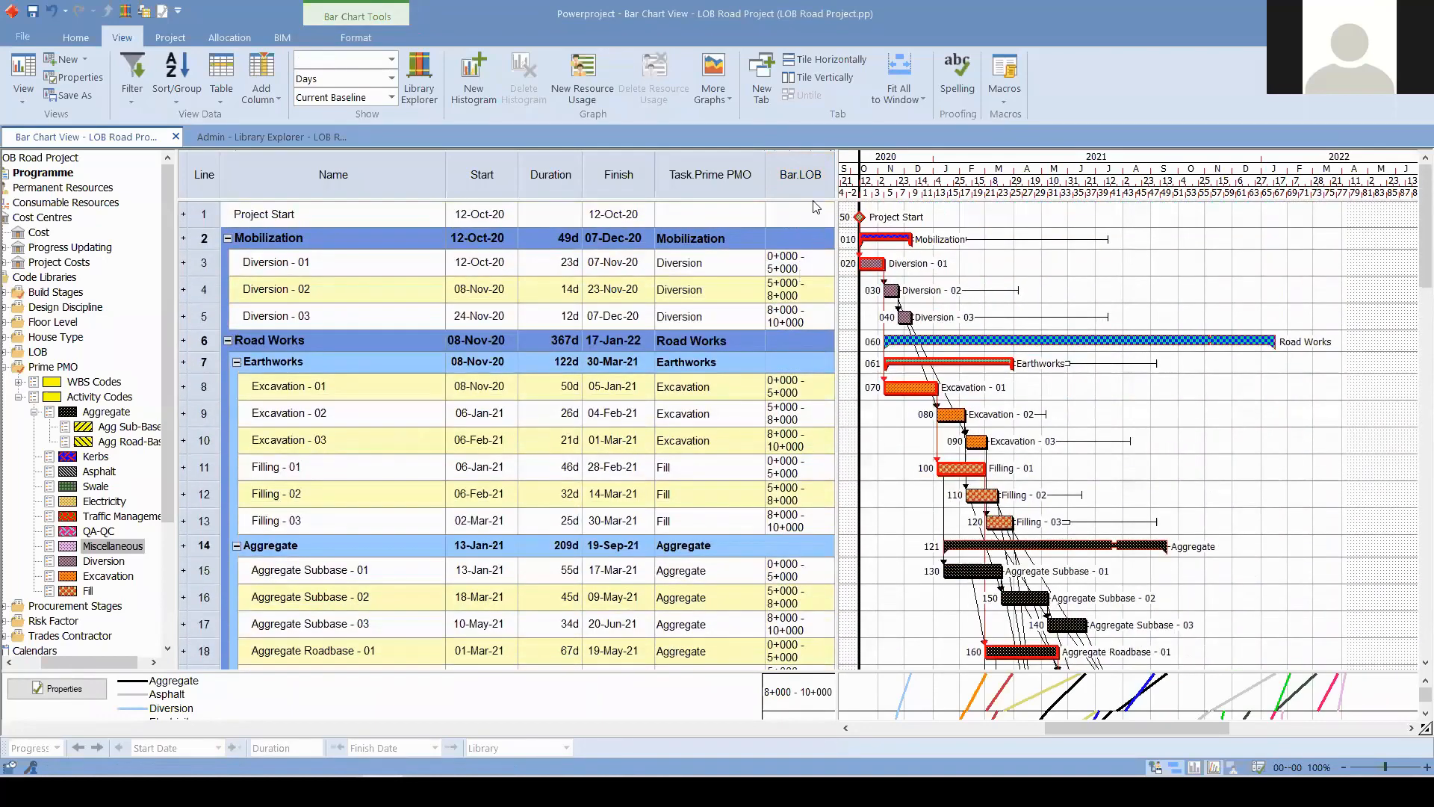
pyautogui.moveTo(831, 186); pyautogui.dragTo(520, 191)
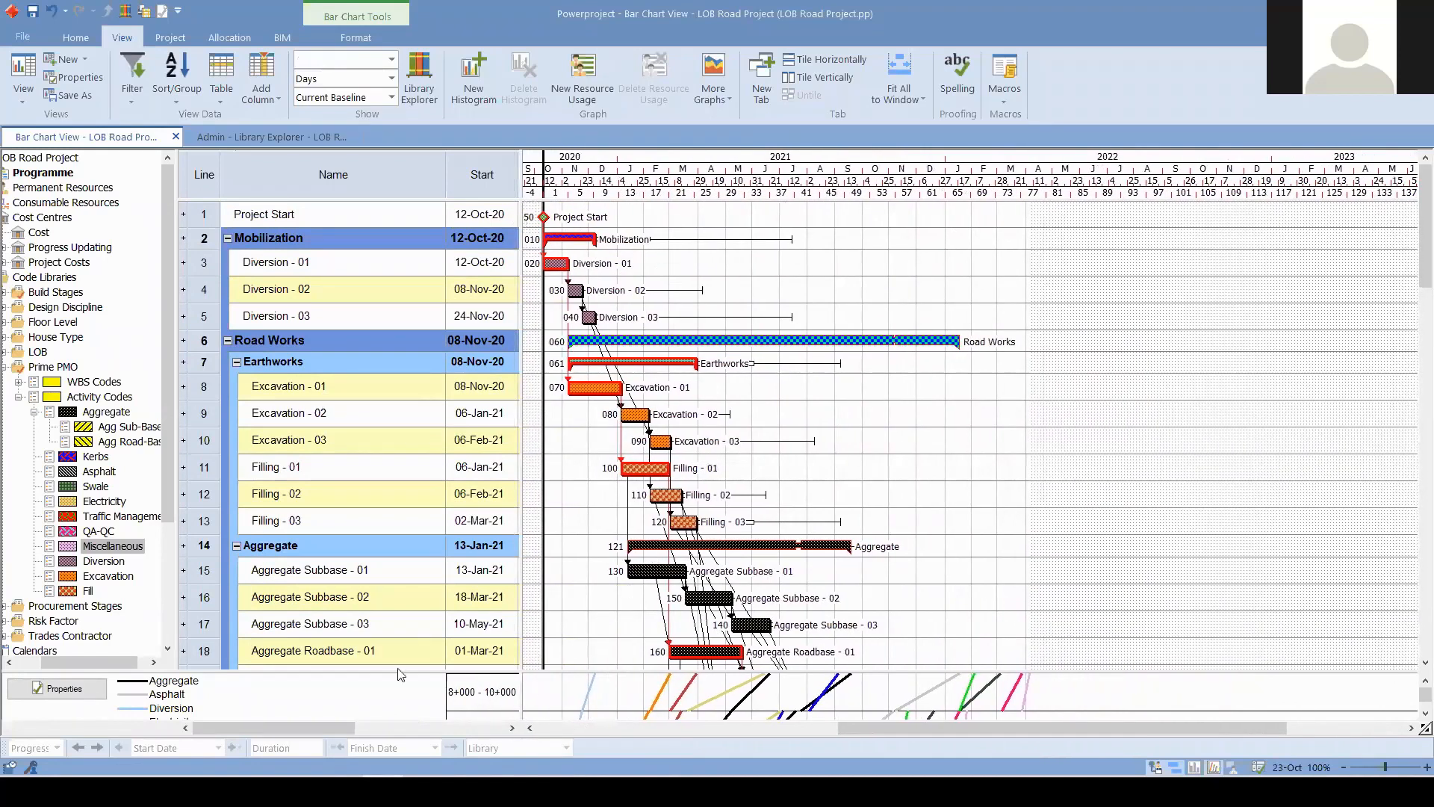
pyautogui.moveTo(361, 671); pyautogui.dragTo(426, 392)
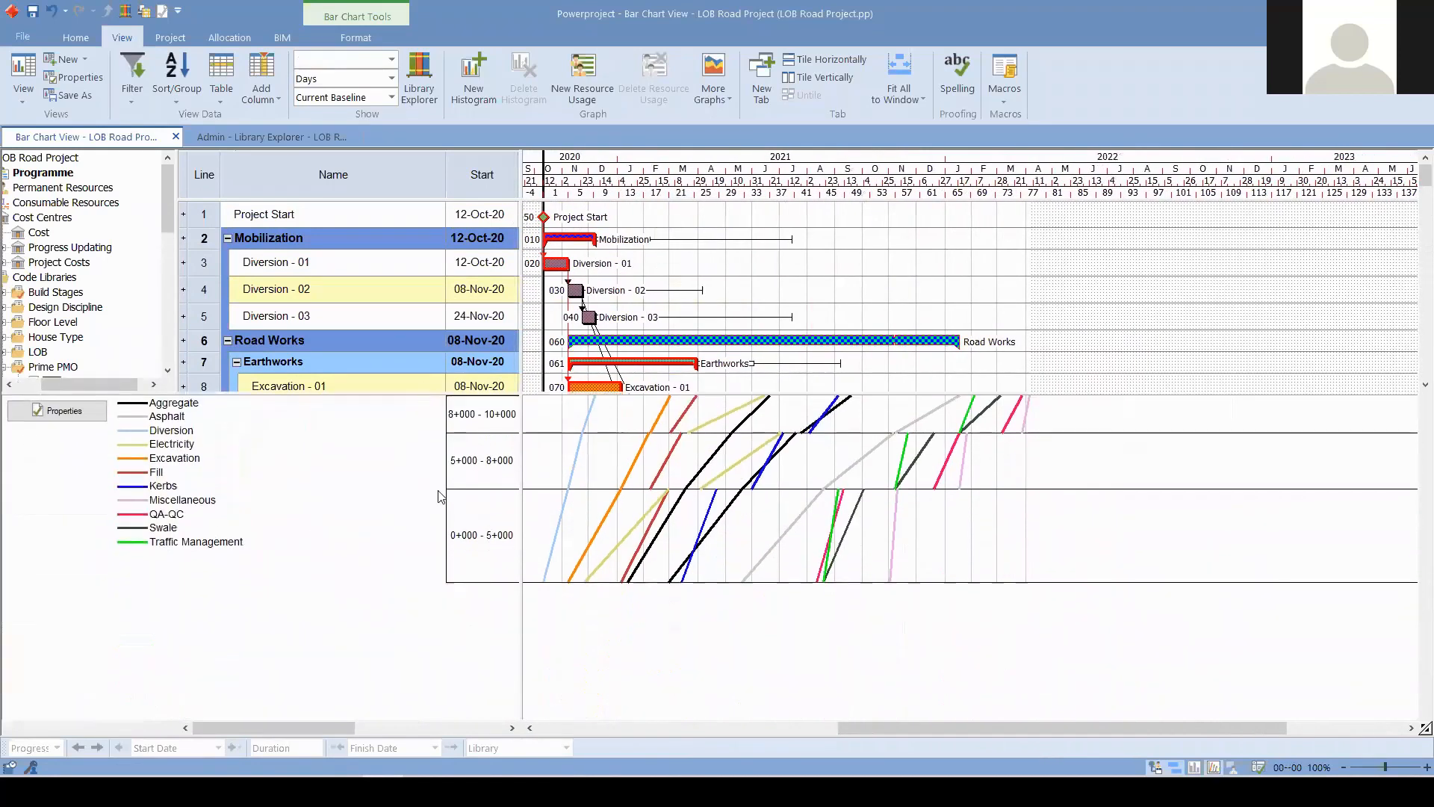
pyautogui.scroll(5, 663, 286)
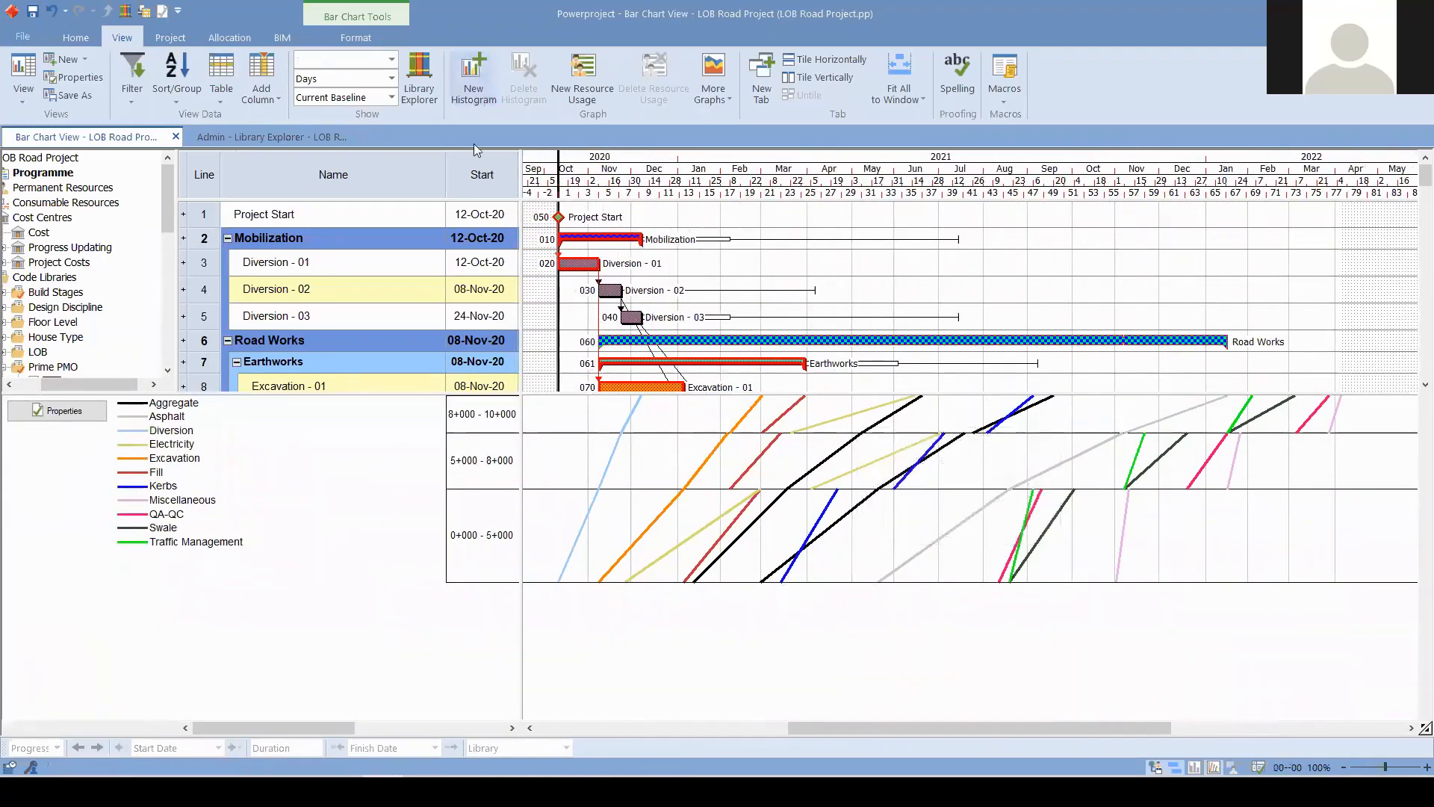
# - Reschedule the entire project
pyautogui.click(75, 39)
pyautogui.click(319, 97)
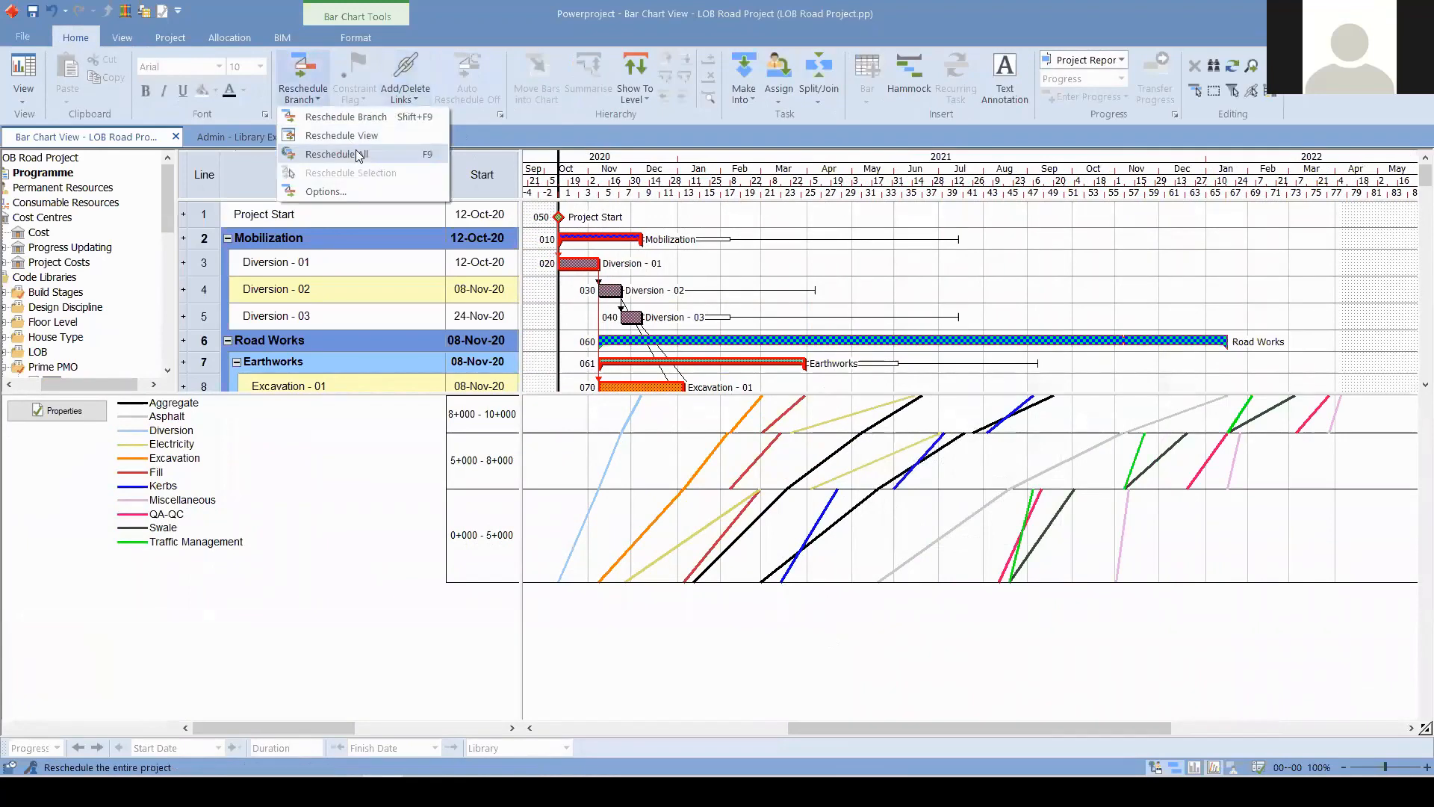
pyautogui.click(356, 150)
pyautogui.click(798, 449)
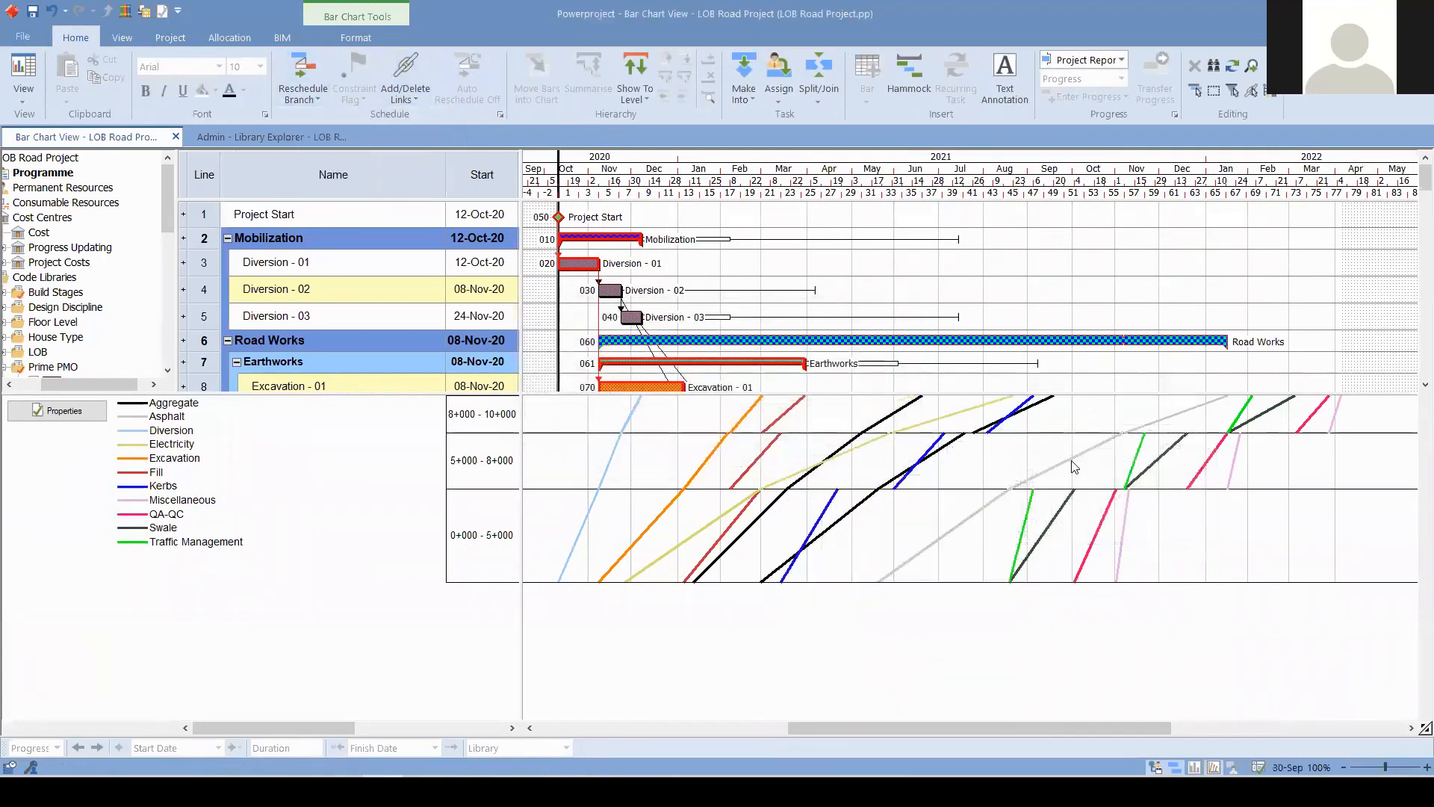
# - Collapse the graph pane and examine the rescheduled bars and links from Mobilization through Project Finish
pyautogui.moveTo(482, 393); pyautogui.dragTo(486, 465)
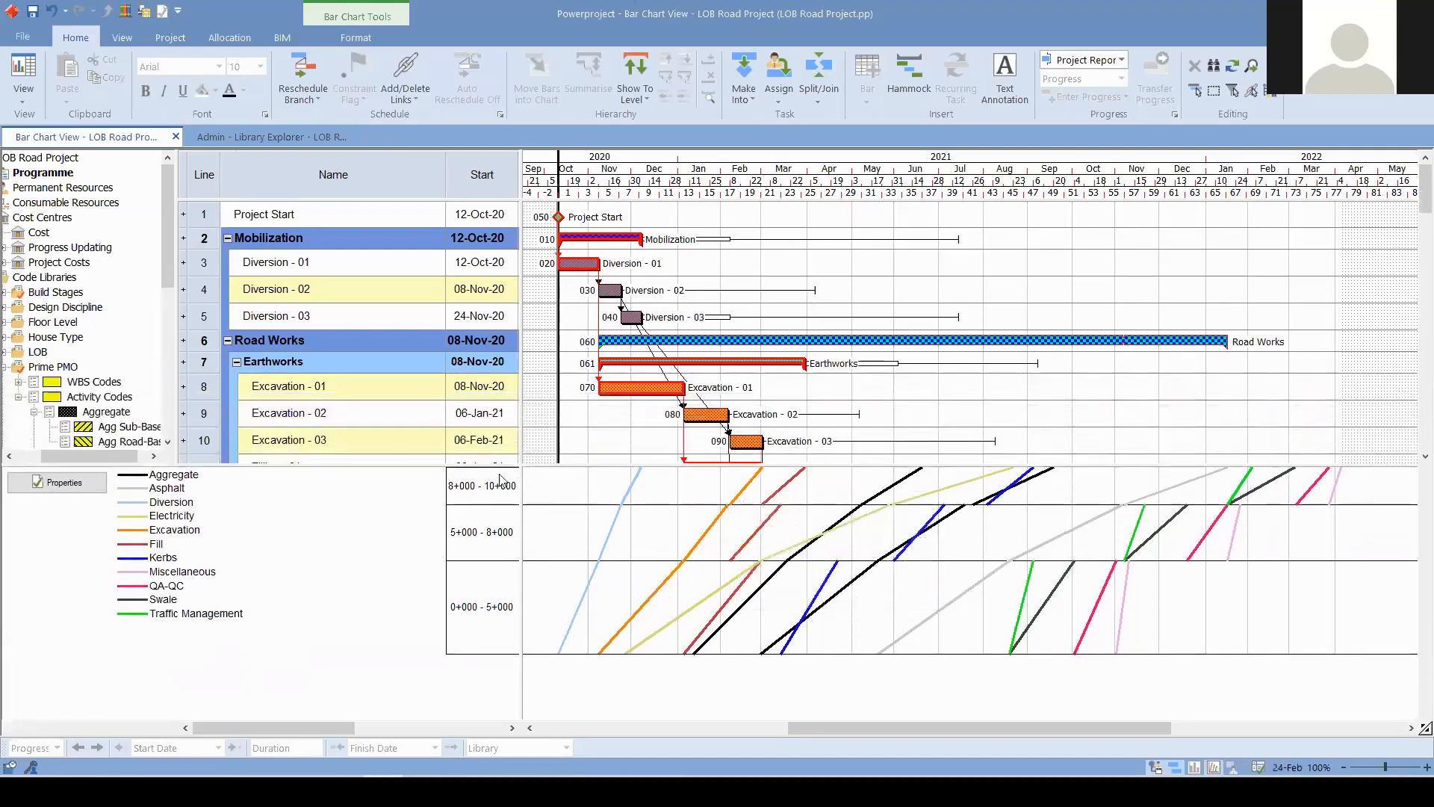
pyautogui.moveTo(428, 464); pyautogui.dragTo(429, 713)
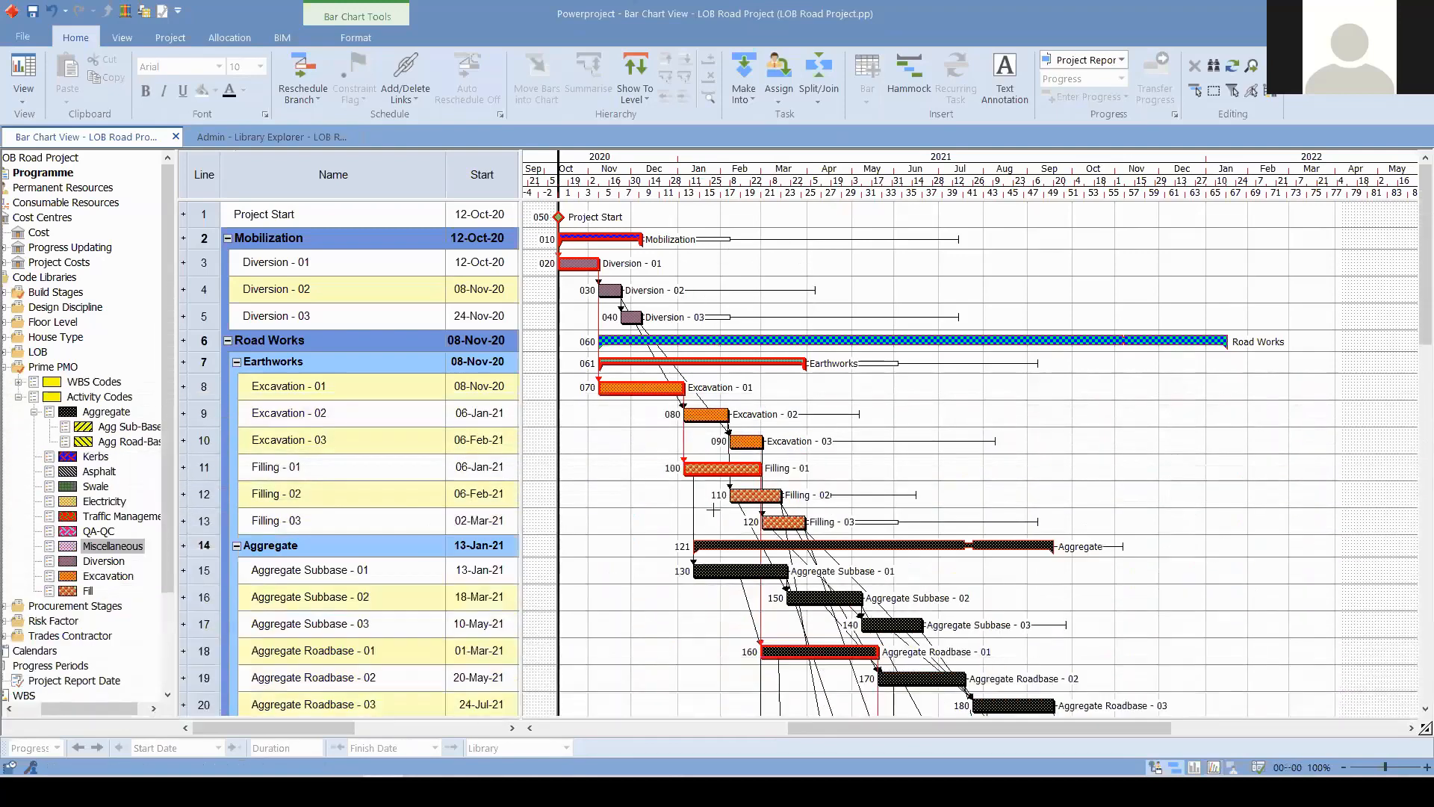
pyautogui.scroll(-5, 846, 429)
pyautogui.scroll(-8, 846, 431)
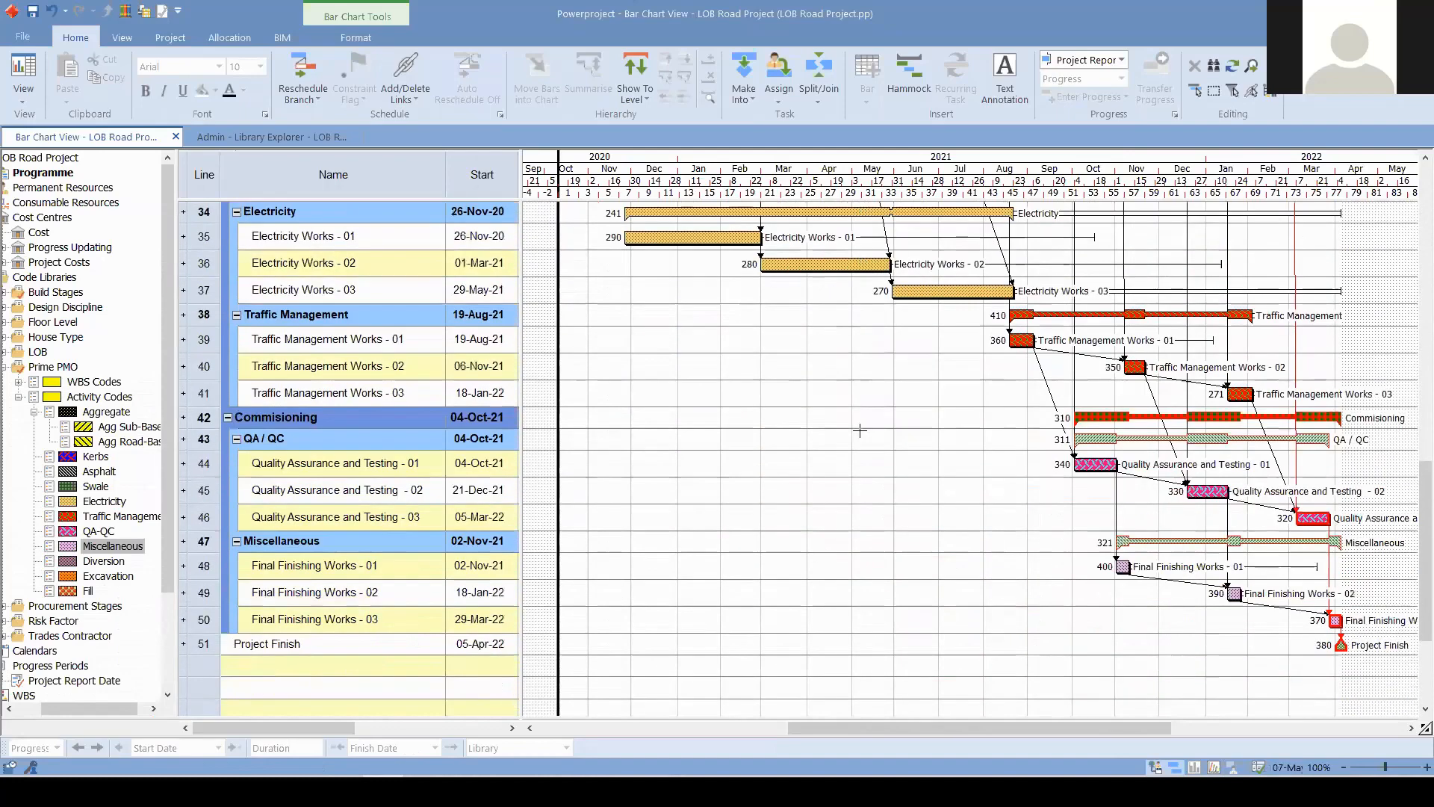
pyautogui.scroll(1, 860, 430)
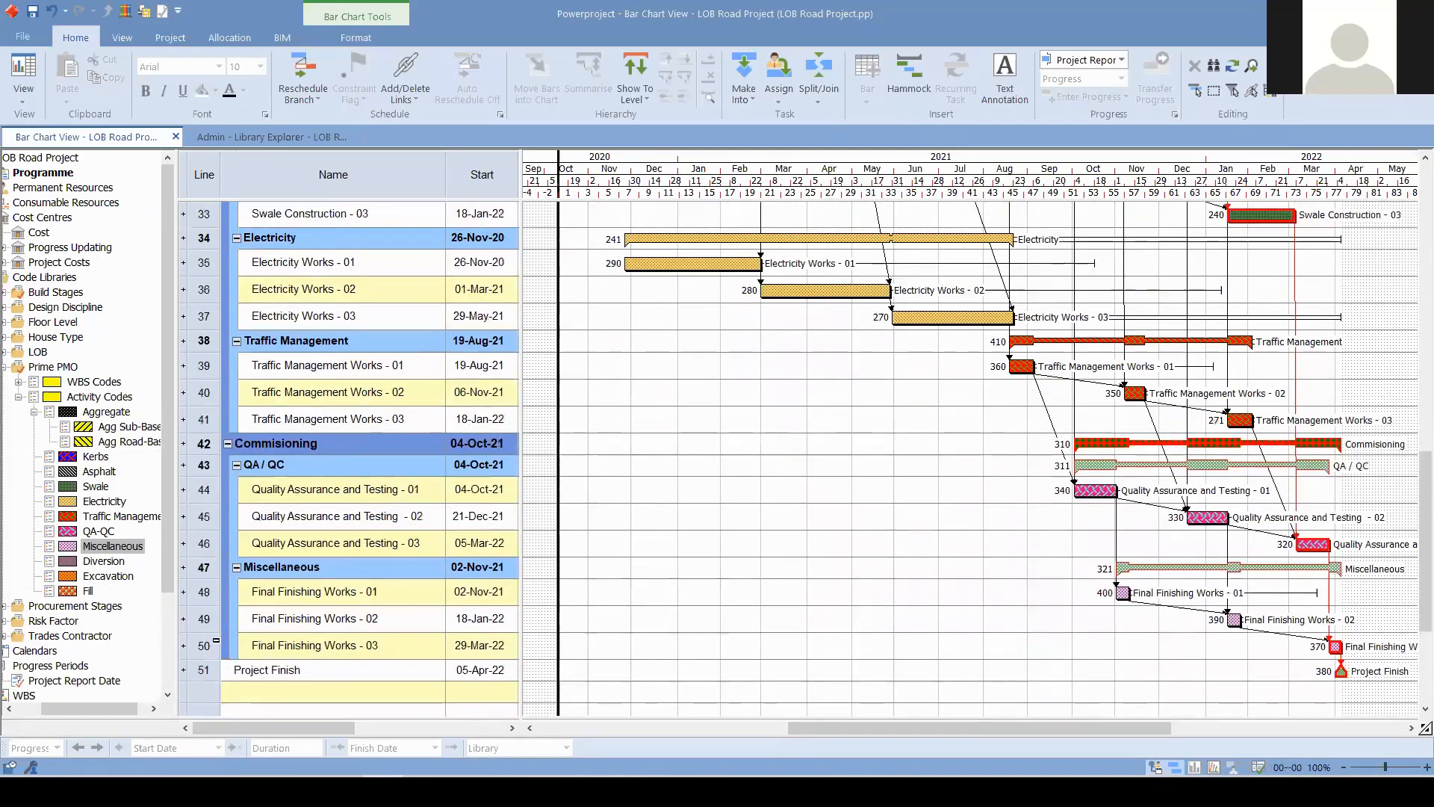
pyautogui.scroll(2, 833, 494)
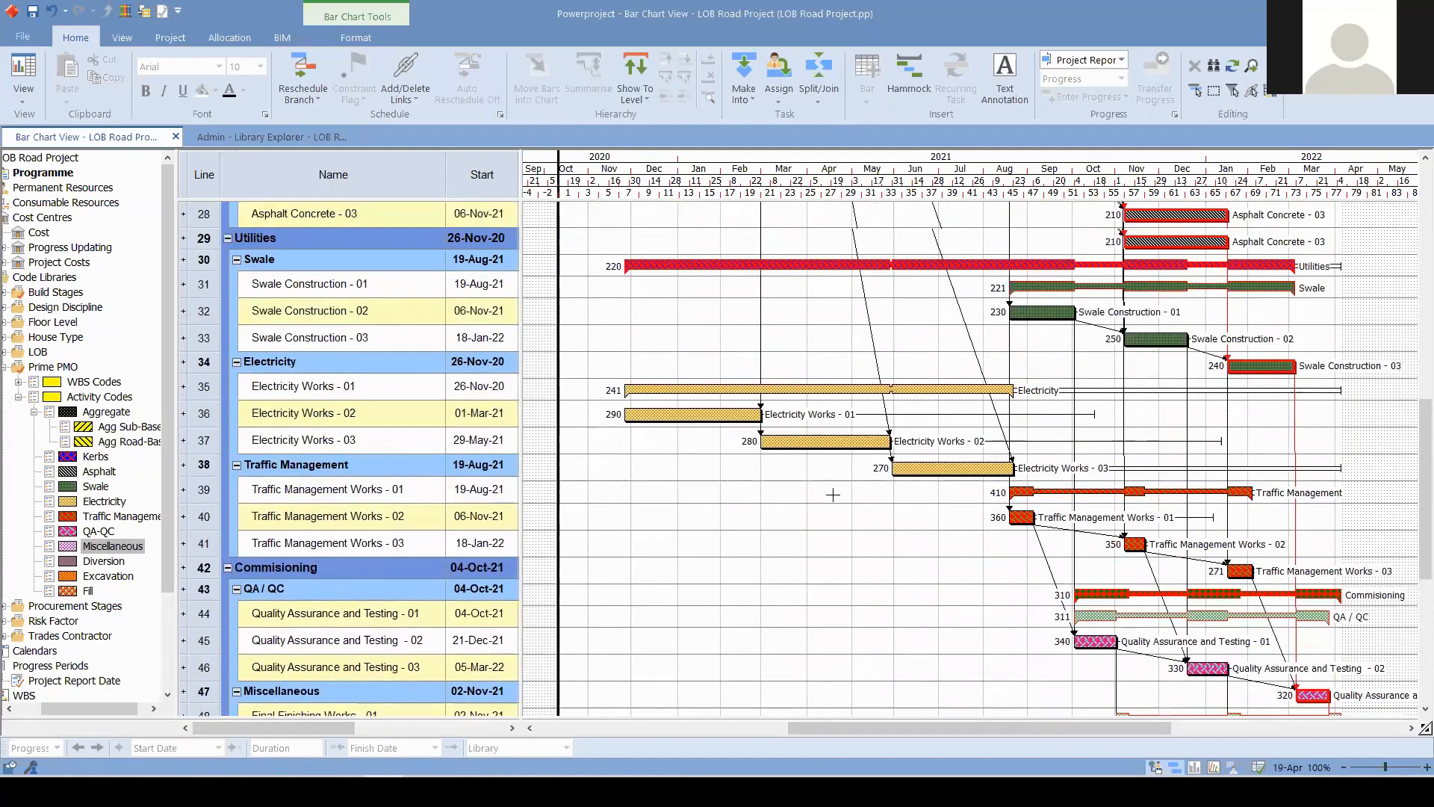
pyautogui.scroll(9, 833, 494)
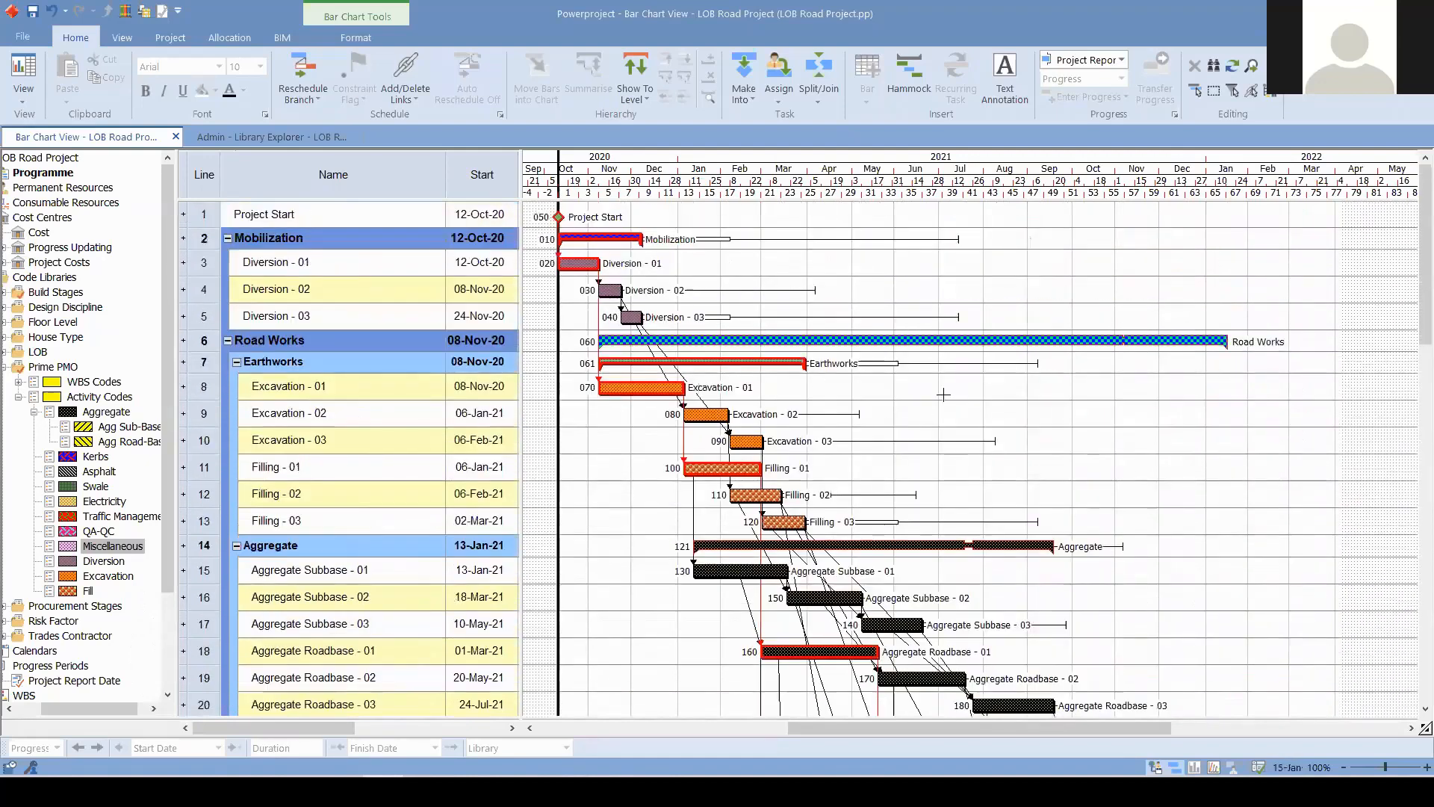
pyautogui.scroll(-1, 944, 394)
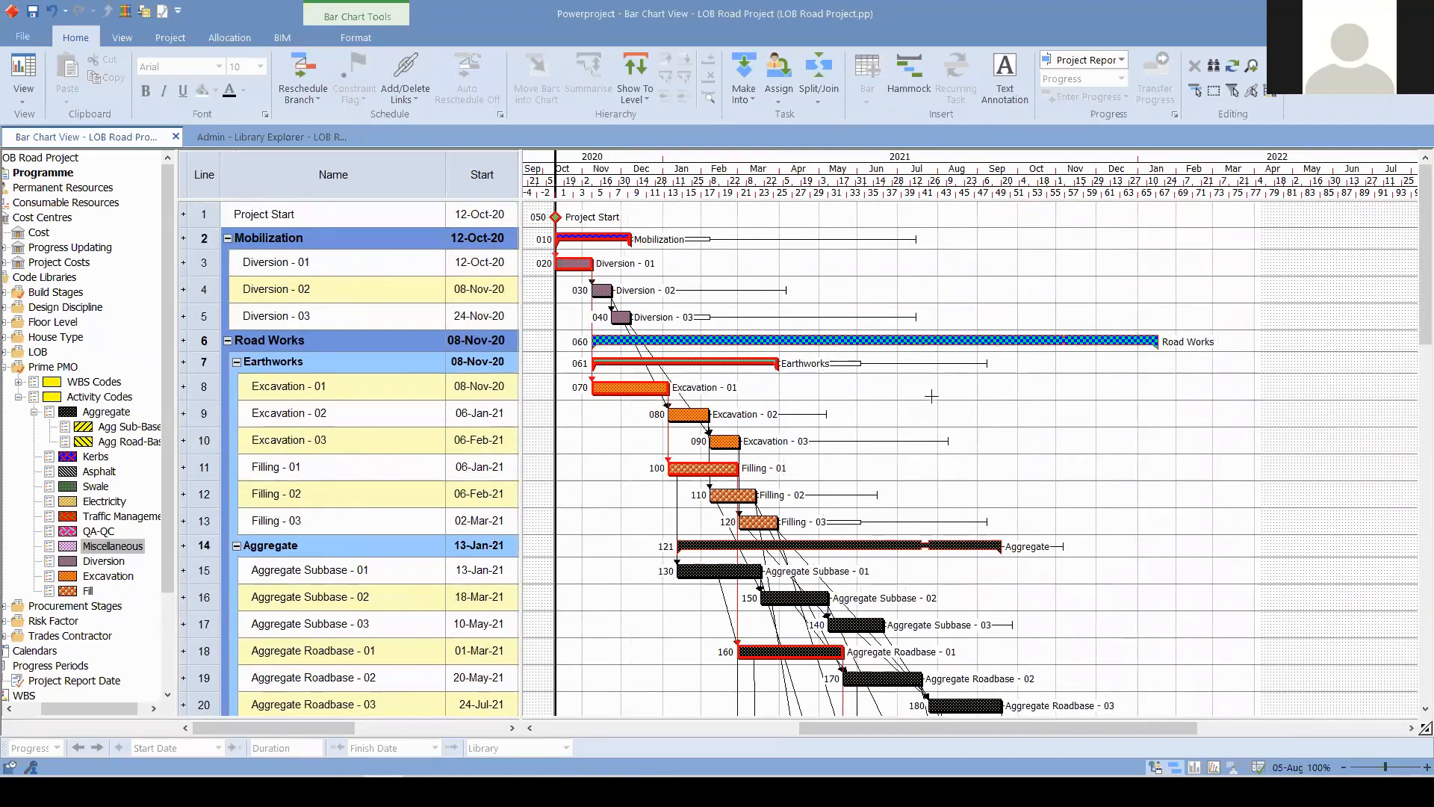
pyautogui.scroll(-2, 764, 452)
pyautogui.scroll(2, 763, 452)
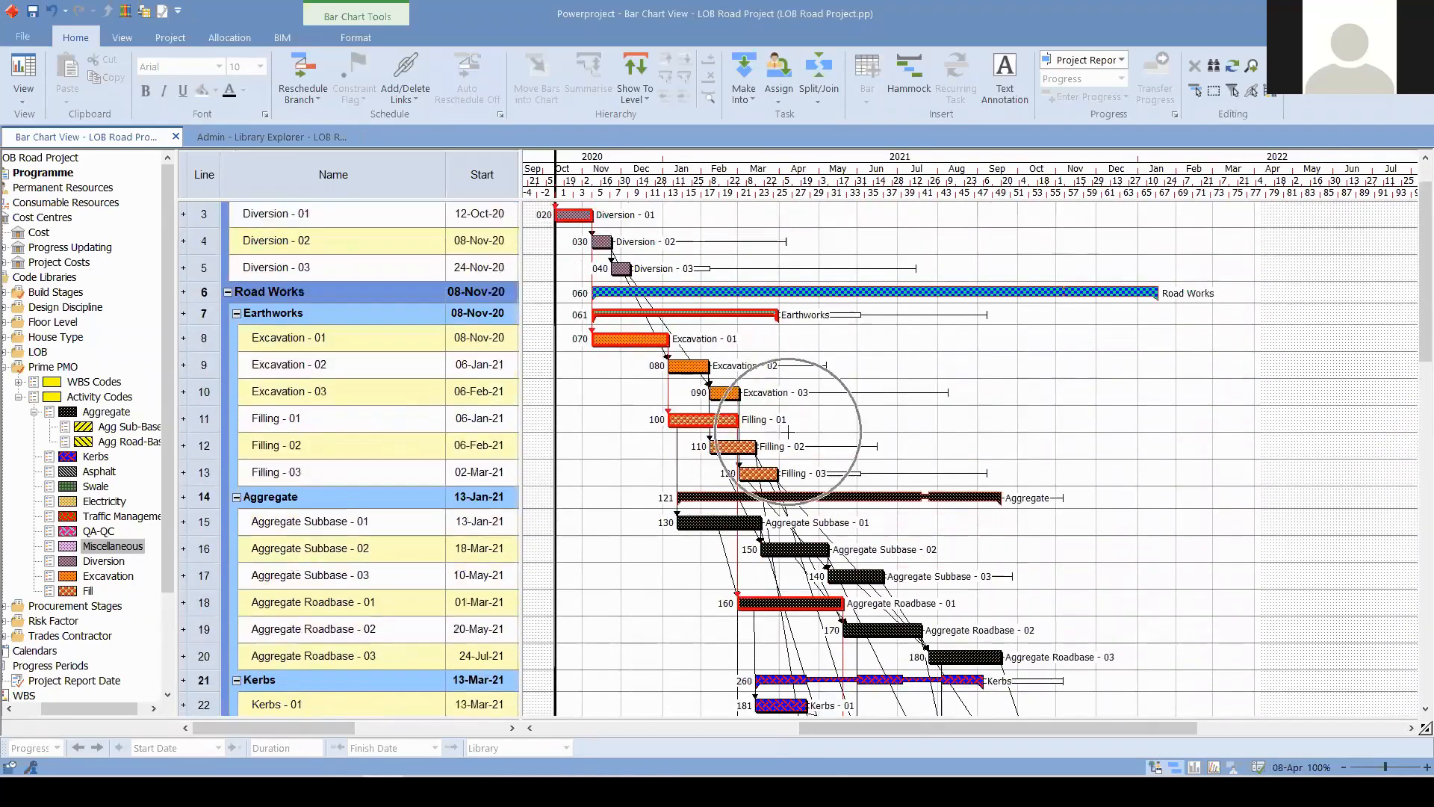
pyautogui.scroll(-5, 897, 374)
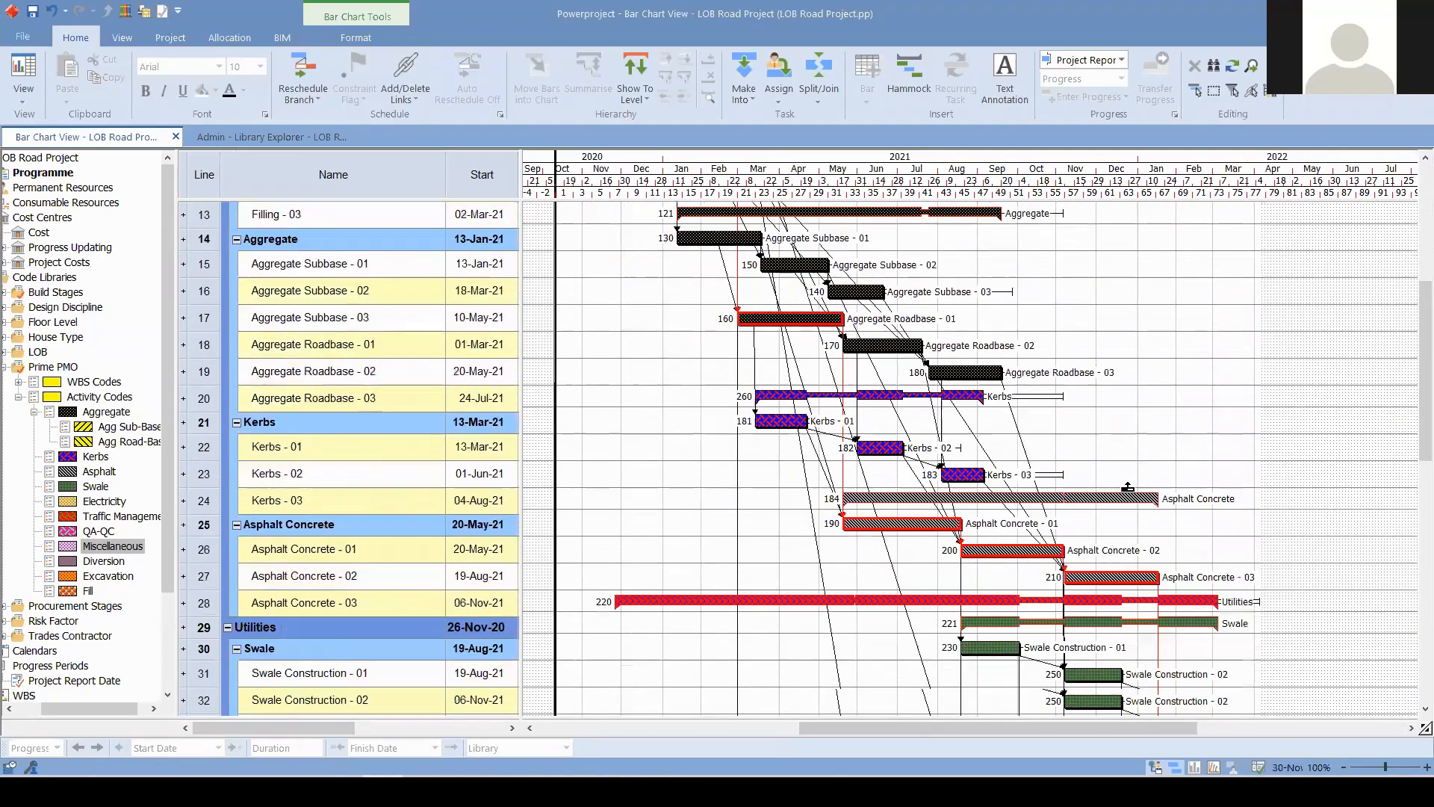
pyautogui.moveTo(1127, 489)
# - Enlarge the graph pane until the Line of Balance shows all three chainage zones below the bar chart
pyautogui.moveTo(489, 717); pyautogui.dragTo(545, 422)
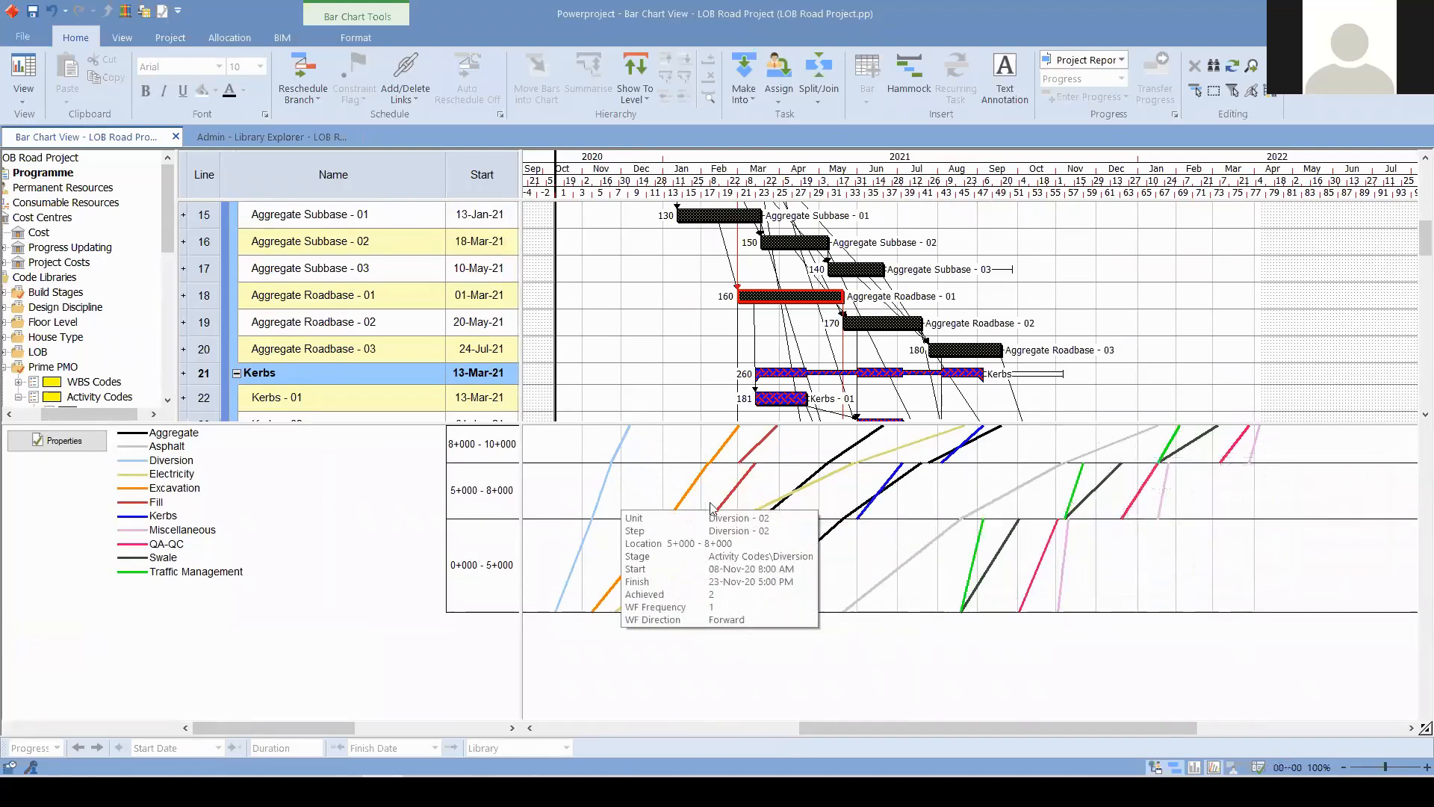
pyautogui.moveTo(761, 452)
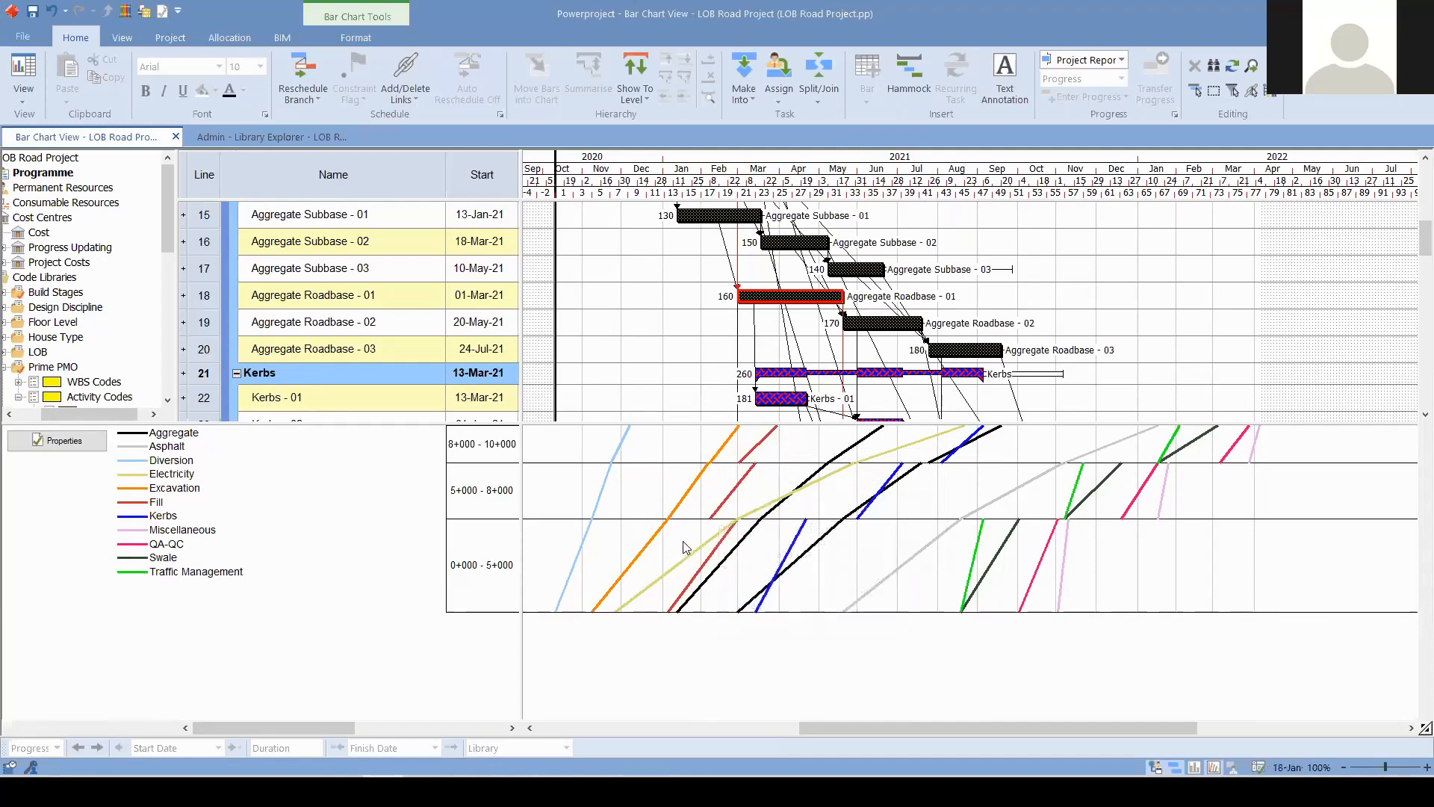
pyautogui.scroll(-3, 696, 286)
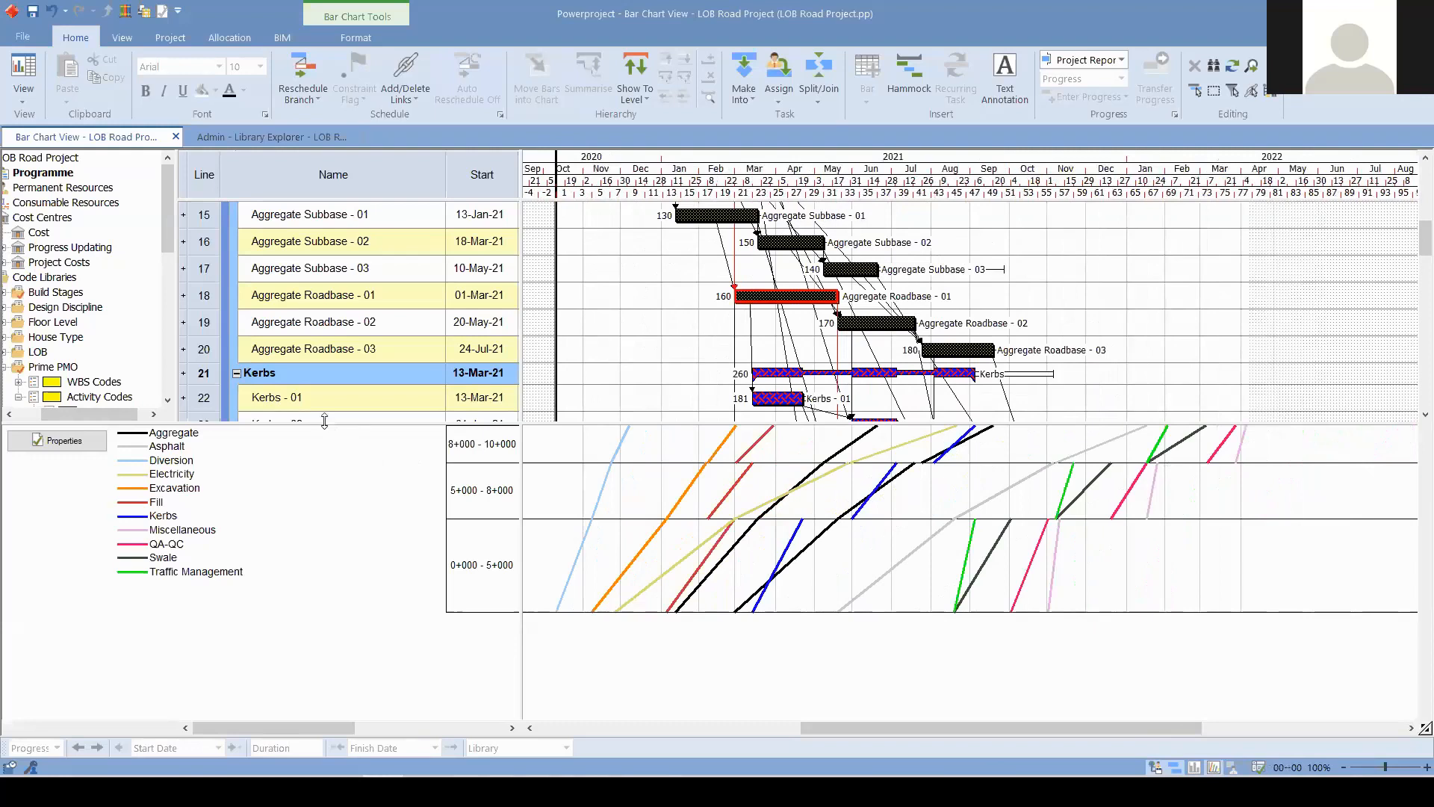
pyautogui.moveTo(325, 420); pyautogui.dragTo(324, 443)
# - Inspect the details of the Electricity Works - 01, Filling - 01 and Filling - 02 lines in the graph
pyautogui.moveTo(694, 501)
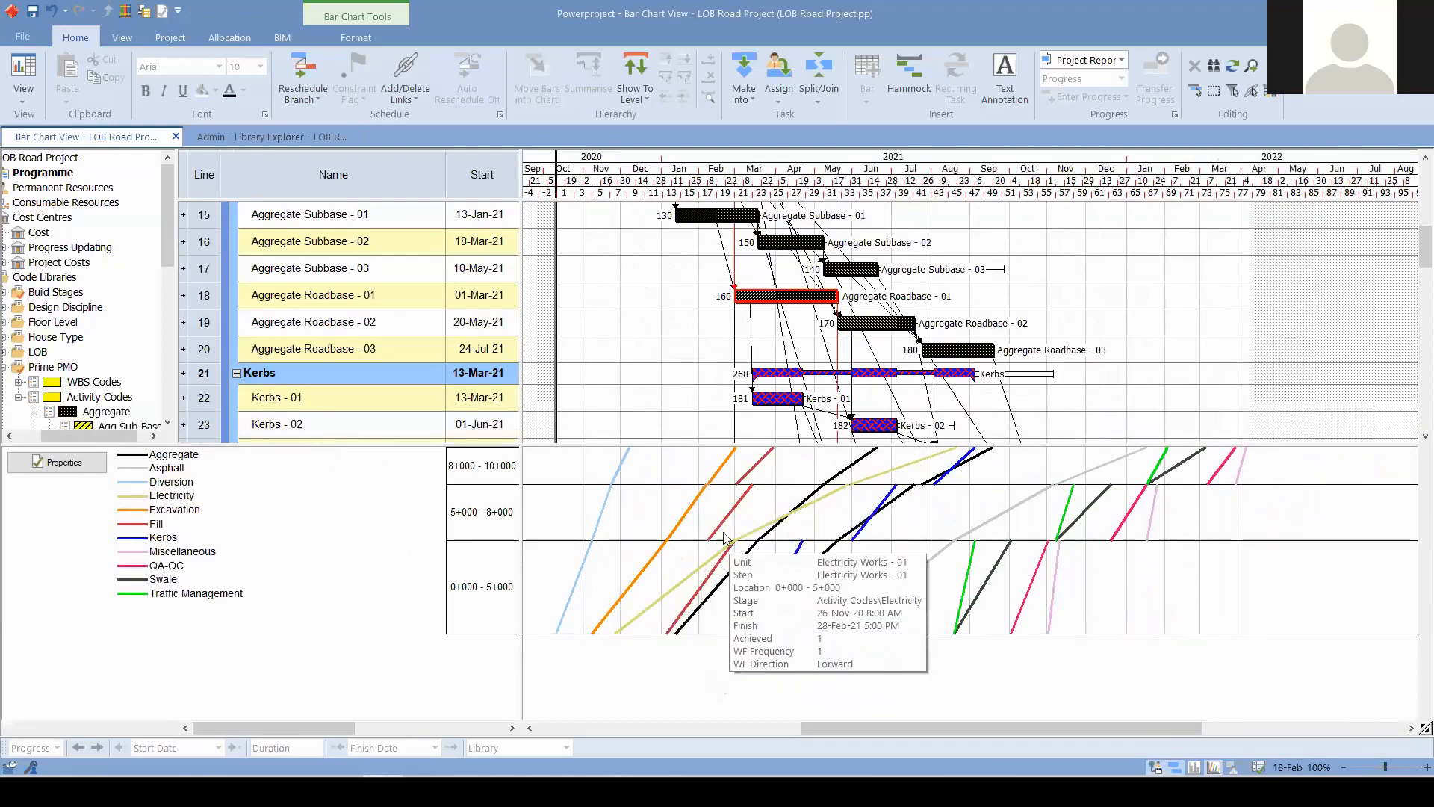
pyautogui.moveTo(719, 557)
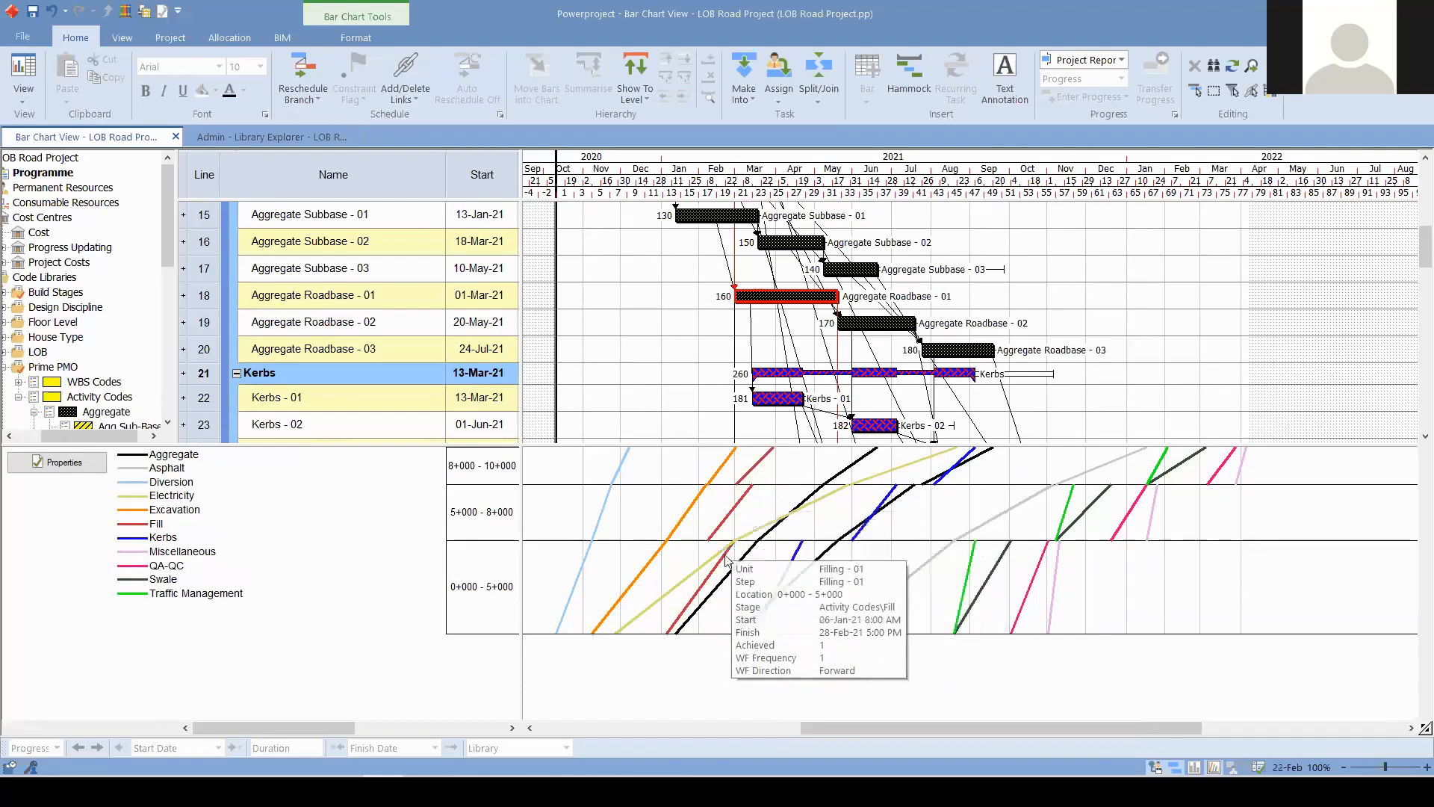
pyautogui.press('ctrl')
pyautogui.moveTo(719, 522)
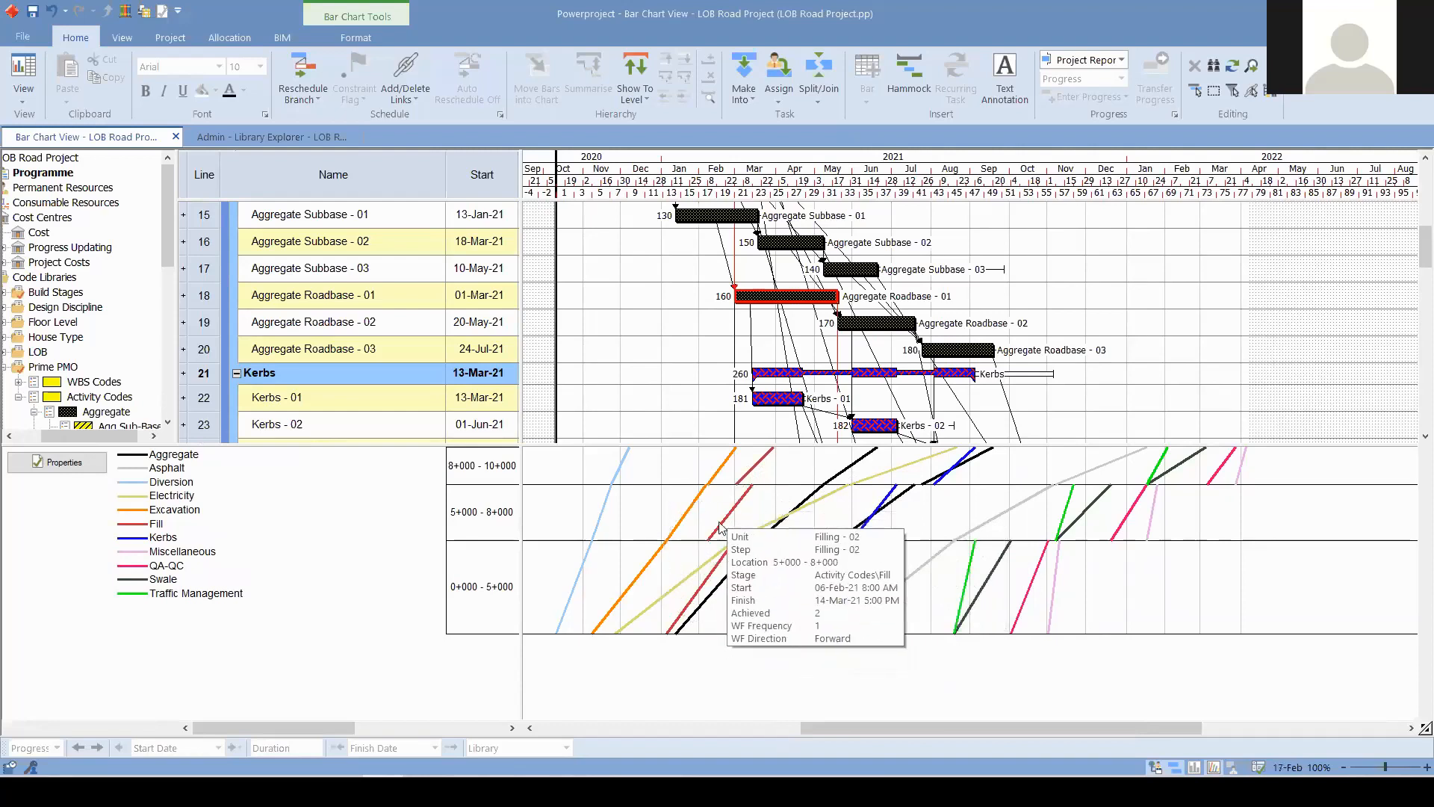
pyautogui.press('ctrl')
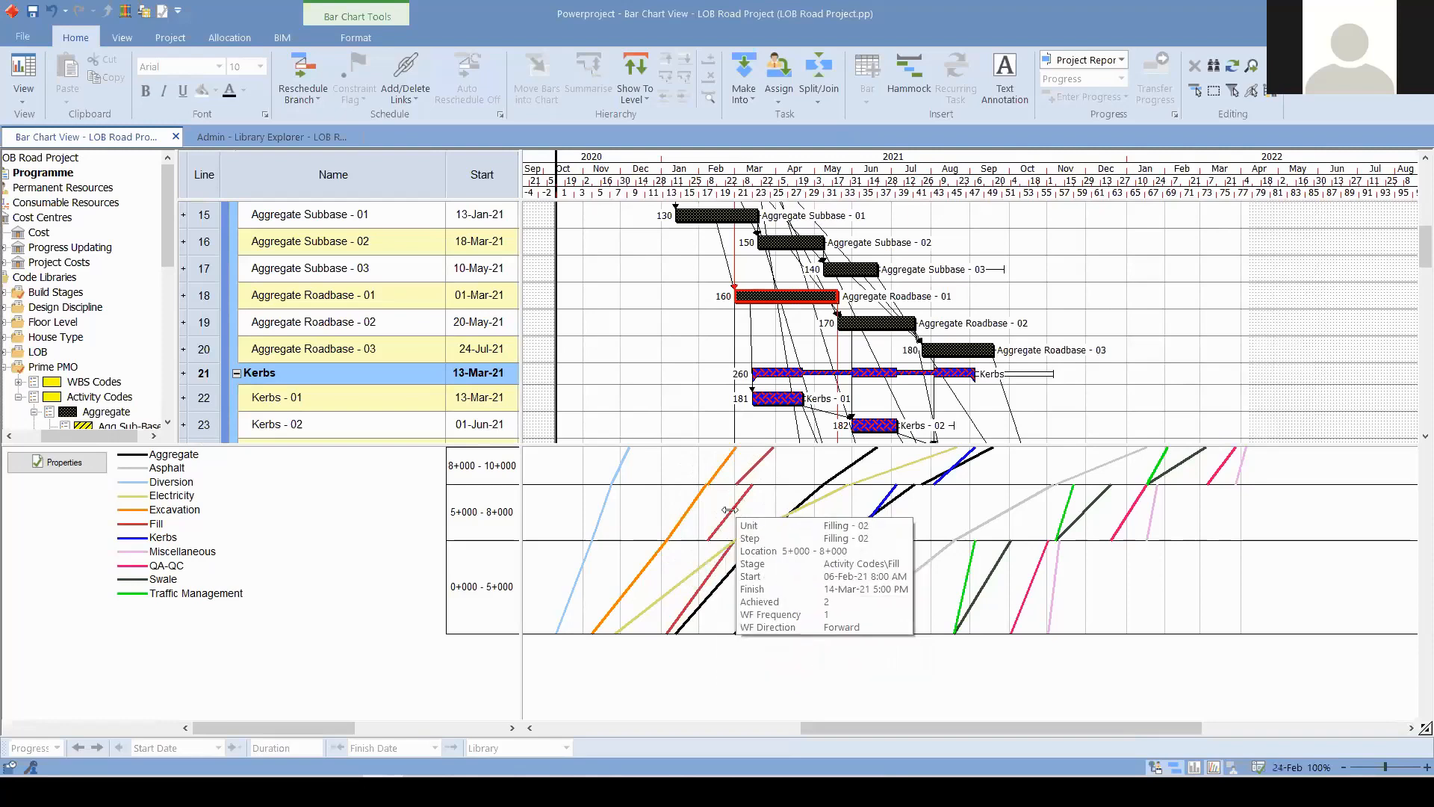
# - Compare the Filling - 01, - 02 and - 03 bars with their graph lines, and inspect the Traffic Management Works - 02 line
pyautogui.scroll(5, 724, 328)
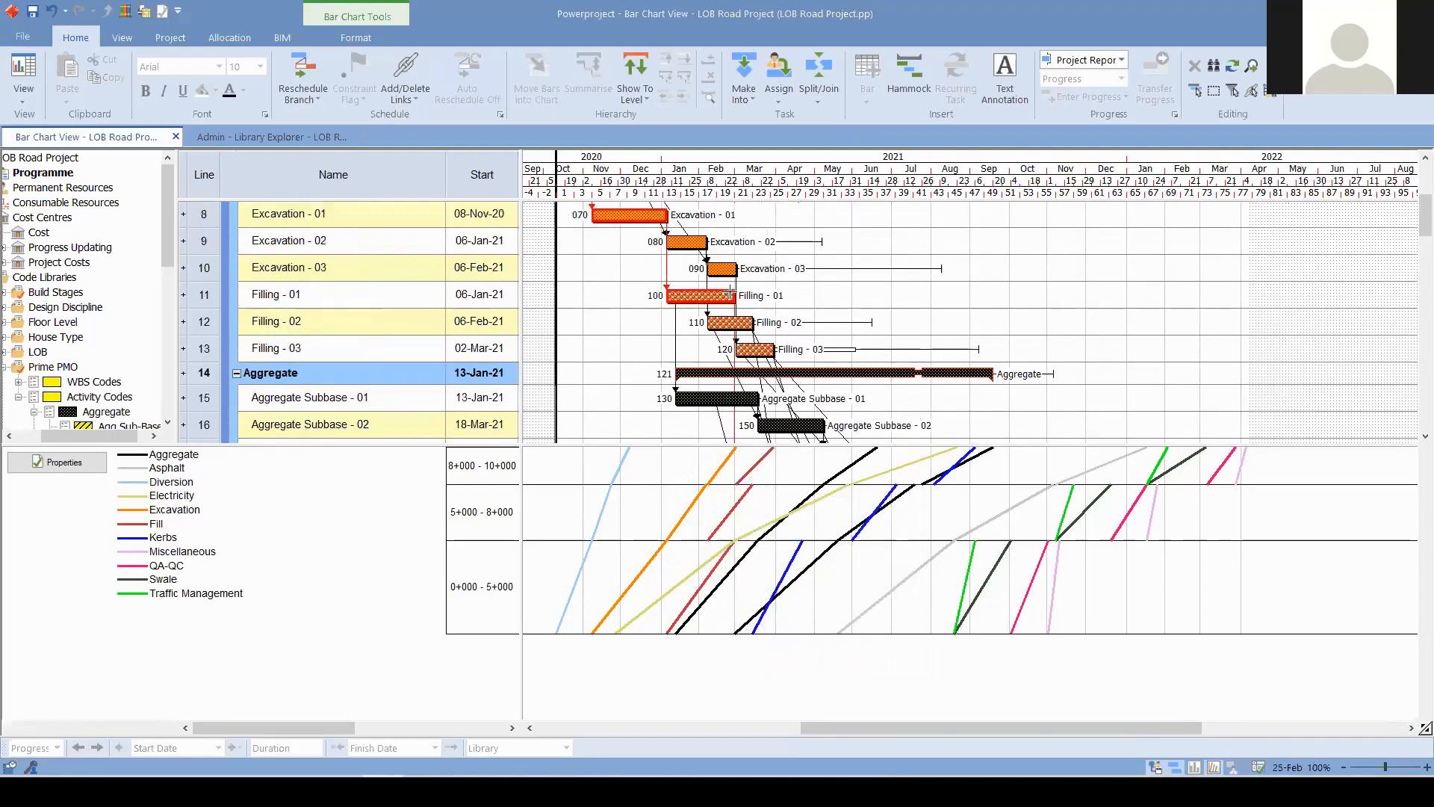
pyautogui.scroll(-3, 648, 377)
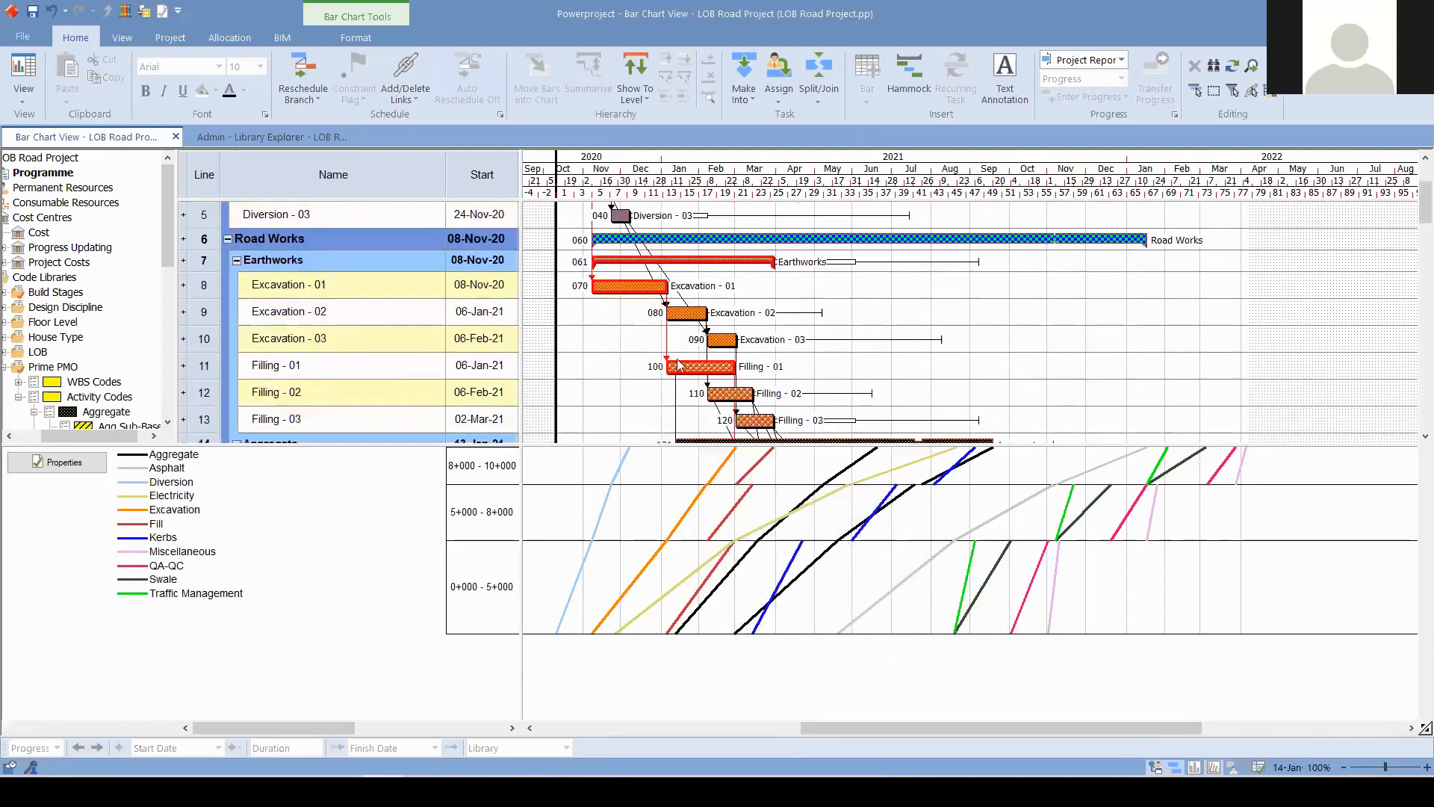
pyautogui.scroll(1, 695, 327)
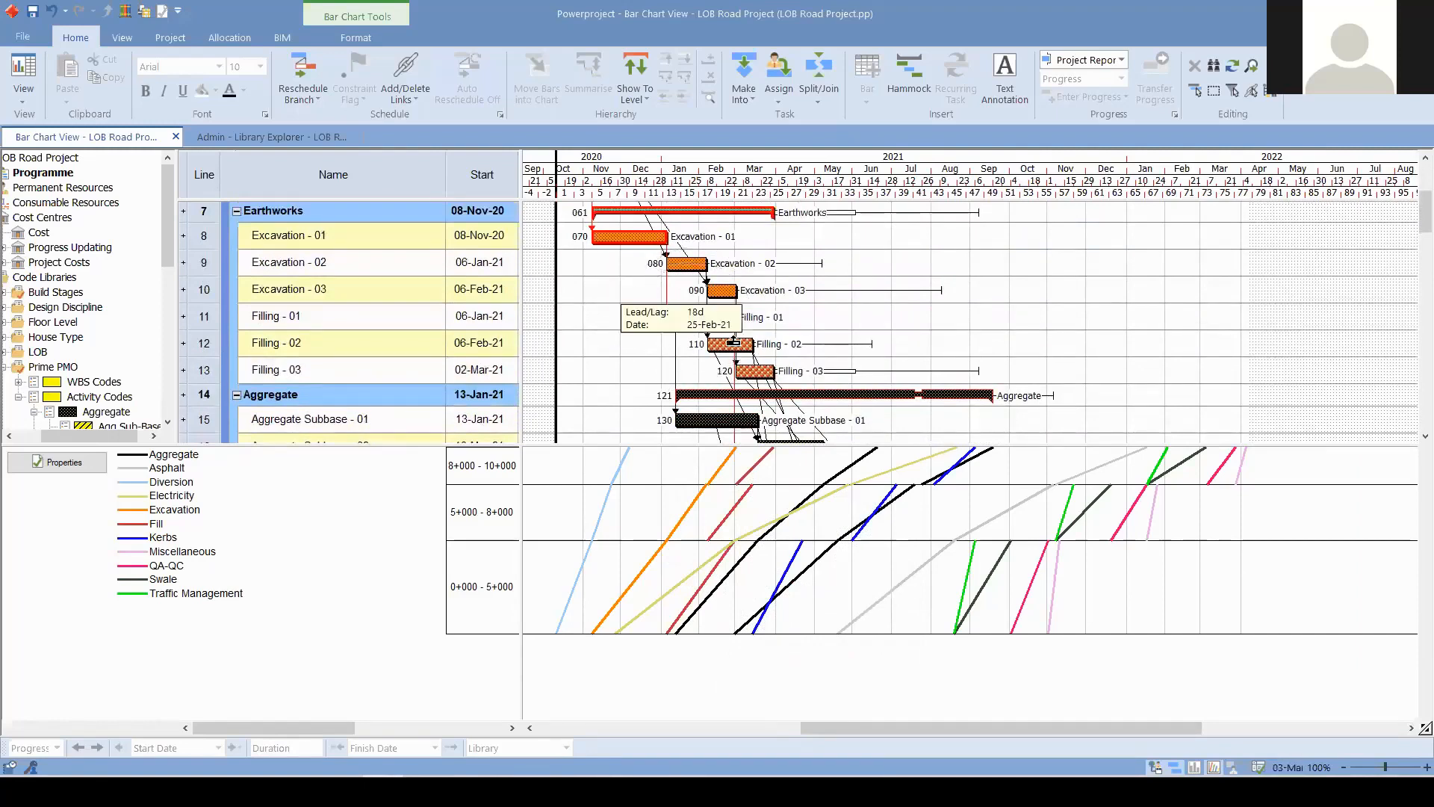
pyautogui.click(696, 317)
pyautogui.click(730, 344)
pyautogui.click(760, 370)
pyautogui.click(785, 329)
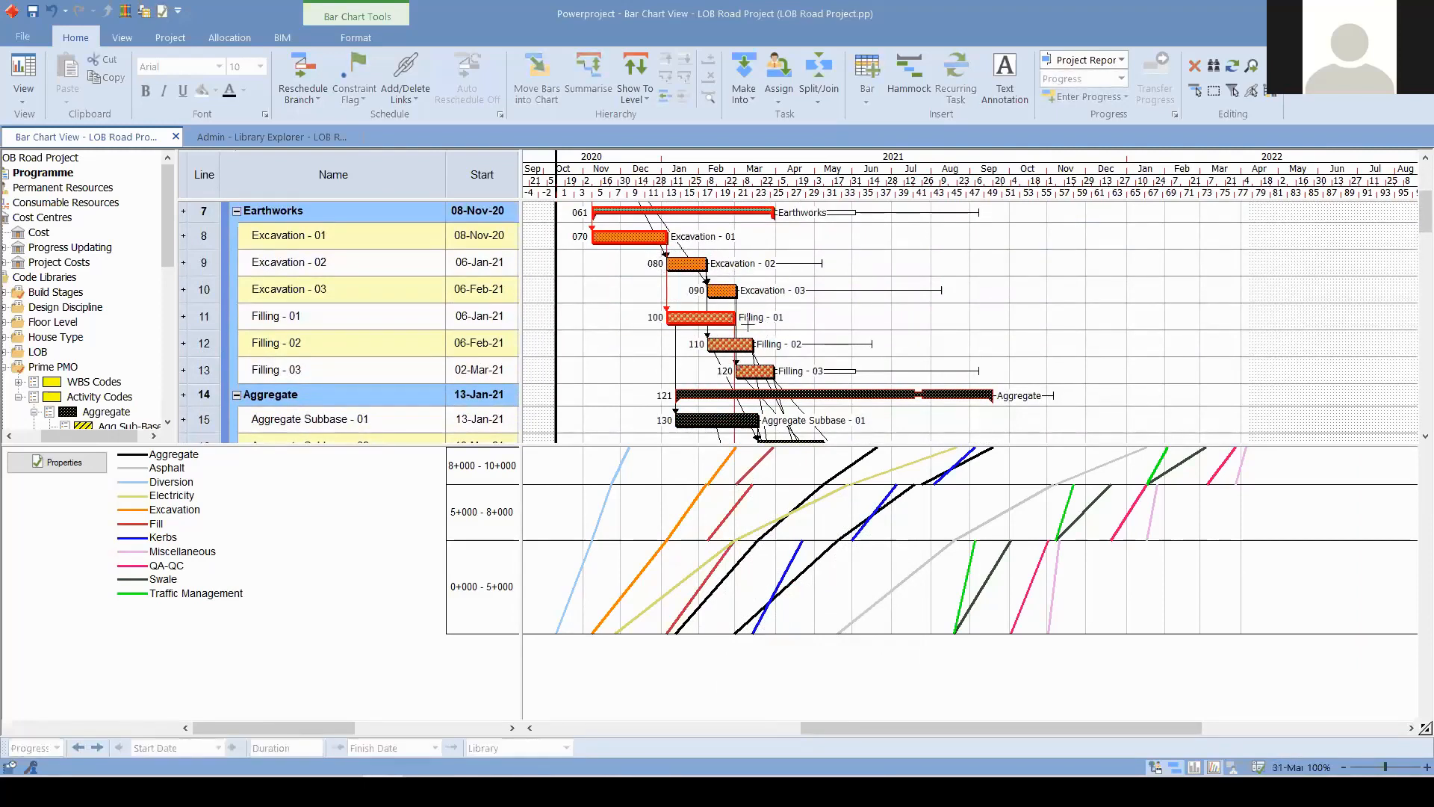
pyautogui.click(708, 318)
pyautogui.keyDown('ctrl'); pyautogui.click(727, 344); pyautogui.keyUp('ctrl')
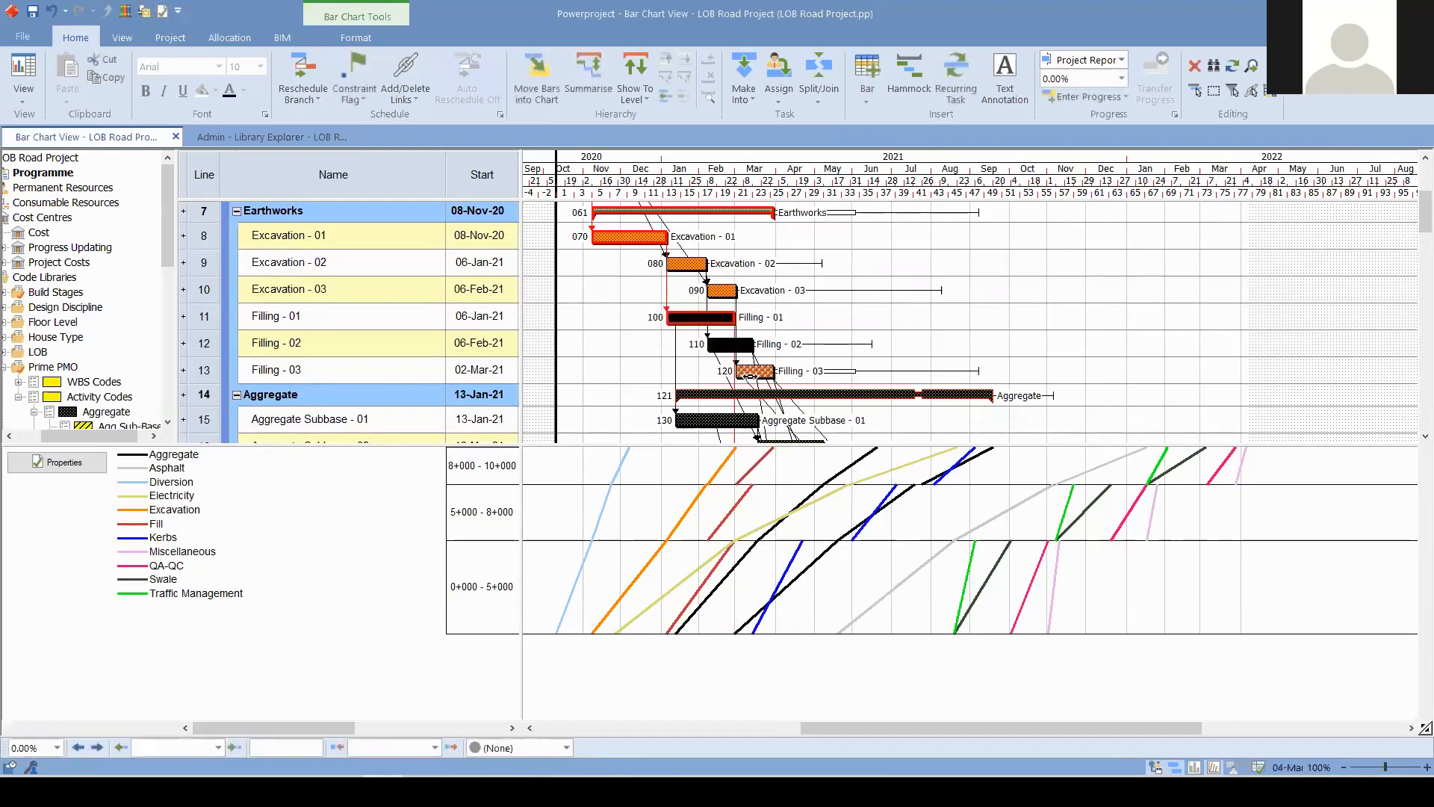
pyautogui.keyDown('ctrl'); pyautogui.click(752, 372); pyautogui.keyUp('ctrl')
pyautogui.click(862, 337)
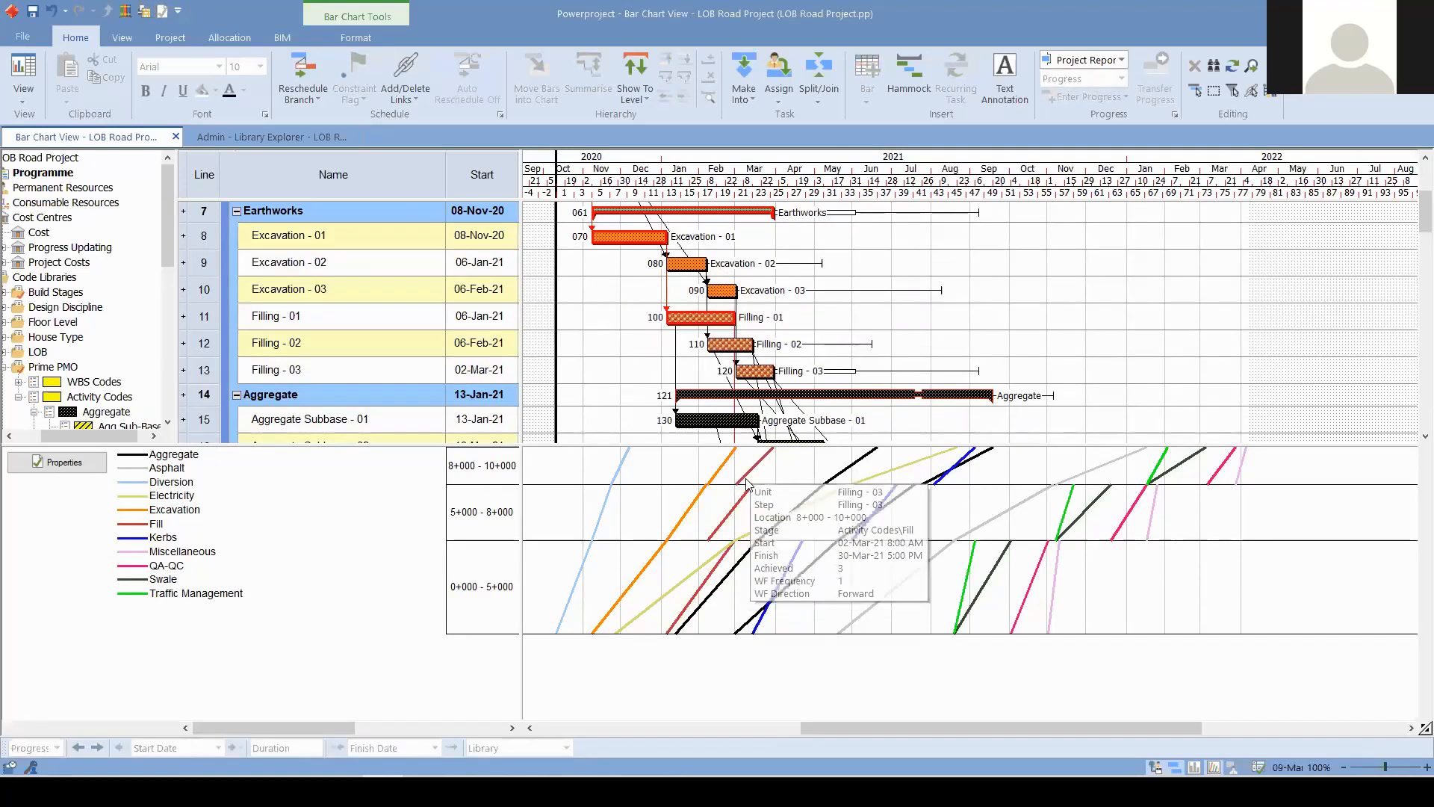
pyautogui.moveTo(745, 476)
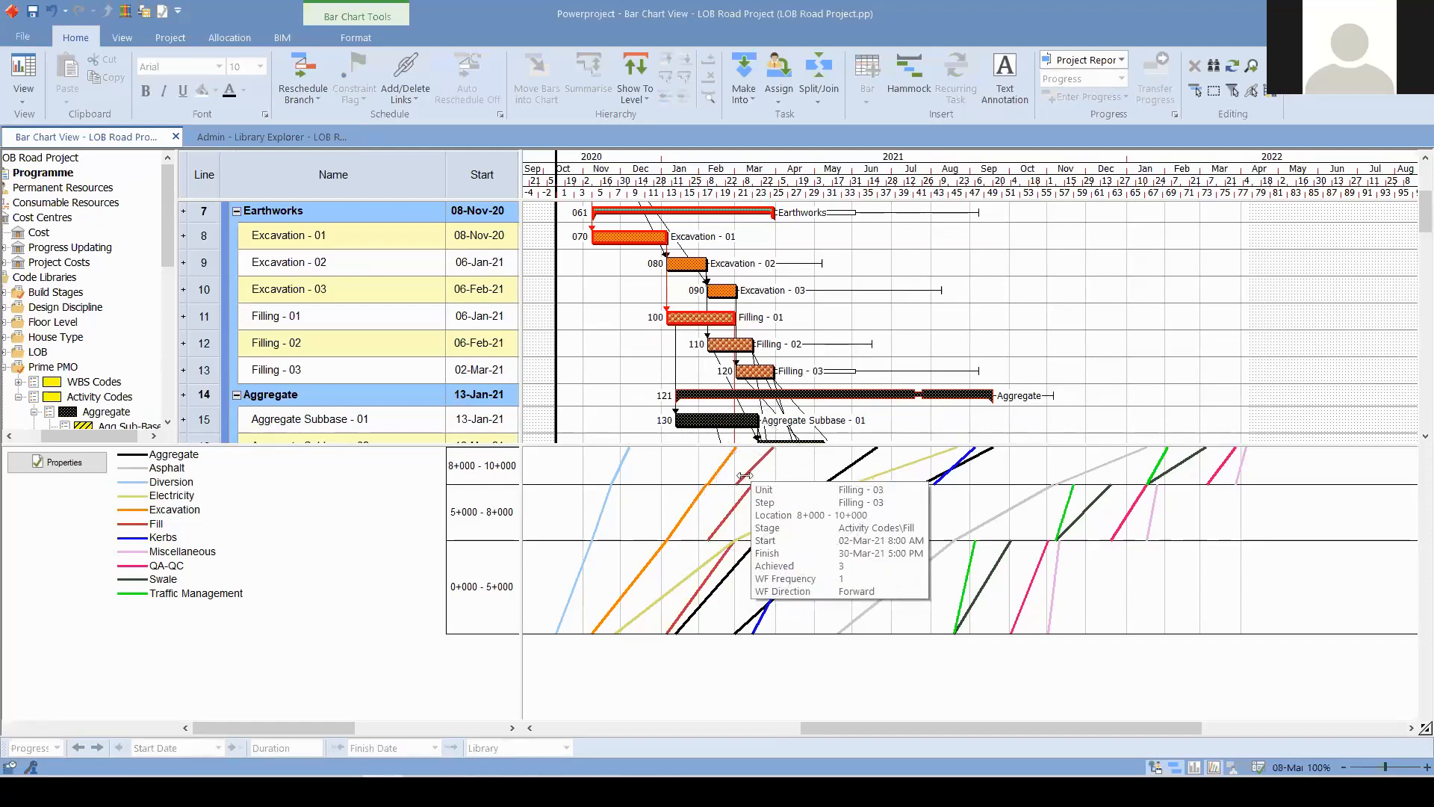
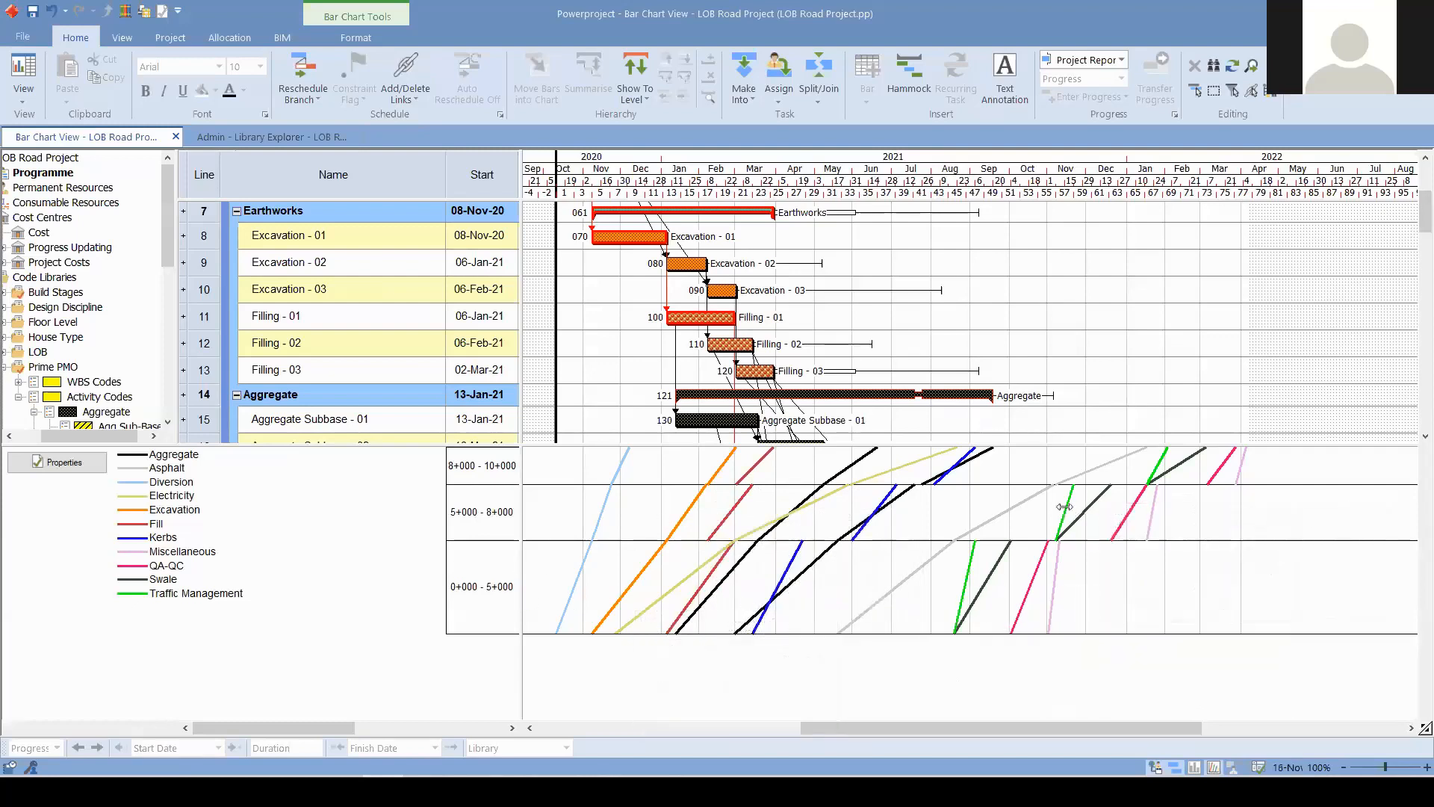
pyautogui.moveTo(1065, 507)
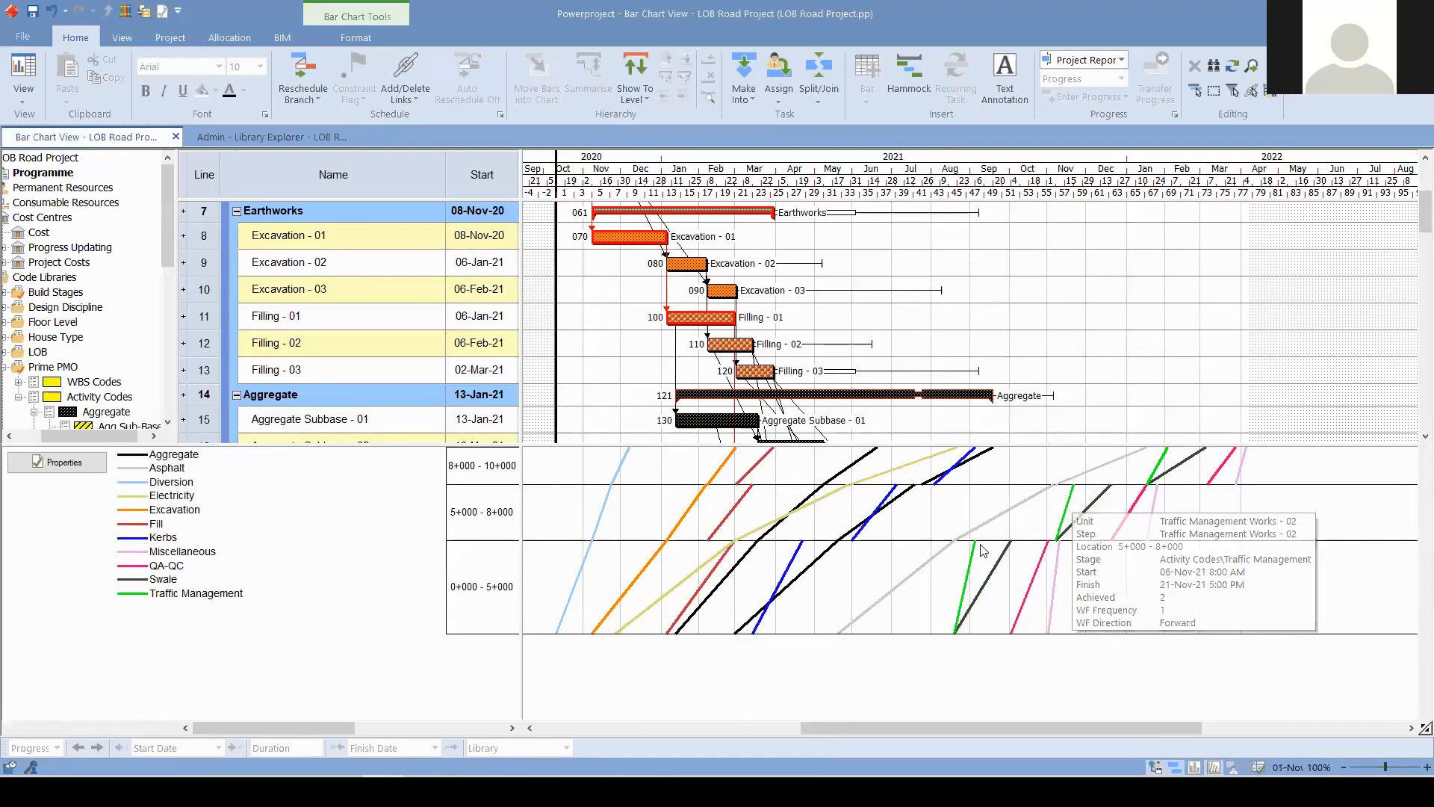
# - Compare the details of the Traffic Management Works - 01 and Traffic Management Works - 02 lines in the graph
pyautogui.moveTo(972, 548)
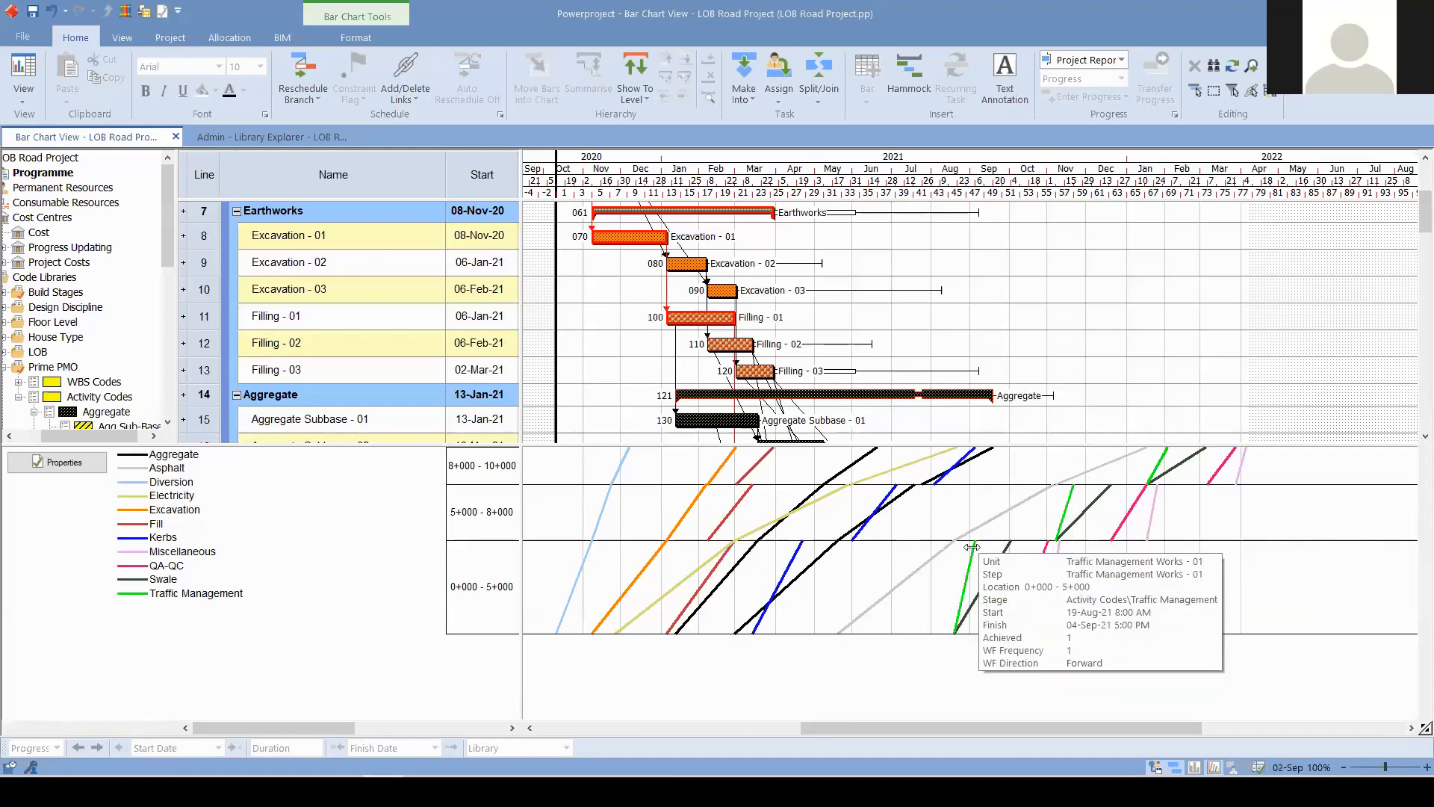
pyautogui.click(1063, 512)
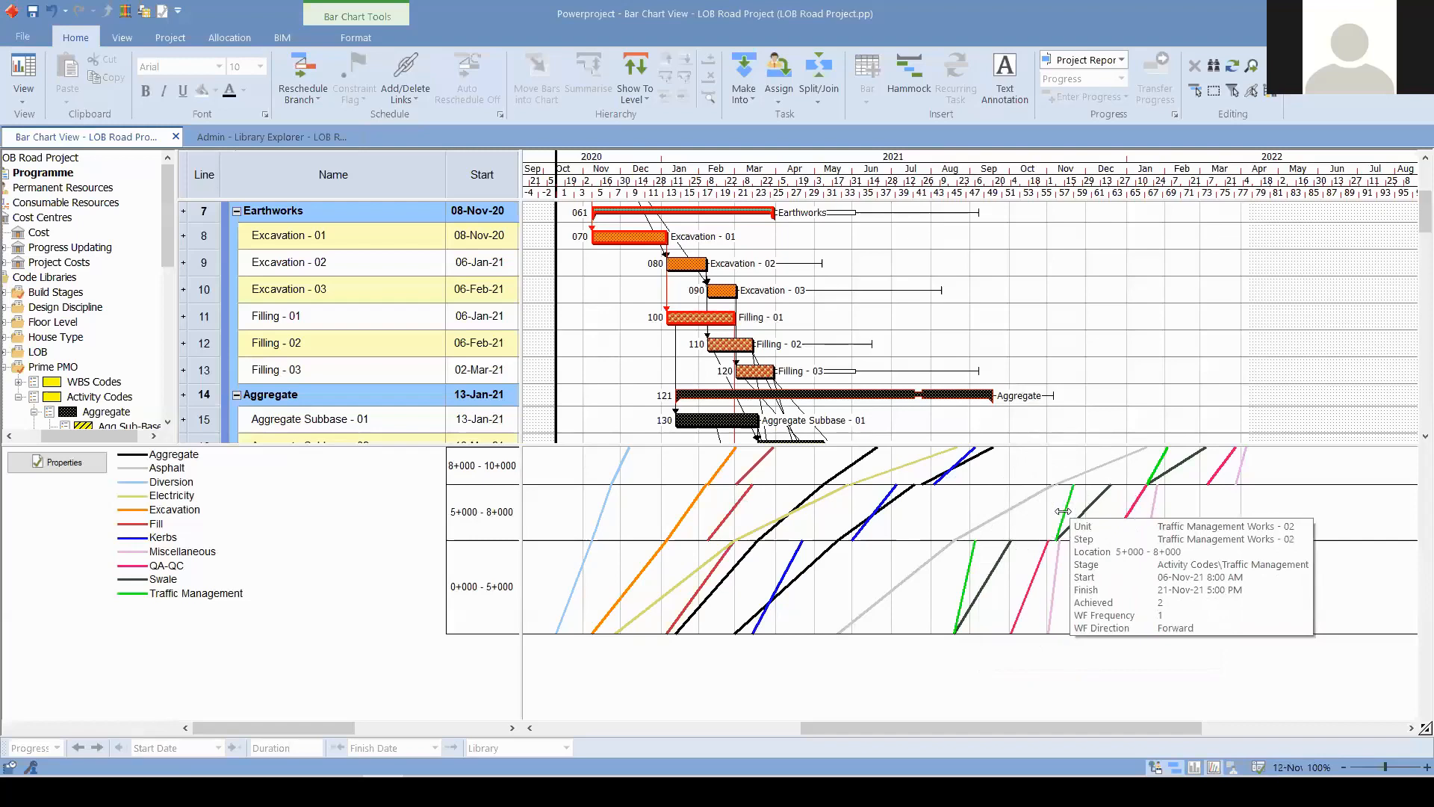
pyautogui.click(1063, 511)
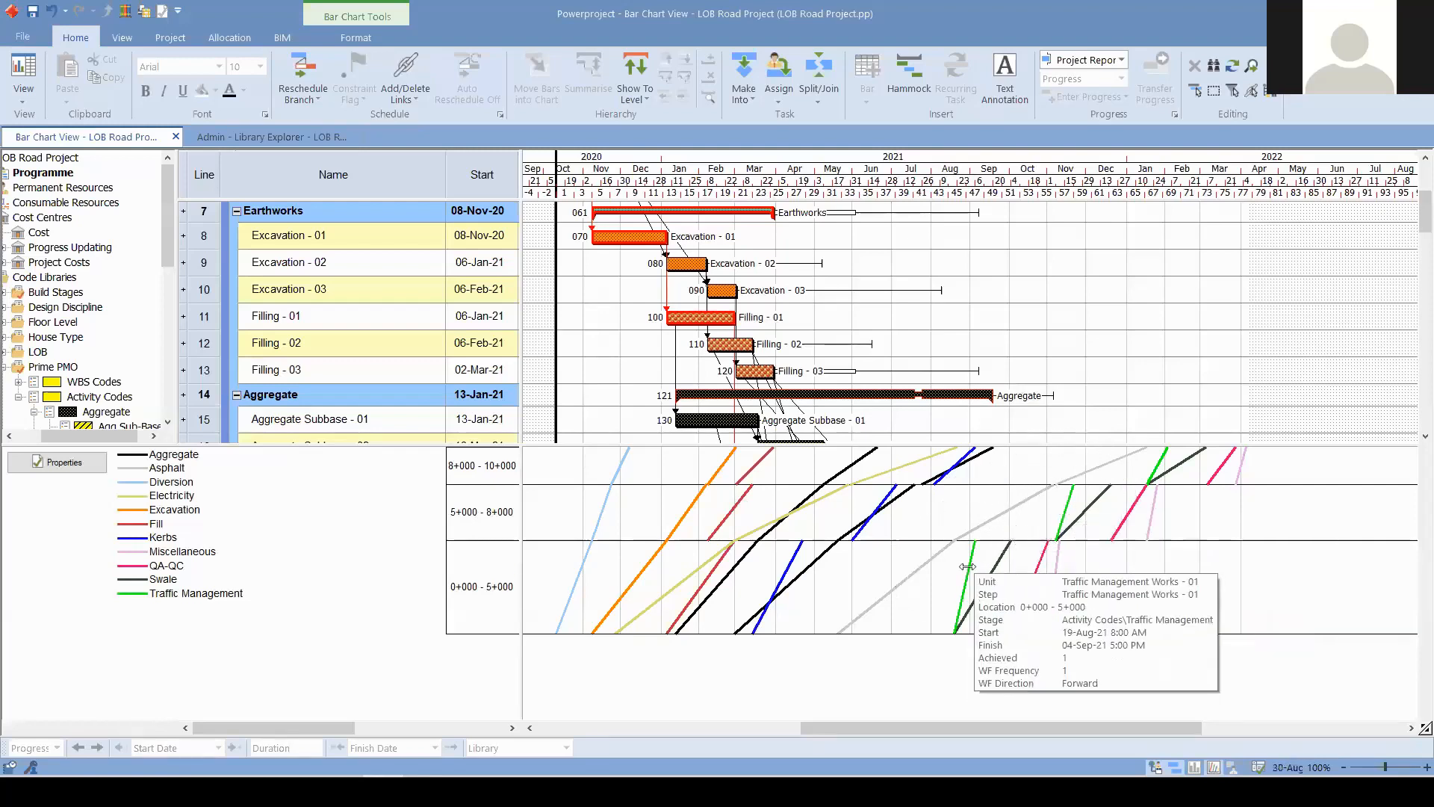
pyautogui.click(1037, 537)
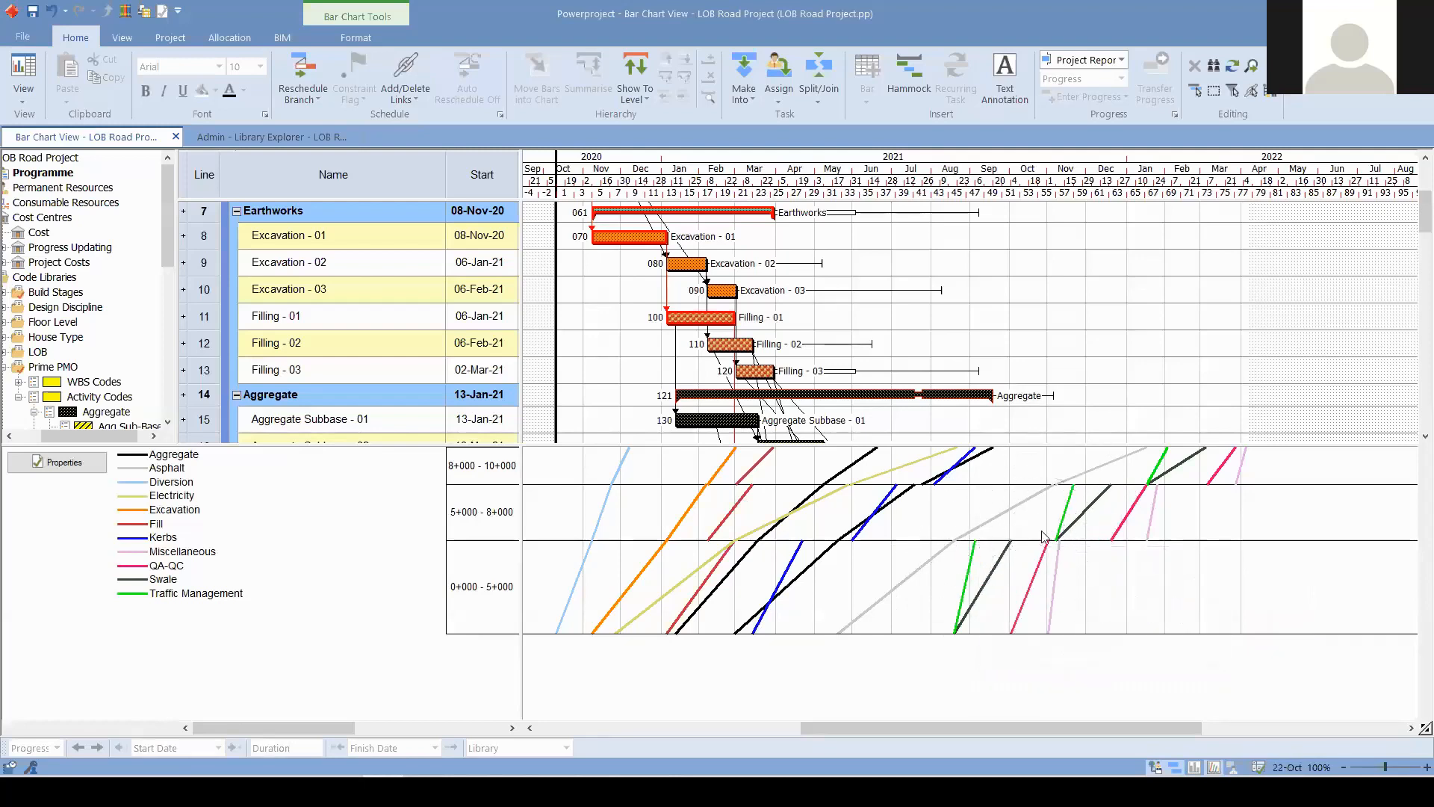
pyautogui.click(1063, 513)
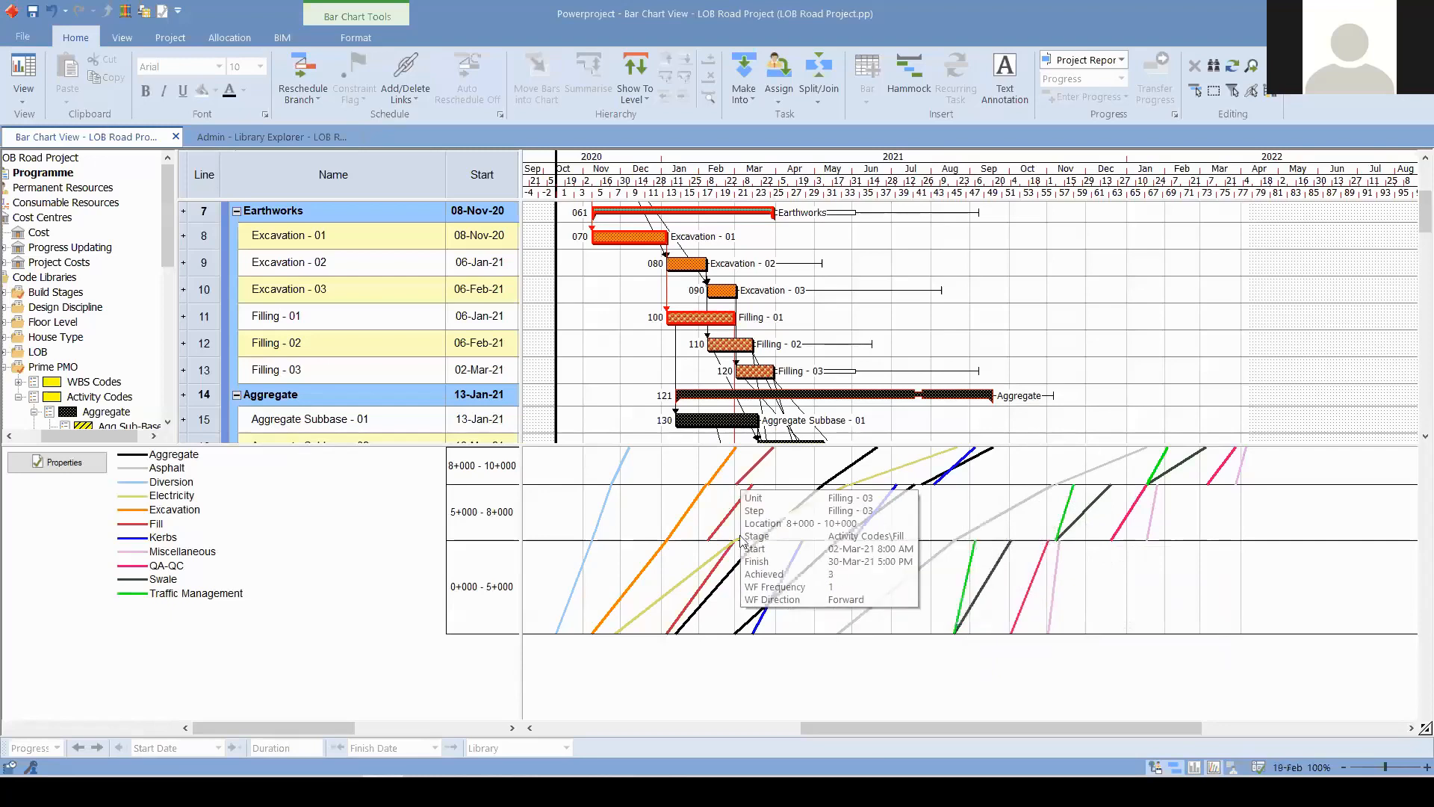
# - Enlarge the graph pane and inspect the Diversion - 02, Diversion - 03 and Aggregate Subbase - 01 lines
pyautogui.moveTo(708, 445); pyautogui.dragTo(708, 414)
pyautogui.click(655, 557)
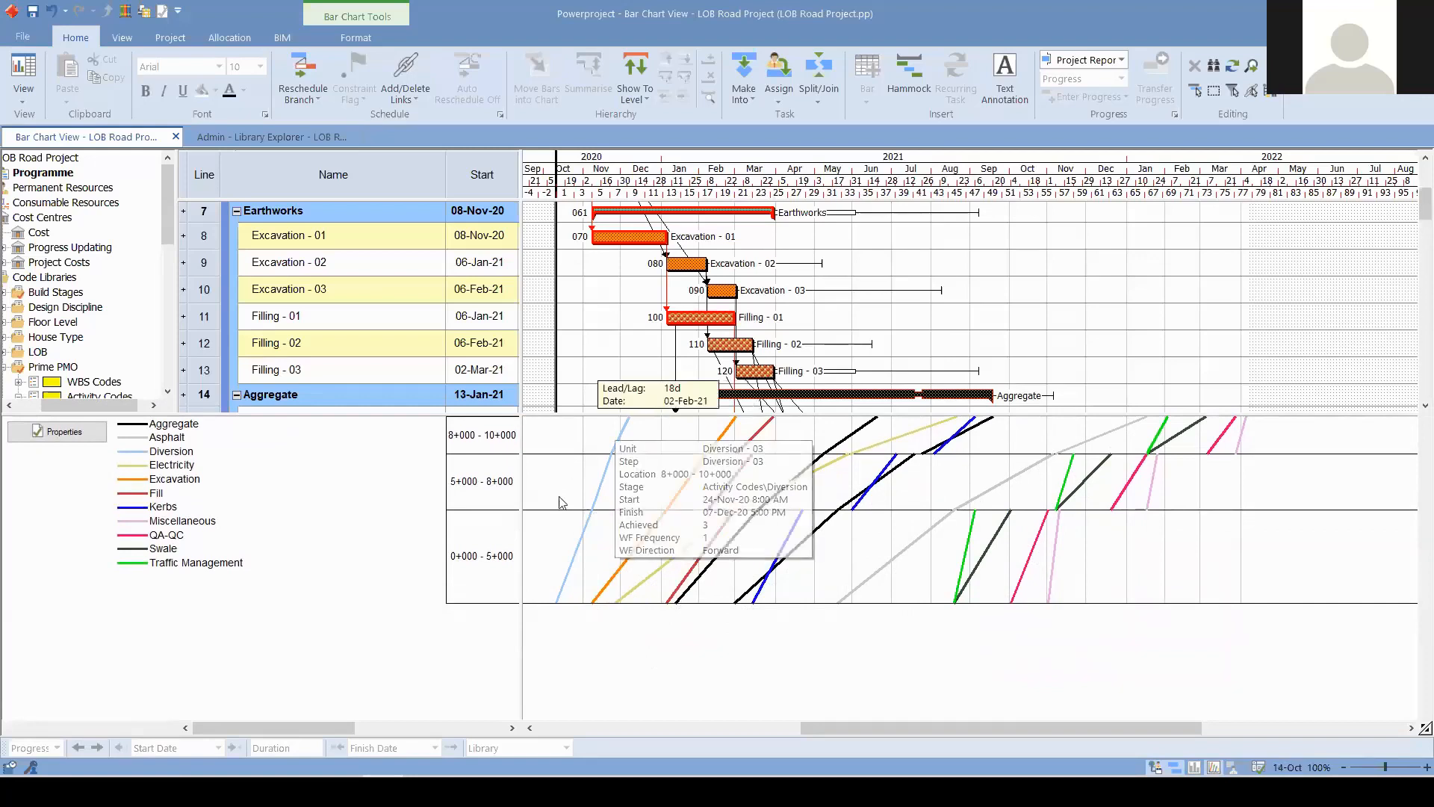
pyautogui.moveTo(744, 464)
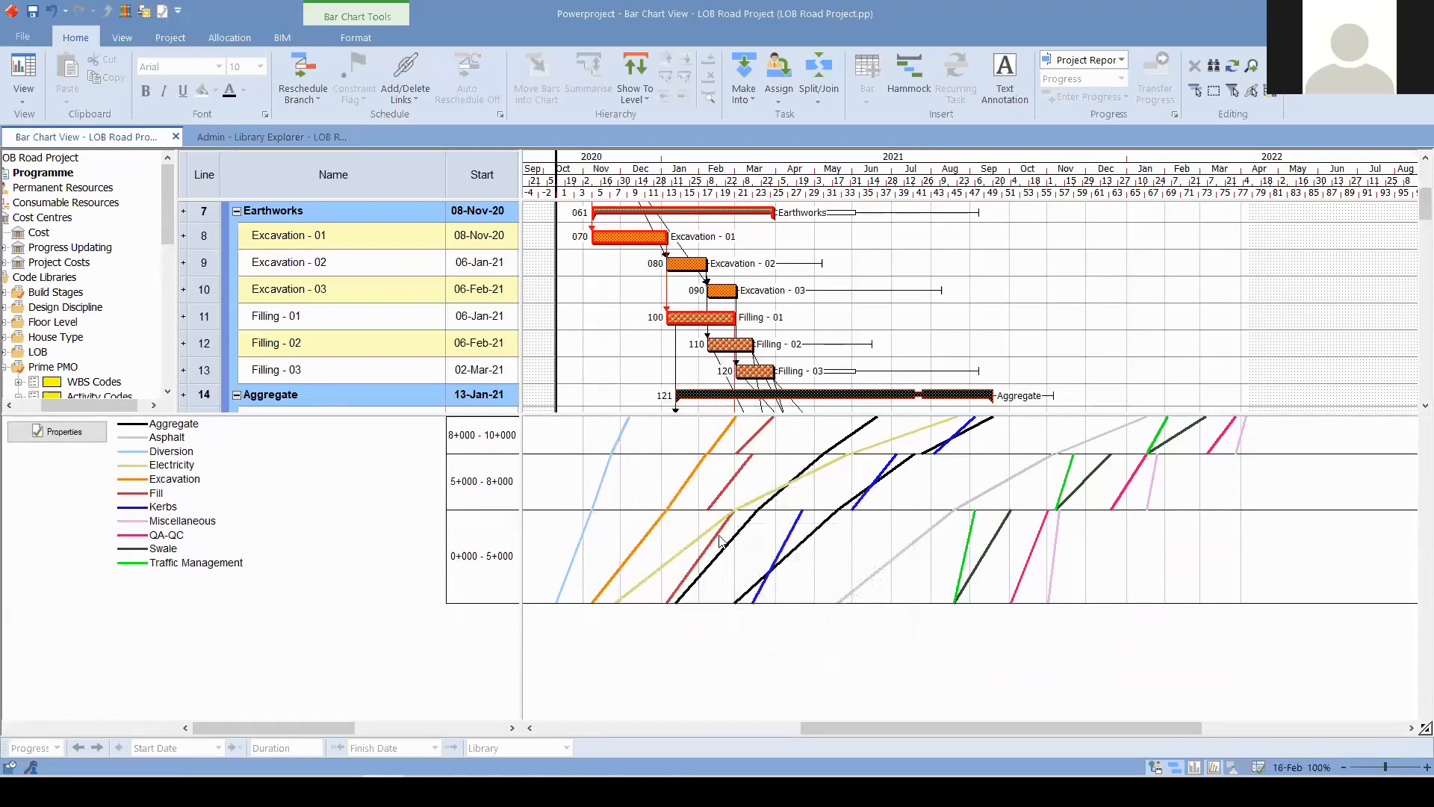
pyautogui.moveTo(715, 534)
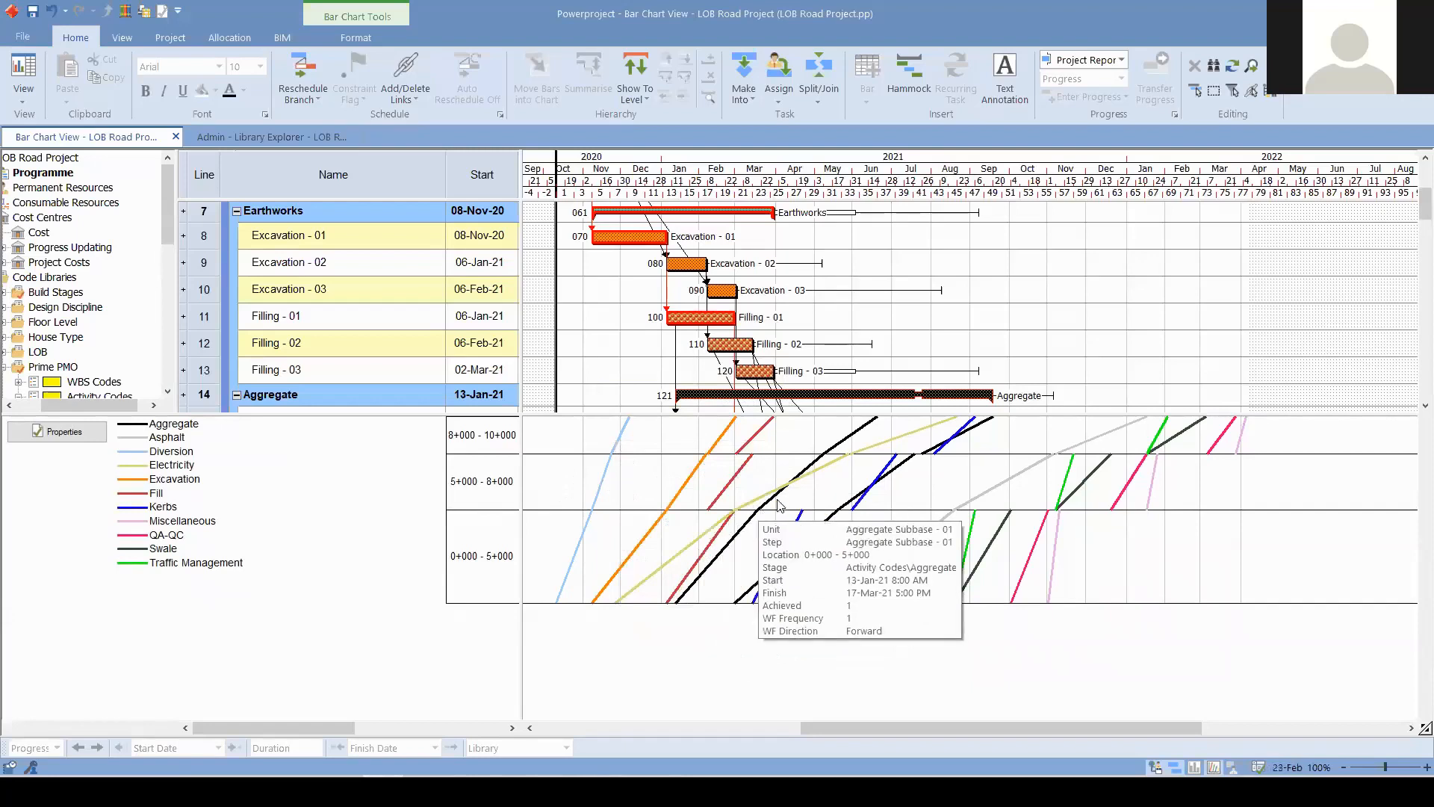
pyautogui.moveTo(637, 546)
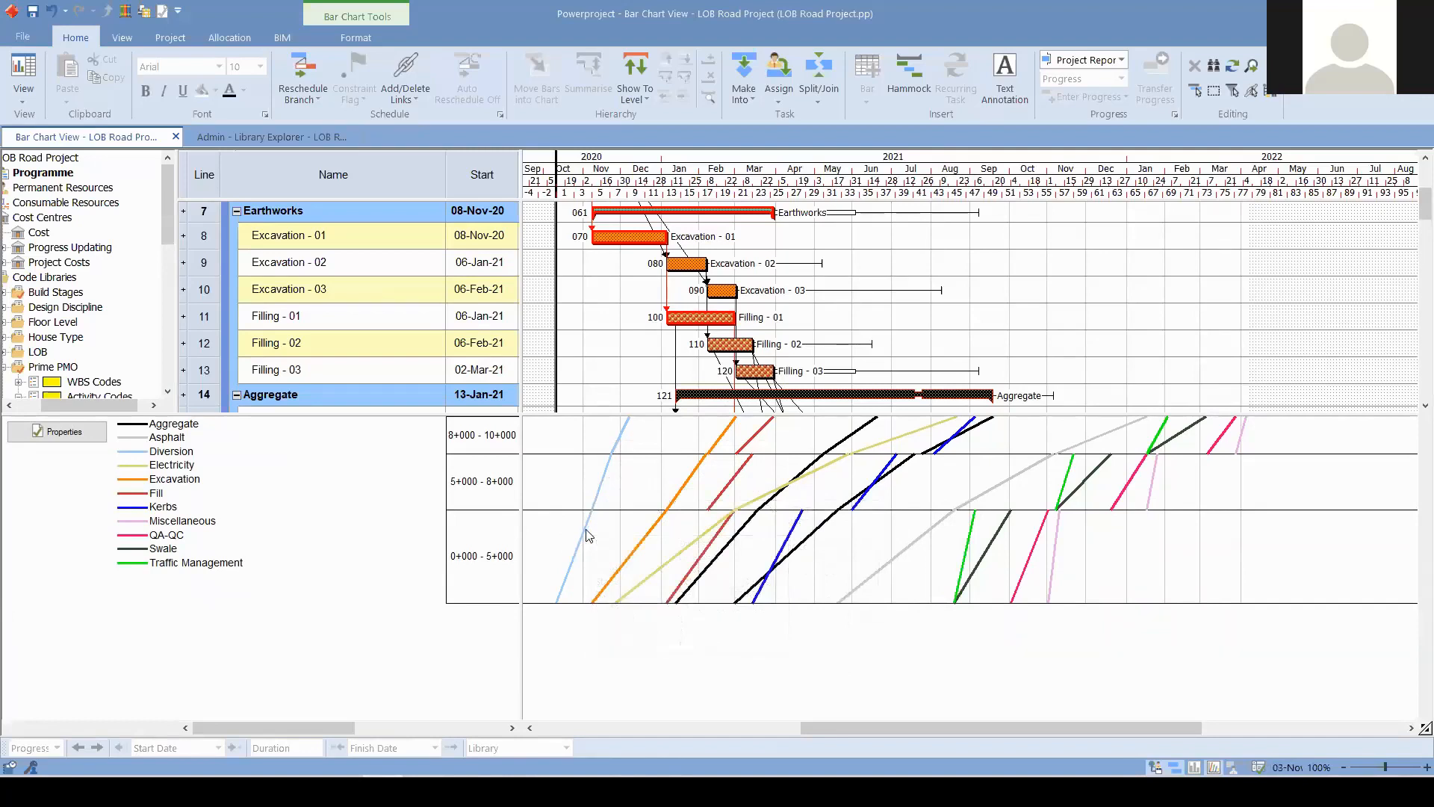
pyautogui.moveTo(654, 522)
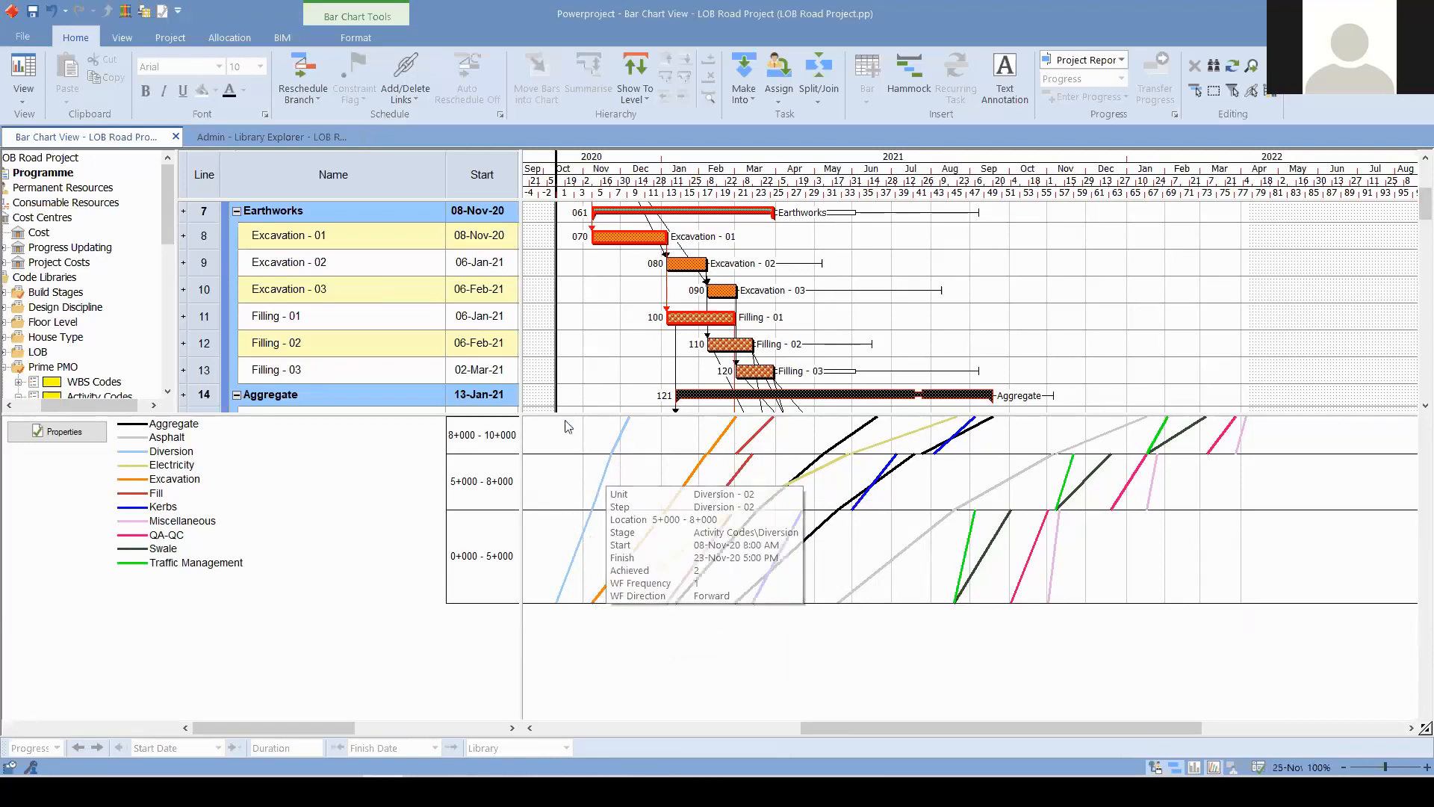
pyautogui.moveTo(565, 412); pyautogui.dragTo(564, 381)
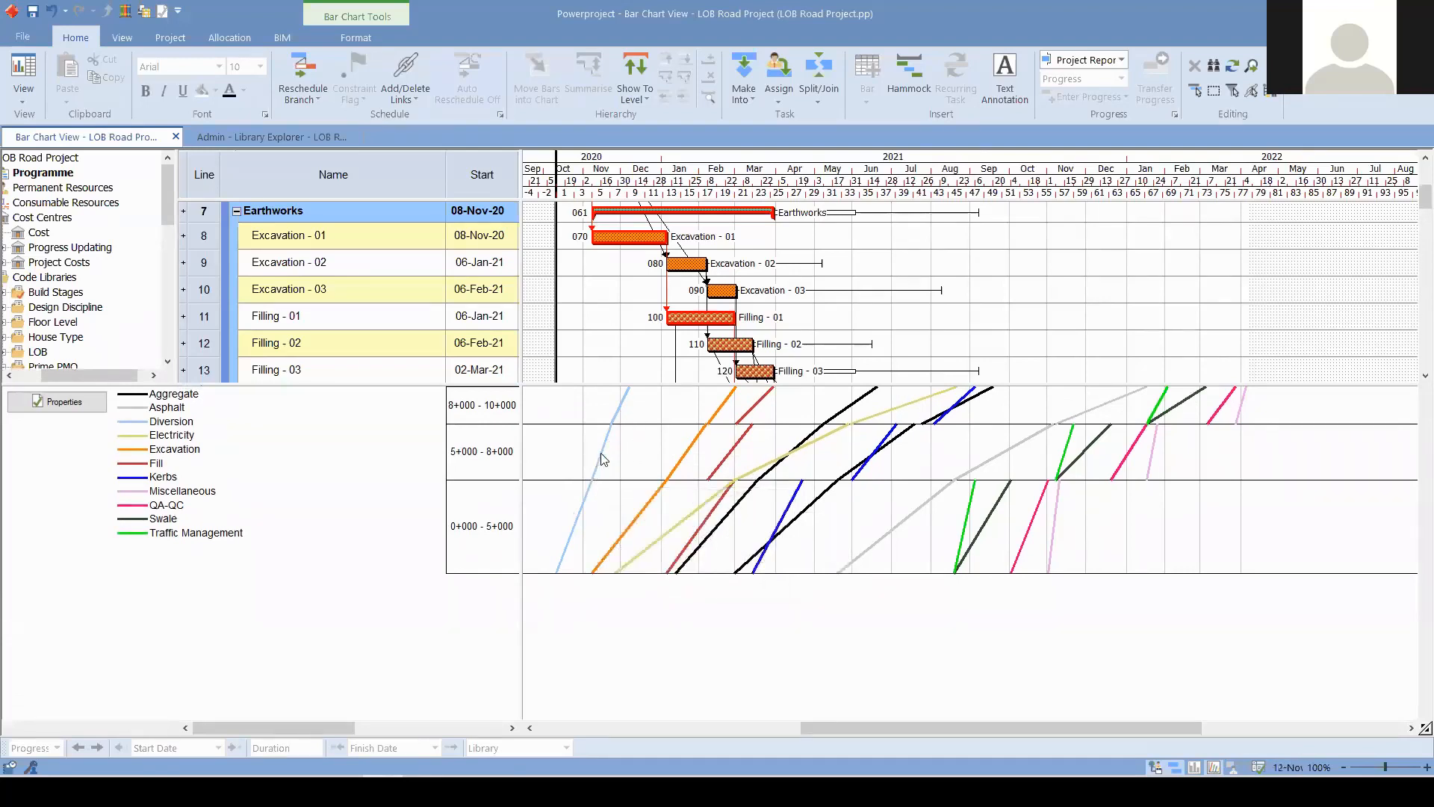
pyautogui.moveTo(601, 453)
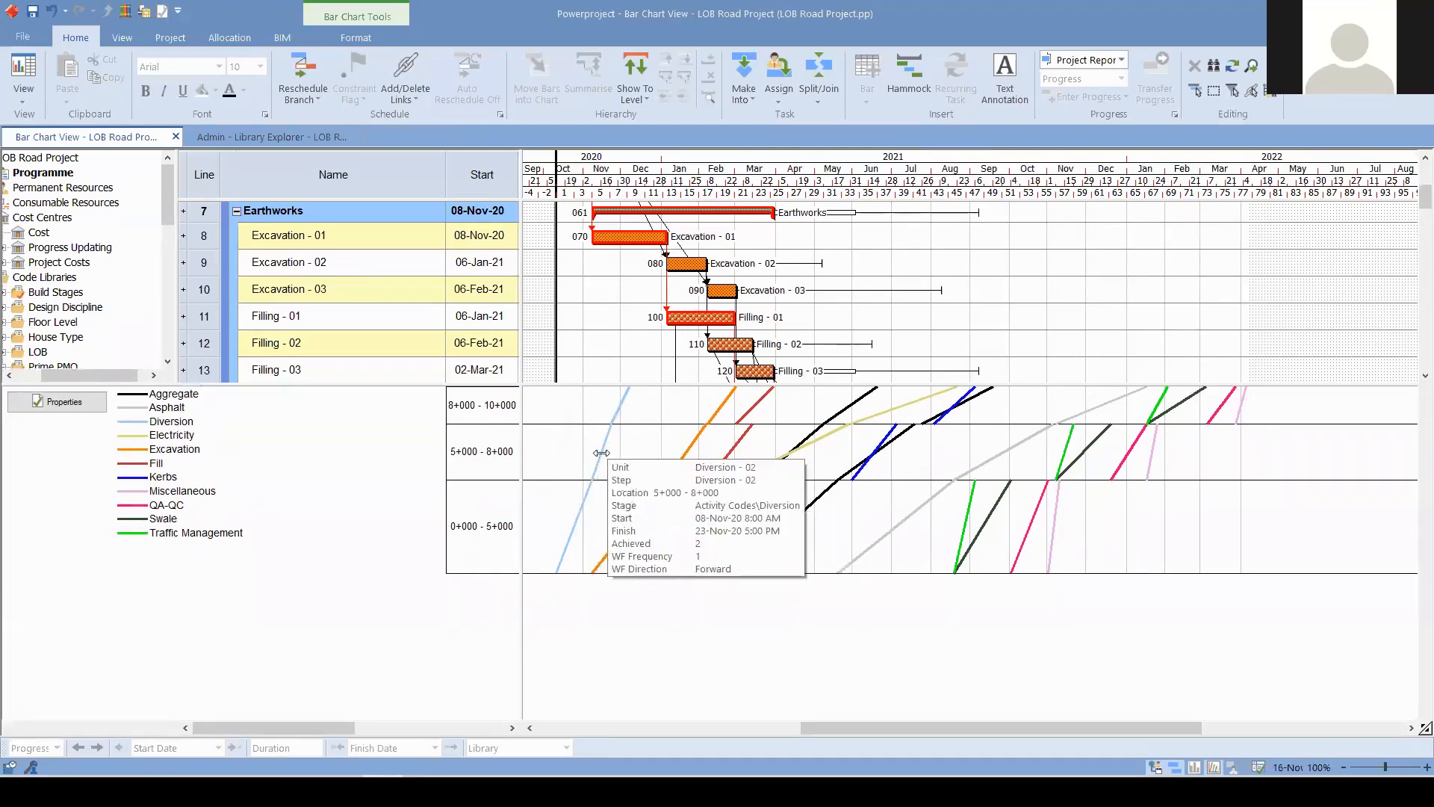
pyautogui.moveTo(686, 450)
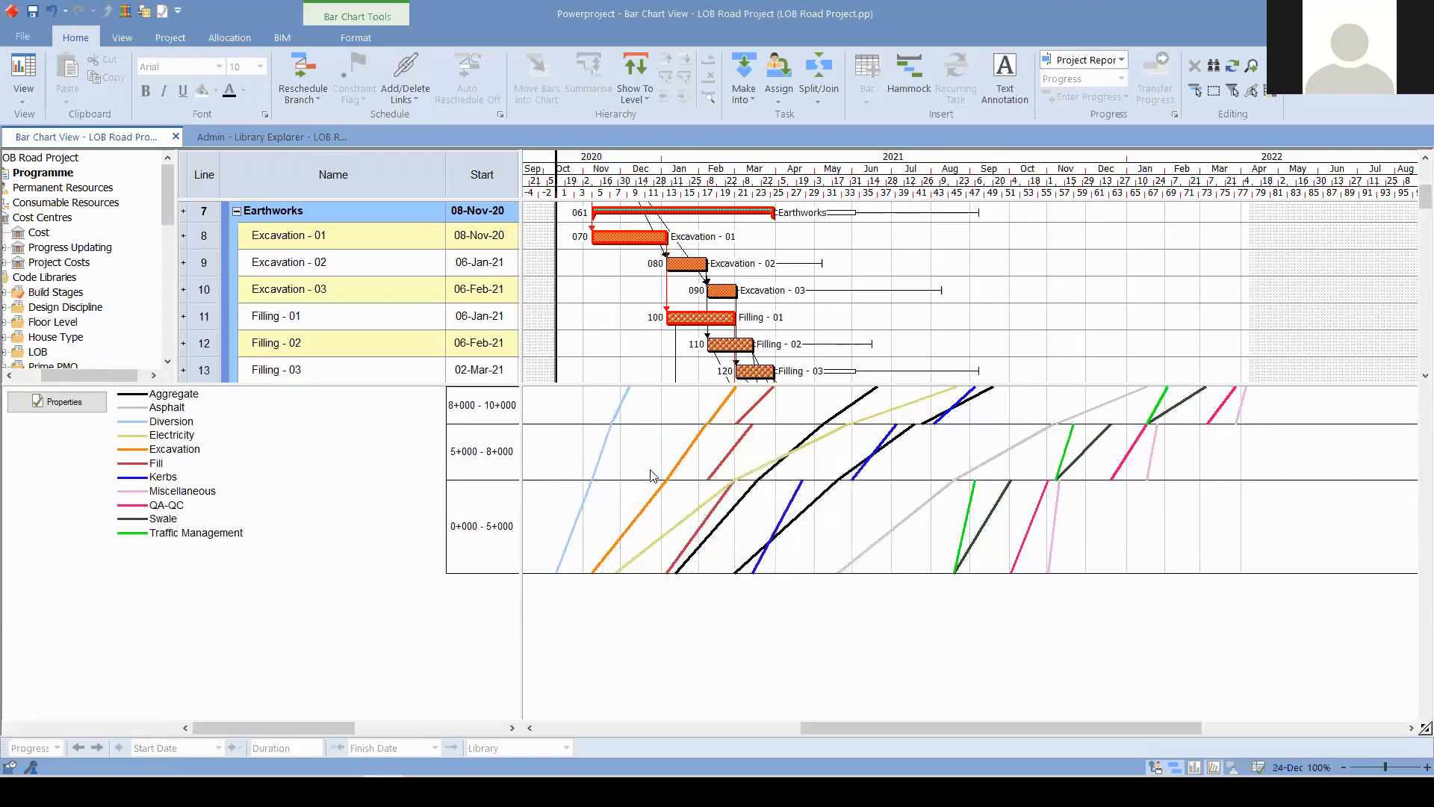
# - Try shifting the Excavation - 01 graph line to start on 15-Oct-20, and return it to its 08-Nov-20 start
pyautogui.moveTo(640, 508); pyautogui.dragTo(611, 513)
pyautogui.scroll(2, 614, 314)
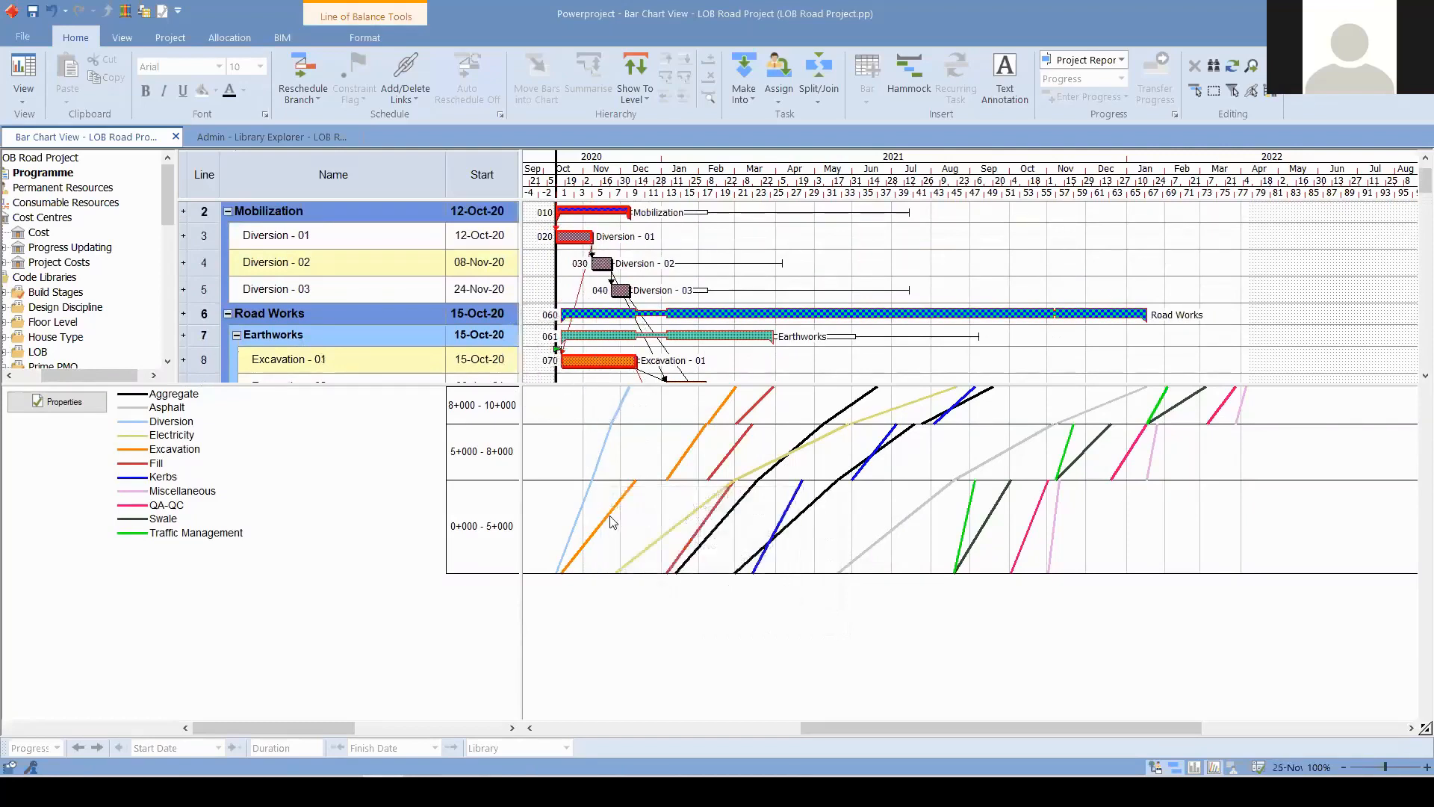
pyautogui.moveTo(631, 514)
pyautogui.moveTo(640, 514); pyautogui.dragTo(648, 499)
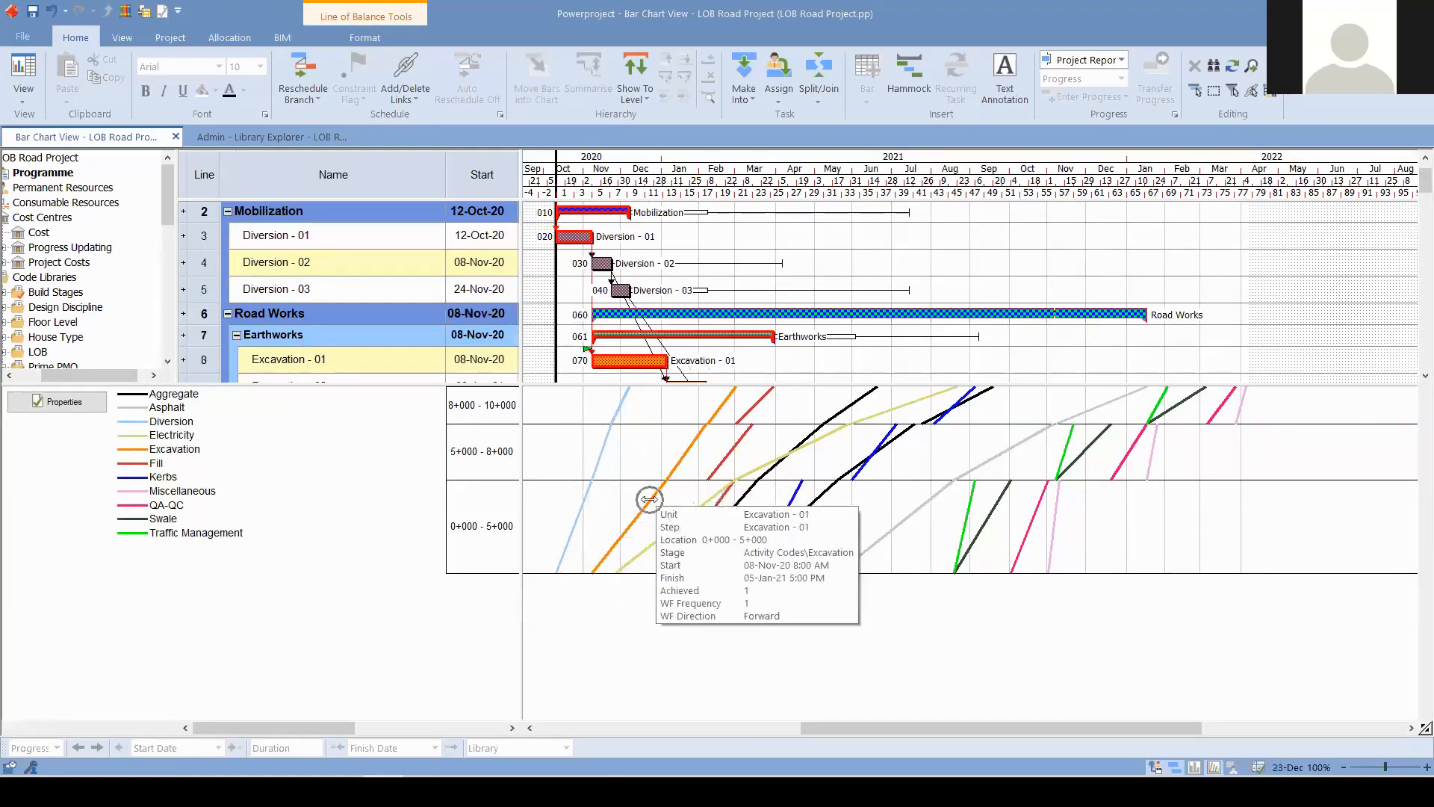
# - Shift the Excavation - 01 line in the 0+000 - 5+000 zone earlier, adjusting it until it starts on 28-Oct-20
pyautogui.press('ctrl')
pyautogui.press('ctrl')
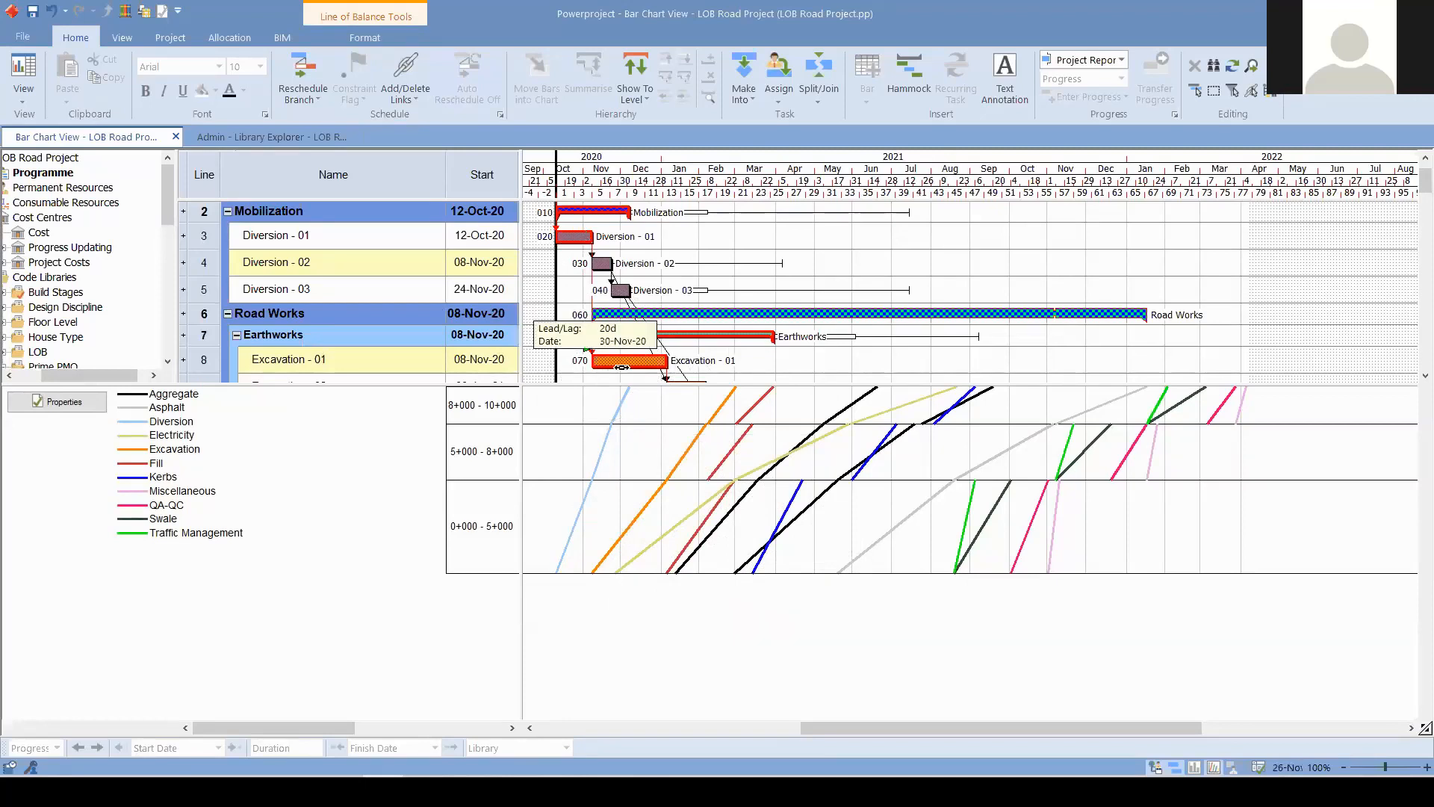
pyautogui.press('ctrl')
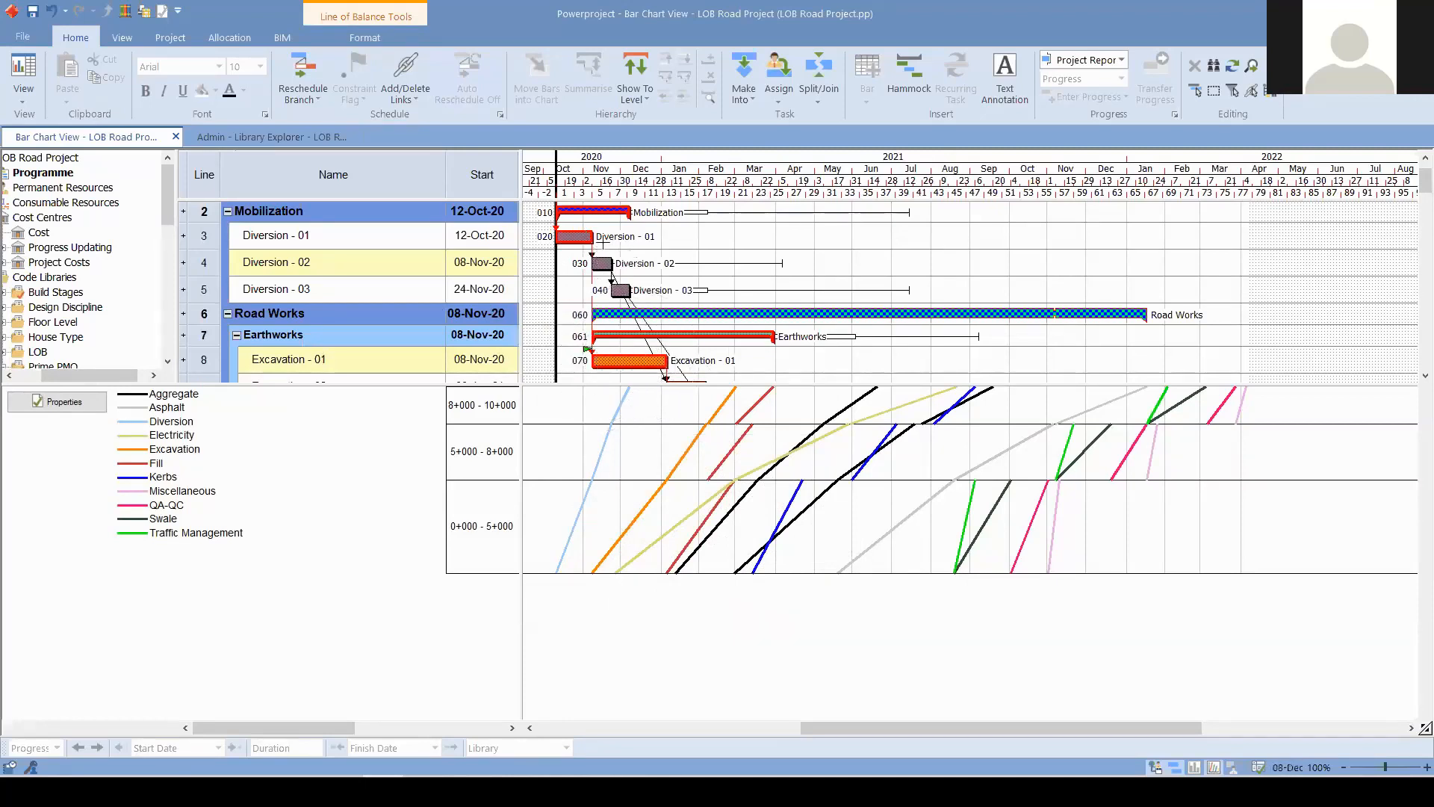
pyautogui.moveTo(639, 515)
pyautogui.moveTo(638, 516); pyautogui.dragTo(611, 514)
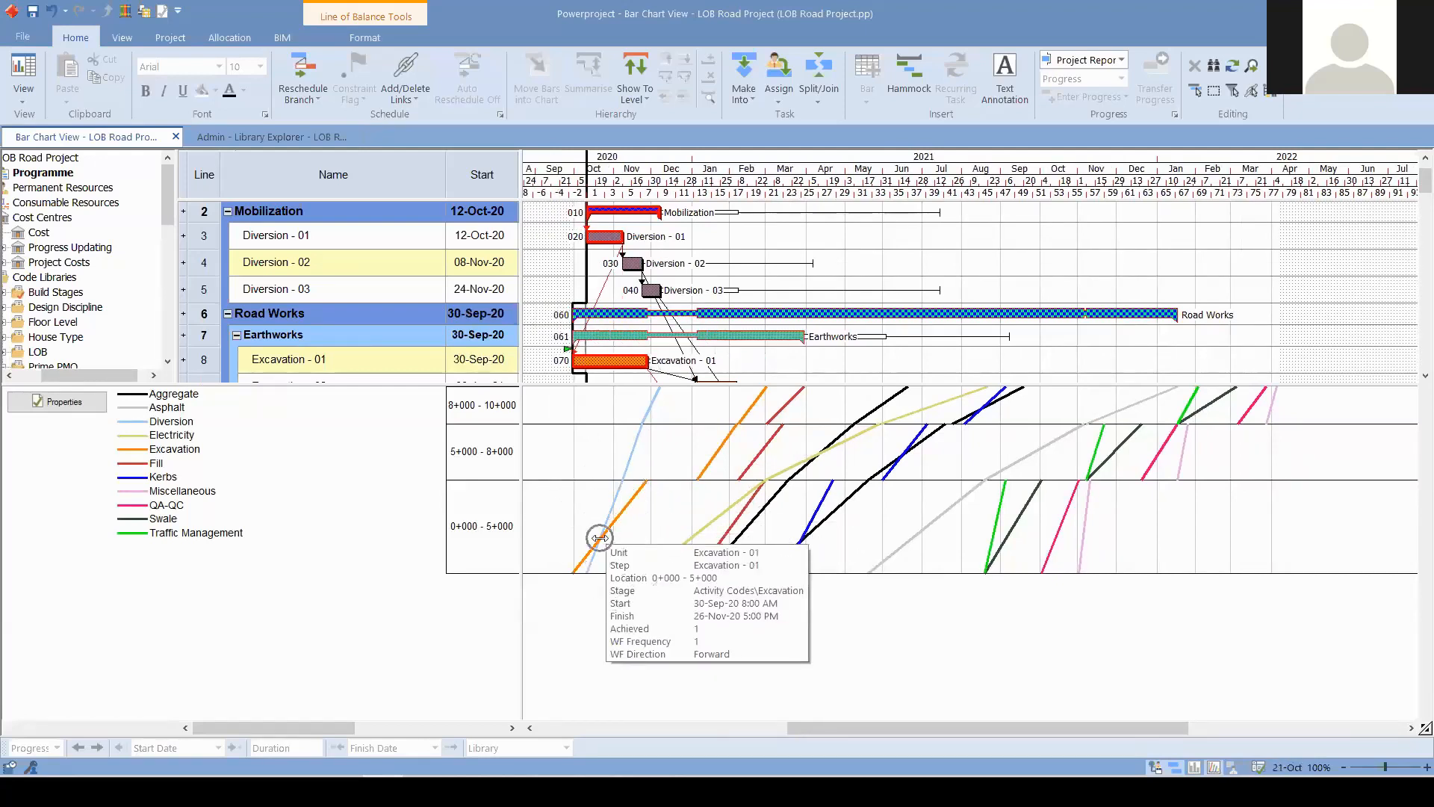
pyautogui.moveTo(618, 516); pyautogui.dragTo(637, 515)
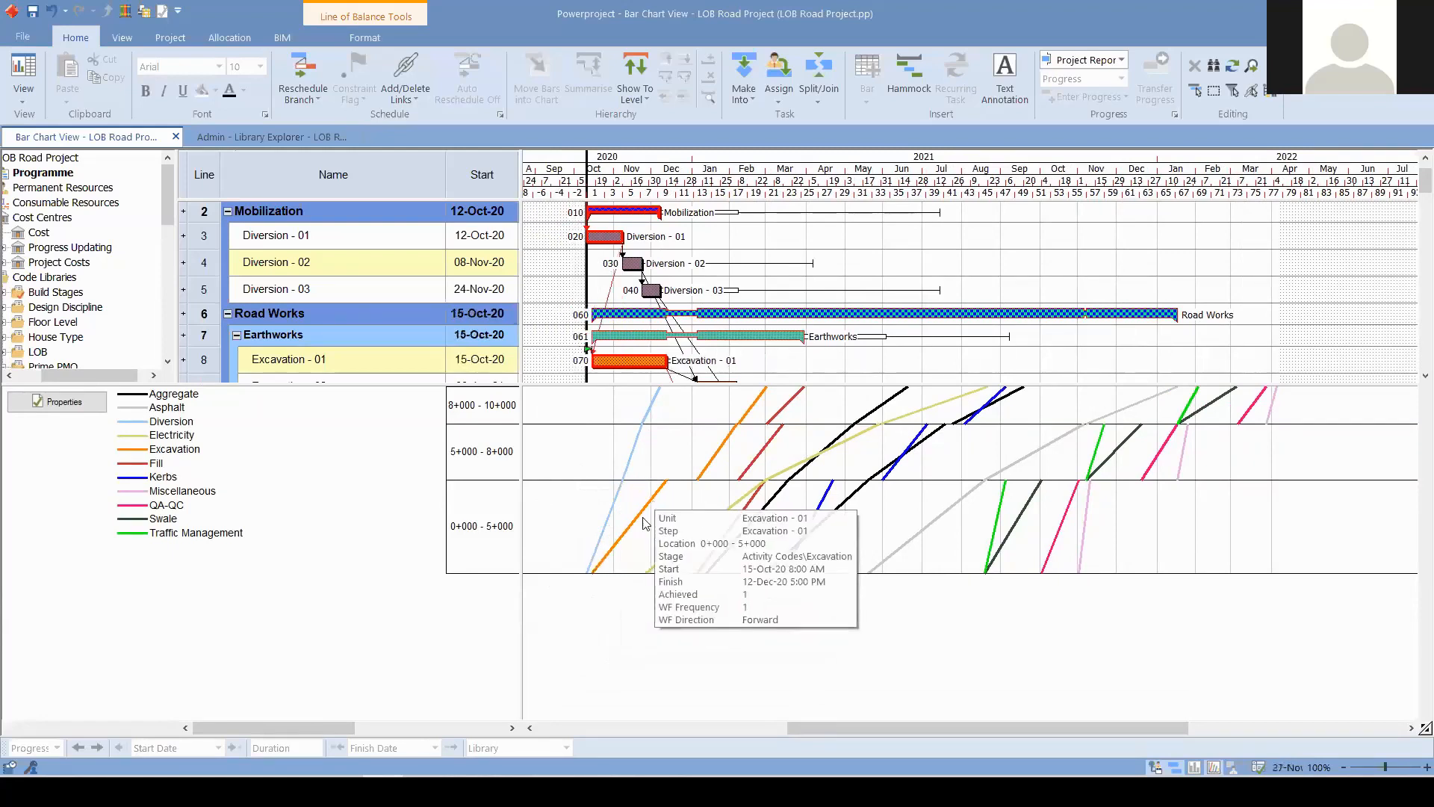
pyautogui.click(626, 528)
pyautogui.moveTo(626, 529); pyautogui.dragTo(648, 535)
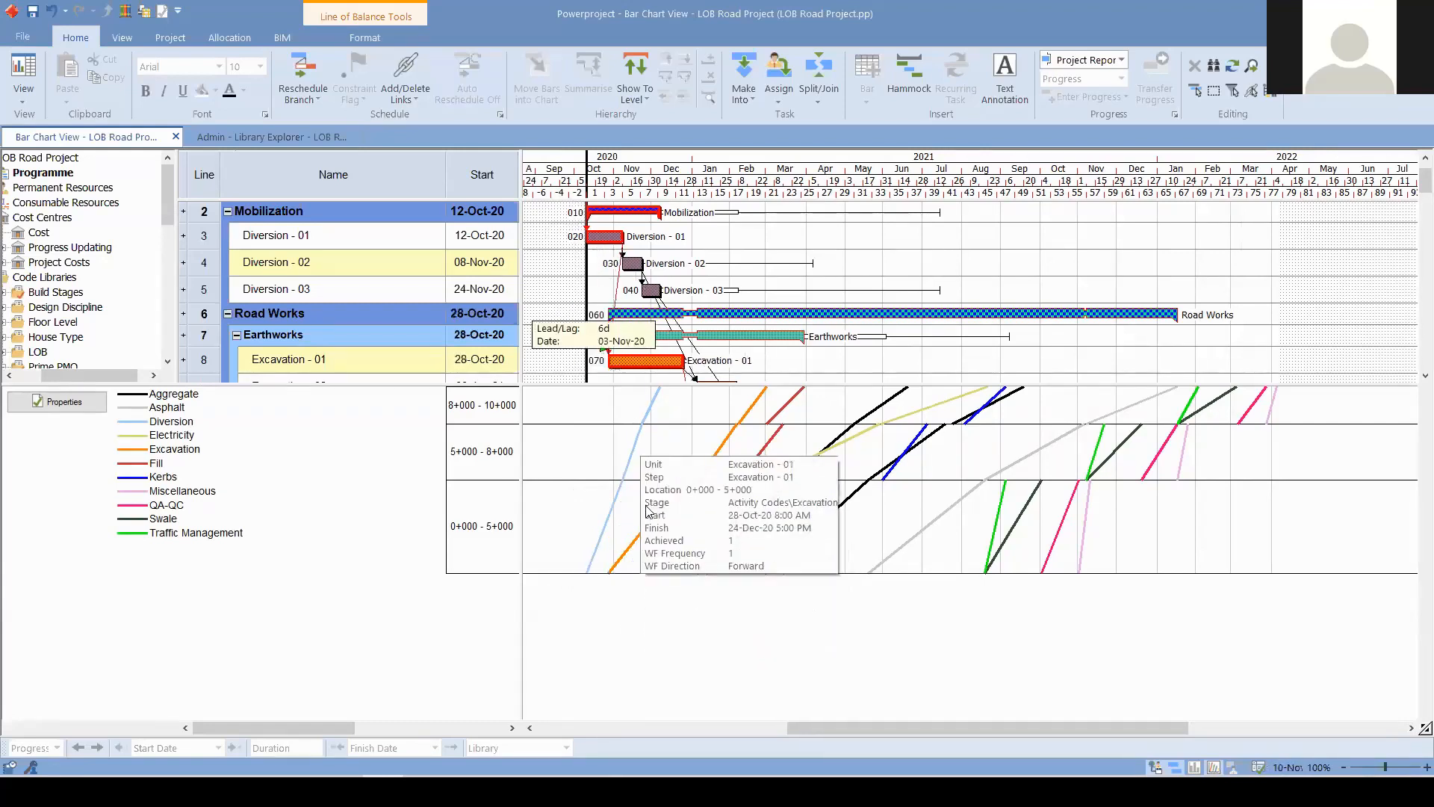
# - Reveal the Duration column and shift the Excavation - 02 and Excavation - 03 graph lines earlier so each follows the preceding excavation line
pyautogui.moveTo(521, 317); pyautogui.dragTo(608, 316)
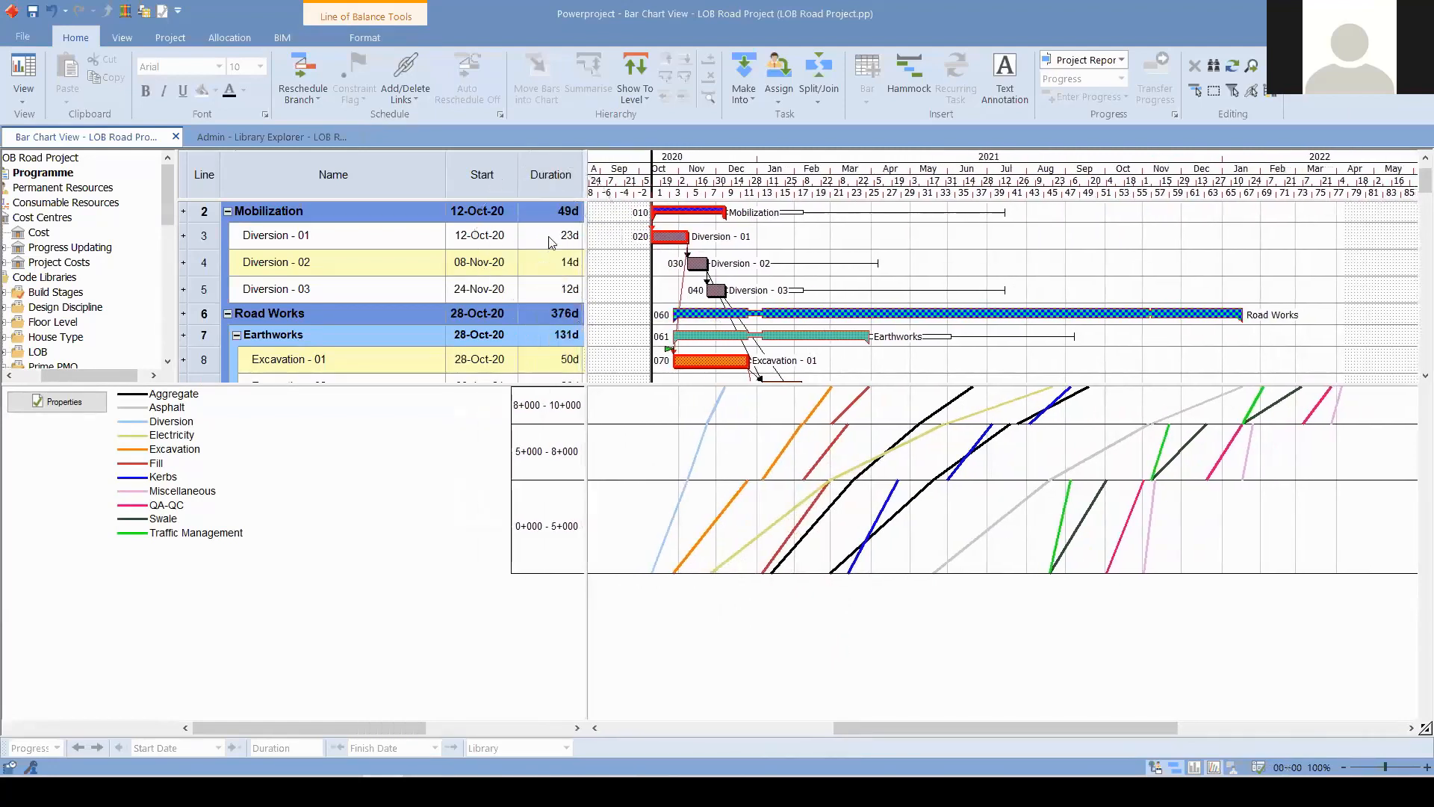
pyautogui.moveTo(715, 521)
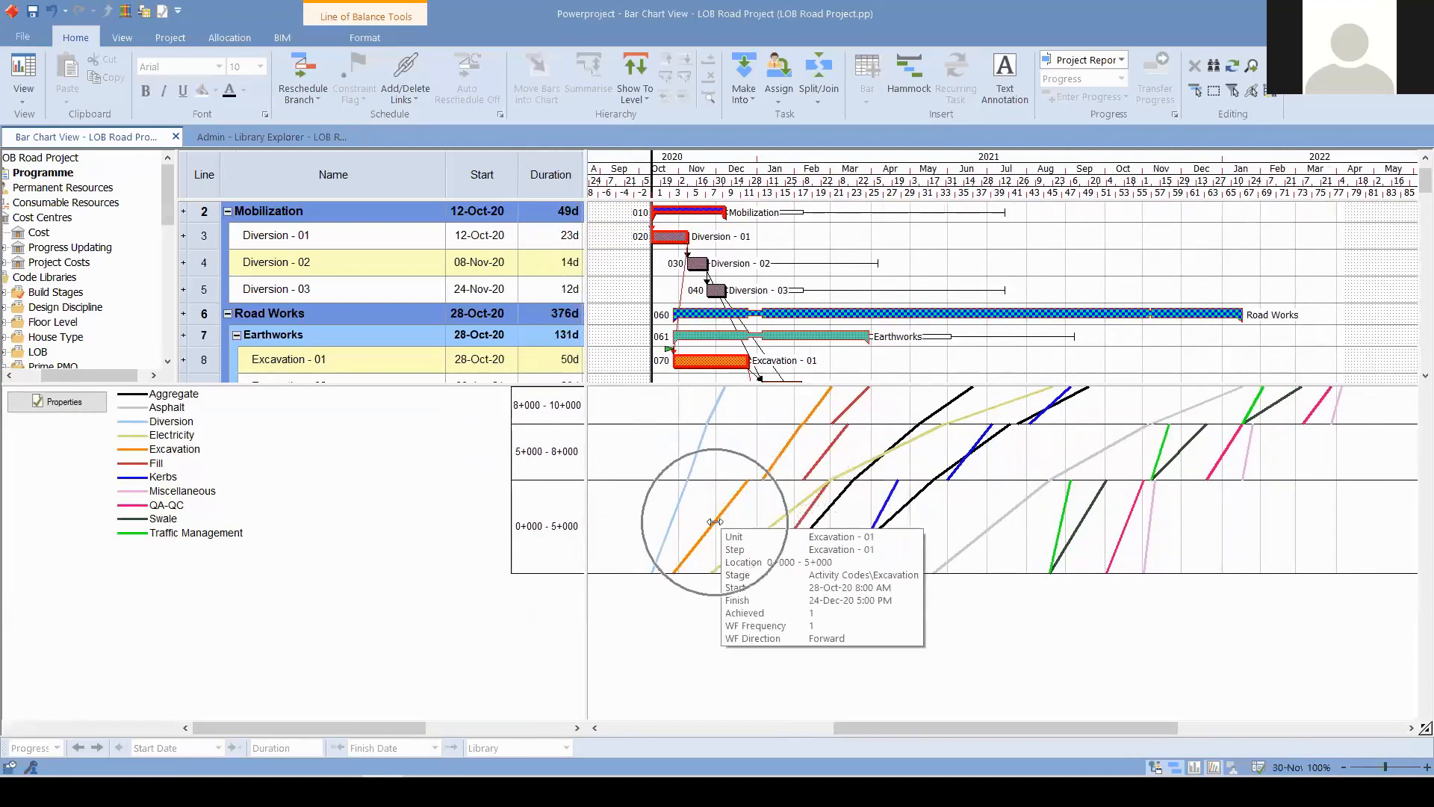
pyautogui.moveTo(777, 458)
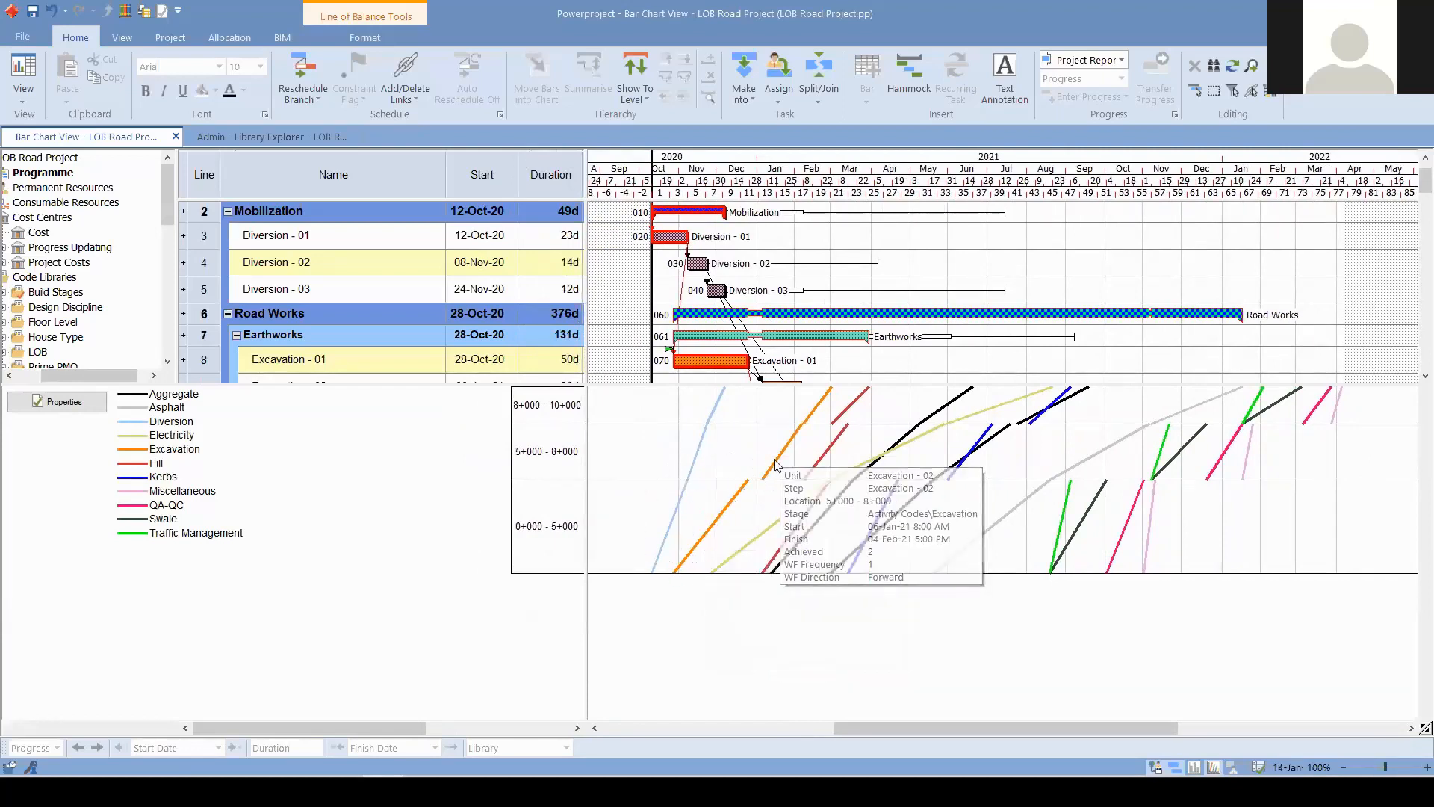
pyautogui.moveTo(777, 459); pyautogui.dragTo(763, 458)
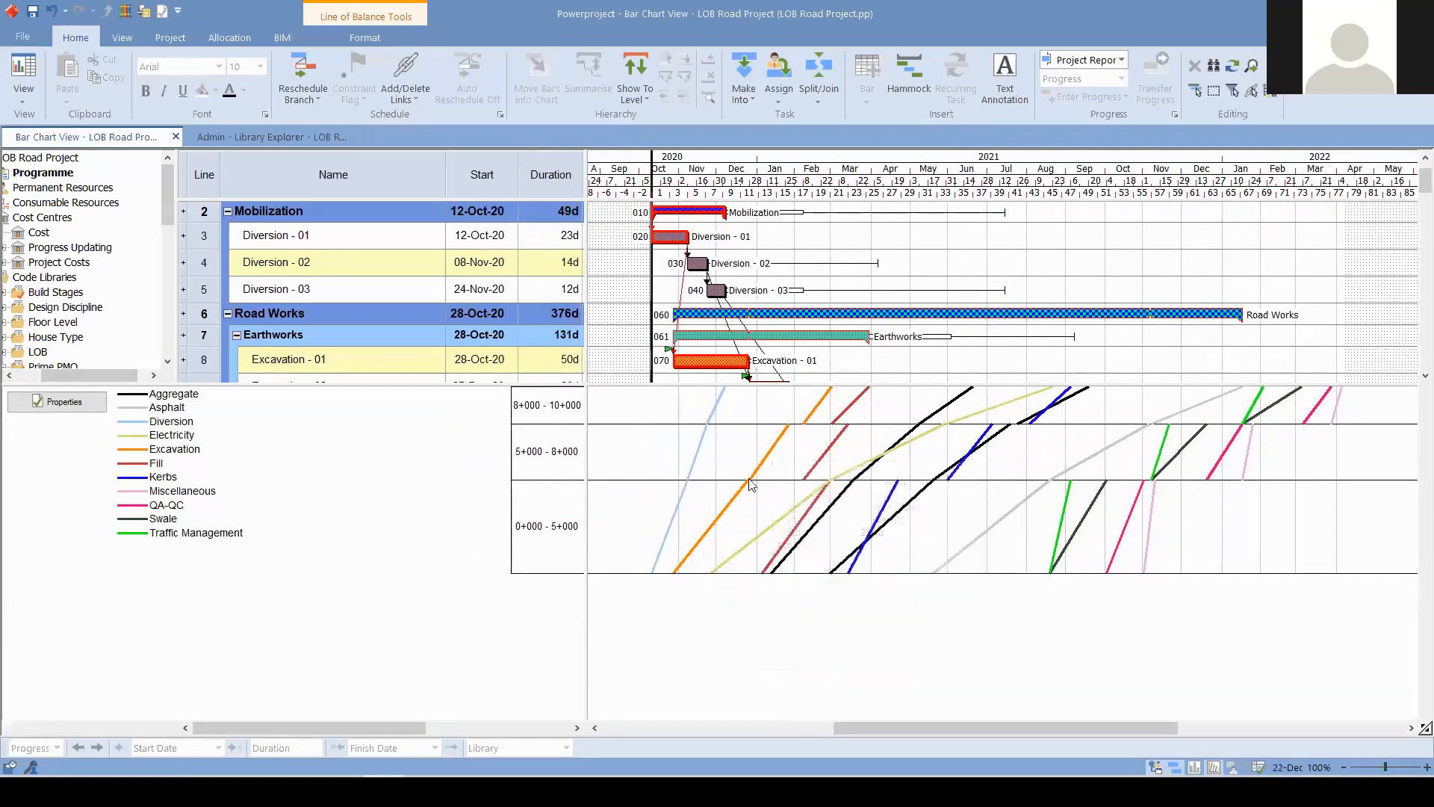
pyautogui.moveTo(816, 429); pyautogui.dragTo(801, 429)
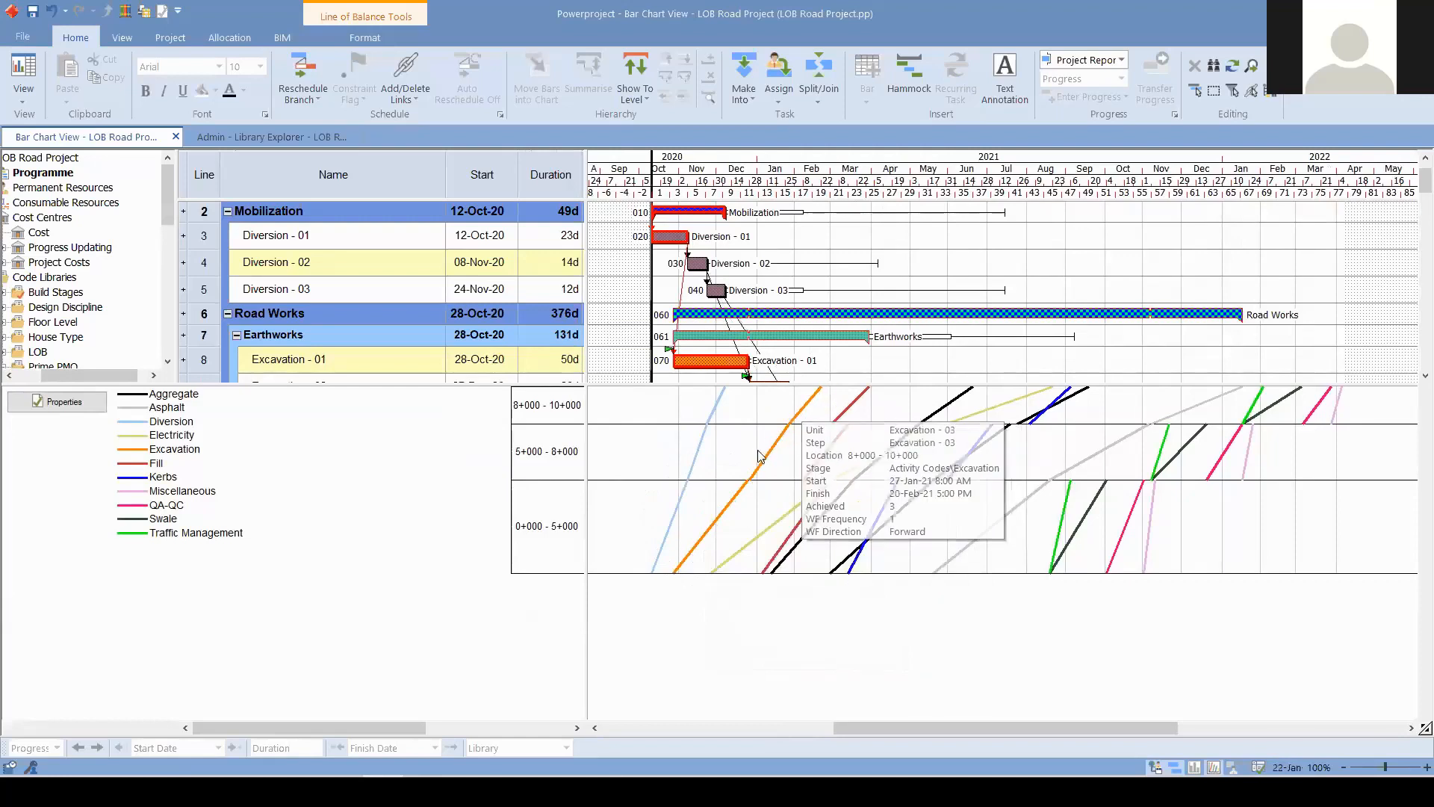
# - Inspect the Electricity Works - 01 line in the 0+000 - 5+000 zone and its position relative to the Fill lines
pyautogui.moveTo(760, 535)
pyautogui.press('ctrl')
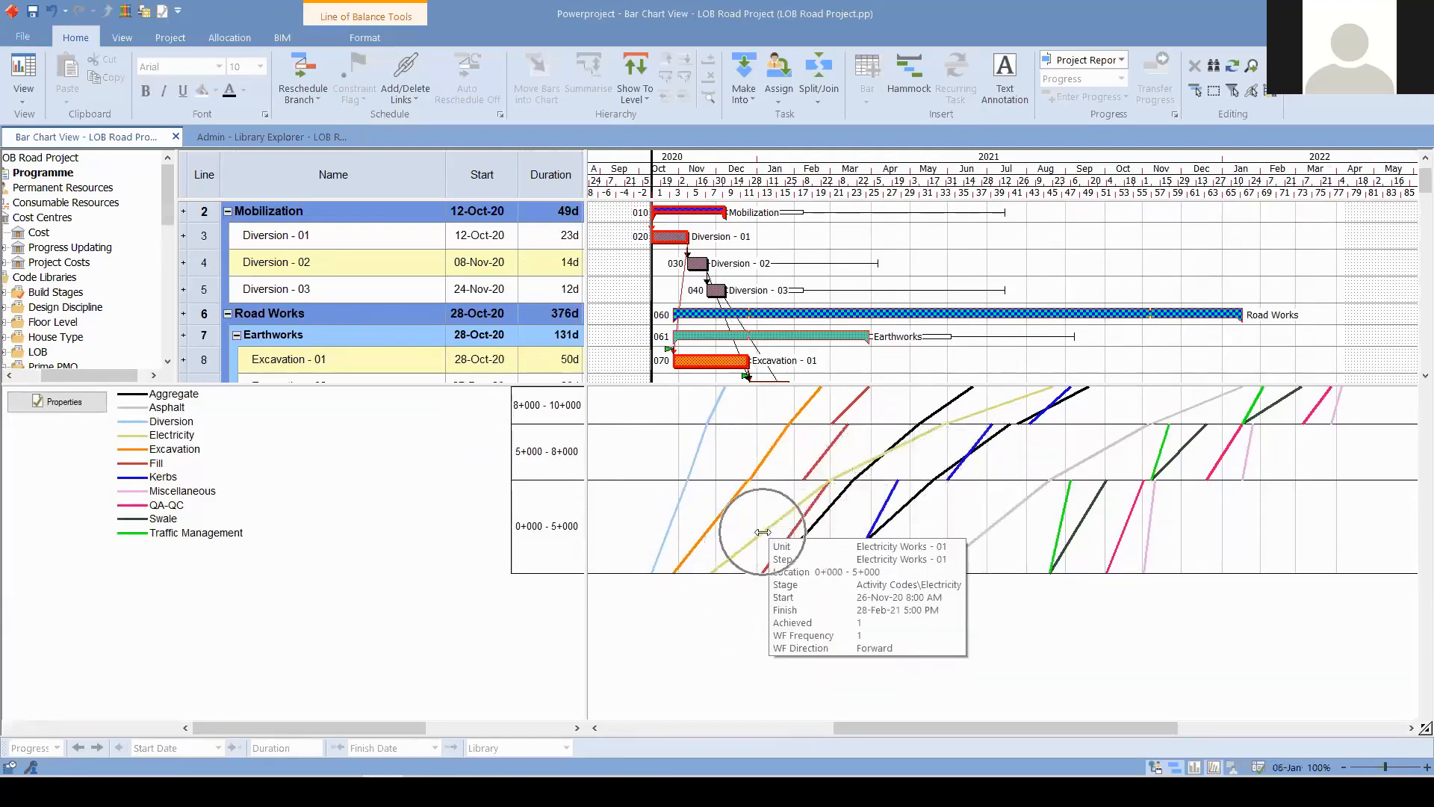
pyautogui.press('ctrl')
pyautogui.moveTo(819, 457)
pyautogui.press('ctrl')
# - Enlarge the bar chart pane and examine the Electricity Works - 01, - 02 and - 03 bars and their links
pyautogui.scroll(-5, 789, 327)
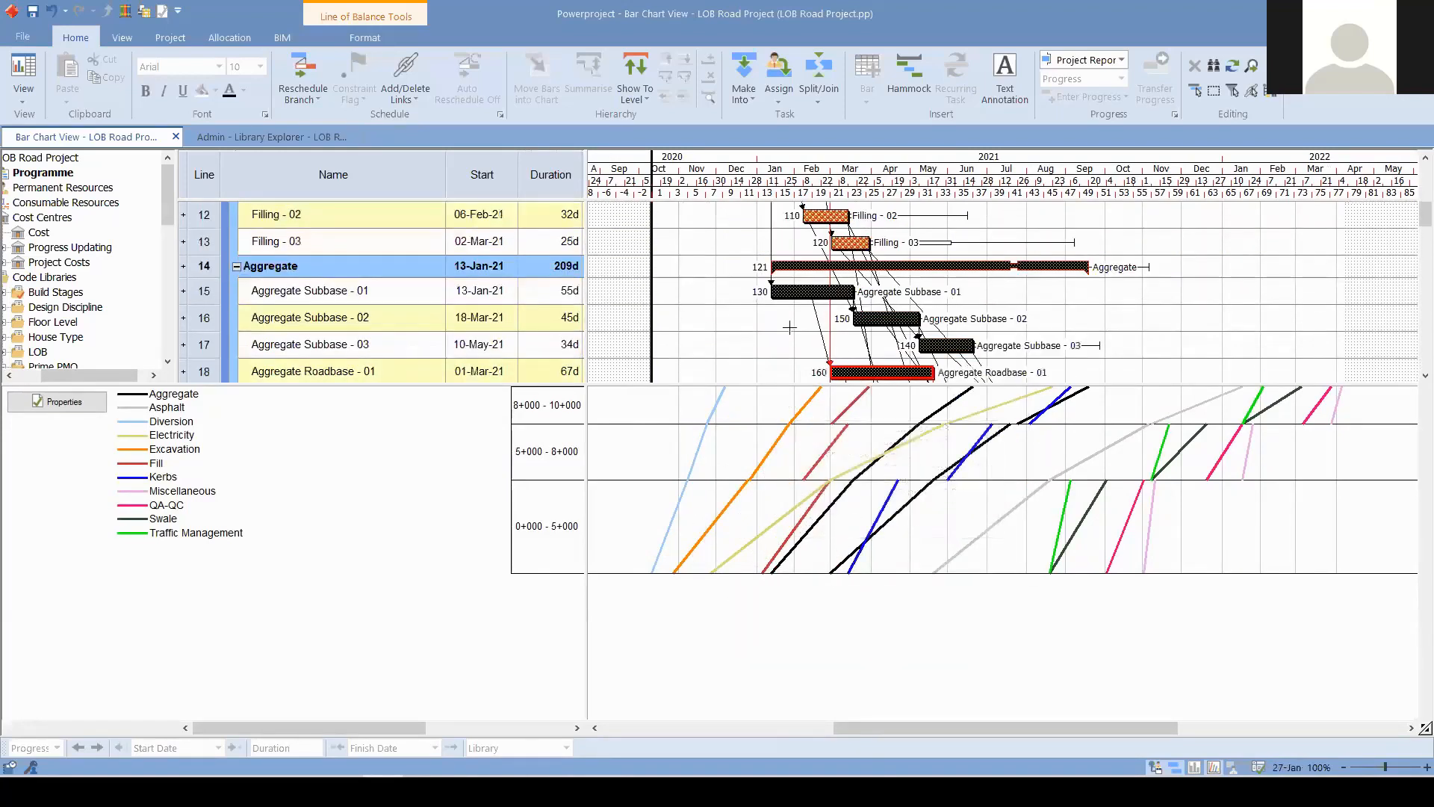
pyautogui.scroll(-1, 790, 327)
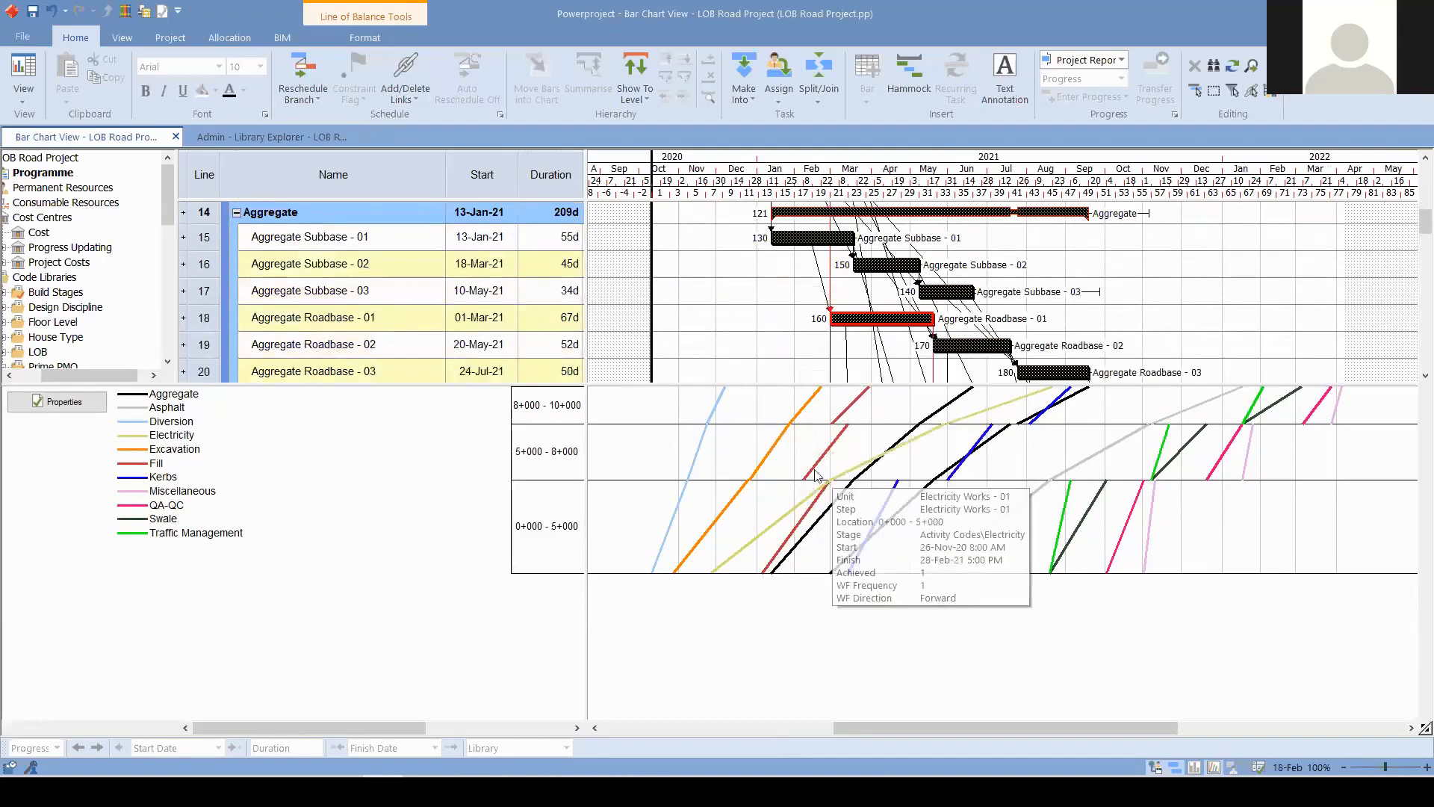
pyautogui.moveTo(809, 384); pyautogui.dragTo(809, 606)
pyautogui.scroll(-3, 835, 427)
pyautogui.scroll(-2, 834, 427)
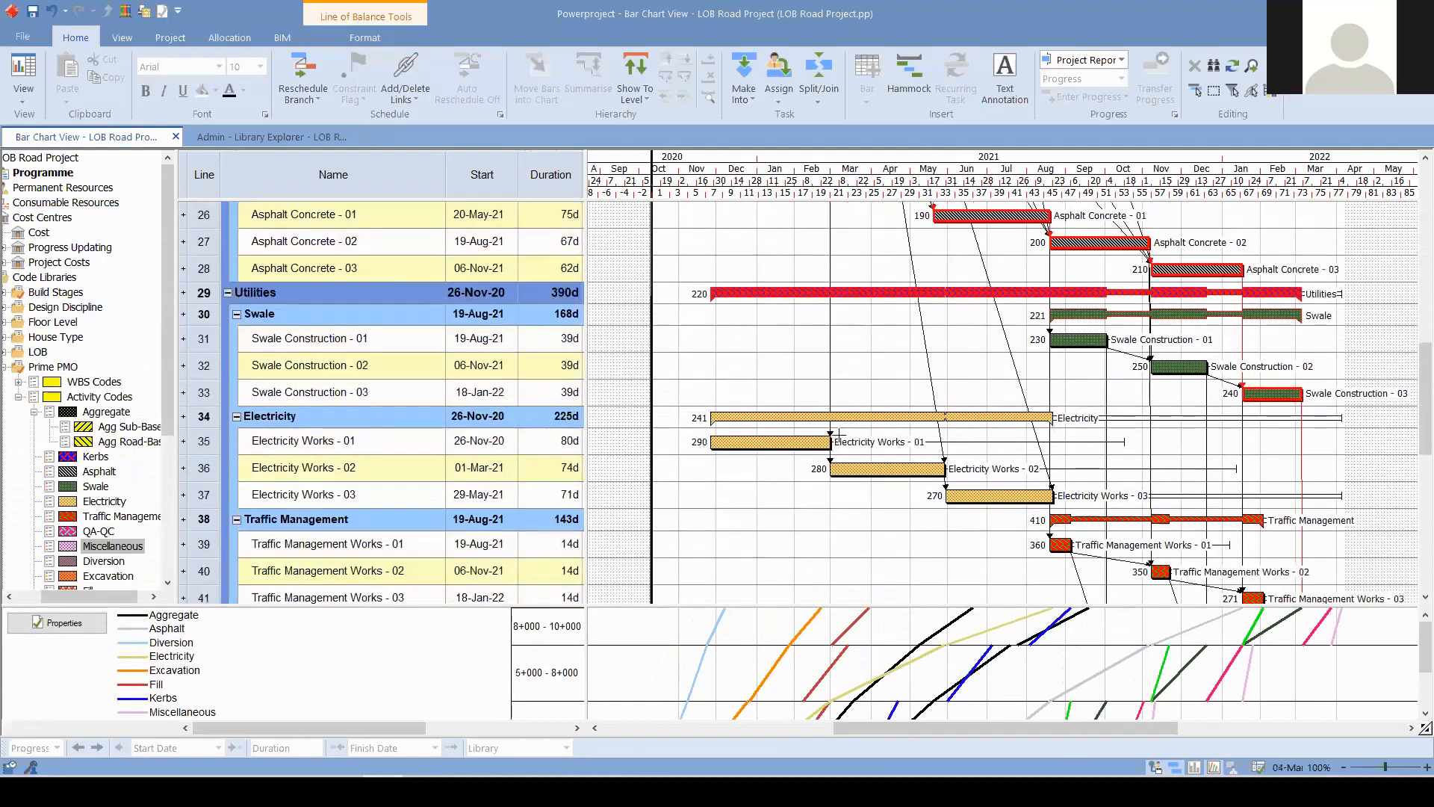
pyautogui.click(712, 440)
pyautogui.scroll(1, 827, 463)
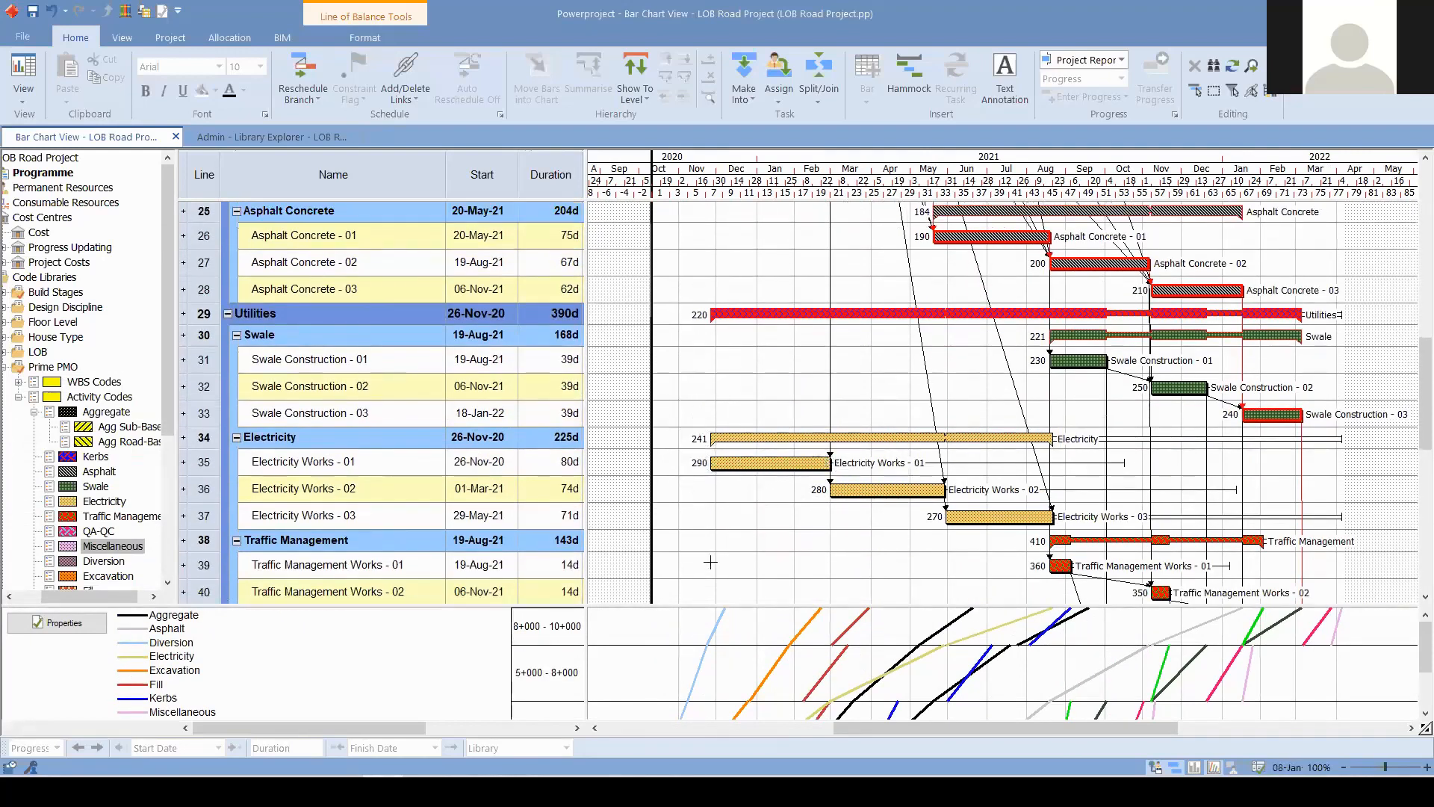
# - Enlarge the graph pane again and inspect where the Electricity Works - 02, Filling - 01 and Filling - 02 lines run close together
pyautogui.moveTo(646, 607); pyautogui.dragTo(645, 342)
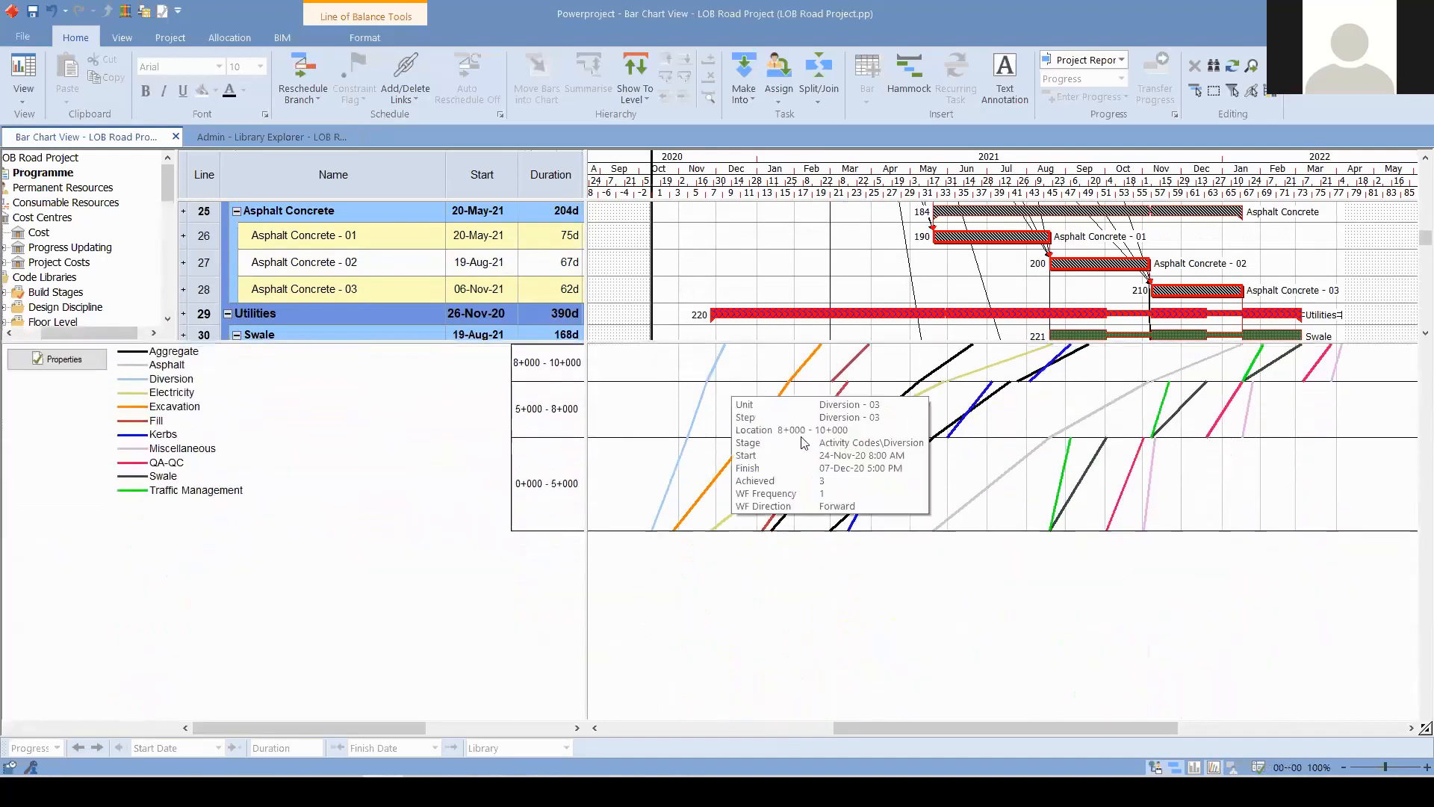
pyautogui.click(900, 400)
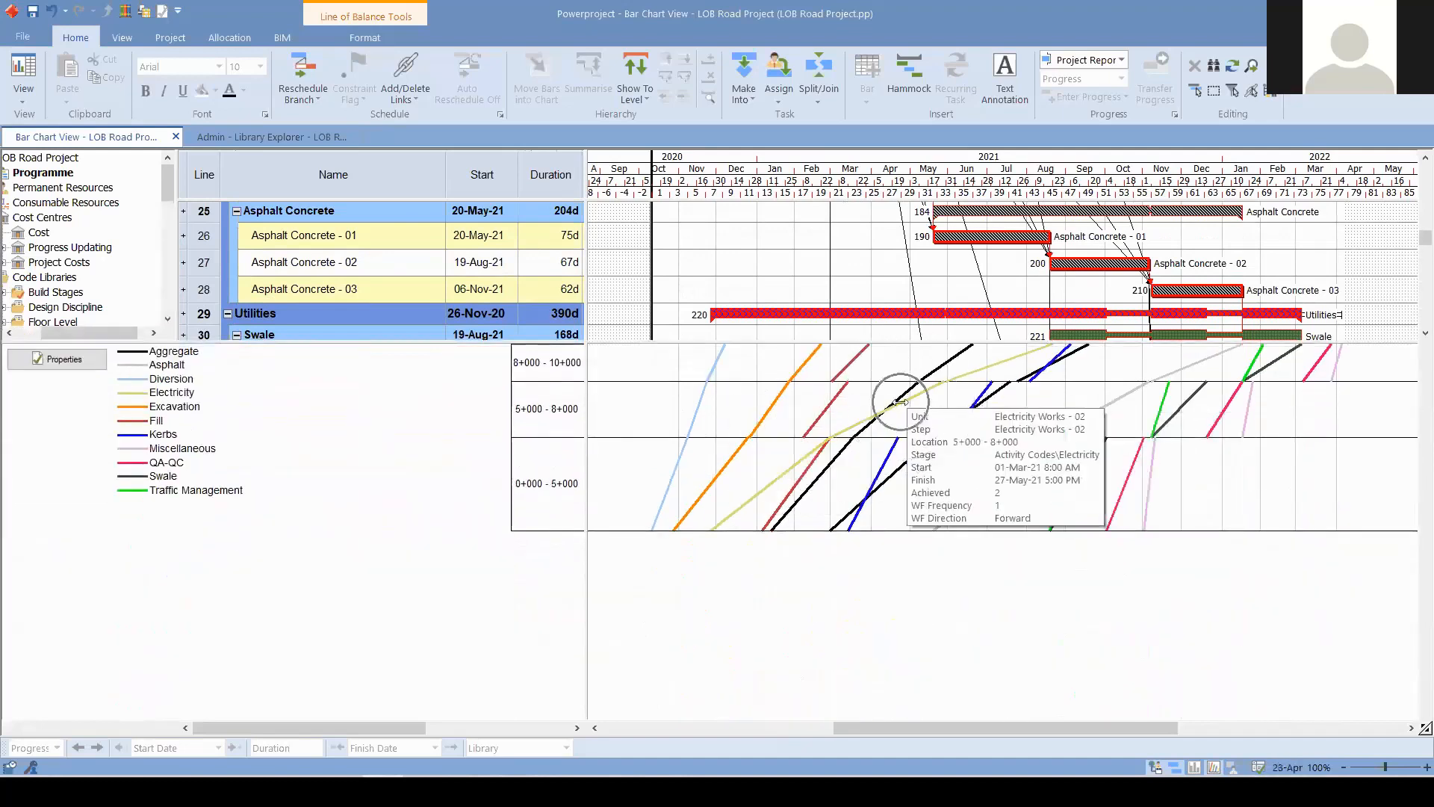
pyautogui.moveTo(819, 449)
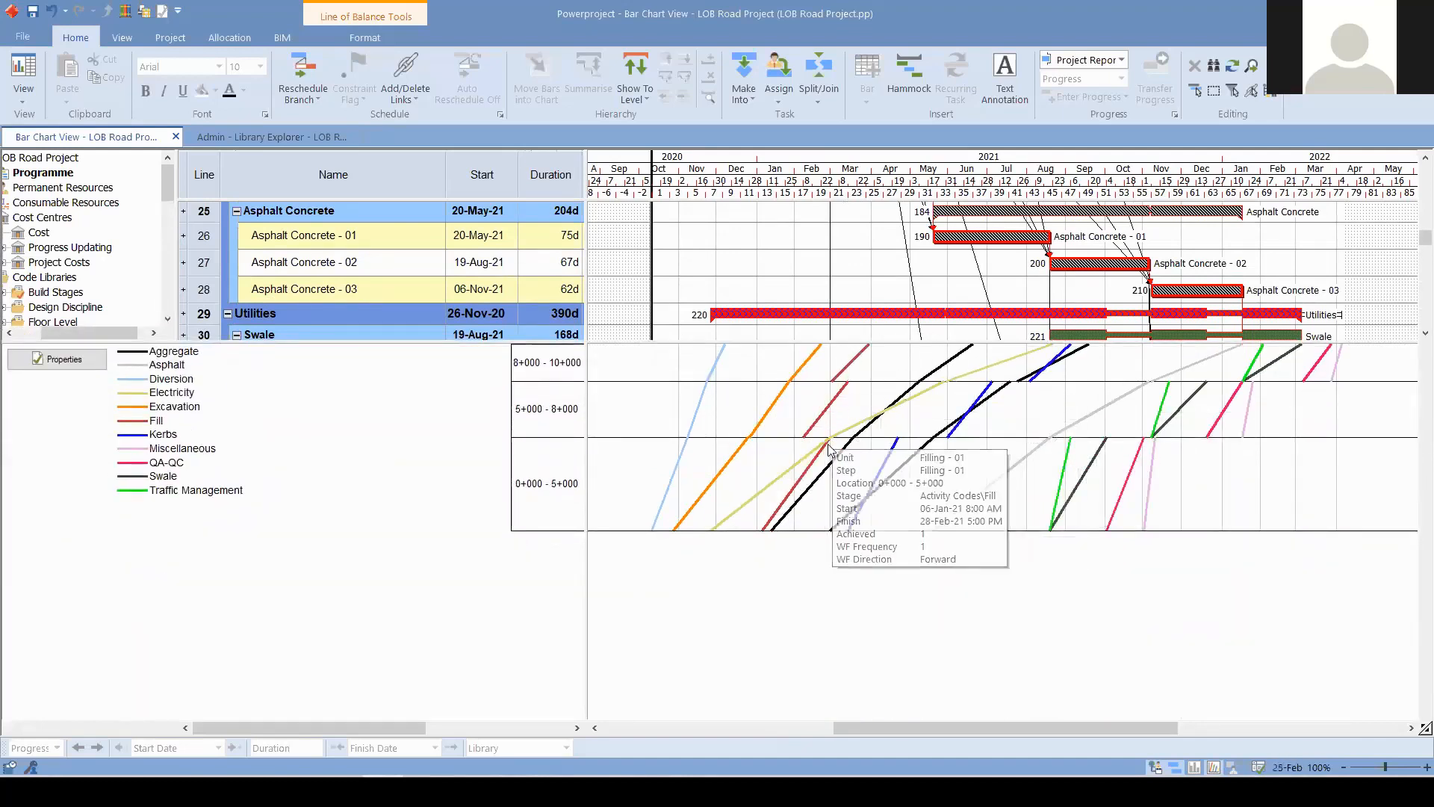
pyautogui.moveTo(852, 425)
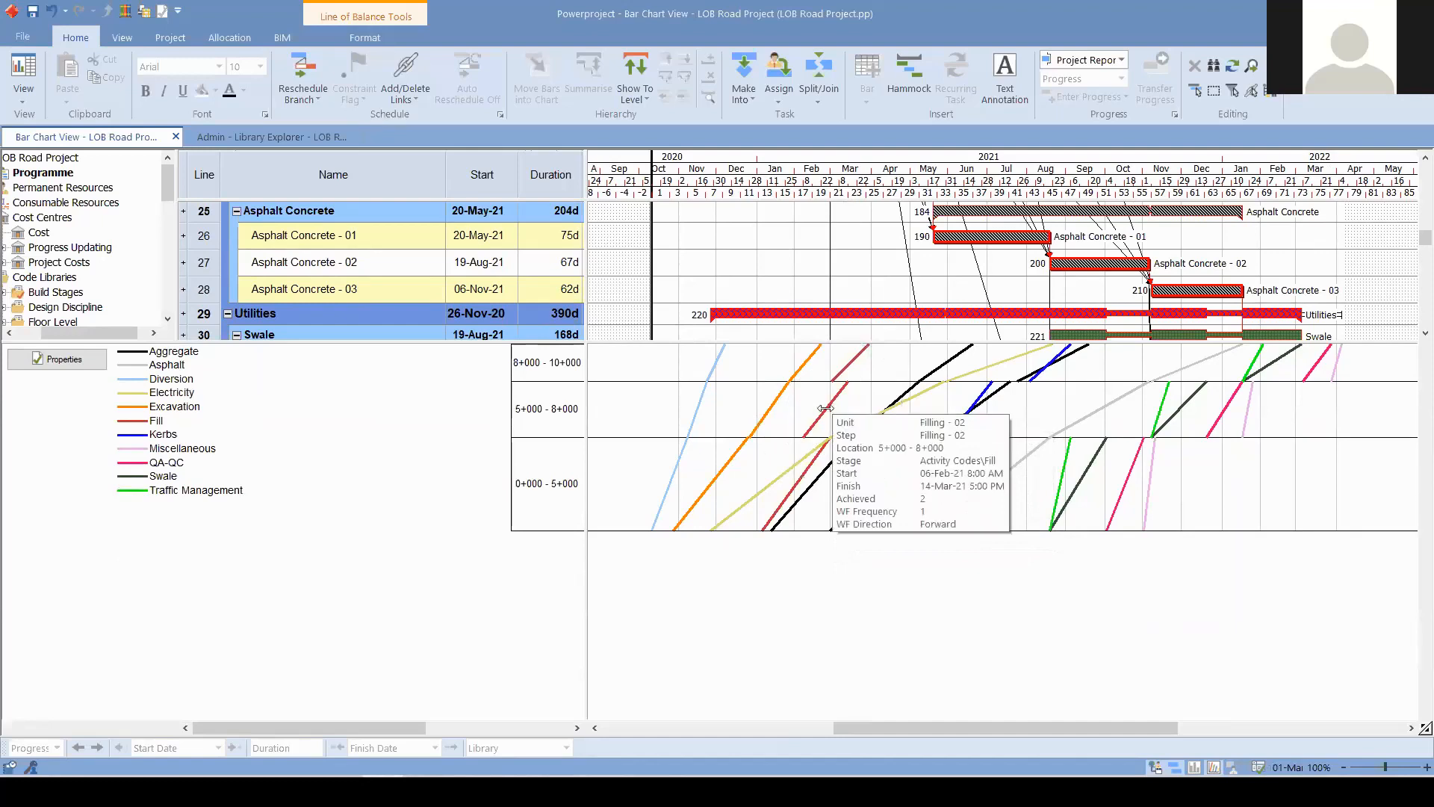
pyautogui.scroll(3, 841, 324)
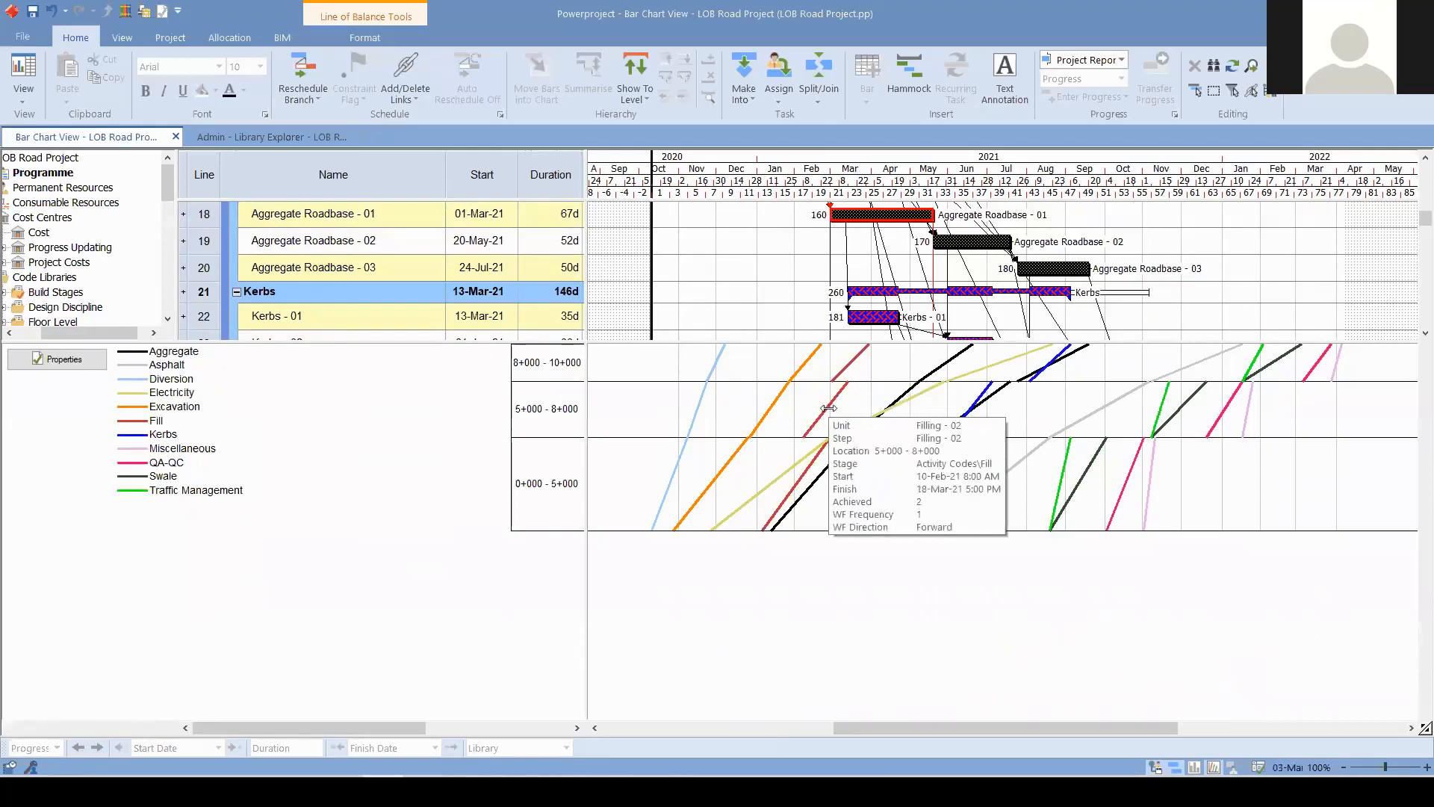
# - Shift the Filling - 02 line to start on 06-Feb-21 and check where Electricity Works - 02 crosses Aggregate Subbase - 02
pyautogui.press('ctrl')
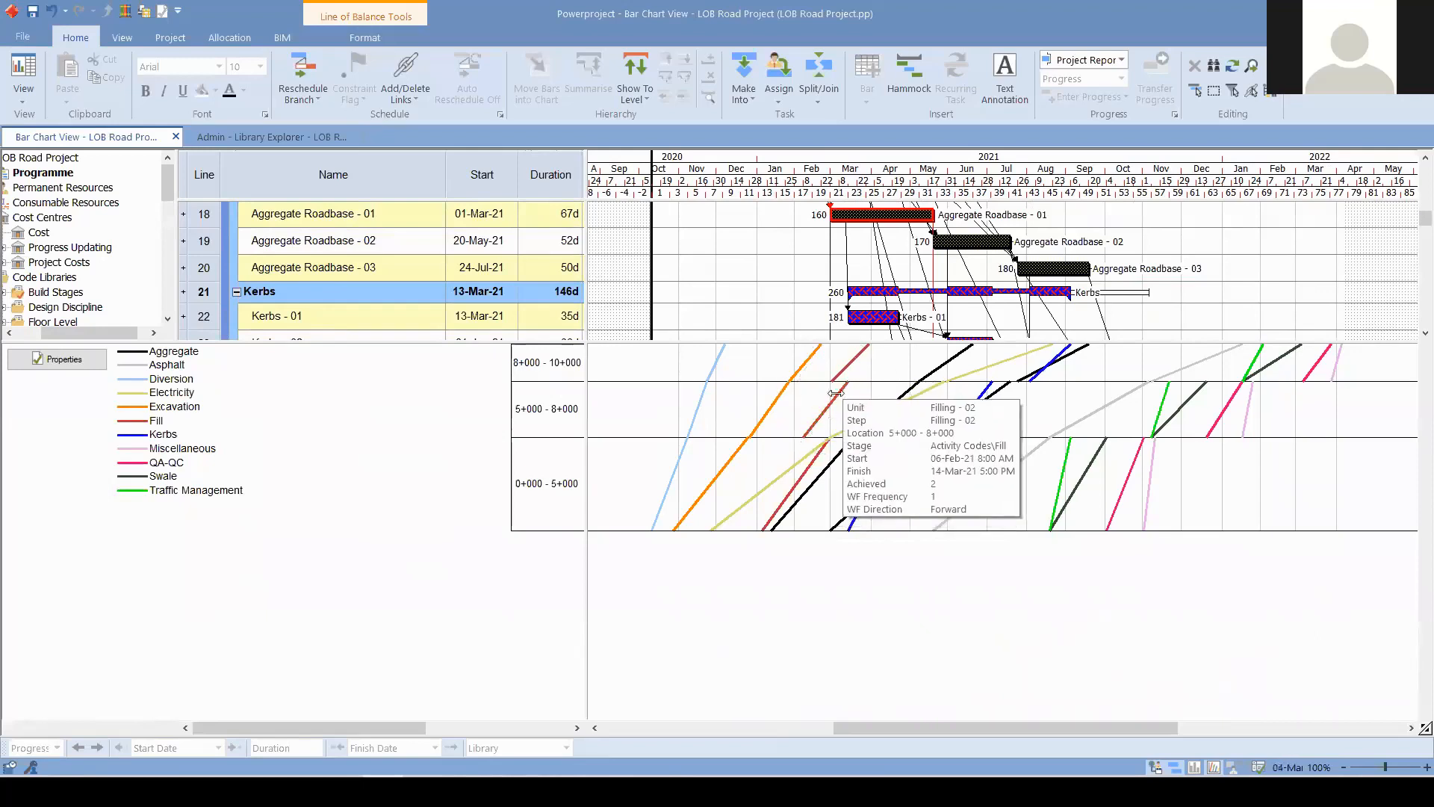
pyautogui.moveTo(901, 402)
pyautogui.press('ctrl')
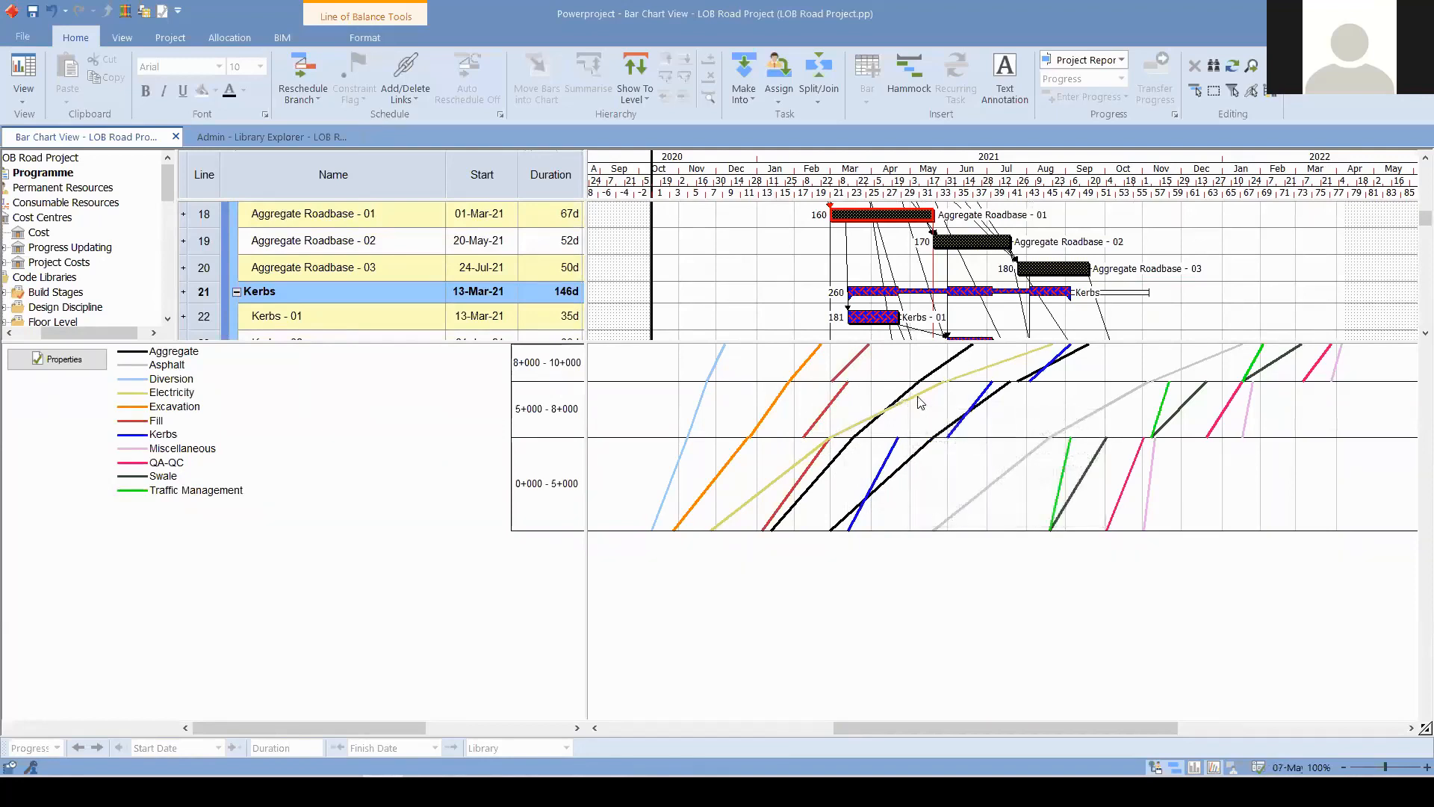
pyautogui.press('ctrl')
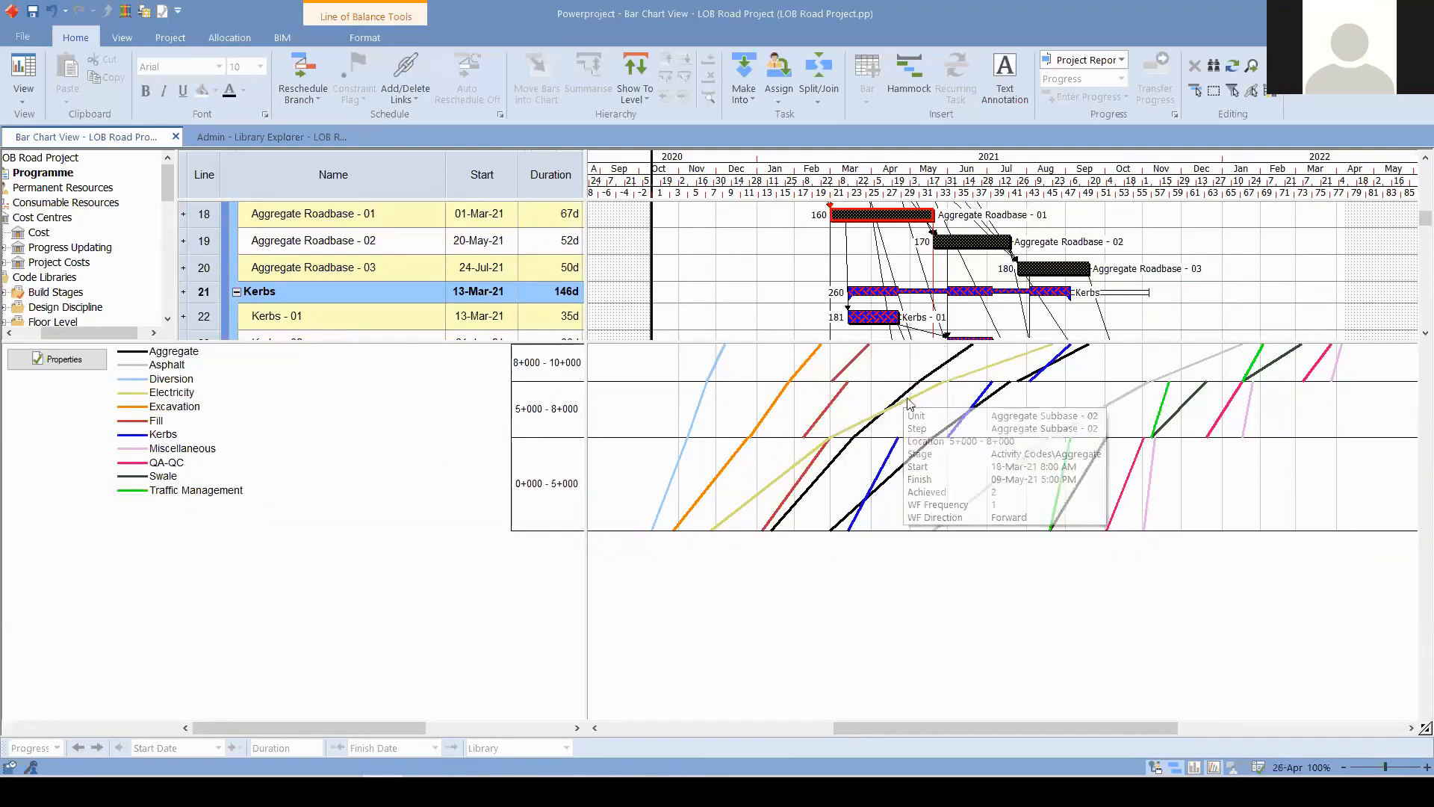
# - Enlarge the bar chart pane and set the duration of Electricity Works - 02 to 50d
pyautogui.moveTo(795, 342); pyautogui.dragTo(795, 546)
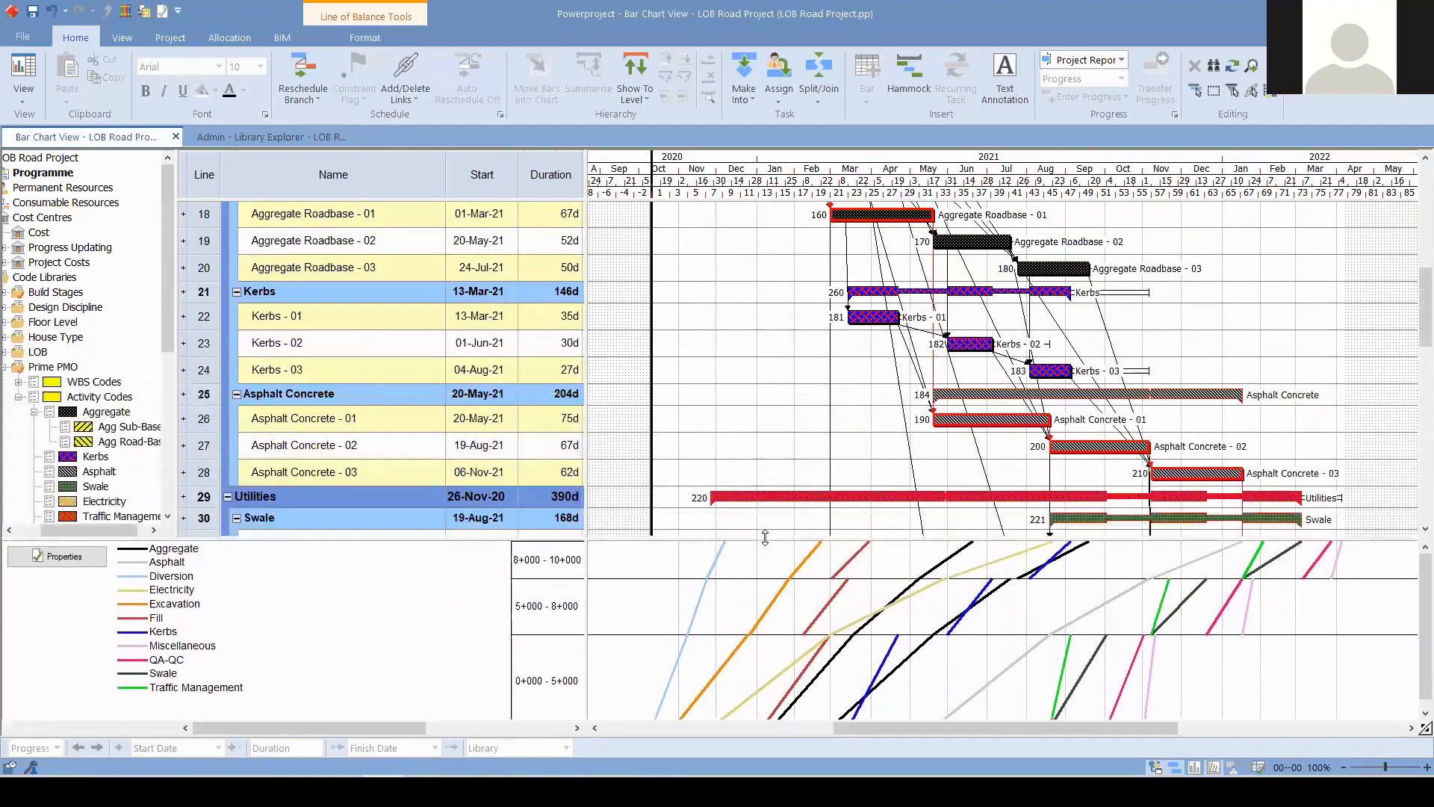
pyautogui.scroll(-4, 775, 350)
pyautogui.click(335, 396)
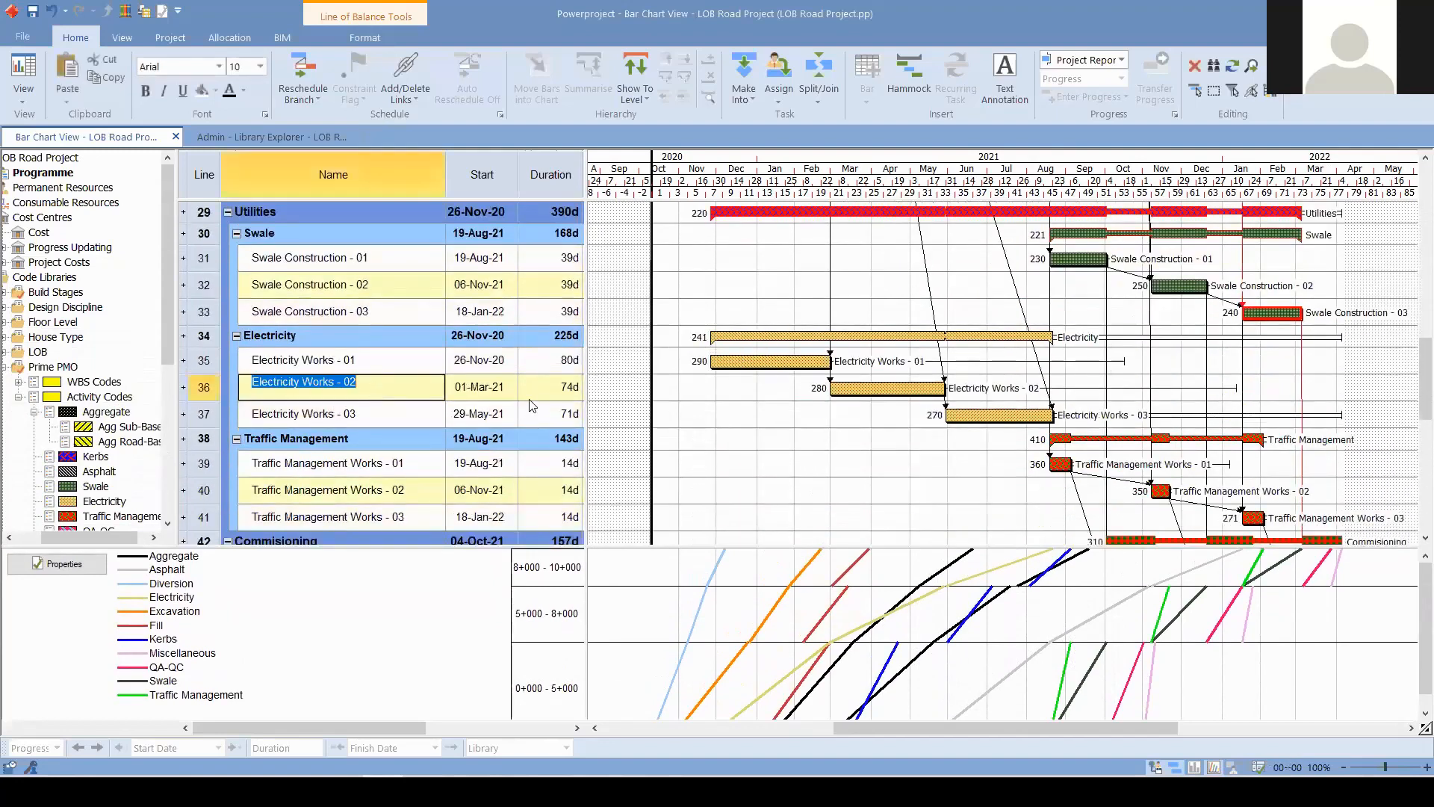
pyautogui.click(579, 385)
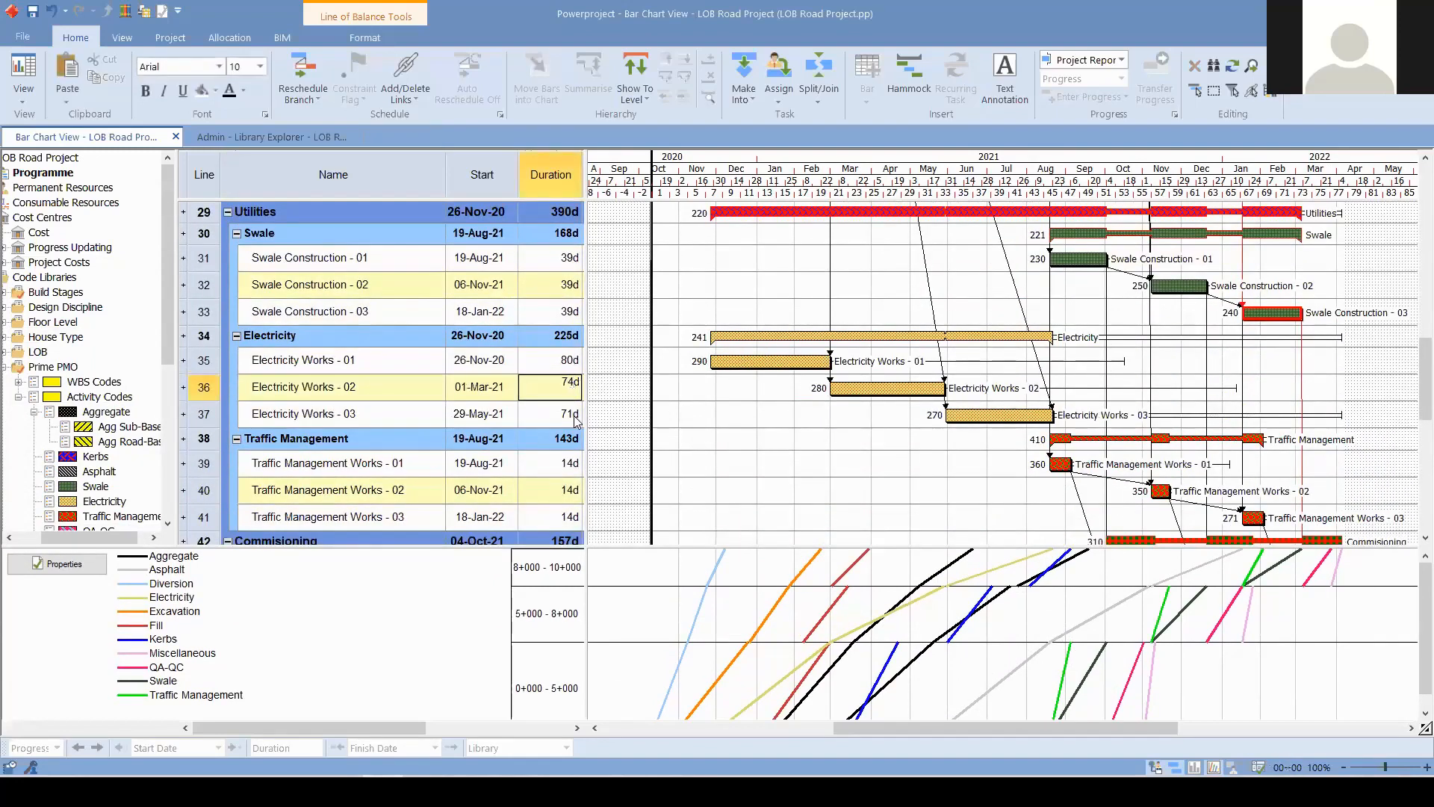
pyautogui.click(576, 419)
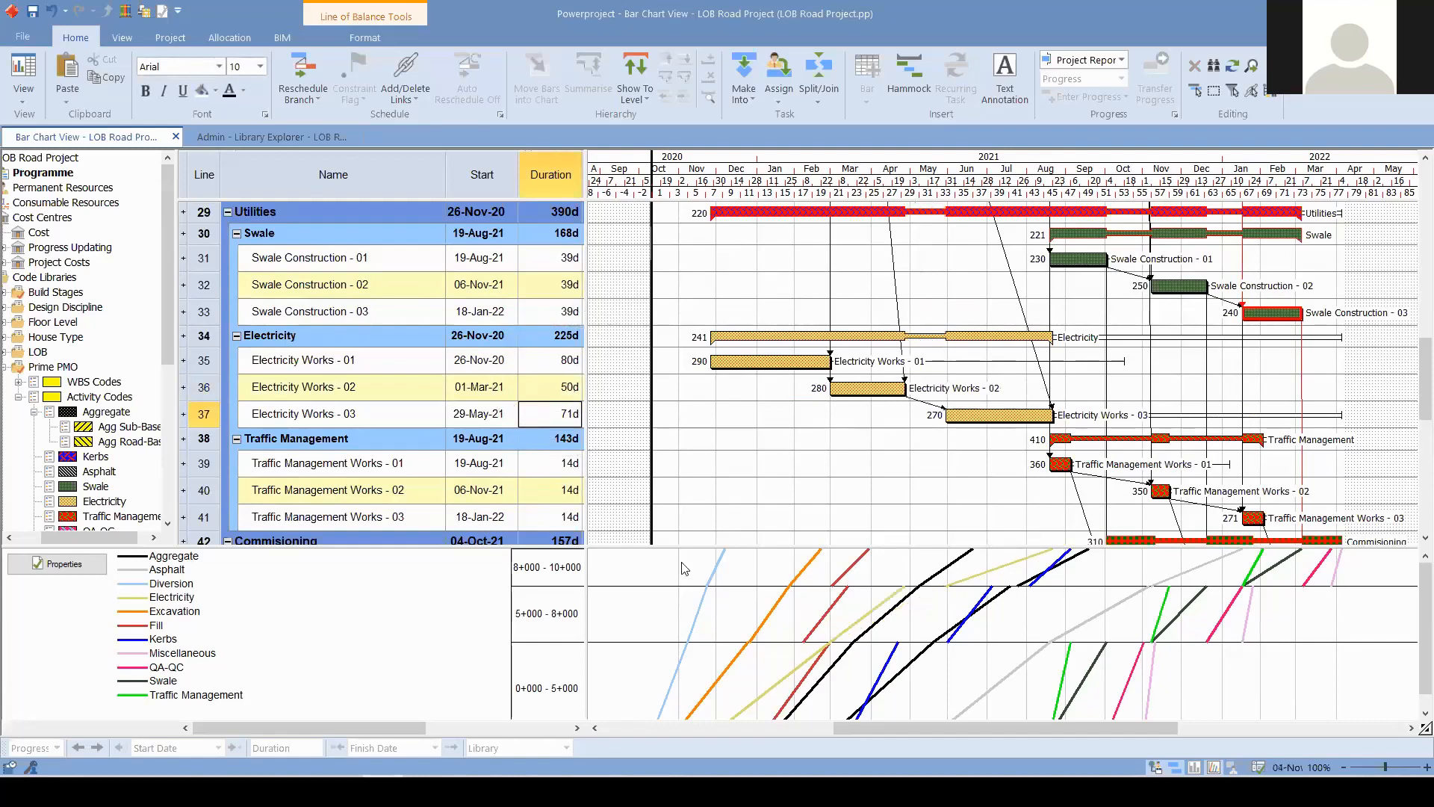
# - Shift Electricity Works - 03 earlier to start on 26-Apr-21, so its graph line follows Electricity Works - 02
pyautogui.moveTo(675, 545); pyautogui.dragTo(784, 389)
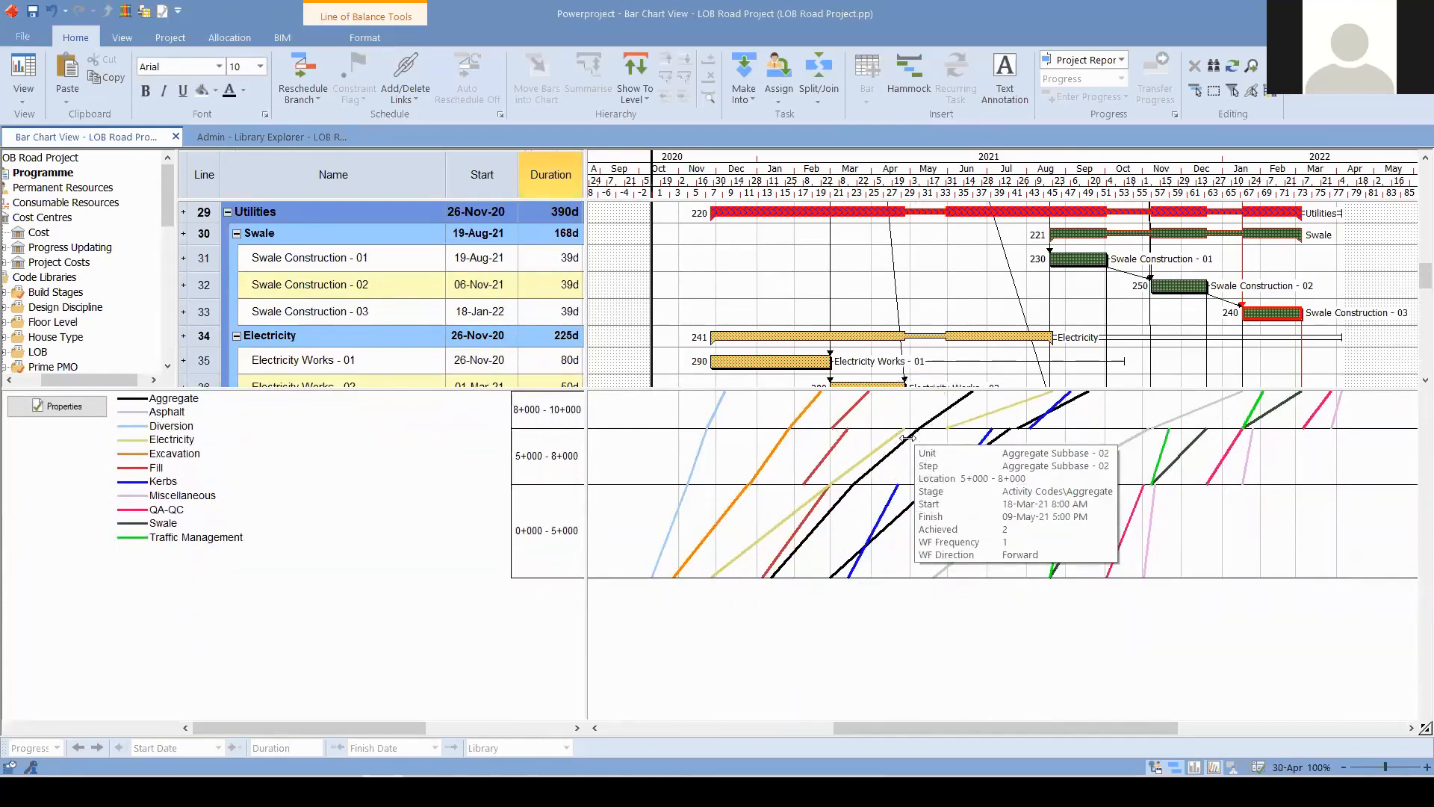
pyautogui.moveTo(827, 489)
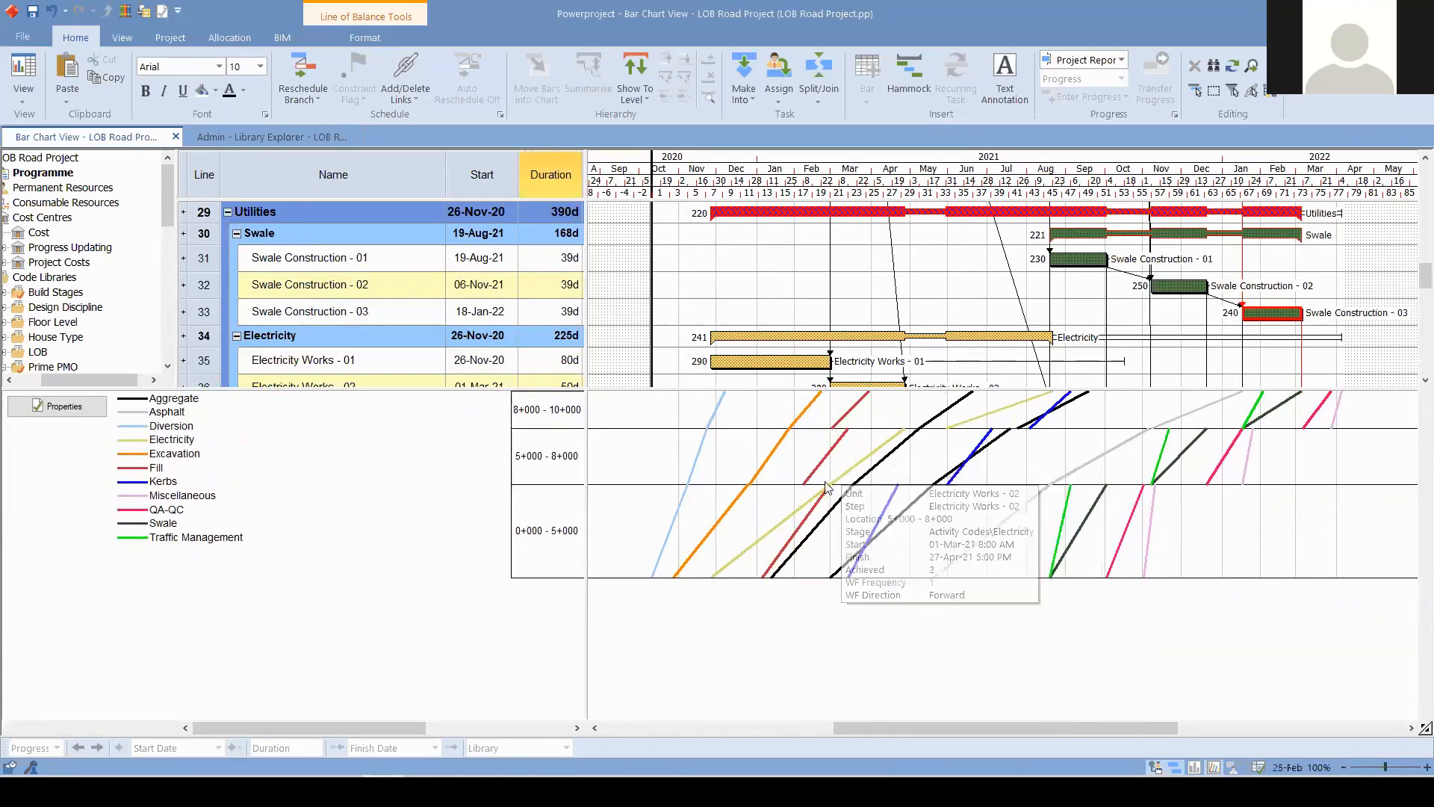
pyautogui.moveTo(873, 387); pyautogui.dragTo(941, 471)
pyautogui.moveTo(958, 472)
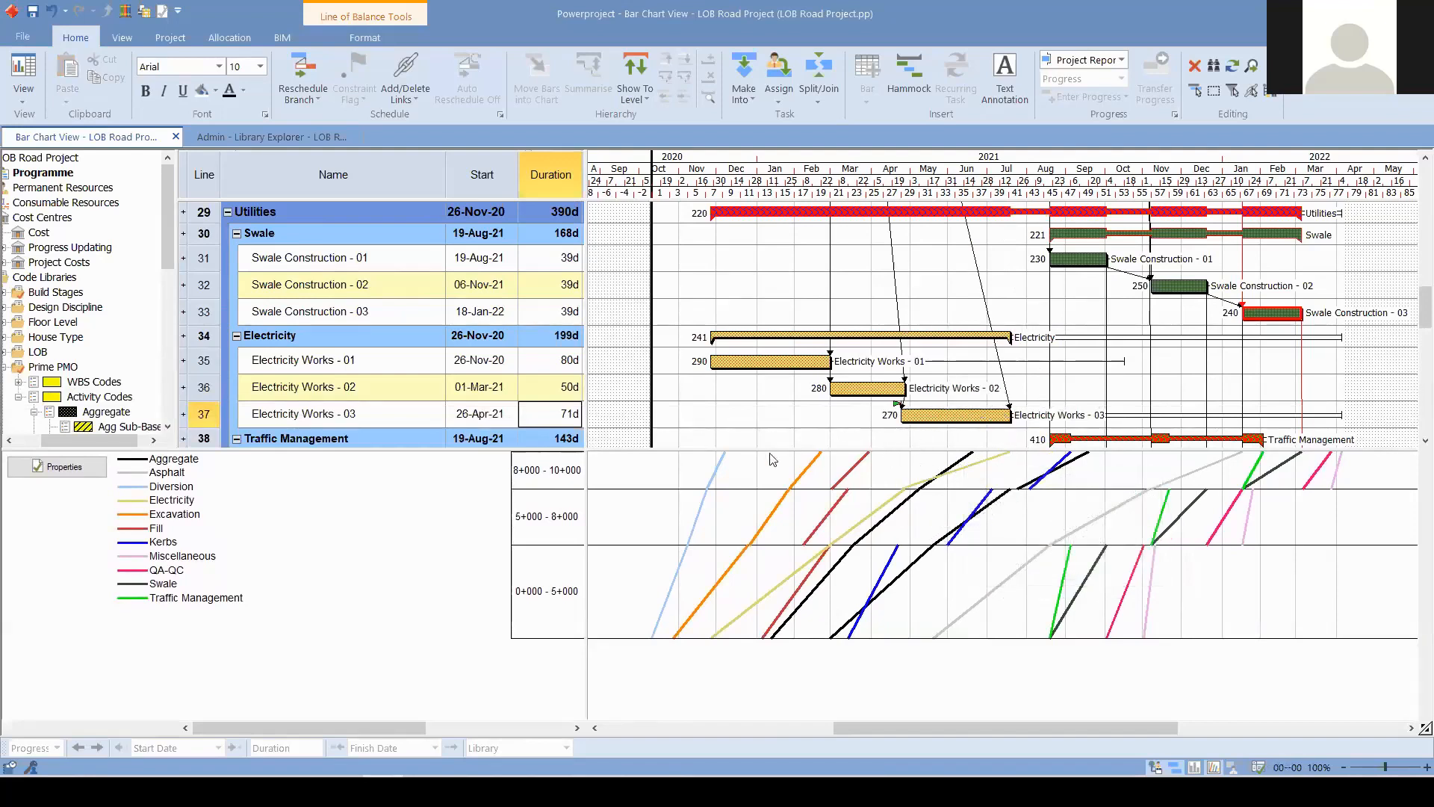
# - Set the duration of Electricity Works - 03 to 45d and refine it to 42d
pyautogui.click(550, 416)
pyautogui.write('45d')
pyautogui.press('Return')
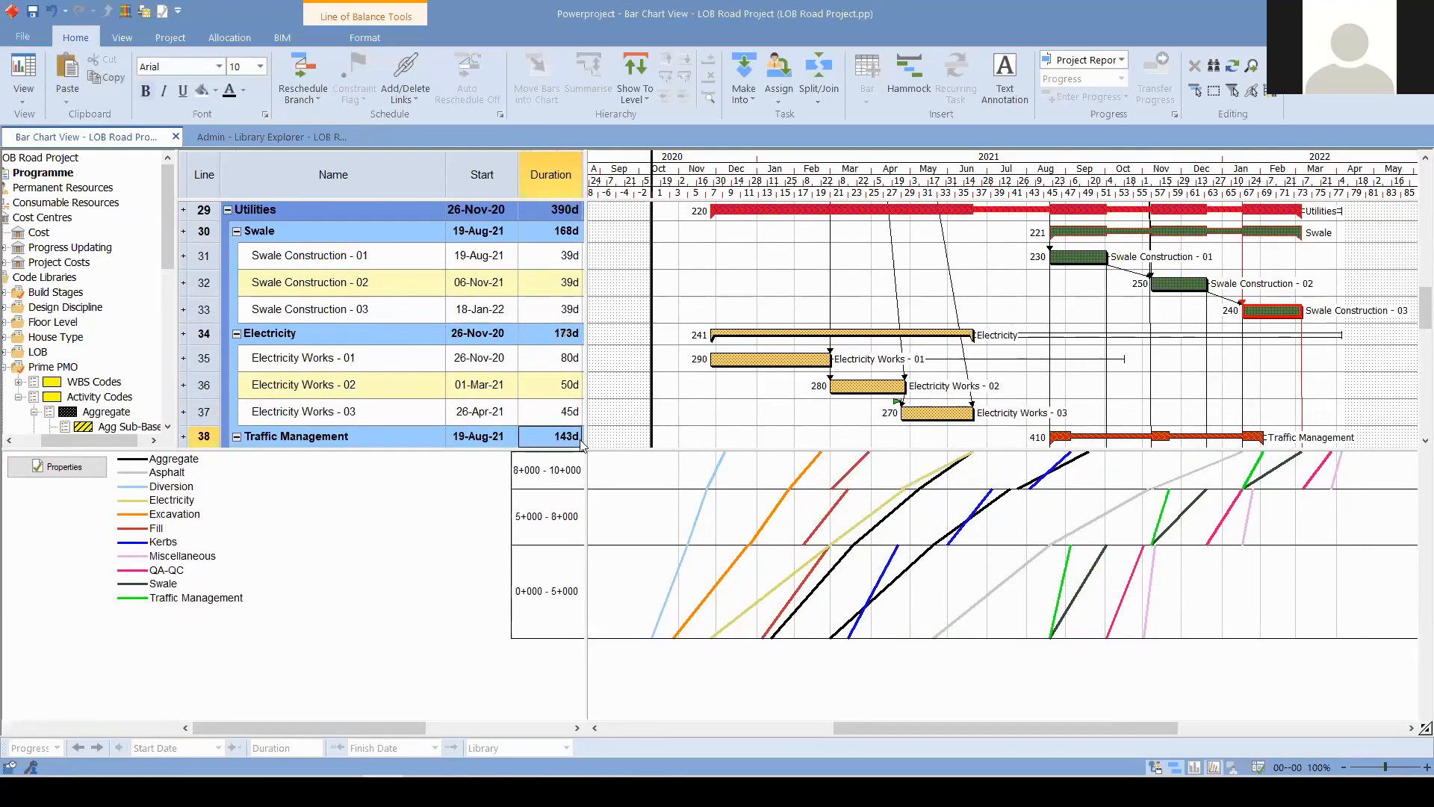
pyautogui.click(570, 411)
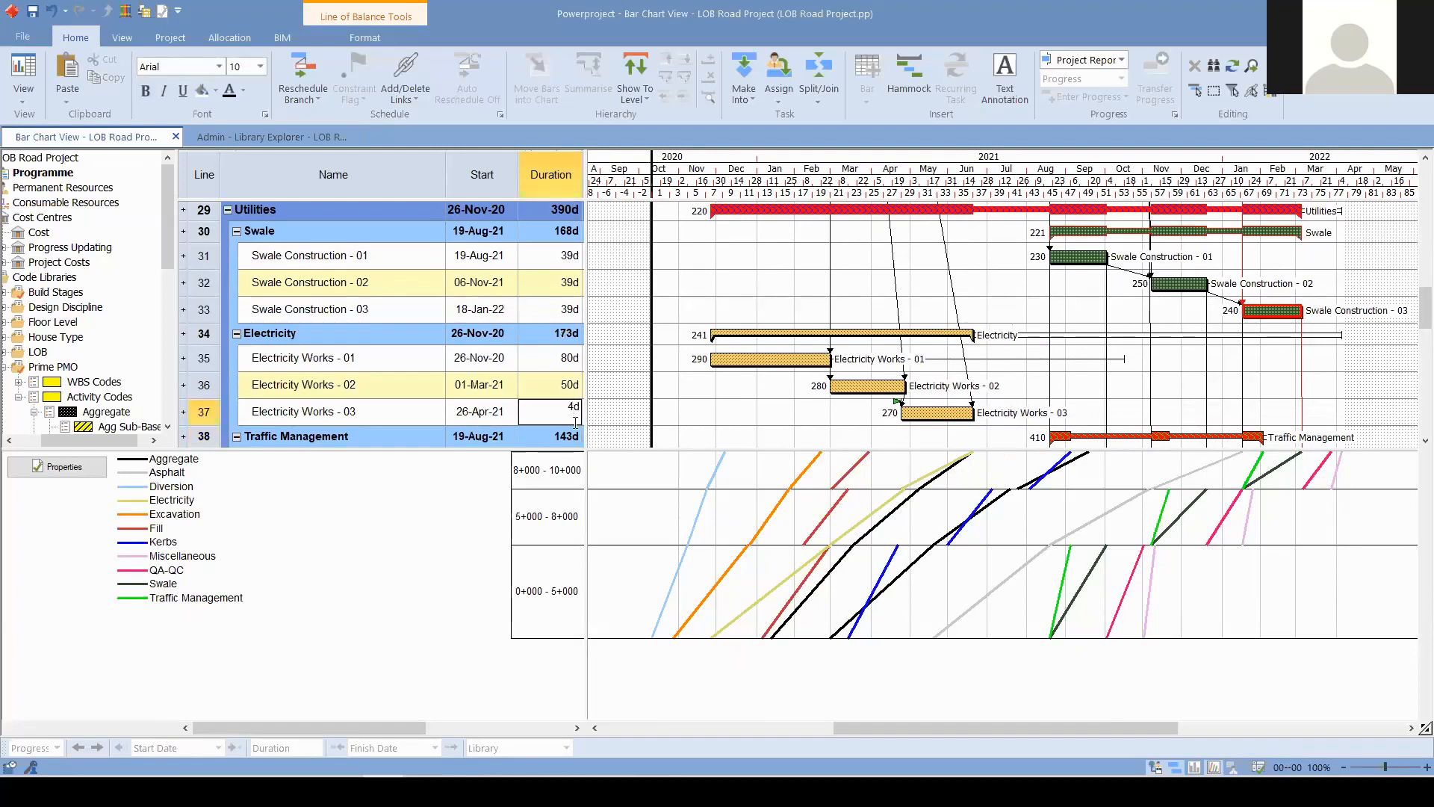
pyautogui.press('Return')
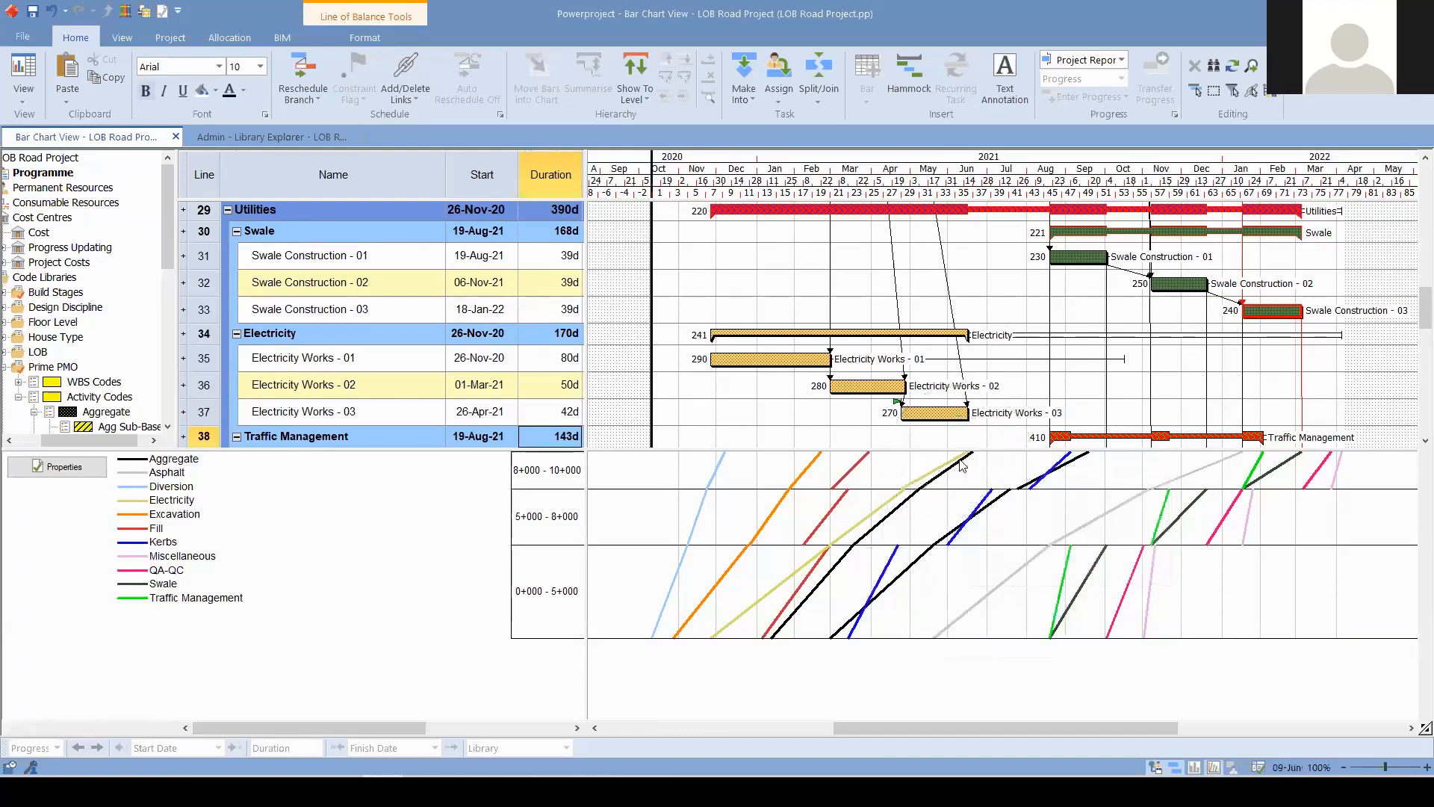
# - Shift the Aggregate Subbase - 02 and - 03 lines later and move Filling - 02 and - 03 to follow the Electricity lines
pyautogui.press('ctrl')
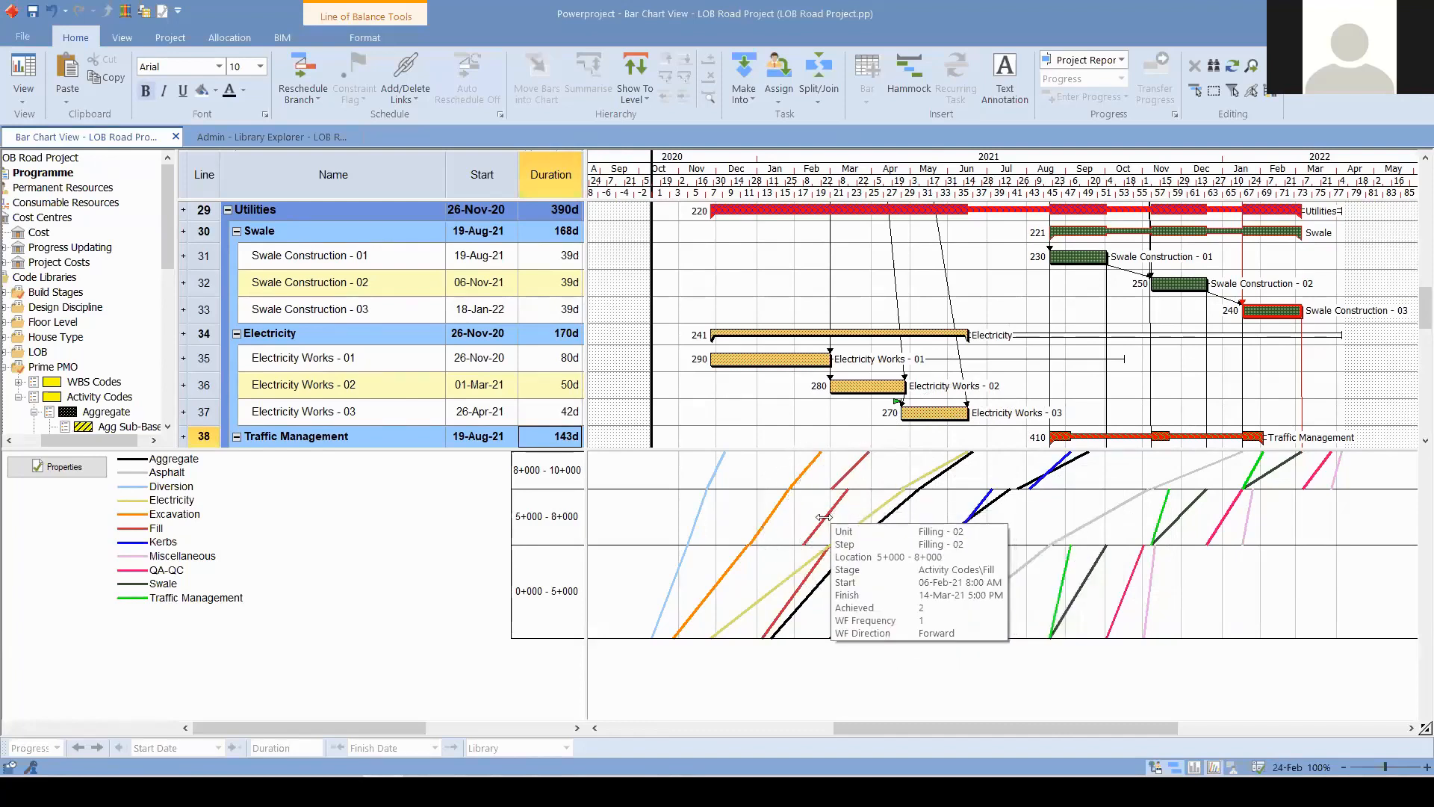
pyautogui.moveTo(881, 518)
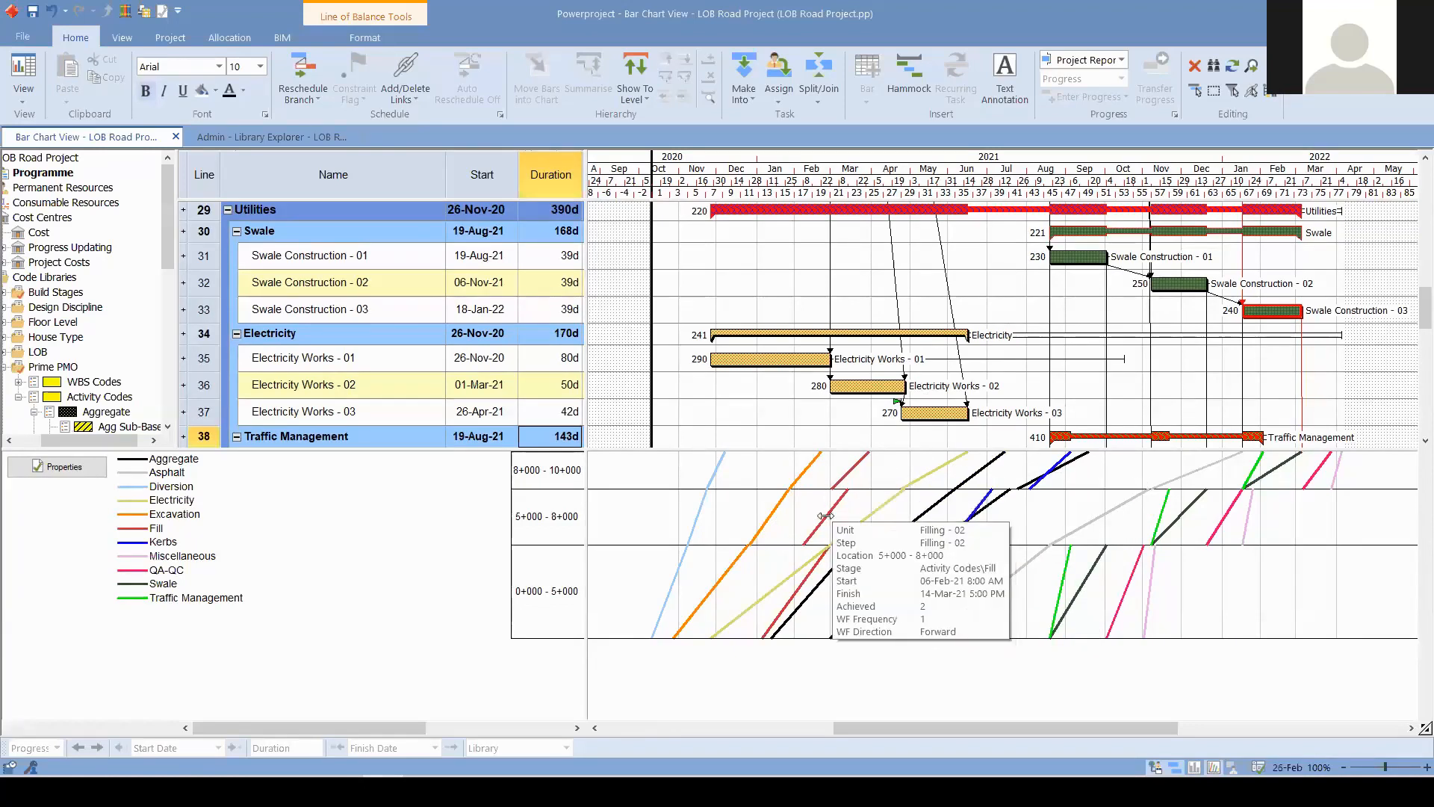
pyautogui.moveTo(897, 519); pyautogui.dragTo(900, 516)
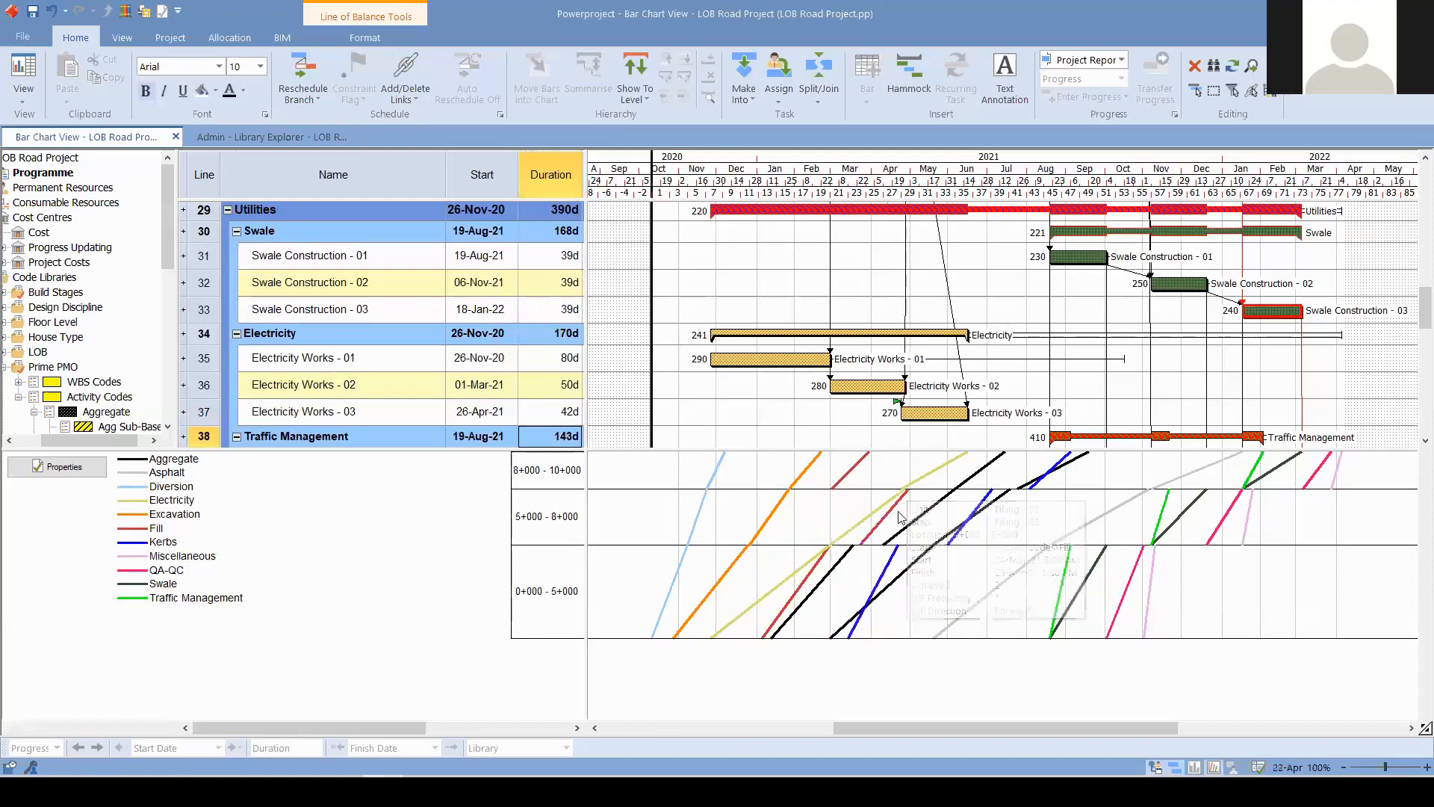
pyautogui.moveTo(854, 465)
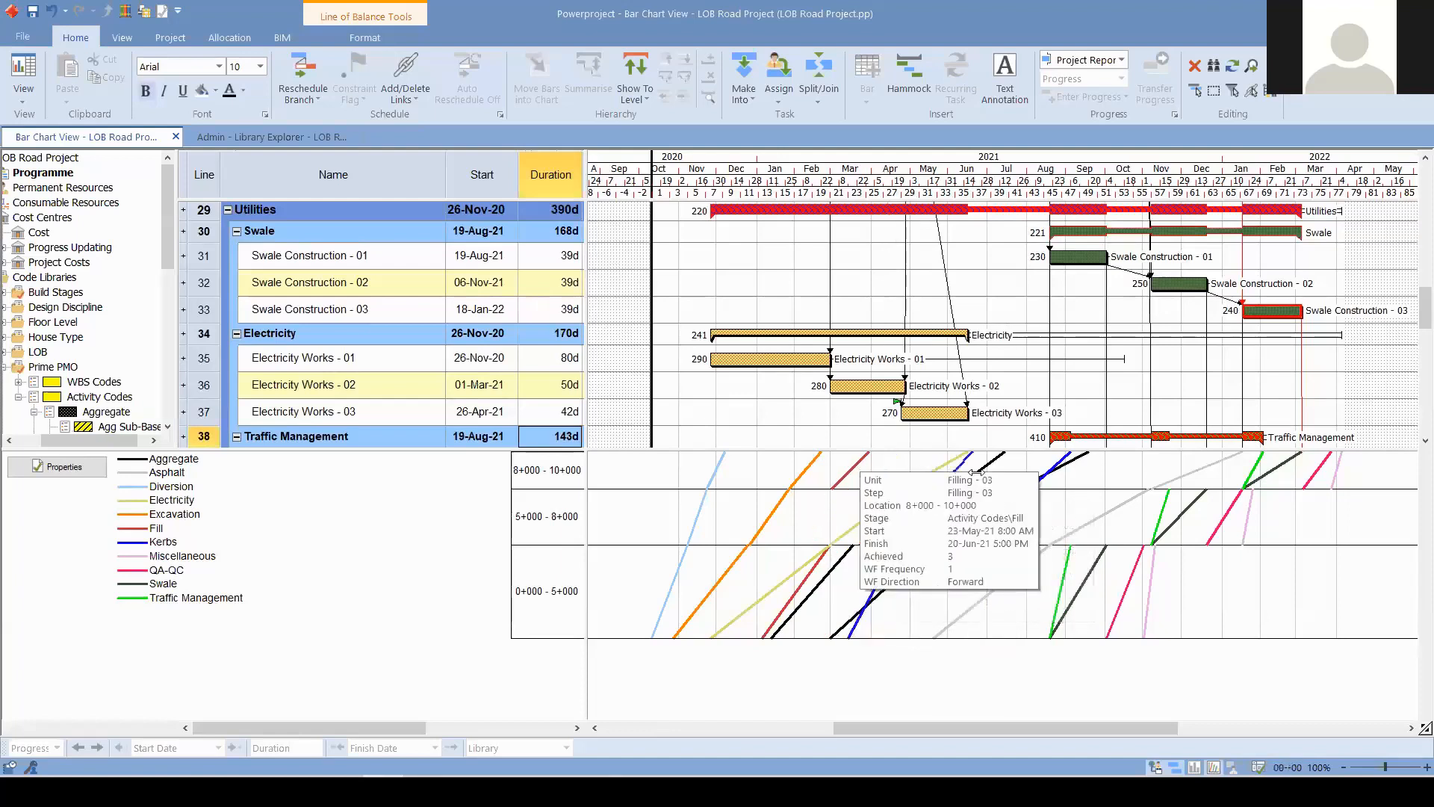
pyautogui.moveTo(971, 473); pyautogui.dragTo(964, 472)
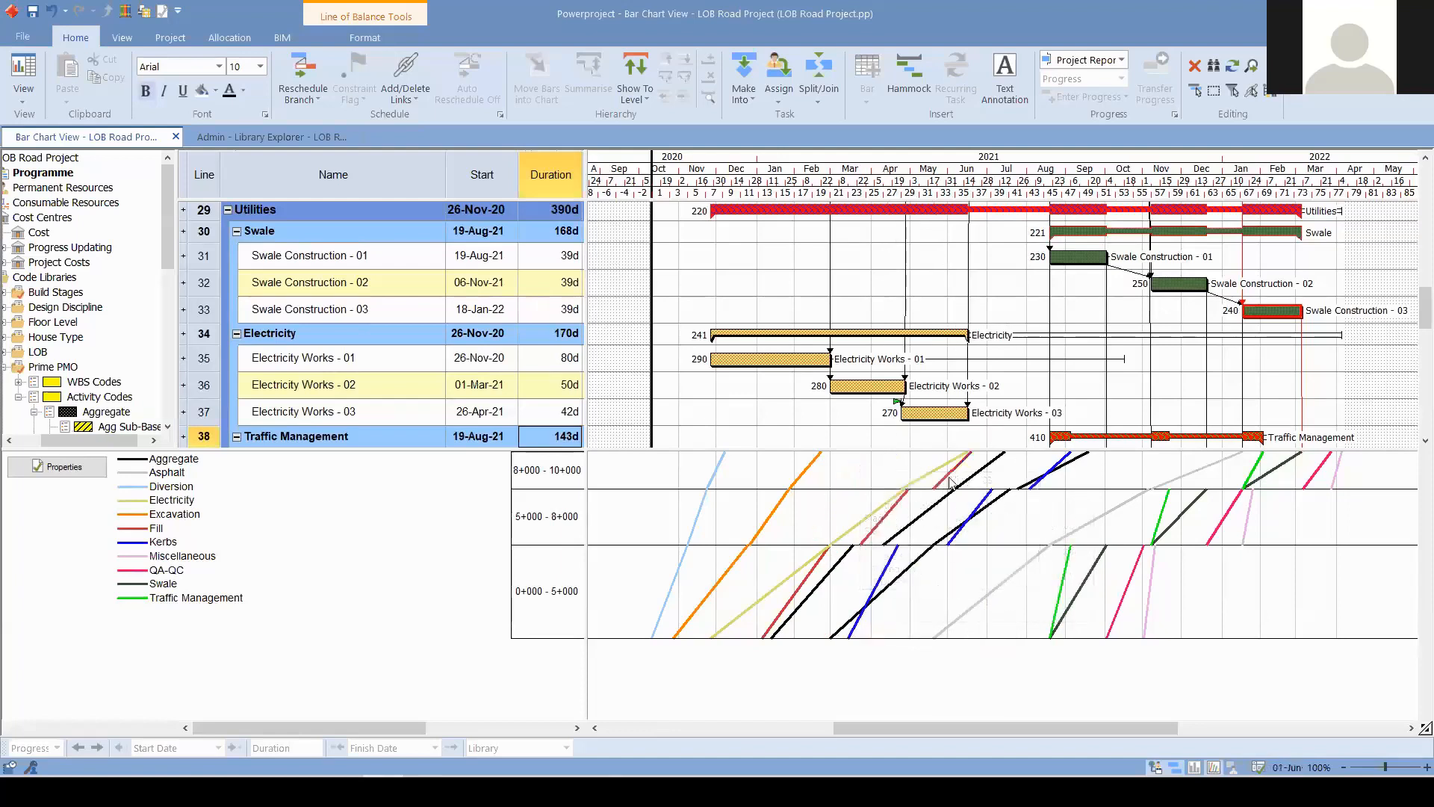
# - Move Aggregate Subbase - 02 to start on 28-Mar-21 and Aggregate Subbase - 03 on 27-May-21, close behind the Filling lines
pyautogui.moveTo(945, 477)
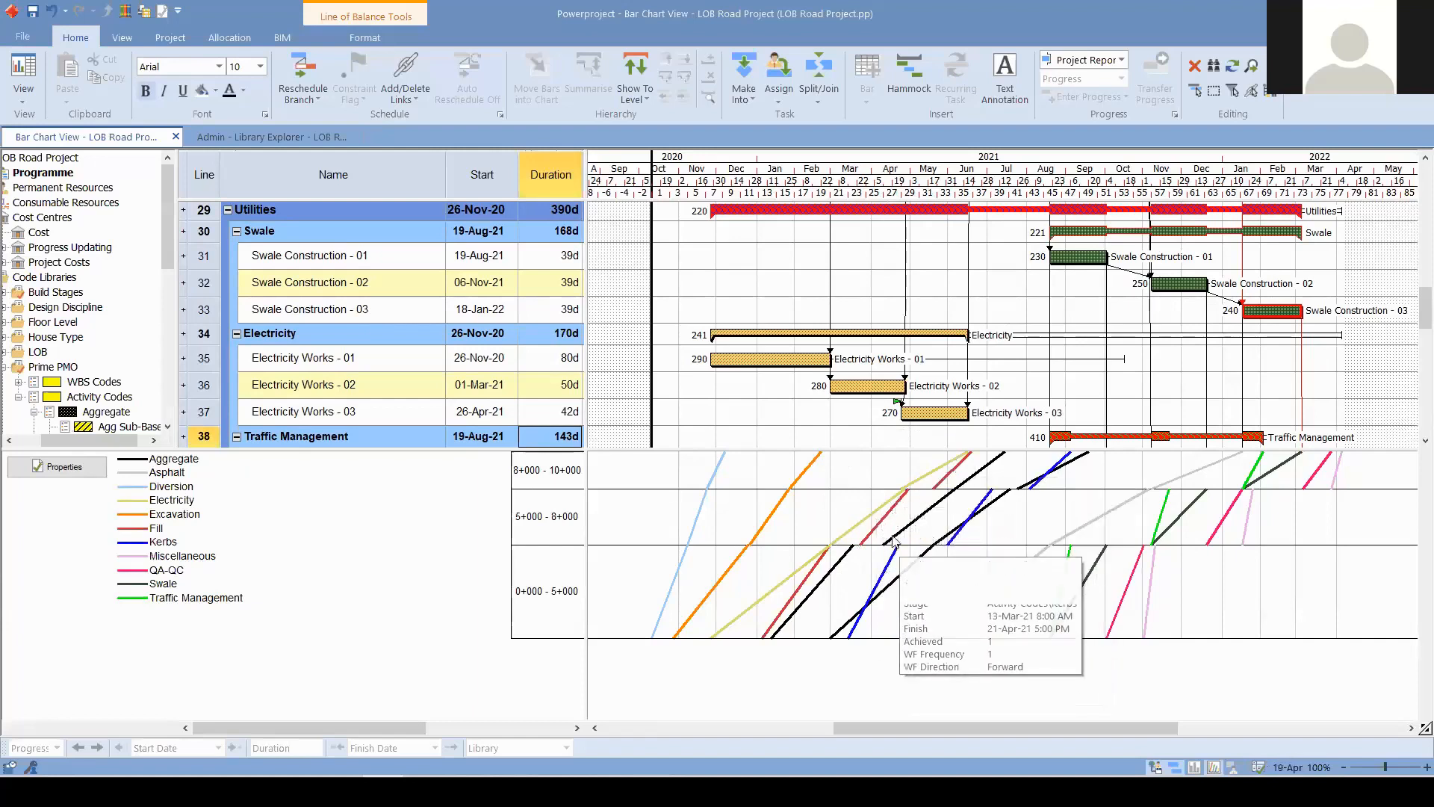
pyautogui.moveTo(848, 551)
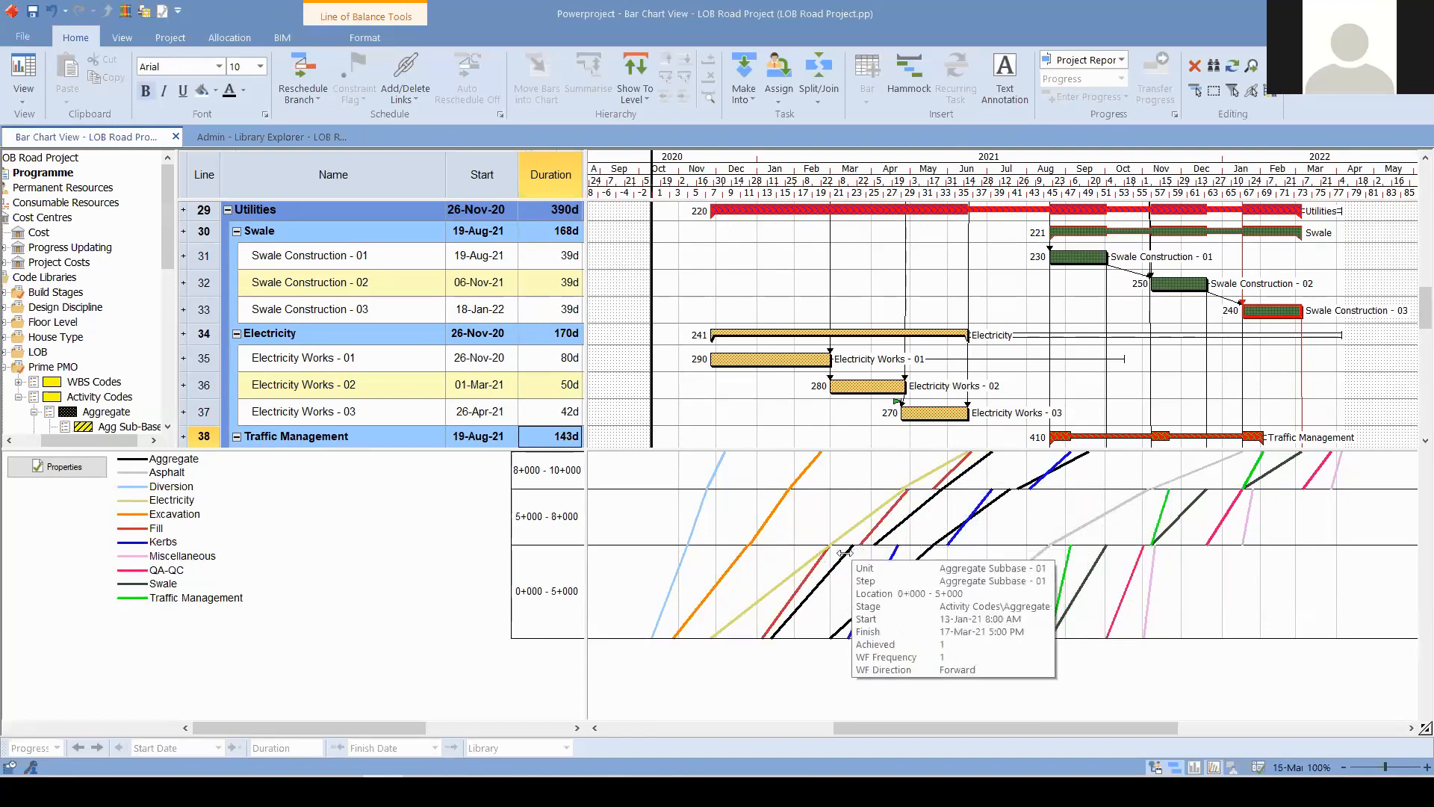
pyautogui.click(894, 520)
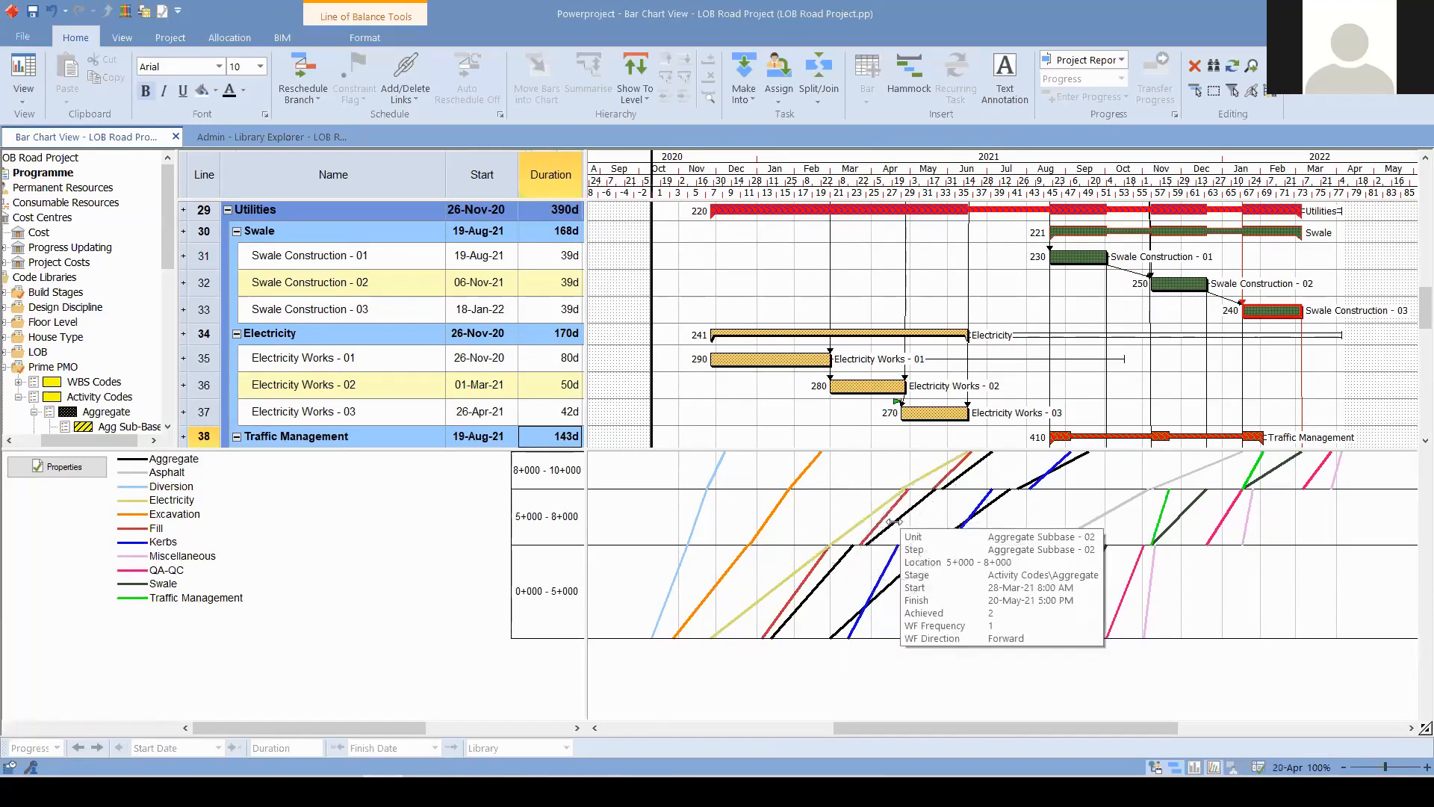
# - Shift the Aggregate Roadbase - 01 line in the 0+000 - 5+000 zone earlier, to start on 30-Jan-21
pyautogui.moveTo(891, 556)
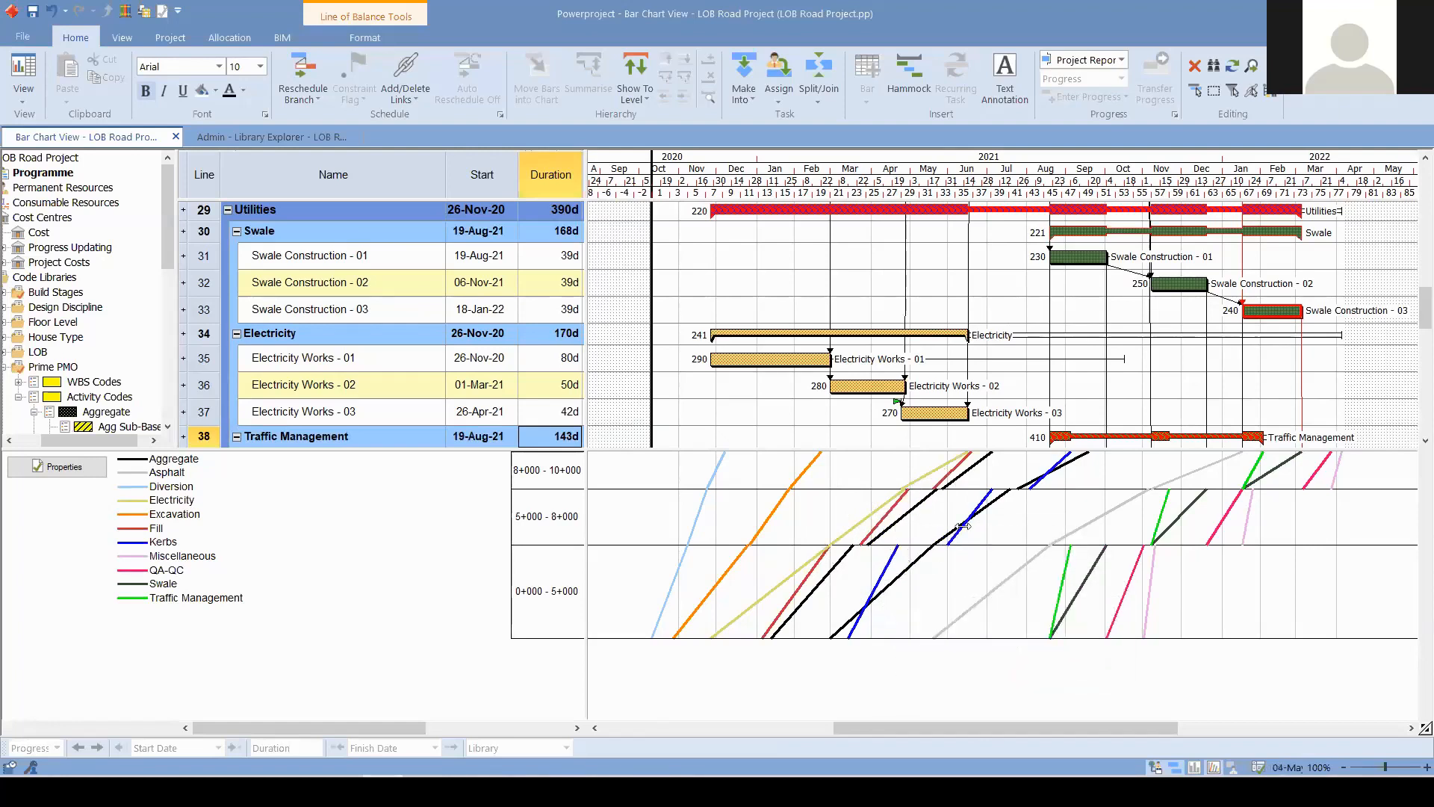
pyautogui.moveTo(977, 512)
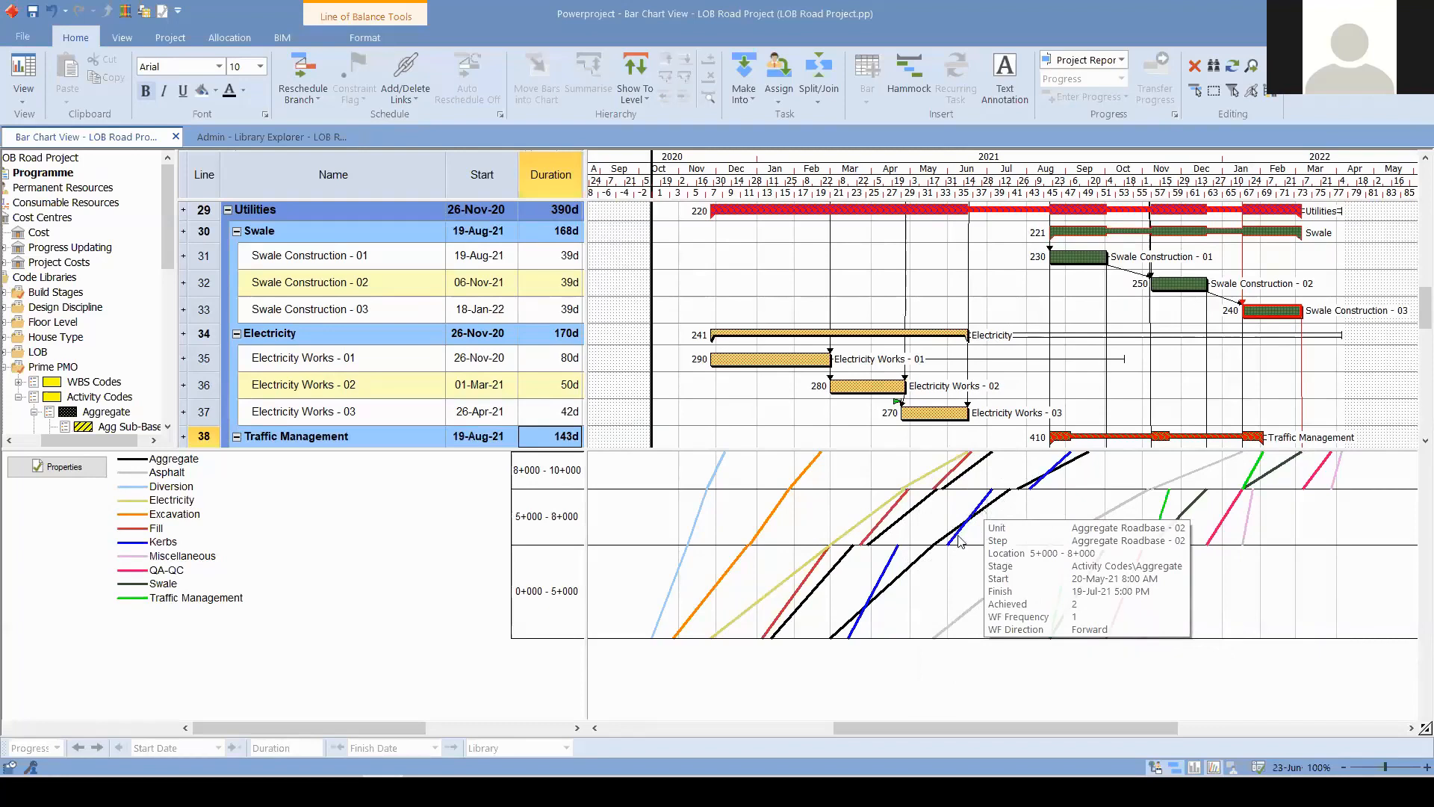
pyautogui.press('ctrl')
pyautogui.press('ctrl')
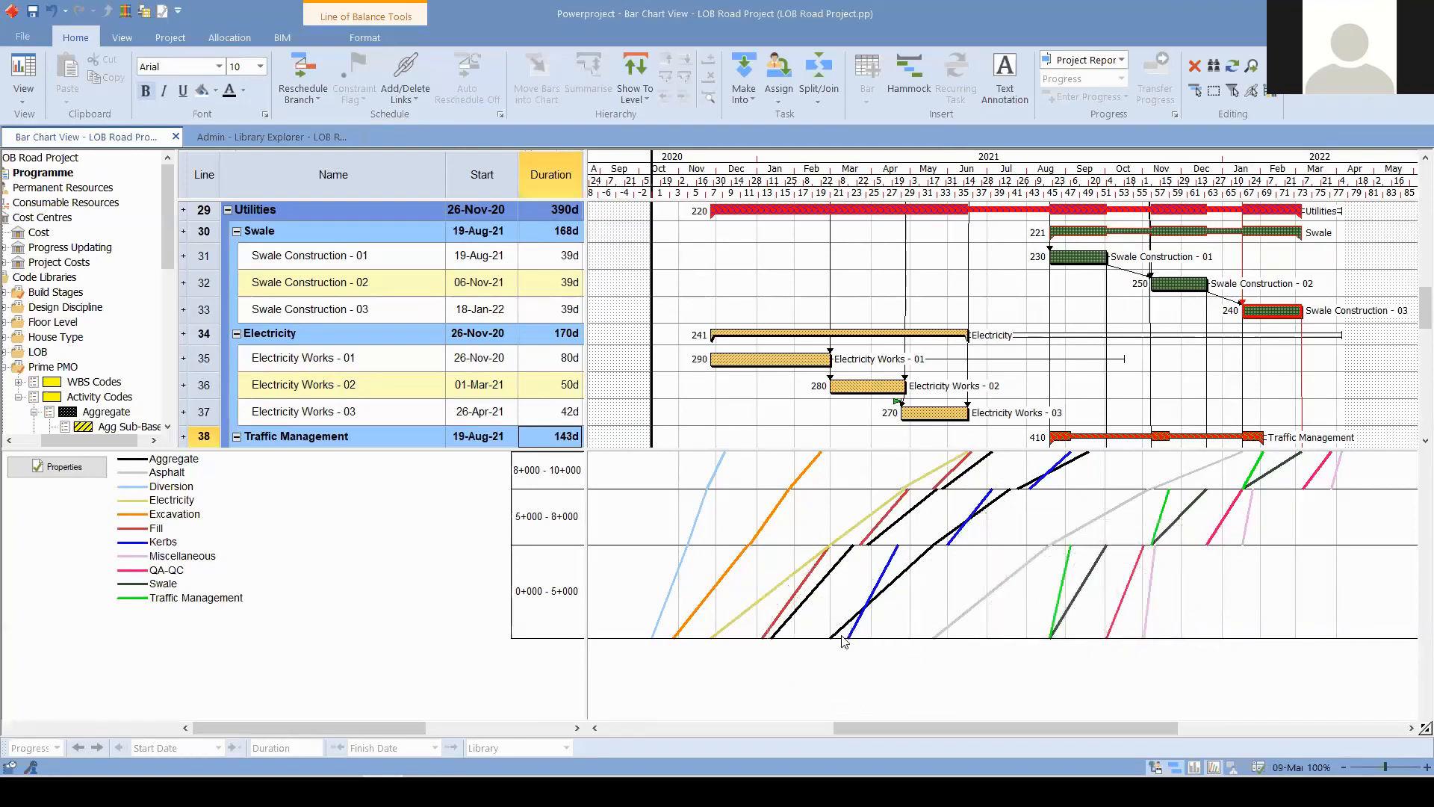
pyautogui.moveTo(836, 629)
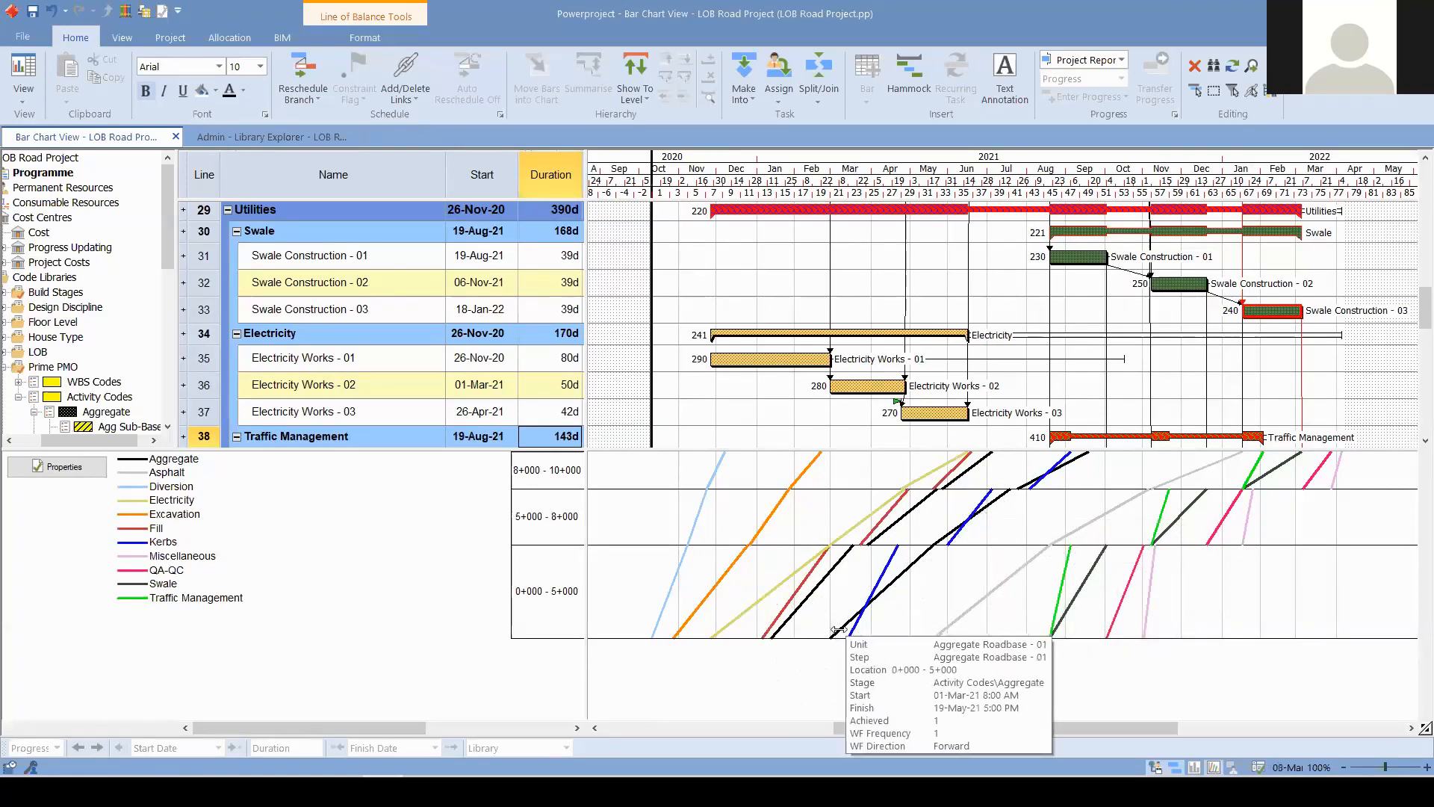
pyautogui.moveTo(816, 626); pyautogui.dragTo(793, 621)
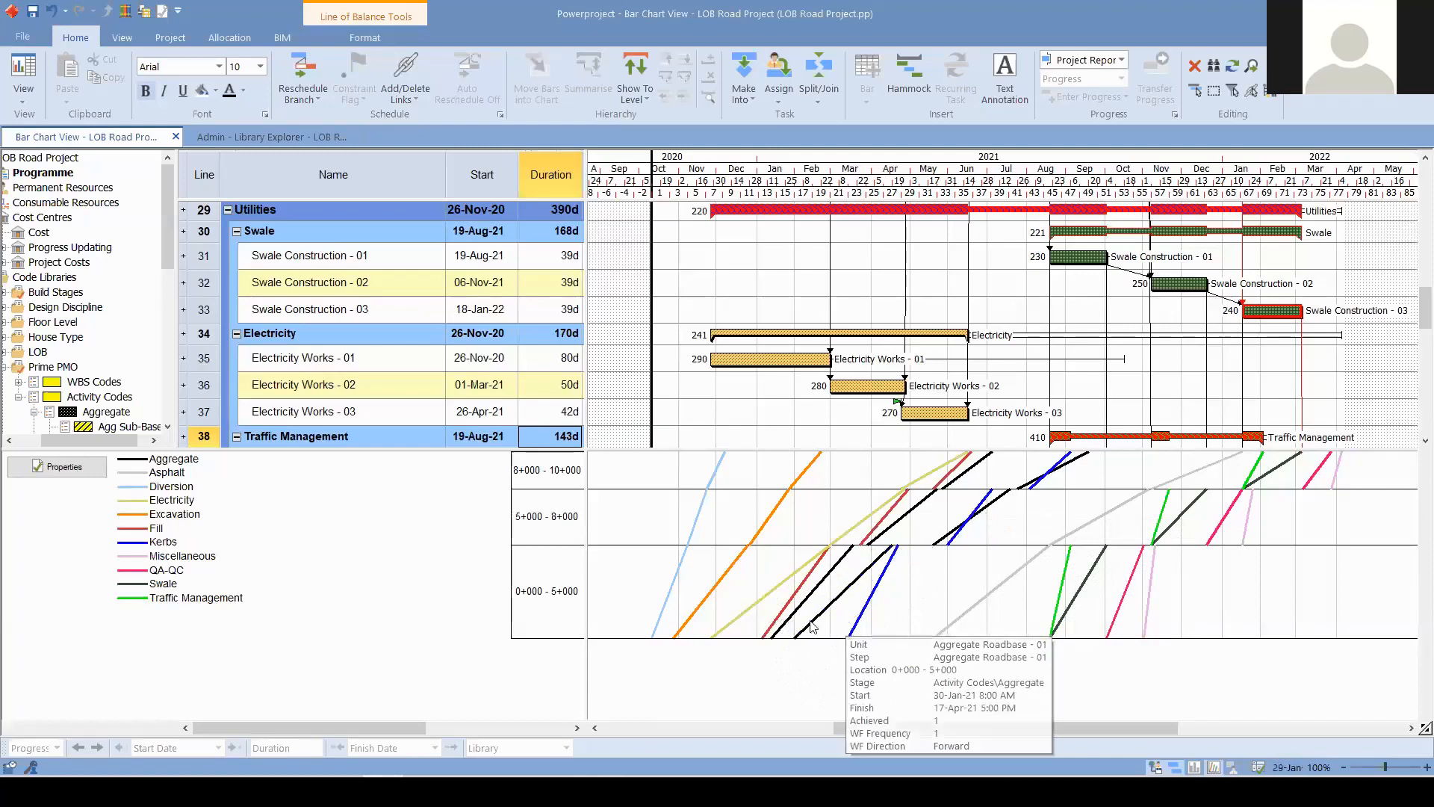
# - Shift Aggregate Roadbase - 02 to start on 19-Apr-21 and Aggregate Roadbase - 03 on 21-Jun-21, continuing the preceding roadbase lines
pyautogui.moveTo(946, 533)
pyautogui.moveTo(906, 529); pyautogui.dragTo(905, 529)
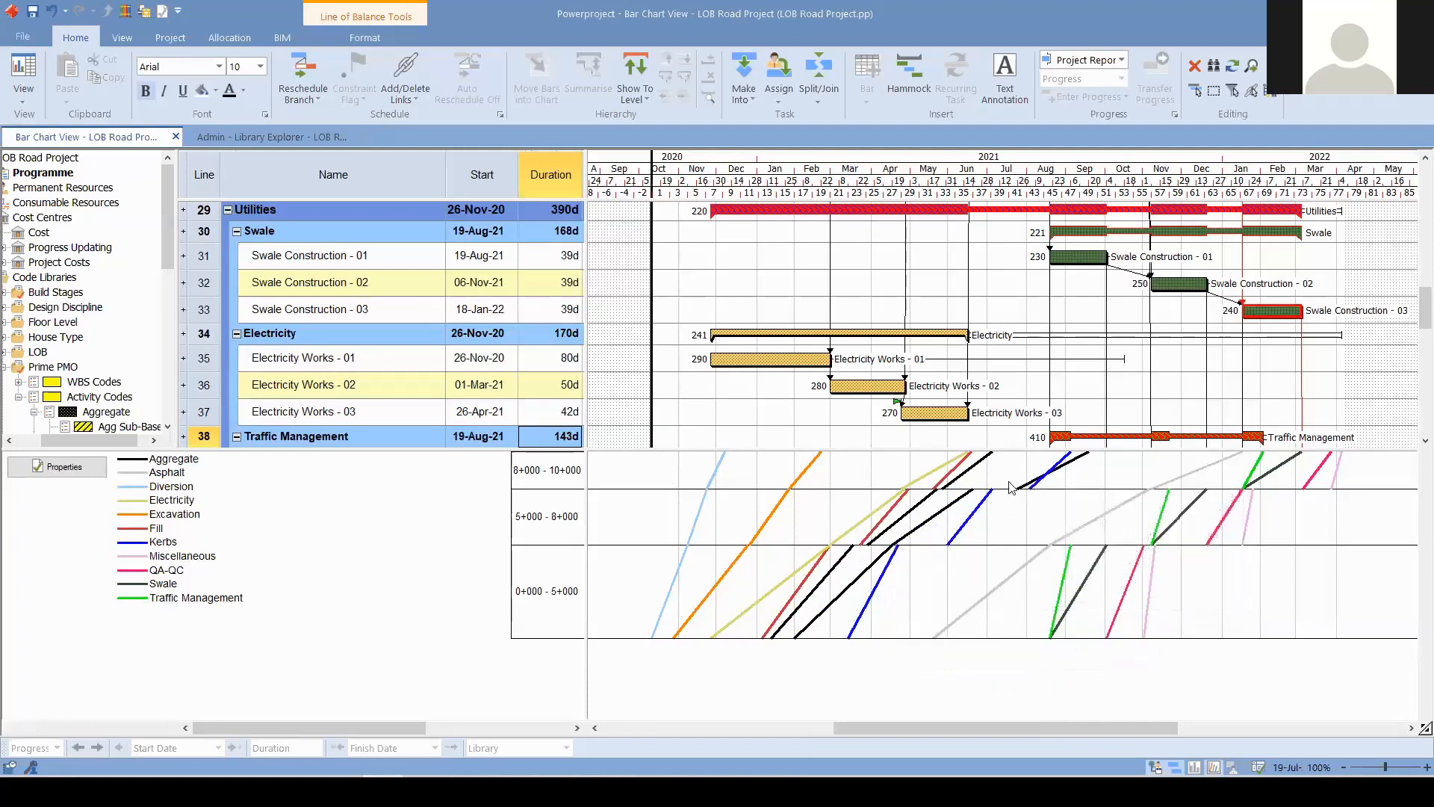
pyautogui.moveTo(1016, 488)
pyautogui.mouseDown()
pyautogui.moveTo(979, 482)
pyautogui.moveTo(991, 495)
pyautogui.mouseUp()
# - Shift the Kerbs - 03 line in the 8+000 - 10+000 zone earlier, to start on 28-Jul-21
pyautogui.press('ctrl')
pyautogui.moveTo(967, 520)
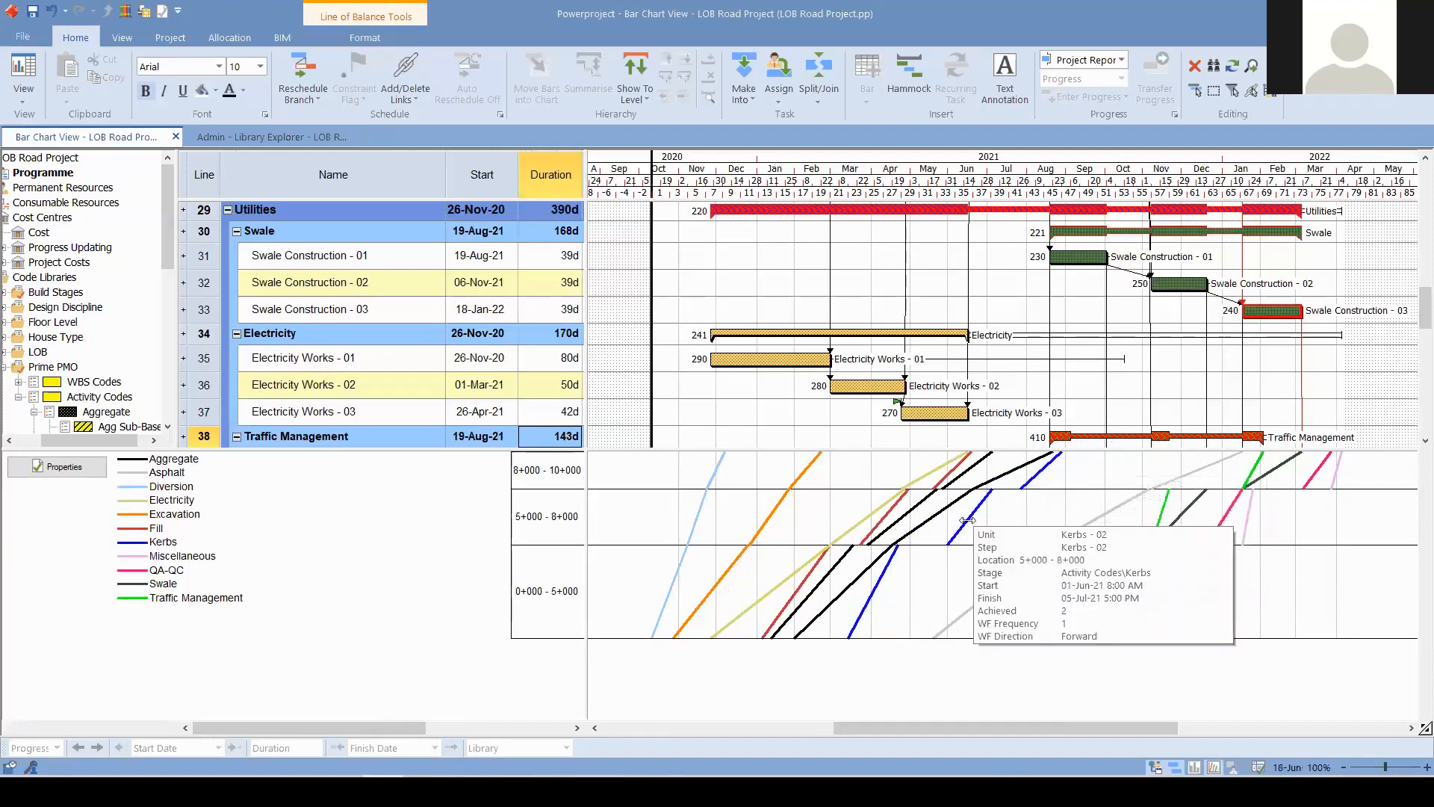
pyautogui.moveTo(878, 581)
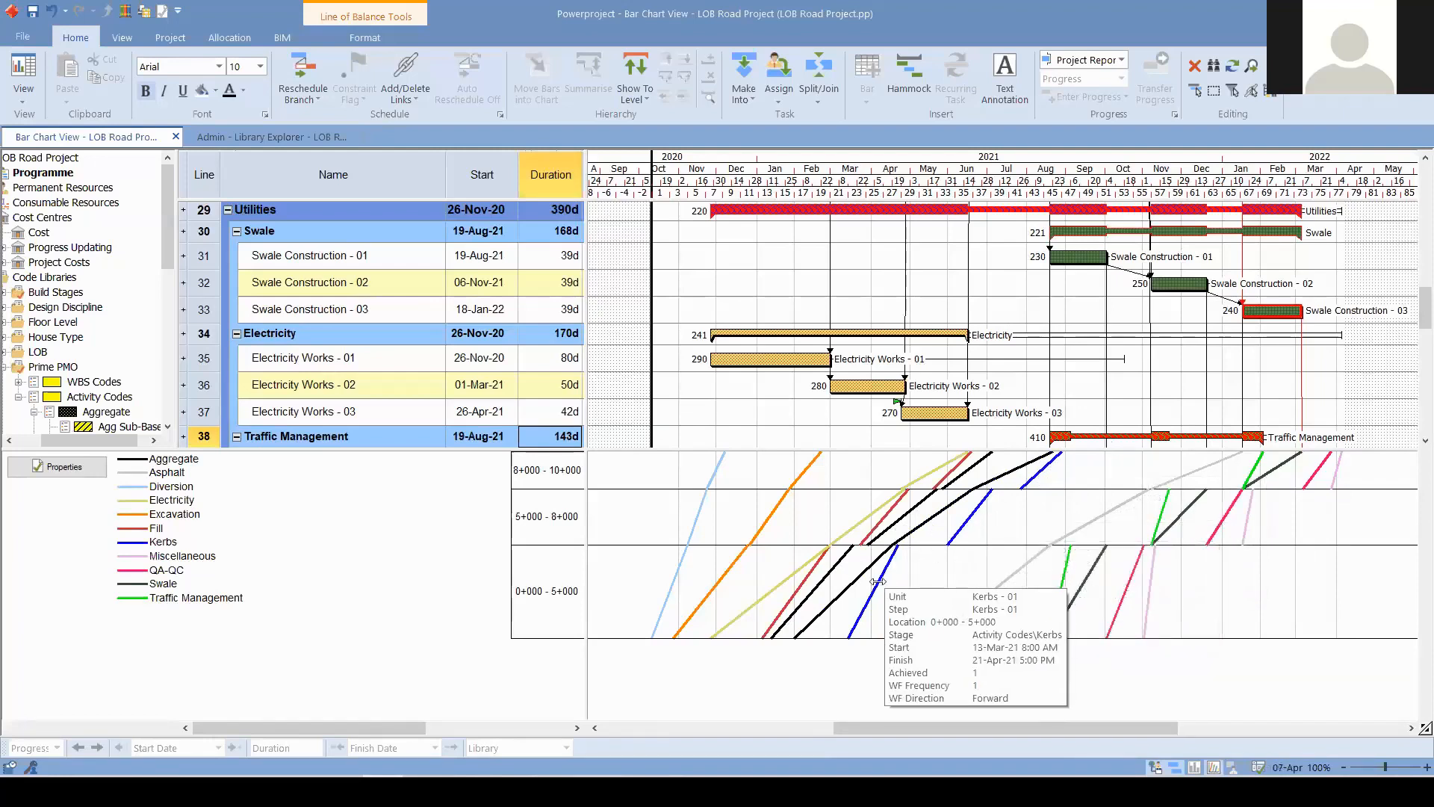
# - Try Kerbs - 02 directly after Kerbs - 01, then place it to start on 20-Jun-21, leading into Kerbs - 03
pyautogui.press('ctrl')
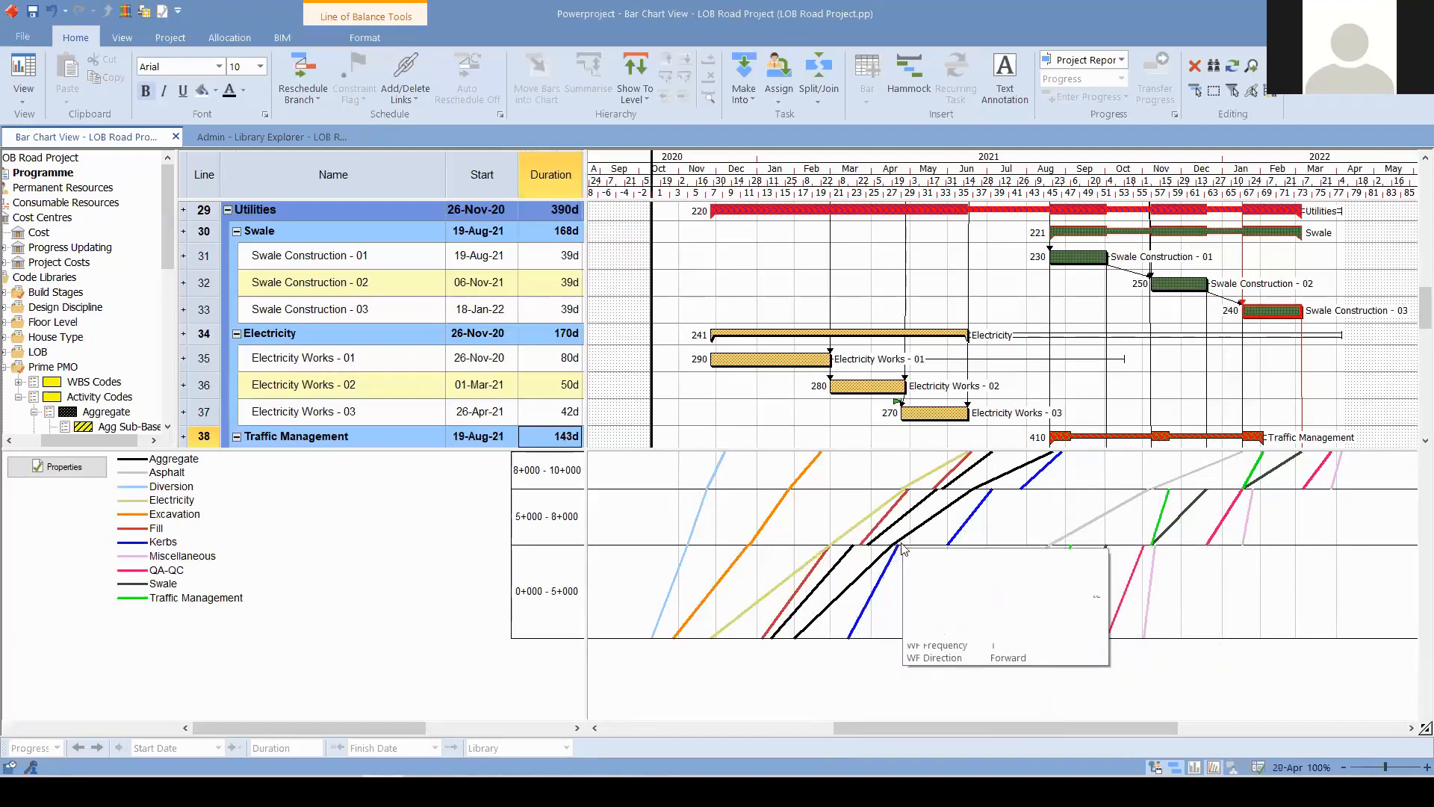
pyautogui.press('ctrl')
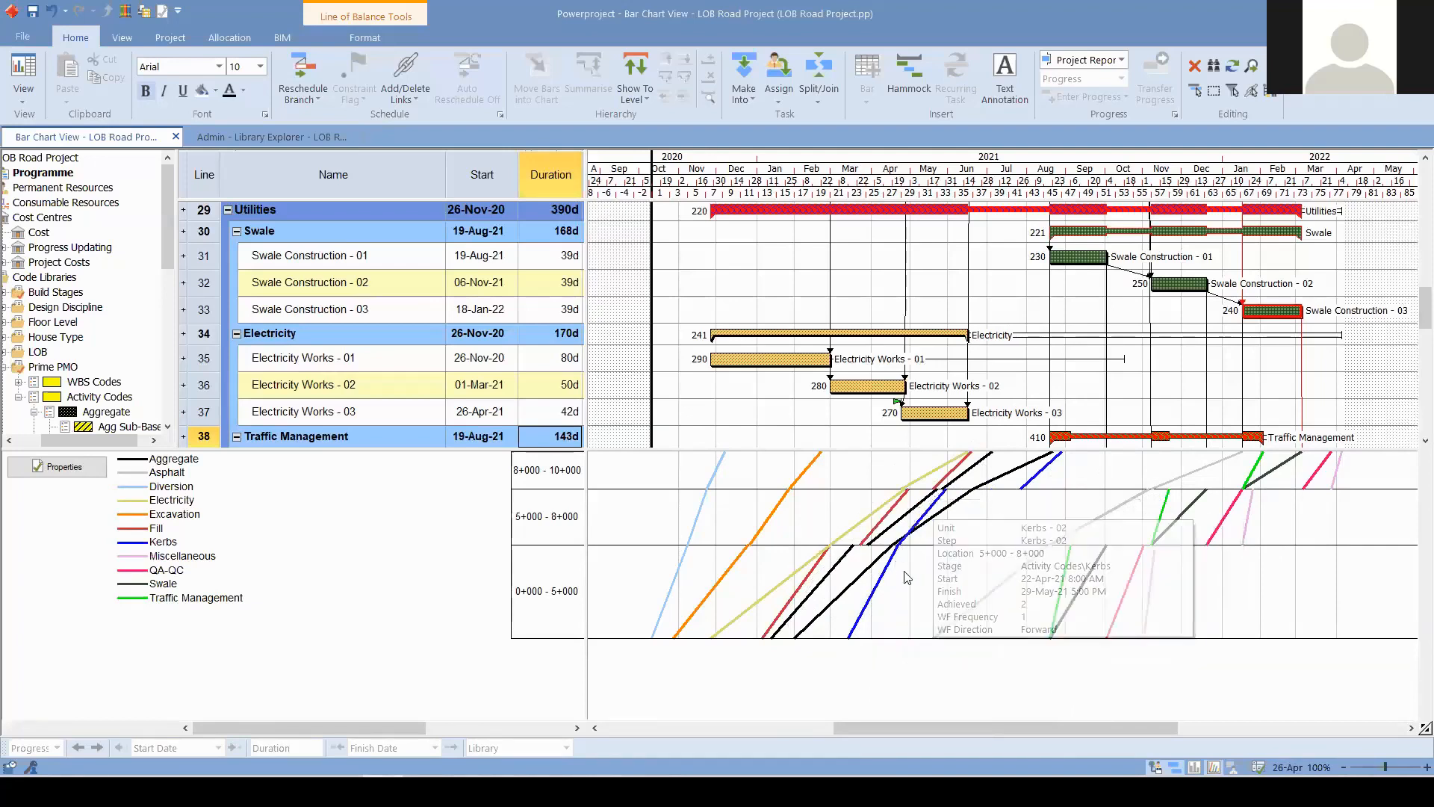
pyautogui.press('ctrl')
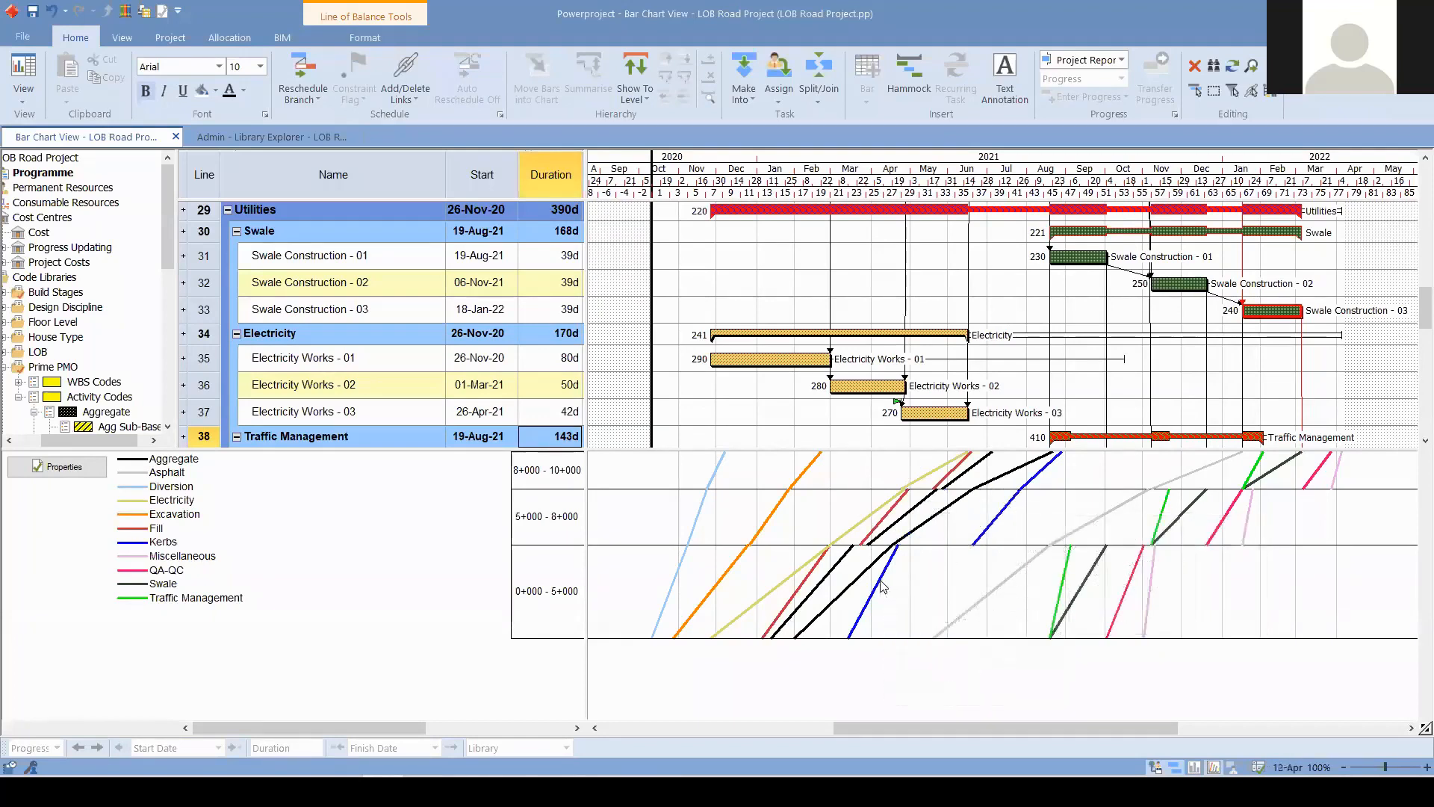
# - Bring the Kerbs tasks into the bar chart and shift the Kerbs - 01 line later, to start on 06-May-21
pyautogui.scroll(-4, 1042, 326)
pyautogui.scroll(8, 878, 367)
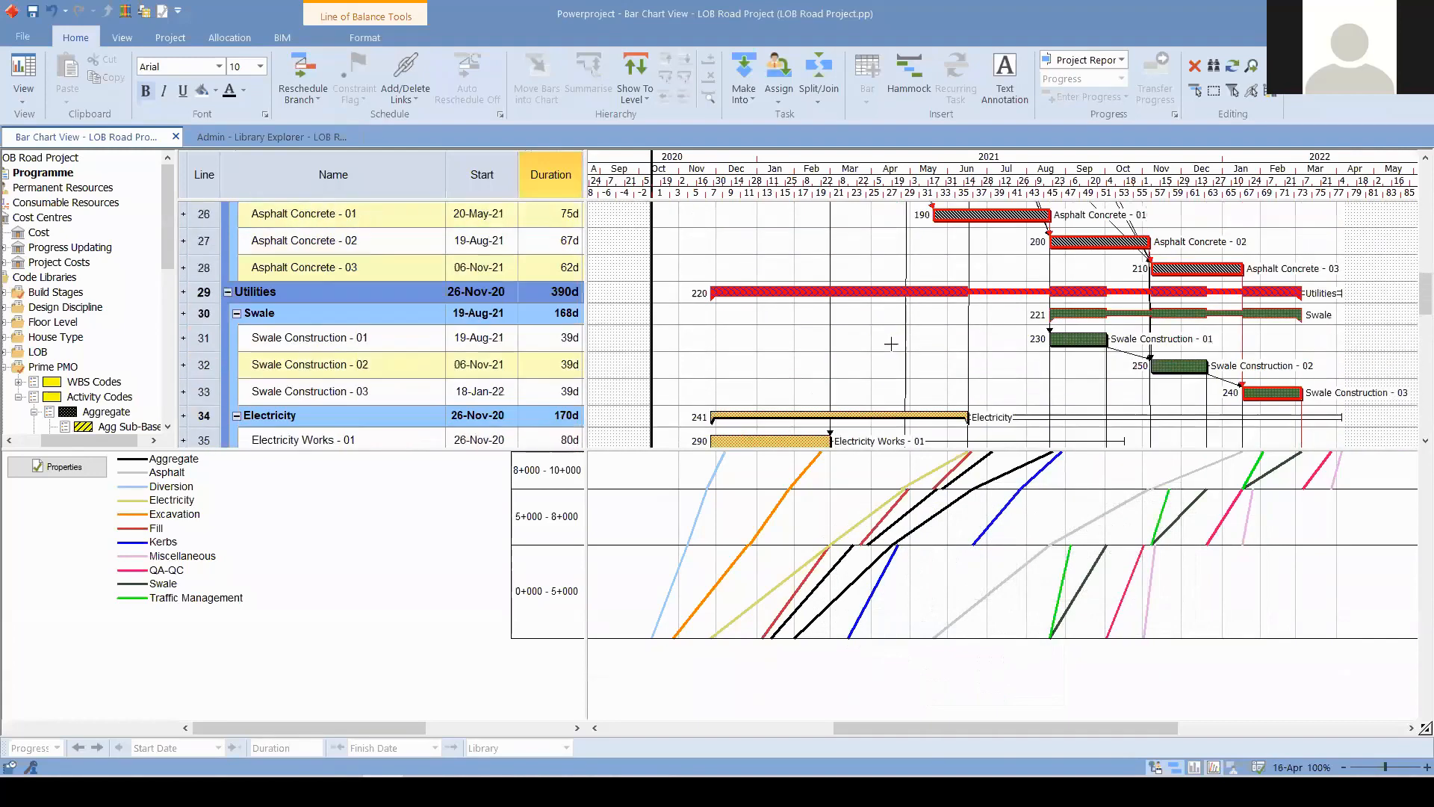
pyautogui.click(882, 344)
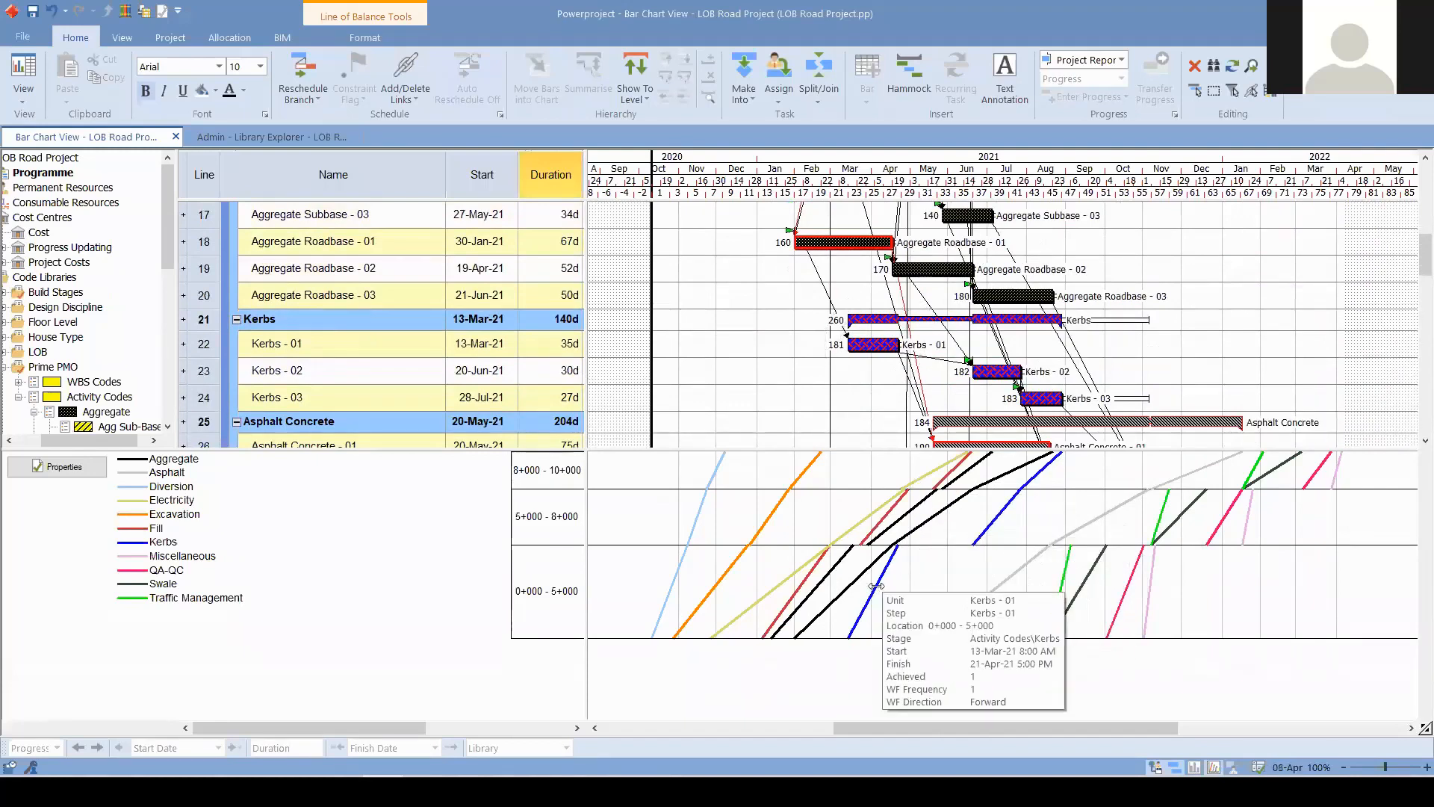
pyautogui.moveTo(961, 580); pyautogui.dragTo(962, 579)
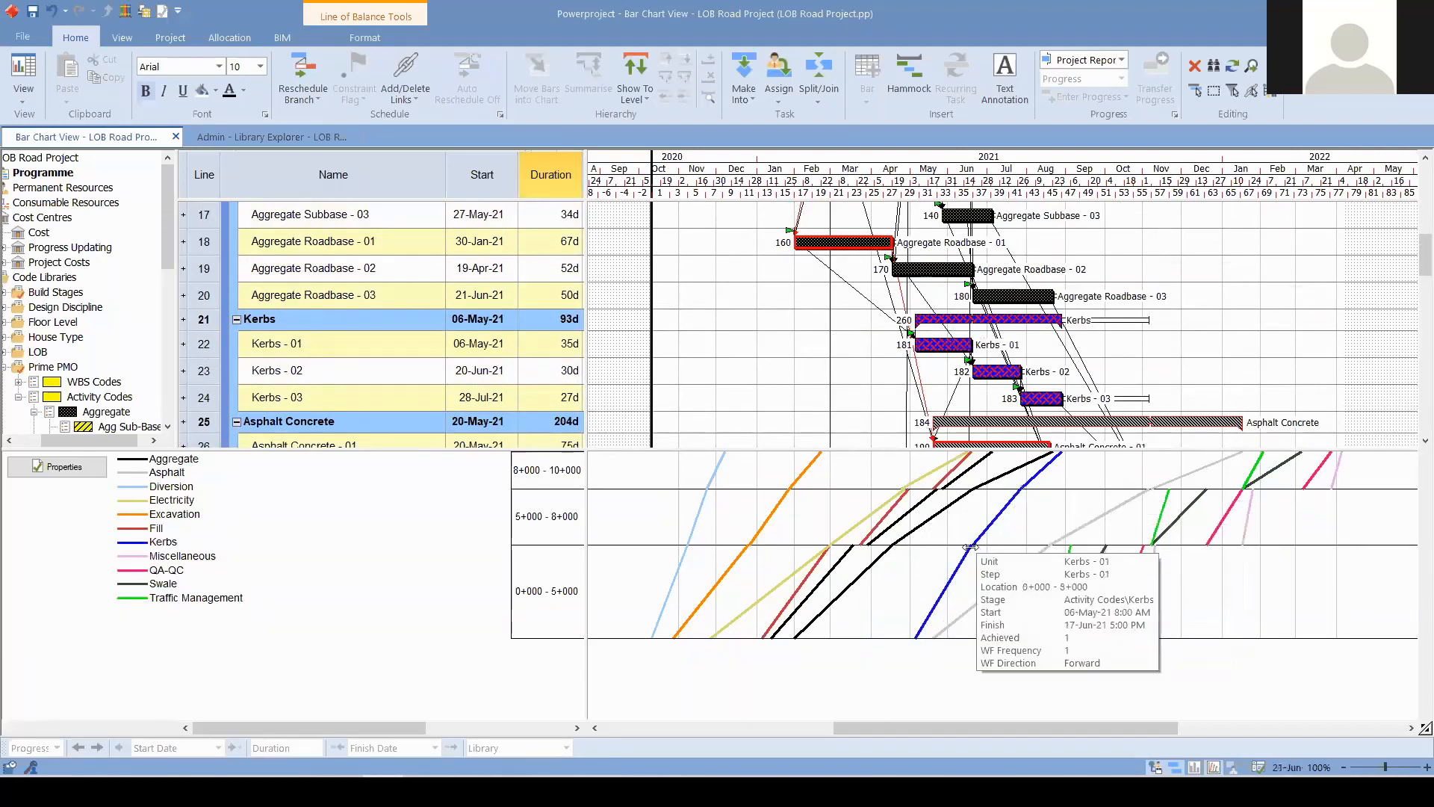
# - Try the Kerbs - 01 line at 13-Mar-21, then place it to start on 09-May-21, leading into Kerbs - 02
pyautogui.click(1044, 480)
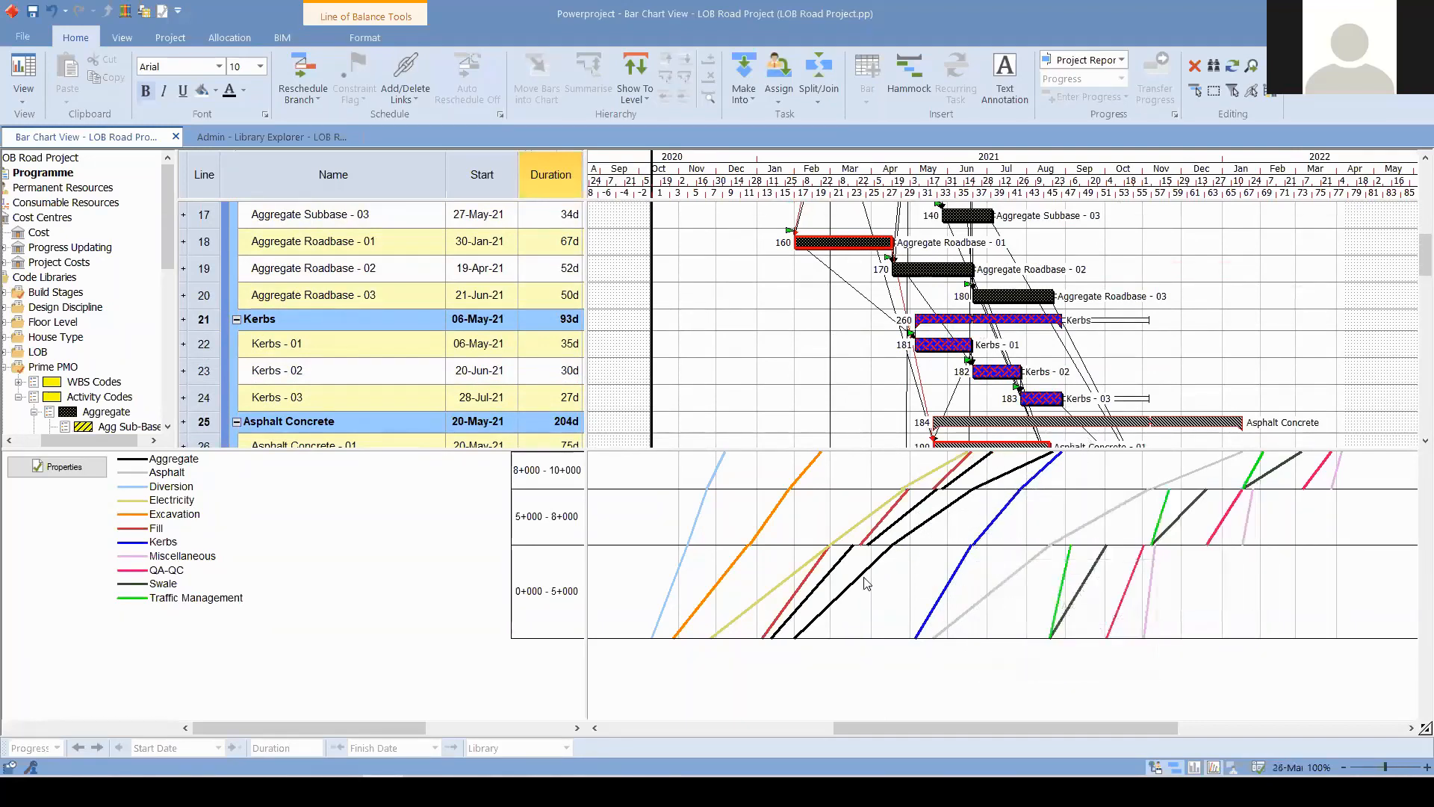
pyautogui.moveTo(944, 589)
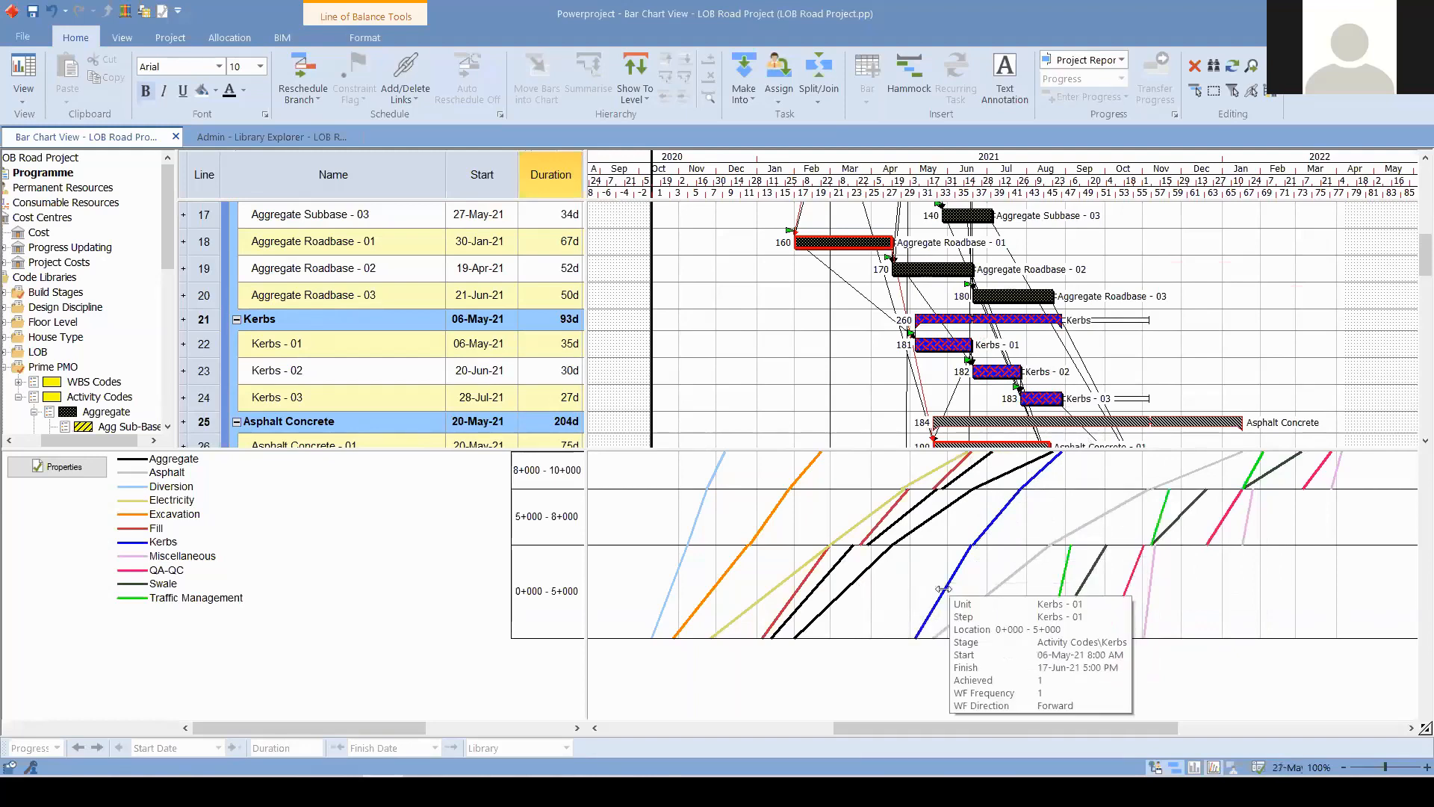
pyautogui.moveTo(864, 585); pyautogui.dragTo(808, 590)
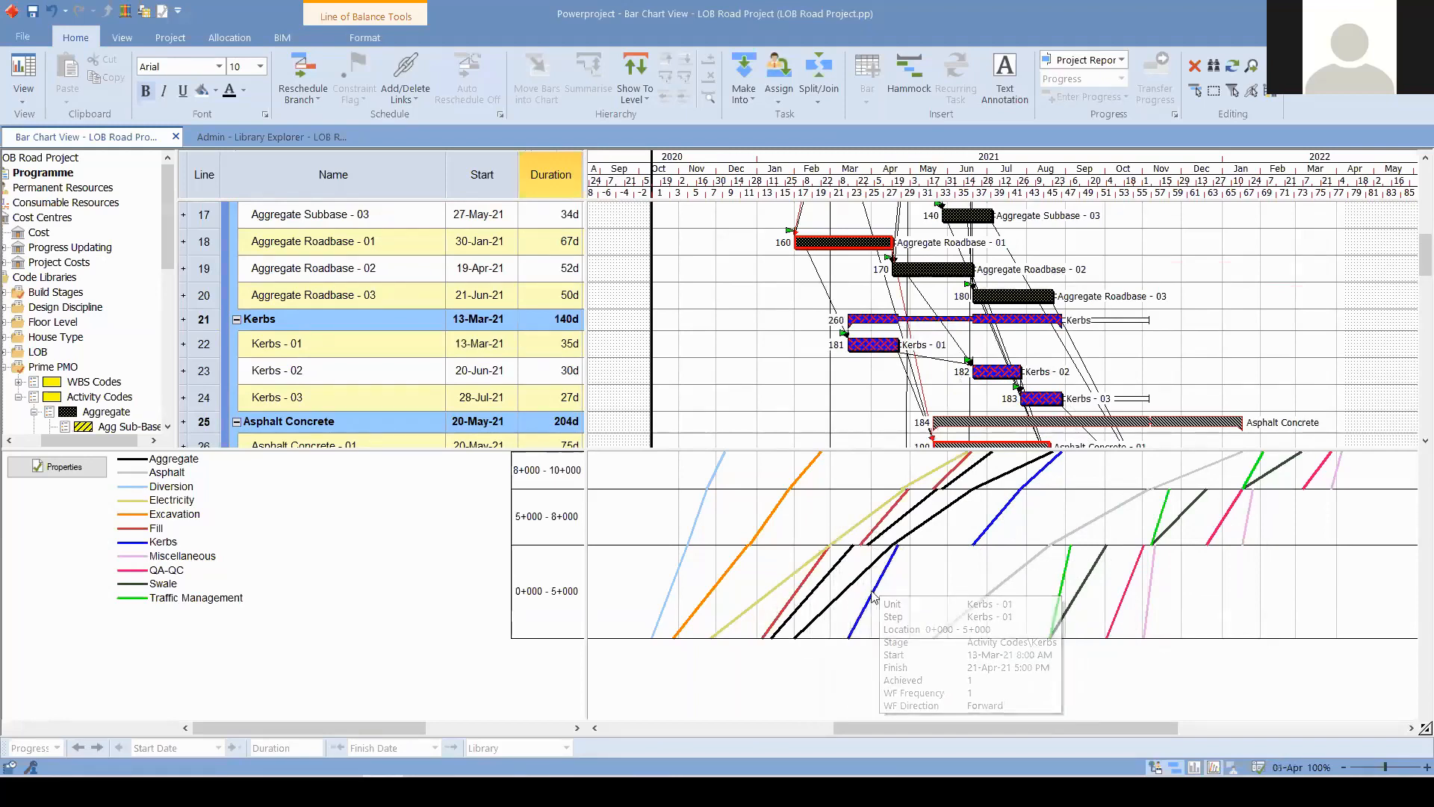
pyautogui.moveTo(872, 589); pyautogui.dragTo(963, 591)
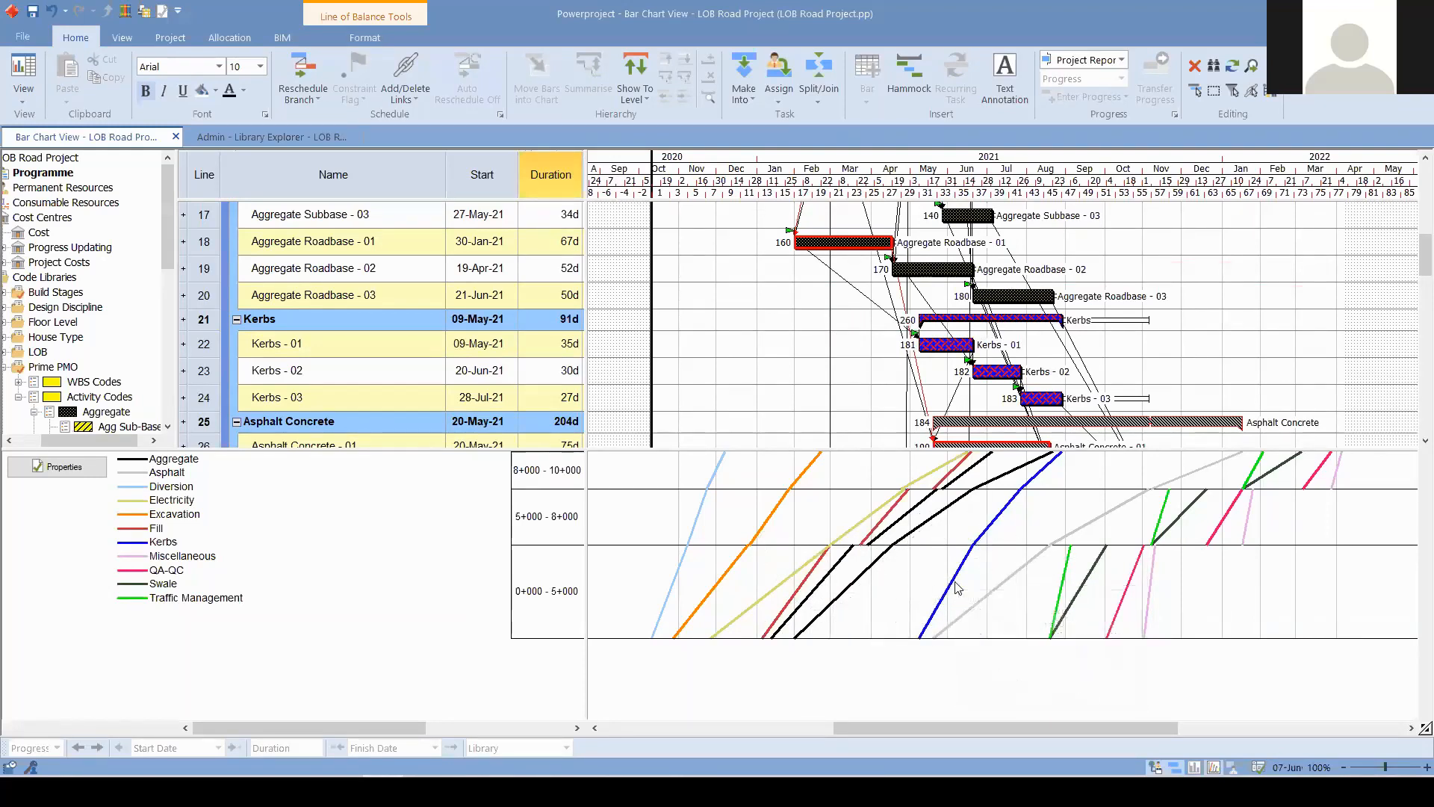
pyautogui.moveTo(996, 589)
pyautogui.mouseDown()
pyautogui.moveTo(982, 586)
pyautogui.moveTo(998, 589)
pyautogui.mouseUp()
# - Set the duration of Asphalt Concrete - 02 to 40 days and of Asphalt Concrete - 03 to 45 days
pyautogui.scroll(-2, 520, 329)
pyautogui.click(573, 325)
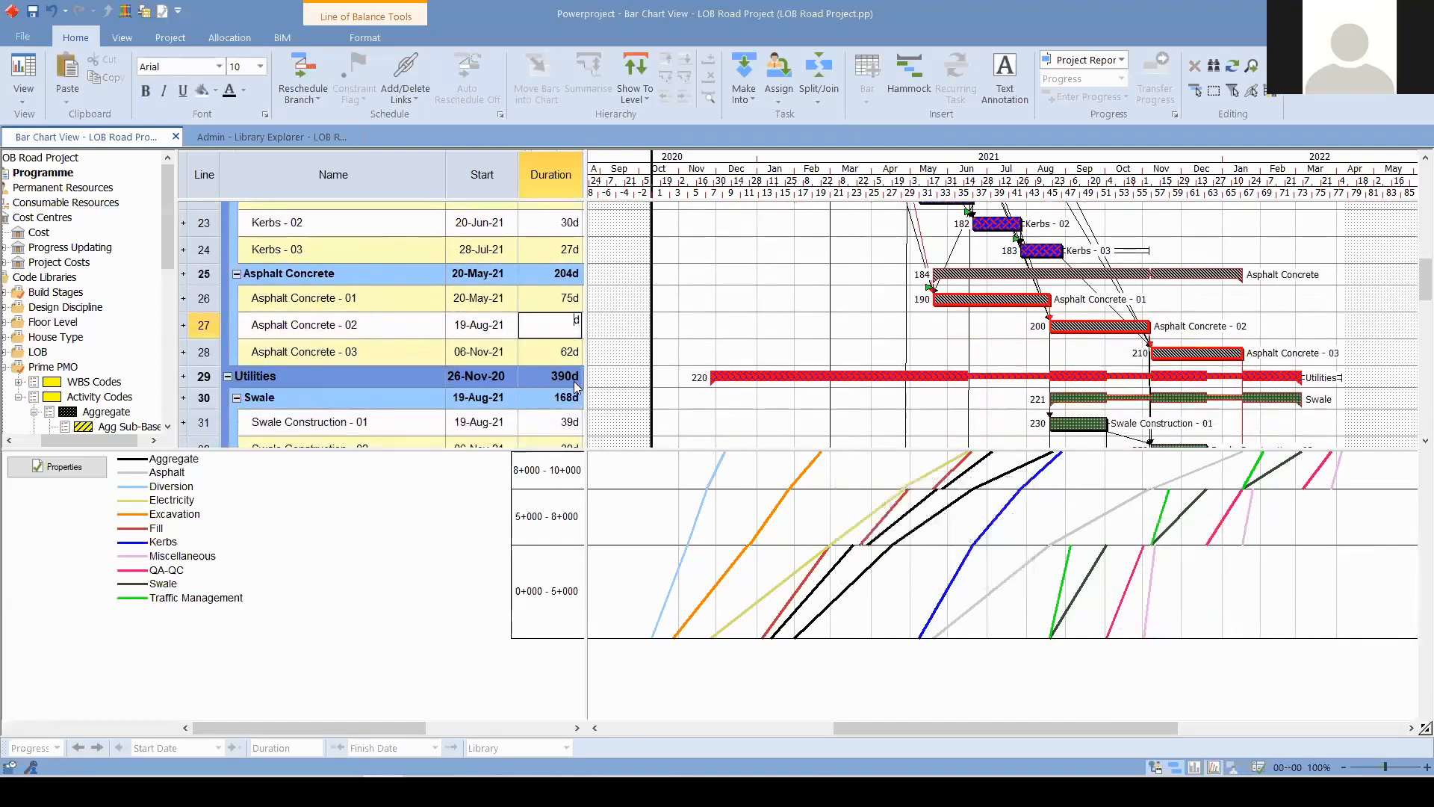
pyautogui.write('40')
pyautogui.press('Return')
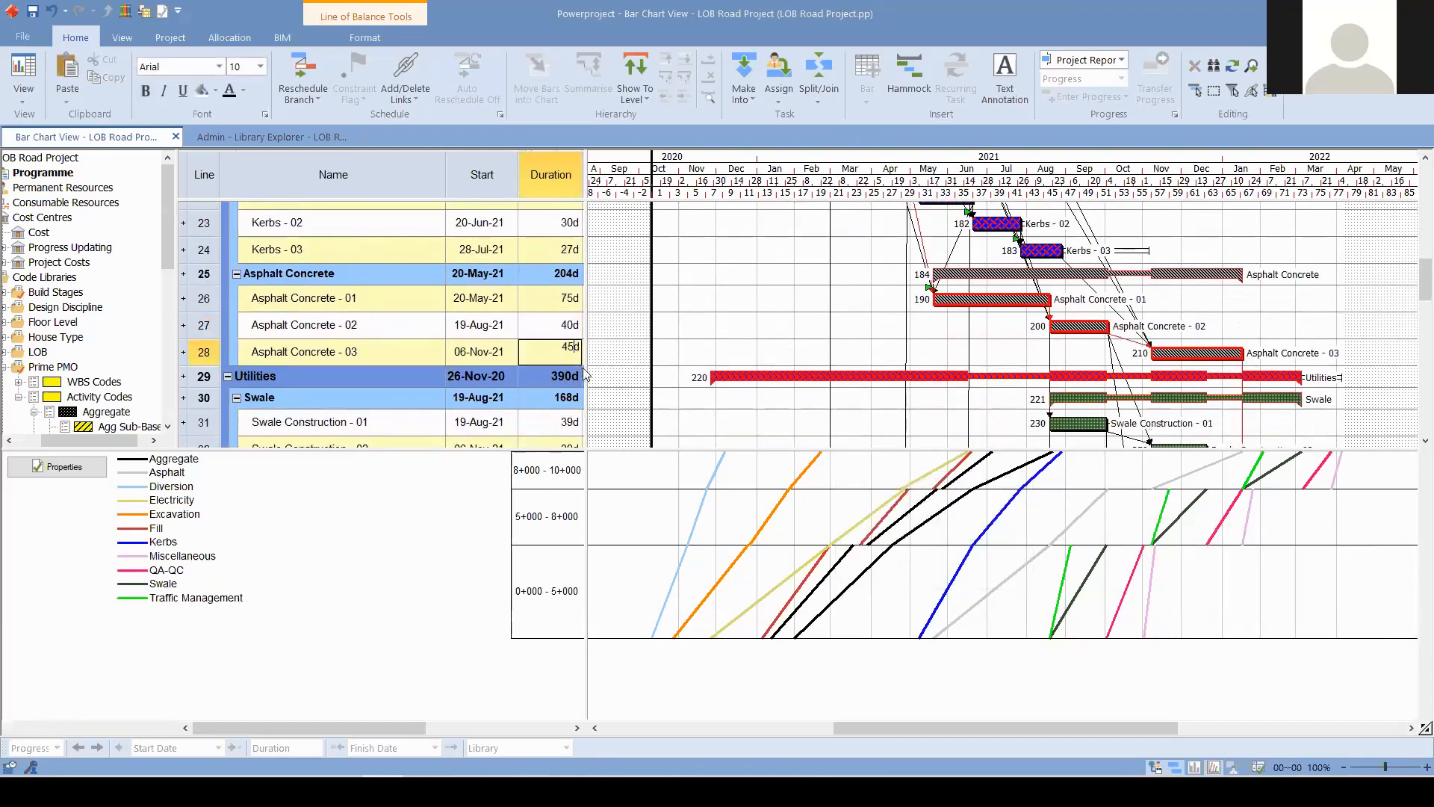
pyautogui.write('45')
pyautogui.press('Return')
# - Shift the Asphalt Concrete - 03 line earlier, to start on 03-Oct-21 directly behind Asphalt Concrete - 02
pyautogui.moveTo(1169, 475)
pyautogui.moveTo(1169, 475); pyautogui.dragTo(1115, 484)
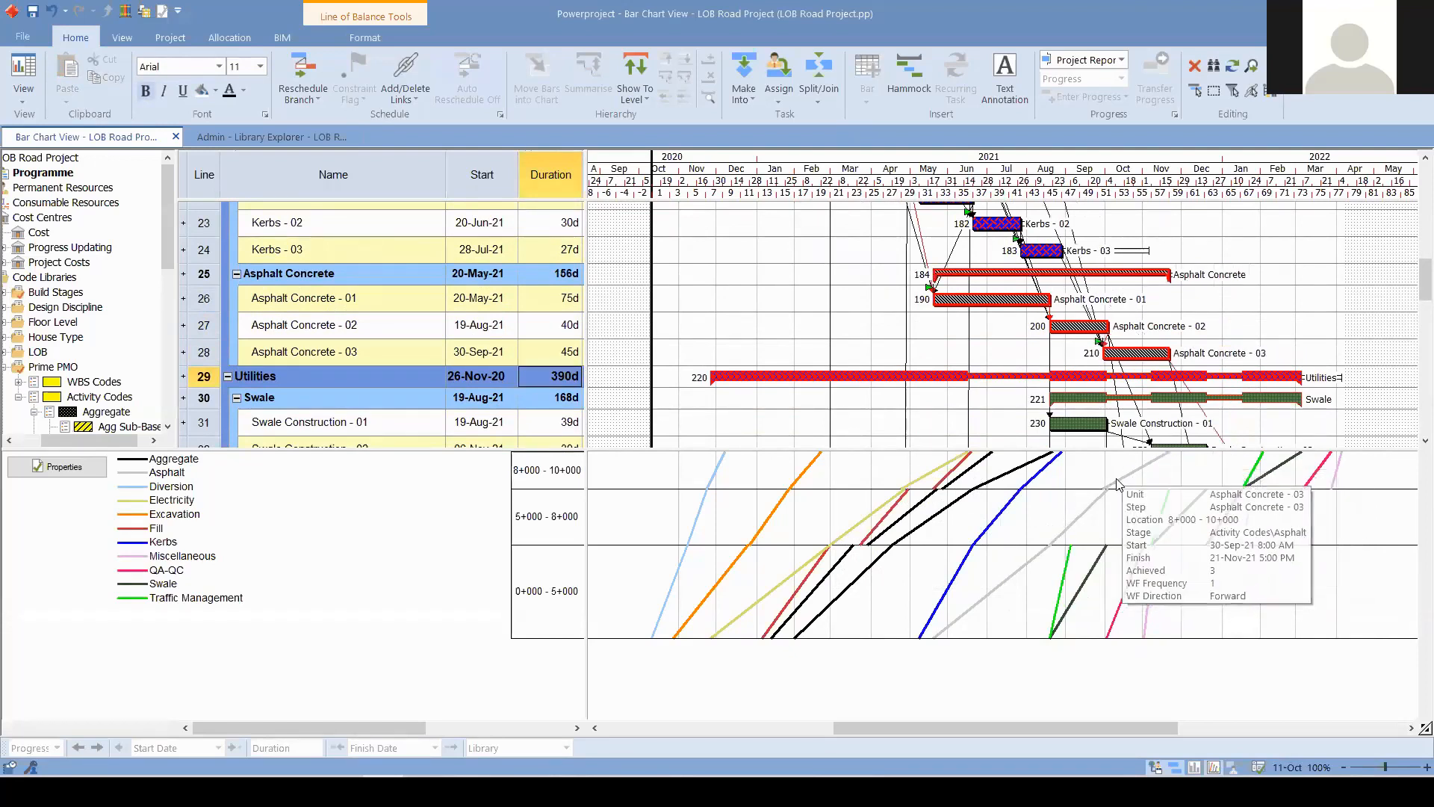
pyautogui.moveTo(1125, 479); pyautogui.dragTo(1128, 480)
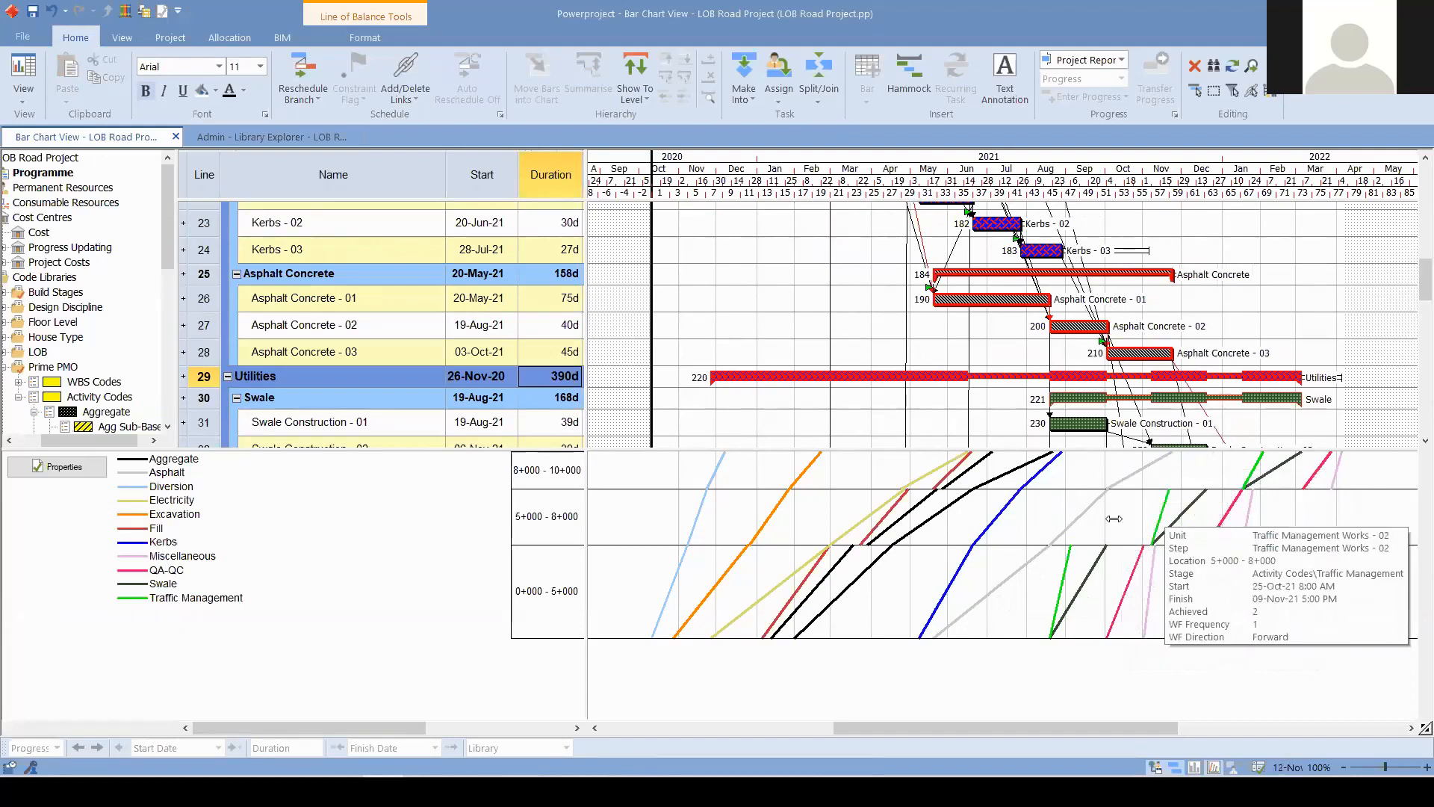
# - Line up Traffic Management Works - 01 on 11-Sep-21, - 02 on 27-Oct-21 and - 03 behind it, and start Swale Construction - 01 on 06-Sep-21
pyautogui.moveTo(1101, 516); pyautogui.dragTo(1100, 517)
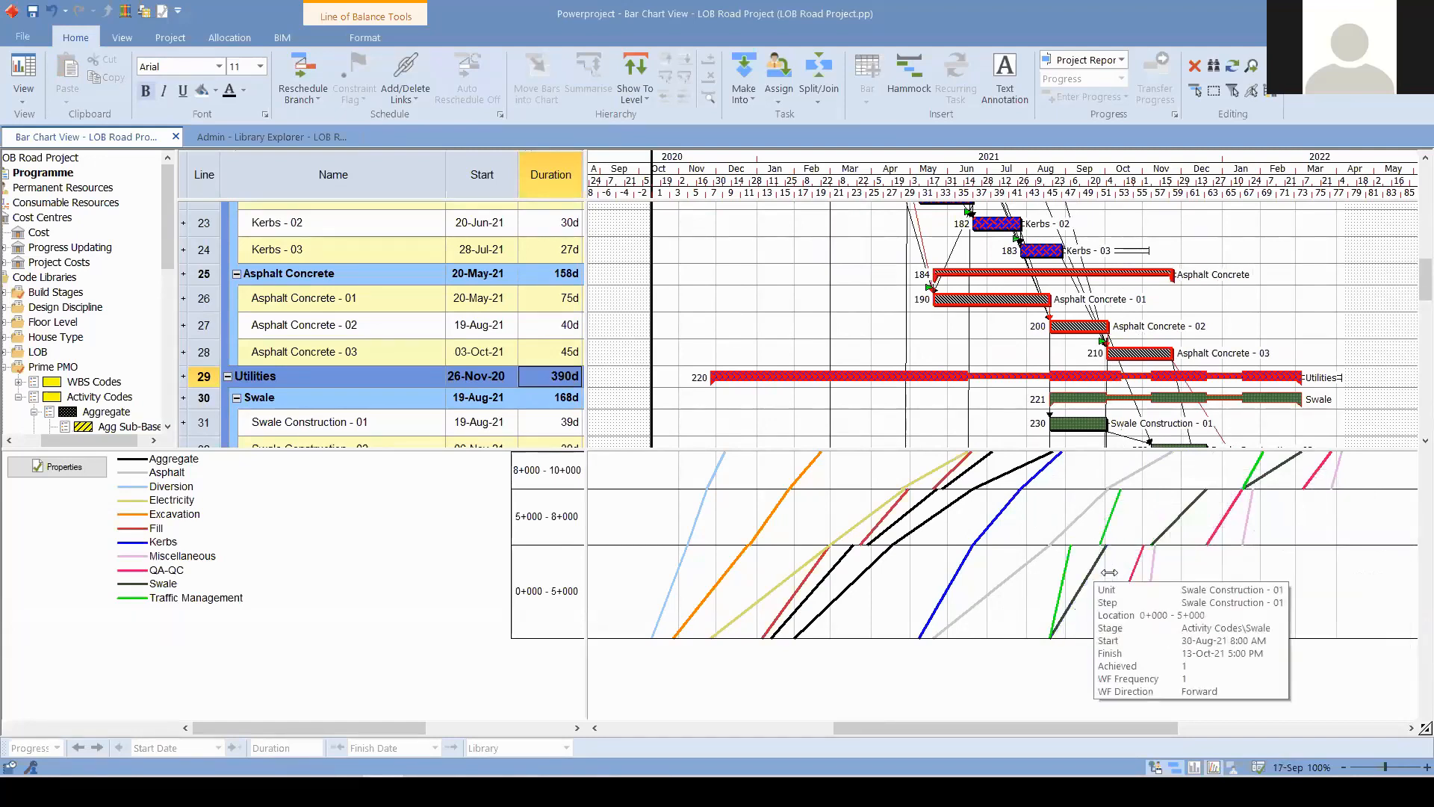
pyautogui.moveTo(1110, 572); pyautogui.dragTo(1131, 573)
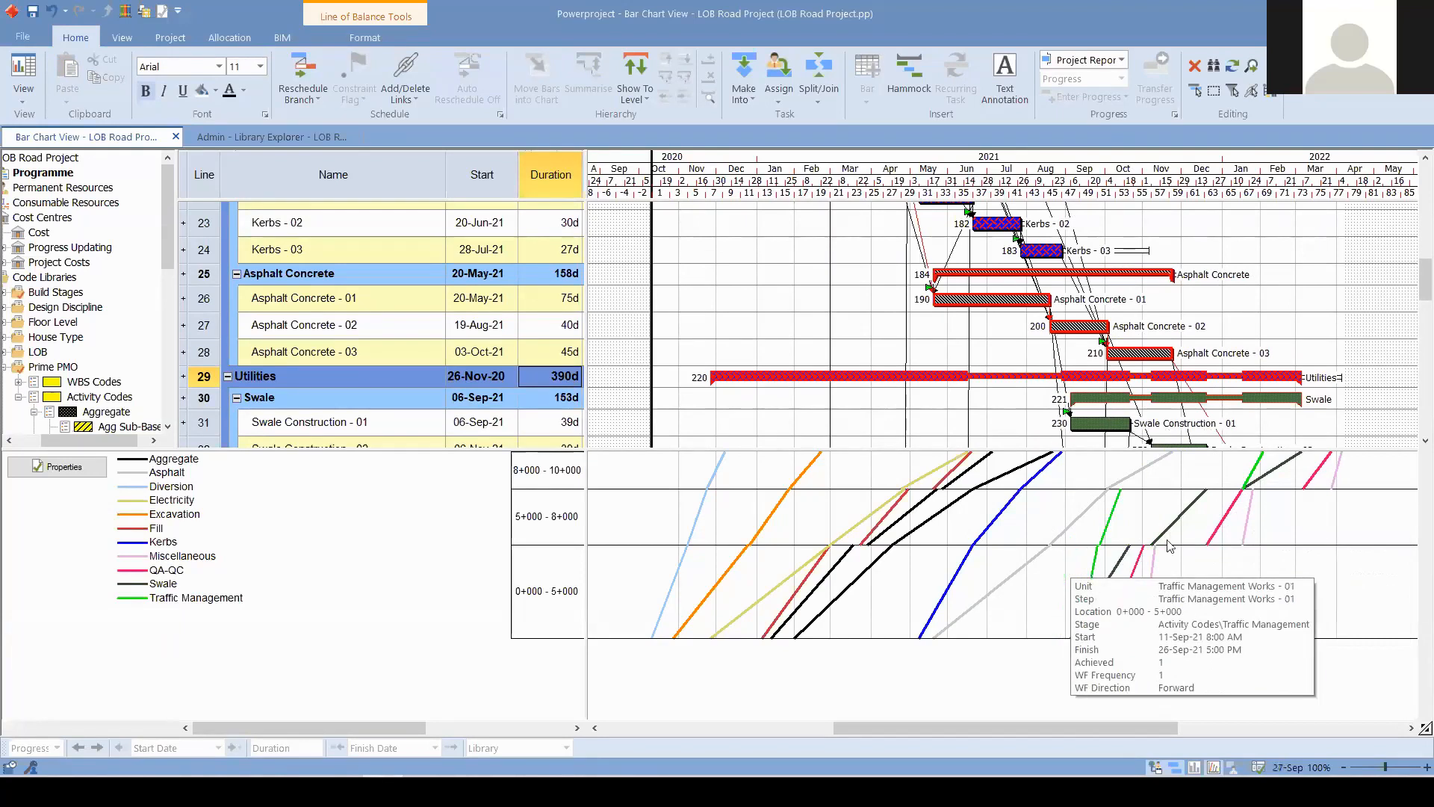
pyautogui.moveTo(1252, 471); pyautogui.dragTo(1158, 471)
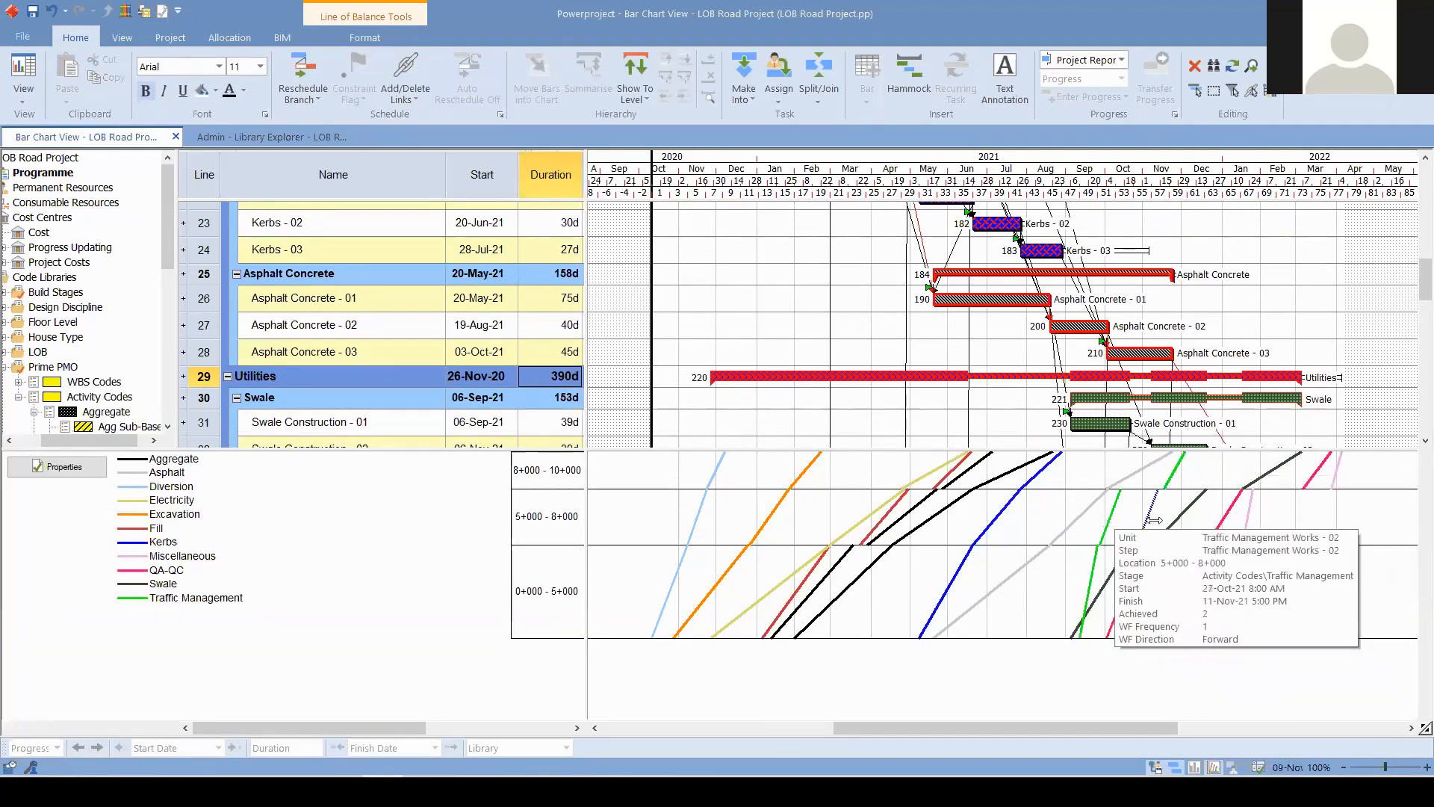
pyautogui.moveTo(1154, 519); pyautogui.dragTo(1151, 521)
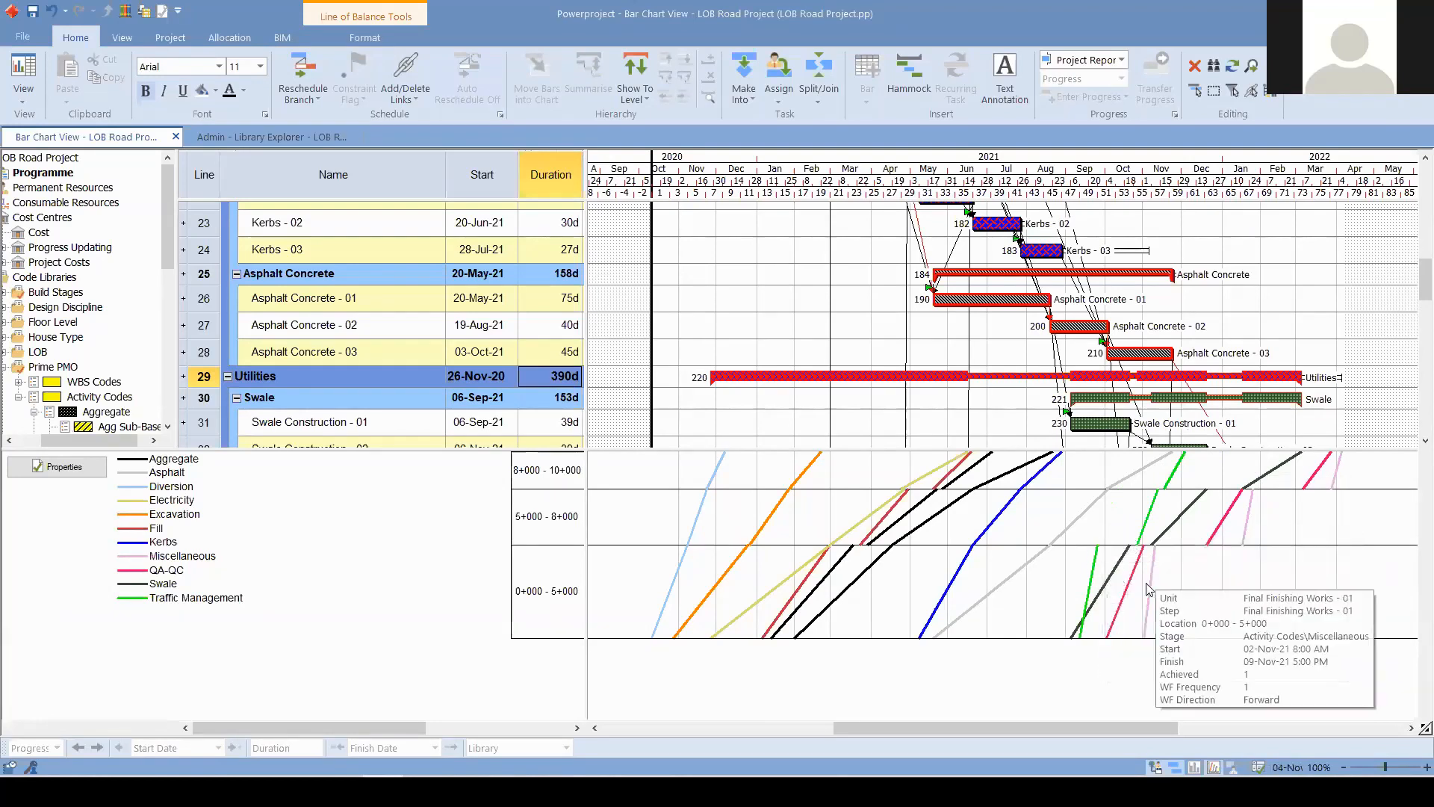
# - Shift the 0+000 - 5+000 finishing, QA-QC and traffic management lines later, and start Swale Construction - 01 on 16-Oct-21
pyautogui.moveTo(1152, 582)
pyautogui.mouseDown()
pyautogui.moveTo(1201, 579)
pyautogui.moveTo(1129, 578)
pyautogui.moveTo(1145, 577)
pyautogui.mouseUp()
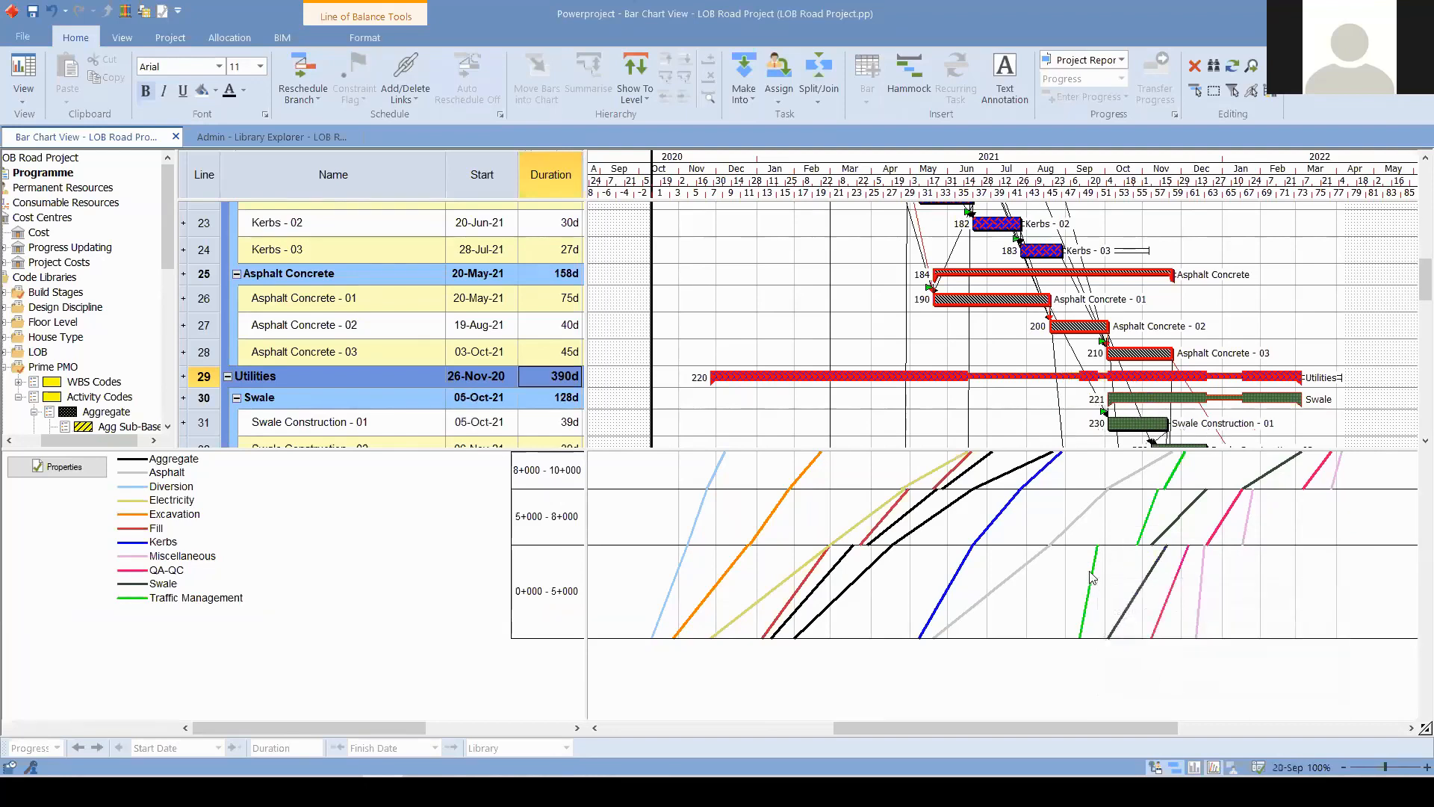
pyautogui.moveTo(1093, 569)
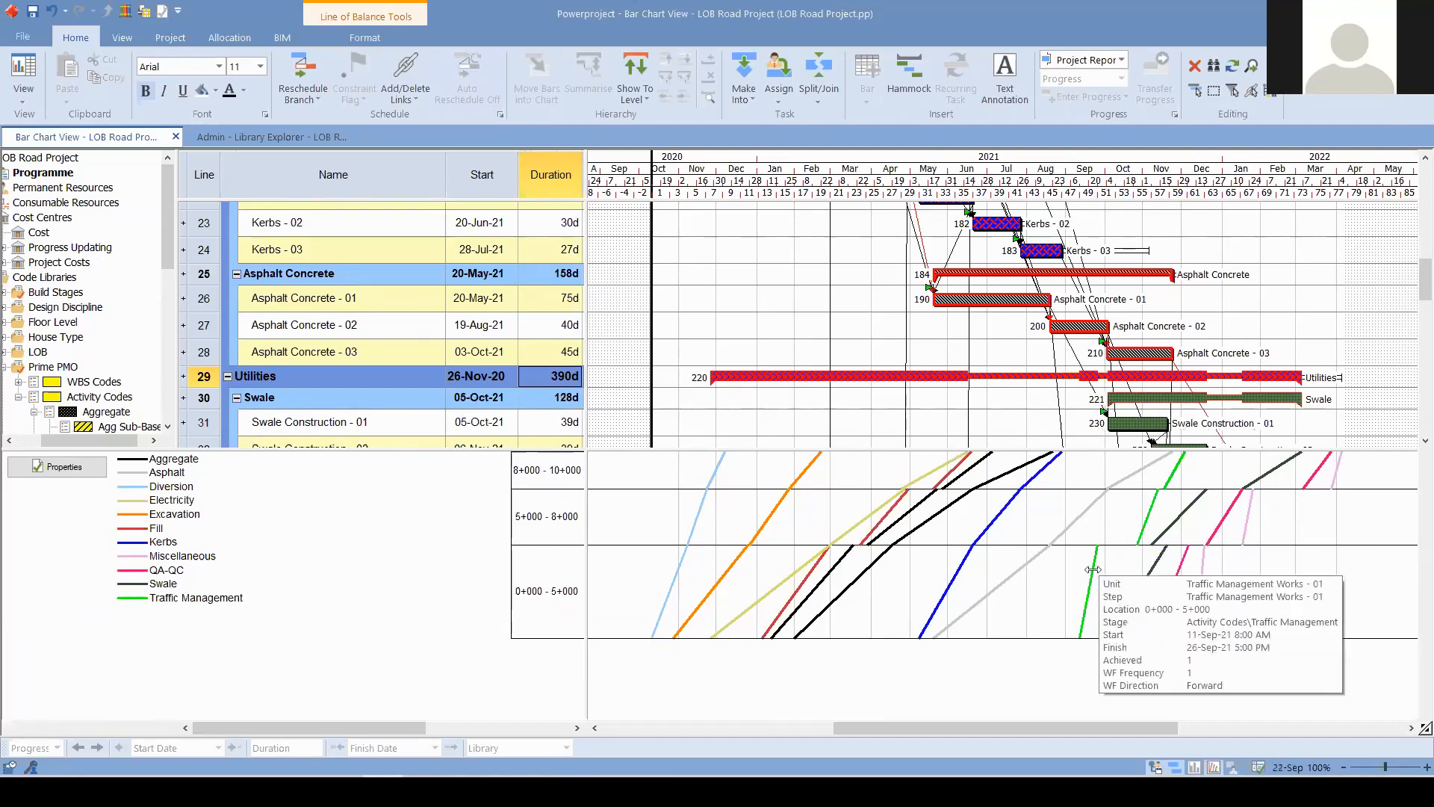
pyautogui.moveTo(1134, 569); pyautogui.dragTo(1135, 570)
pyautogui.moveTo(1147, 573)
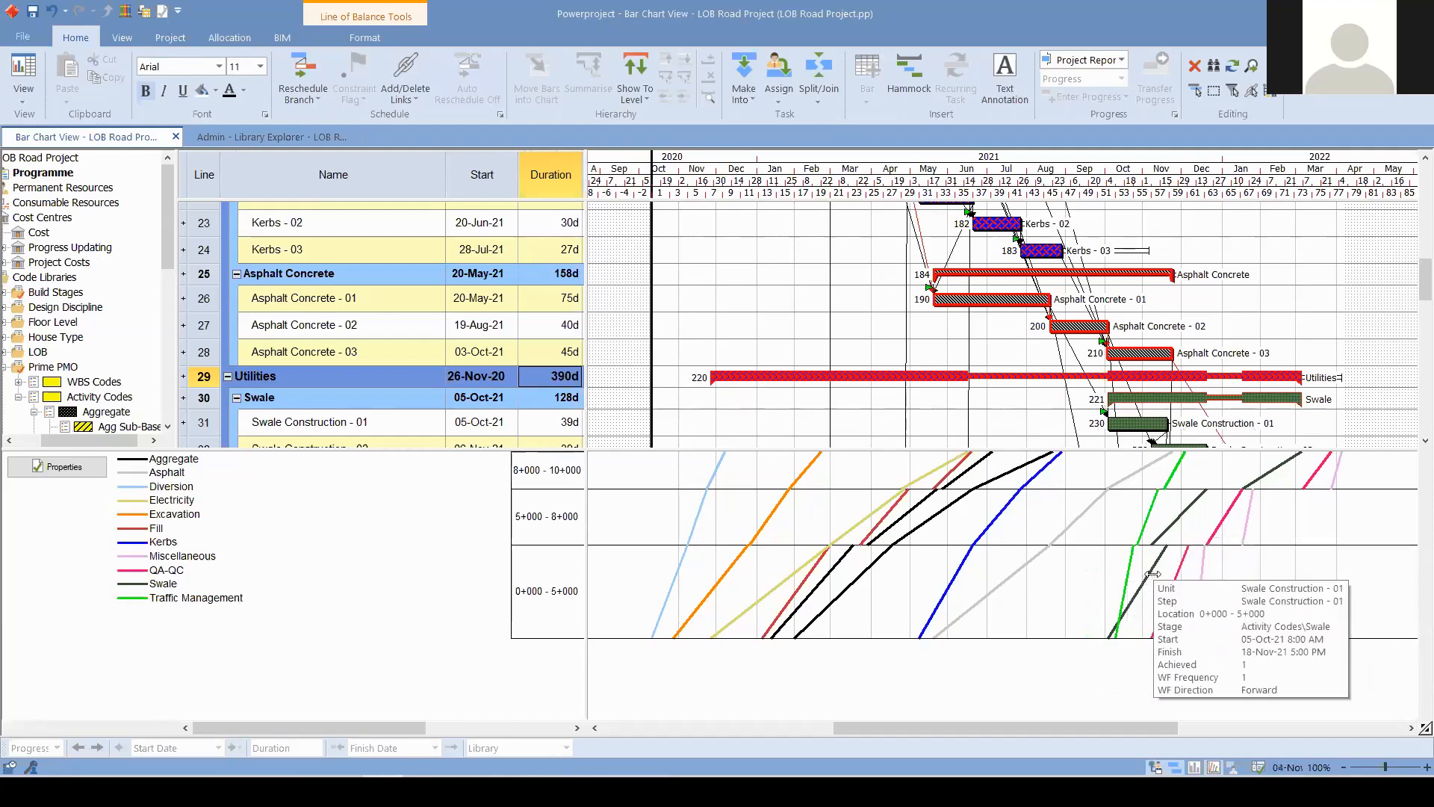
pyautogui.moveTo(1164, 574); pyautogui.dragTo(1163, 575)
# - Start Swale Construction - 02 on 27-Nov-21 with - 03 directly behind it, and shift Final Finishing Works - 01 to 22-Jan-22
pyautogui.moveTo(1172, 521)
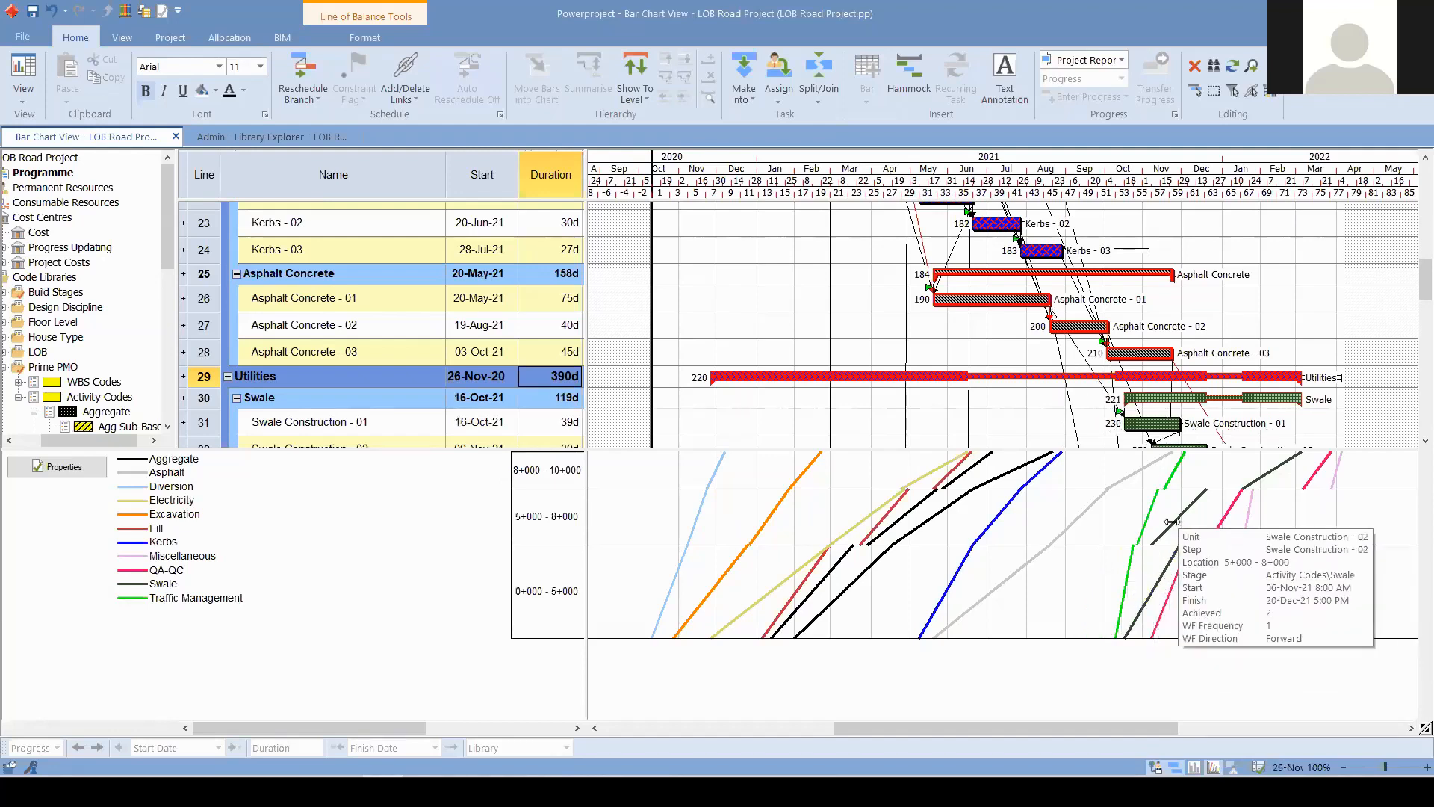
pyautogui.moveTo(1205, 527); pyautogui.dragTo(1235, 528)
pyautogui.moveTo(1252, 477)
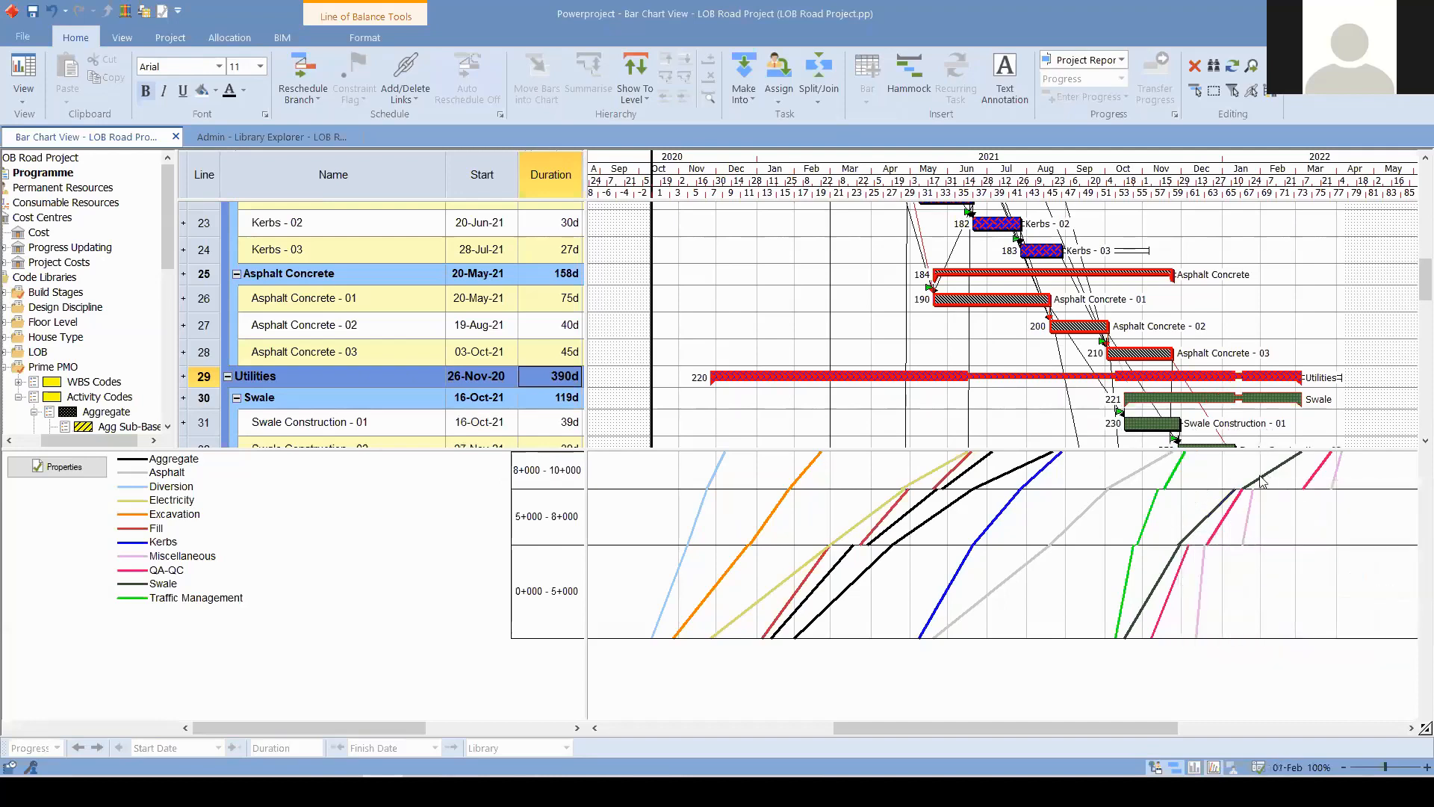
pyautogui.moveTo(1251, 476); pyautogui.dragTo(1267, 522)
pyautogui.moveTo(1258, 590)
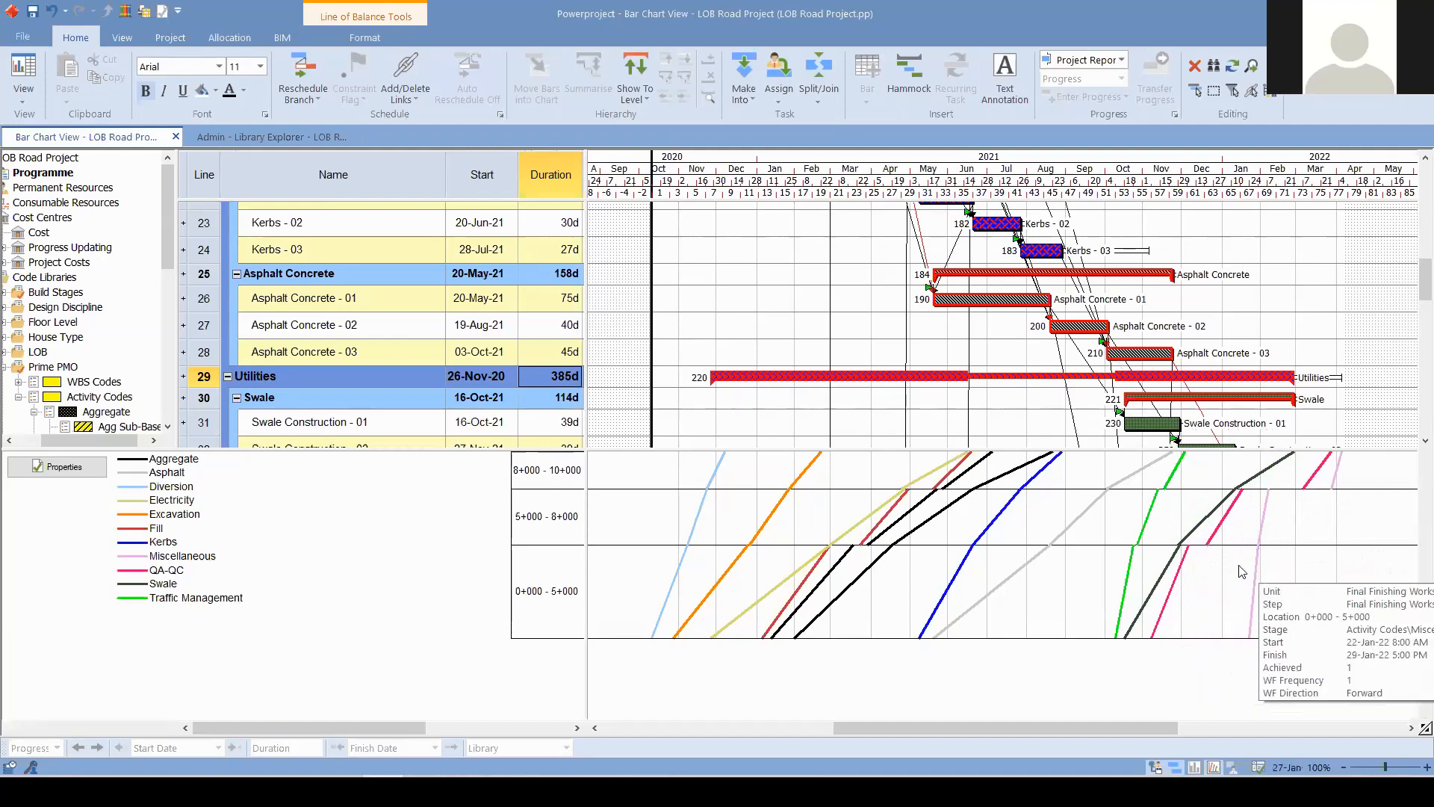
# - Shift the 0+000 - 5+000 QA-QC line later and start Quality Assurance and Testing - 02 on 08-Jan-22
pyautogui.moveTo(1187, 578)
pyautogui.moveTo(1197, 578); pyautogui.dragTo(1197, 578)
pyautogui.moveTo(1217, 525)
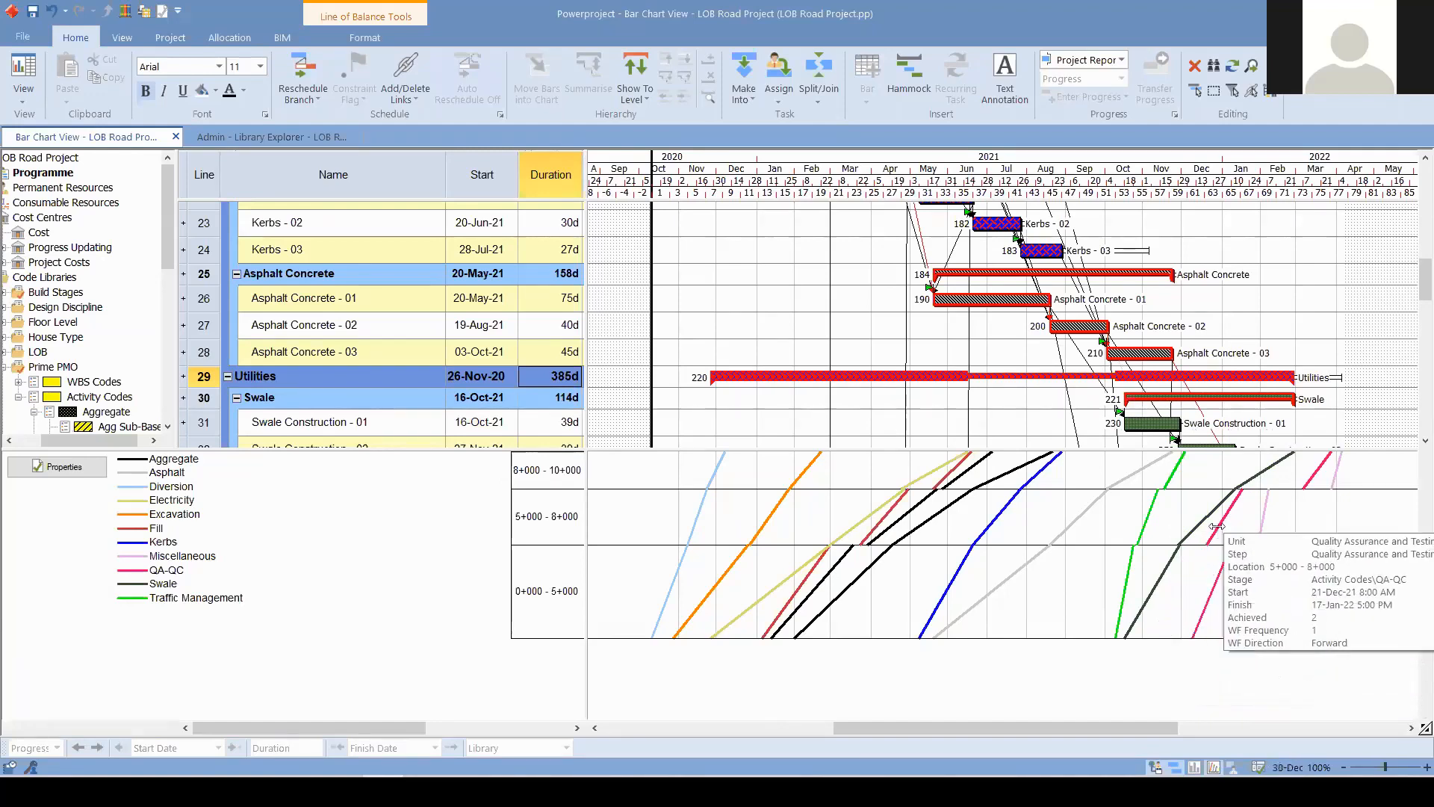
pyautogui.moveTo(1228, 528); pyautogui.dragTo(1262, 516)
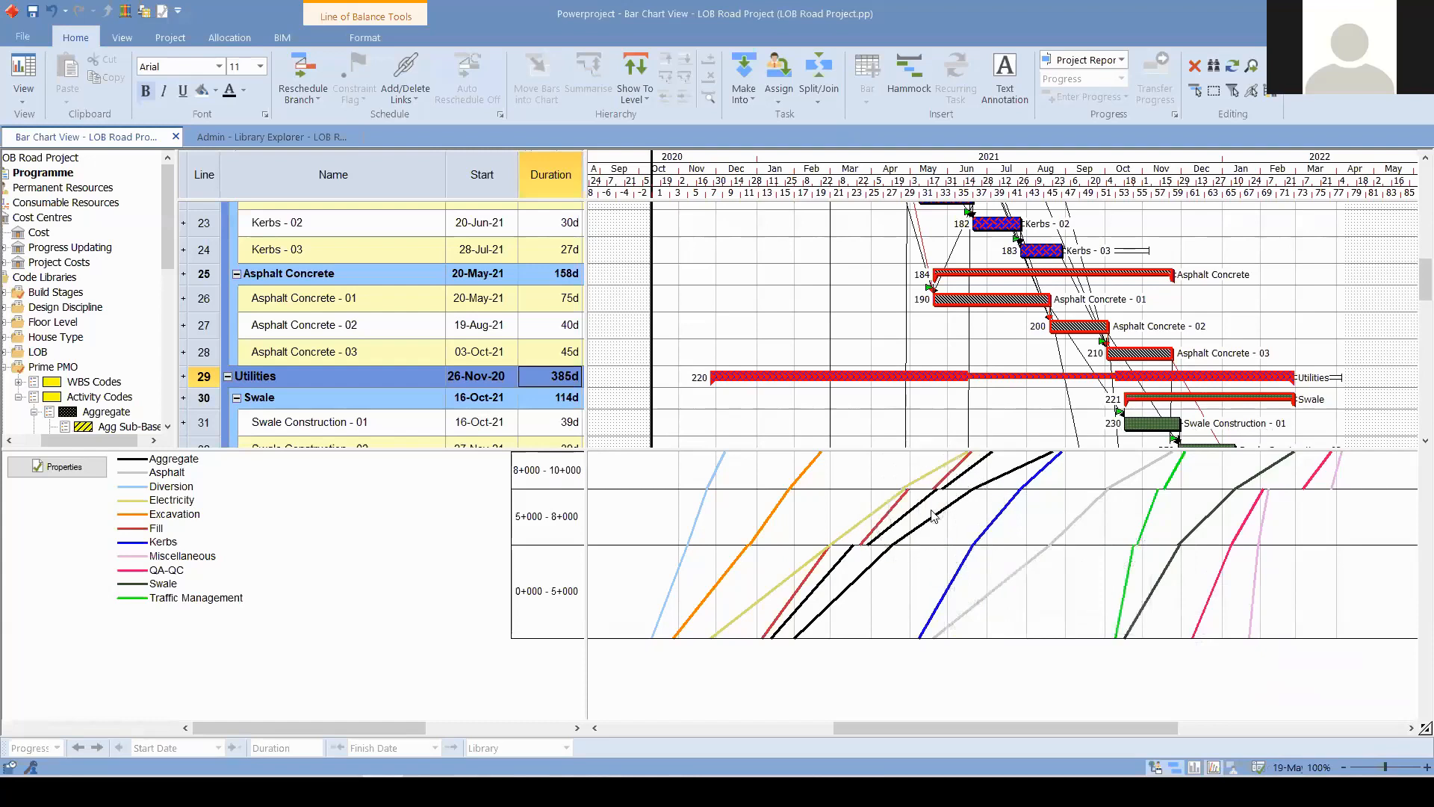
# - Line up Quality Assurance and Testing - 02 on 16-Jan-22 and - 03 on 14-Feb-22, with Final Finishing Works - 01 on 02-Feb-22 and - 02 on 19-Mar-22
pyautogui.moveTo(1305, 484)
pyautogui.moveTo(1333, 527)
pyautogui.moveTo(1322, 572)
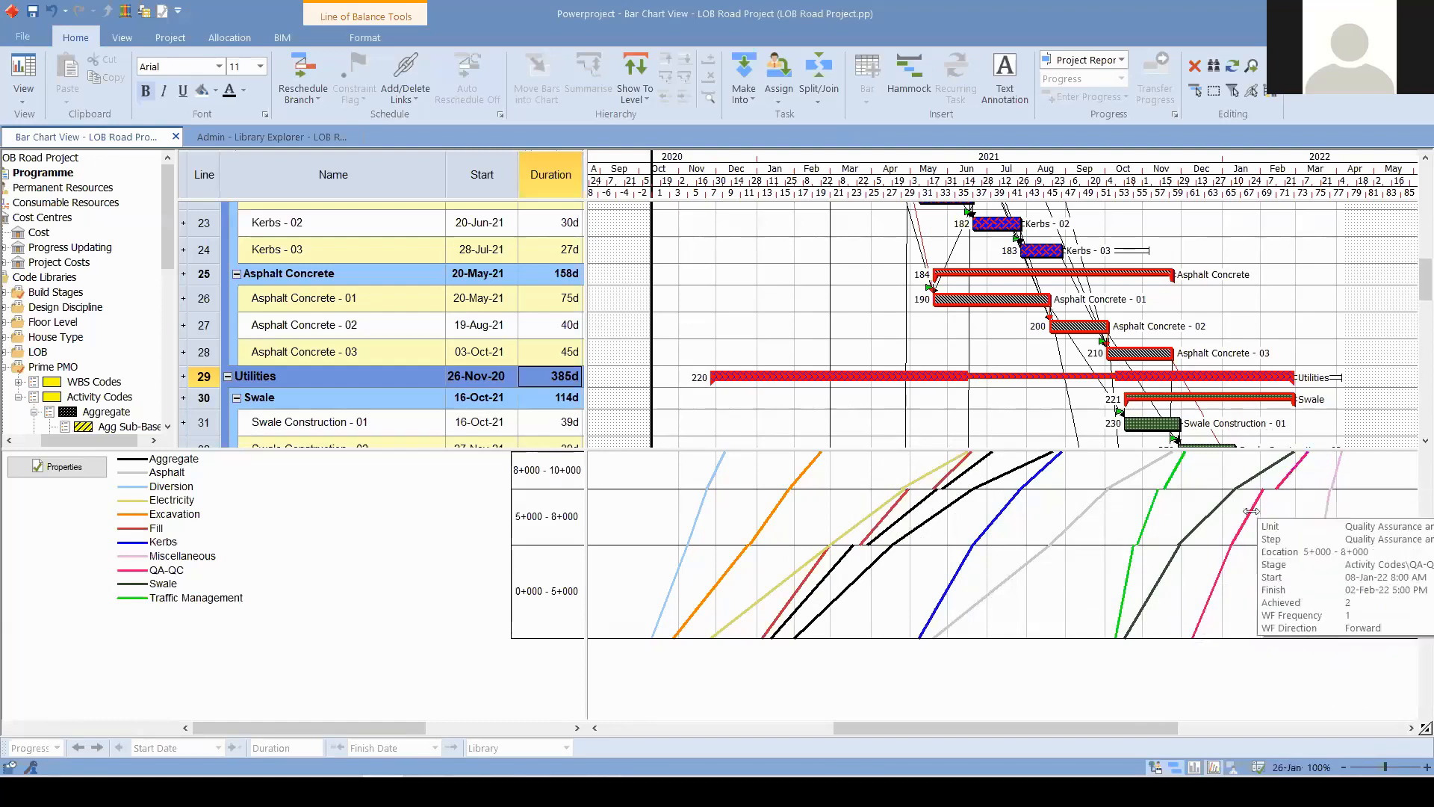
pyautogui.moveTo(1233, 545)
pyautogui.moveTo(1233, 559); pyautogui.dragTo(1272, 572)
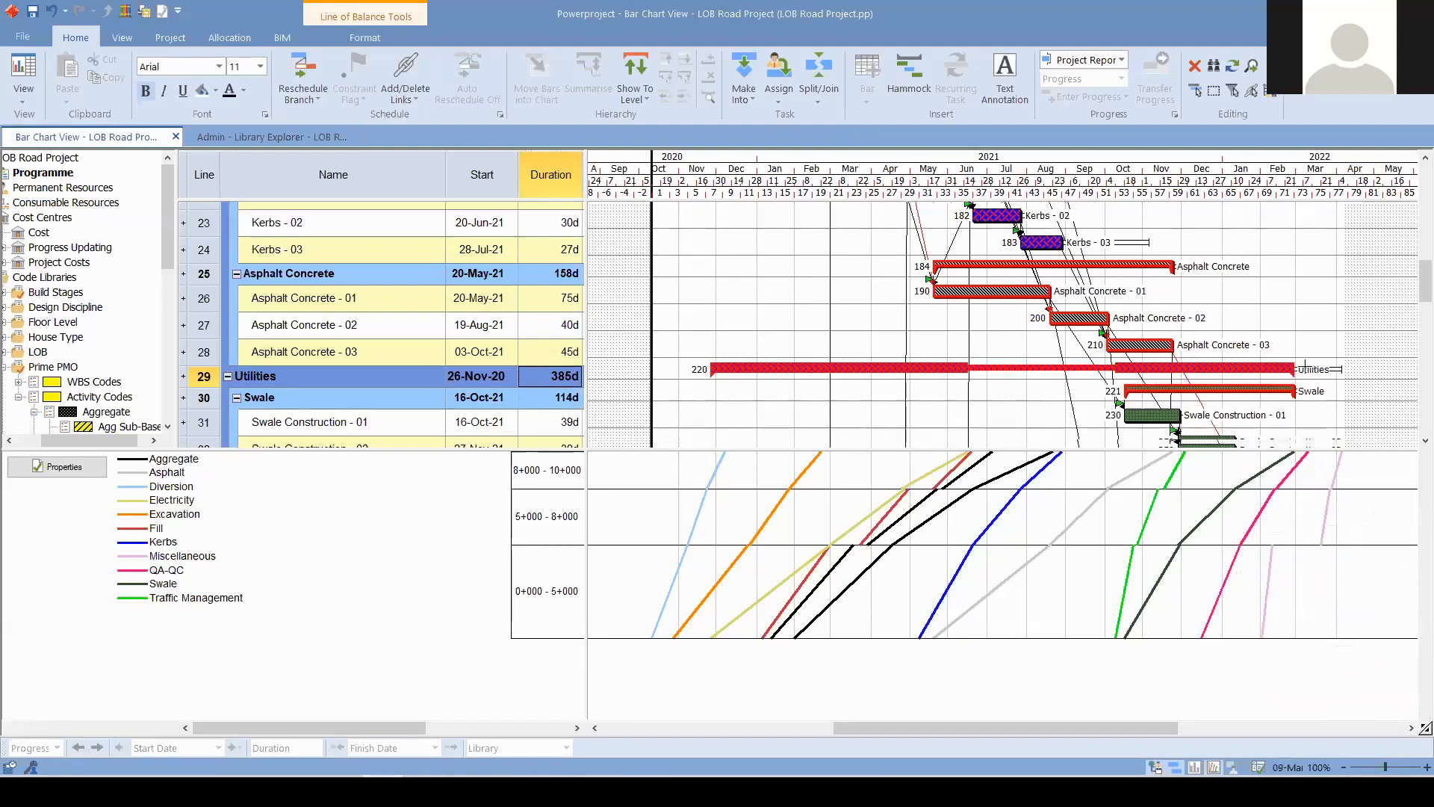
# - Line up Final Finishing Works - 01 to start on 20-Feb-22, - 02 on 28-Feb-22 and - 03 on 09-Mar-22
pyautogui.scroll(-7, 1305, 367)
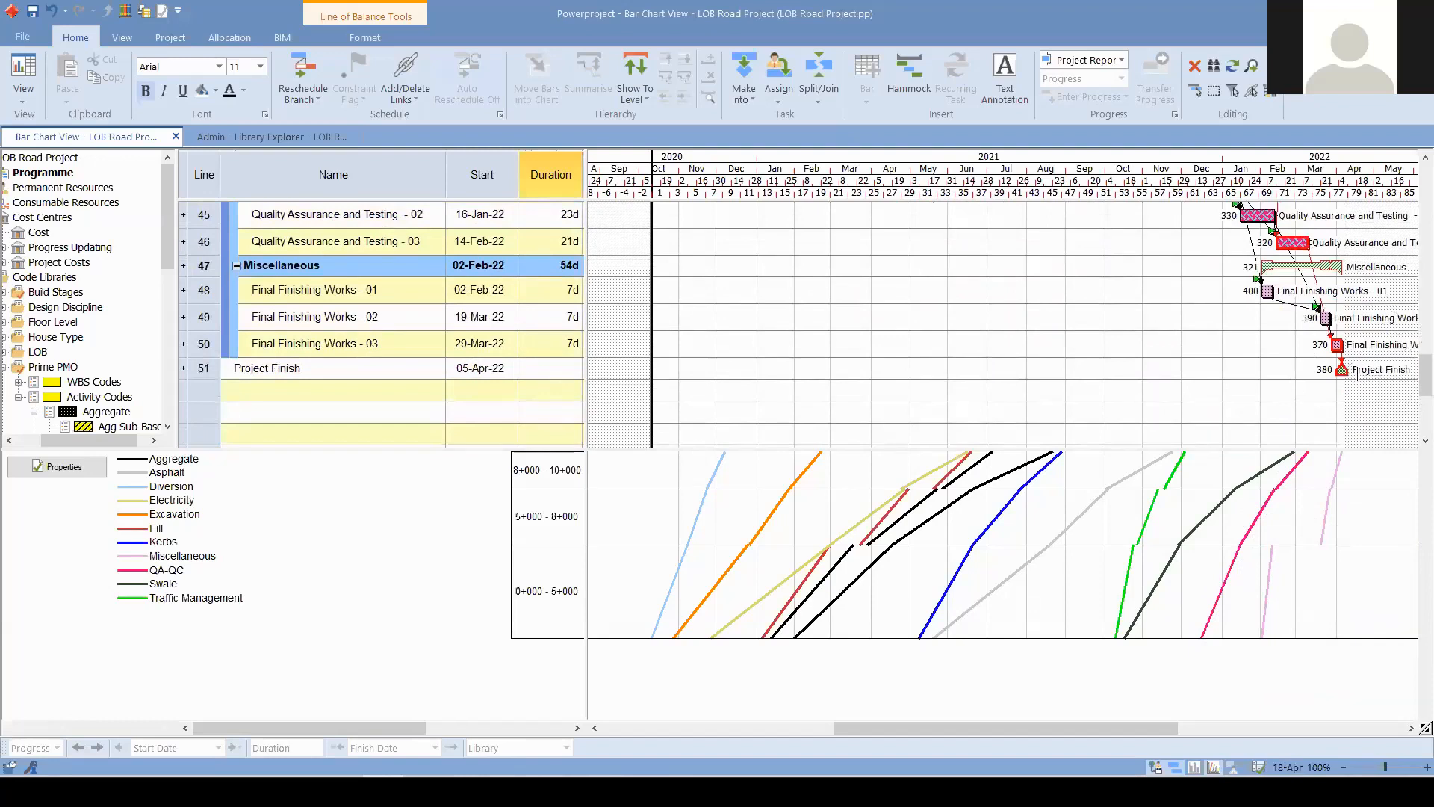
pyautogui.press('ctrl')
pyautogui.press('ctrl')
pyautogui.moveTo(1324, 521); pyautogui.dragTo(1285, 518)
pyautogui.moveTo(1335, 470); pyautogui.dragTo(1305, 468)
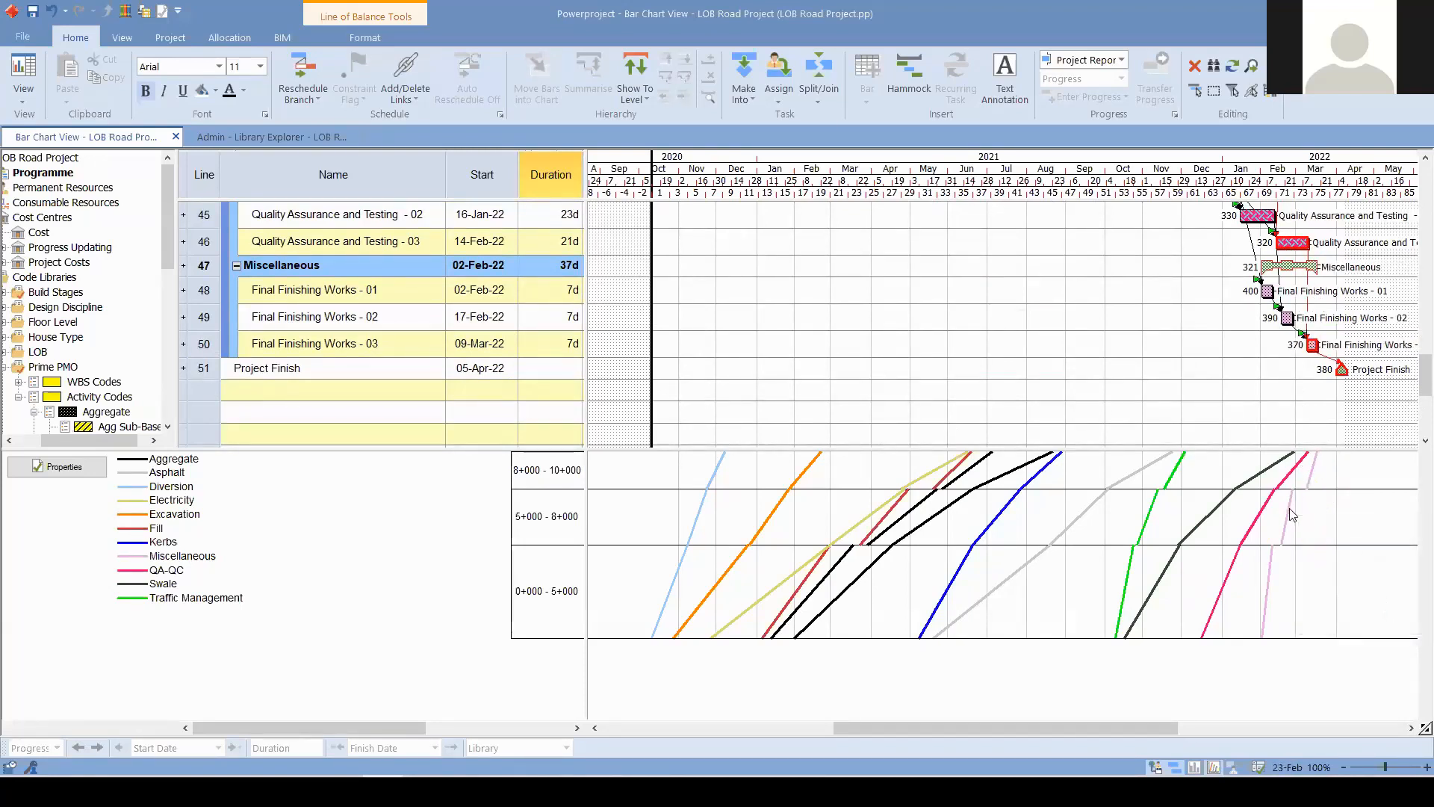
pyautogui.moveTo(1288, 509); pyautogui.dragTo(1304, 507)
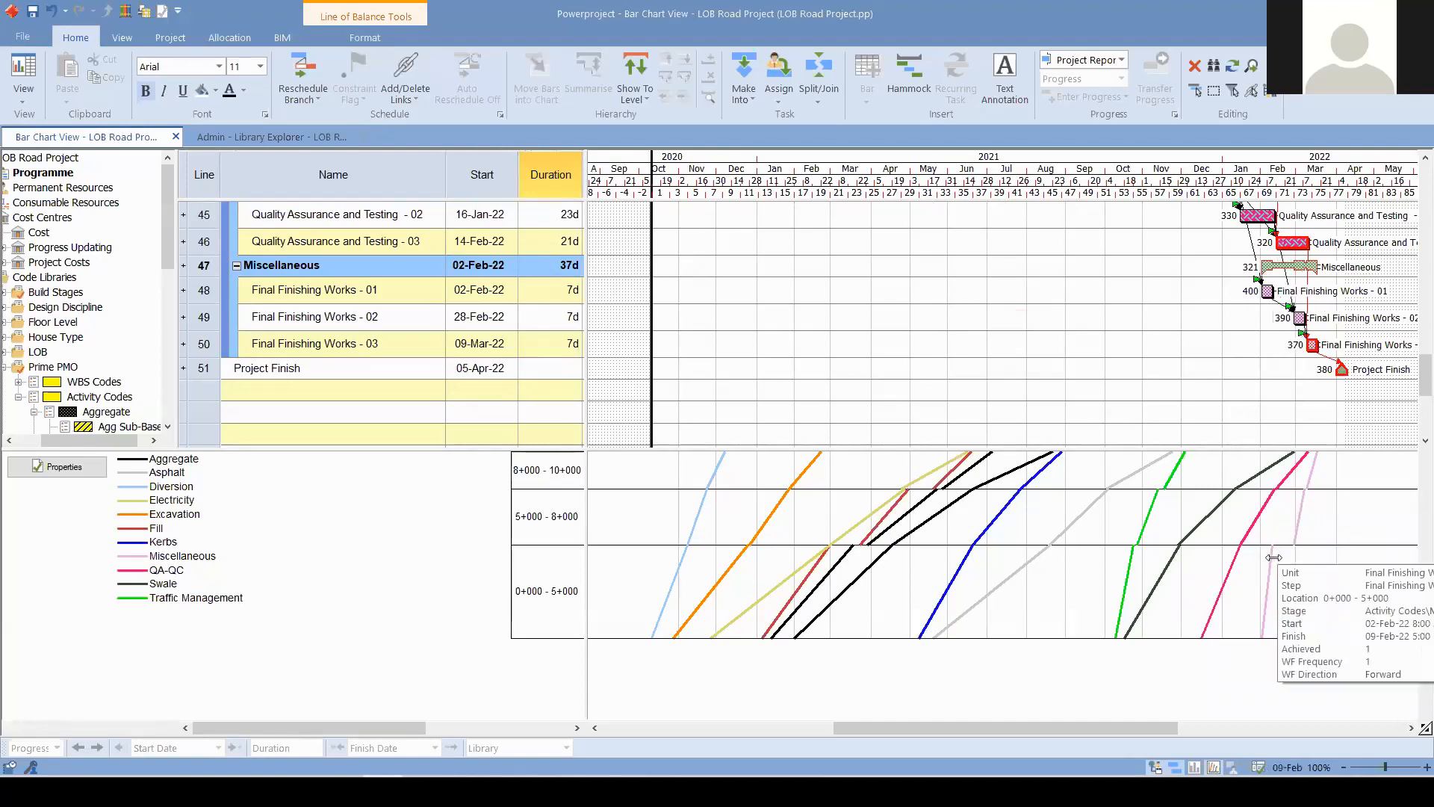
pyautogui.moveTo(1295, 558); pyautogui.dragTo(1297, 558)
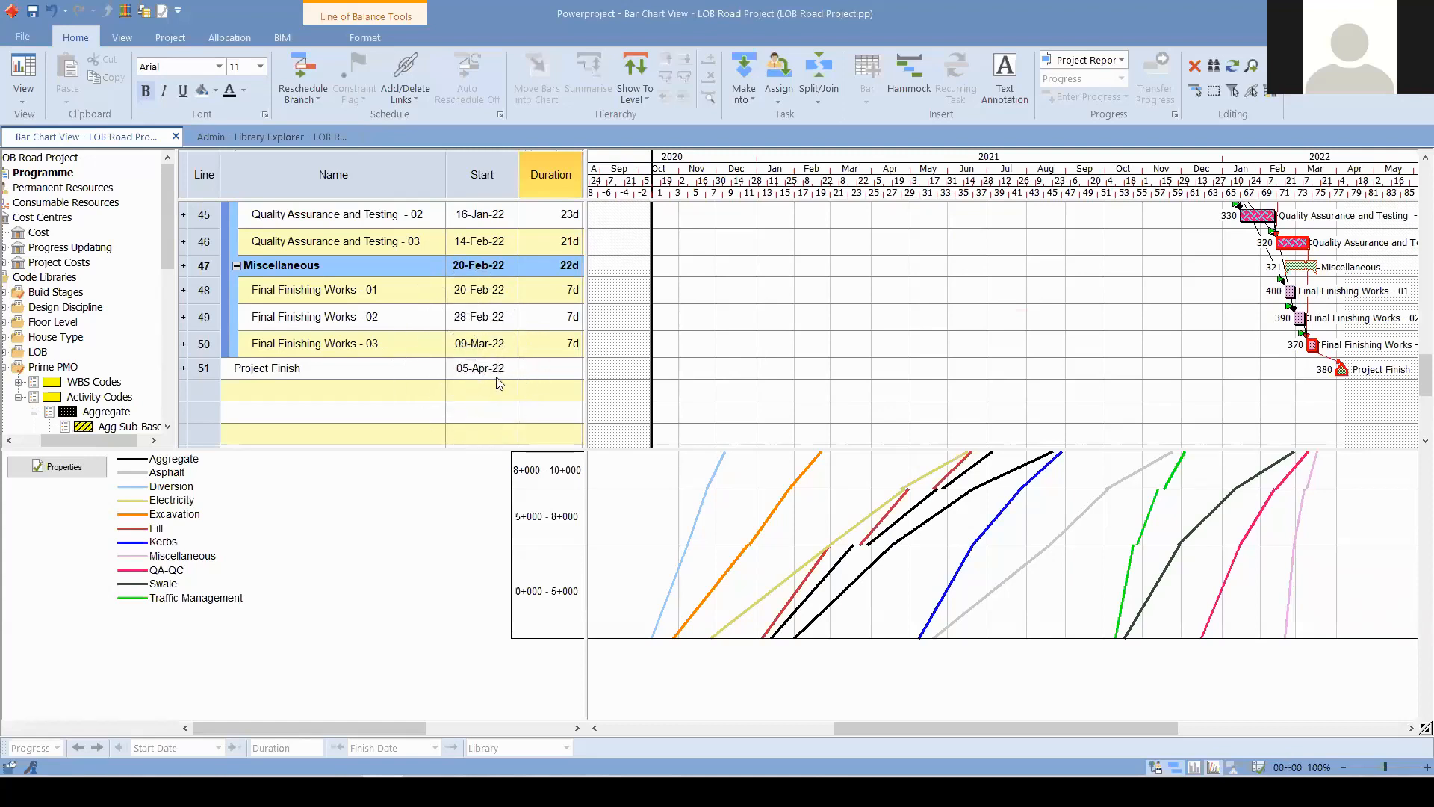
# - Reveal the Finish column in the task table and review the programme's tasks against their Line of Balance lines
pyautogui.moveTo(574, 296); pyautogui.dragTo(654, 307)
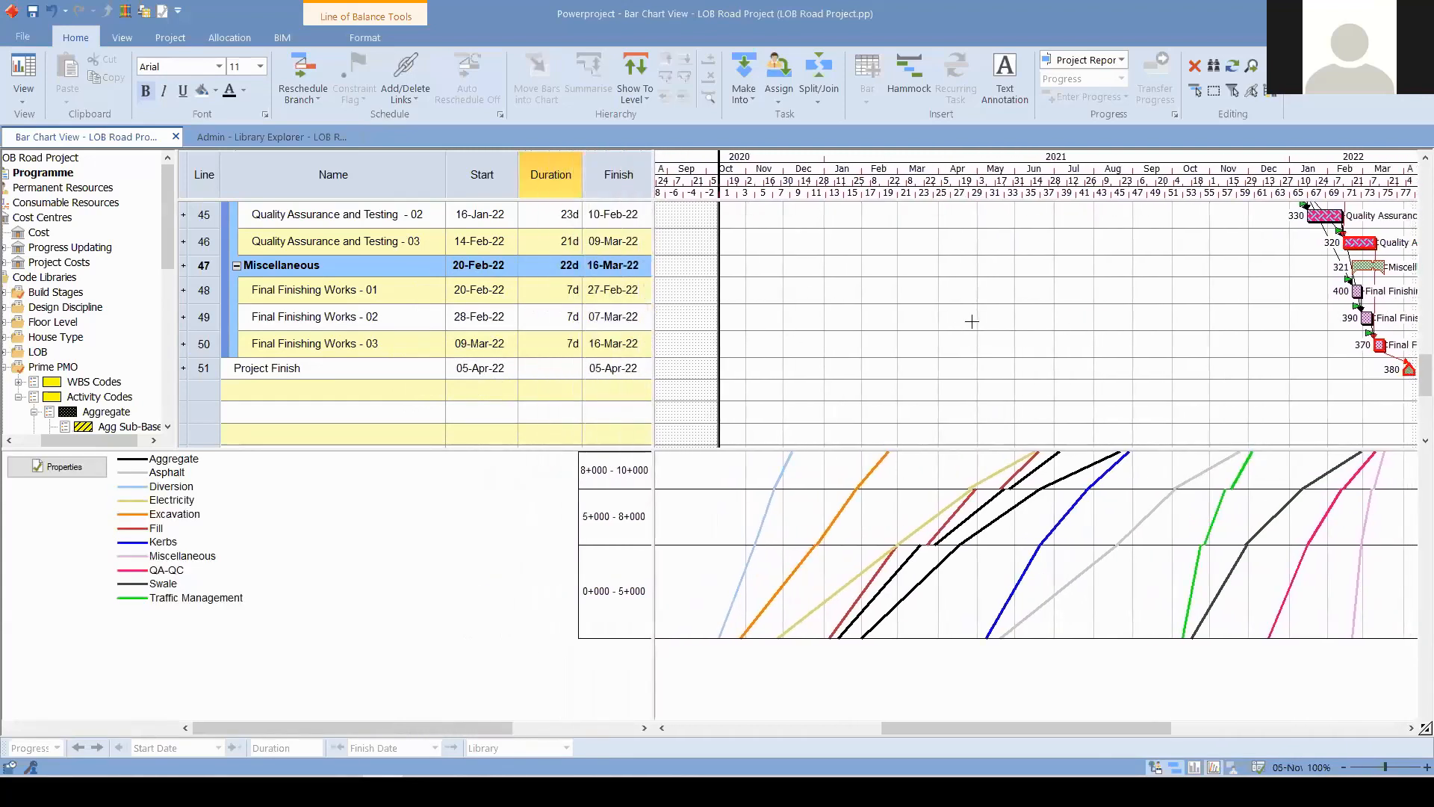
pyautogui.scroll(7, 961, 290)
pyautogui.scroll(-2, 961, 290)
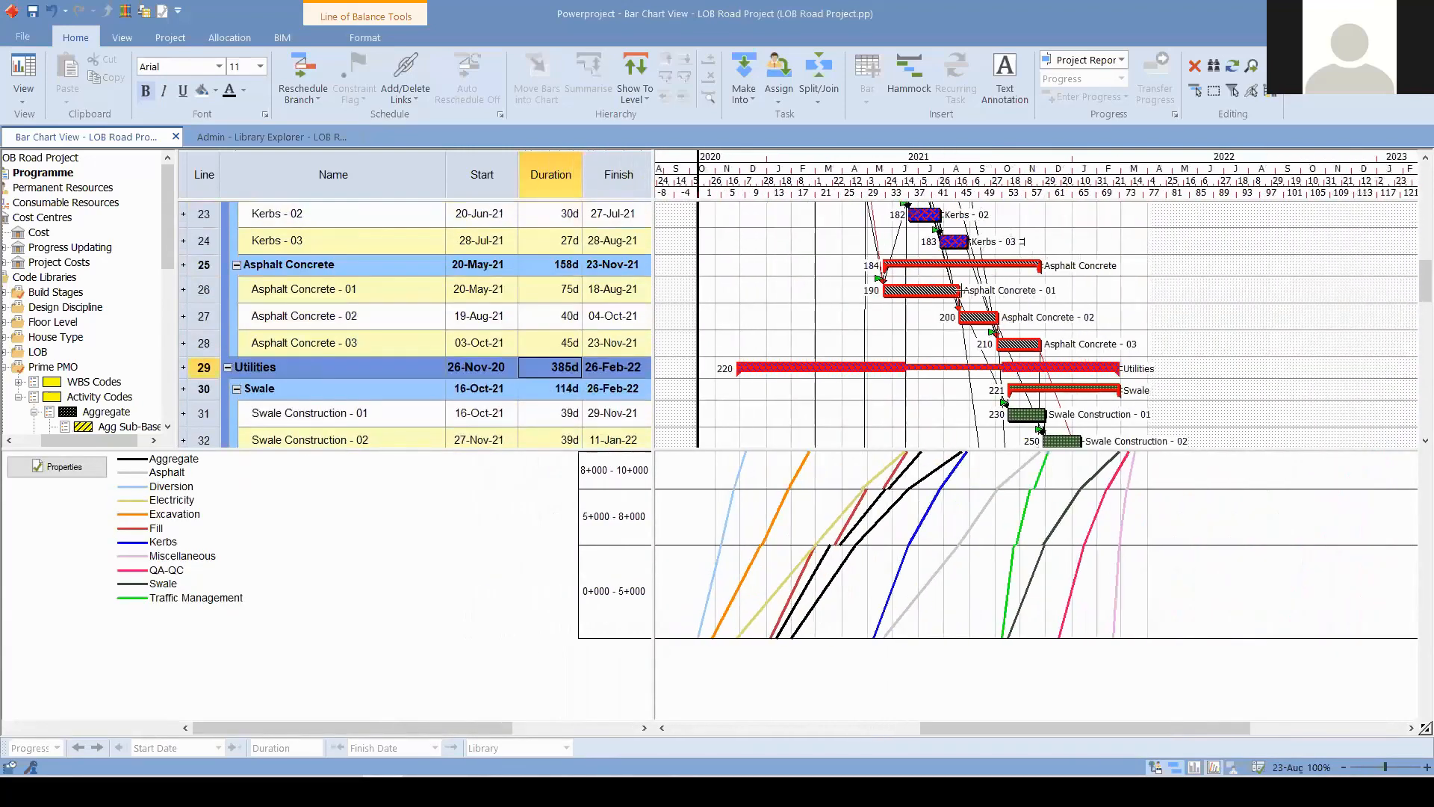
pyautogui.scroll(2, 948, 289)
pyautogui.scroll(3, 939, 289)
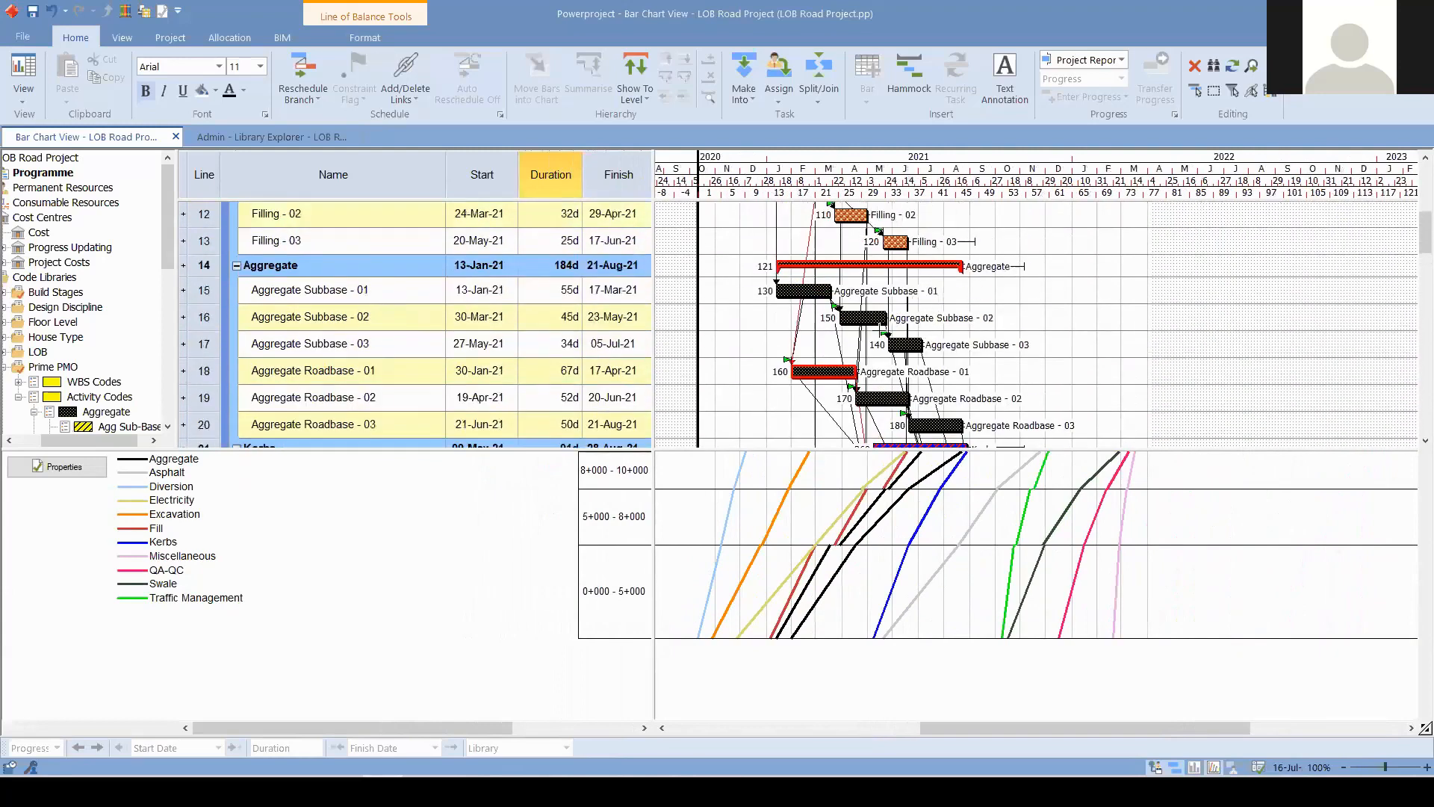
pyautogui.scroll(5, 858, 299)
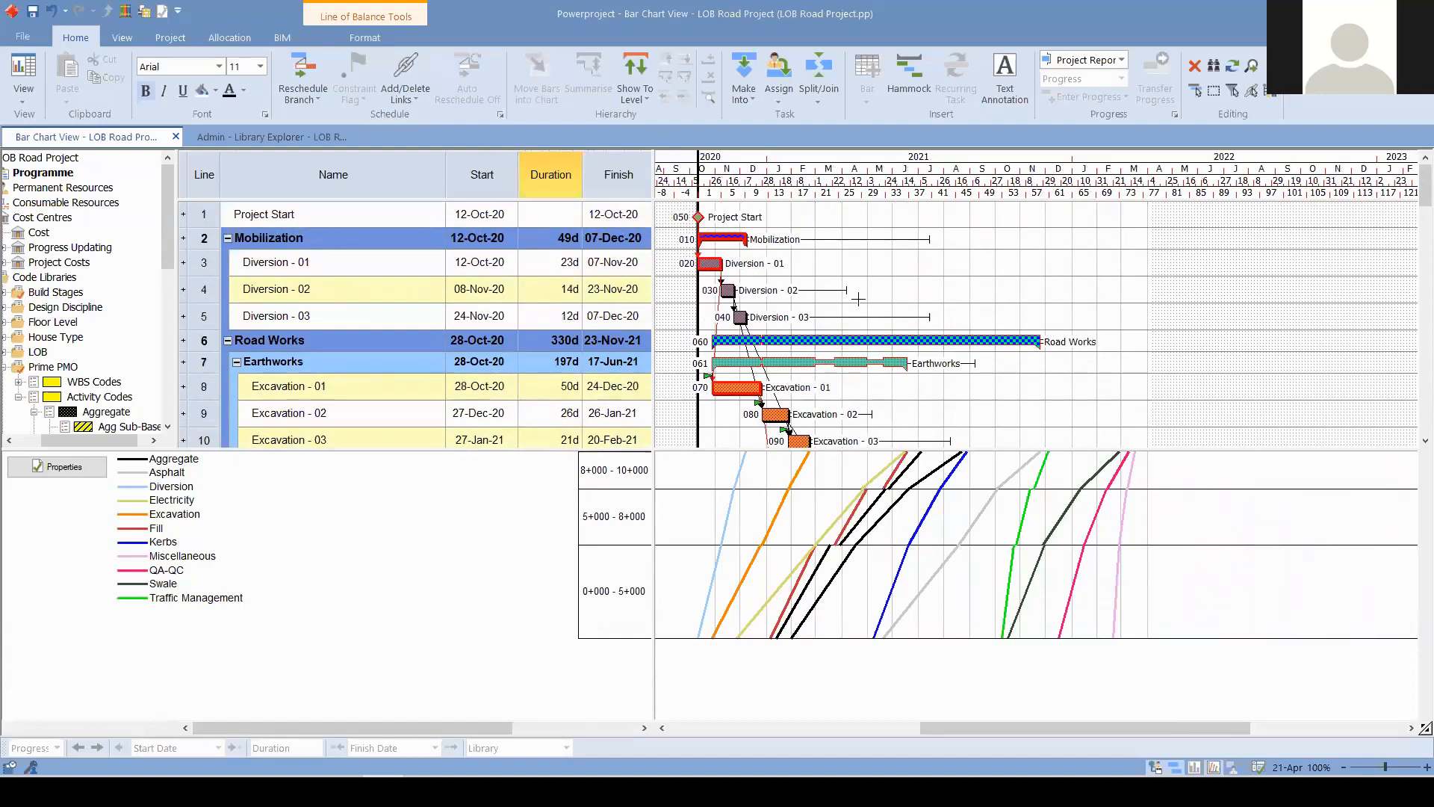
pyautogui.scroll(-3, 858, 299)
pyautogui.moveTo(803, 607)
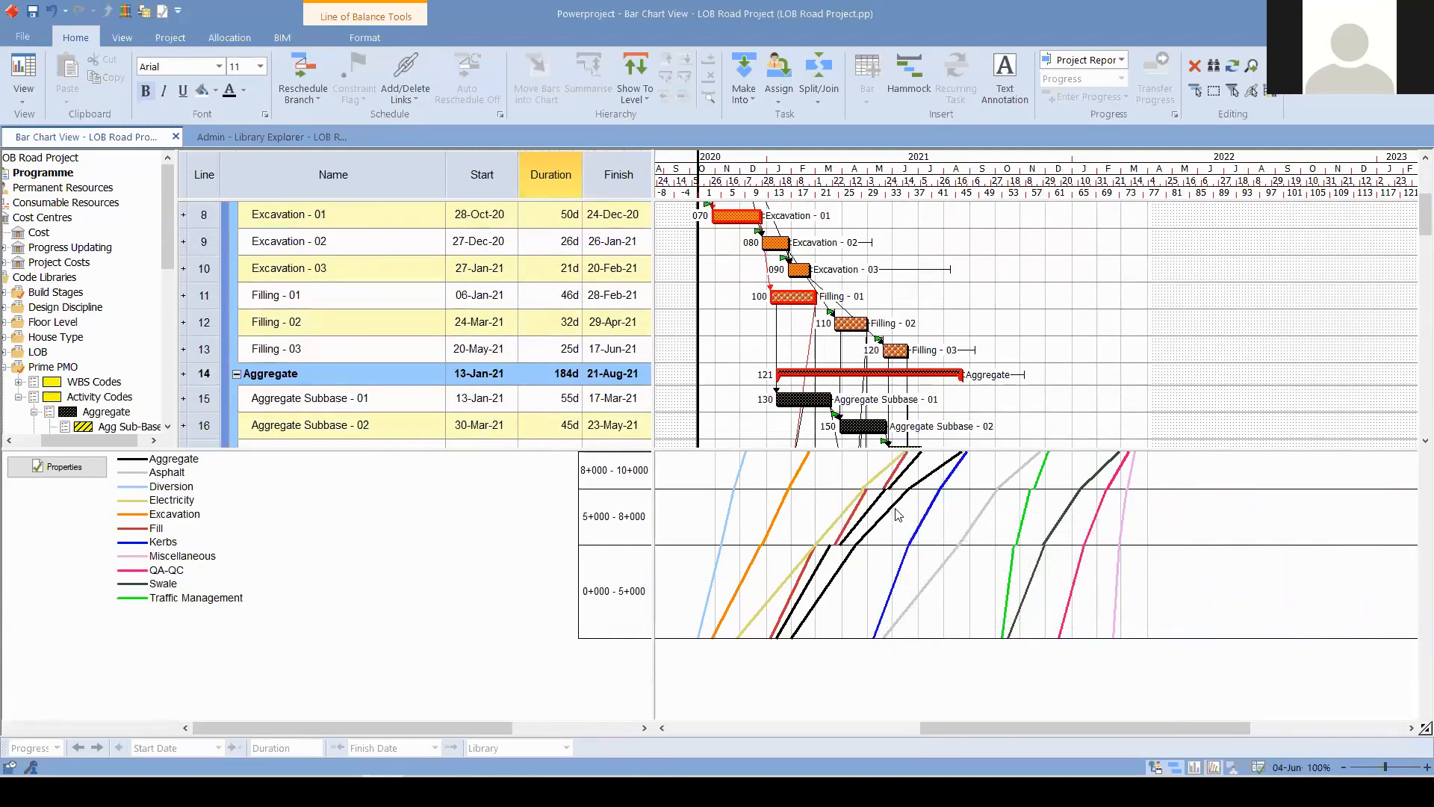
pyautogui.scroll(-3, 996, 308)
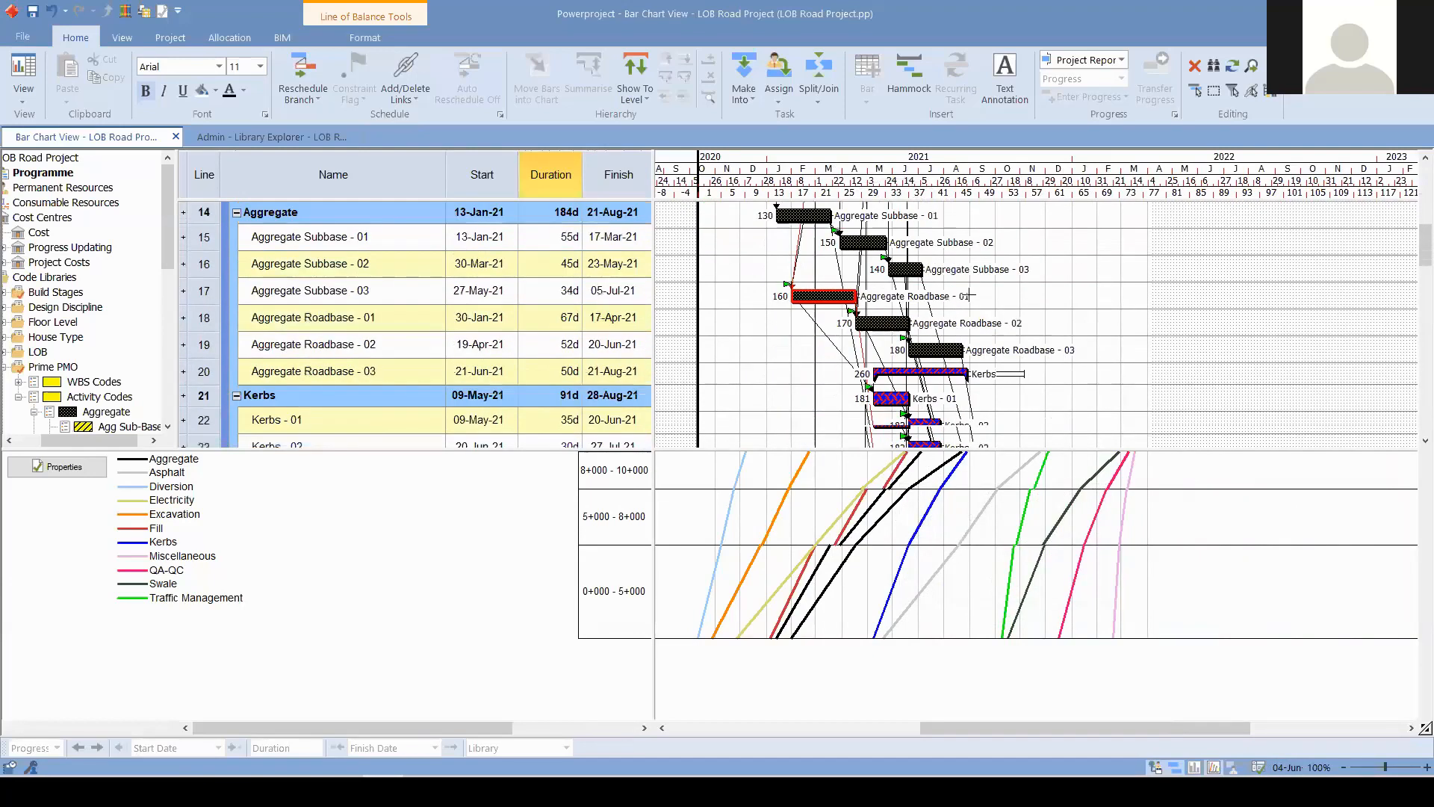
pyautogui.scroll(-2, 996, 309)
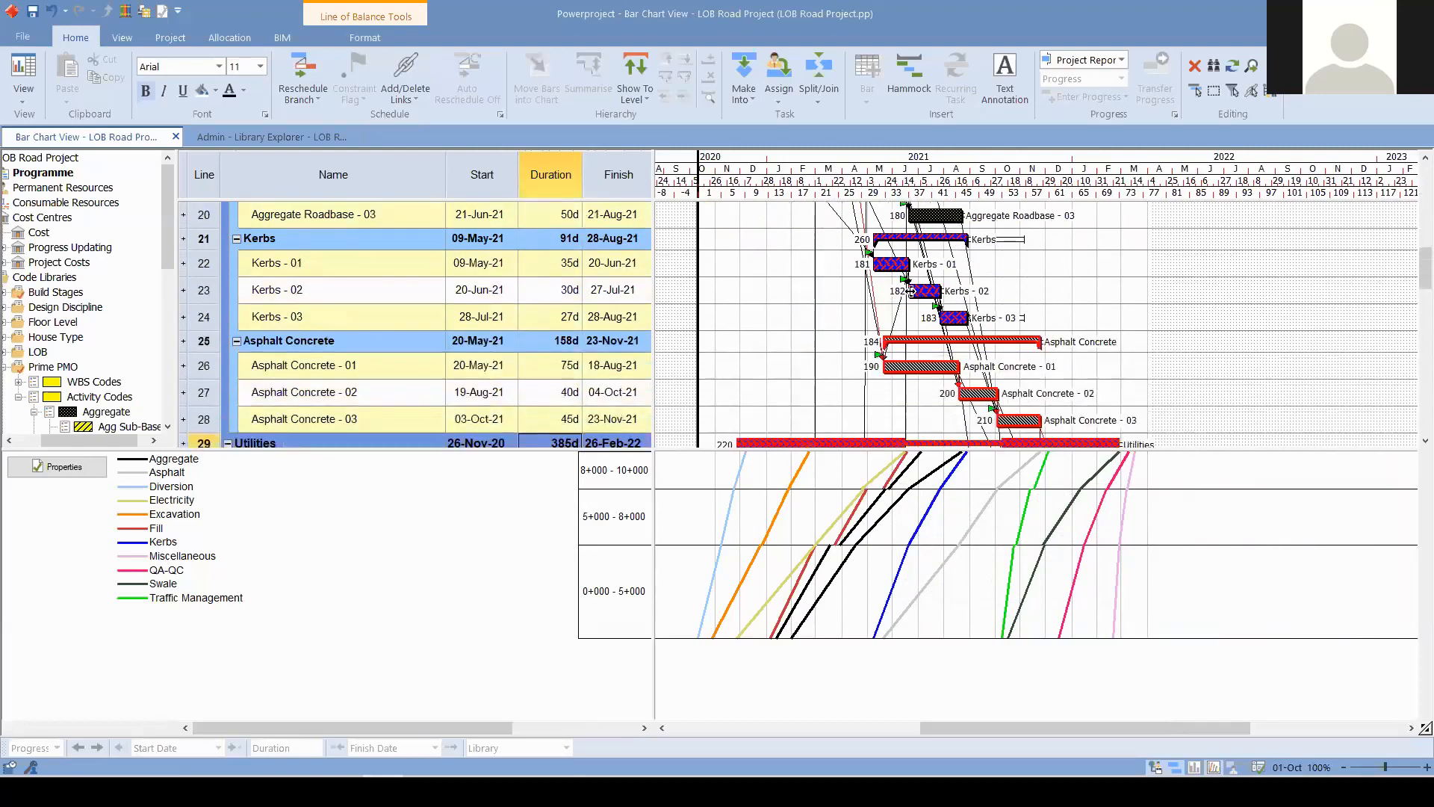
# - Shift the Kerbs - 03 line in the 8+000 - 10+000 zone later, to start on 18-Aug-21
pyautogui.click(923, 292)
pyautogui.moveTo(975, 481)
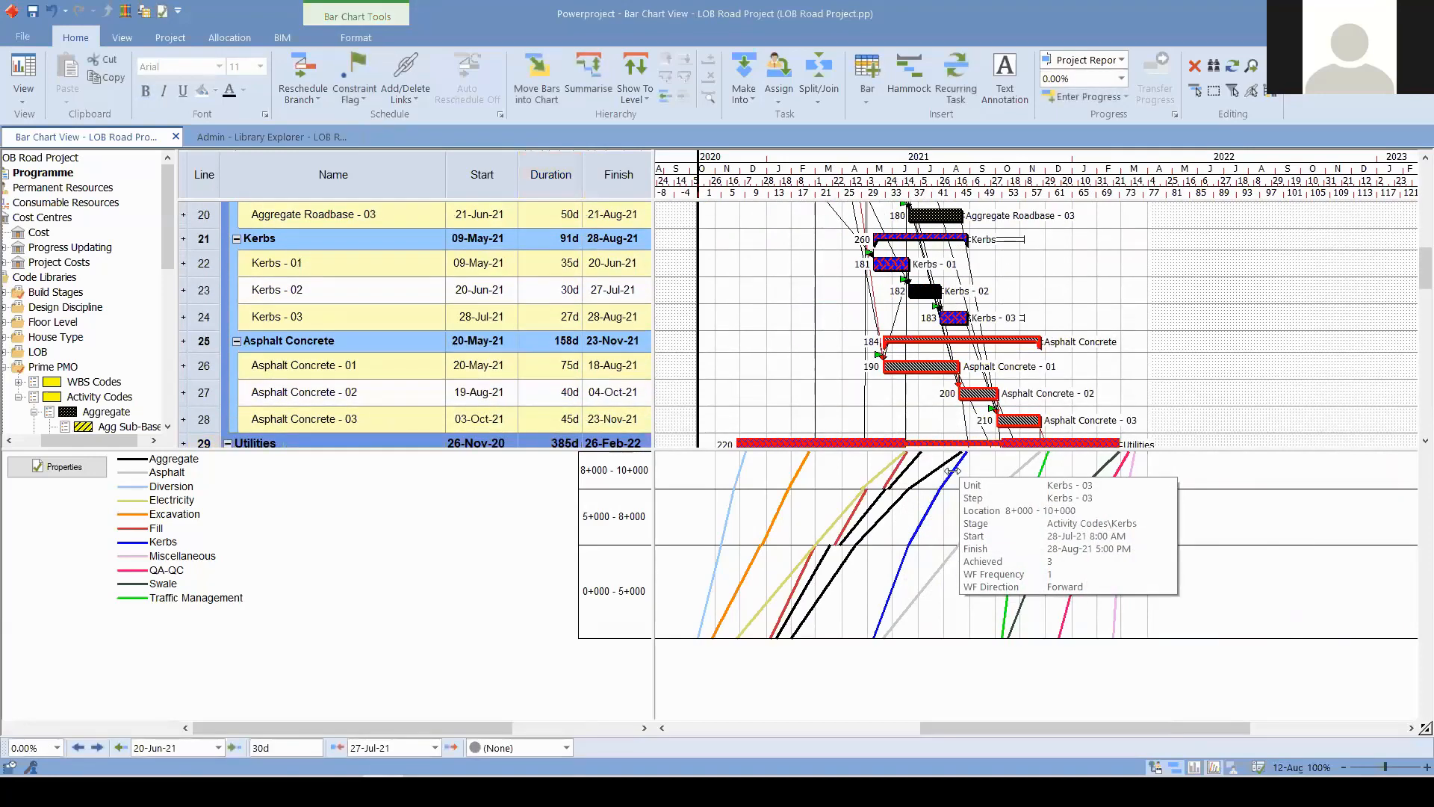
pyautogui.moveTo(975, 477); pyautogui.dragTo(975, 477)
pyautogui.press('ctrl')
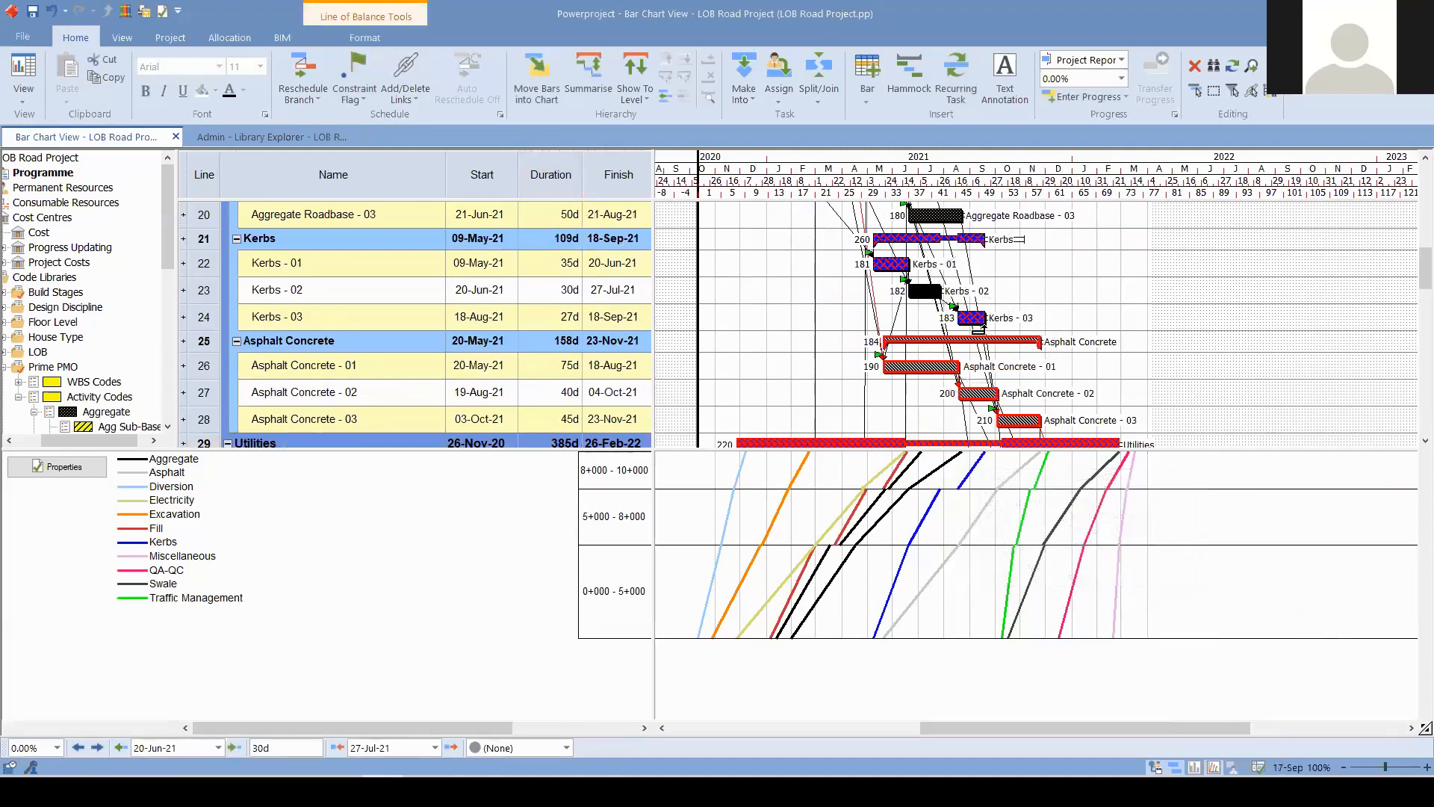
# - Select Kerbs - 03 in the bar chart and view its constraint flag options, including the holding pin
pyautogui.click(970, 319)
pyautogui.press('ctrl')
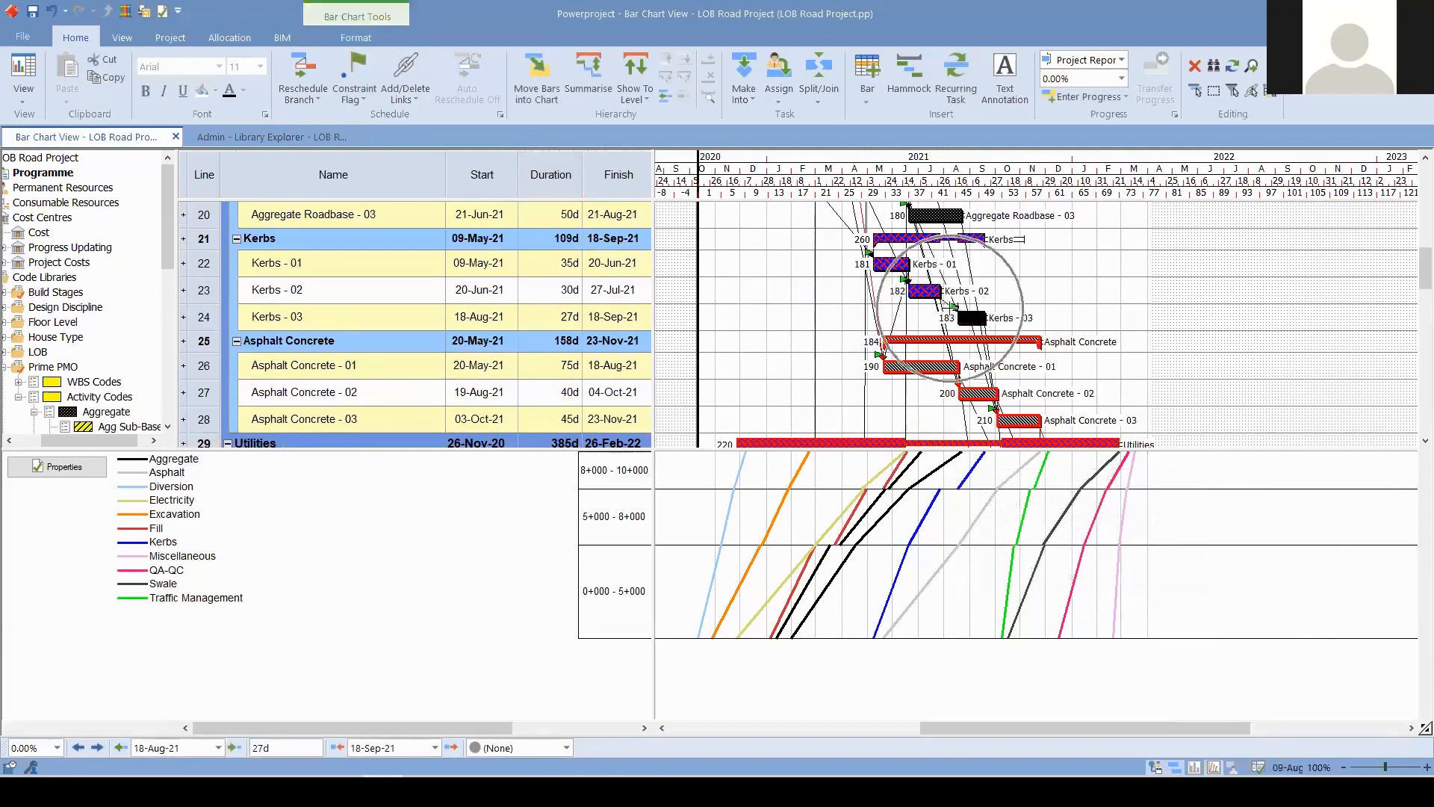
pyautogui.click(354, 97)
pyautogui.press('ctrl')
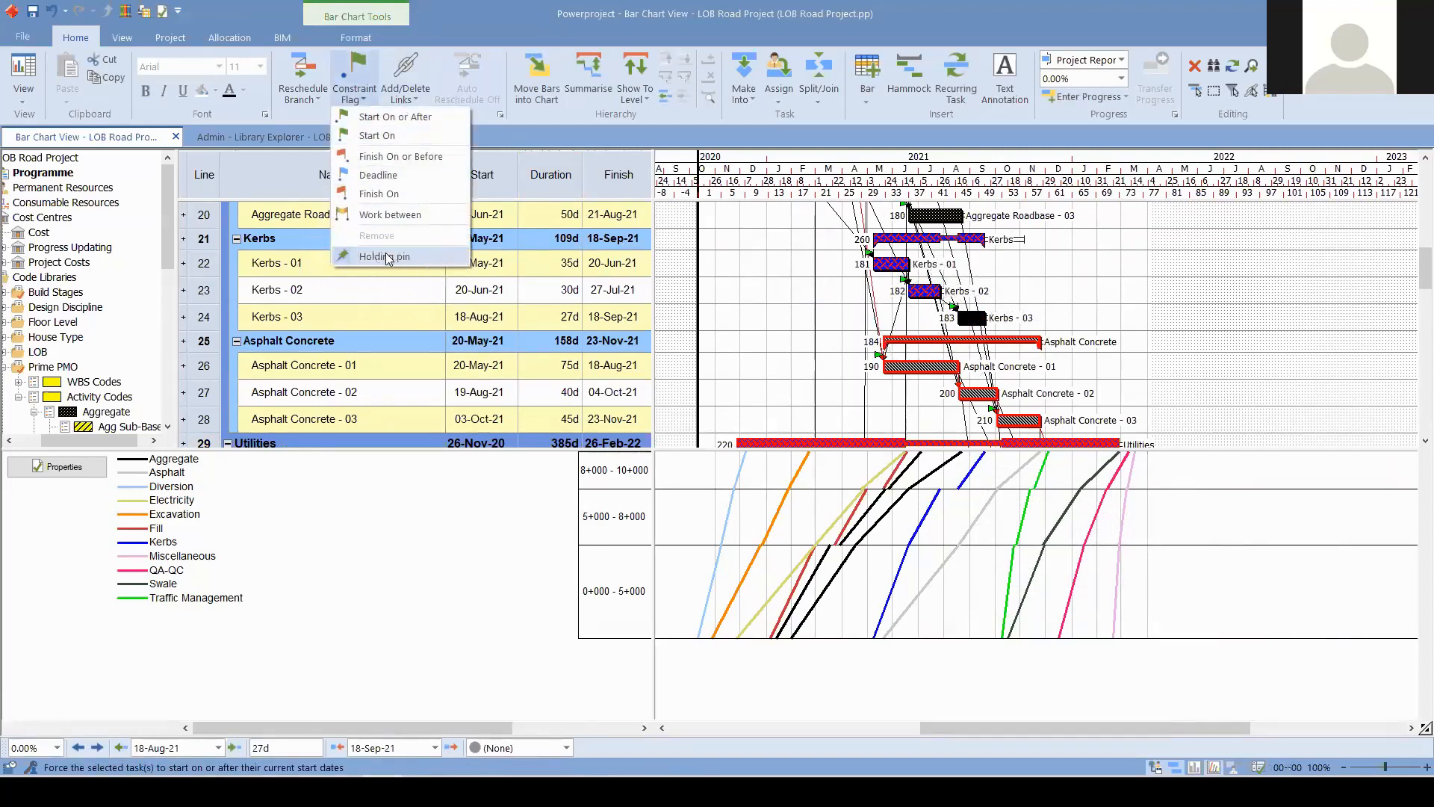
pyautogui.click(1033, 471)
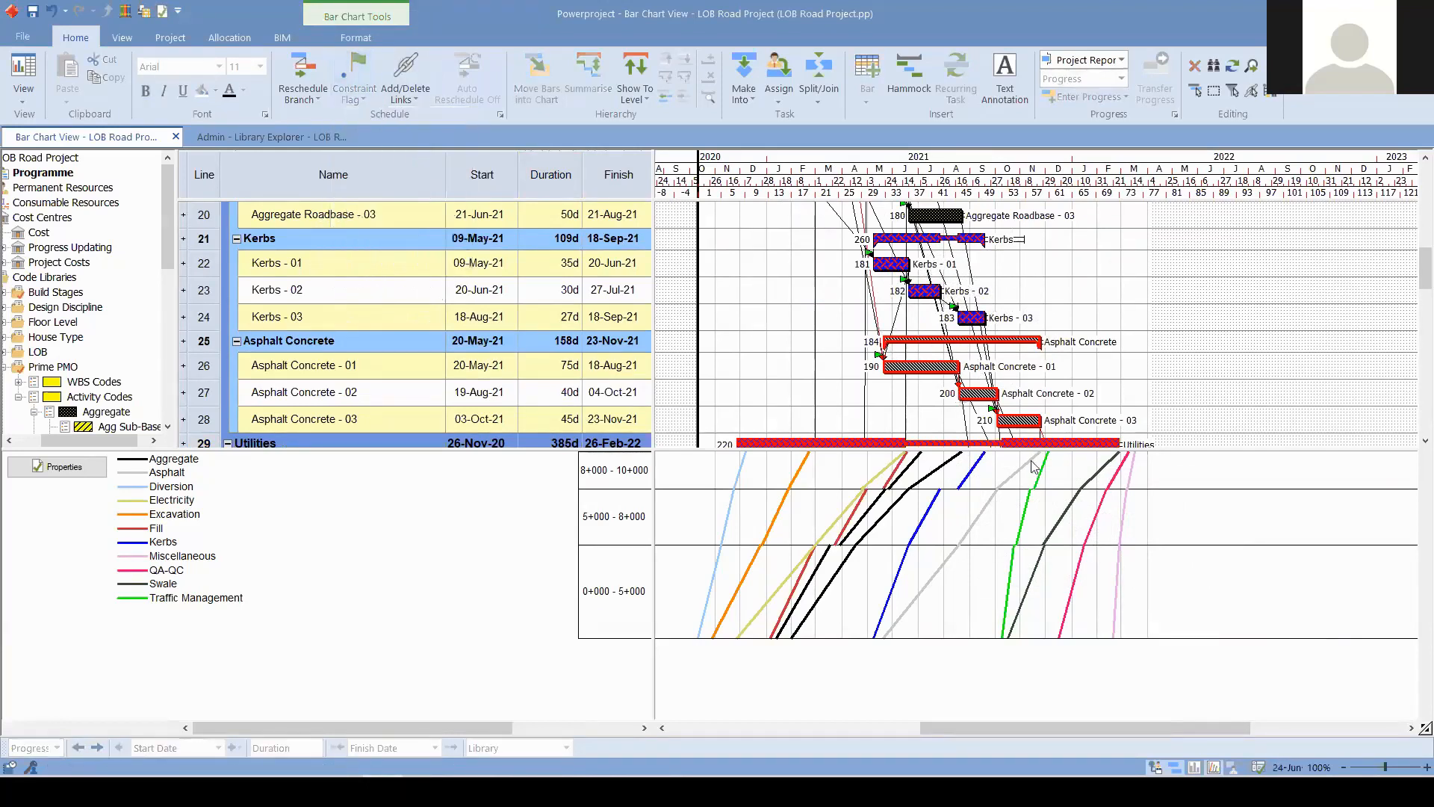
# - Shift the Kerbs - 03 line in the 8+000 - 10+000 zone earlier, to start on 28-Jul-21
pyautogui.moveTo(967, 467); pyautogui.dragTo(951, 465)
pyautogui.click(959, 317)
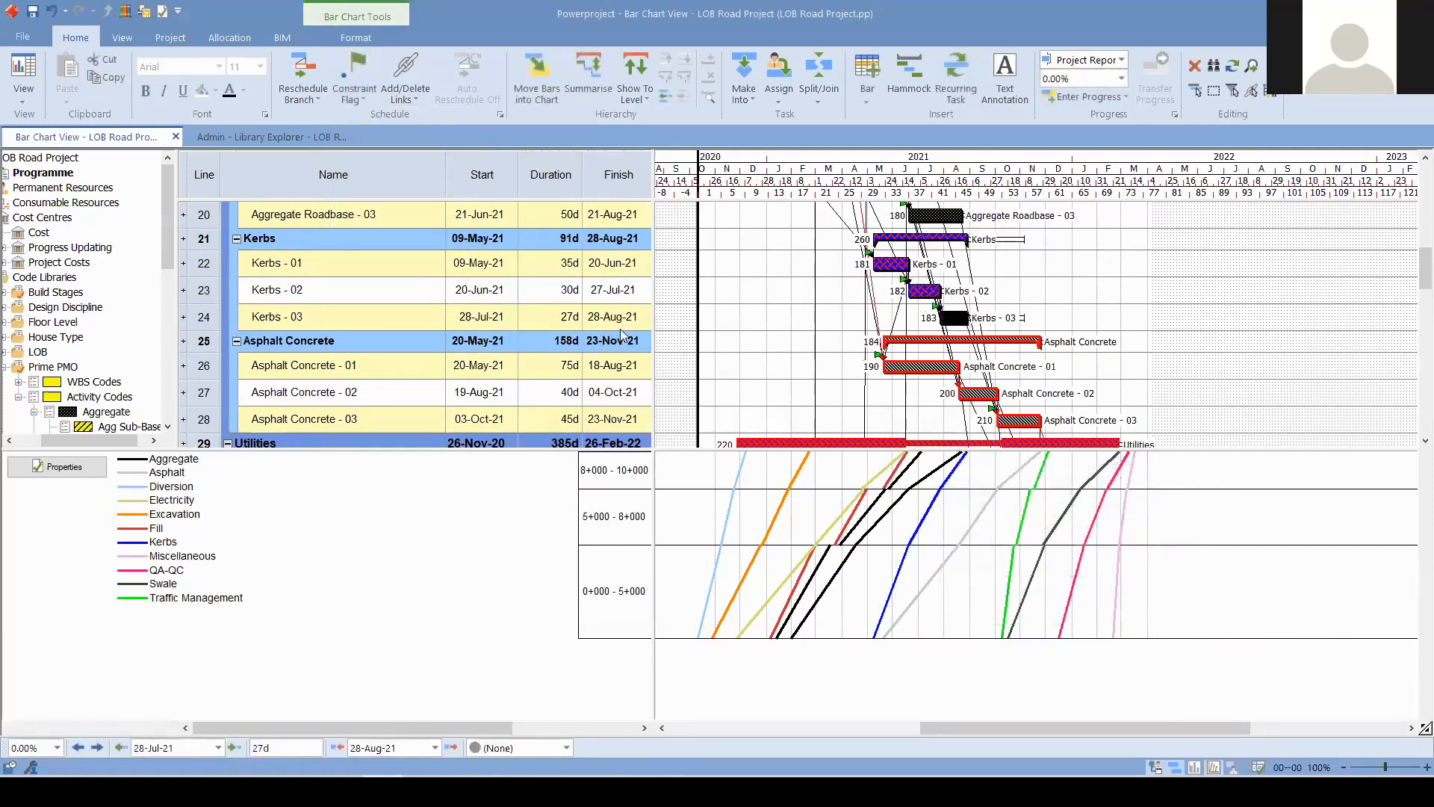
pyautogui.click(752, 357)
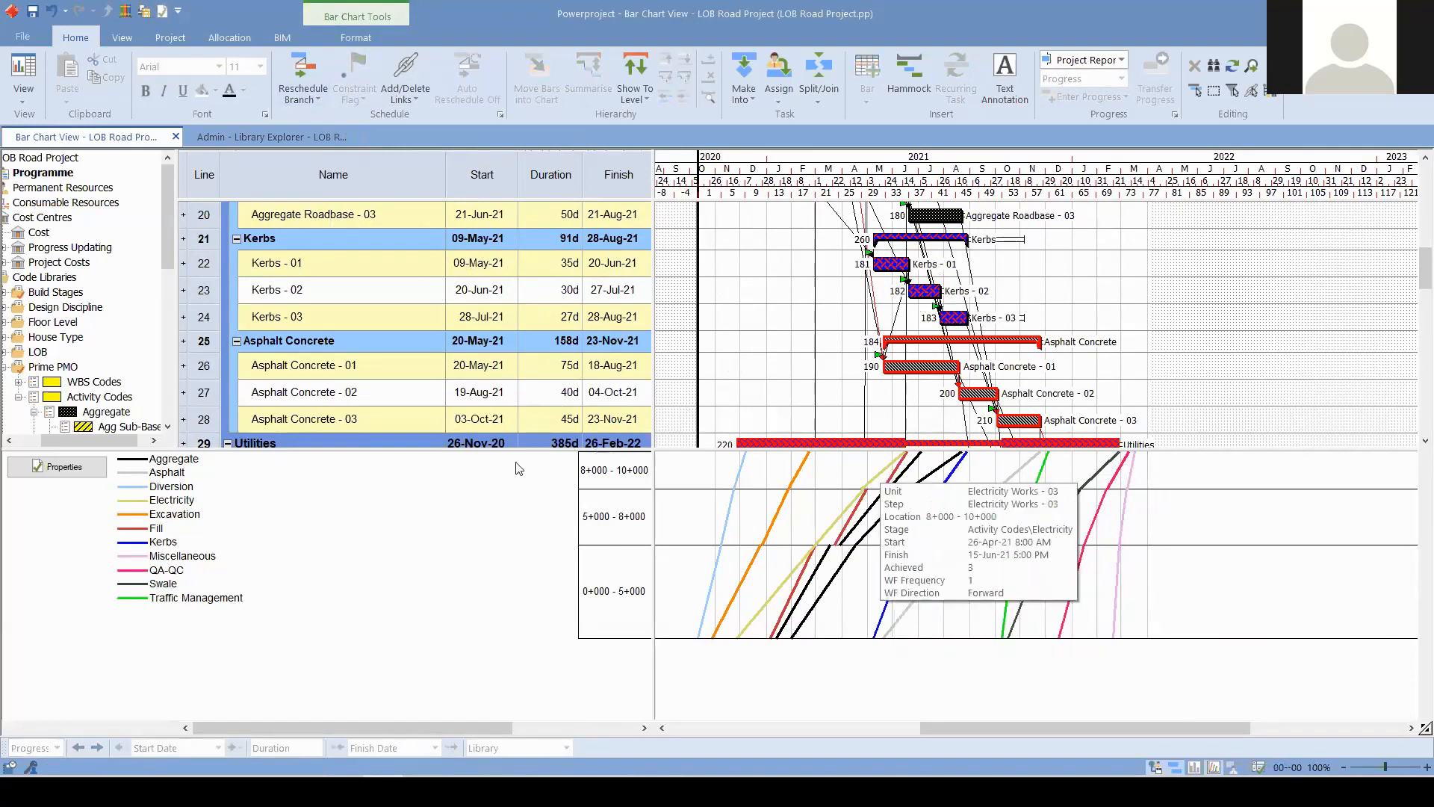
# - Adjust the split between the bar chart and the Line of Balance graph to show the Earthworks tasks above all three location zones
pyautogui.moveTo(503, 451); pyautogui.dragTo(504, 534)
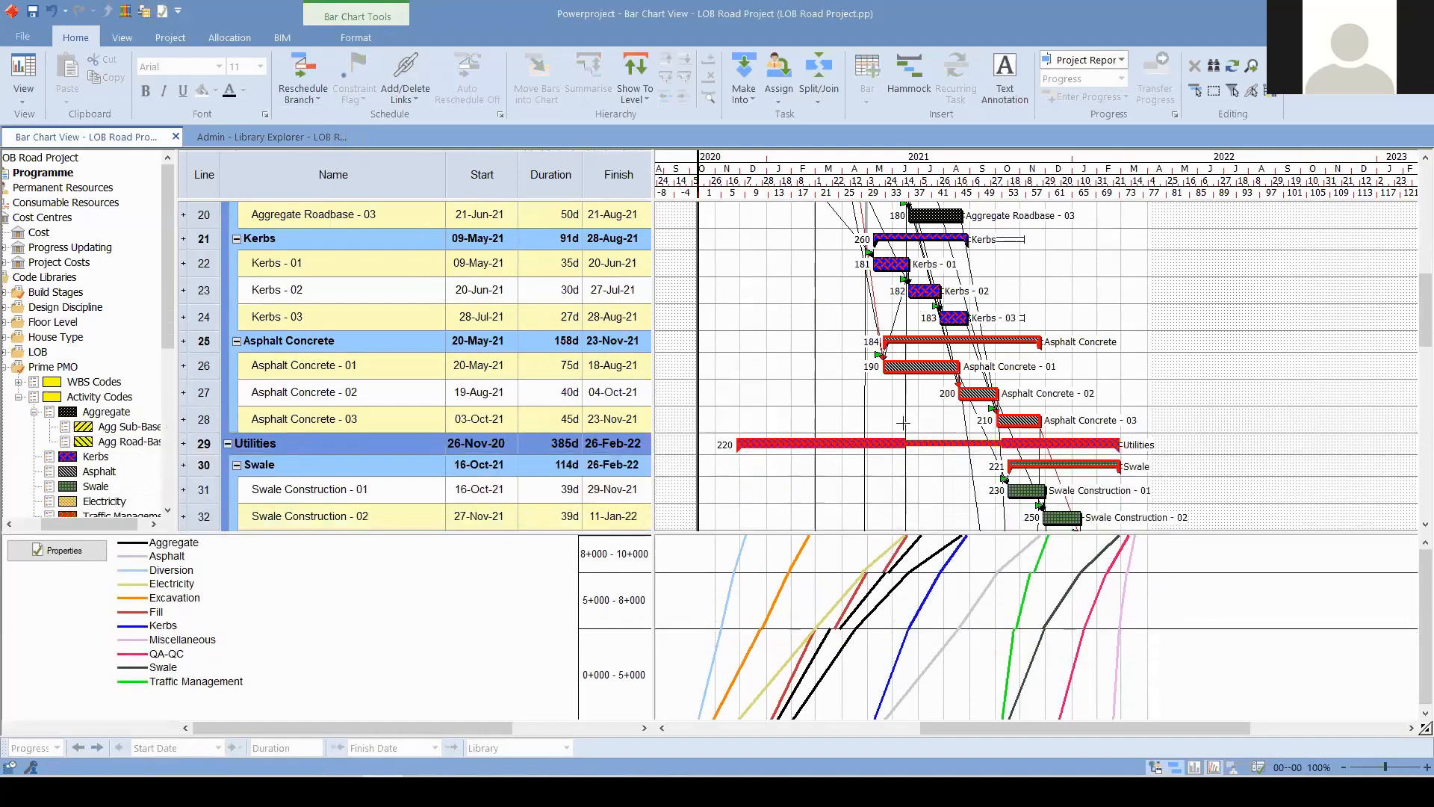
pyautogui.scroll(2, 881, 286)
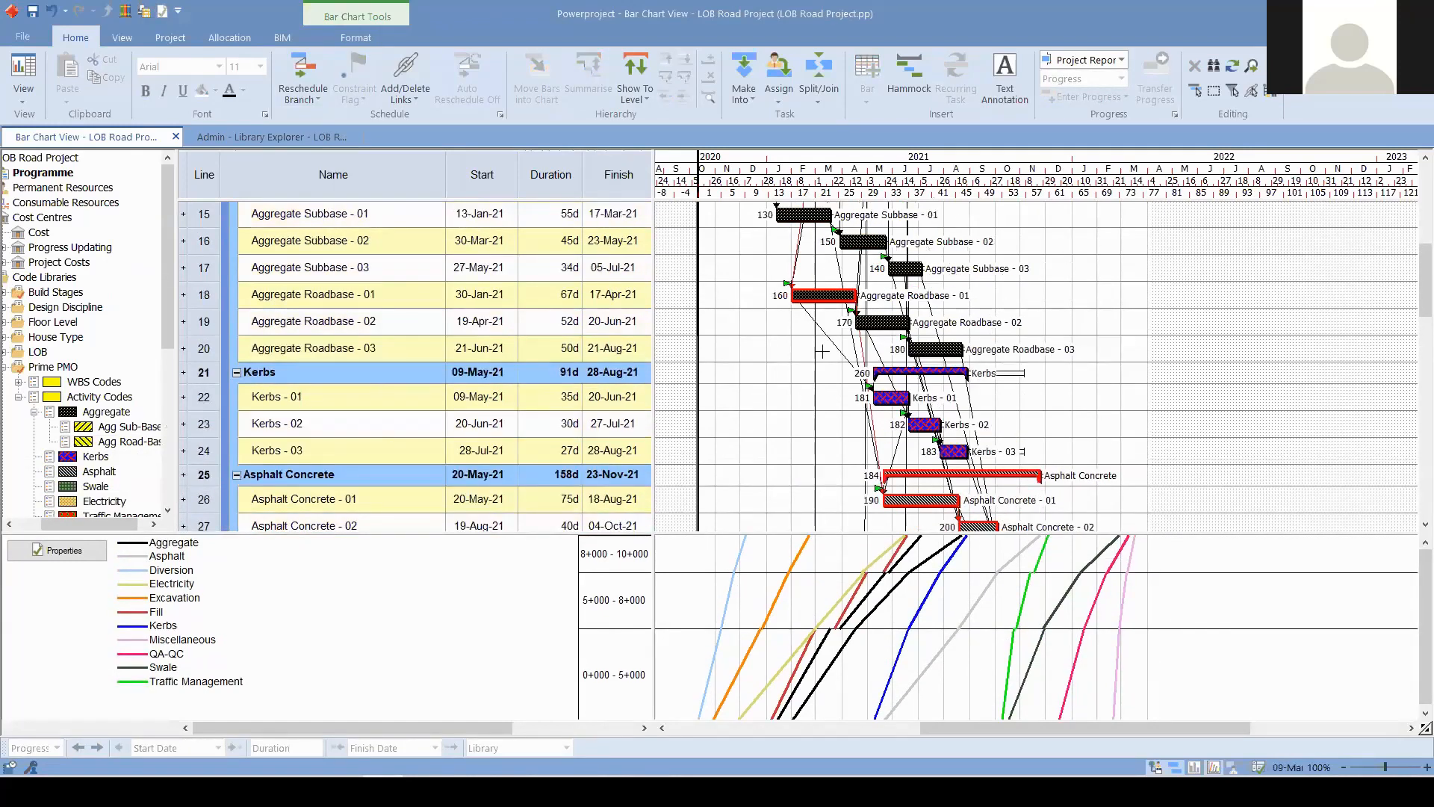
pyautogui.scroll(3, 821, 351)
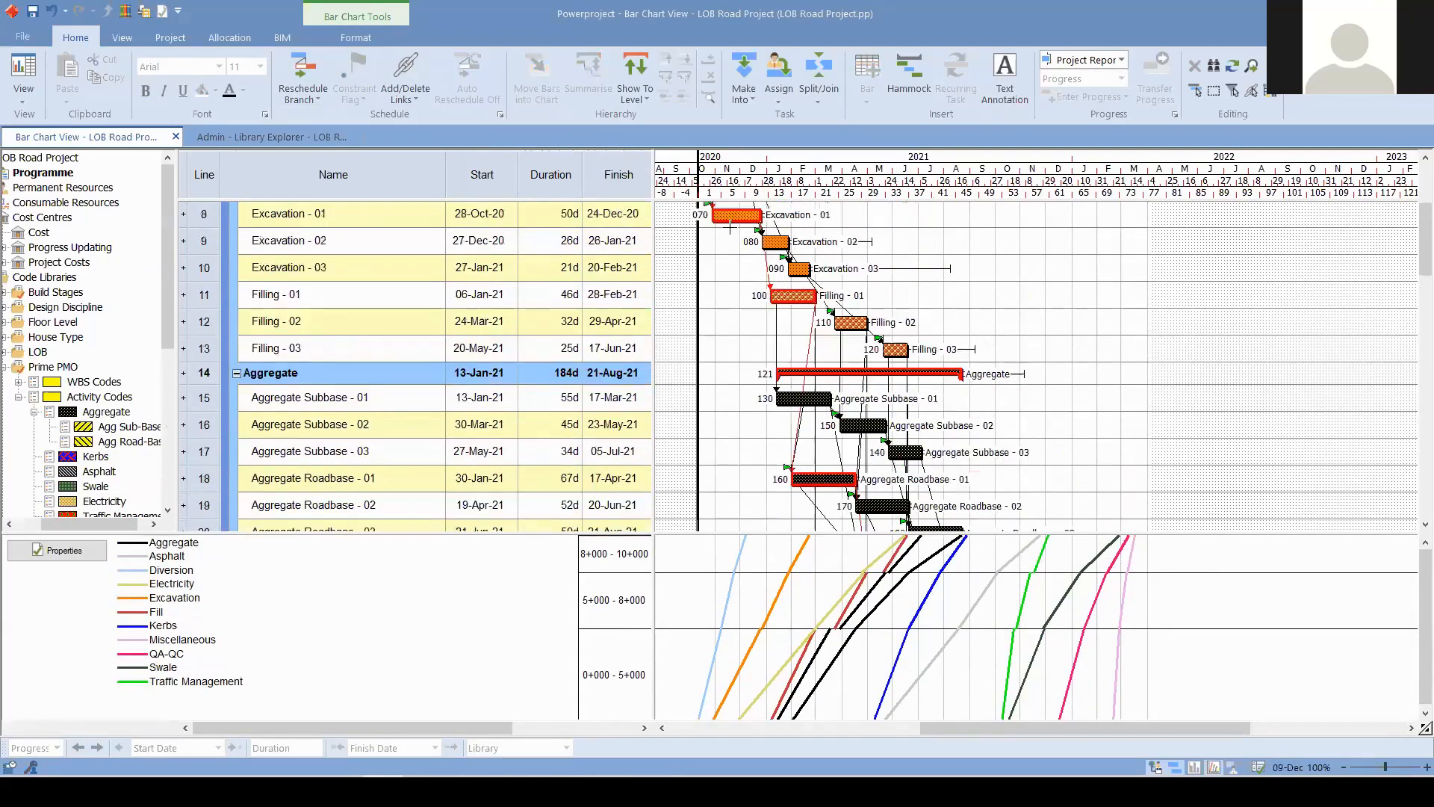
pyautogui.scroll(1, 821, 351)
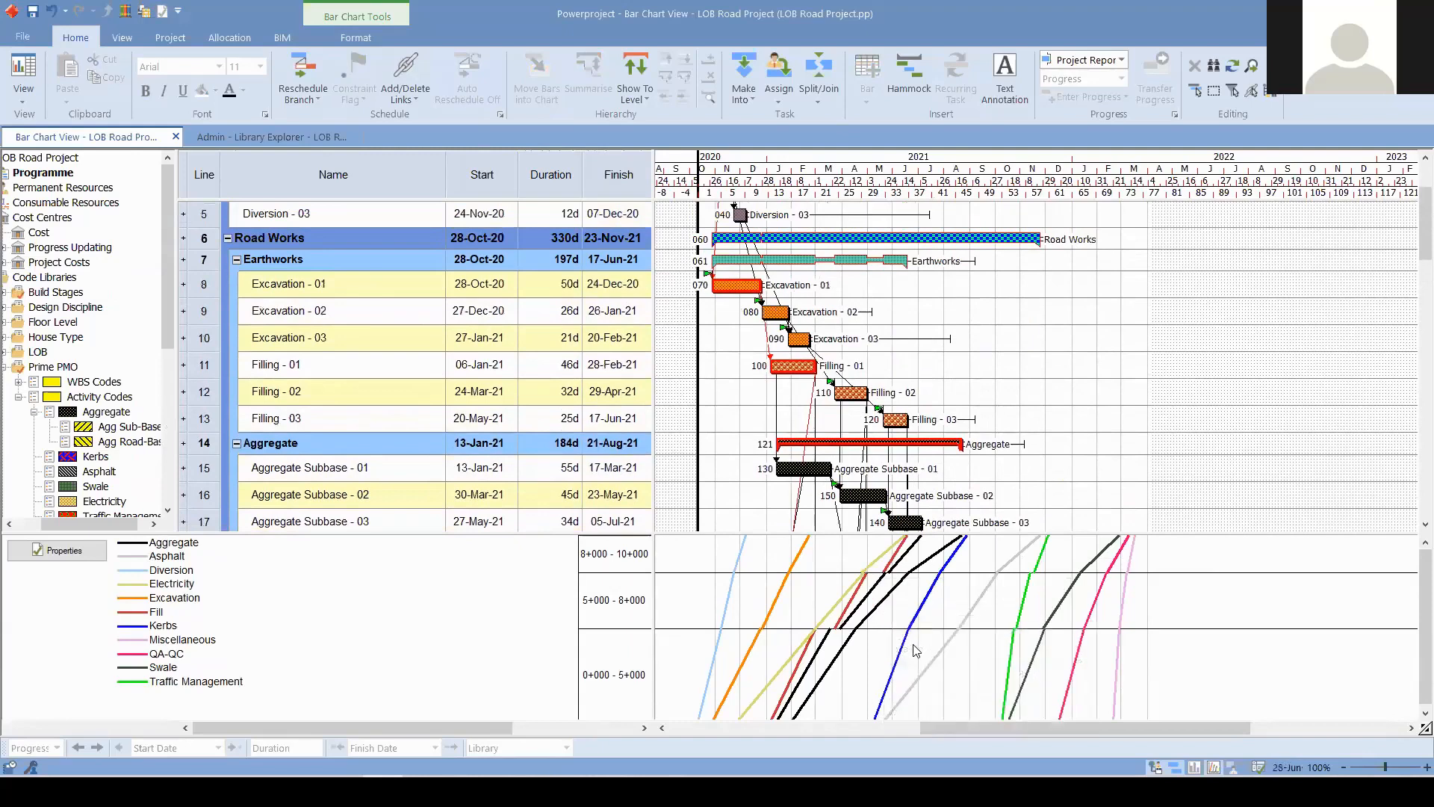
pyautogui.moveTo(683, 533); pyautogui.dragTo(684, 475)
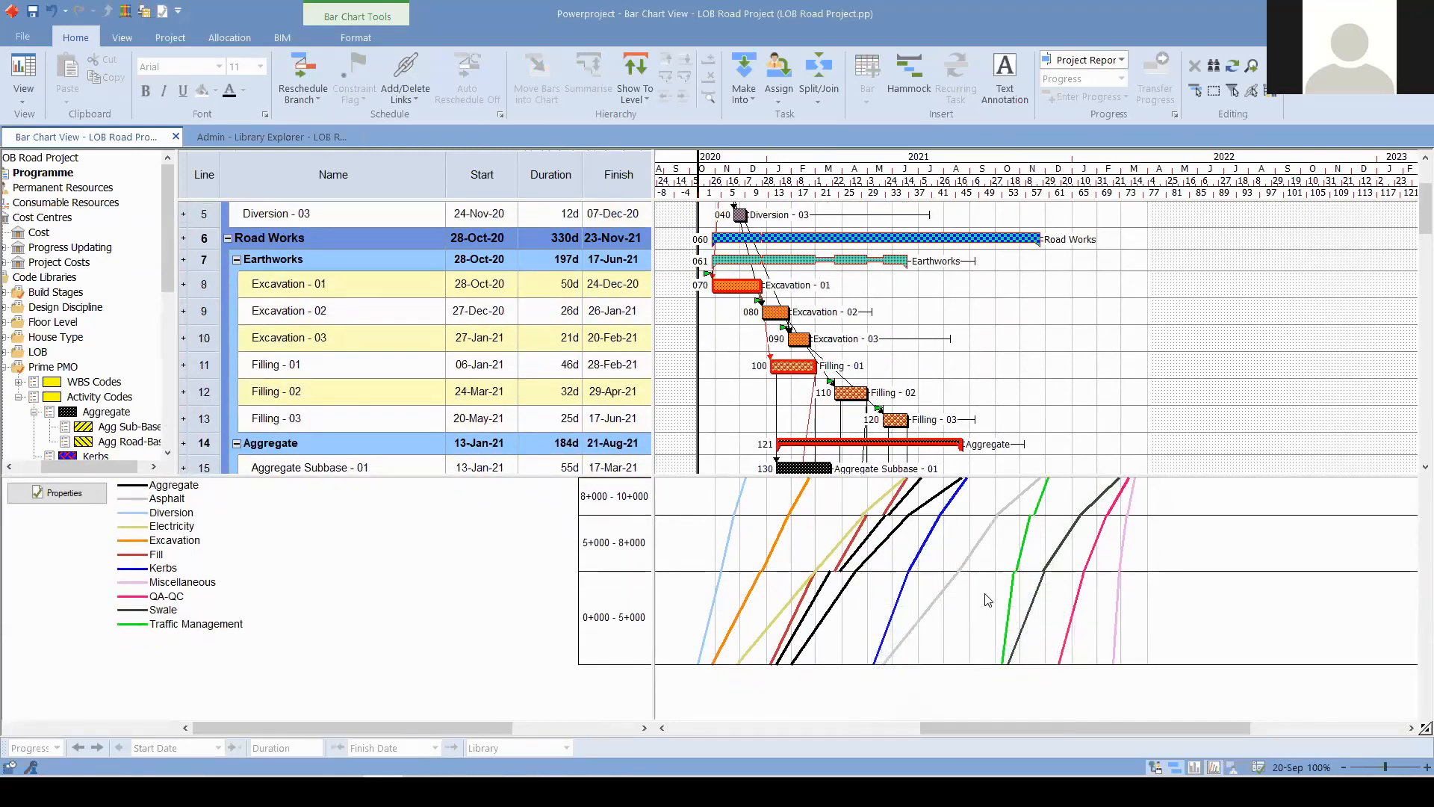
pyautogui.moveTo(521, 476); pyautogui.dragTo(520, 490)
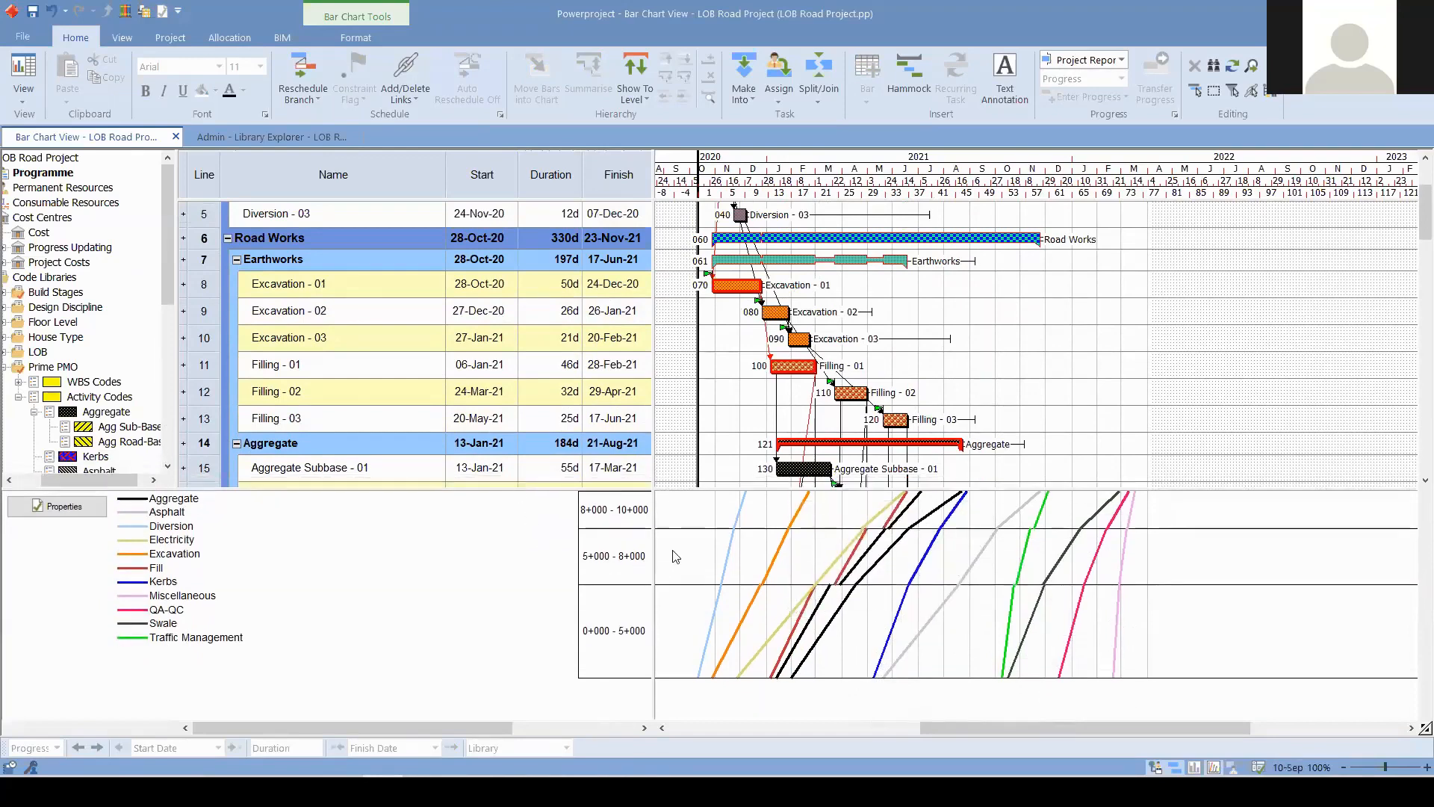
pyautogui.moveTo(506, 489); pyautogui.dragTo(499, 505)
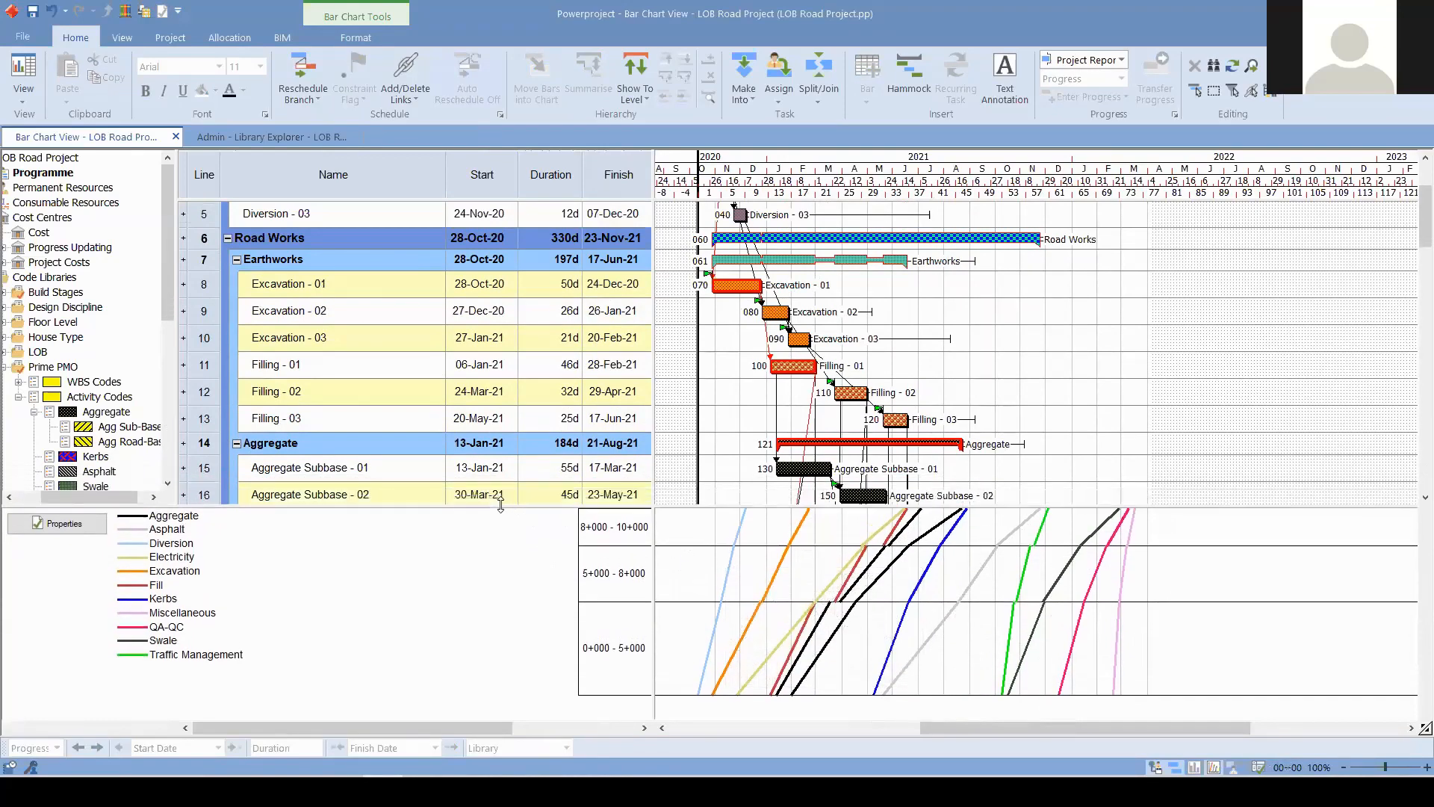
pyautogui.moveTo(849, 569)
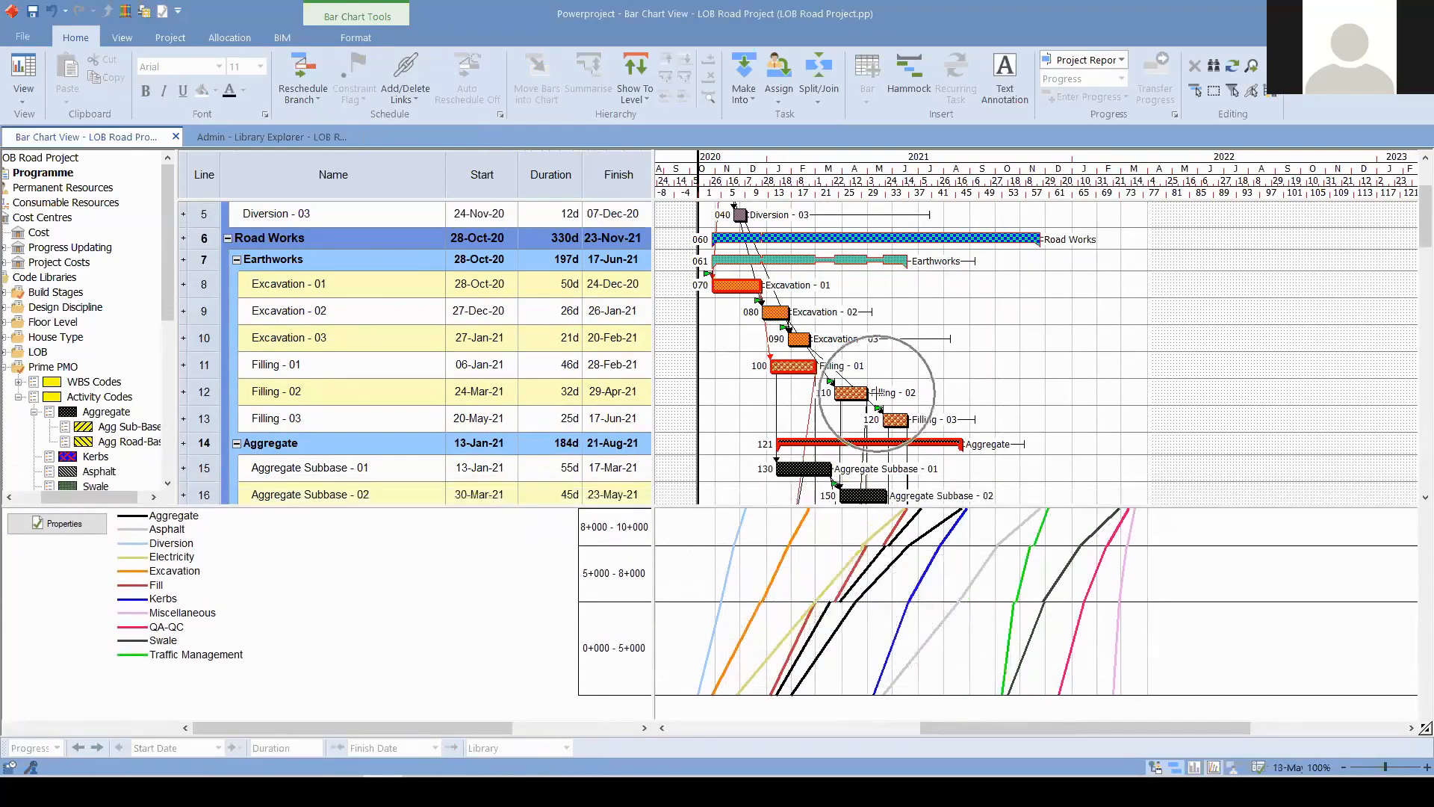
# - Save the LOB Road Project and make the bar chart area slightly taller
pyautogui.click(33, 12)
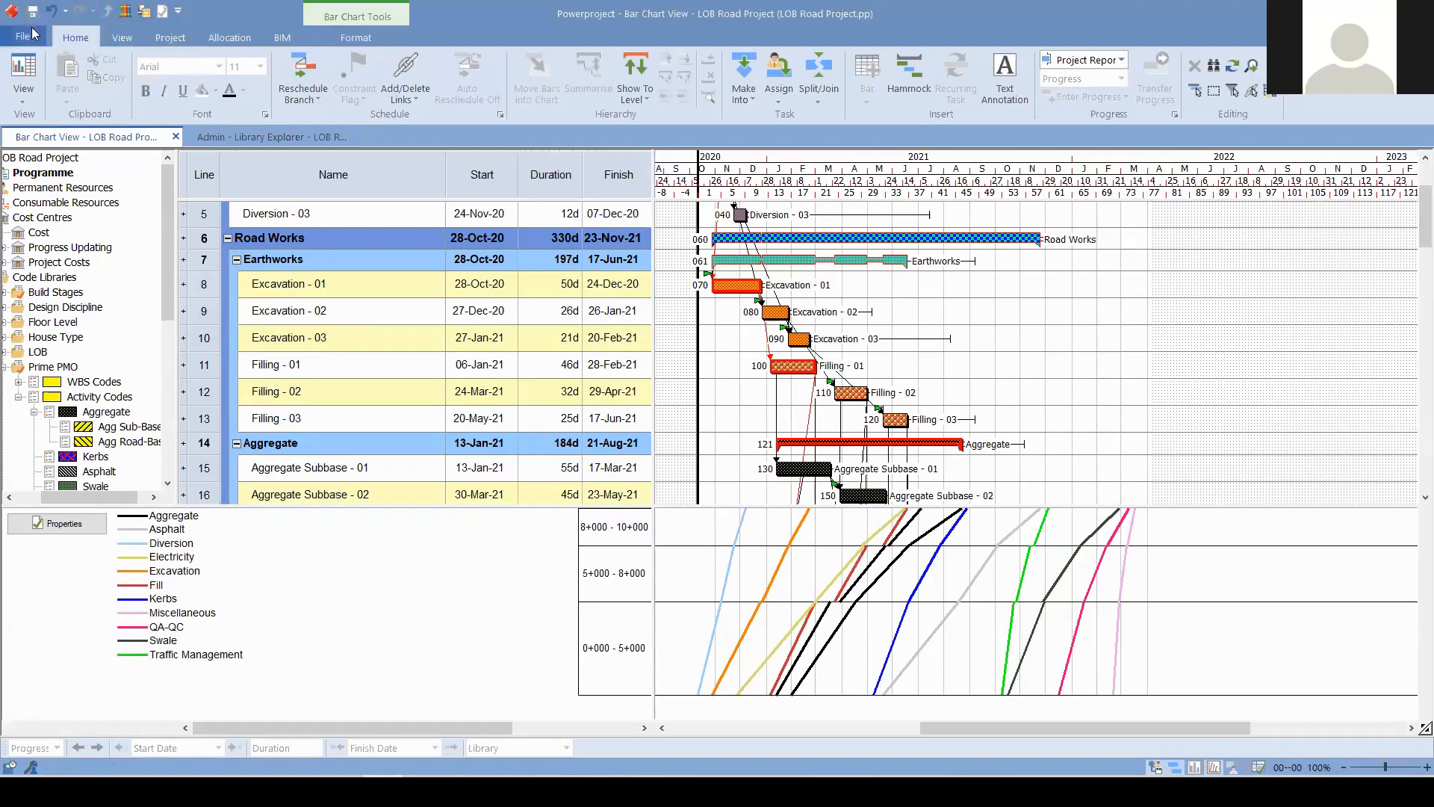
pyautogui.click(1106, 354)
pyautogui.click(793, 576)
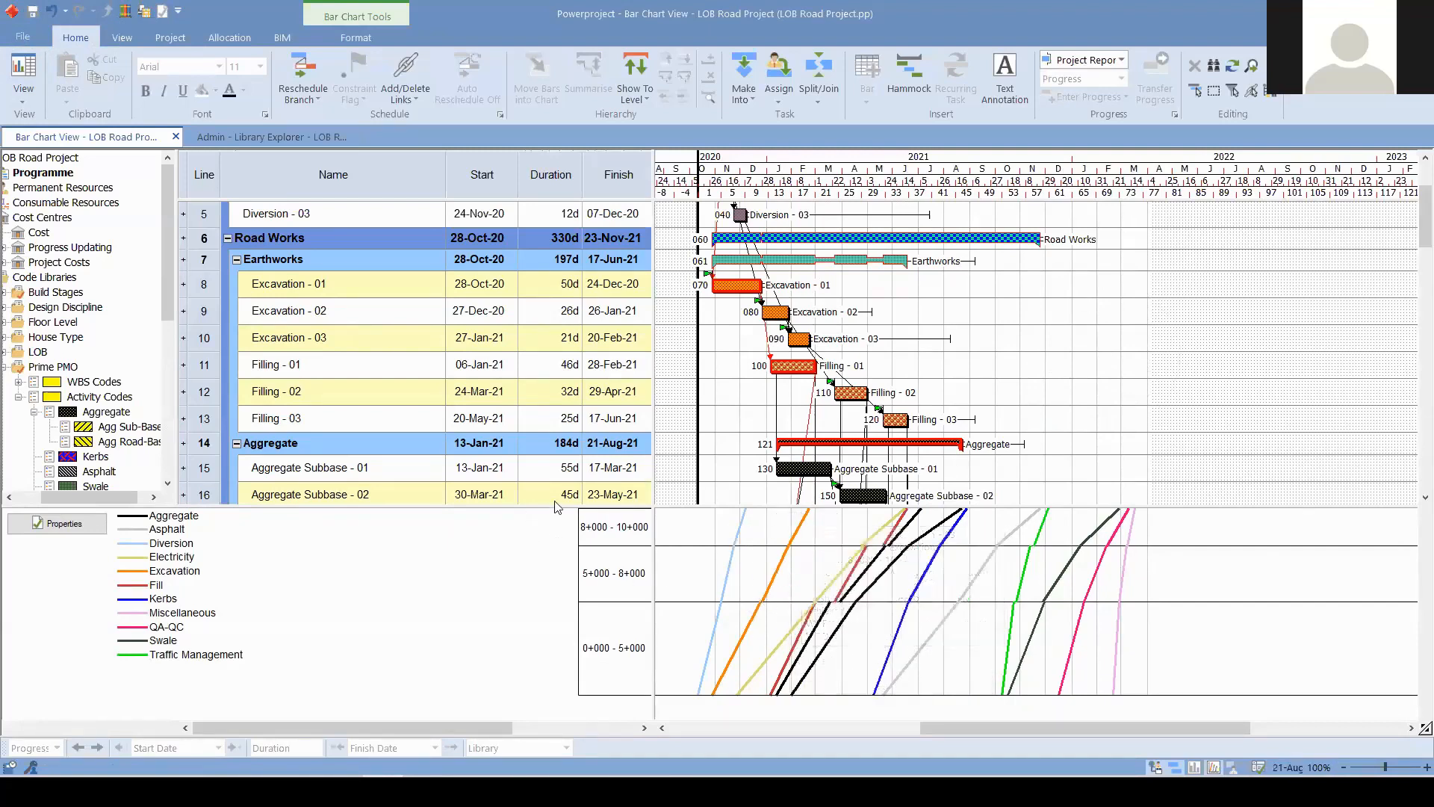
pyautogui.moveTo(544, 506)
pyautogui.mouseDown()
pyautogui.moveTo(543, 523)
pyautogui.moveTo(544, 508)
pyautogui.mouseUp()
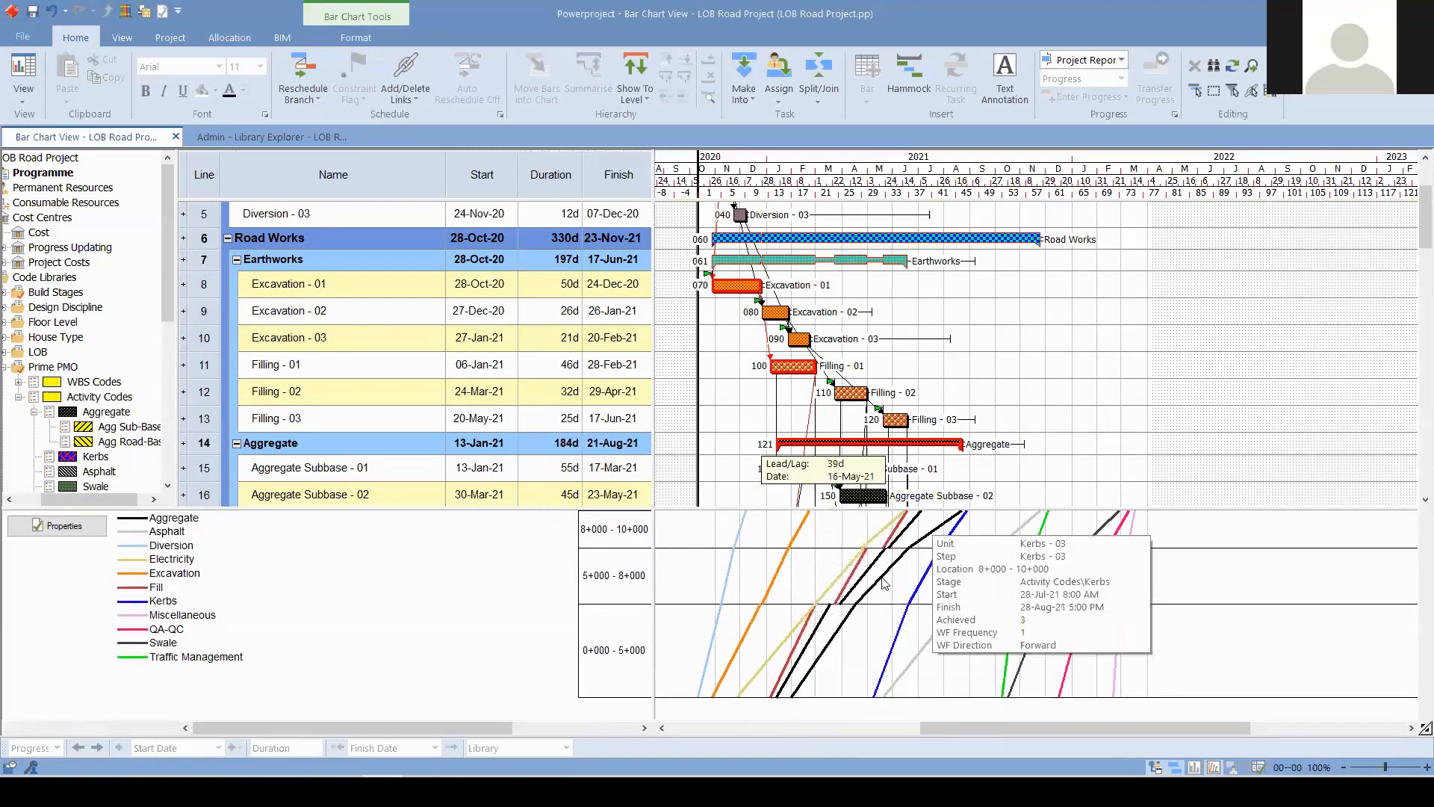
# - Try shifting the Kerbs - 03 line in the 8+000 - 10+000 zone earlier, to start on 13-Jul-21, against the neighbouring Aggregate line
pyautogui.scroll(-7, 938, 596)
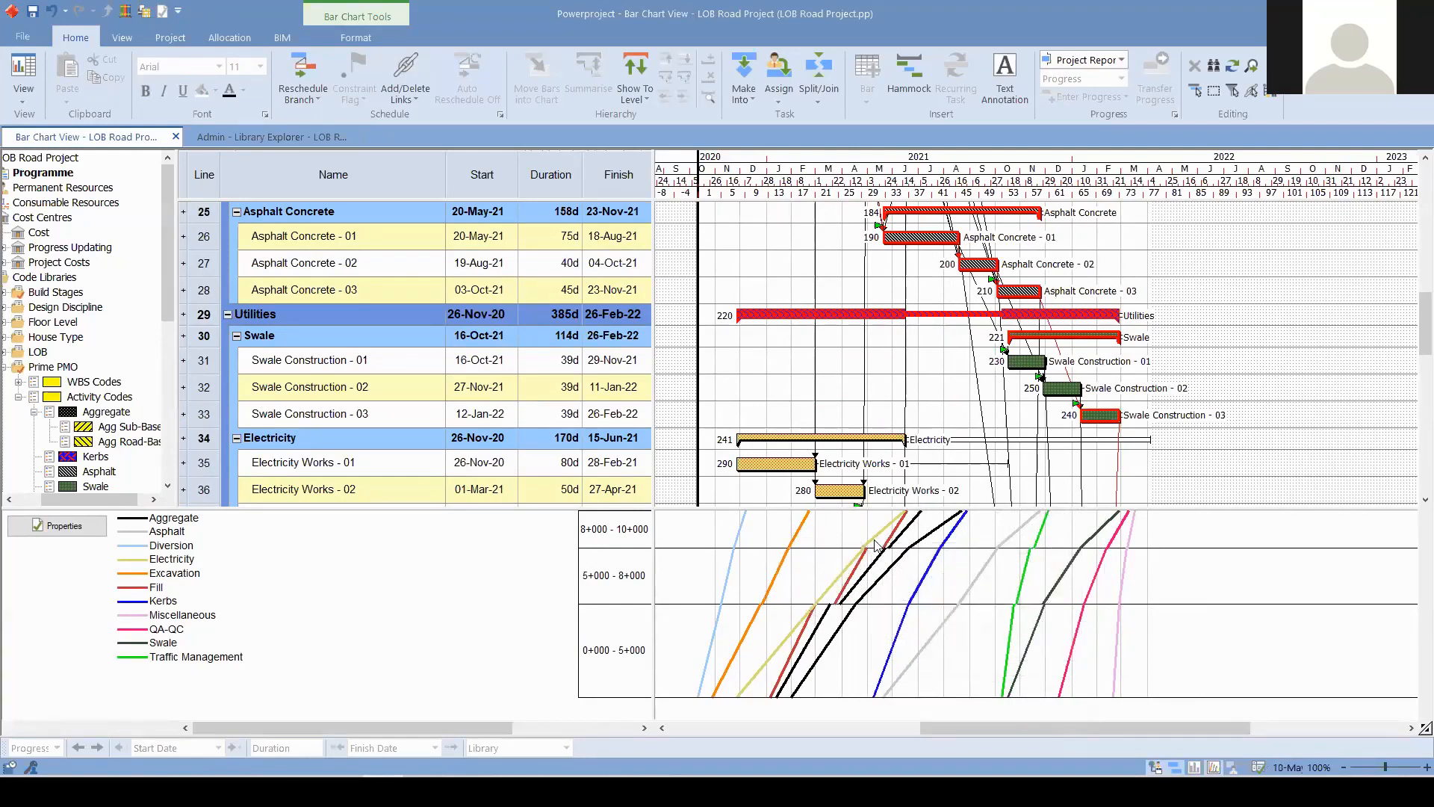
pyautogui.click(943, 534)
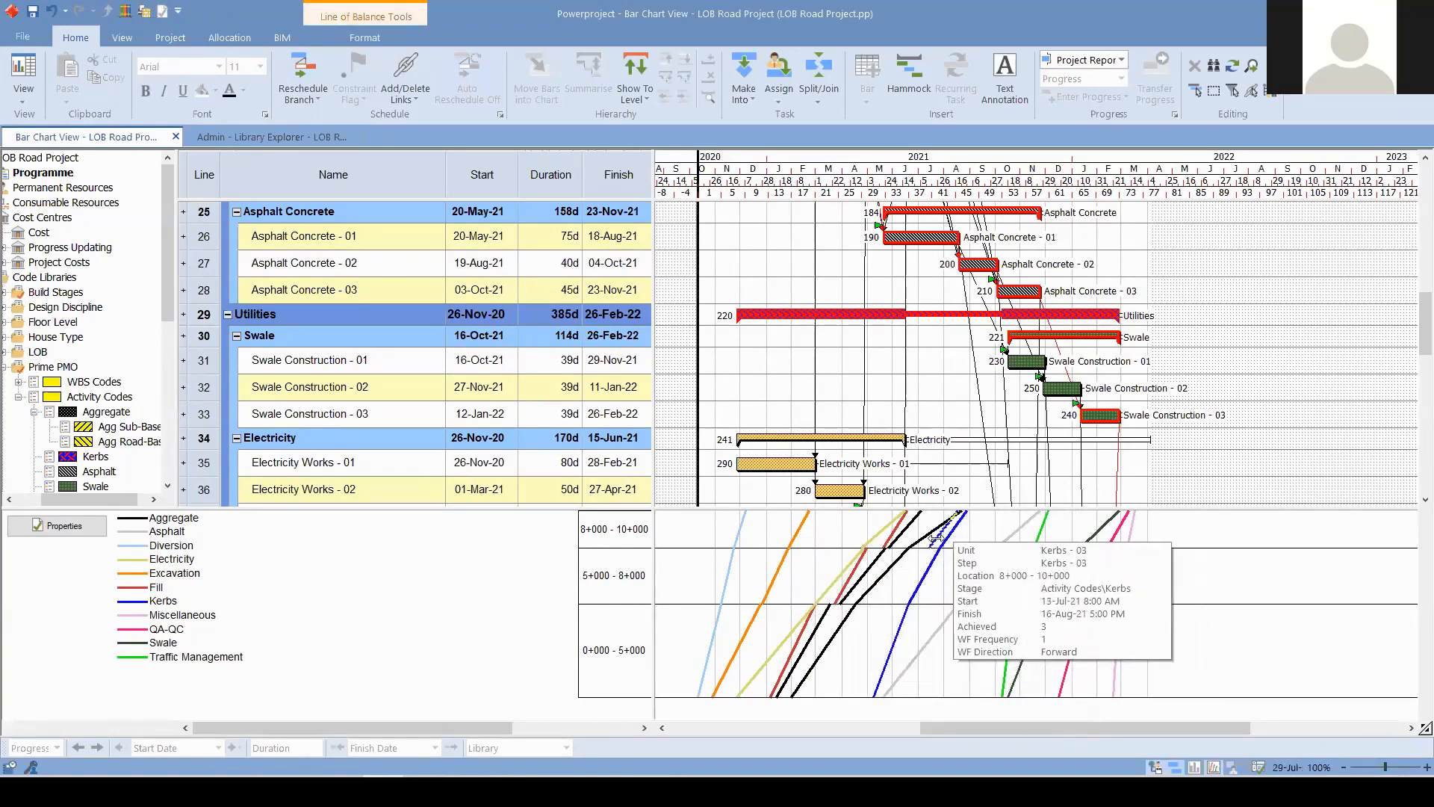
pyautogui.scroll(2, 950, 525)
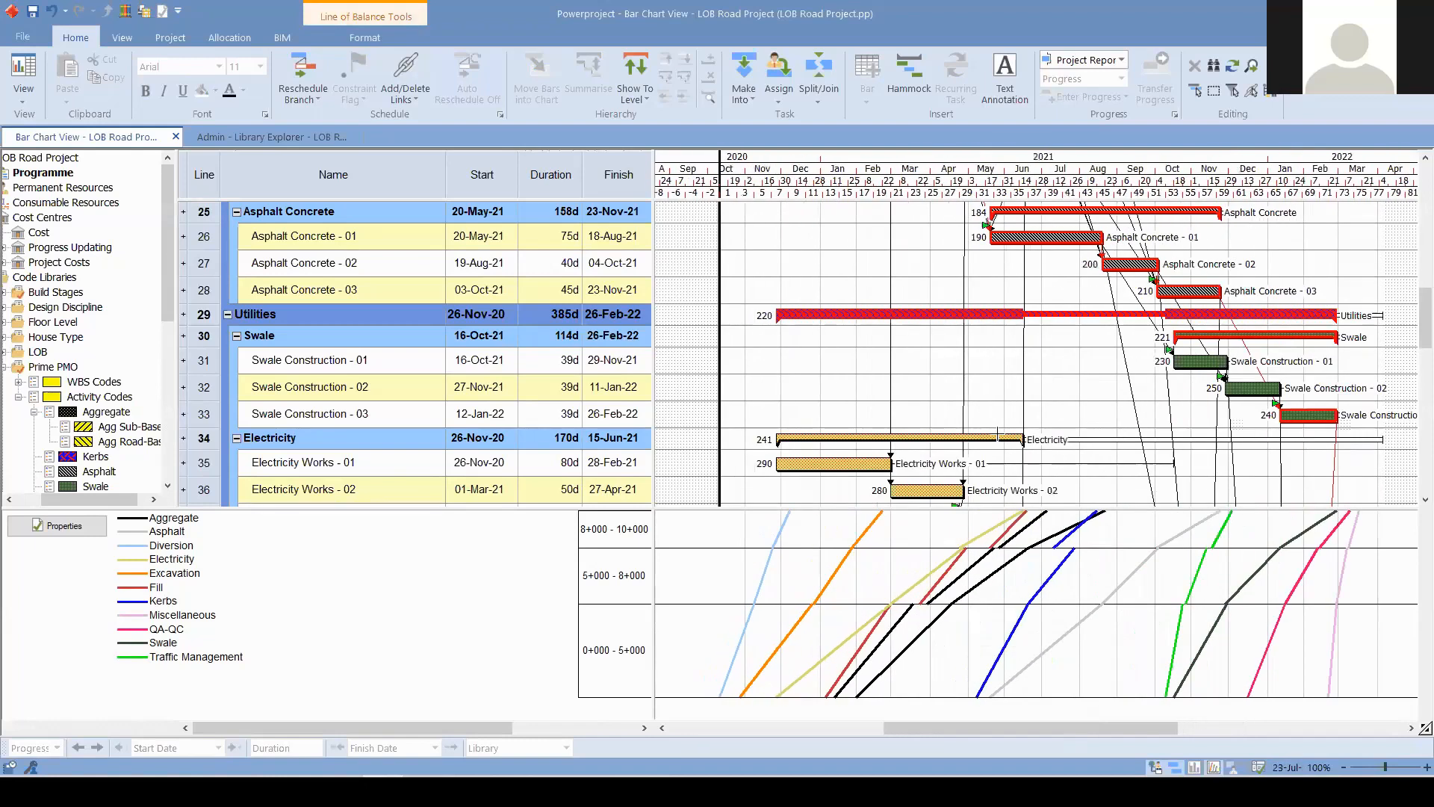
pyautogui.moveTo(1083, 521)
pyautogui.moveTo(1116, 543)
pyautogui.moveTo(1073, 567)
pyautogui.moveTo(932, 509); pyautogui.dragTo(932, 474)
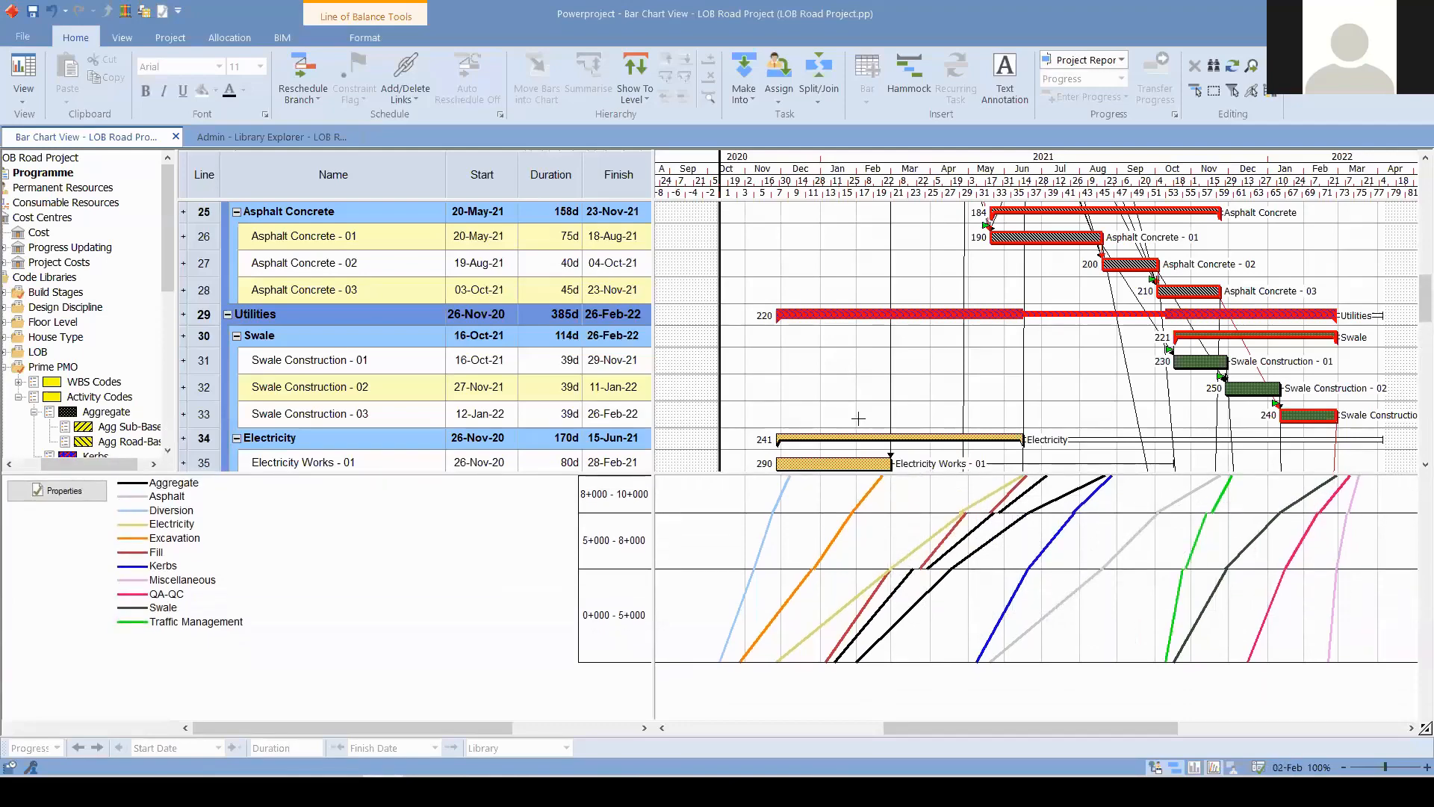